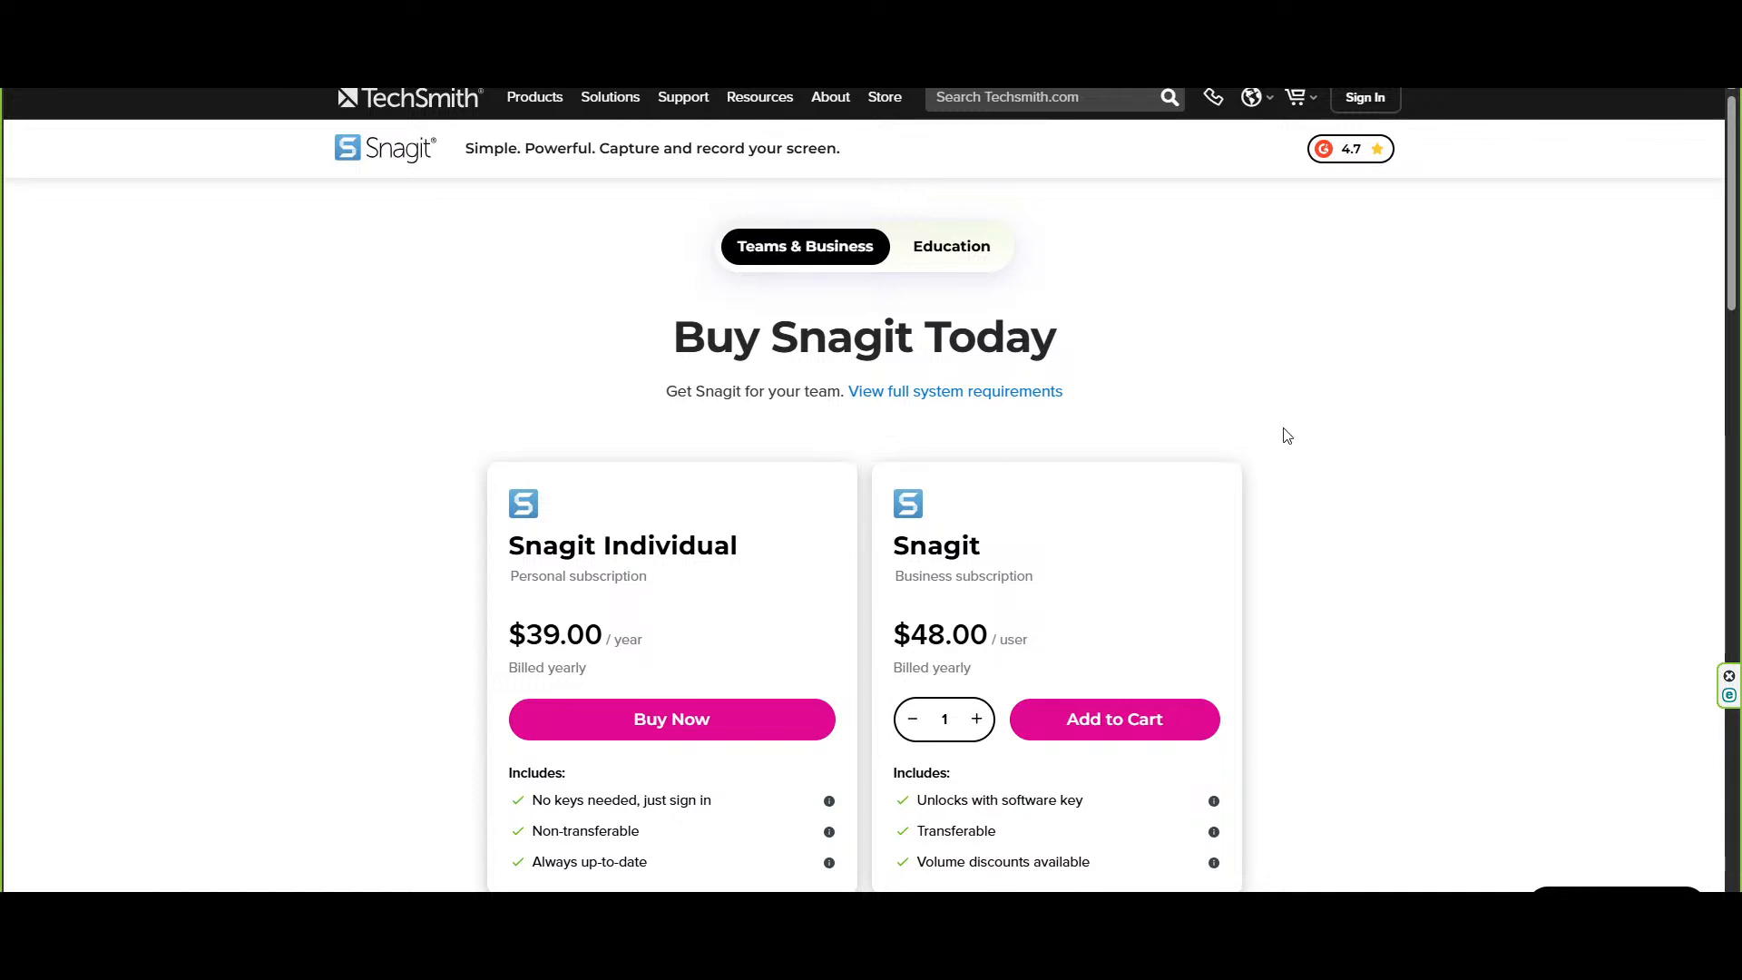
Review the Snagit Individual and business subscription plans and what all licenses include on the purchase page
mouse_move(612, 103)
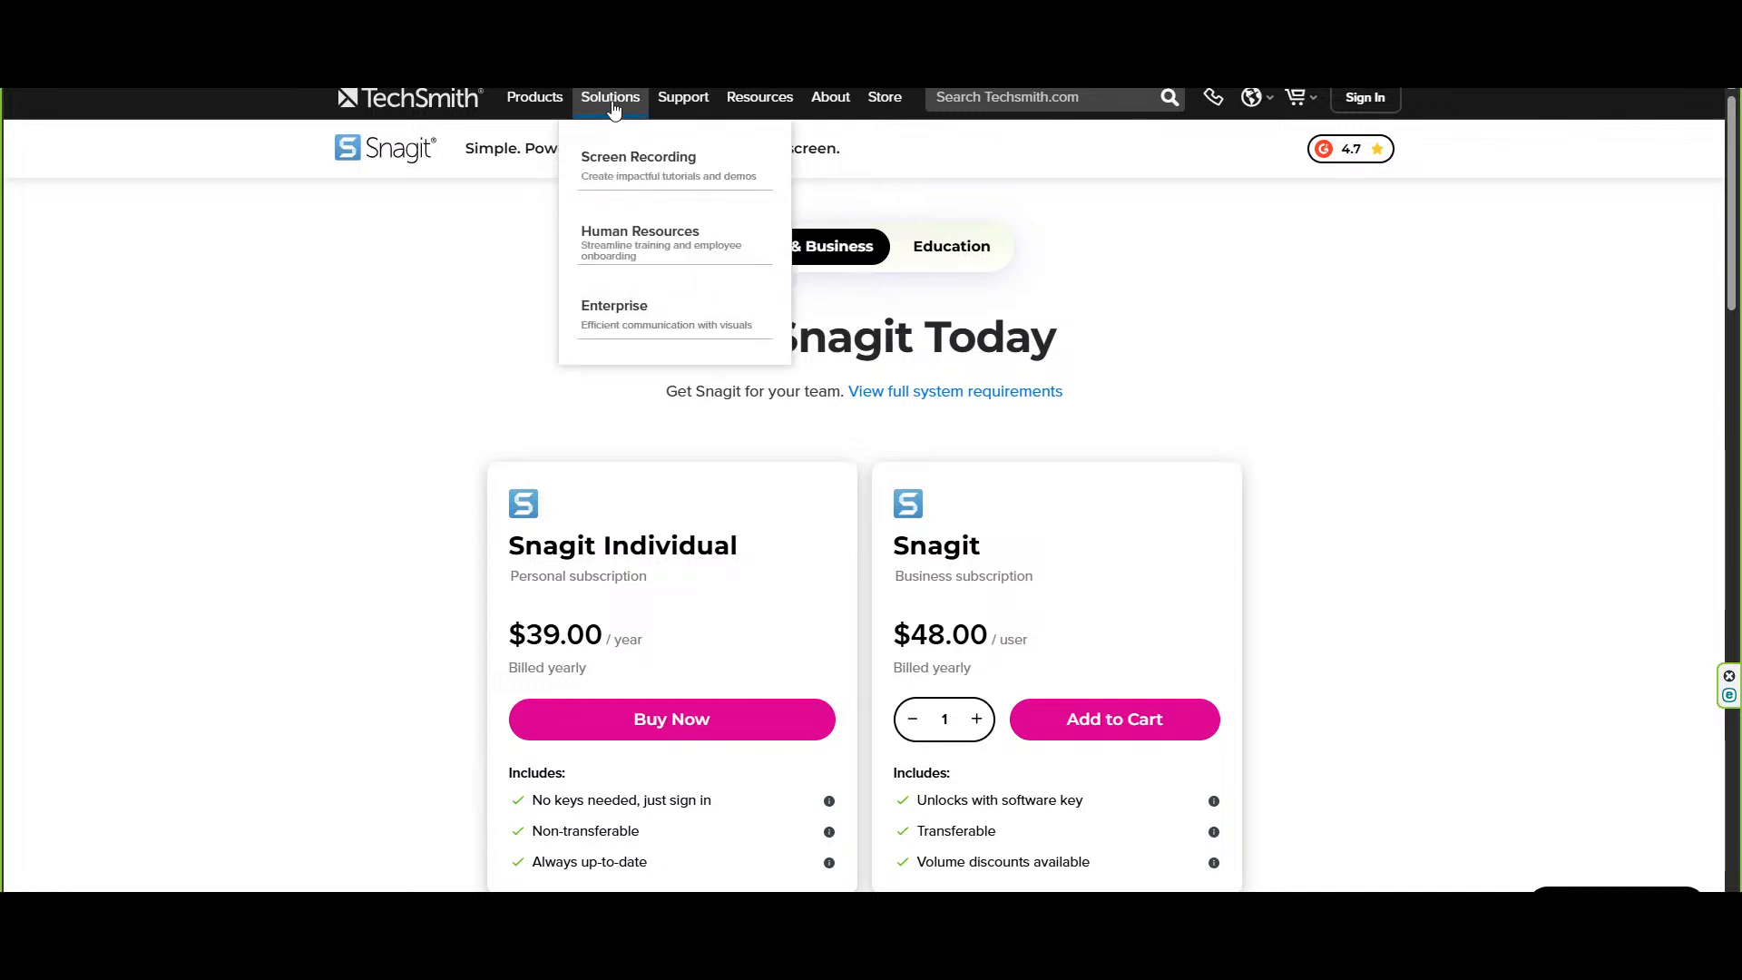
mouse_move(555, 103)
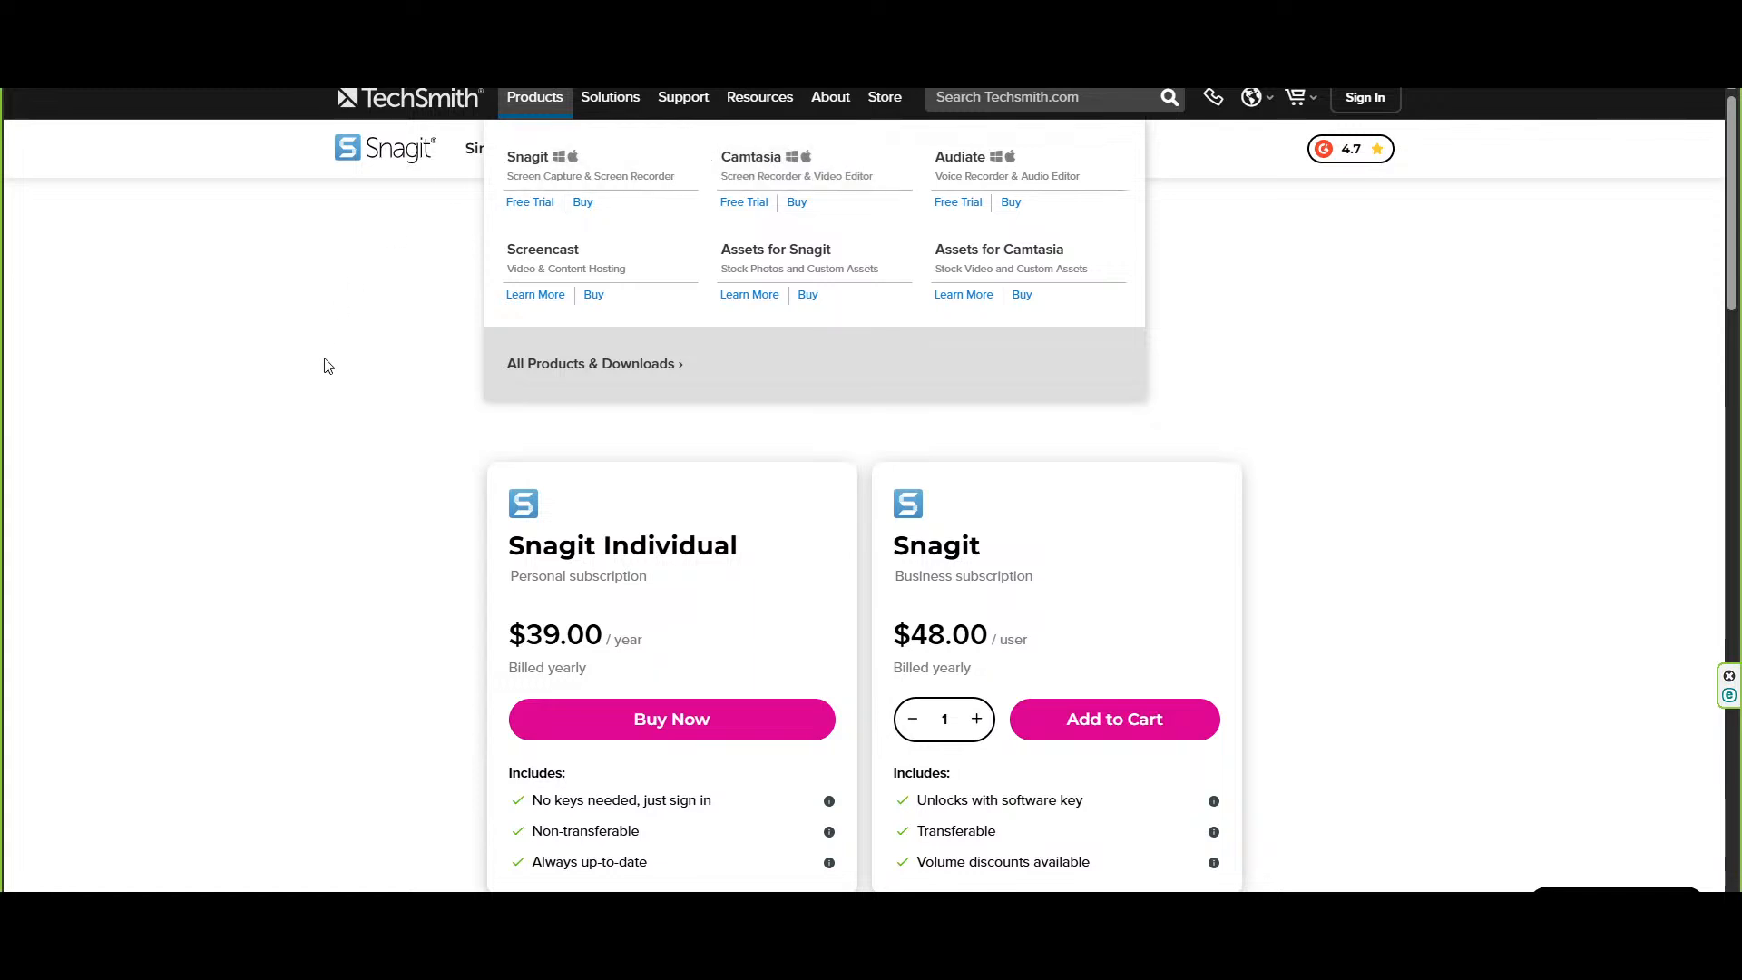
scroll(340, 487, down, 1)
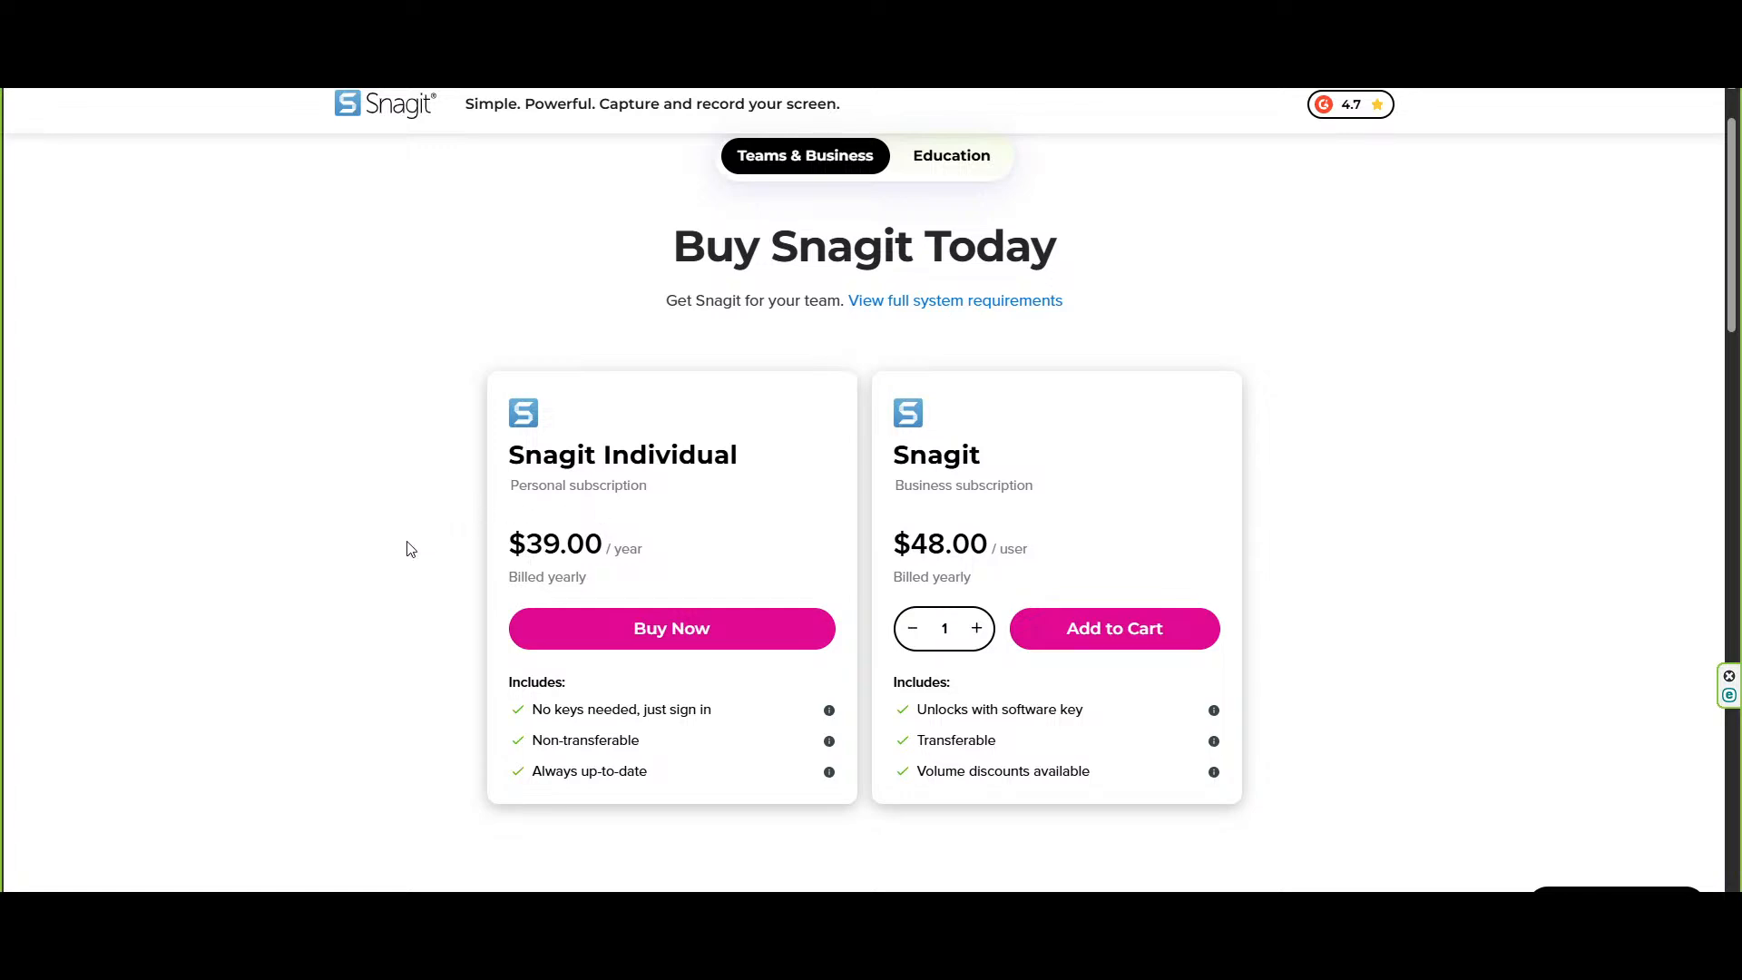
scroll(407, 548, down, 6)
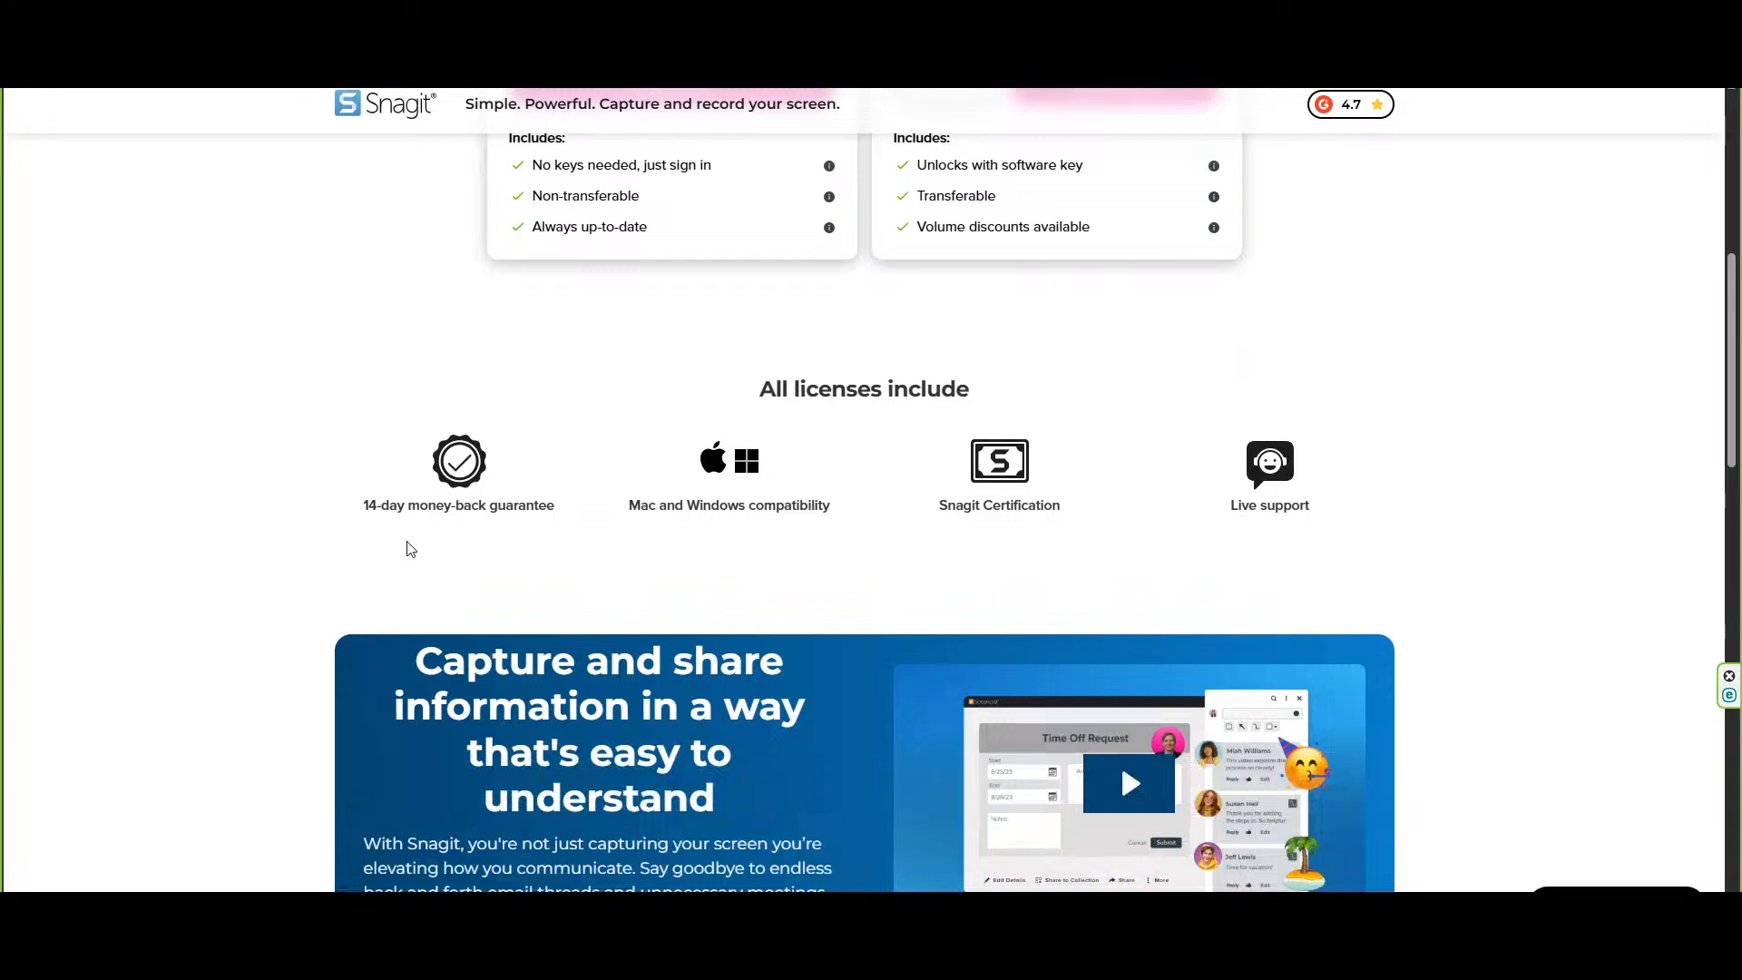
scroll(407, 548, up, 2)
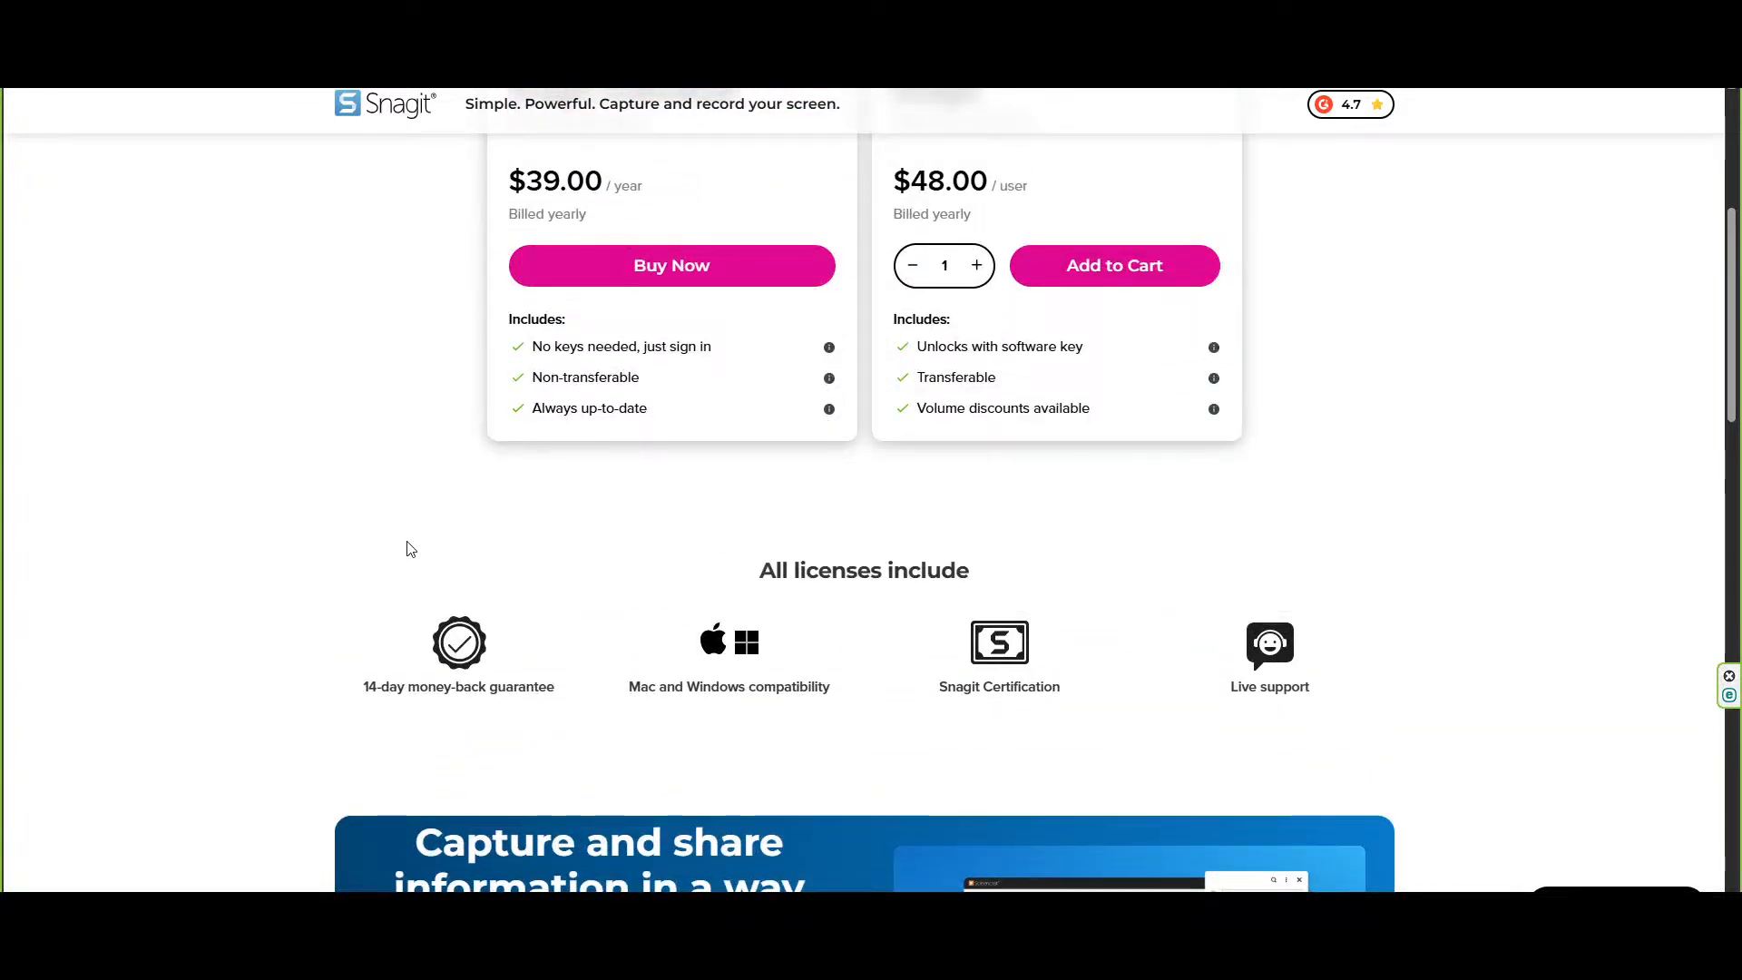
View the Snagit system requirements from the Snagit Features section, and return to the purchase page
scroll(663, 550, down, 7)
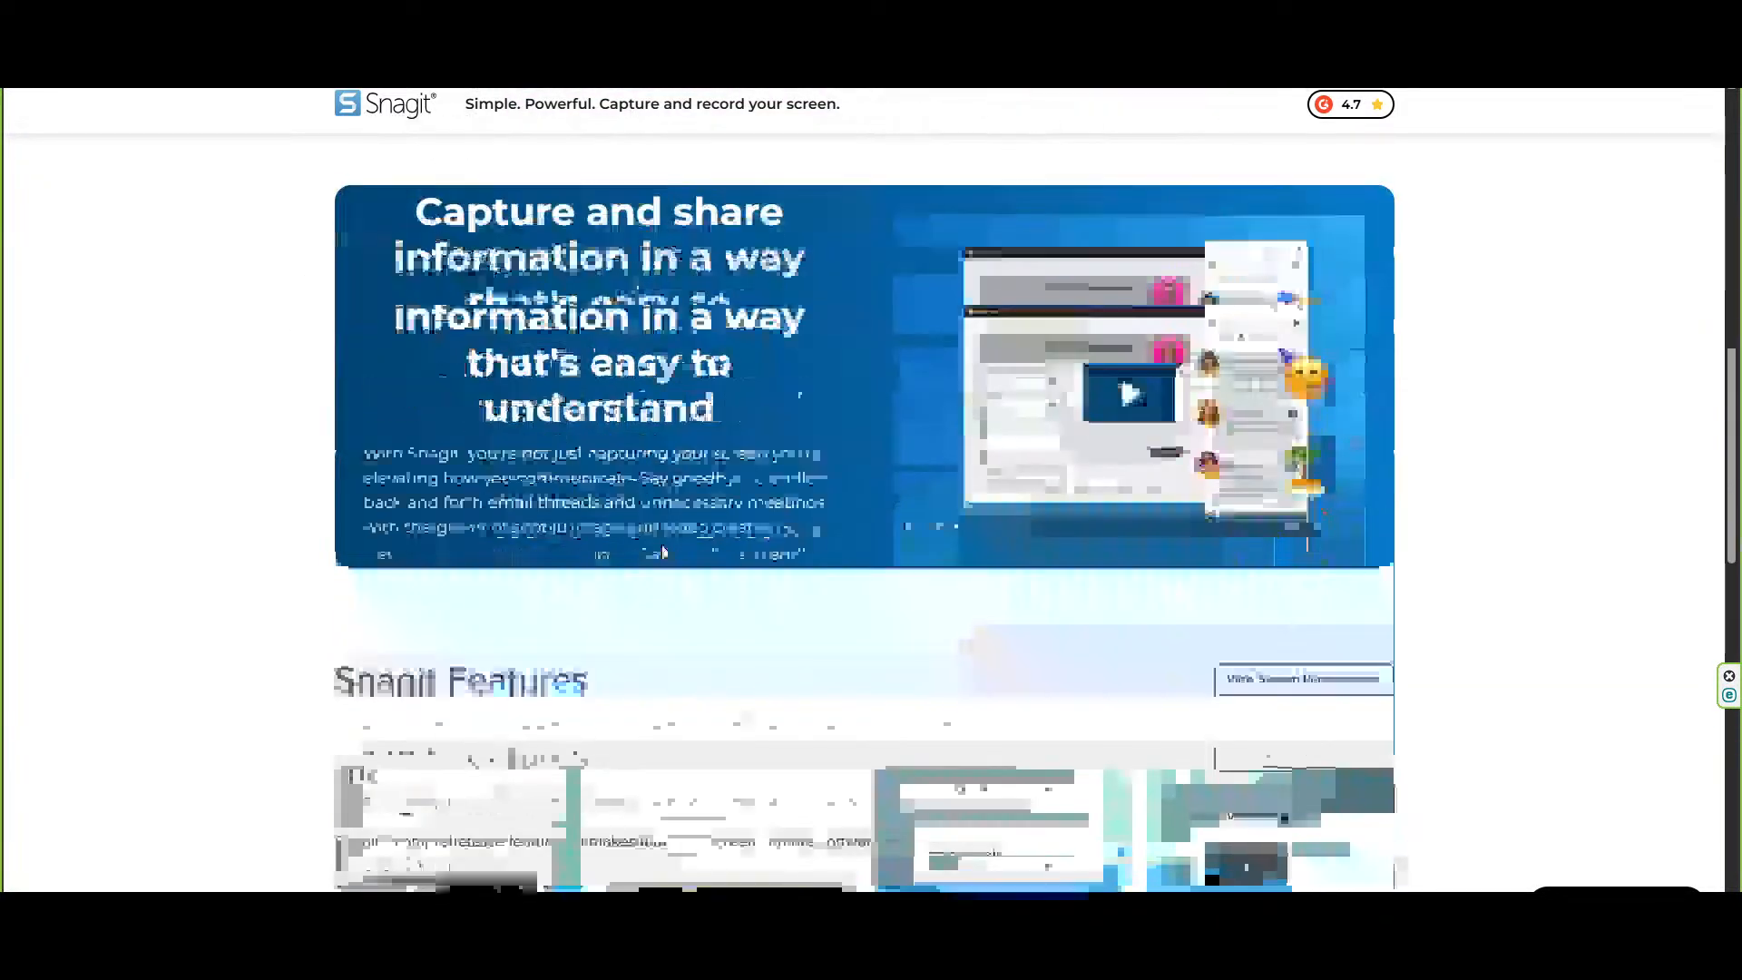
scroll(663, 550, down, 3)
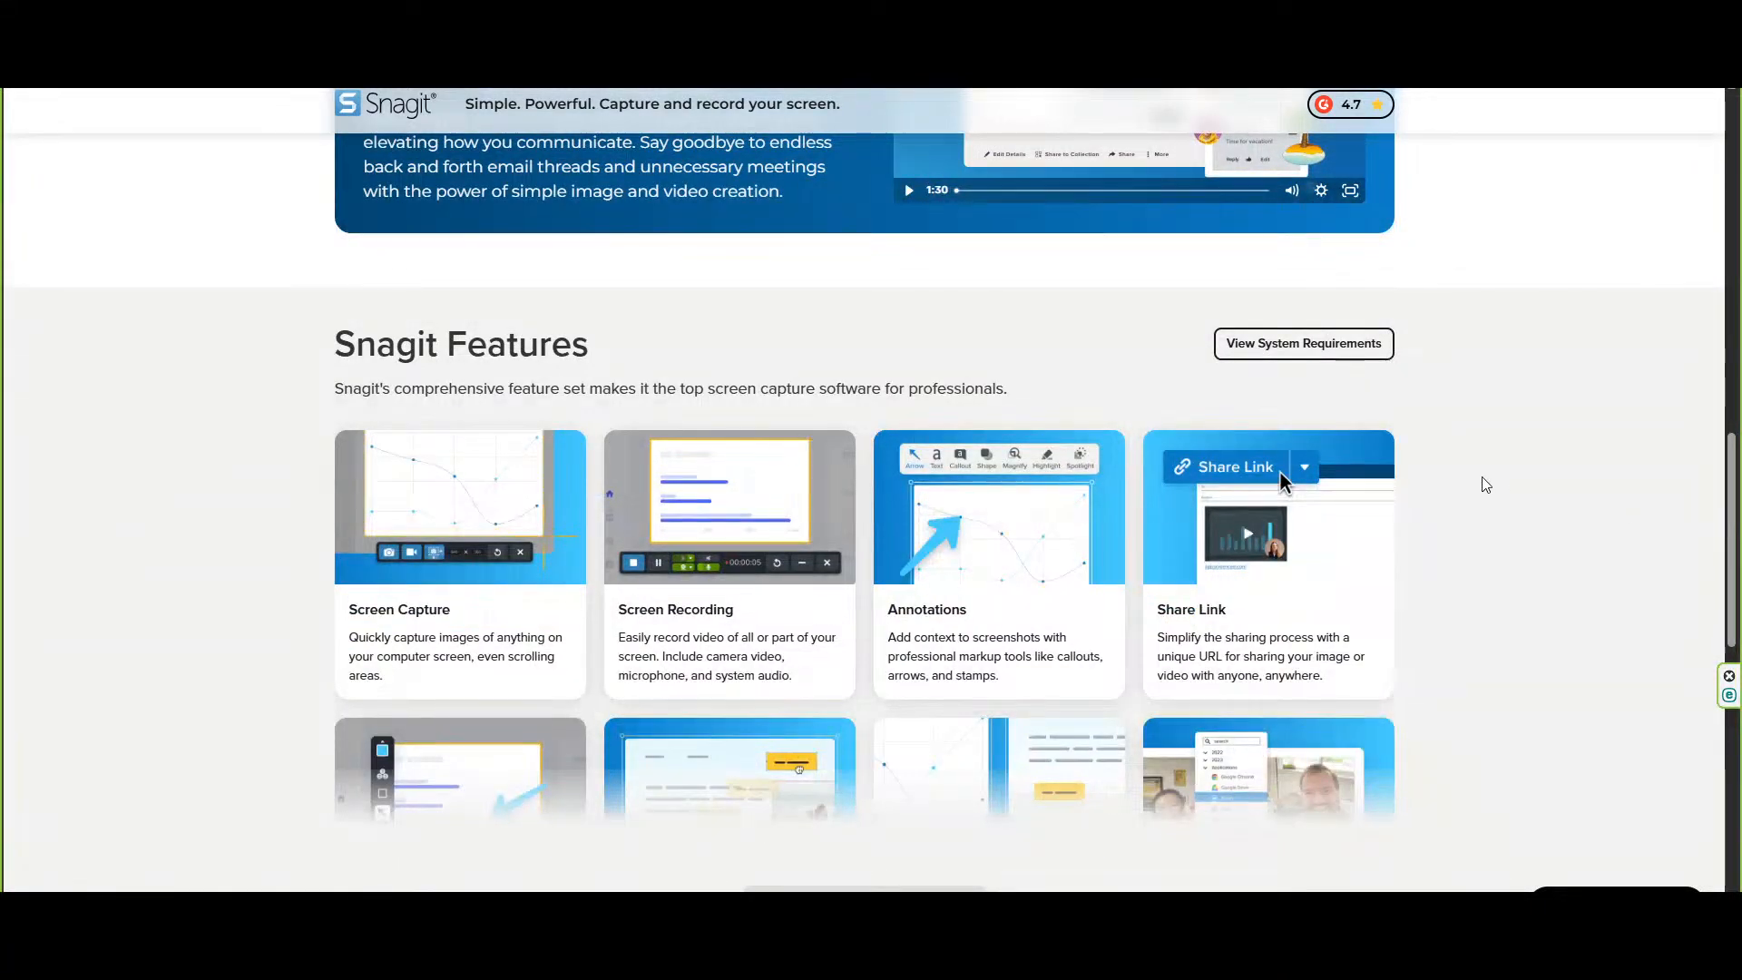
click(1321, 353)
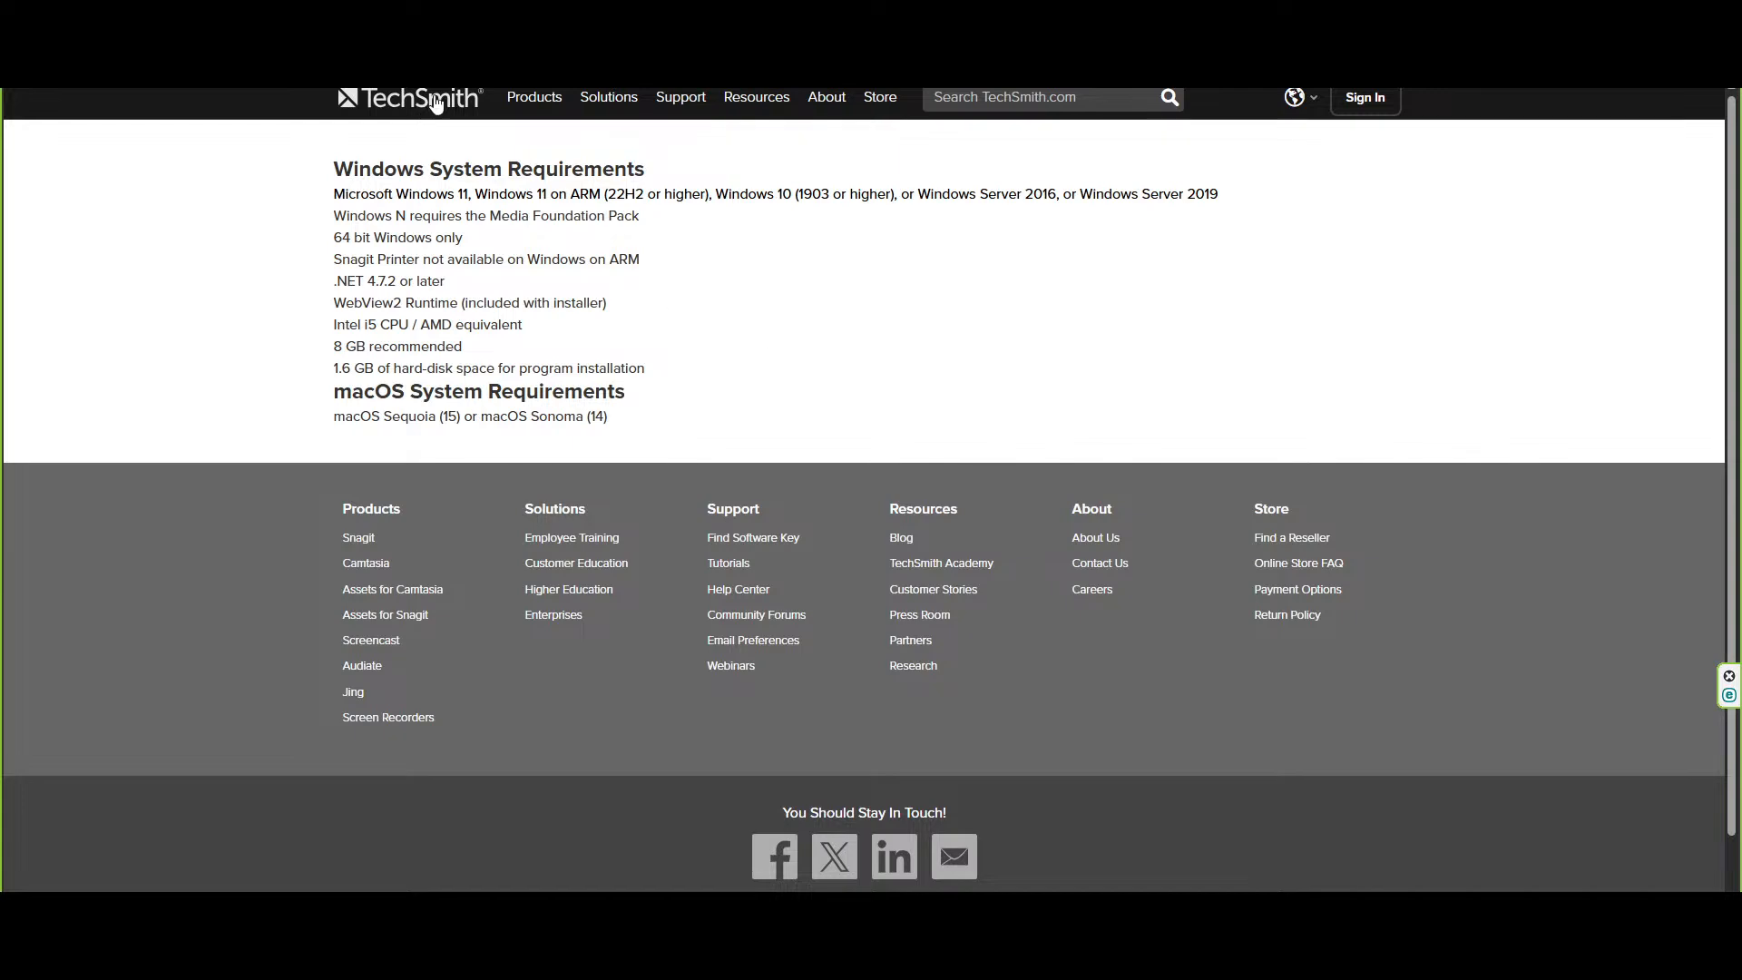
key(alt+Left)
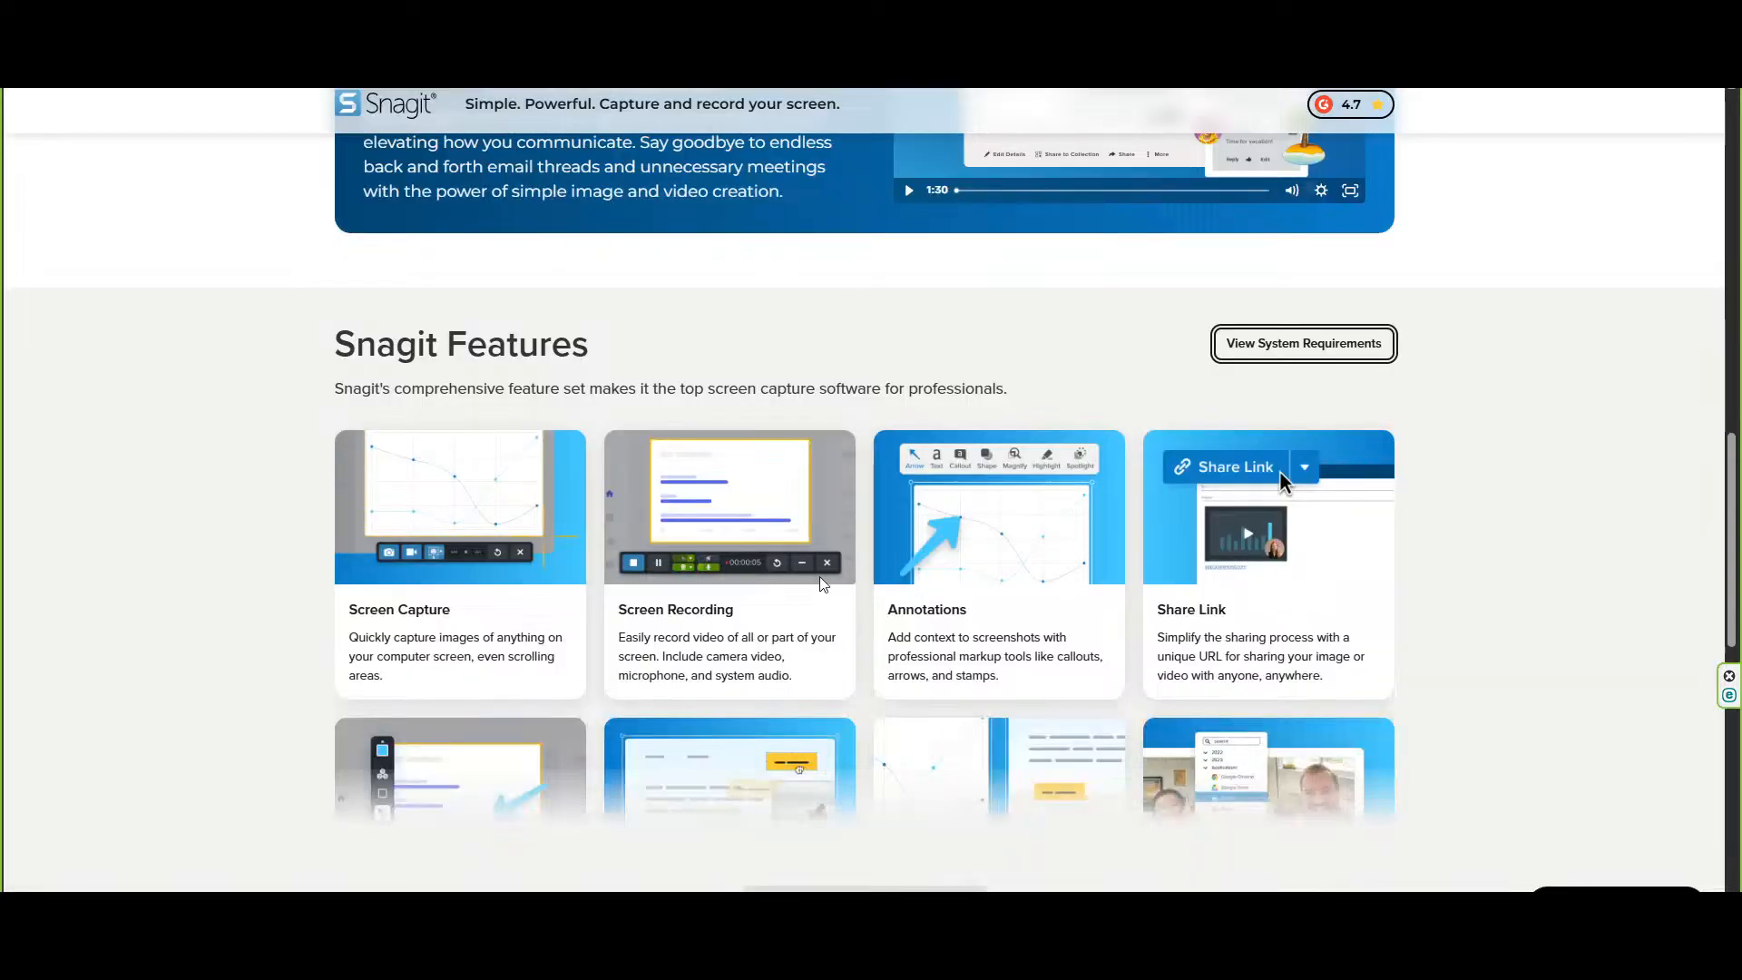
Expand the Snagit Features section and read through all feature descriptions down to Video From Images and Library
scroll(904, 751, down, 2)
click(886, 720)
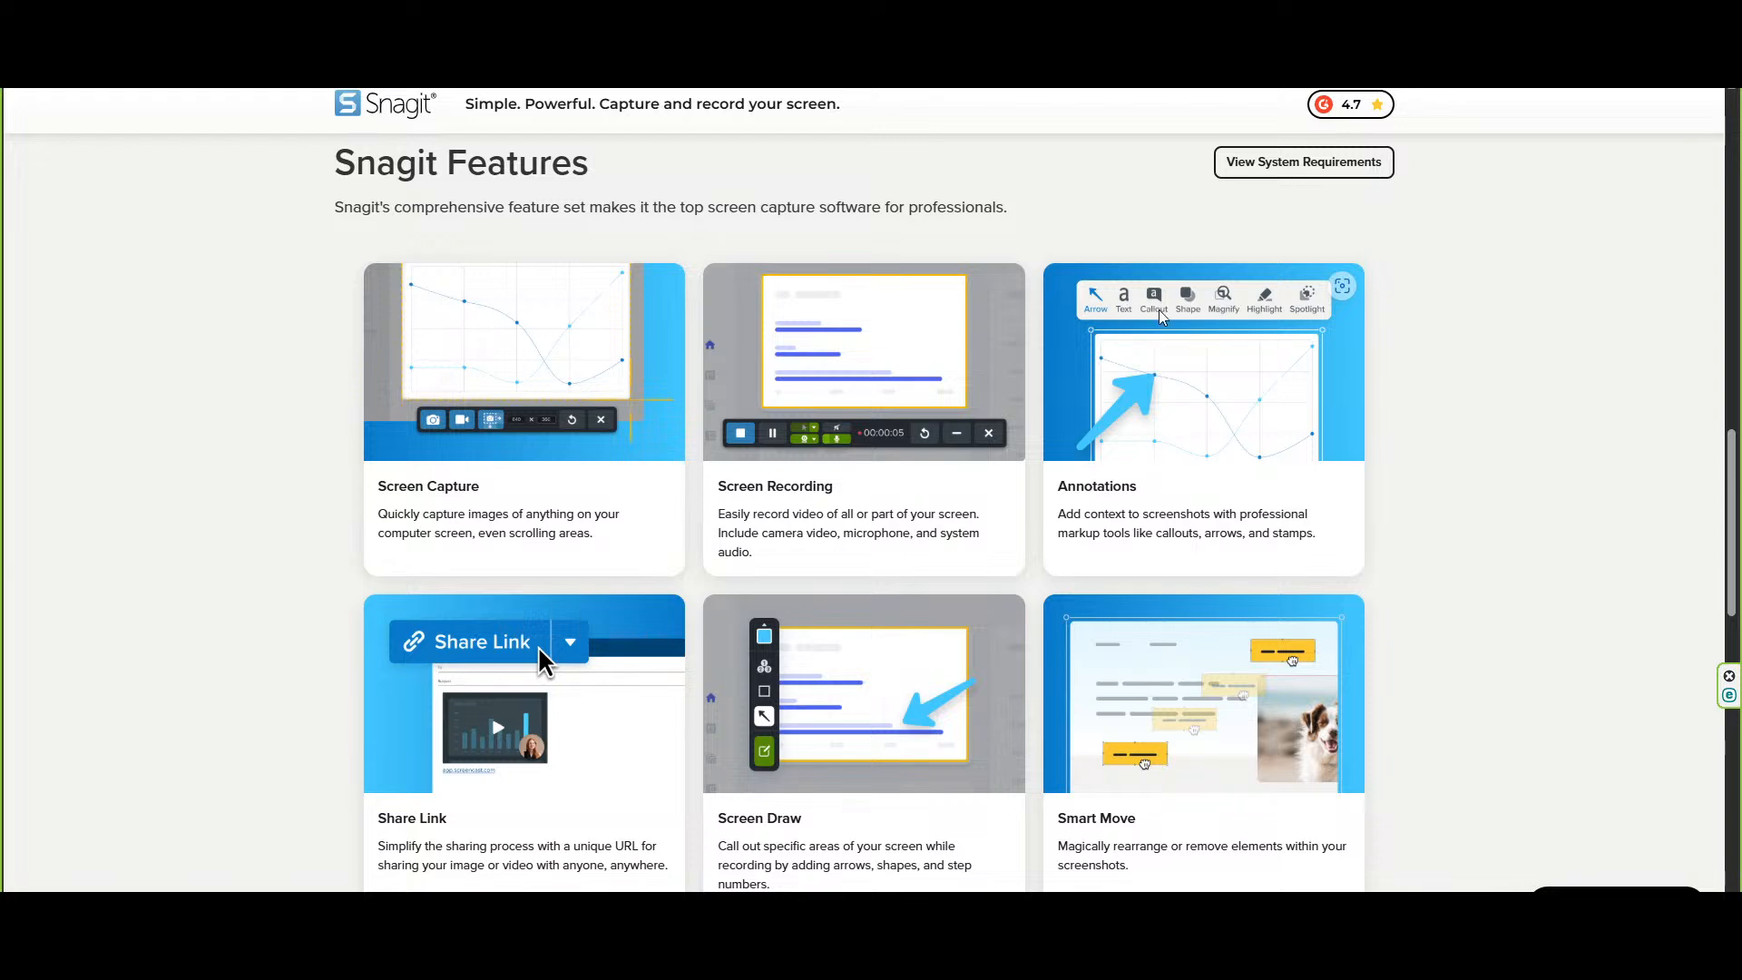
scroll(799, 520, down, 2)
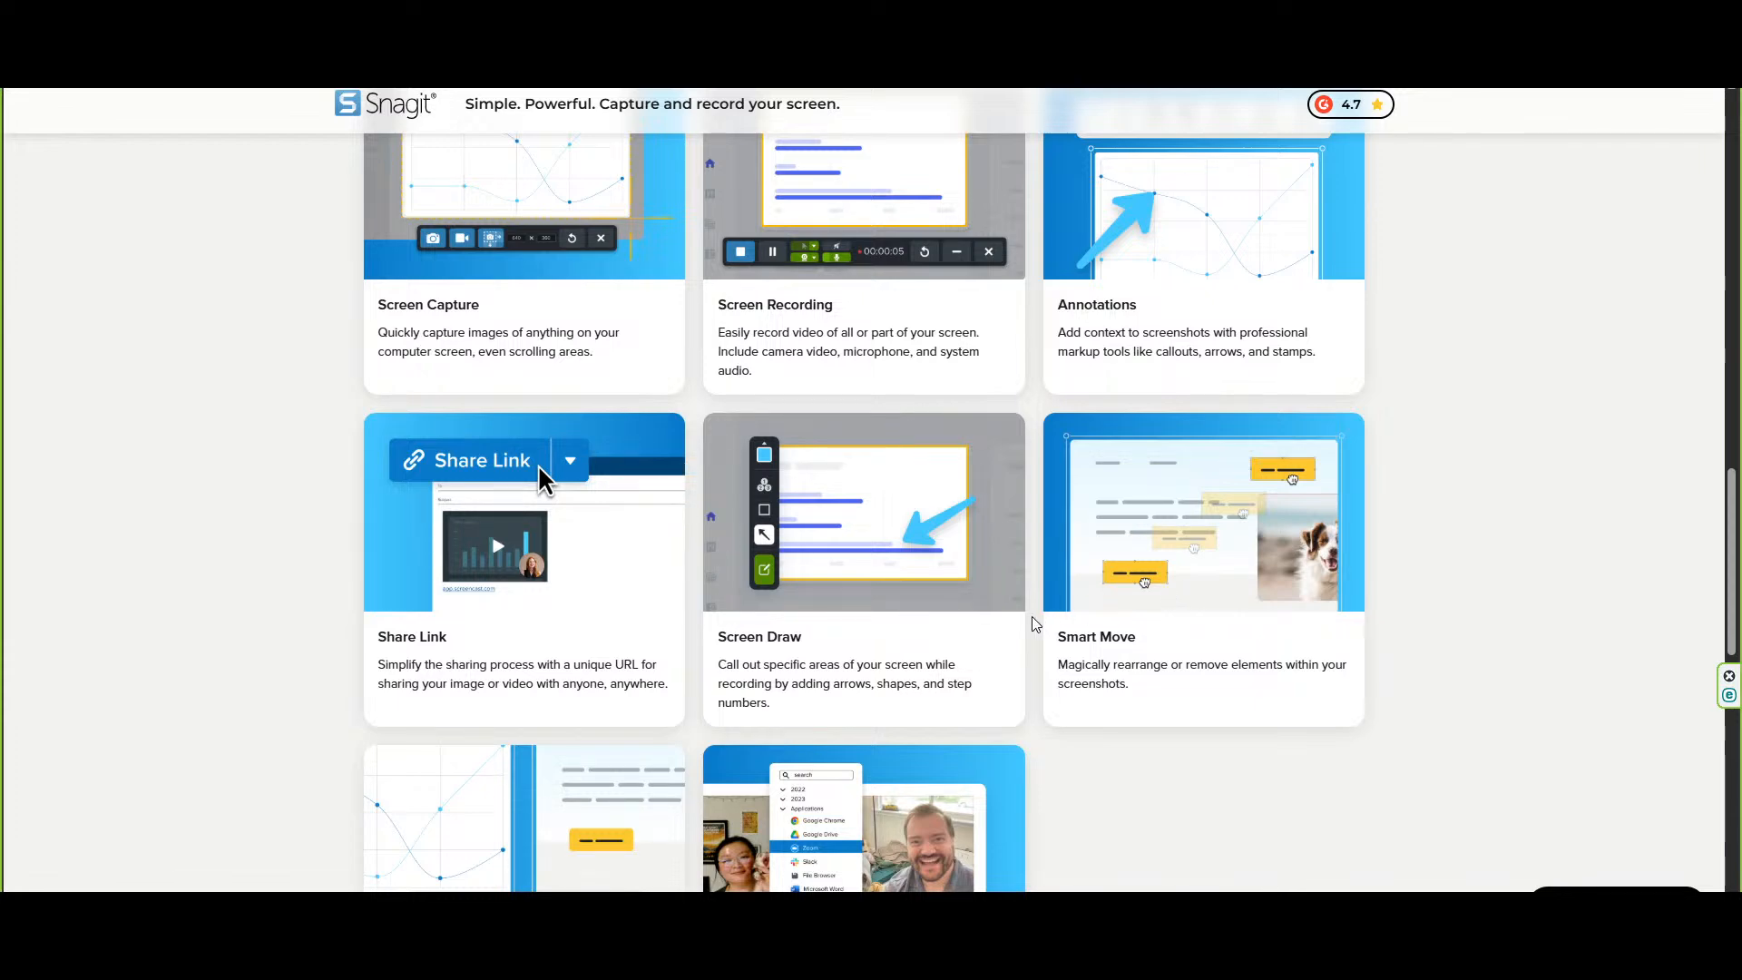
scroll(1030, 617, down, 2)
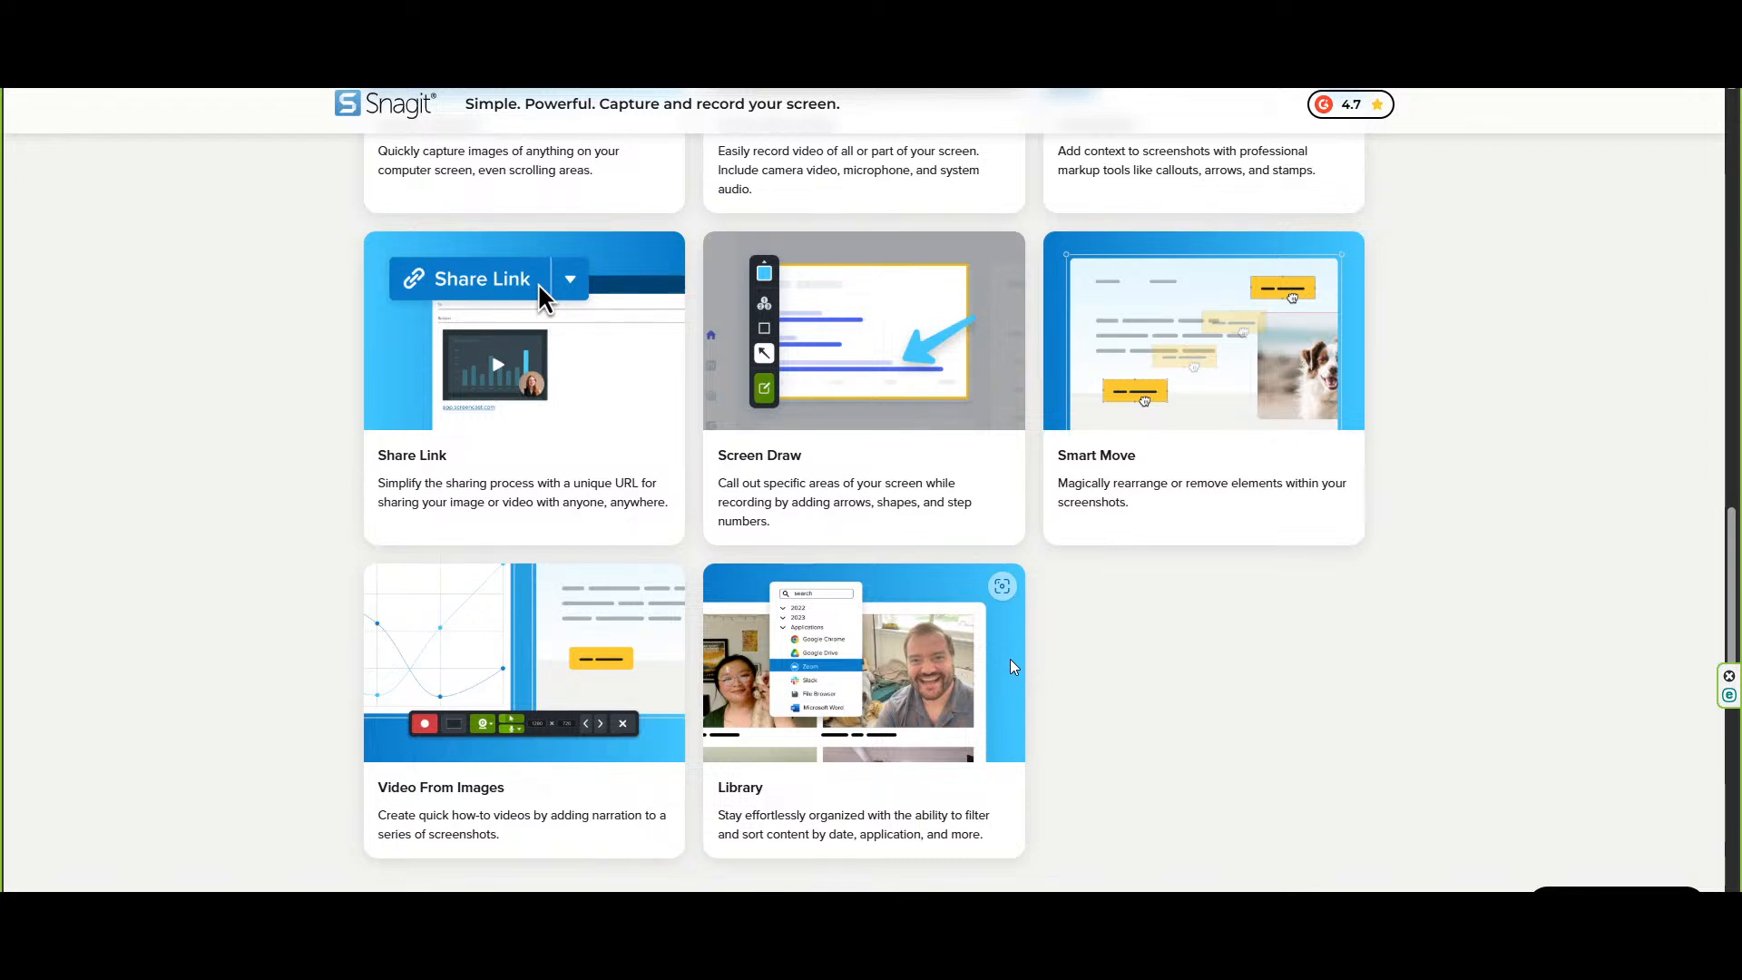
Open the Assets for Snagit site from TechSmith's product listing
scroll(779, 643, up, 8)
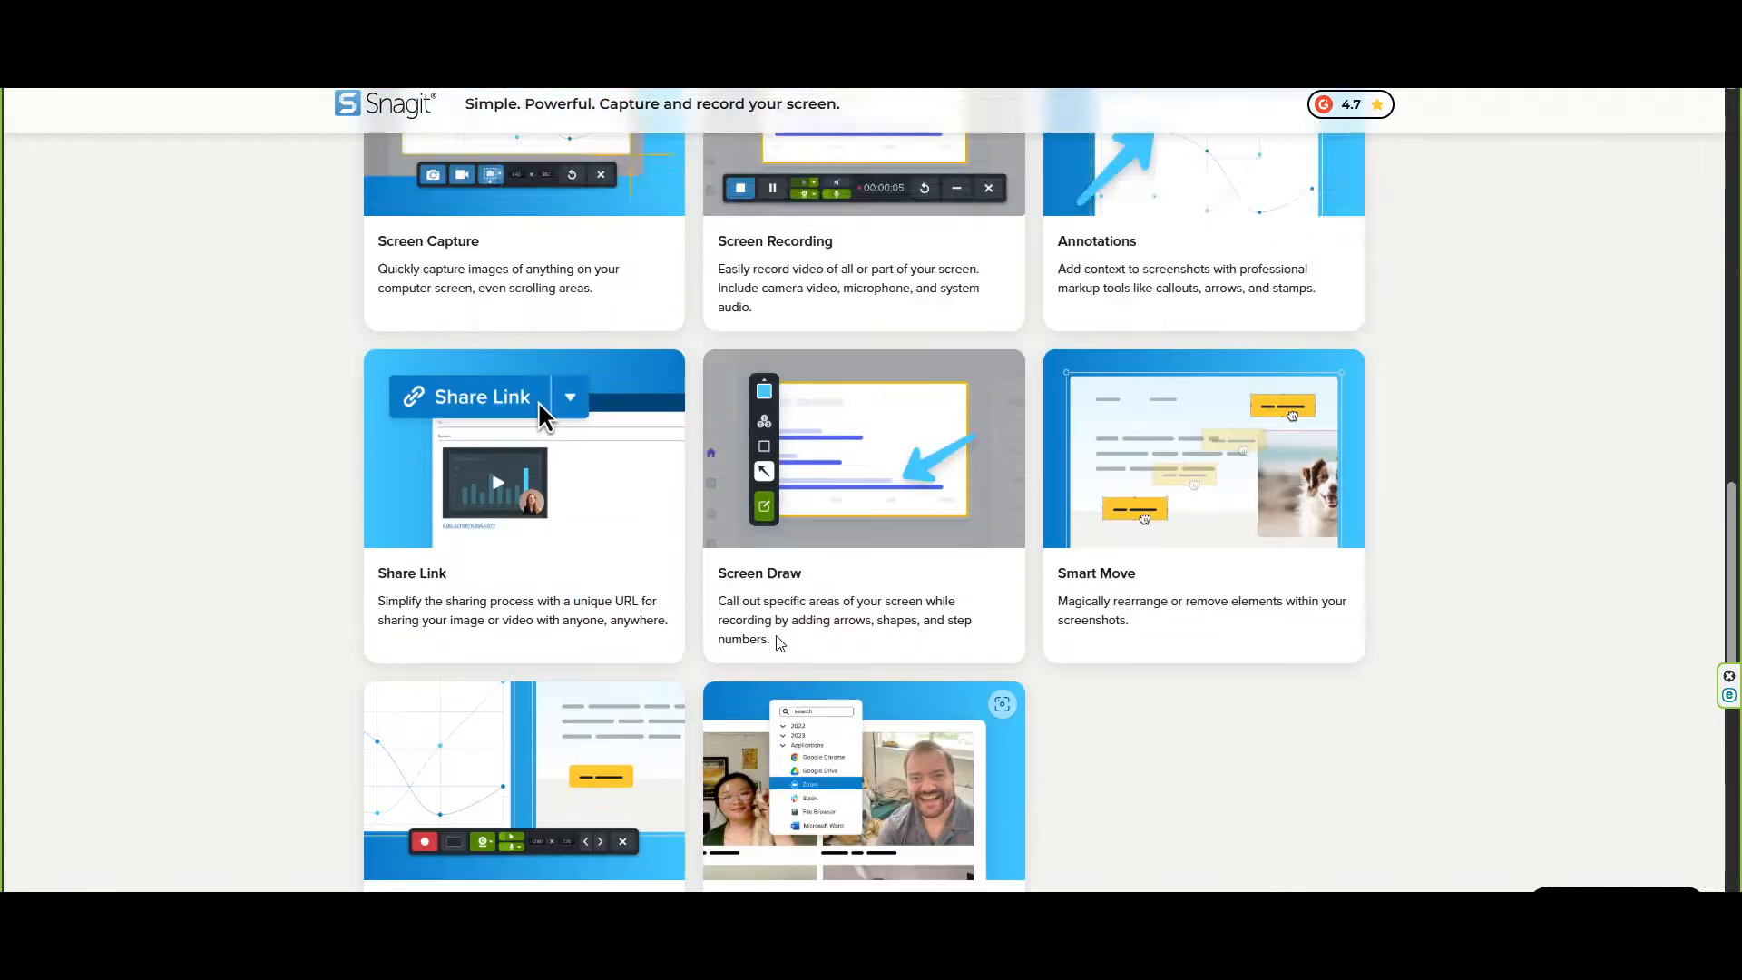
scroll(778, 643, up, 14)
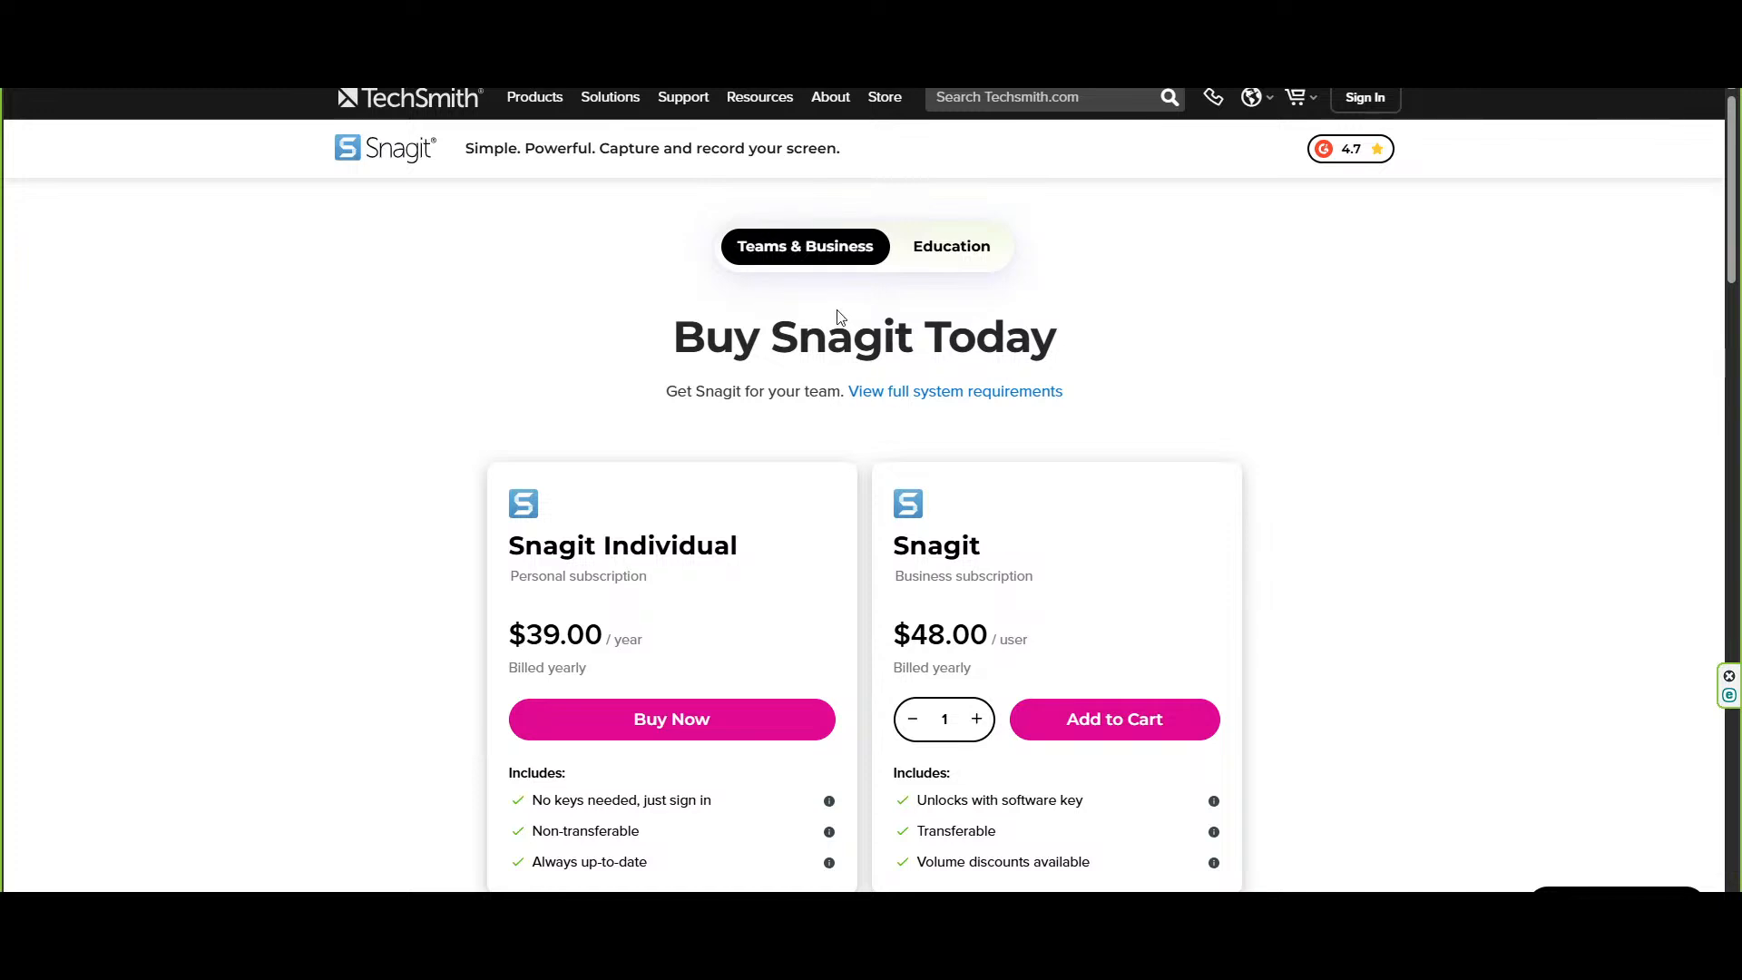
mouse_move(549, 104)
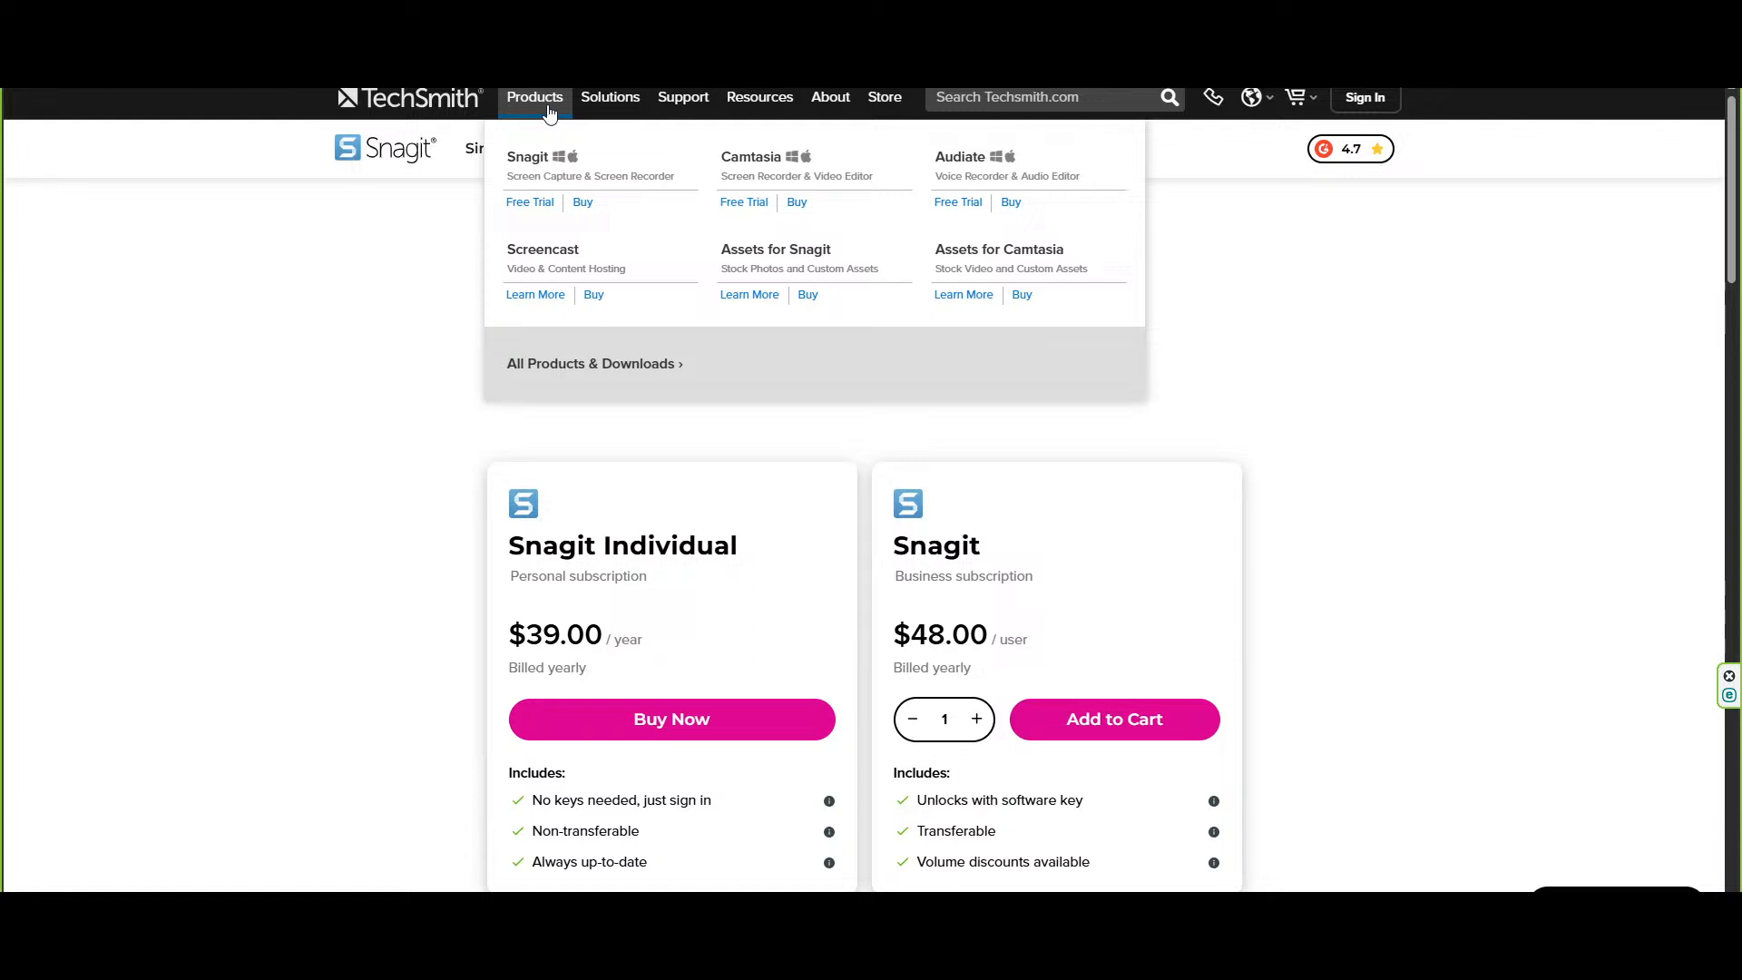
click(772, 297)
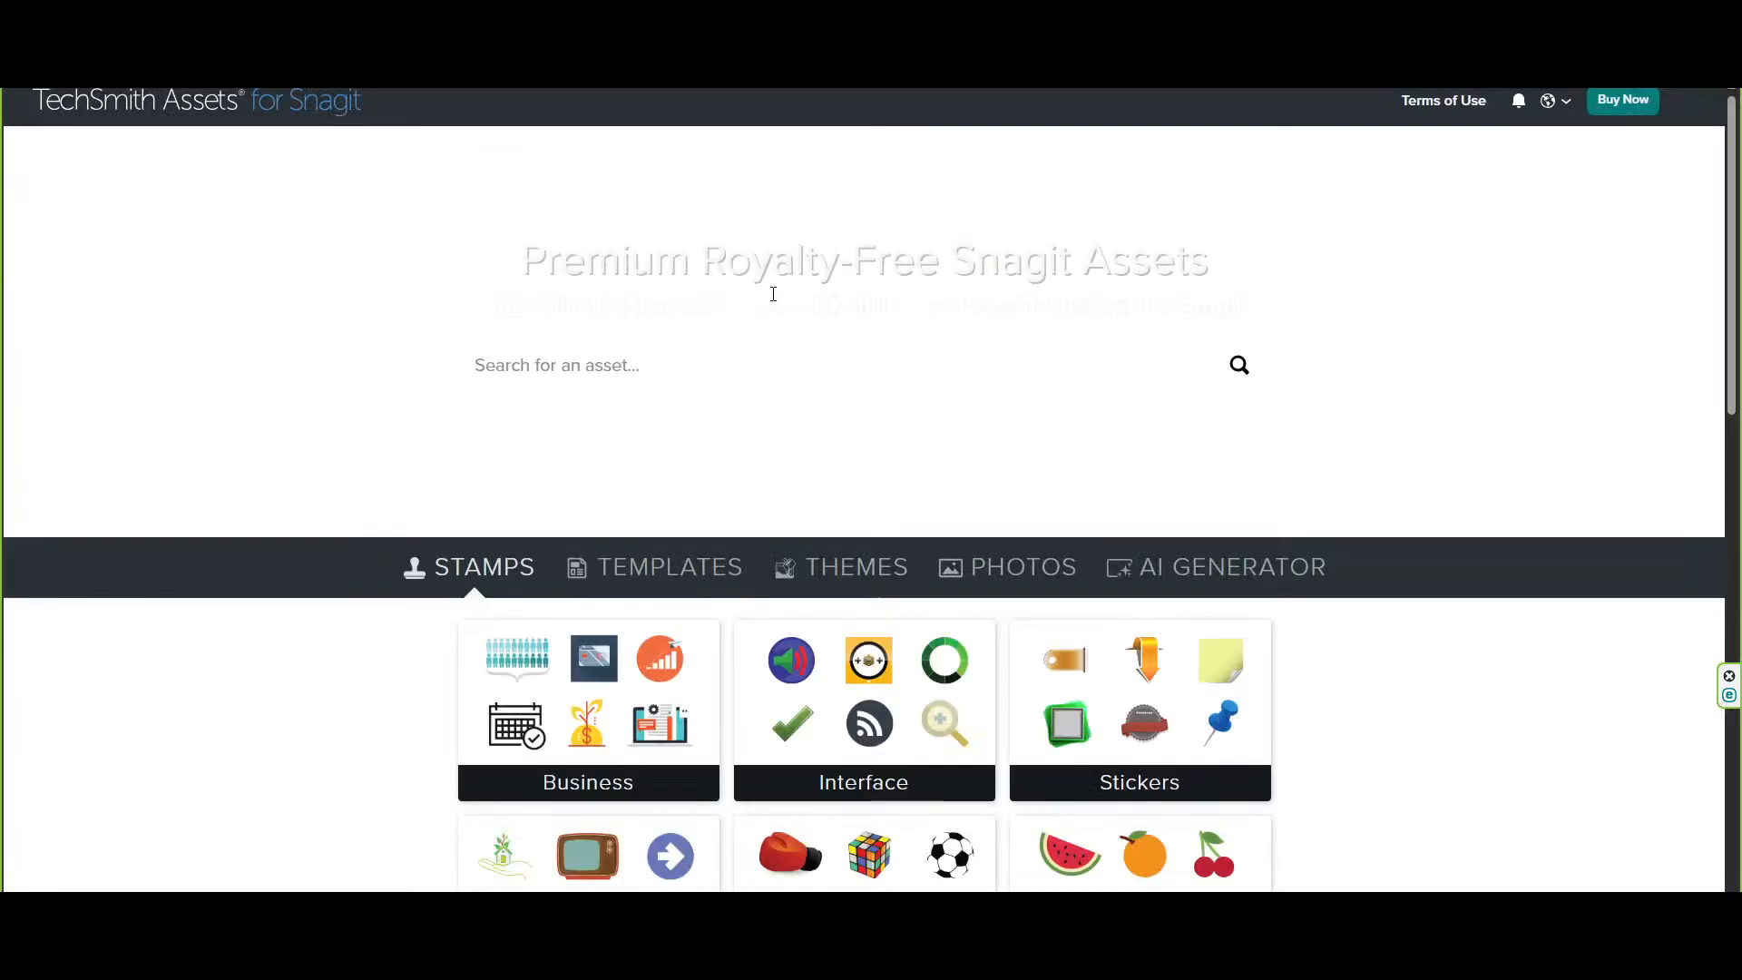
Open the Interface stamps category, preview the Control Knobs and Snagit Step Capture Cursors sets, and browse the other stamps
scroll(699, 564, down, 3)
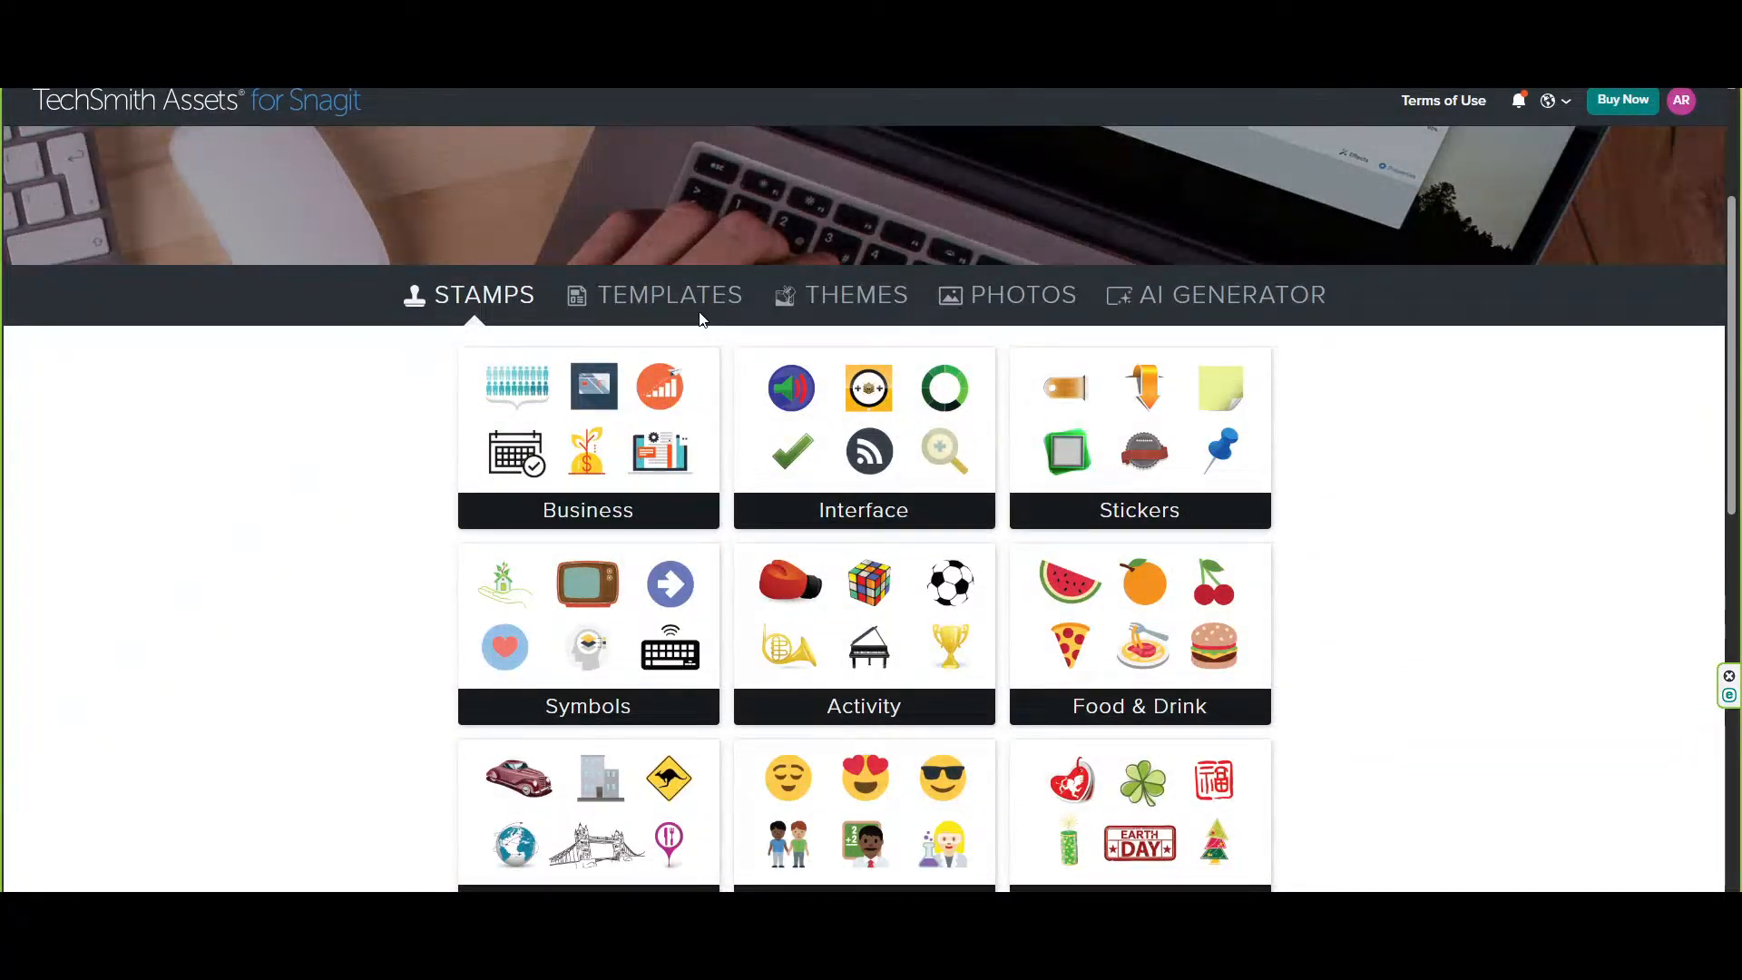
click(908, 514)
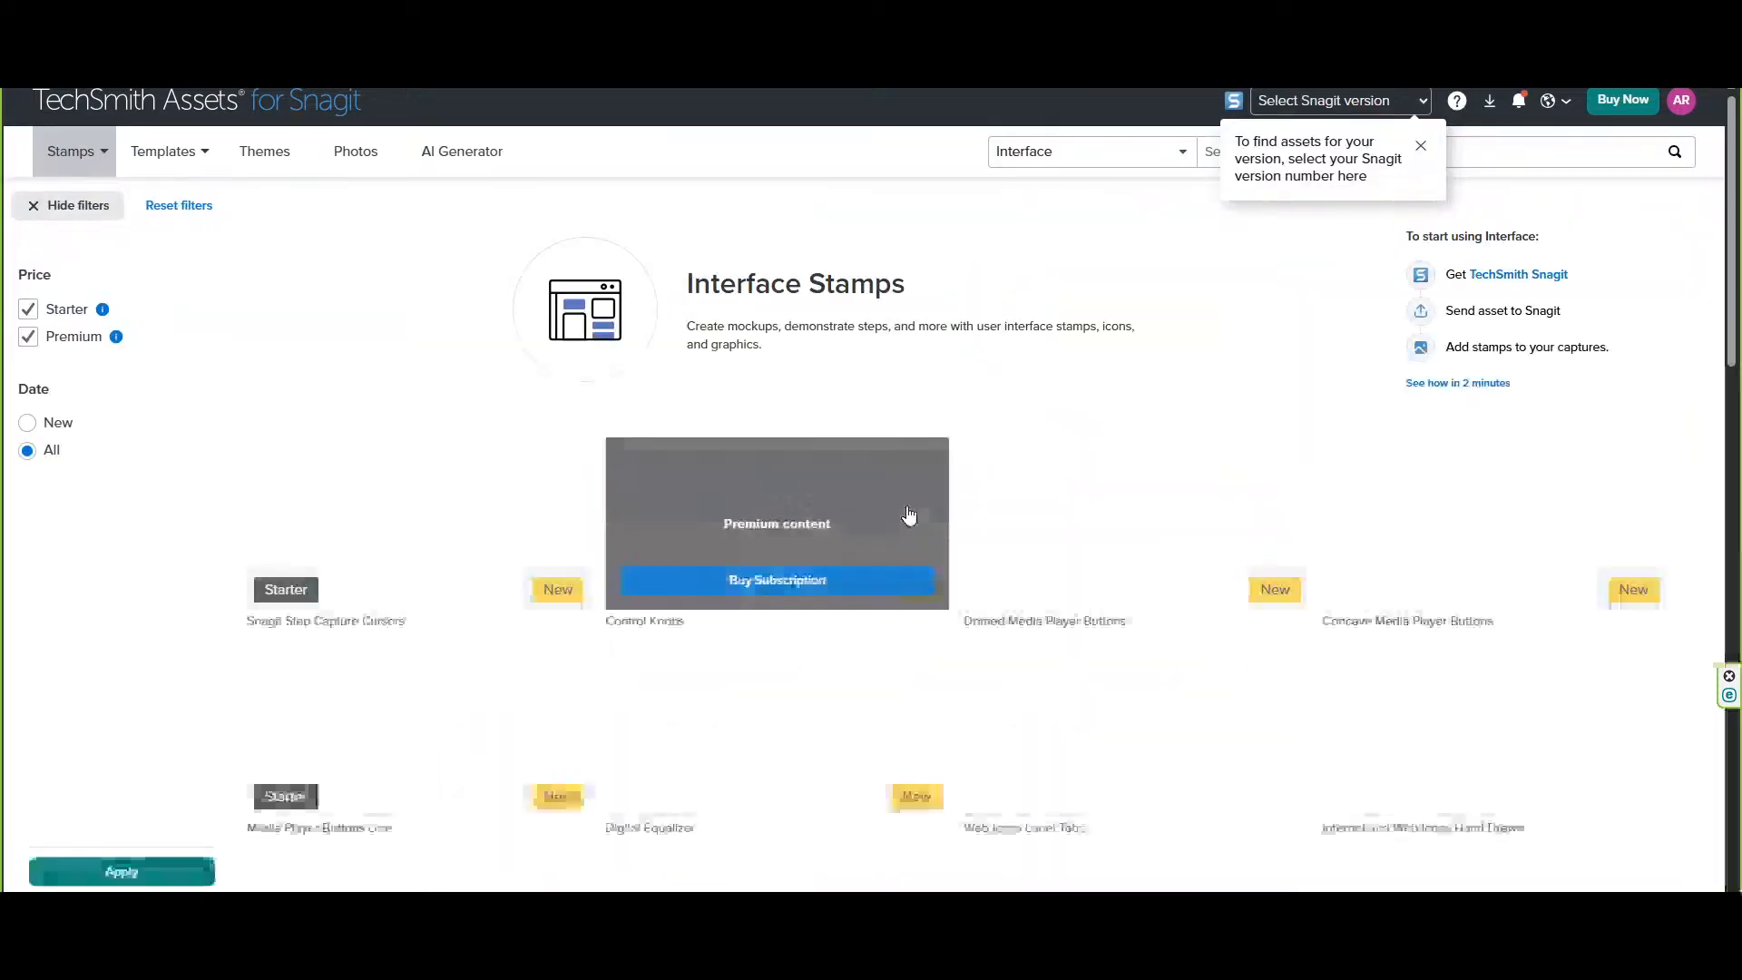
mouse_move(802, 526)
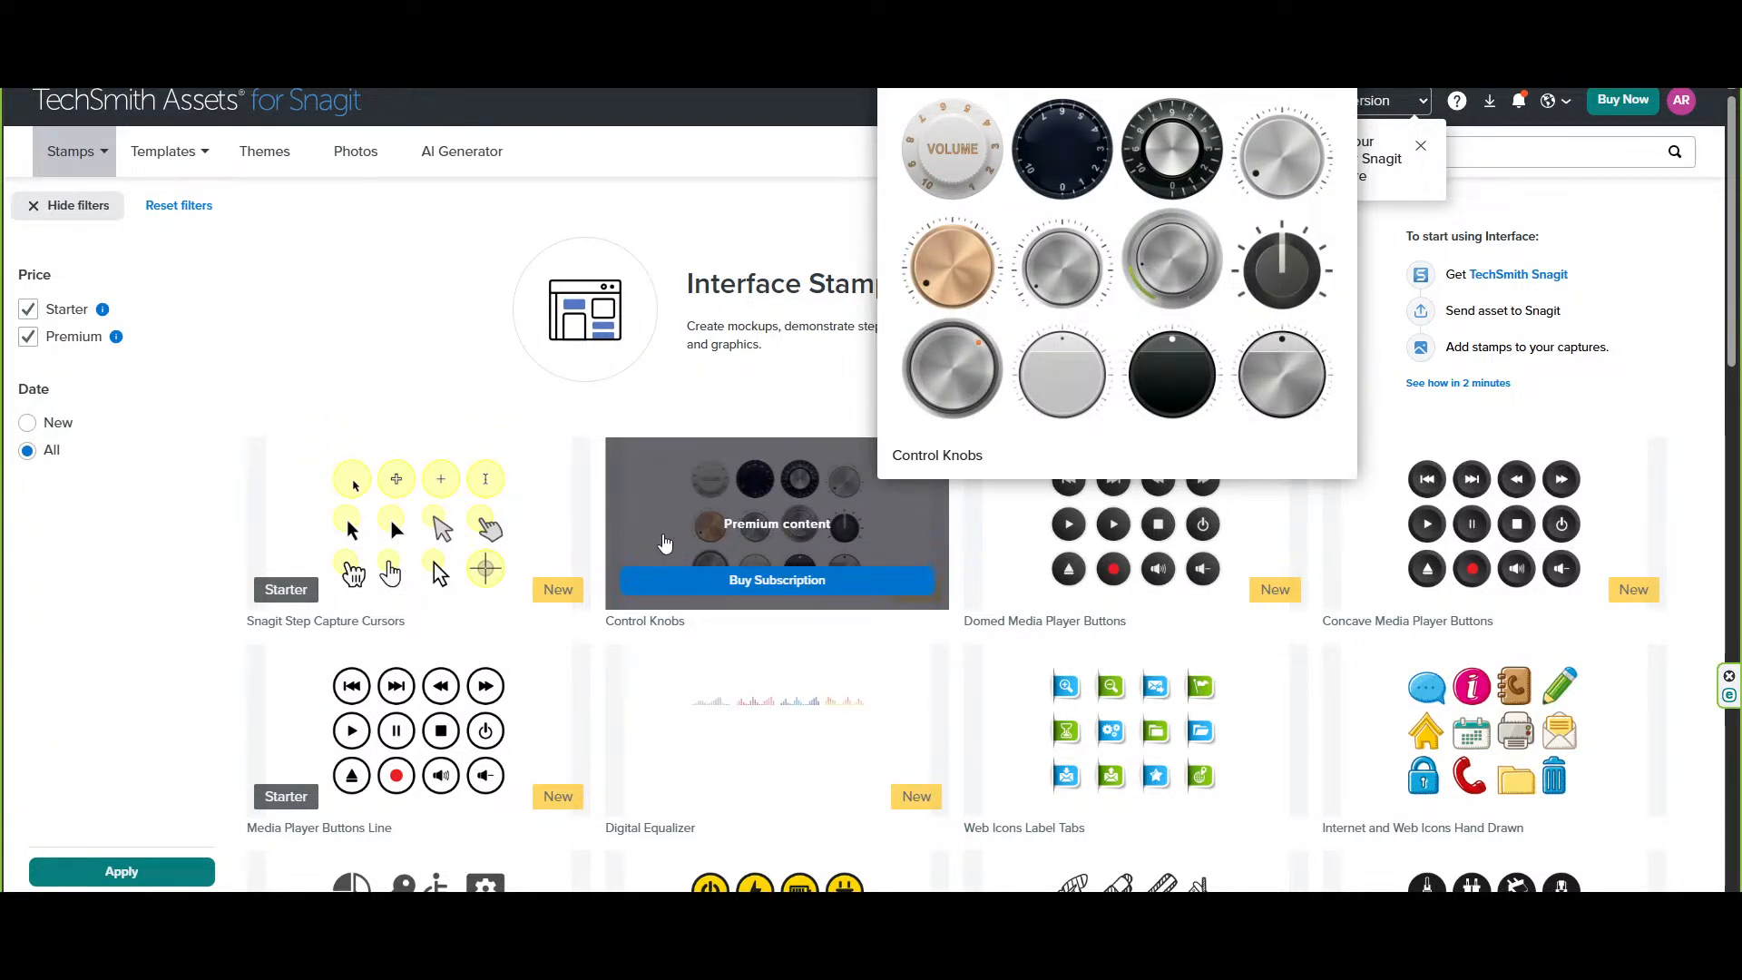
mouse_move(299, 608)
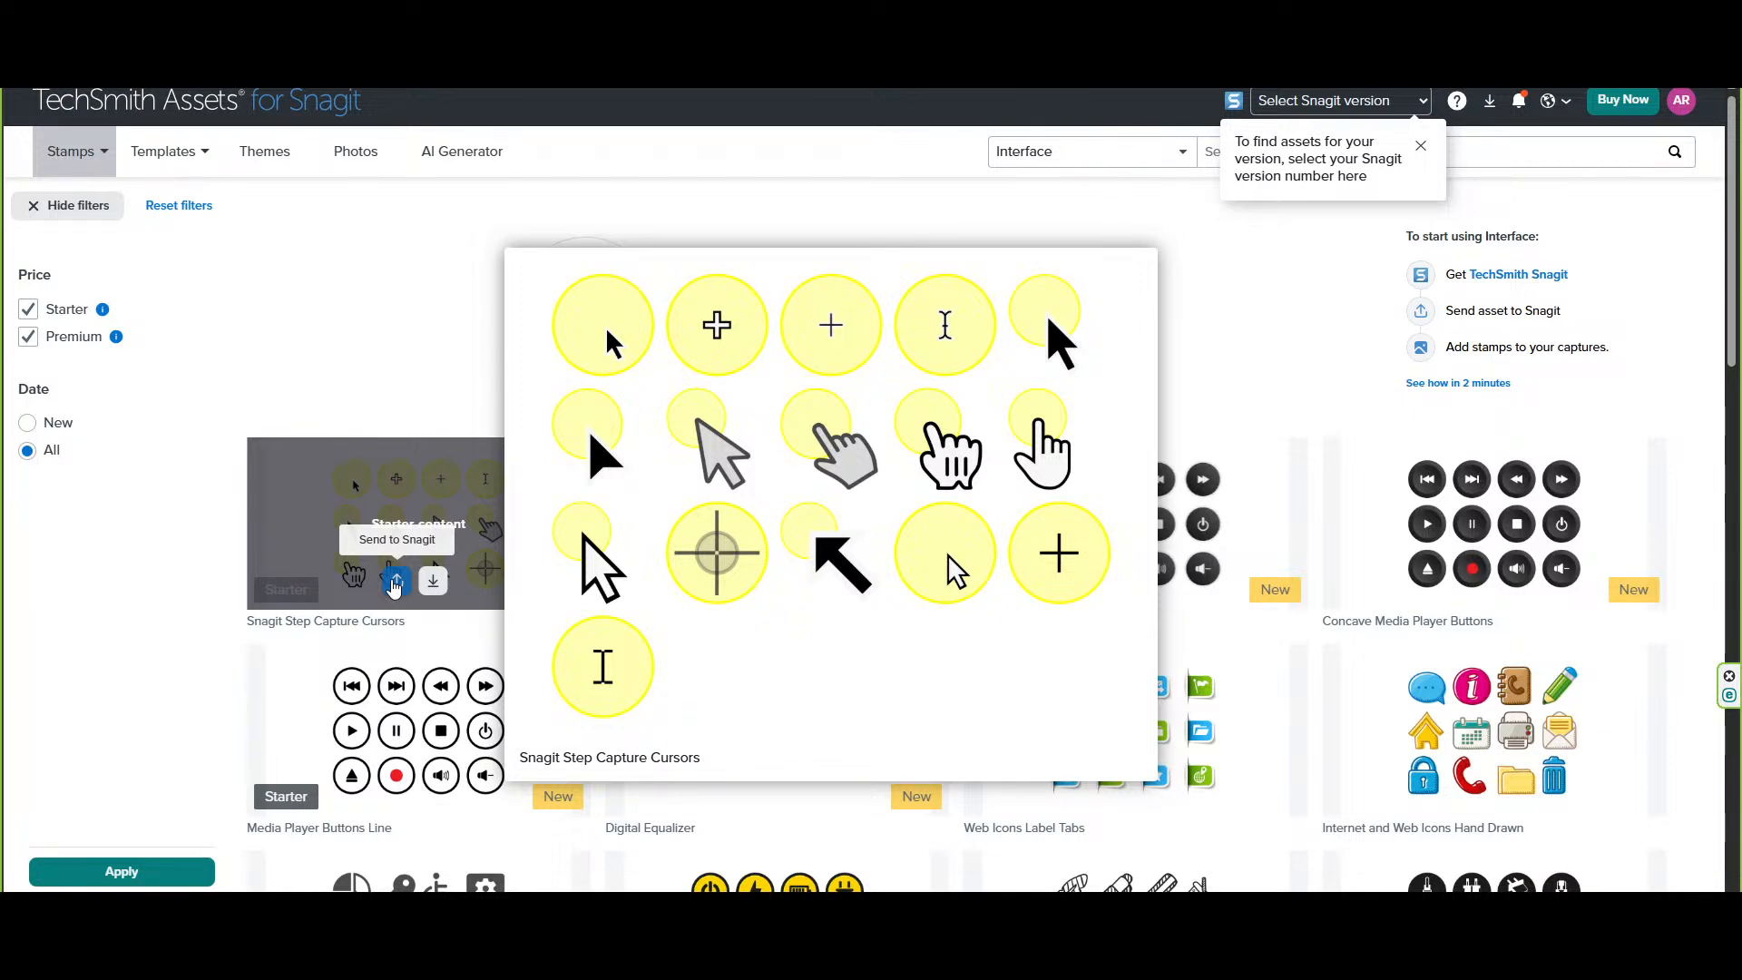
scroll(434, 562, down, 2)
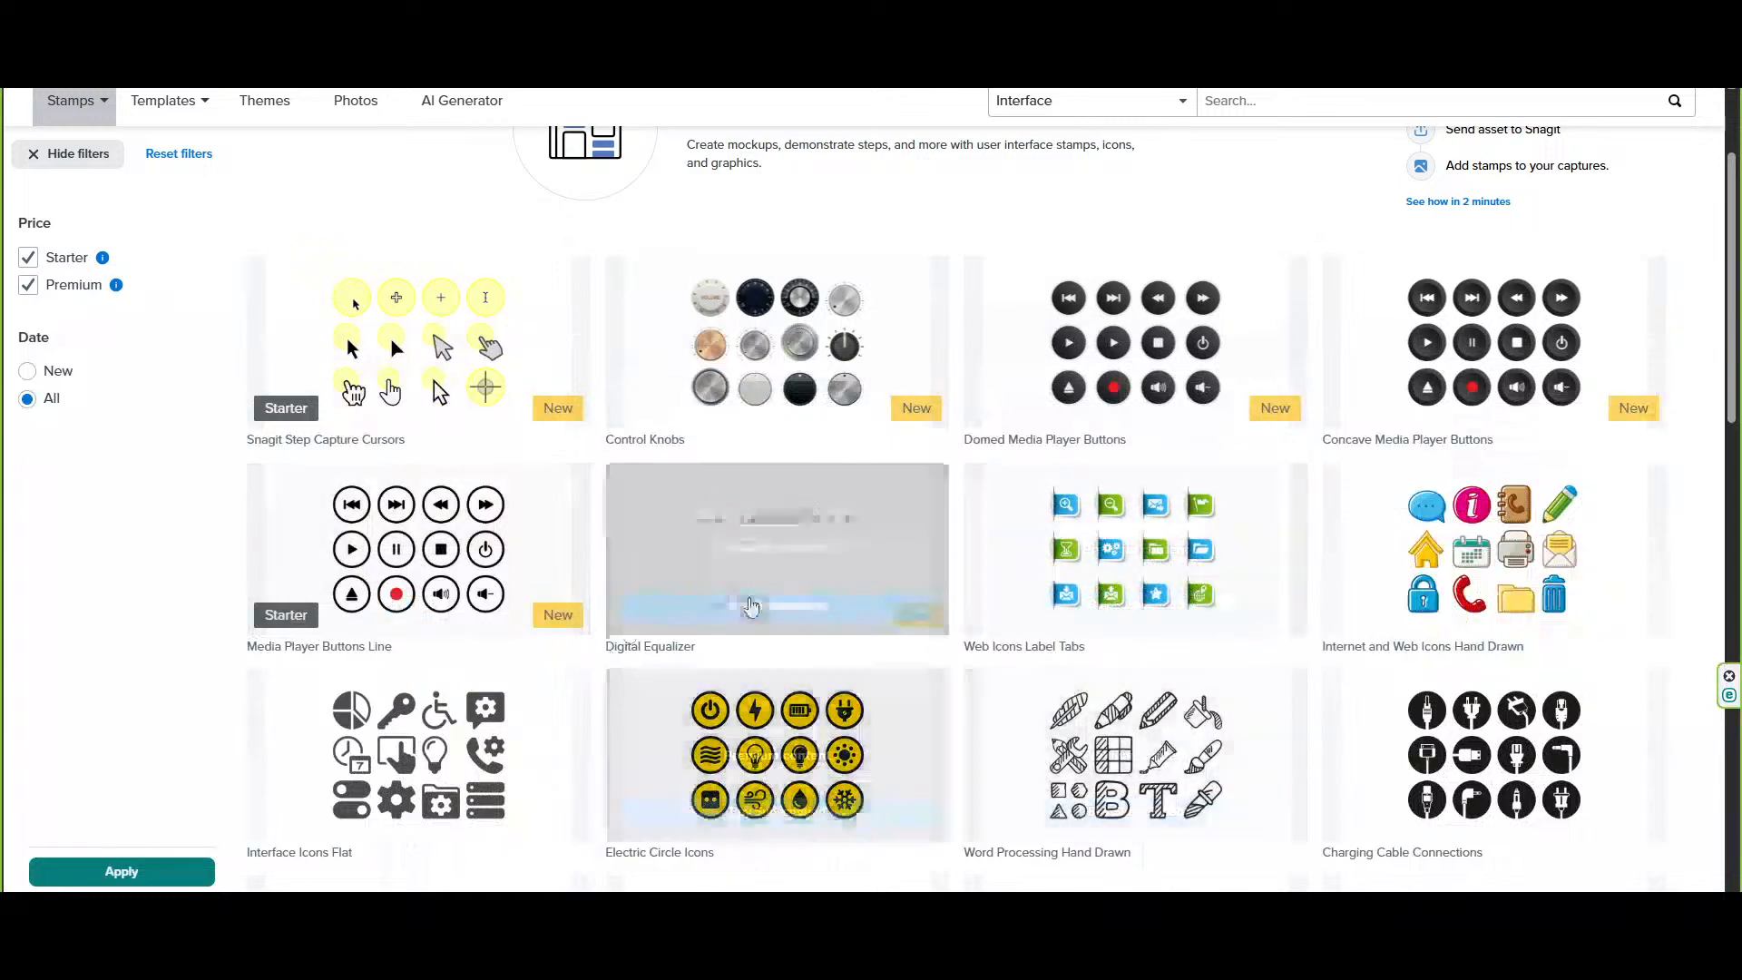
scroll(719, 697, down, 2)
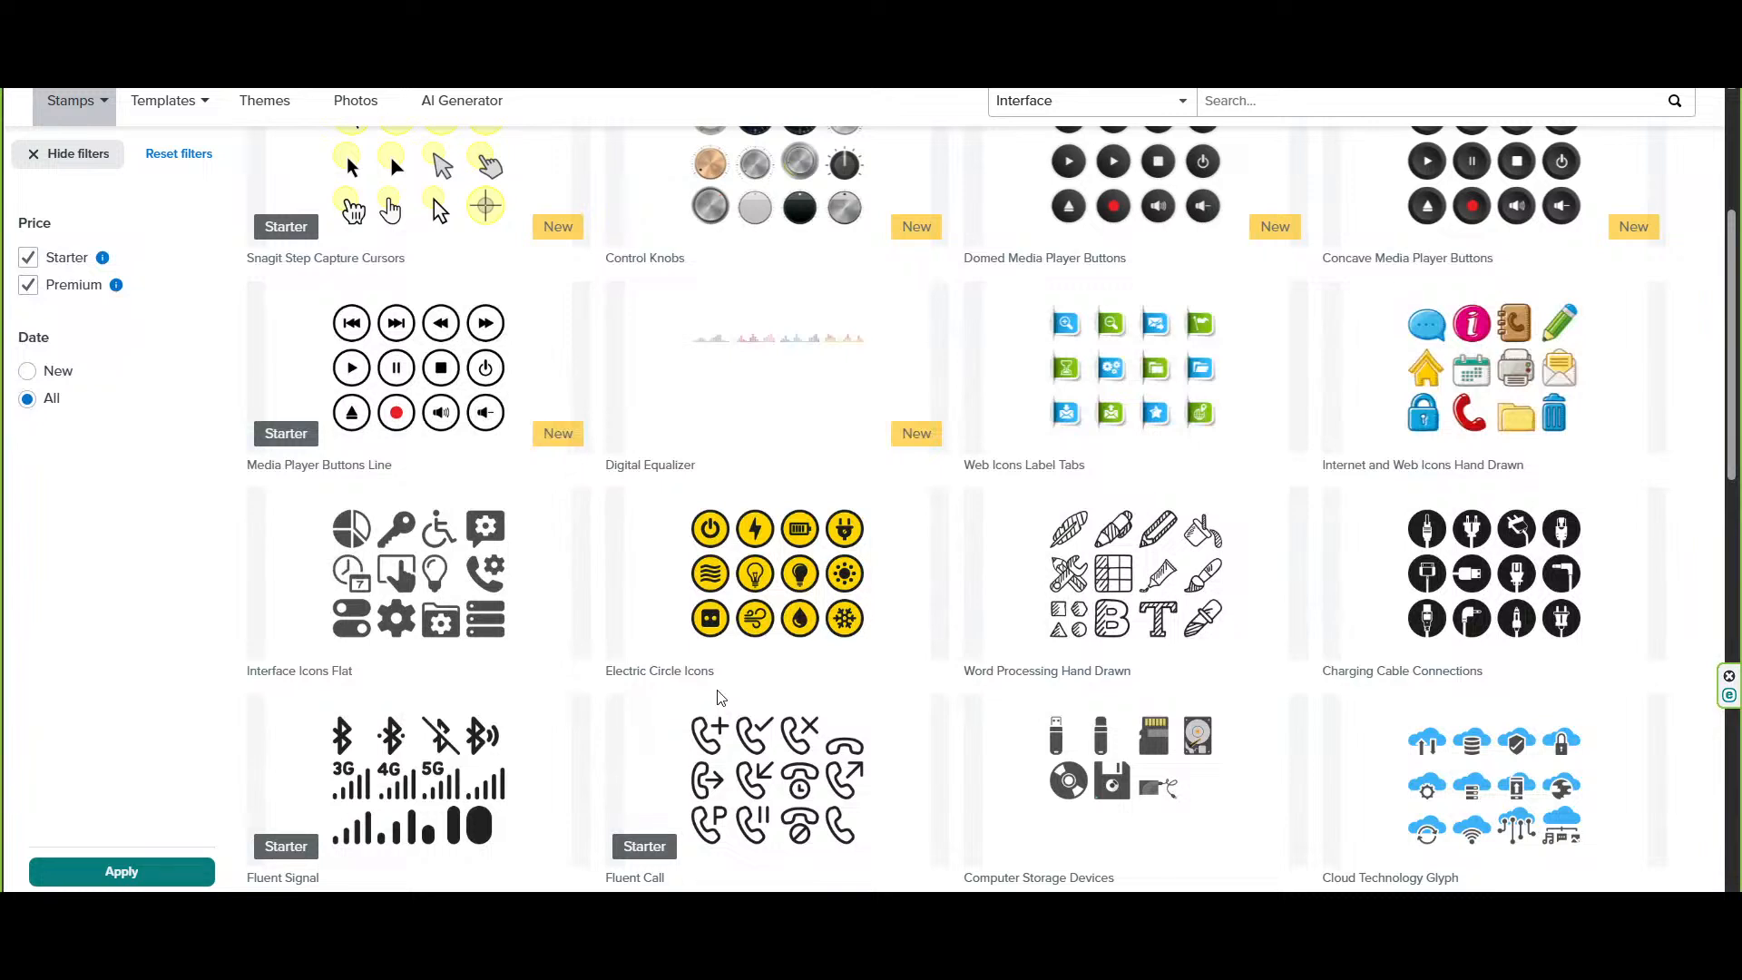
Open the Frames templates category and browse the available device frame layouts
click(197, 119)
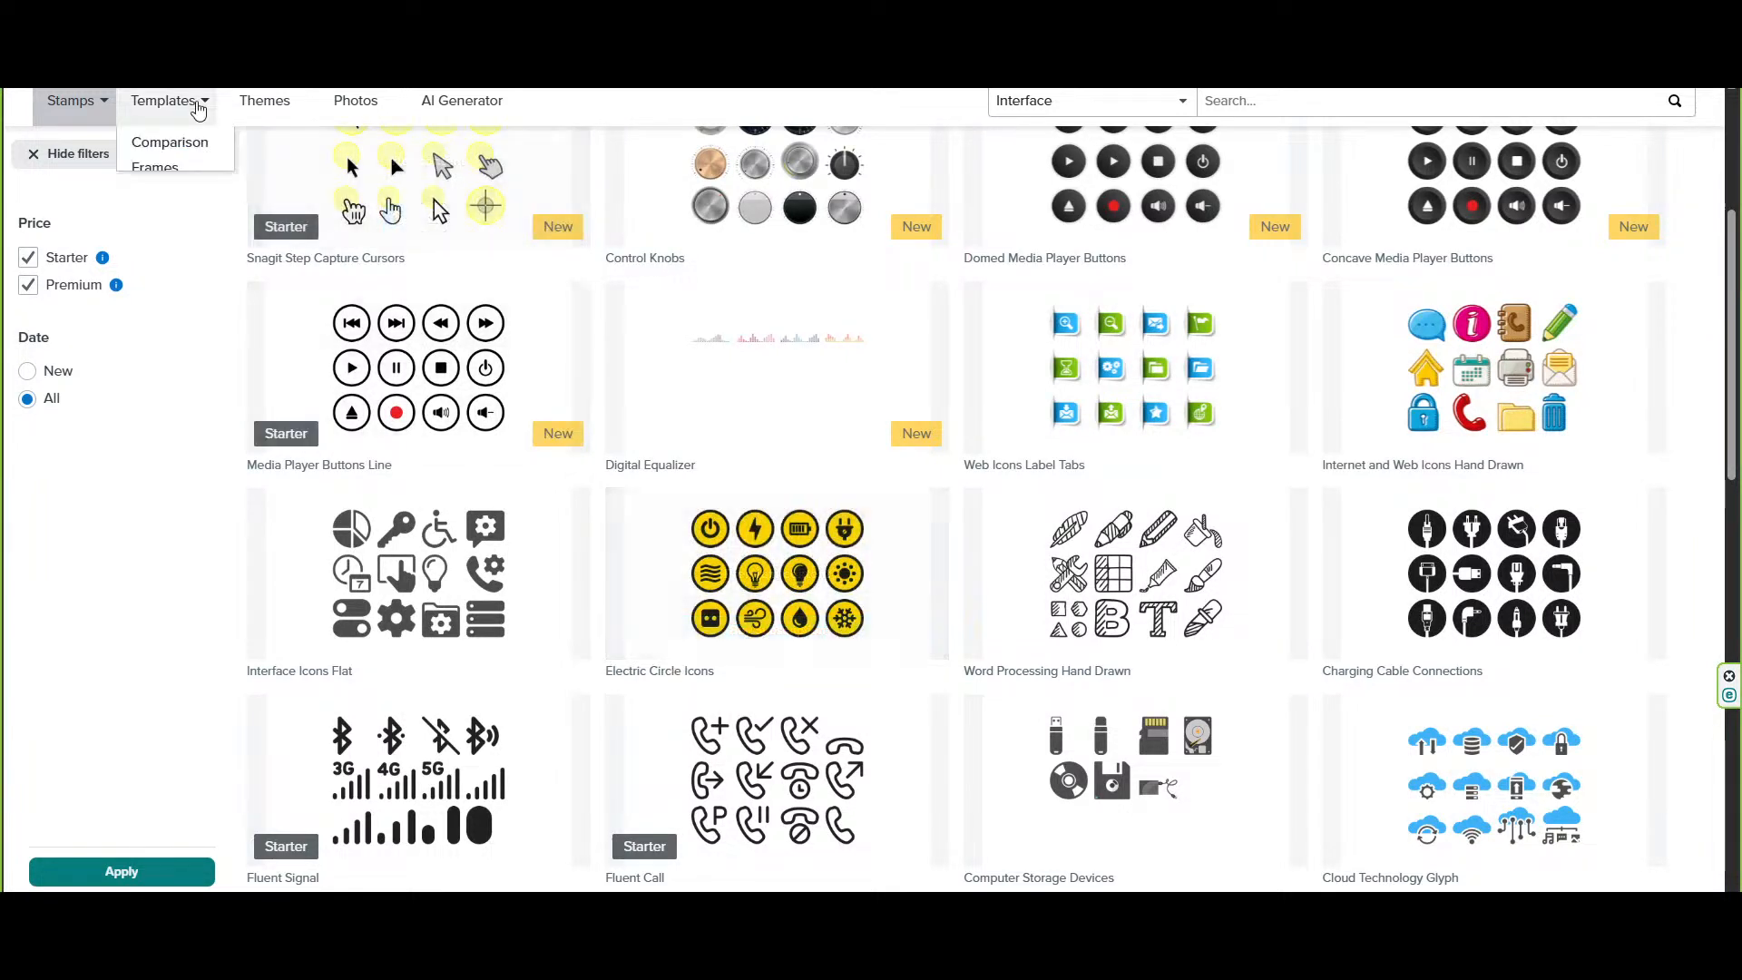
click(155, 166)
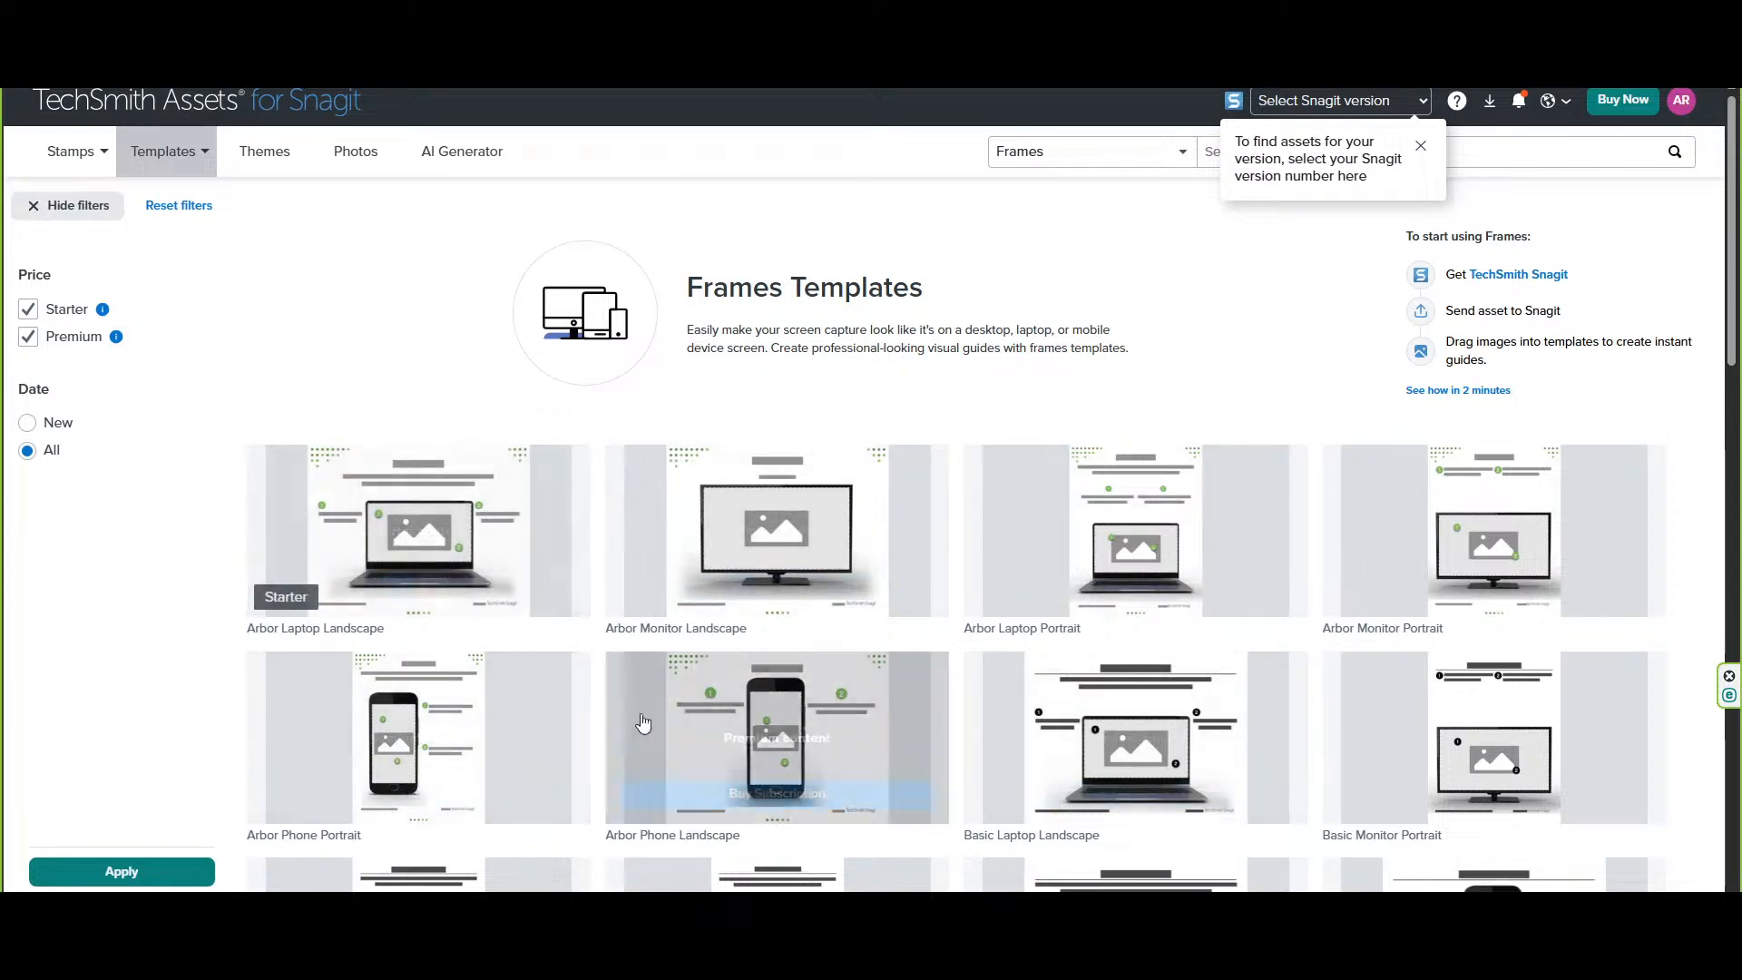
scroll(659, 706, down, 1)
scroll(659, 706, down, 4)
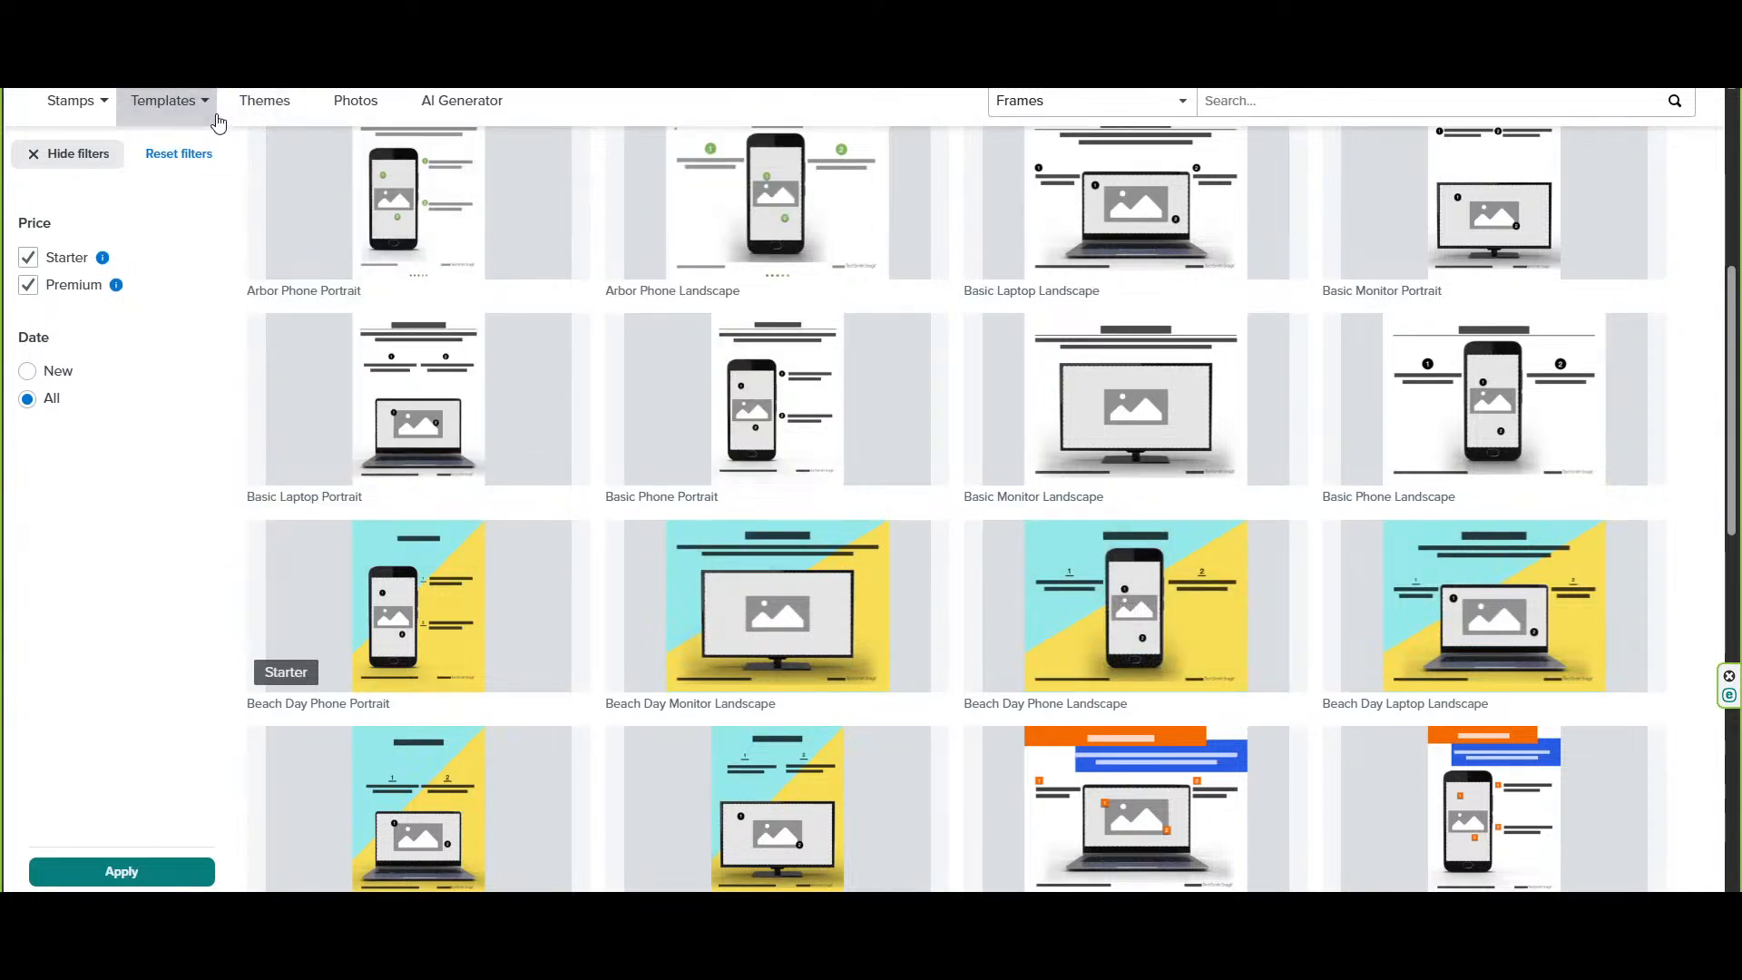
Open the Multi-Purpose templates category and browse its title cards and grid layouts
mouse_move(216, 122)
click(181, 216)
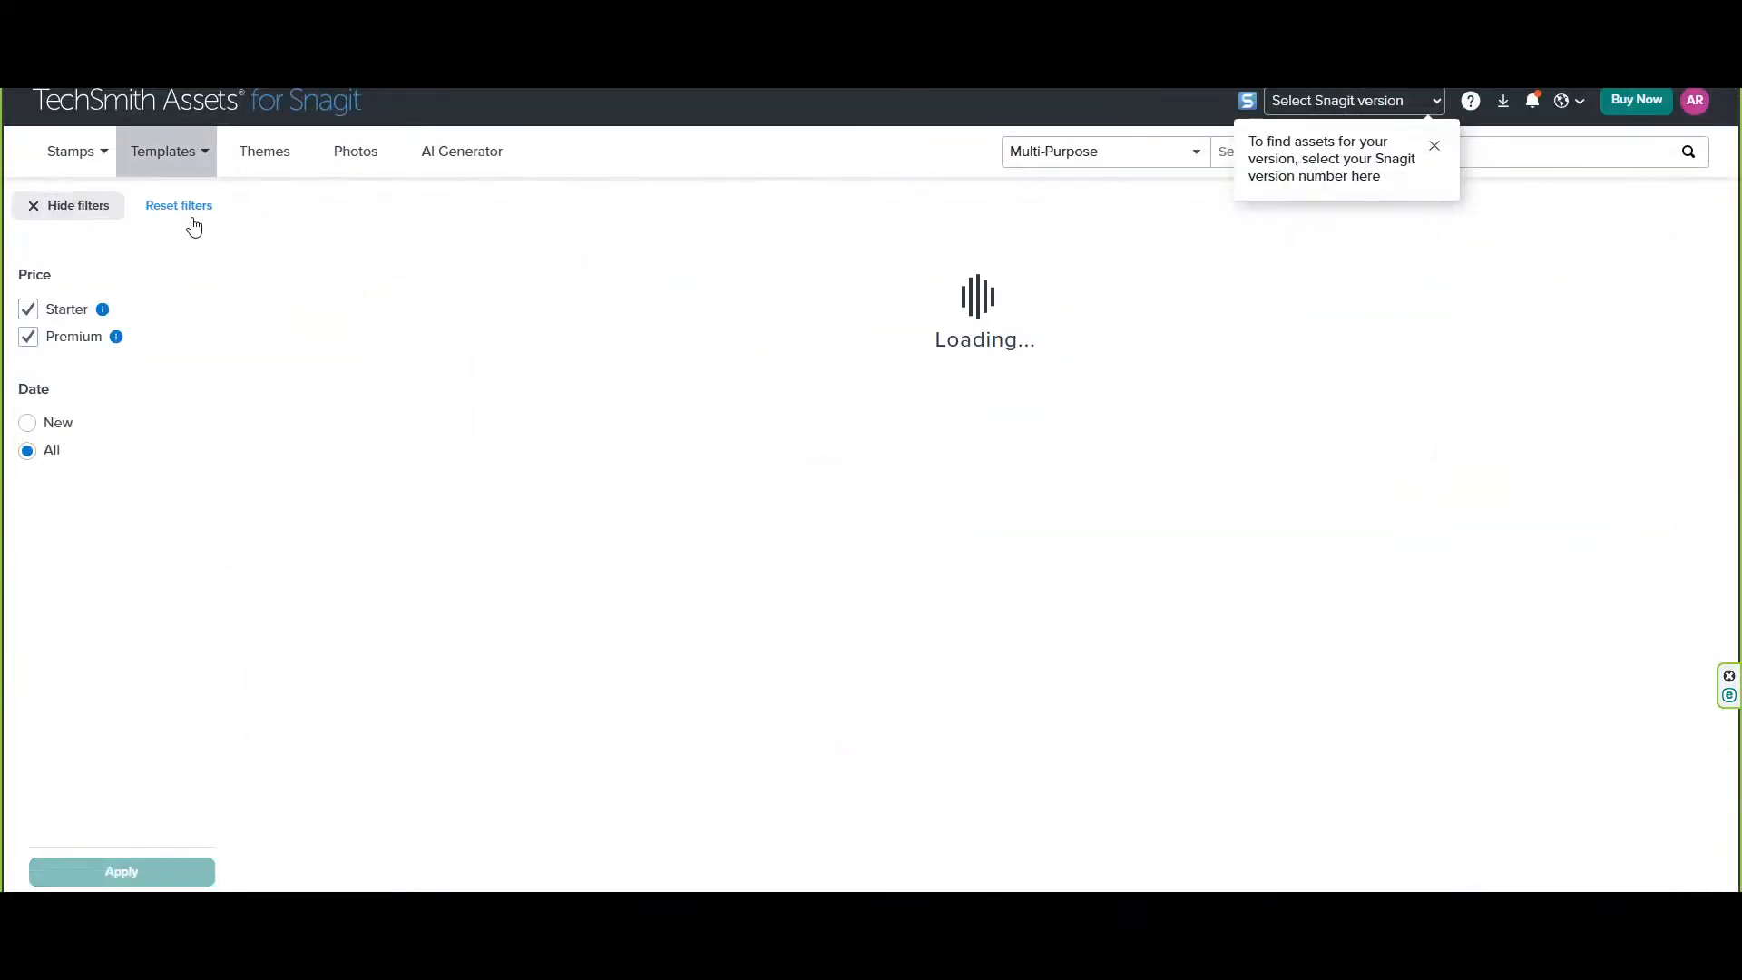
scroll(417, 535, down, 2)
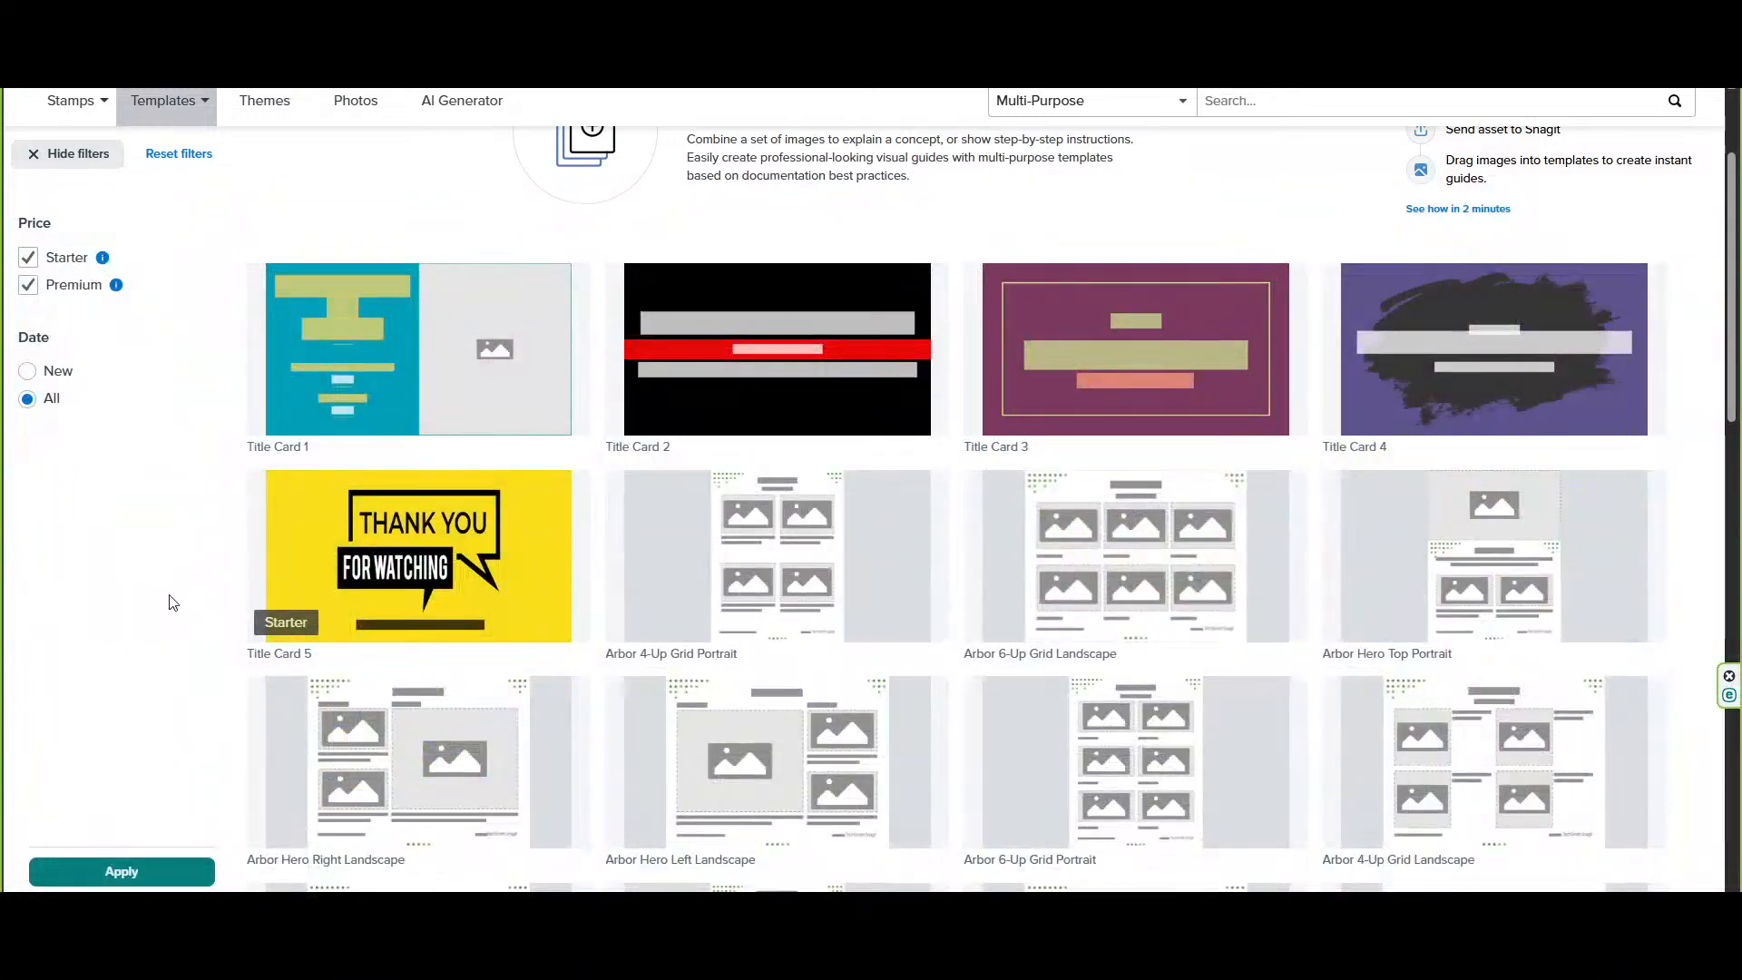
scroll(173, 602, down, 3)
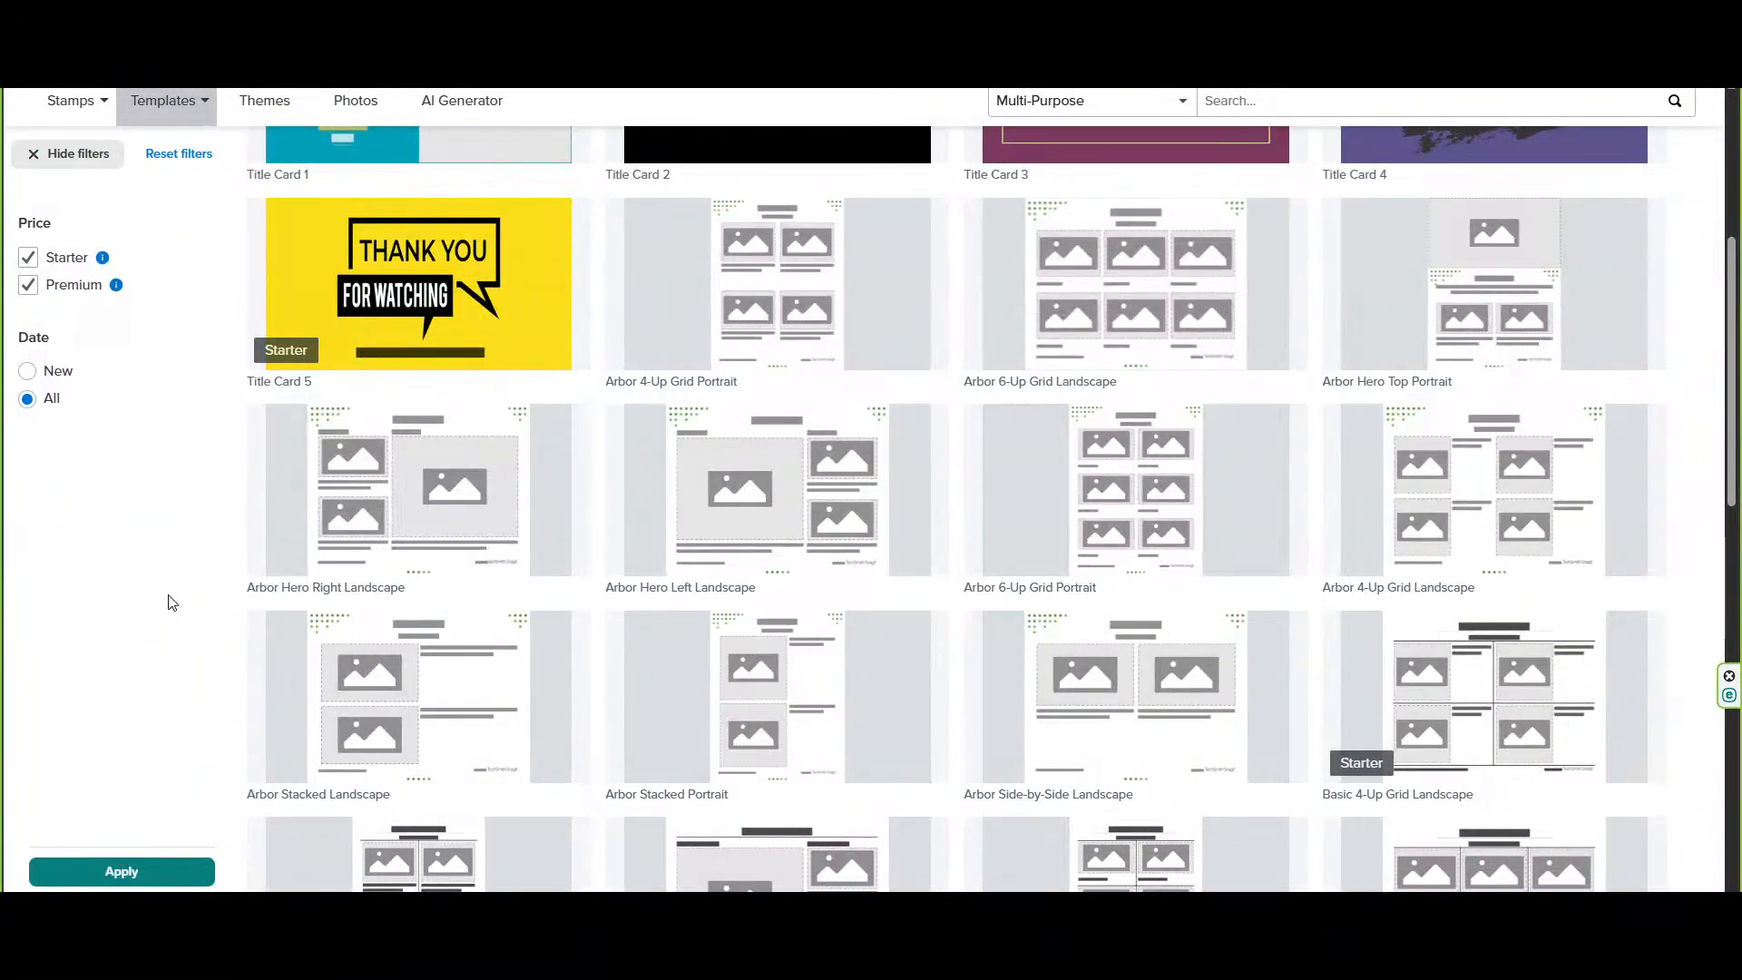
Open the Themes collection, browse the color palettes and preview the Amore and Duckteals themes
click(279, 106)
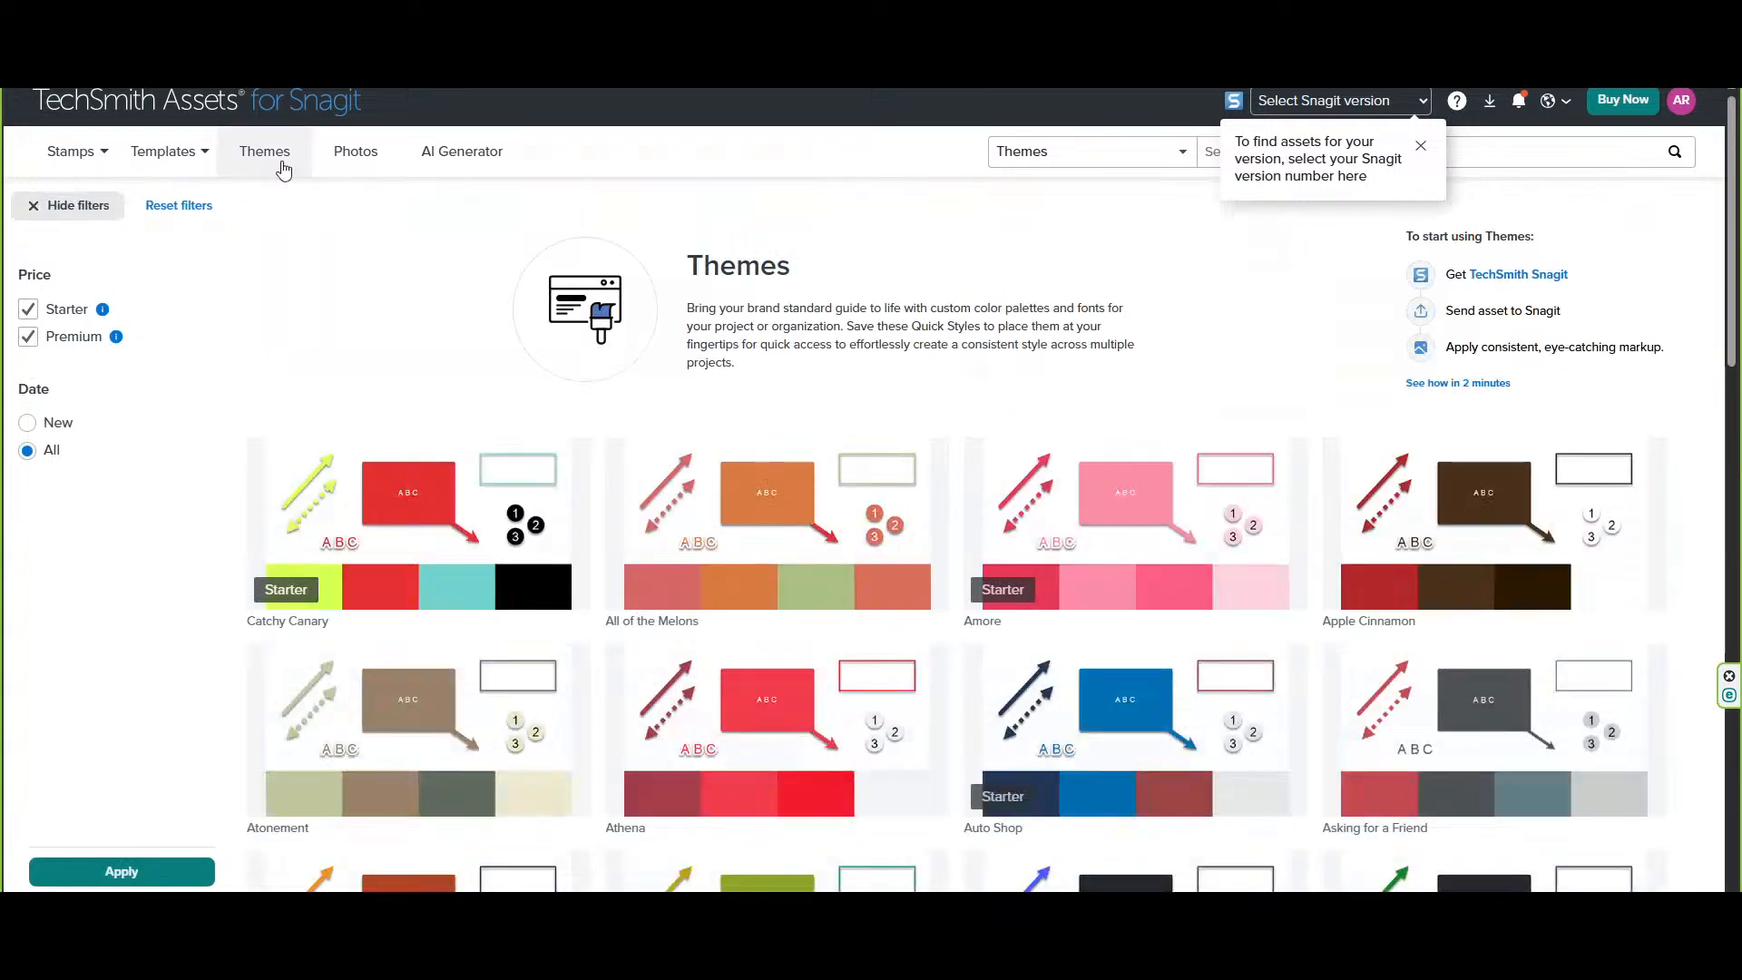
scroll(356, 473, down, 2)
mouse_move(356, 473)
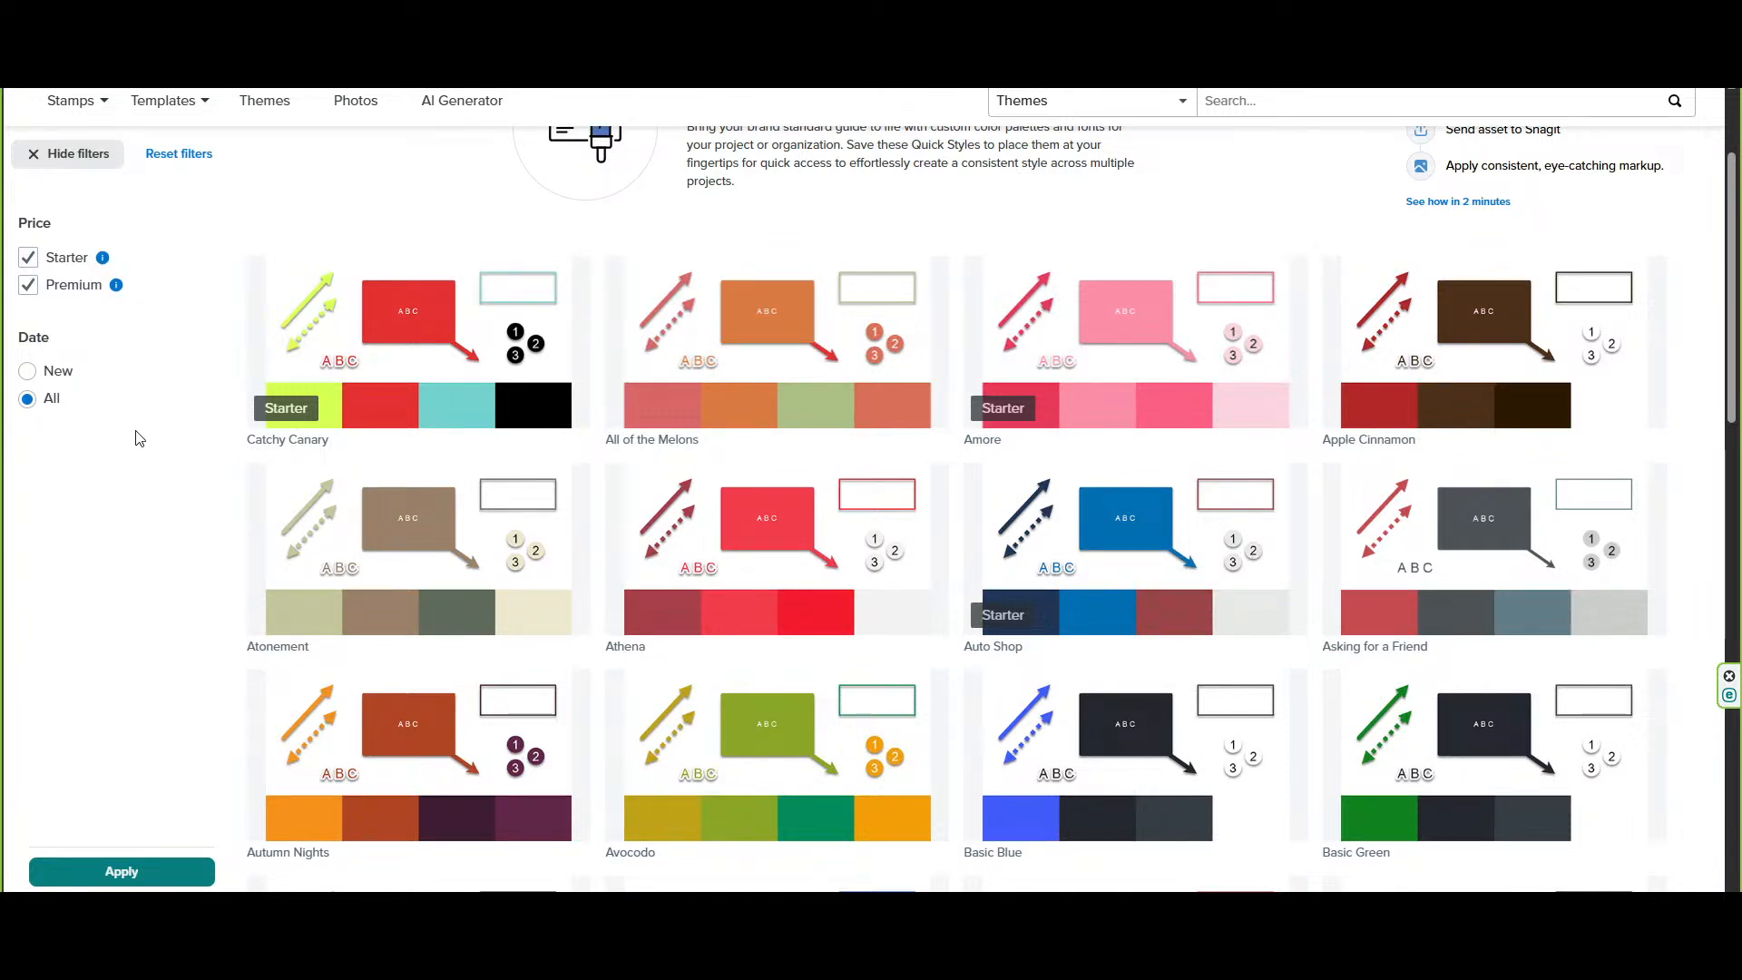
mouse_move(1101, 361)
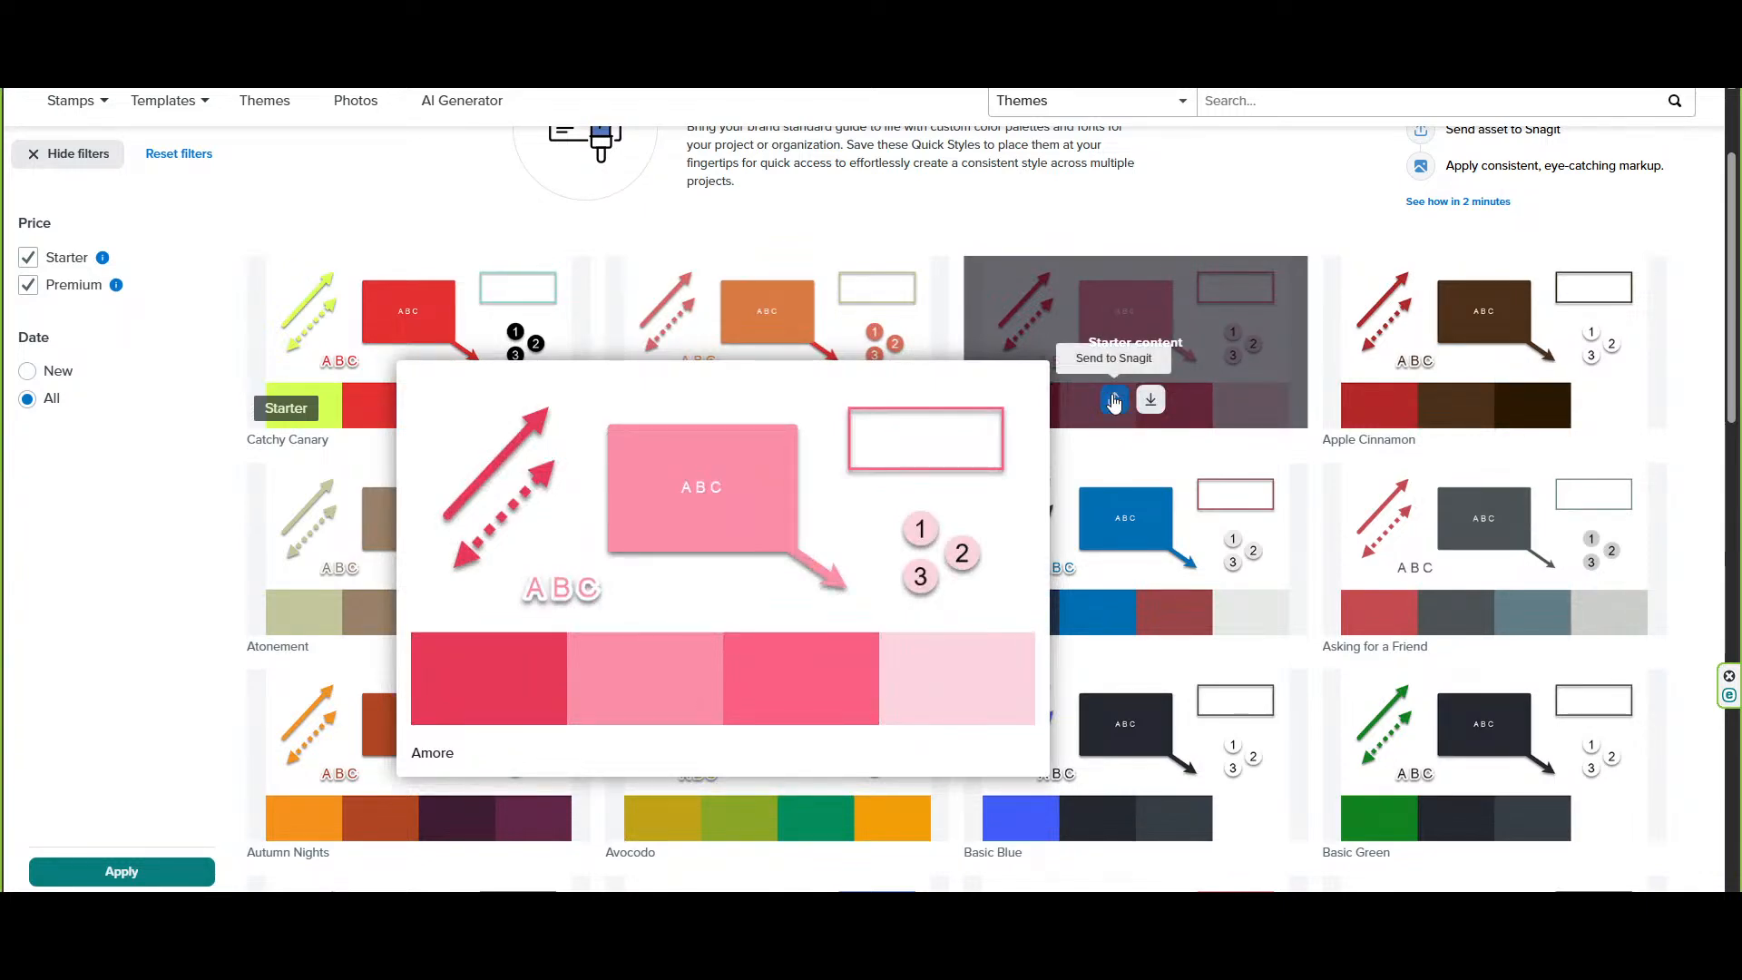
scroll(1235, 542, down, 9)
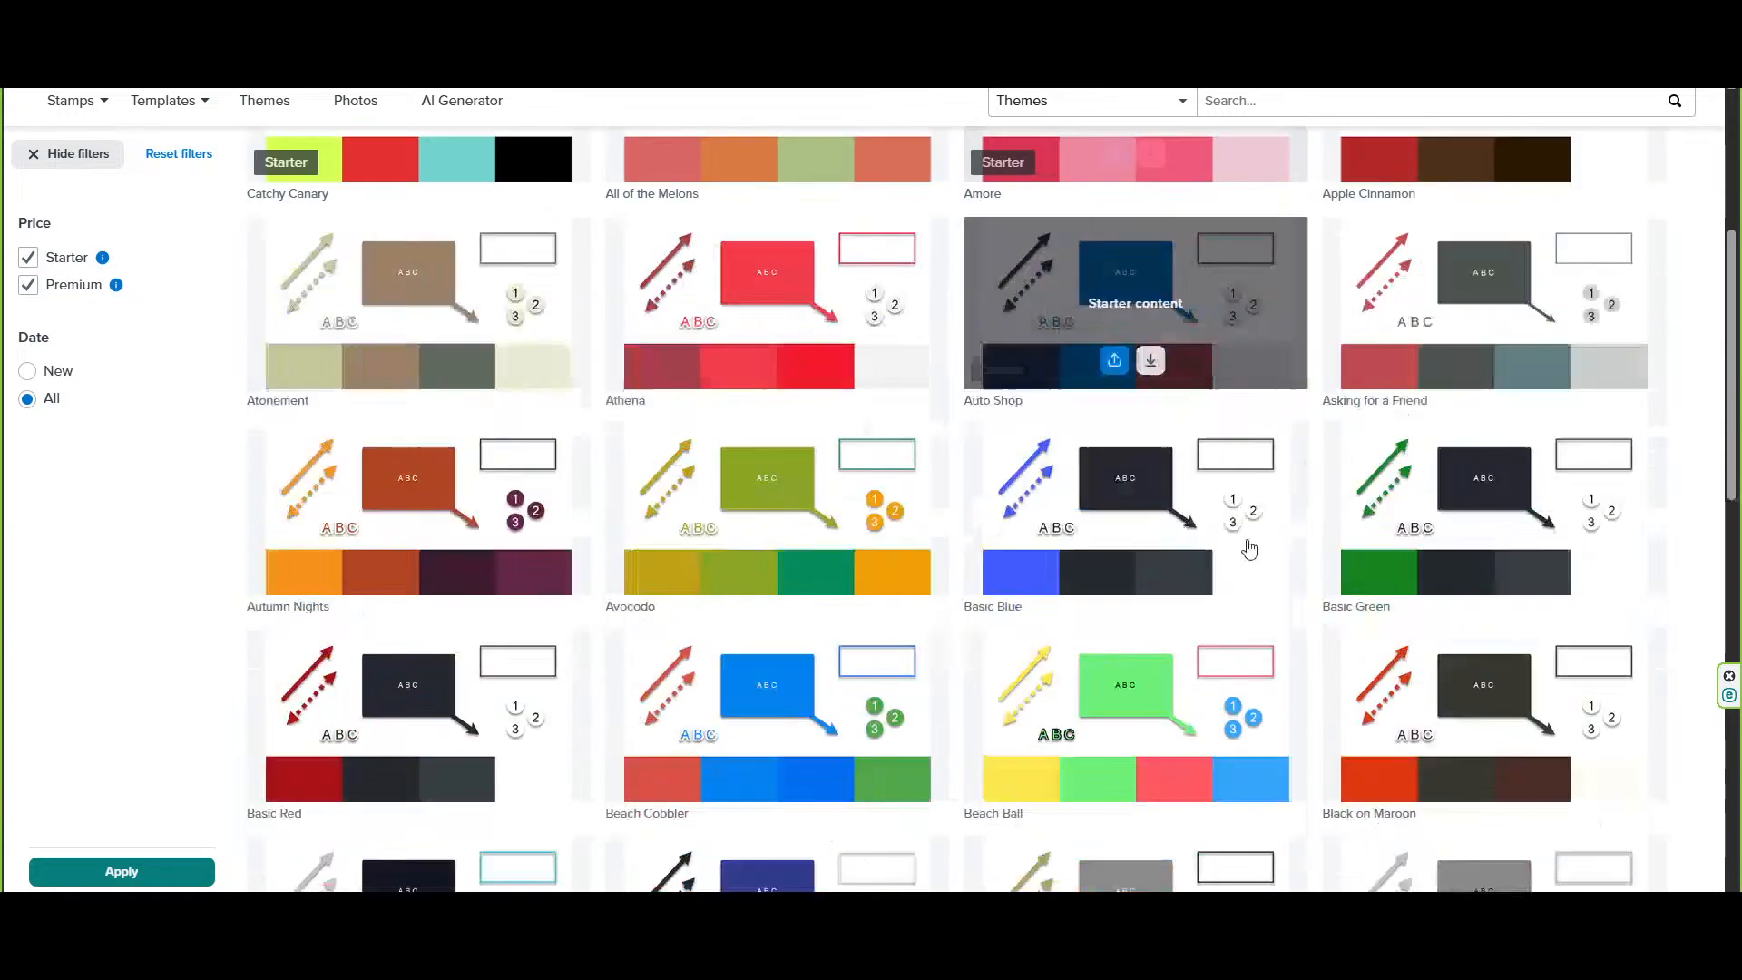
scroll(1236, 543, down, 5)
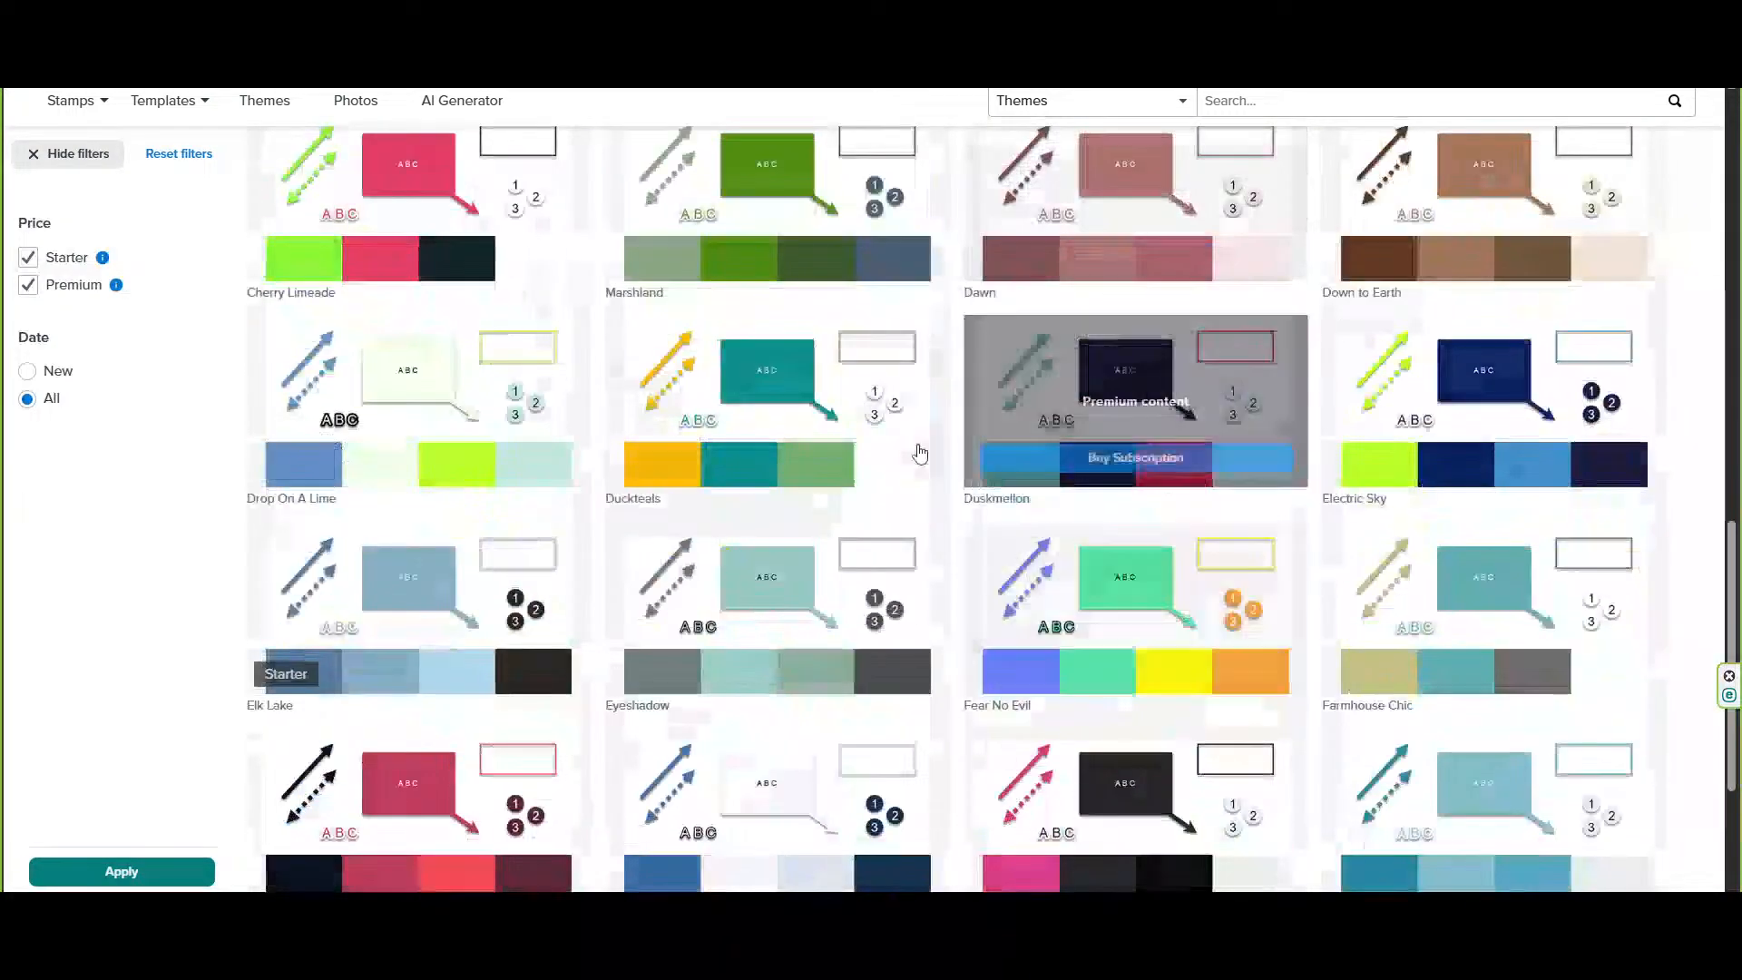
mouse_move(858, 457)
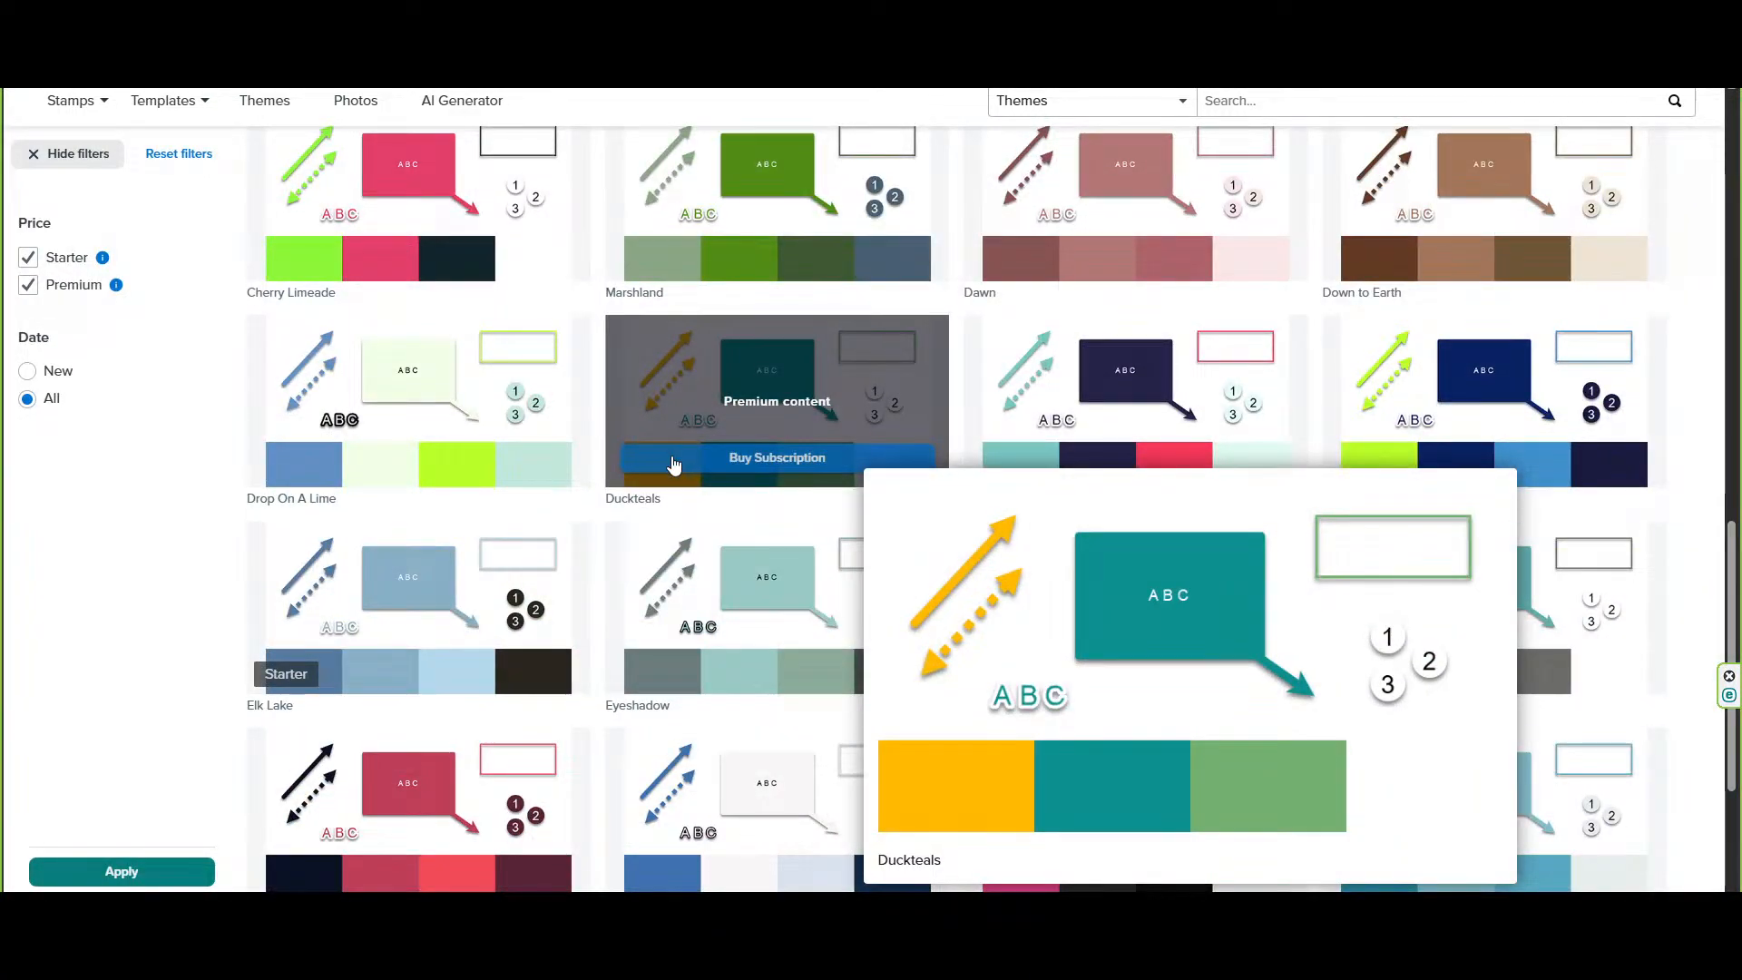
mouse_move(804, 457)
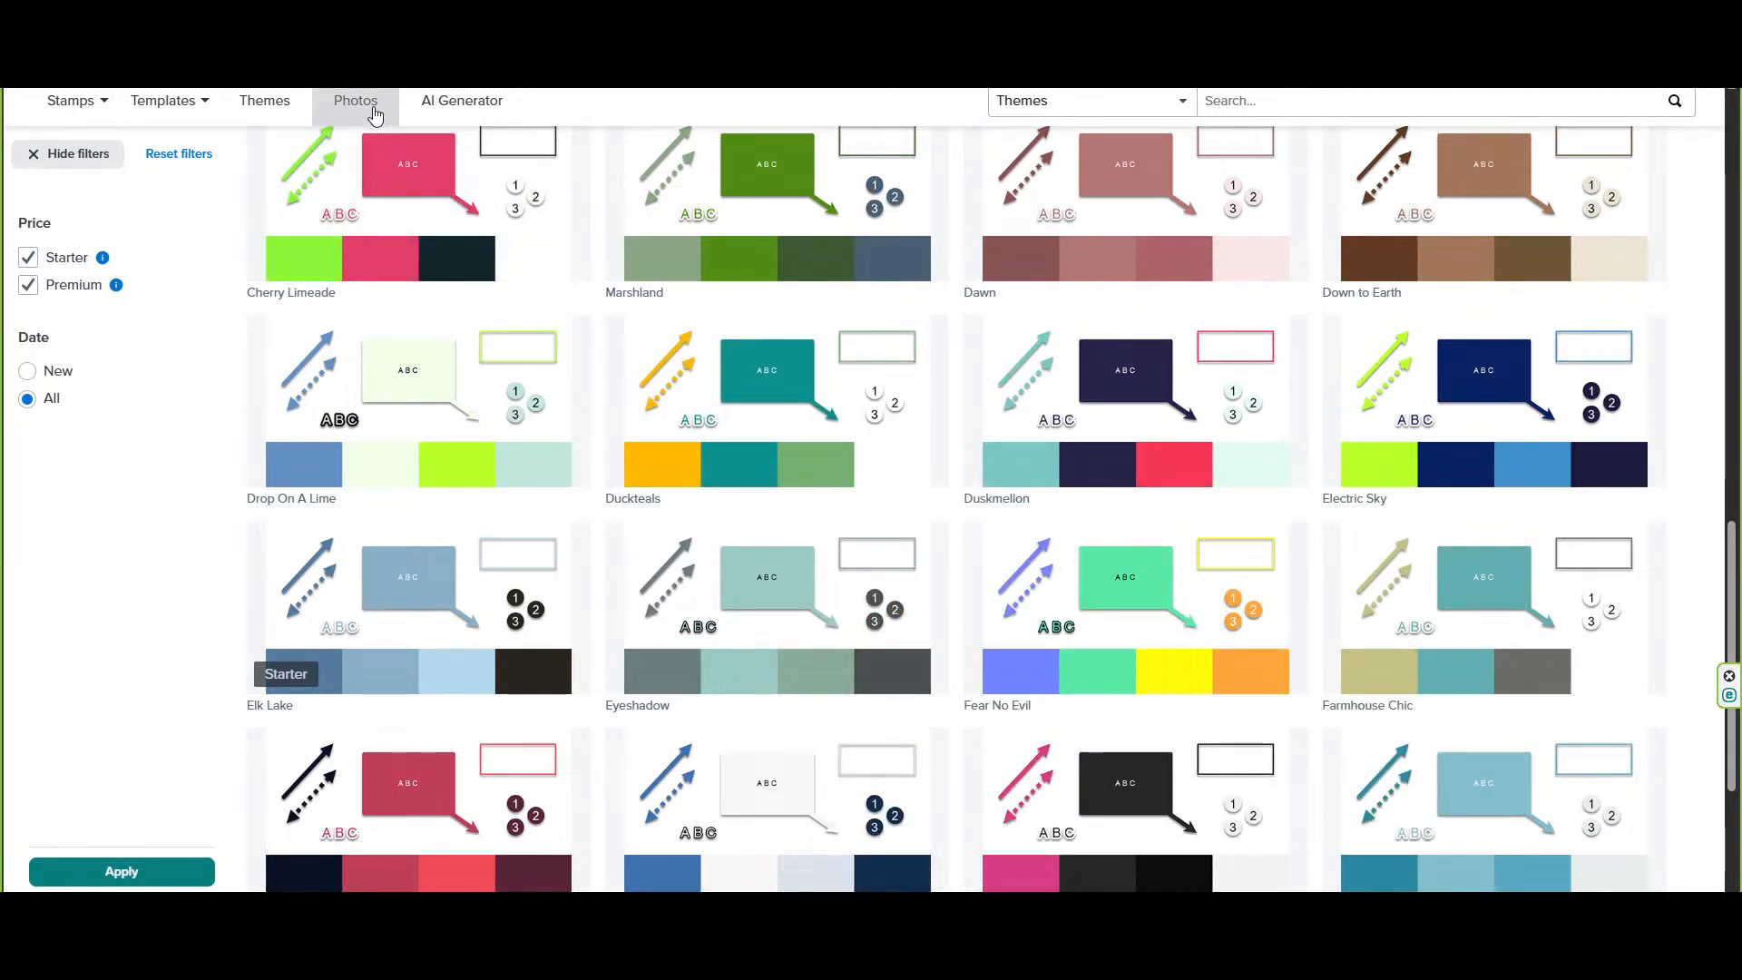
Open the Photos collection, browse its starter and premium images, preview the Easter eggs photo, and open the AI Generator
click(373, 109)
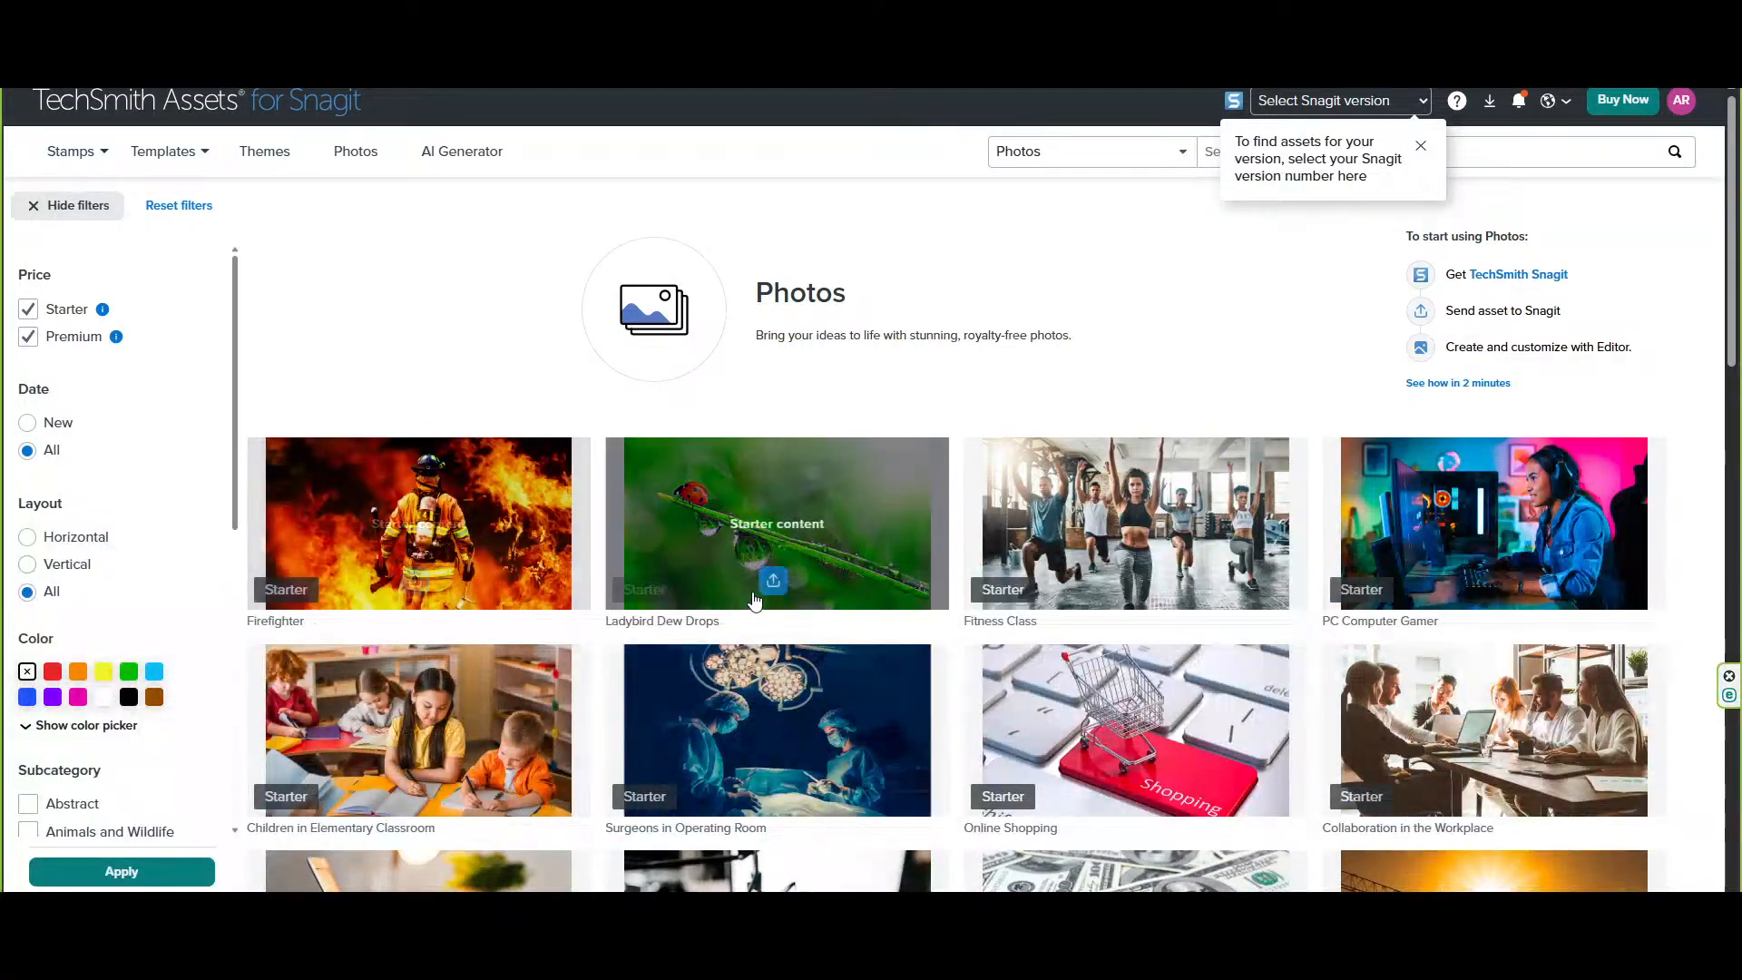
scroll(630, 430, down, 3)
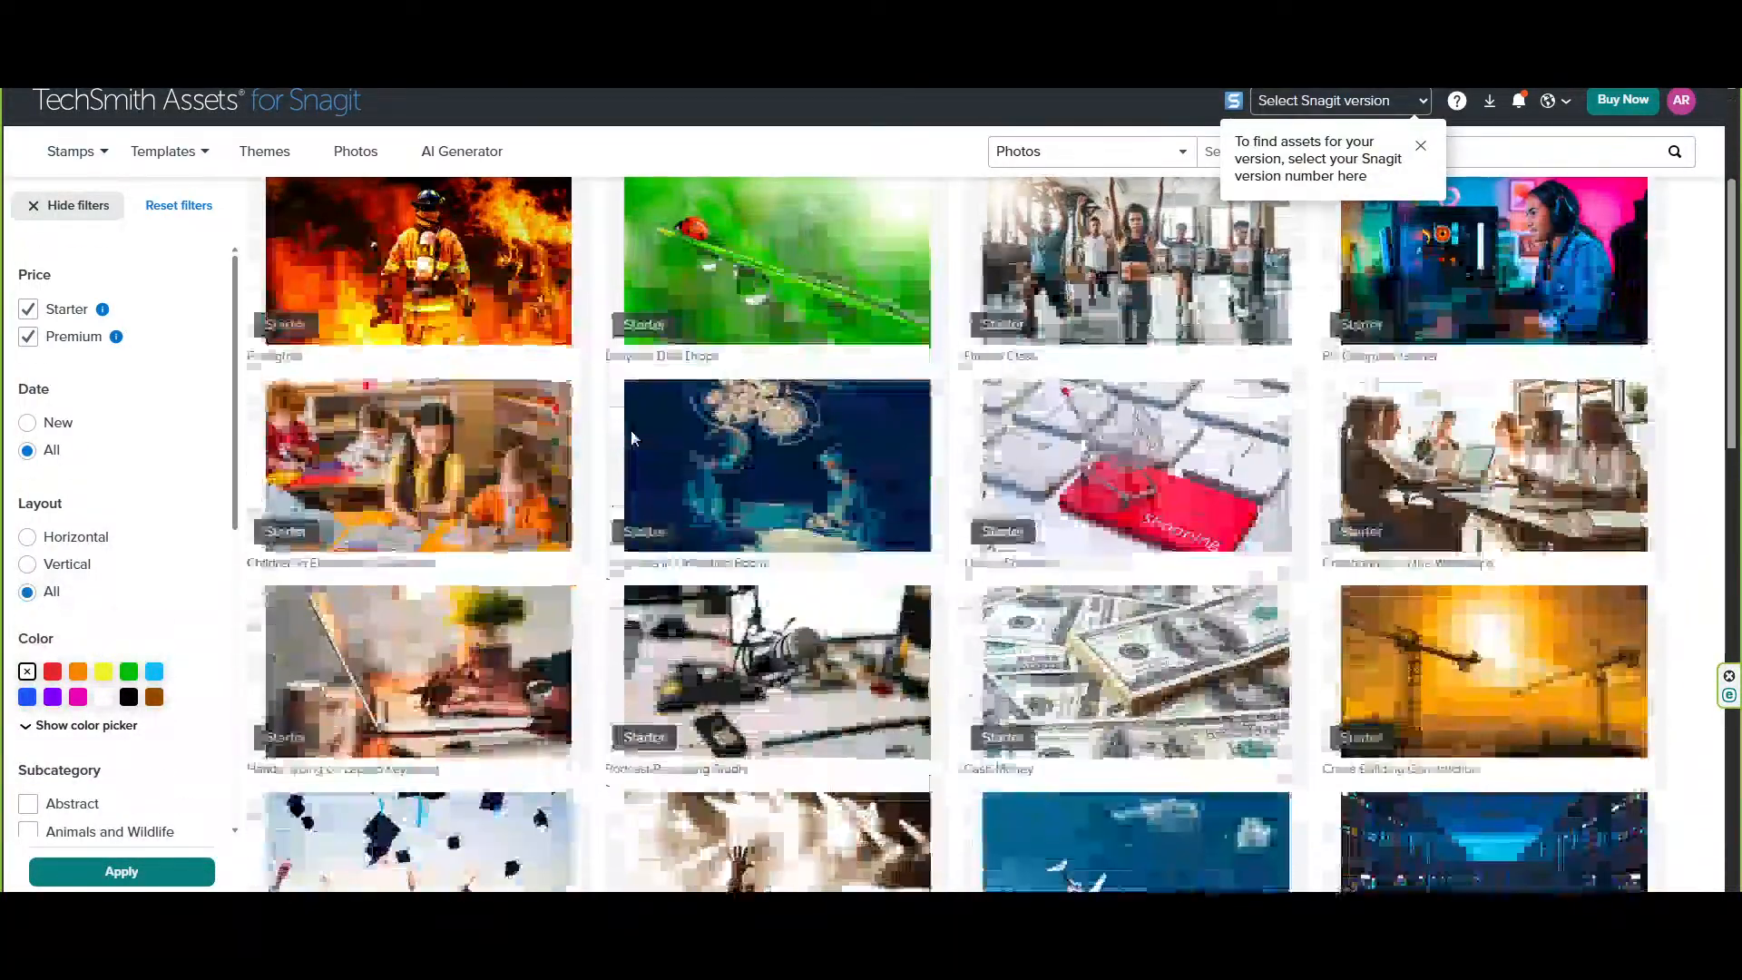
mouse_move(633, 439)
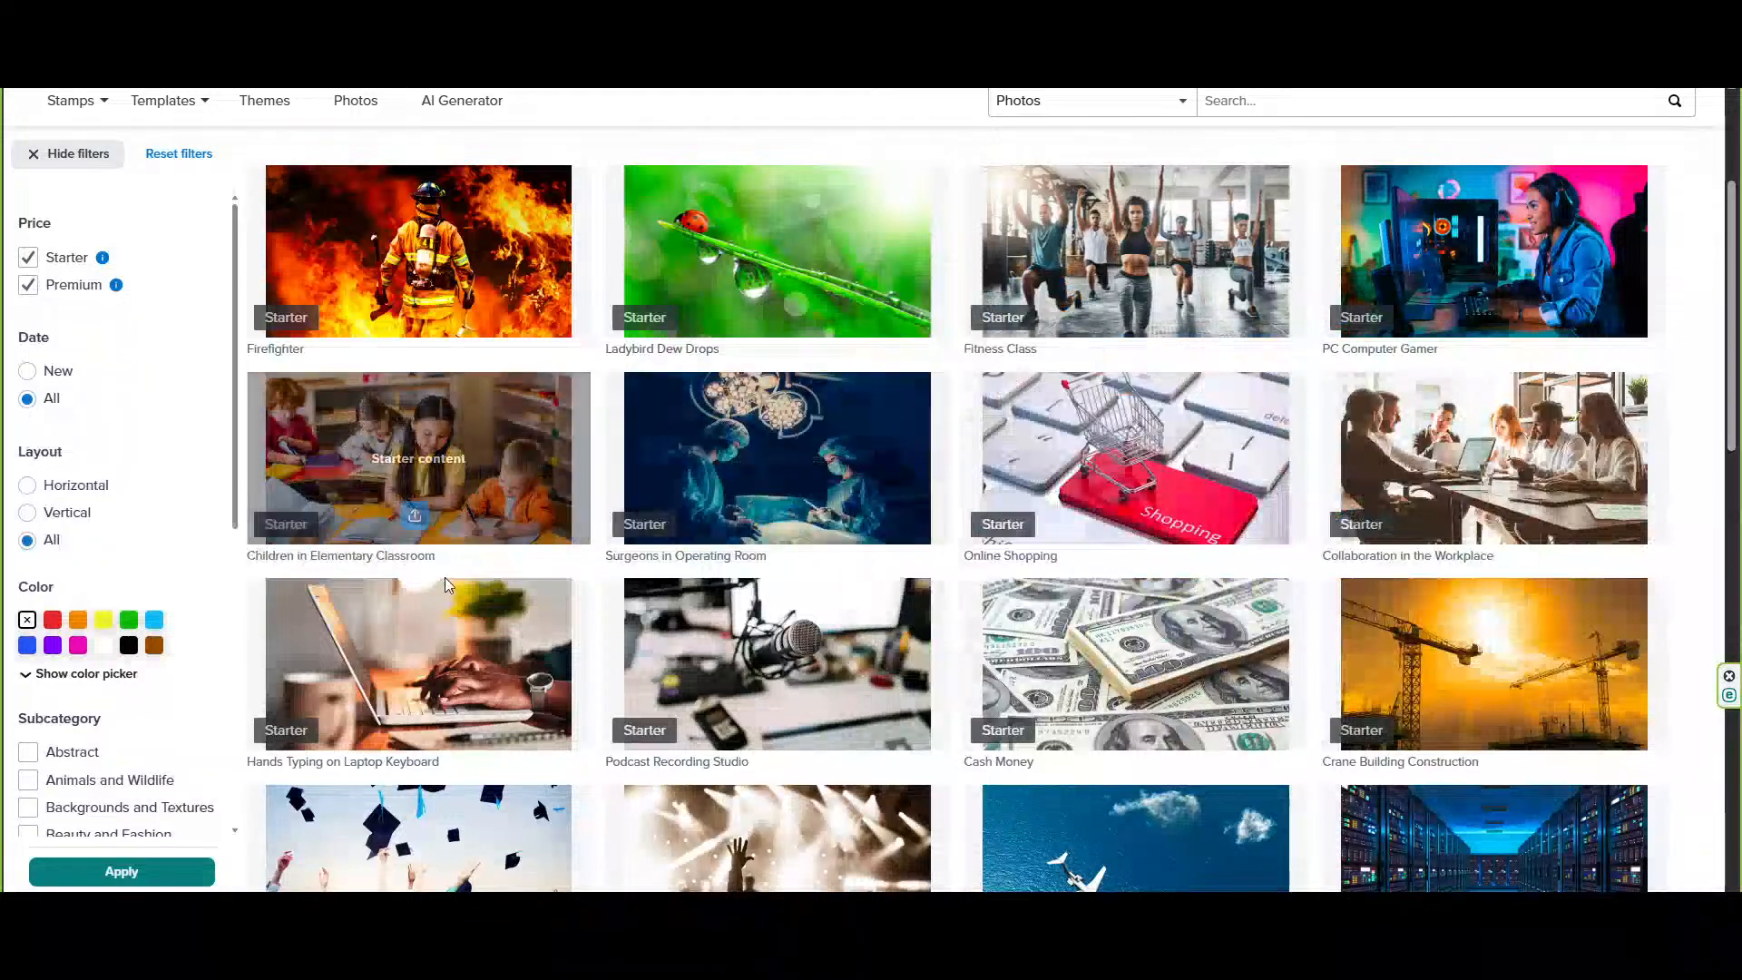
scroll(444, 576, down, 3)
scroll(444, 578, down, 2)
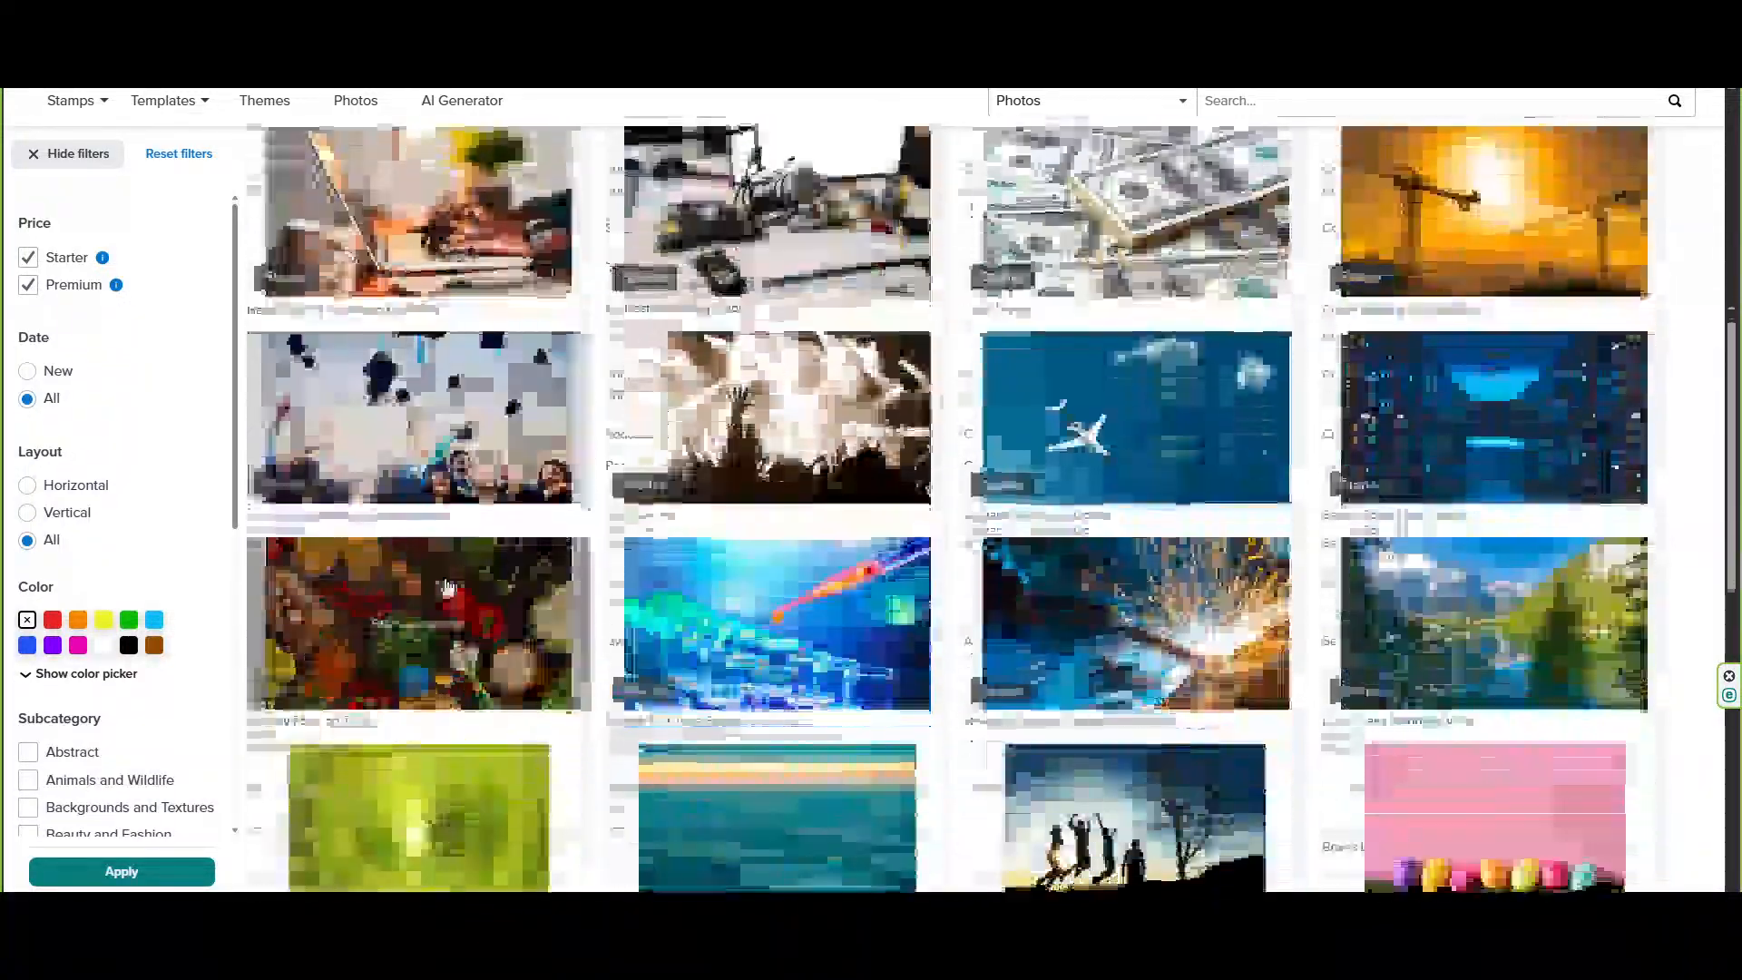
mouse_move(445, 581)
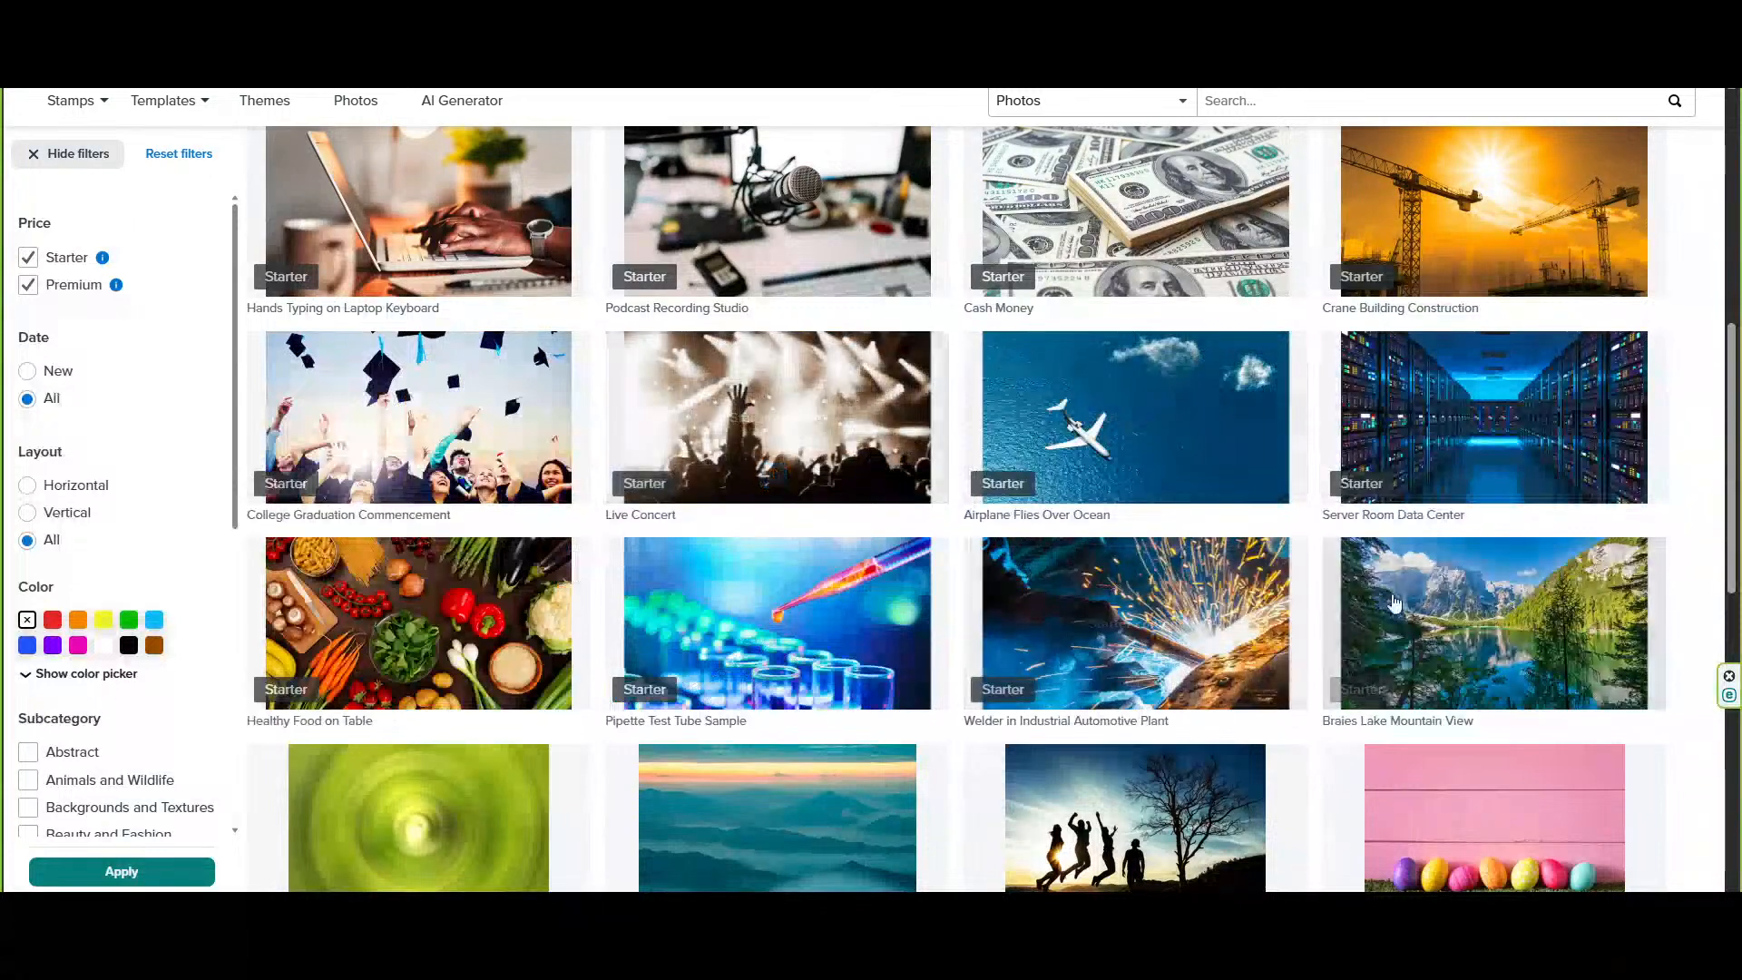
scroll(1518, 501, down, 4)
mouse_move(1524, 500)
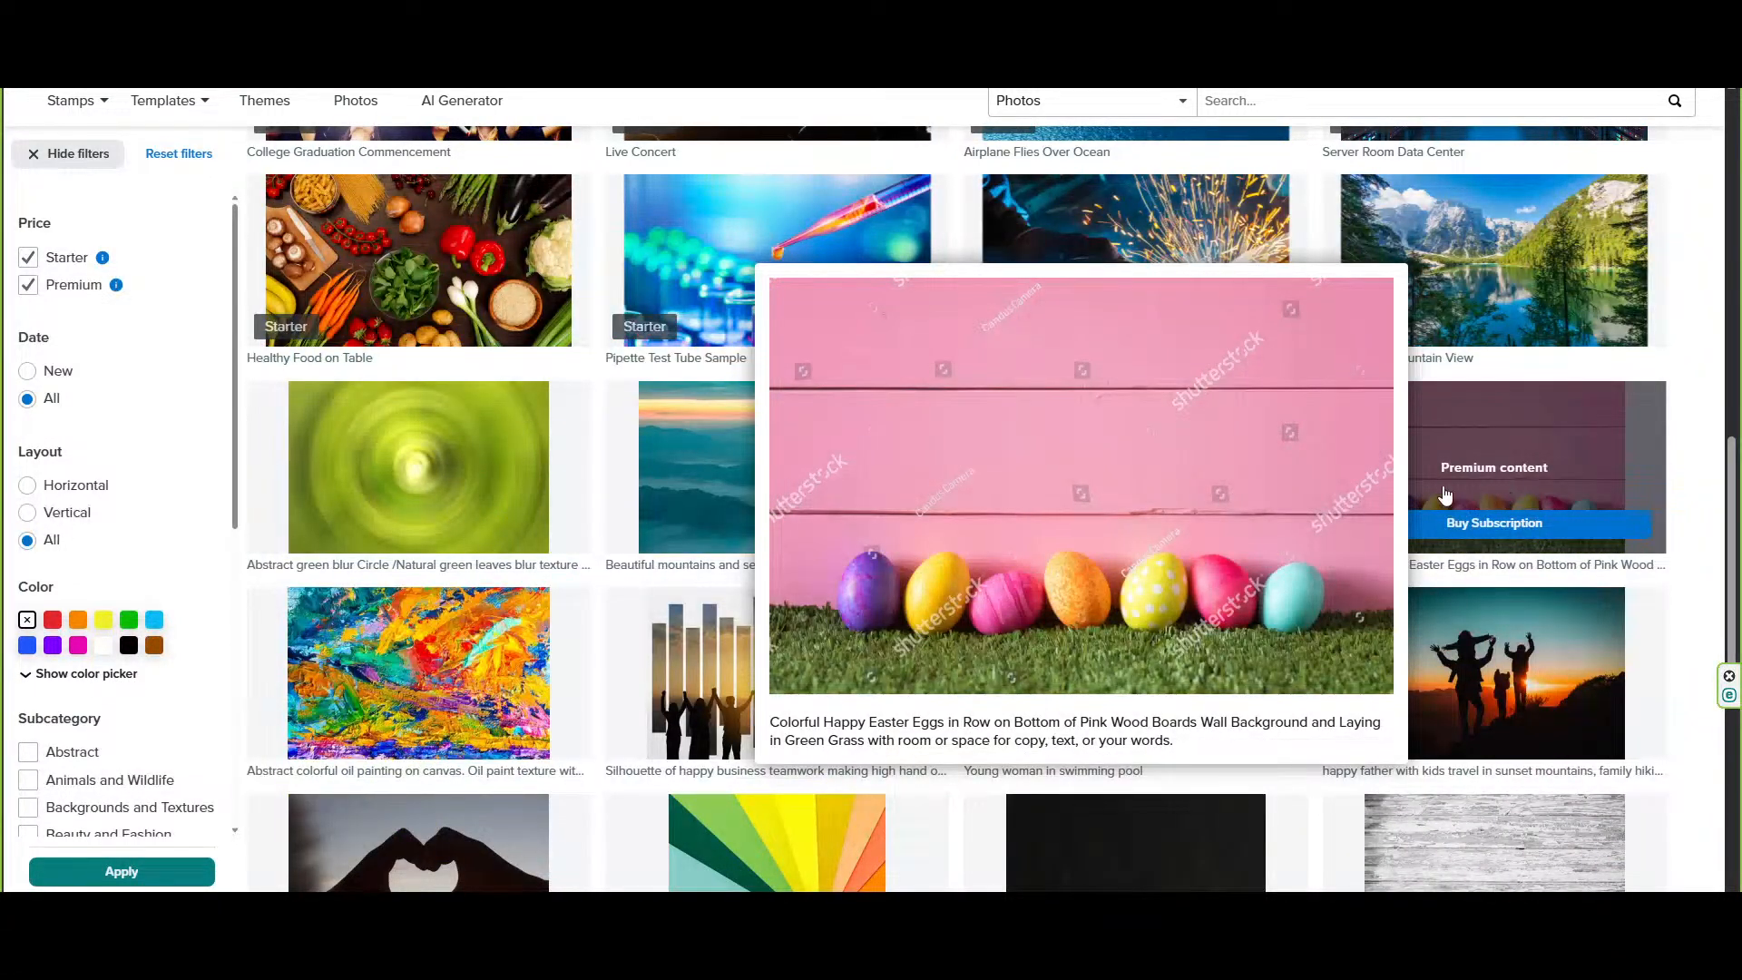
mouse_move(520, 641)
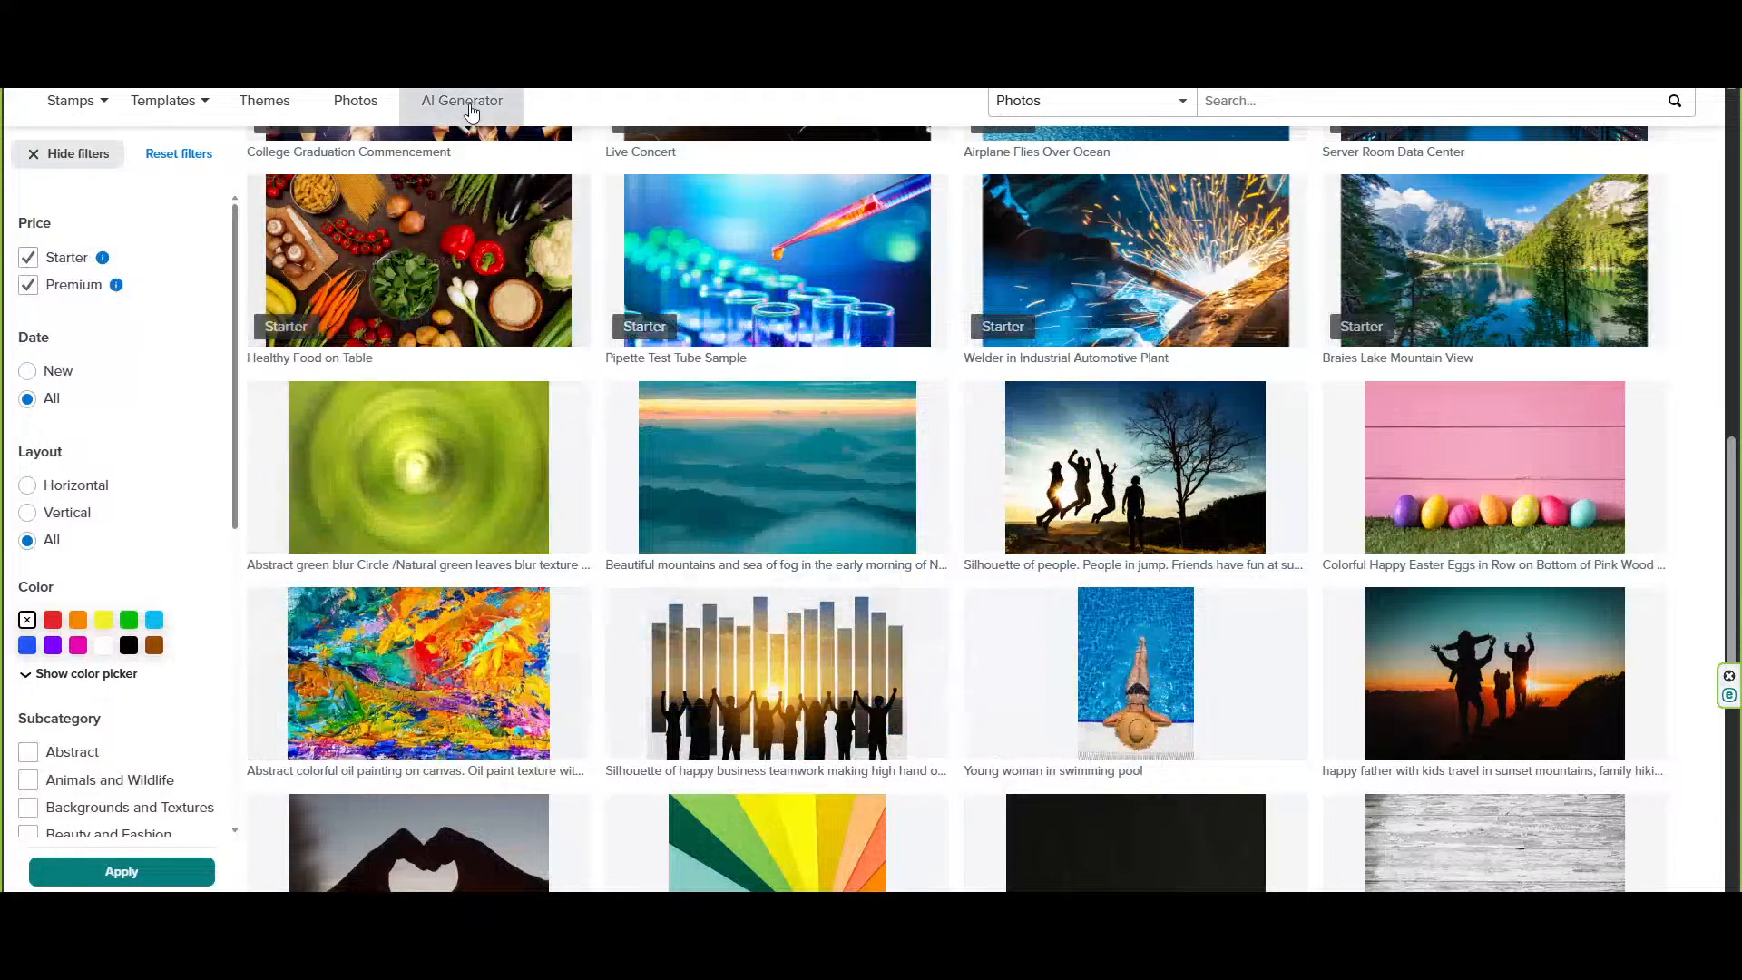
click(464, 100)
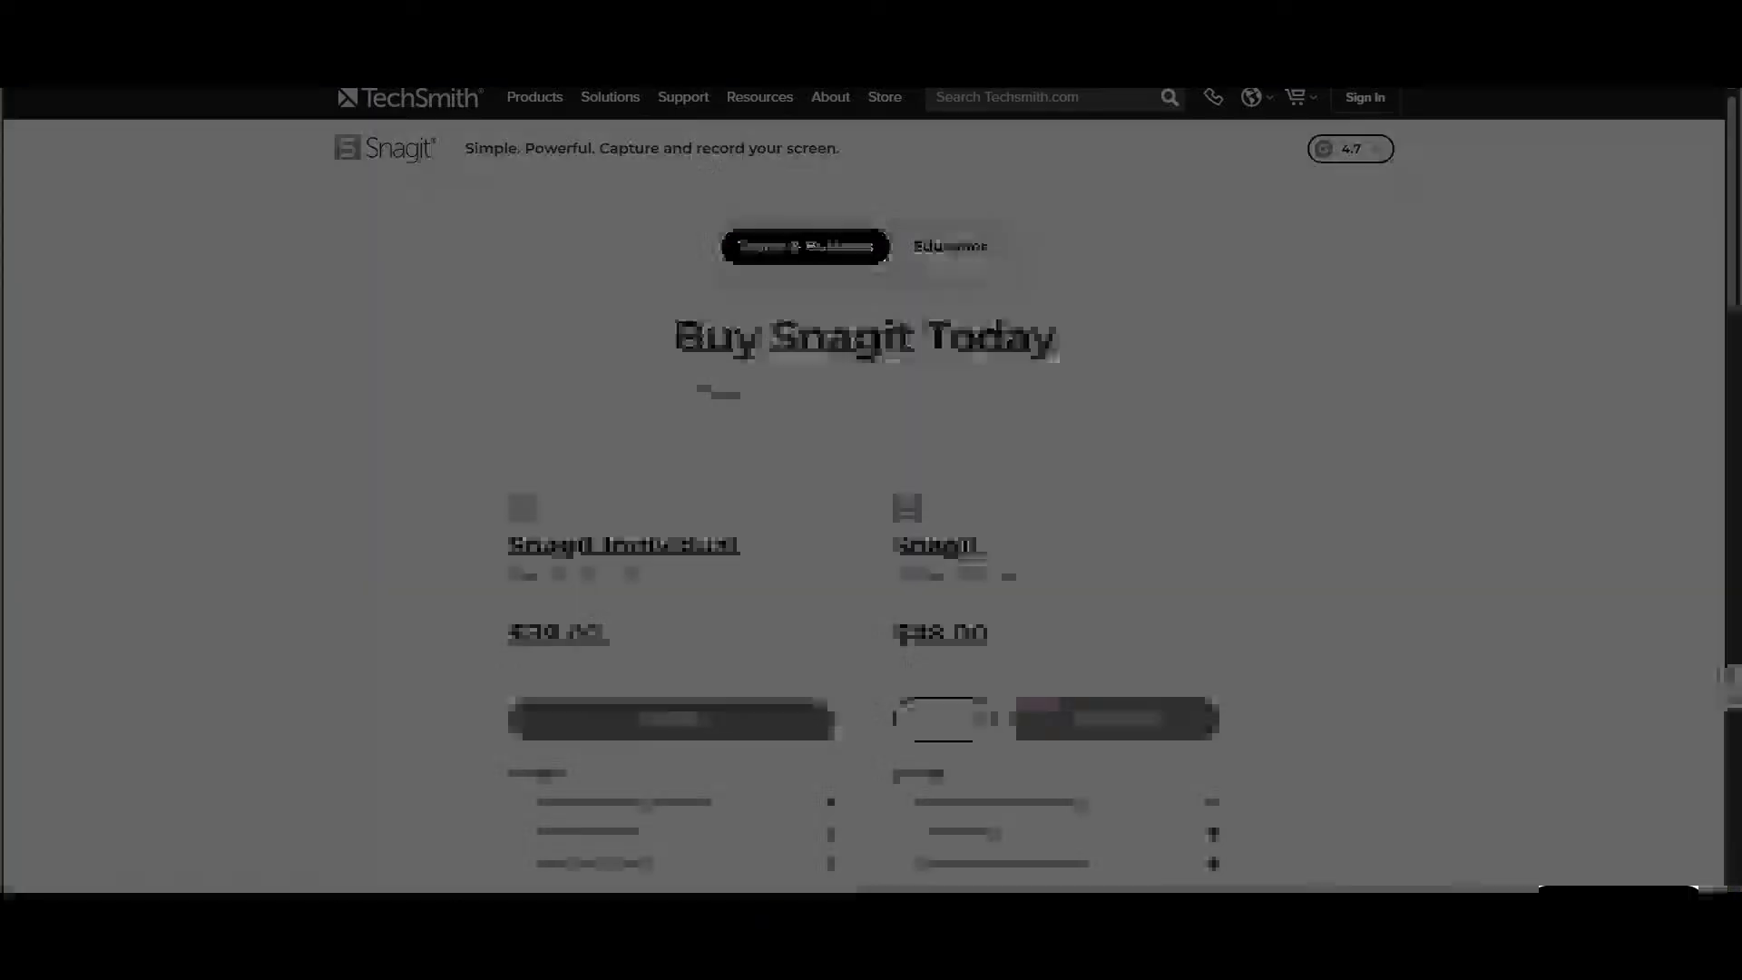
key(Print)
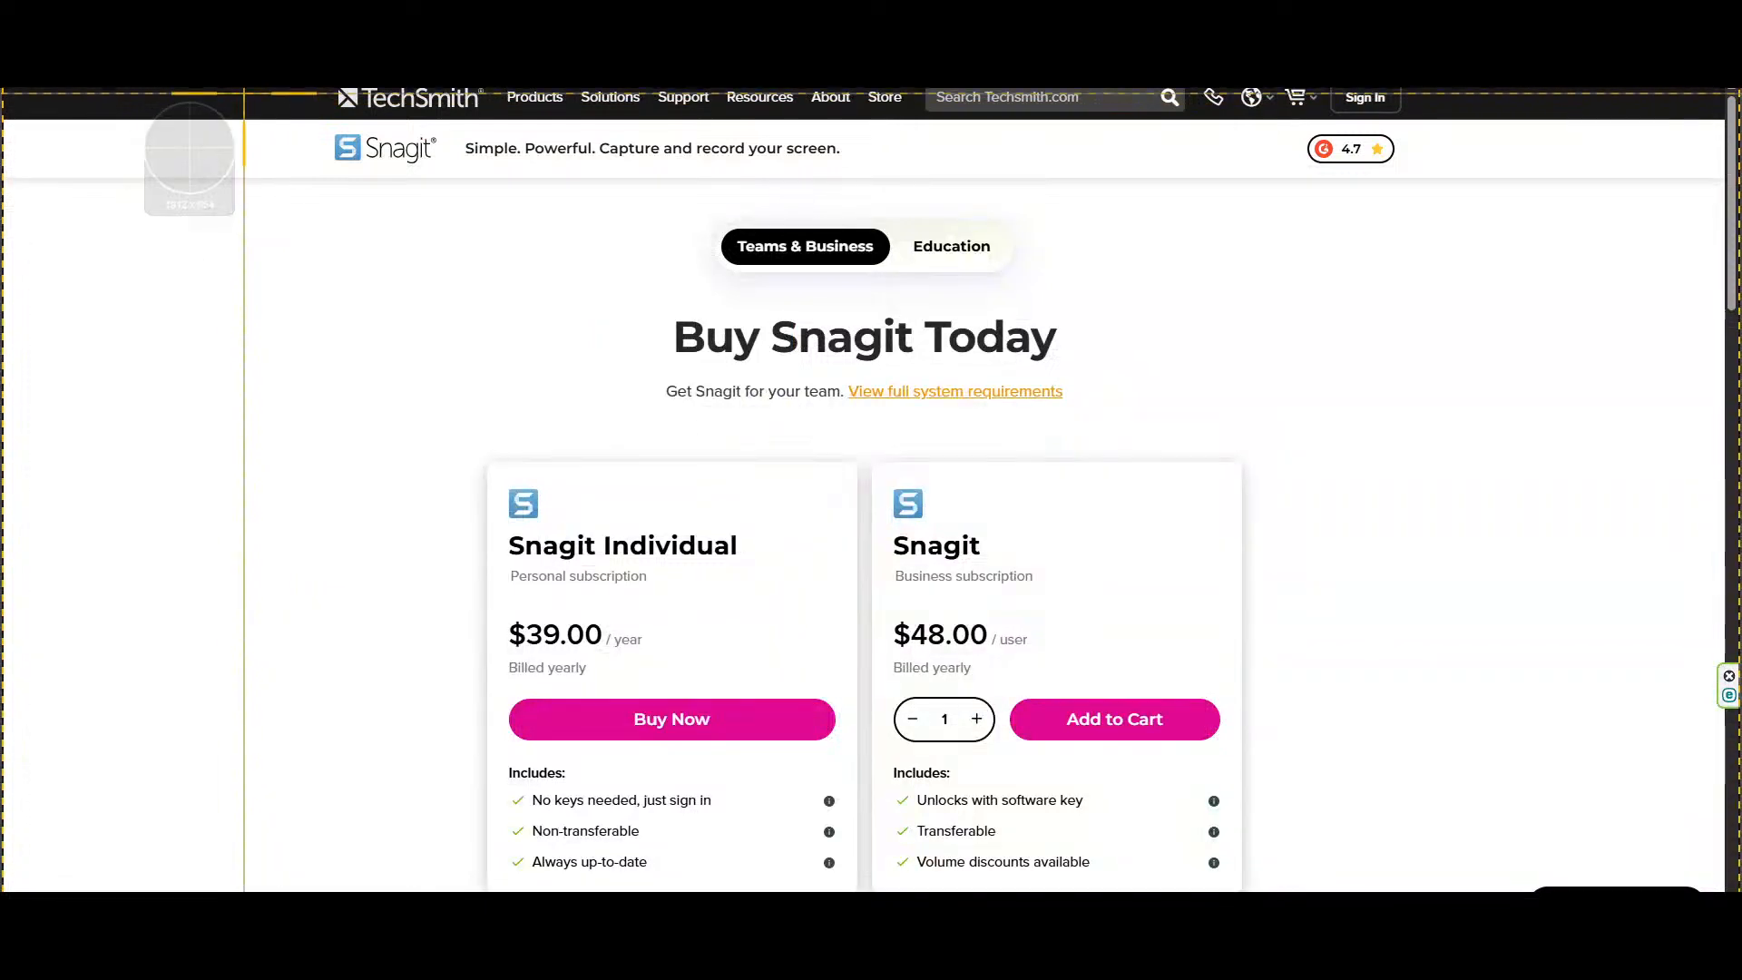
drag(217, 89, 1481, 892)
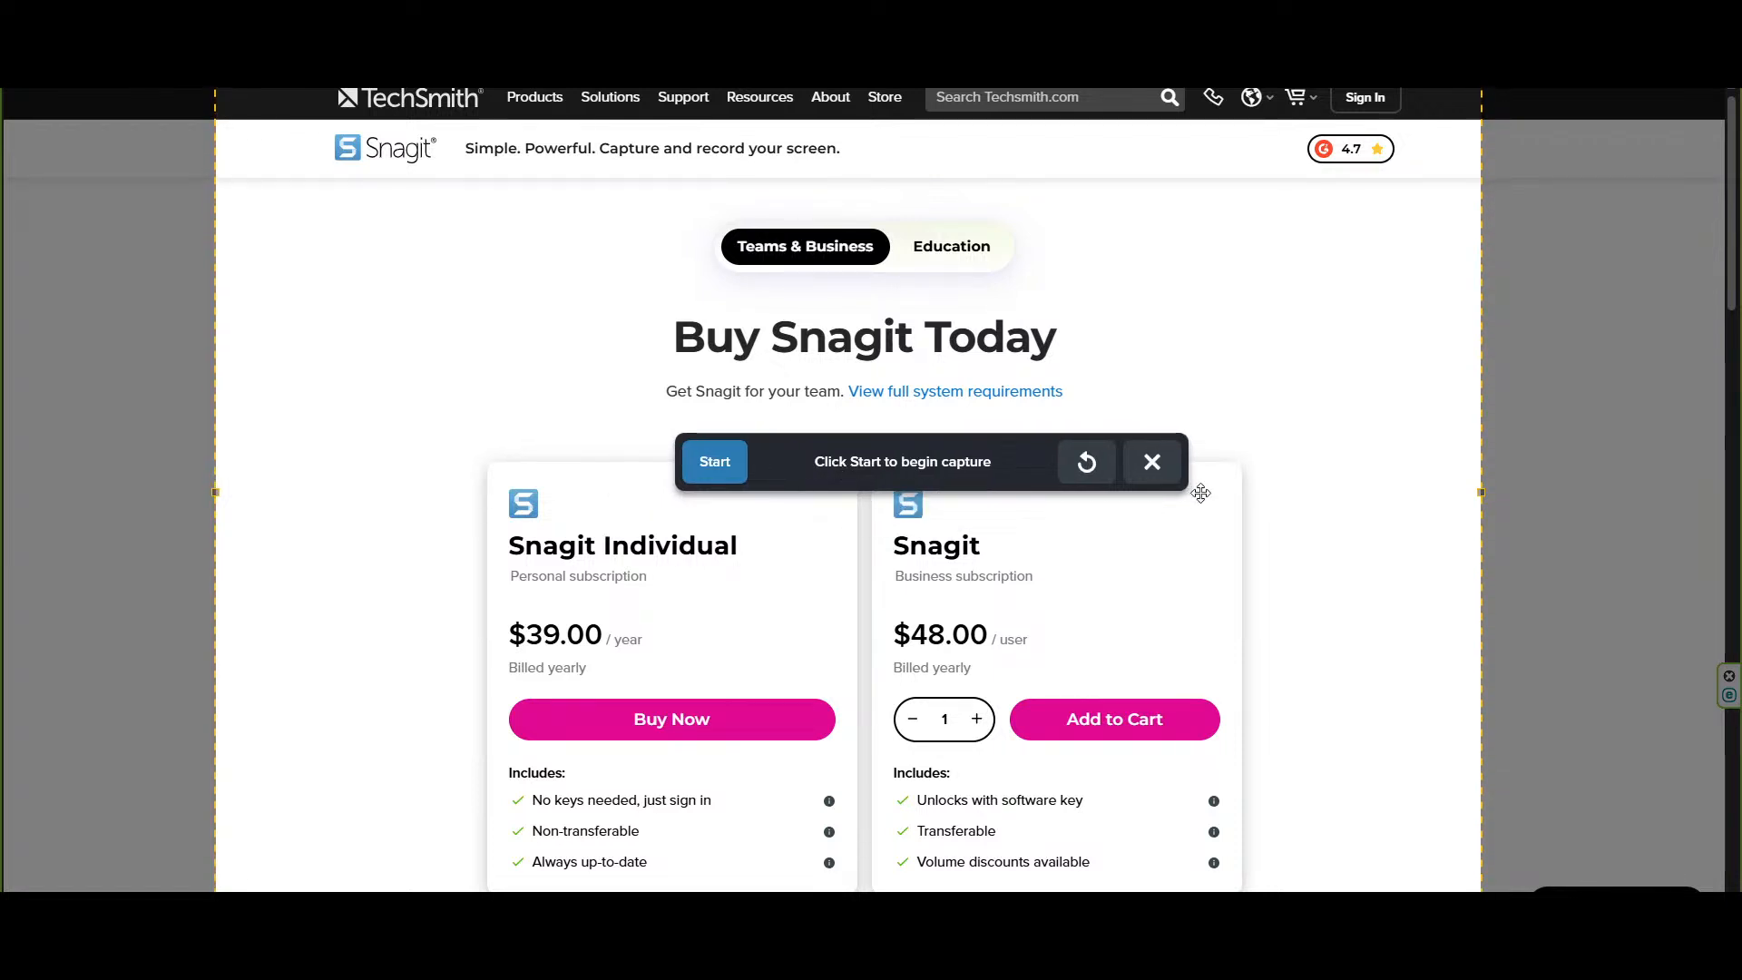
click(1151, 464)
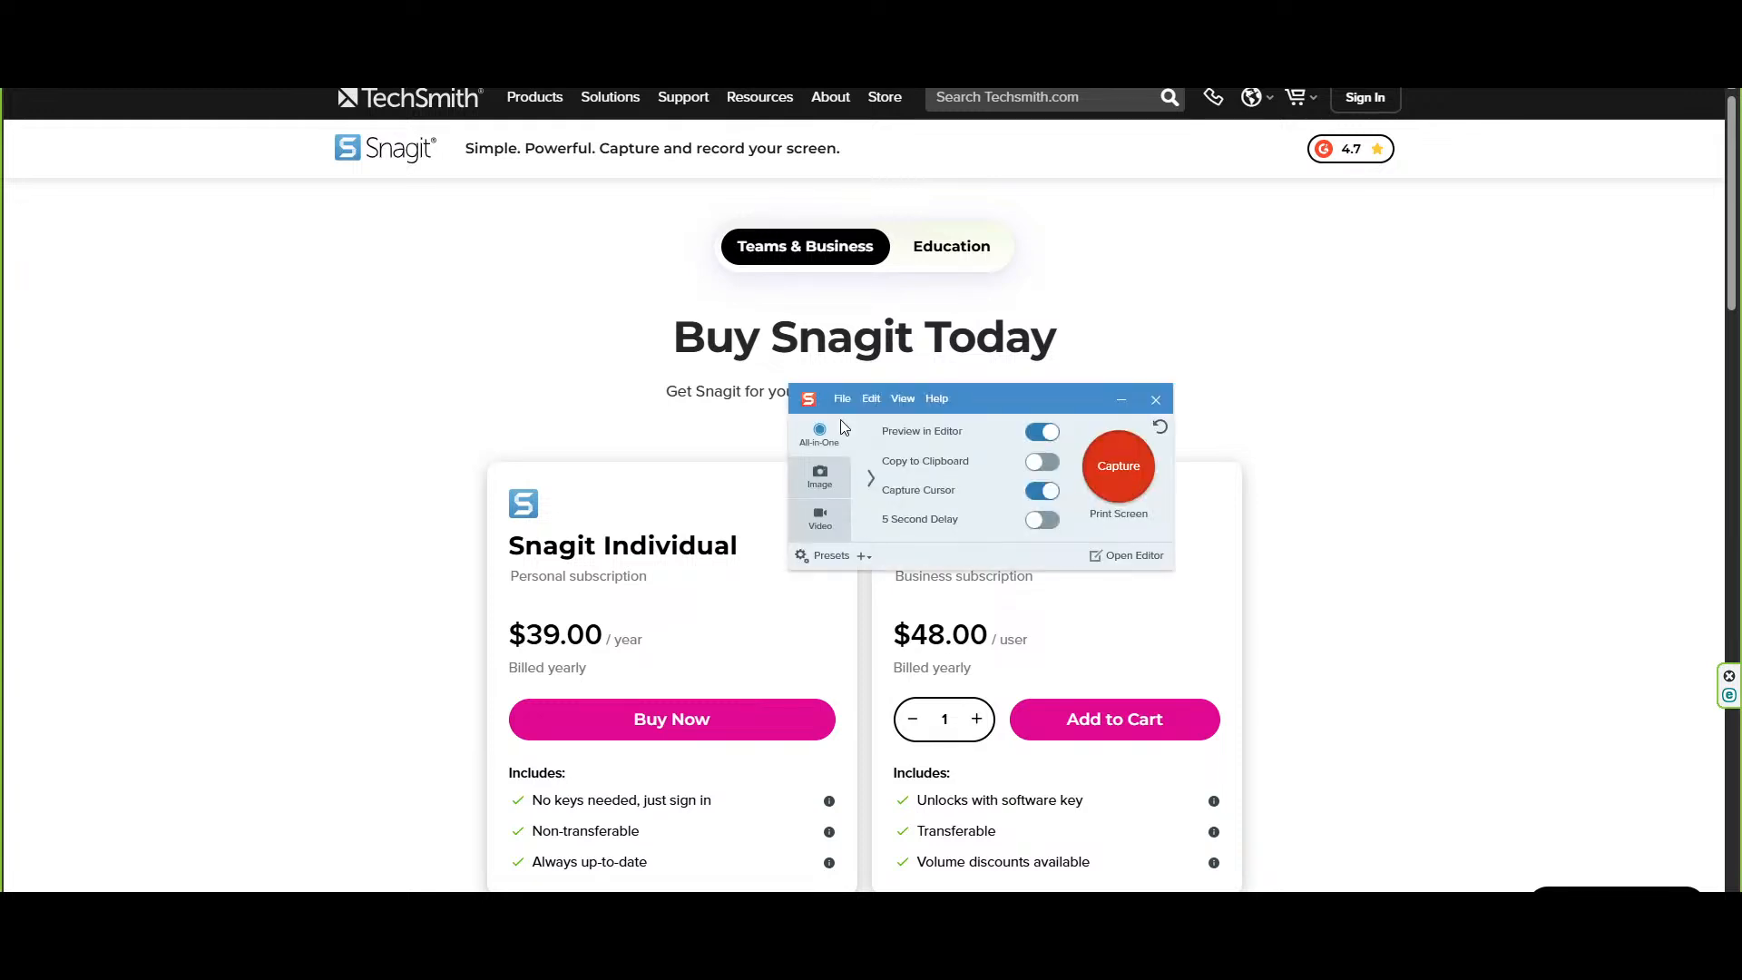
Check the list of saved presets in the Snagit capture window and close the window
click(829, 558)
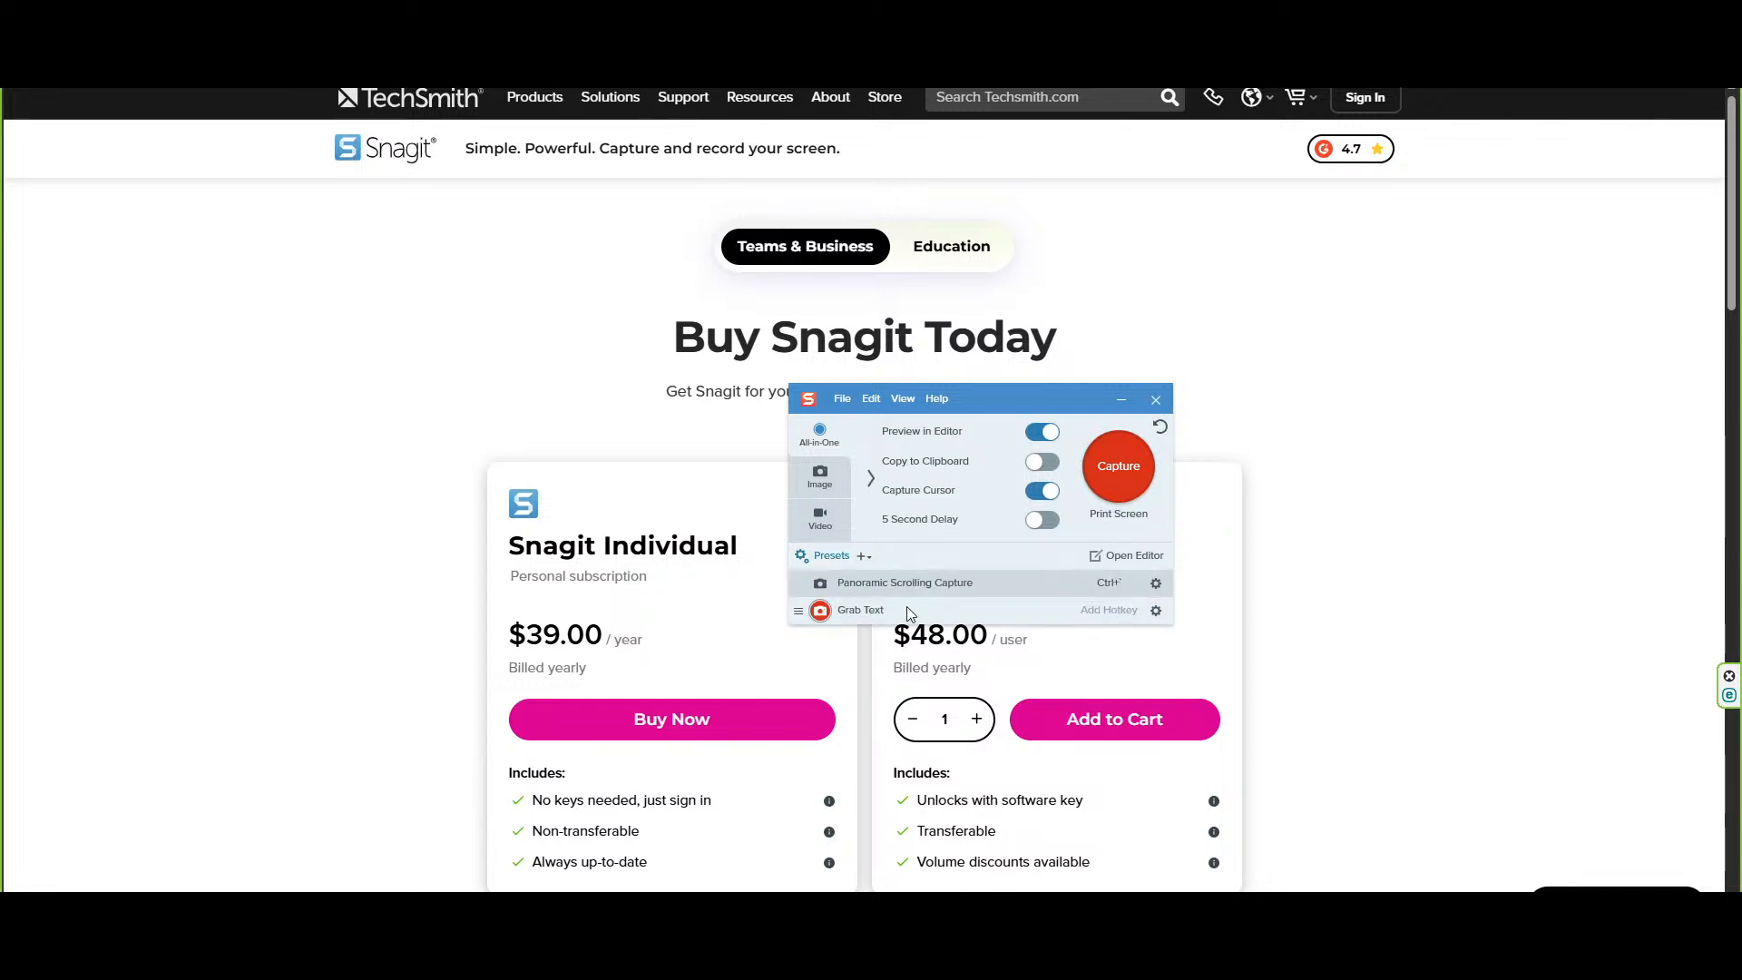
click(1155, 400)
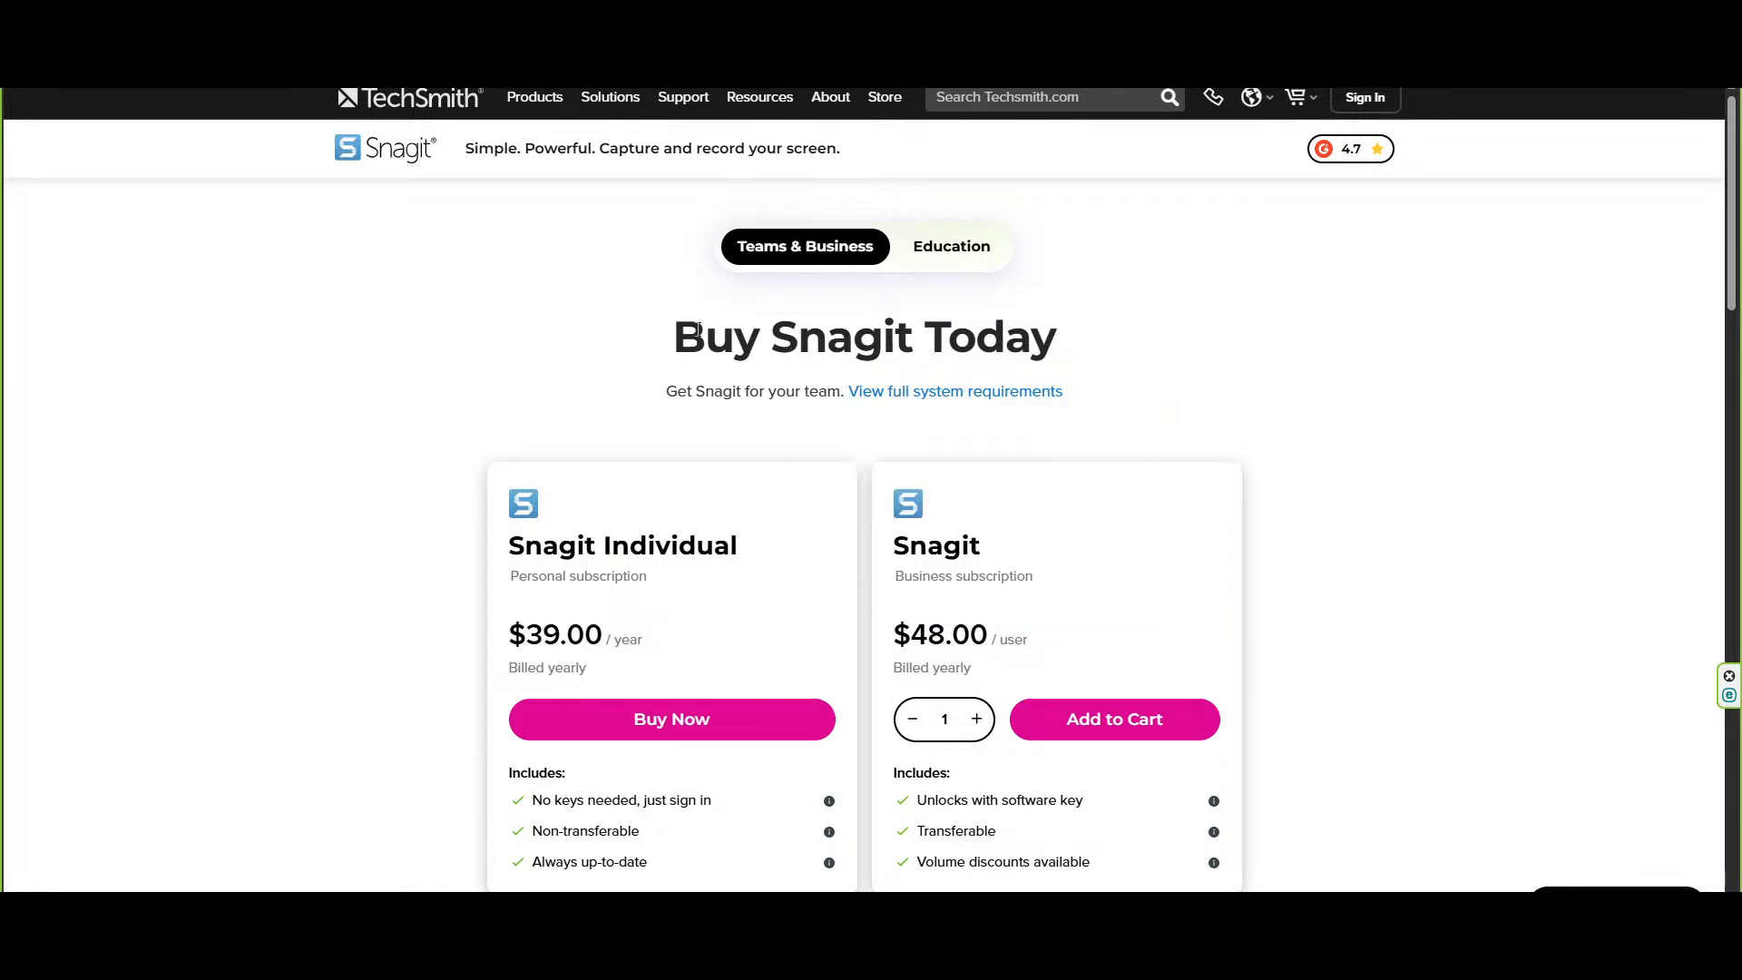
Take a panoramic scrolling capture of the Buy Snagit page, from the site header down to the Show all Features button
key(Print)
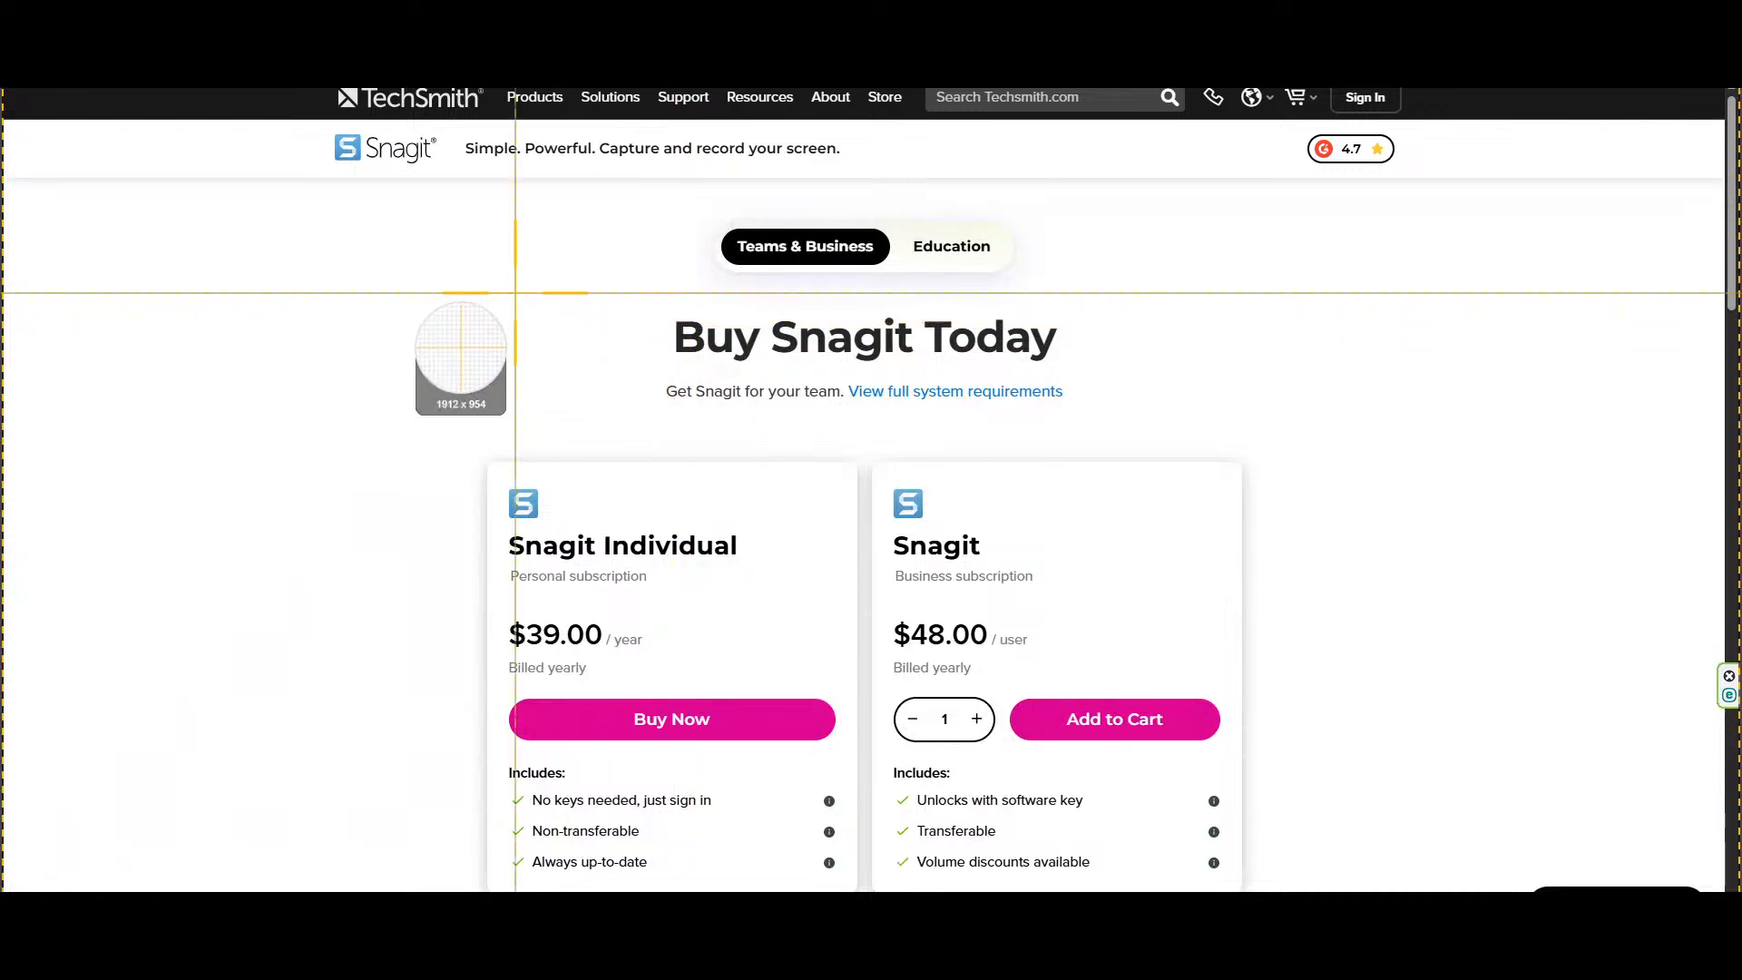
drag(295, 88, 1413, 878)
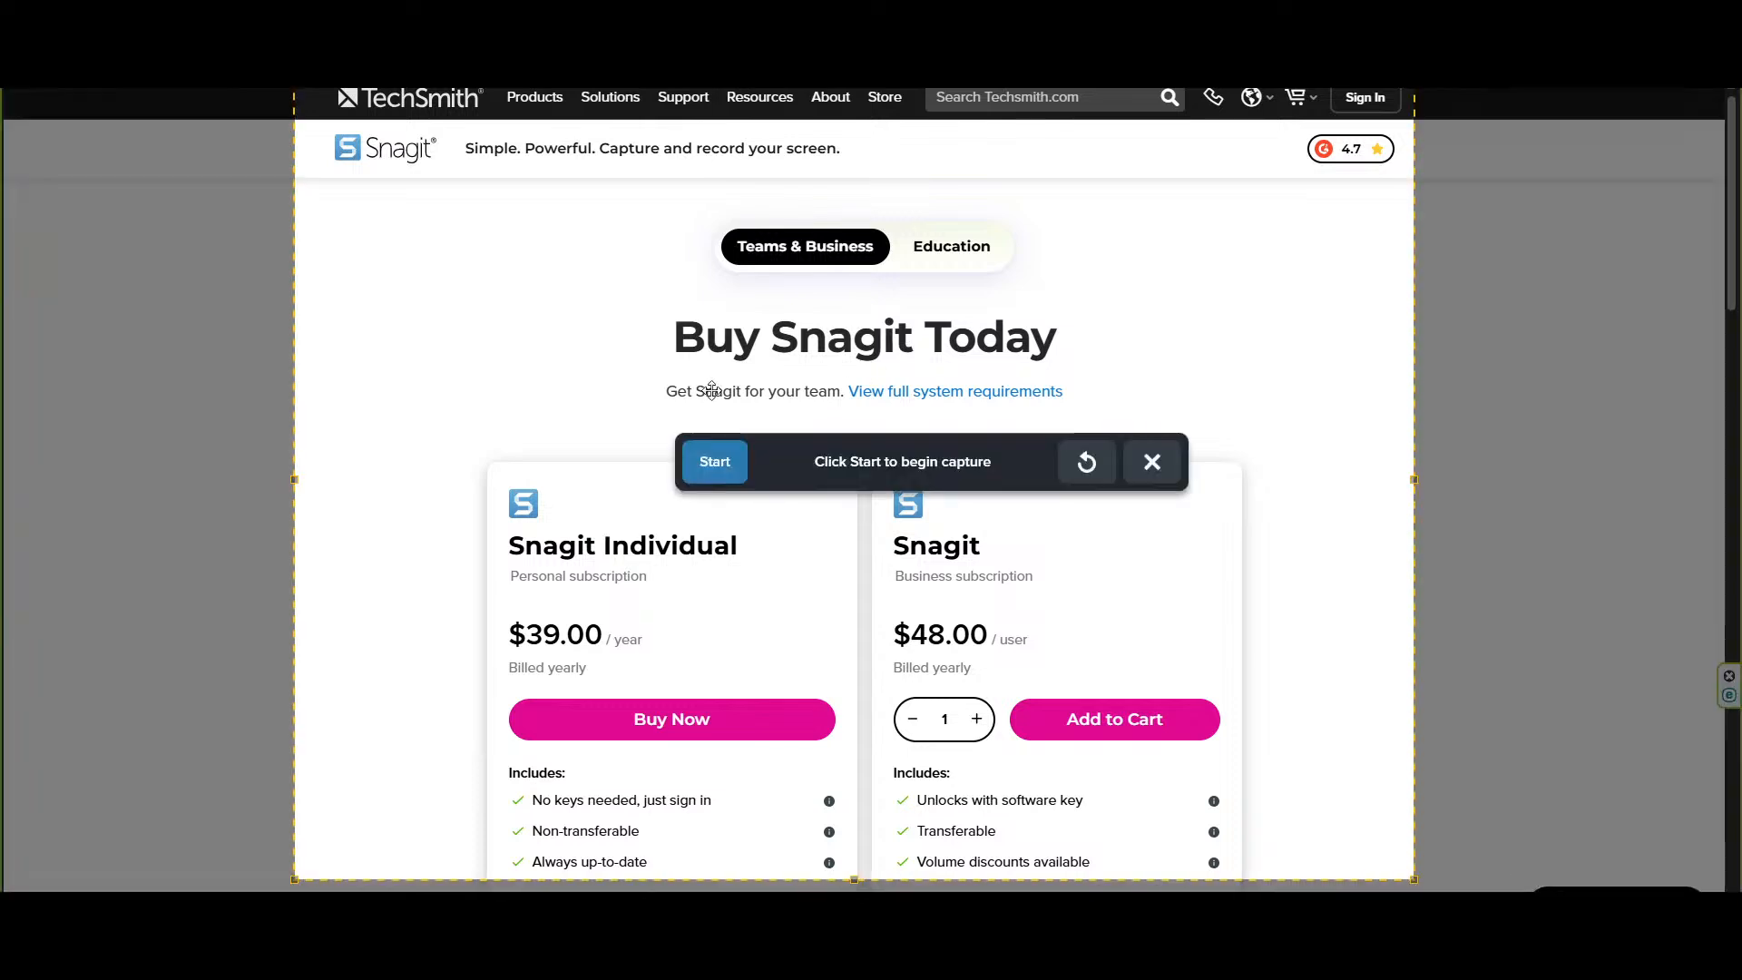
click(711, 470)
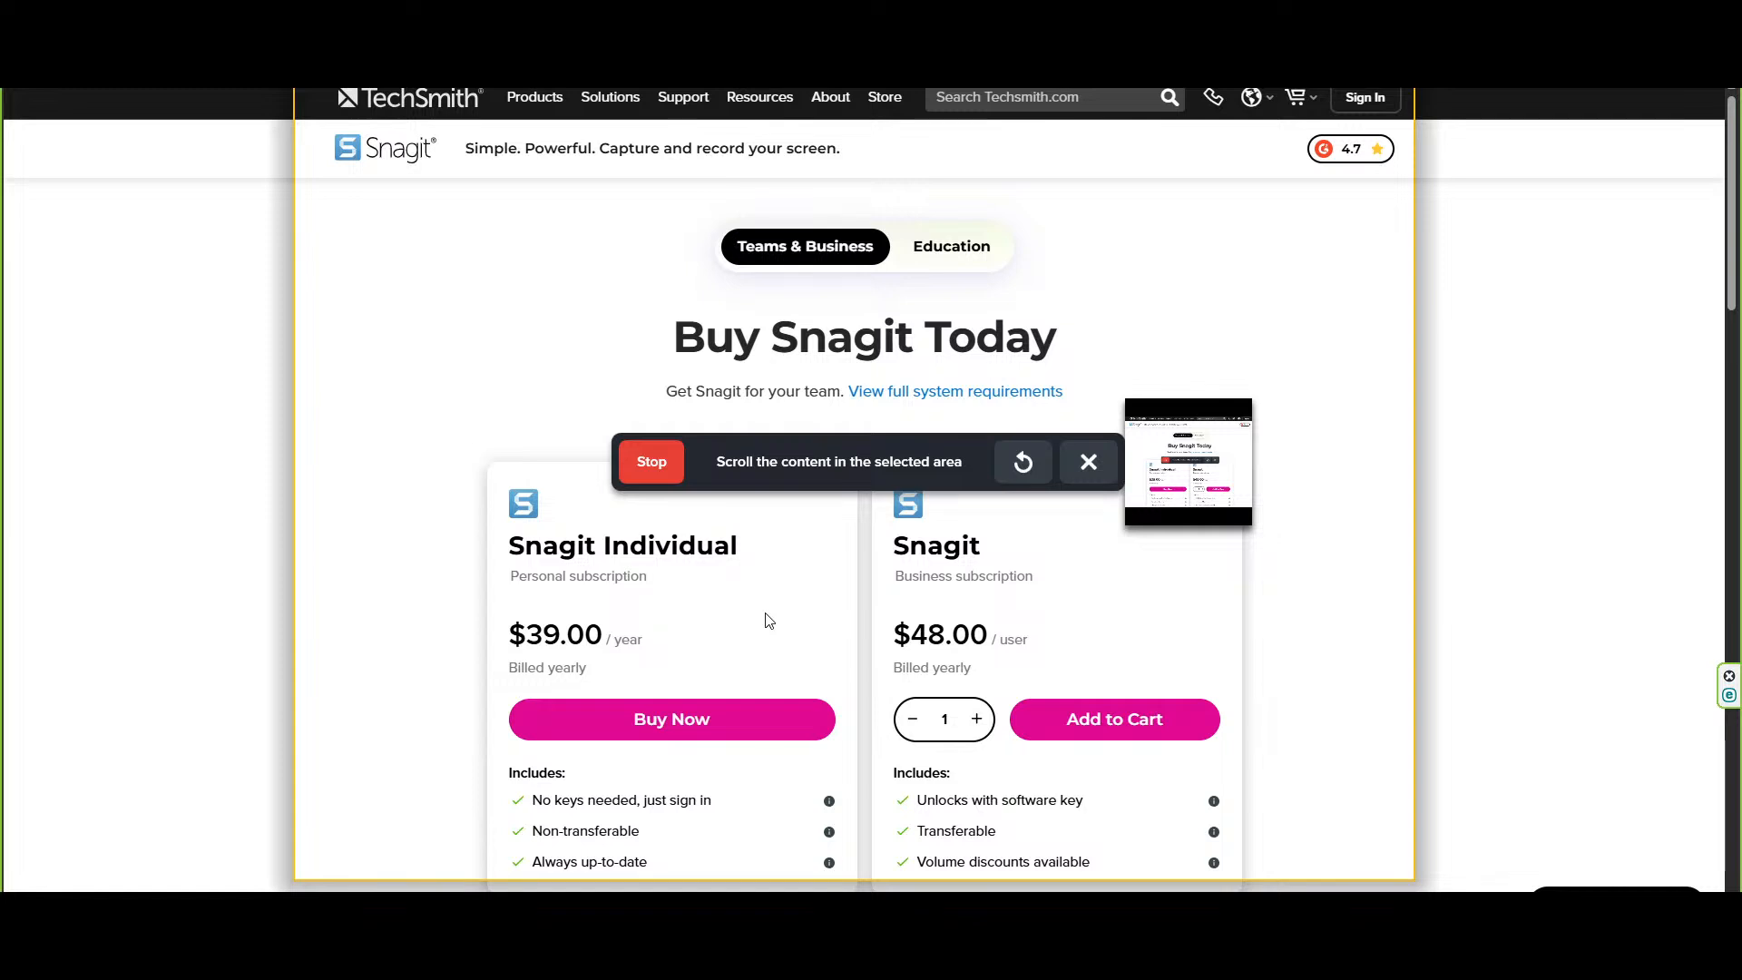
scroll(765, 620, down, 3)
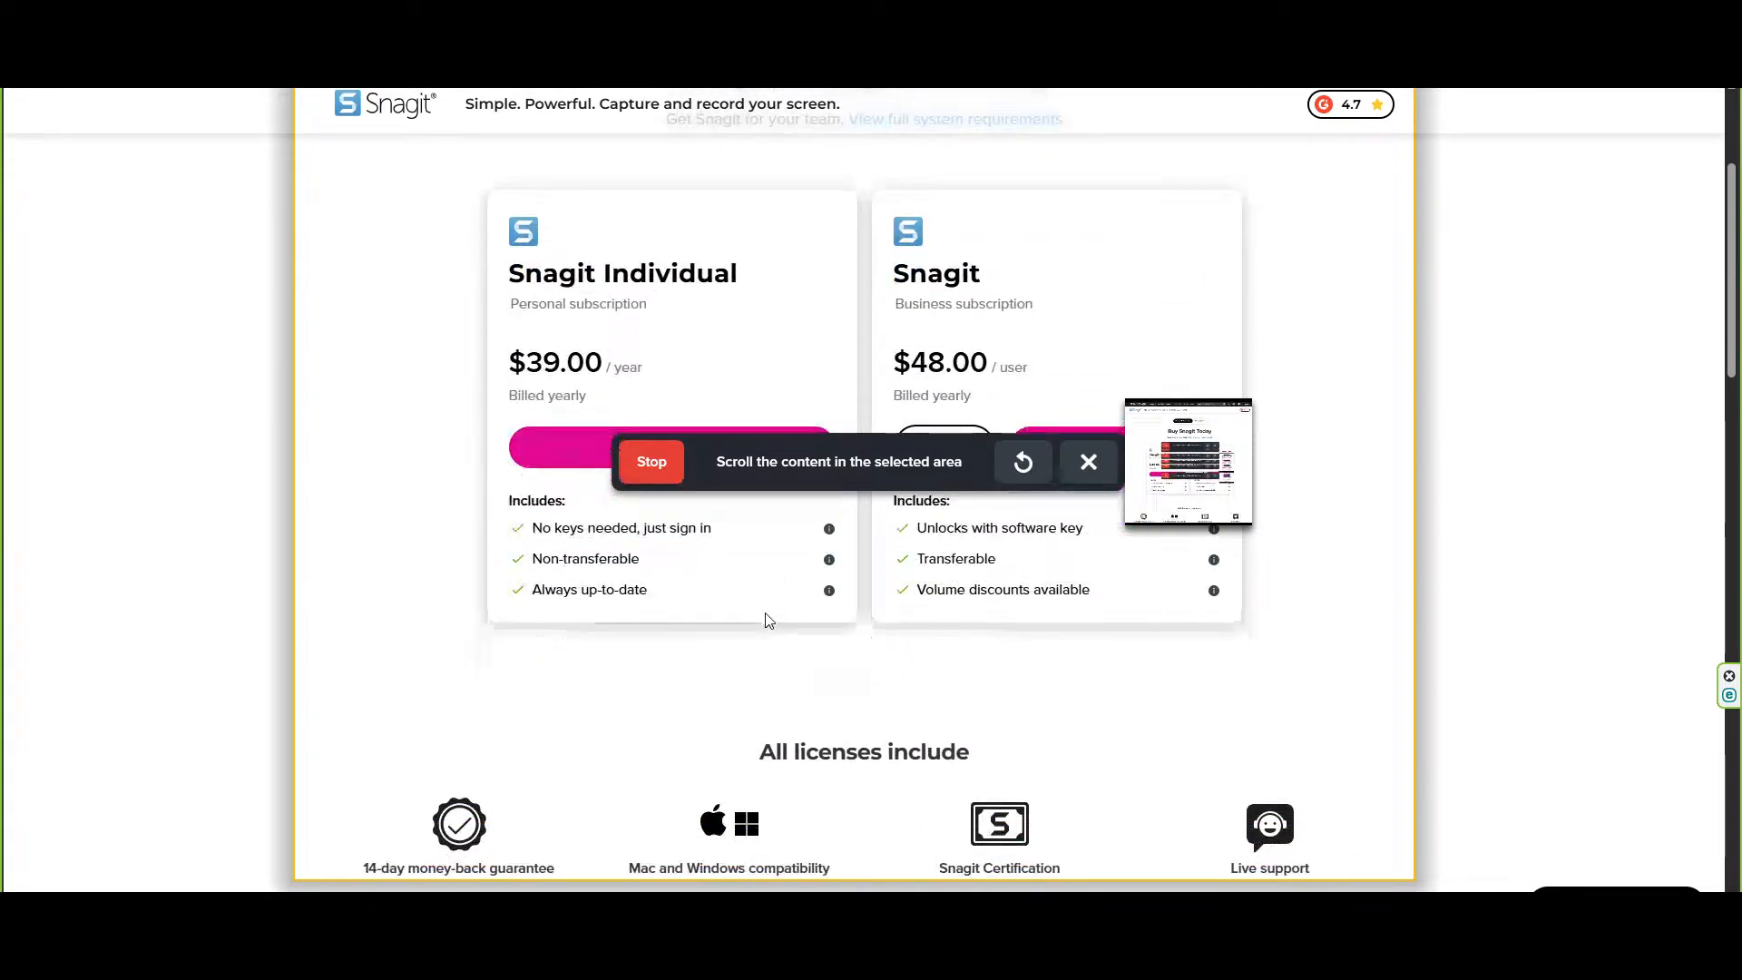
scroll(764, 620, down, 1)
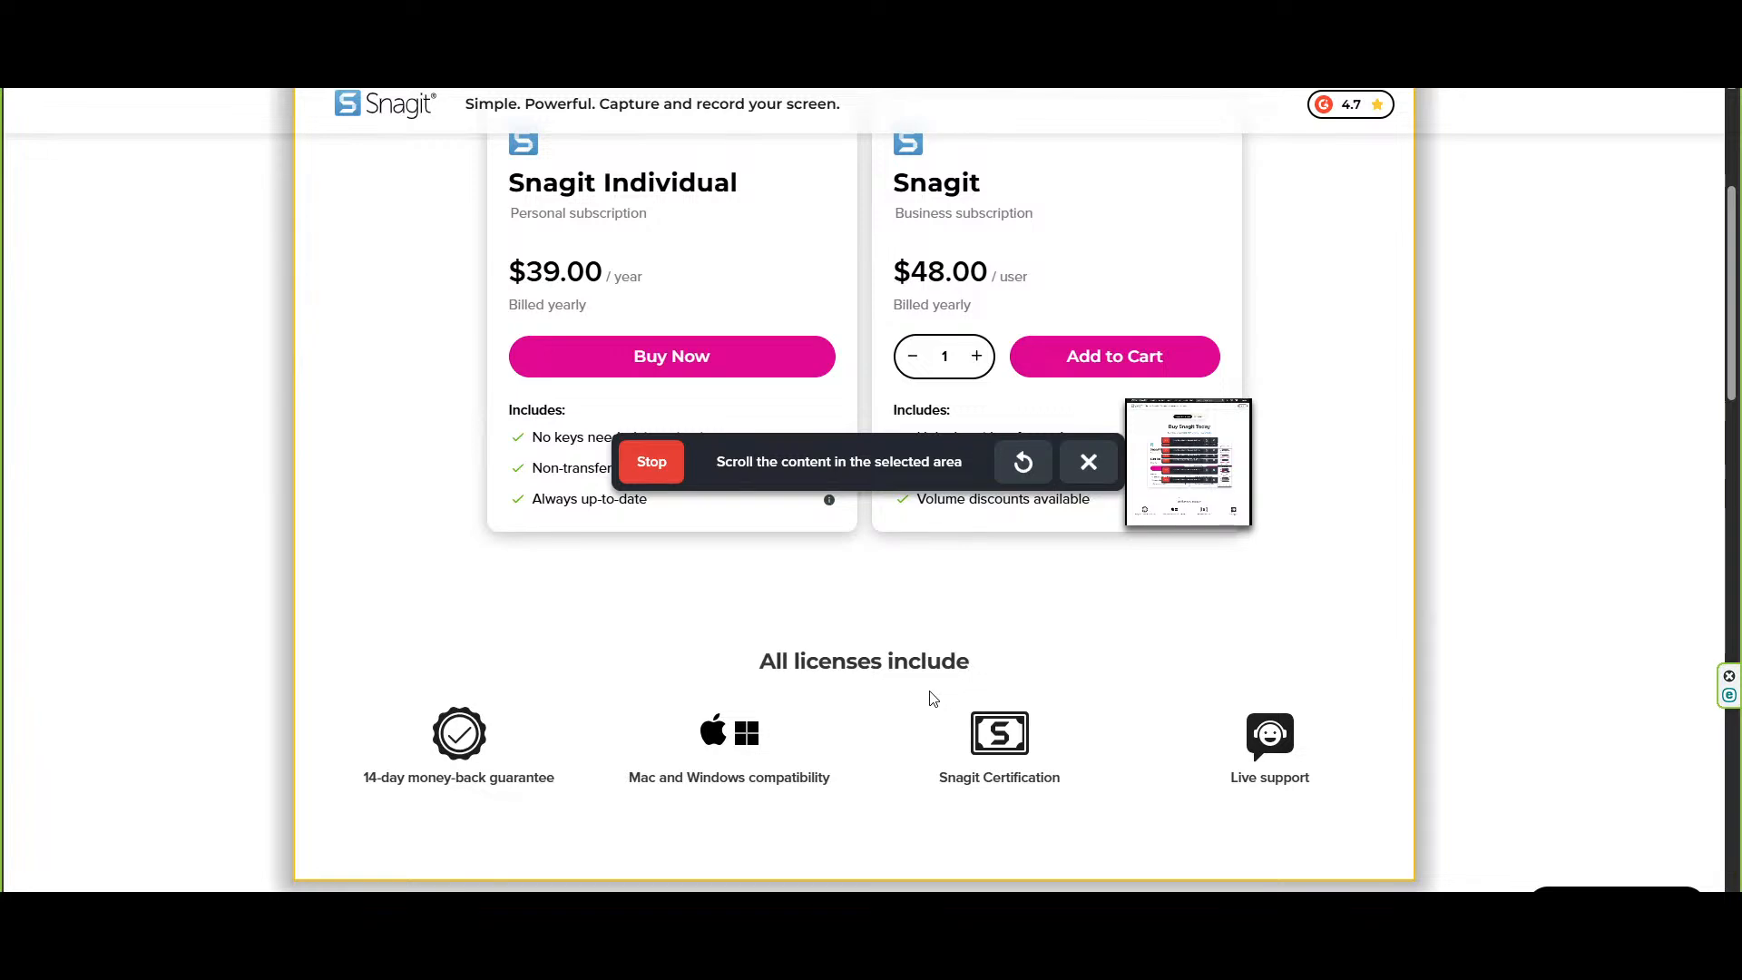
scroll(933, 696, down, 2)
scroll(932, 697, down, 2)
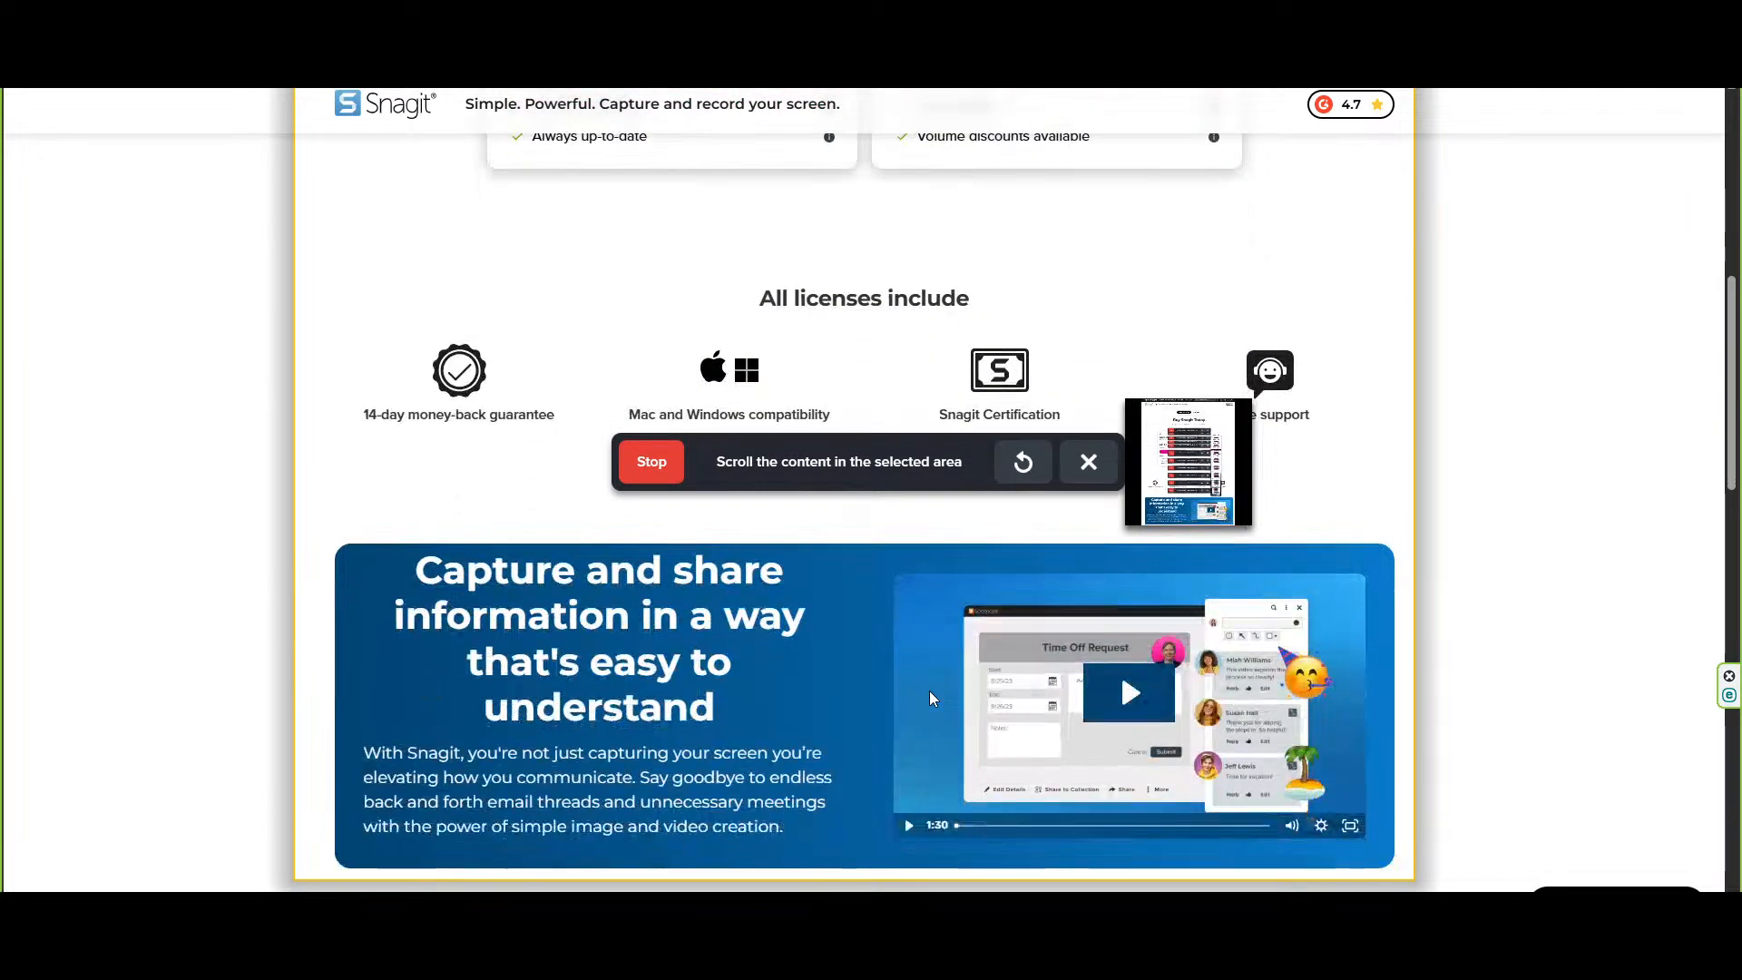
scroll(931, 696, down, 2)
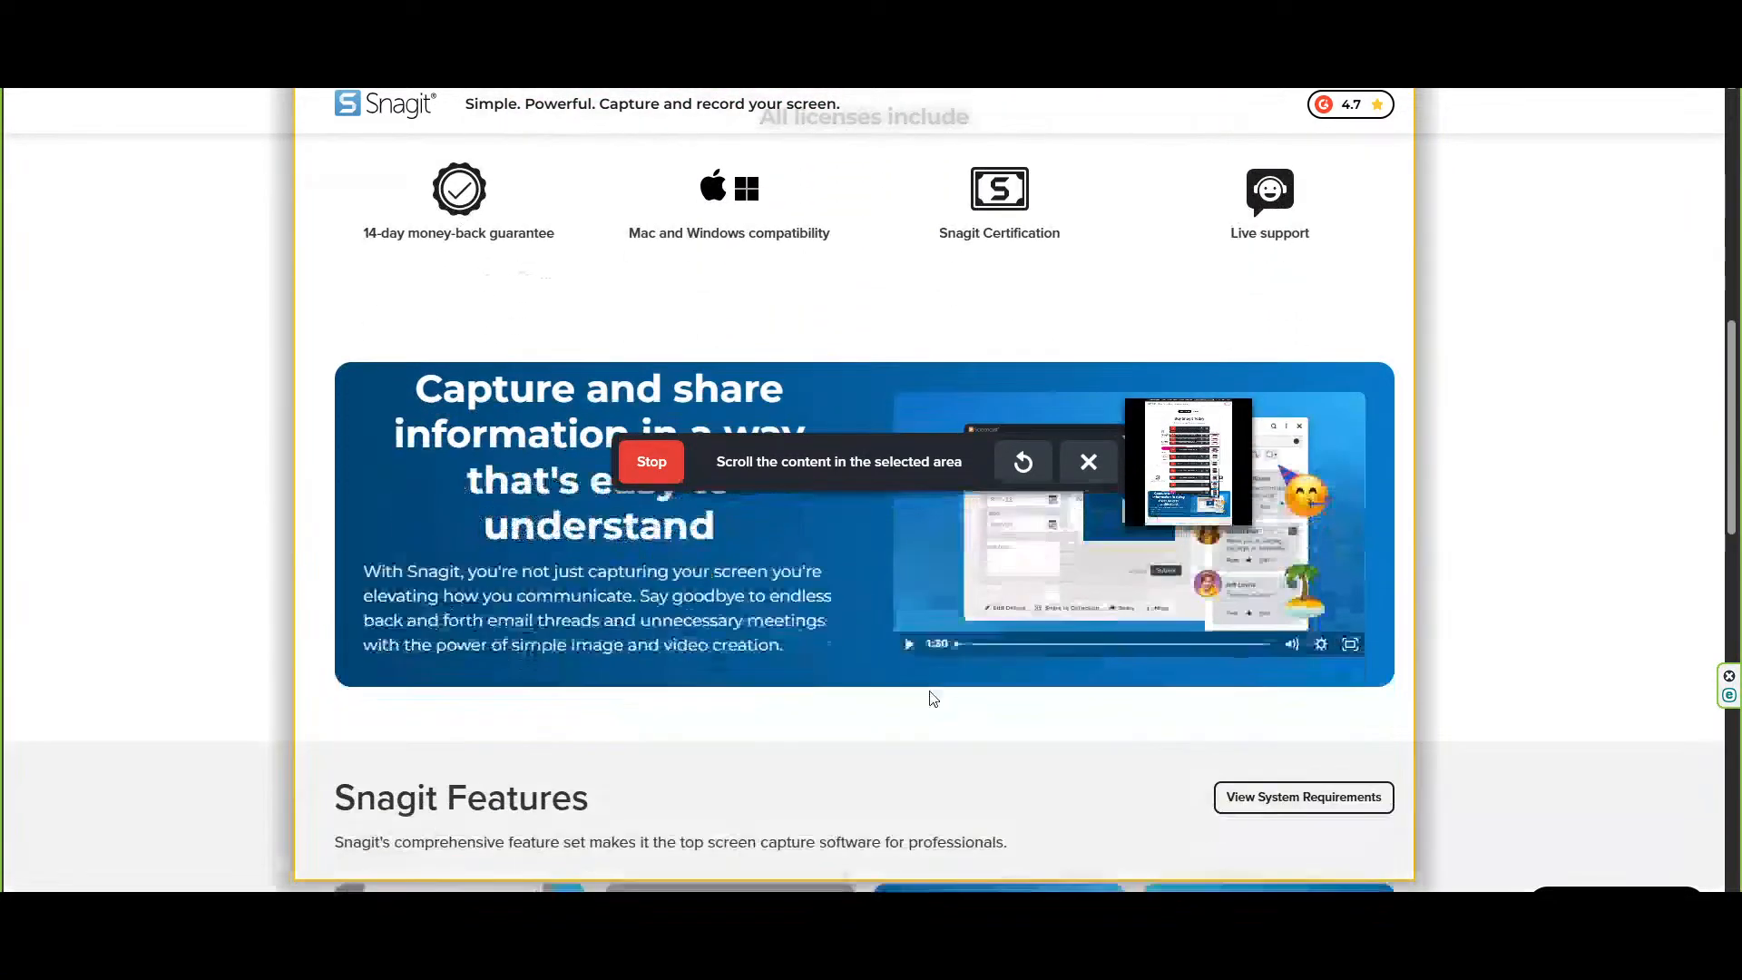
scroll(930, 696, down, 4)
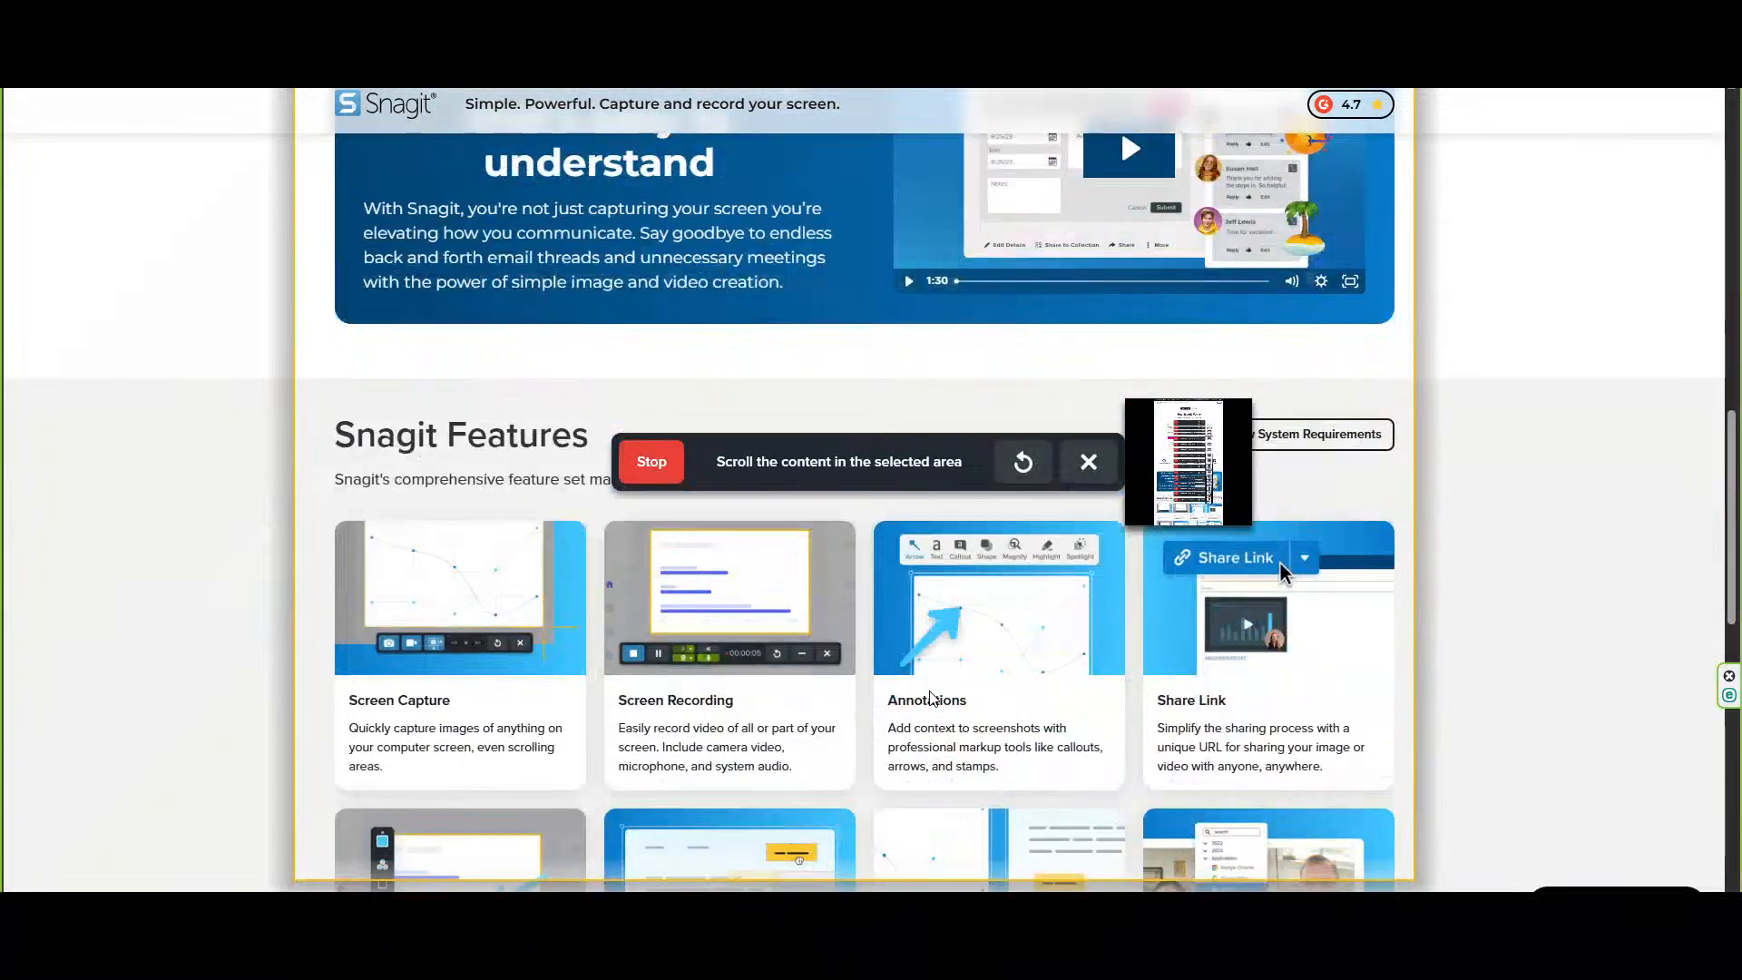
scroll(930, 697, down, 2)
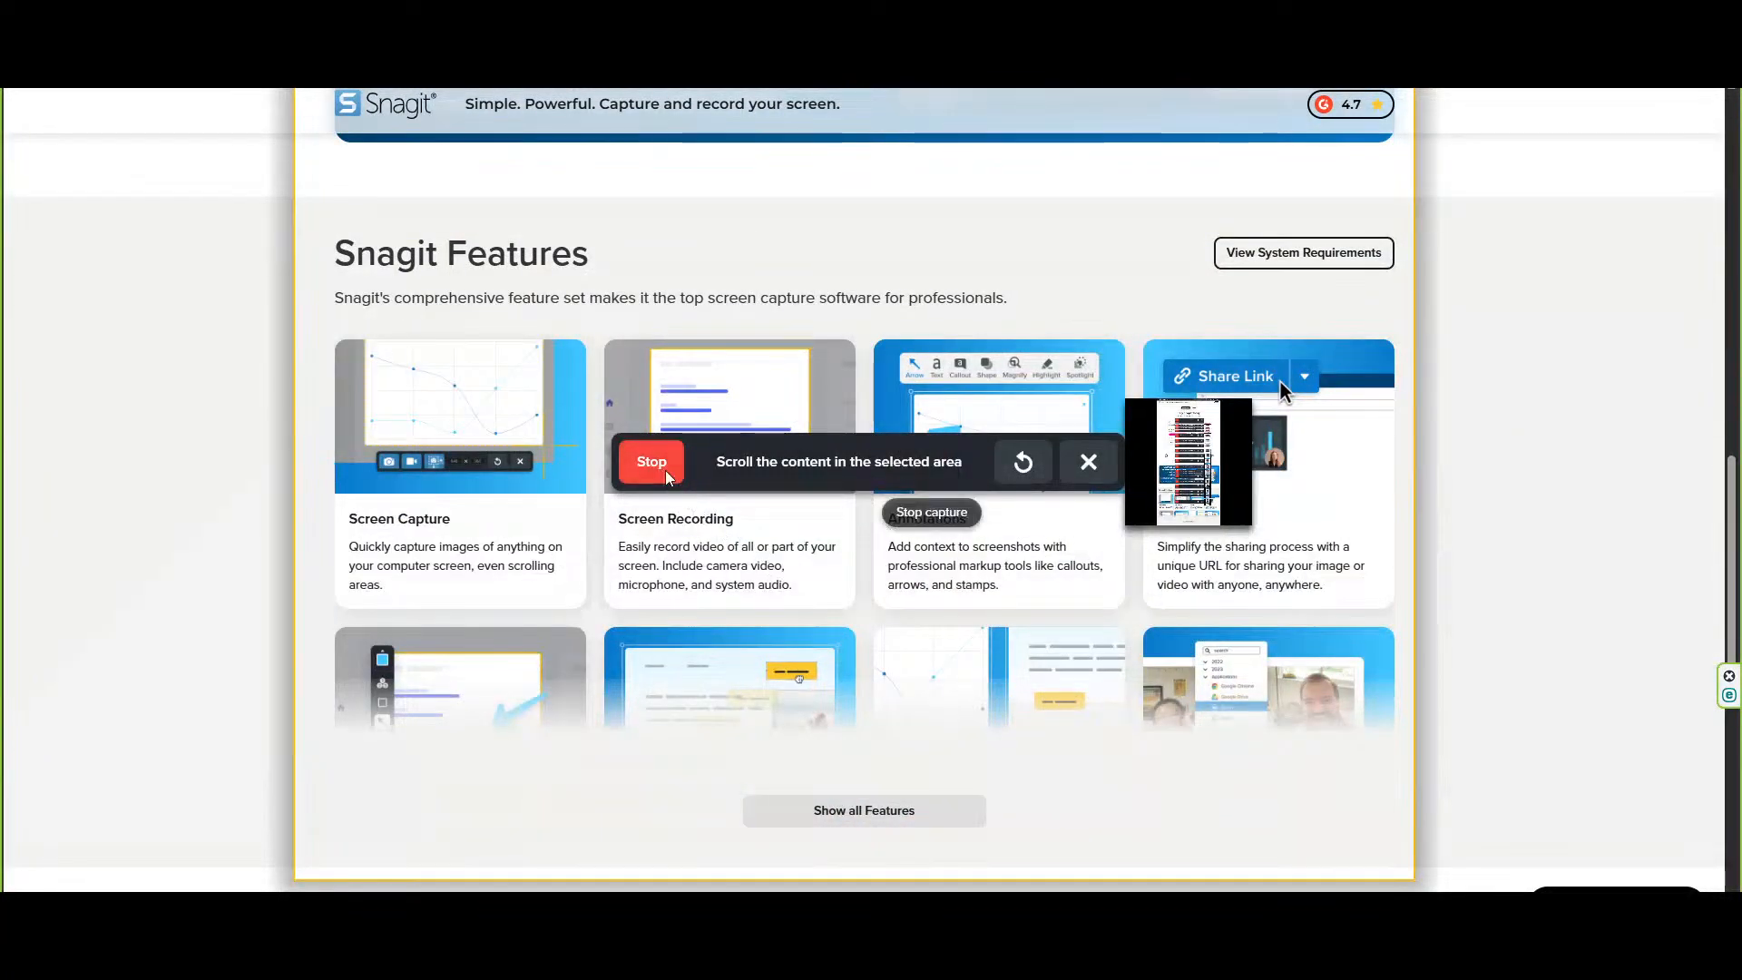
click(666, 470)
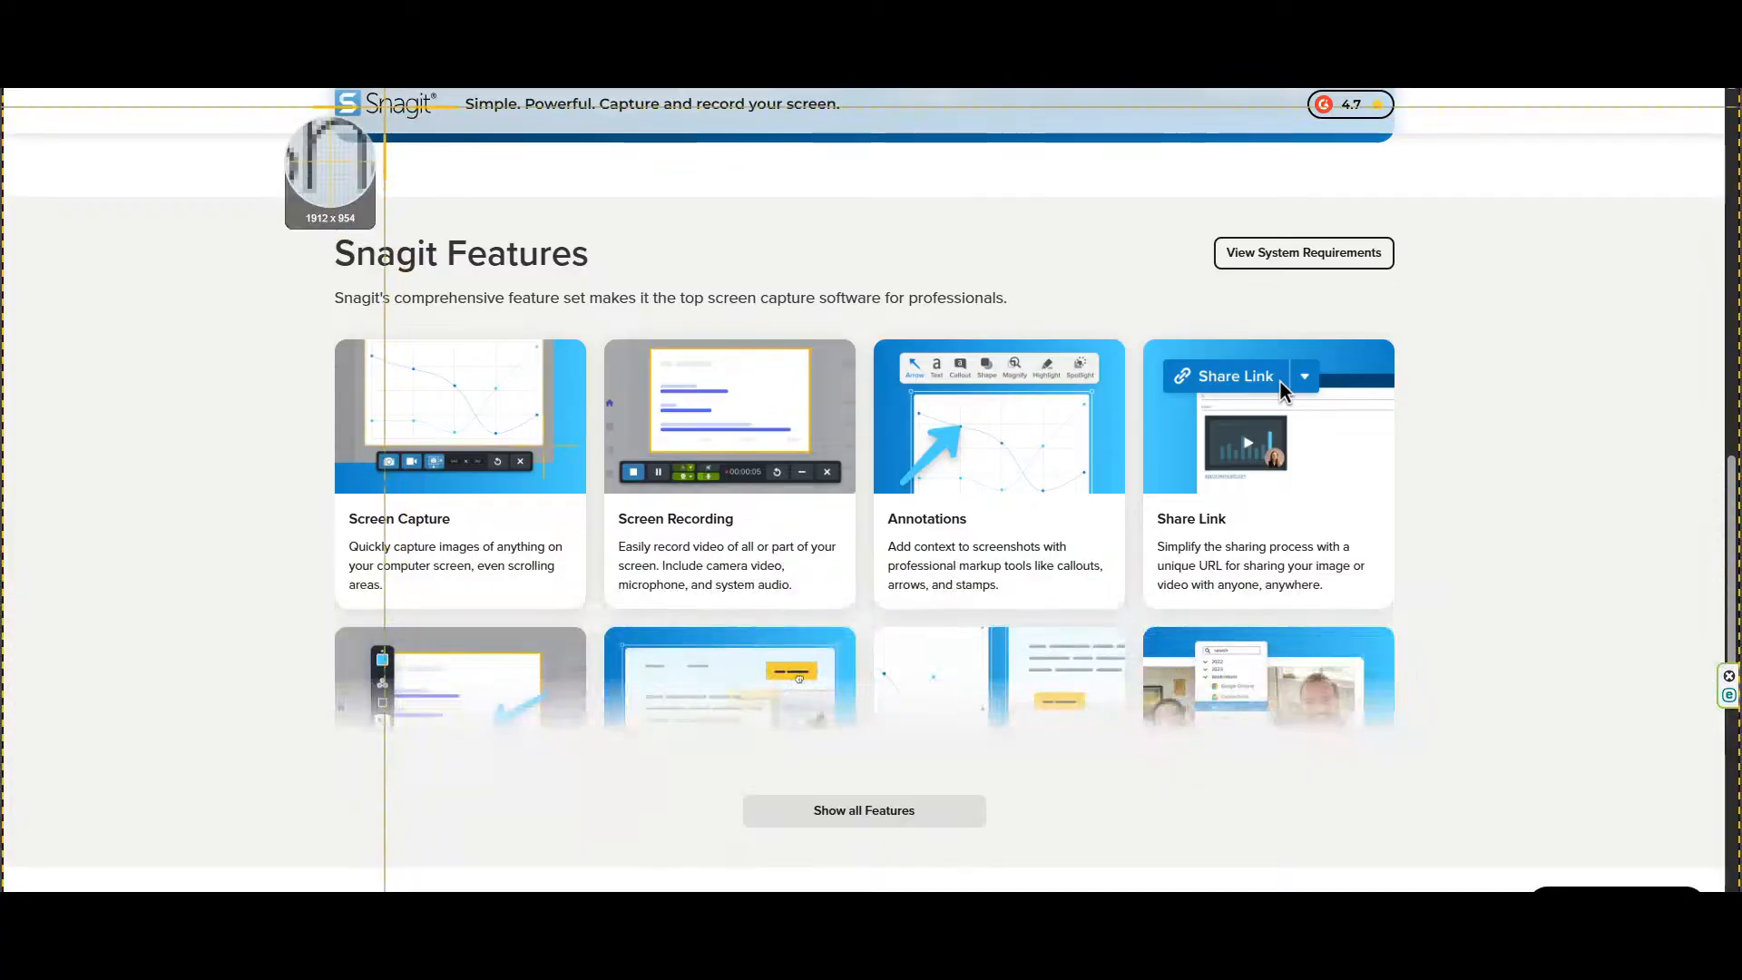
Take another panoramic scrolling capture of a smaller area, from the Snagit Features section down to the TechSmith logo in the footer
drag(384, 106, 1258, 538)
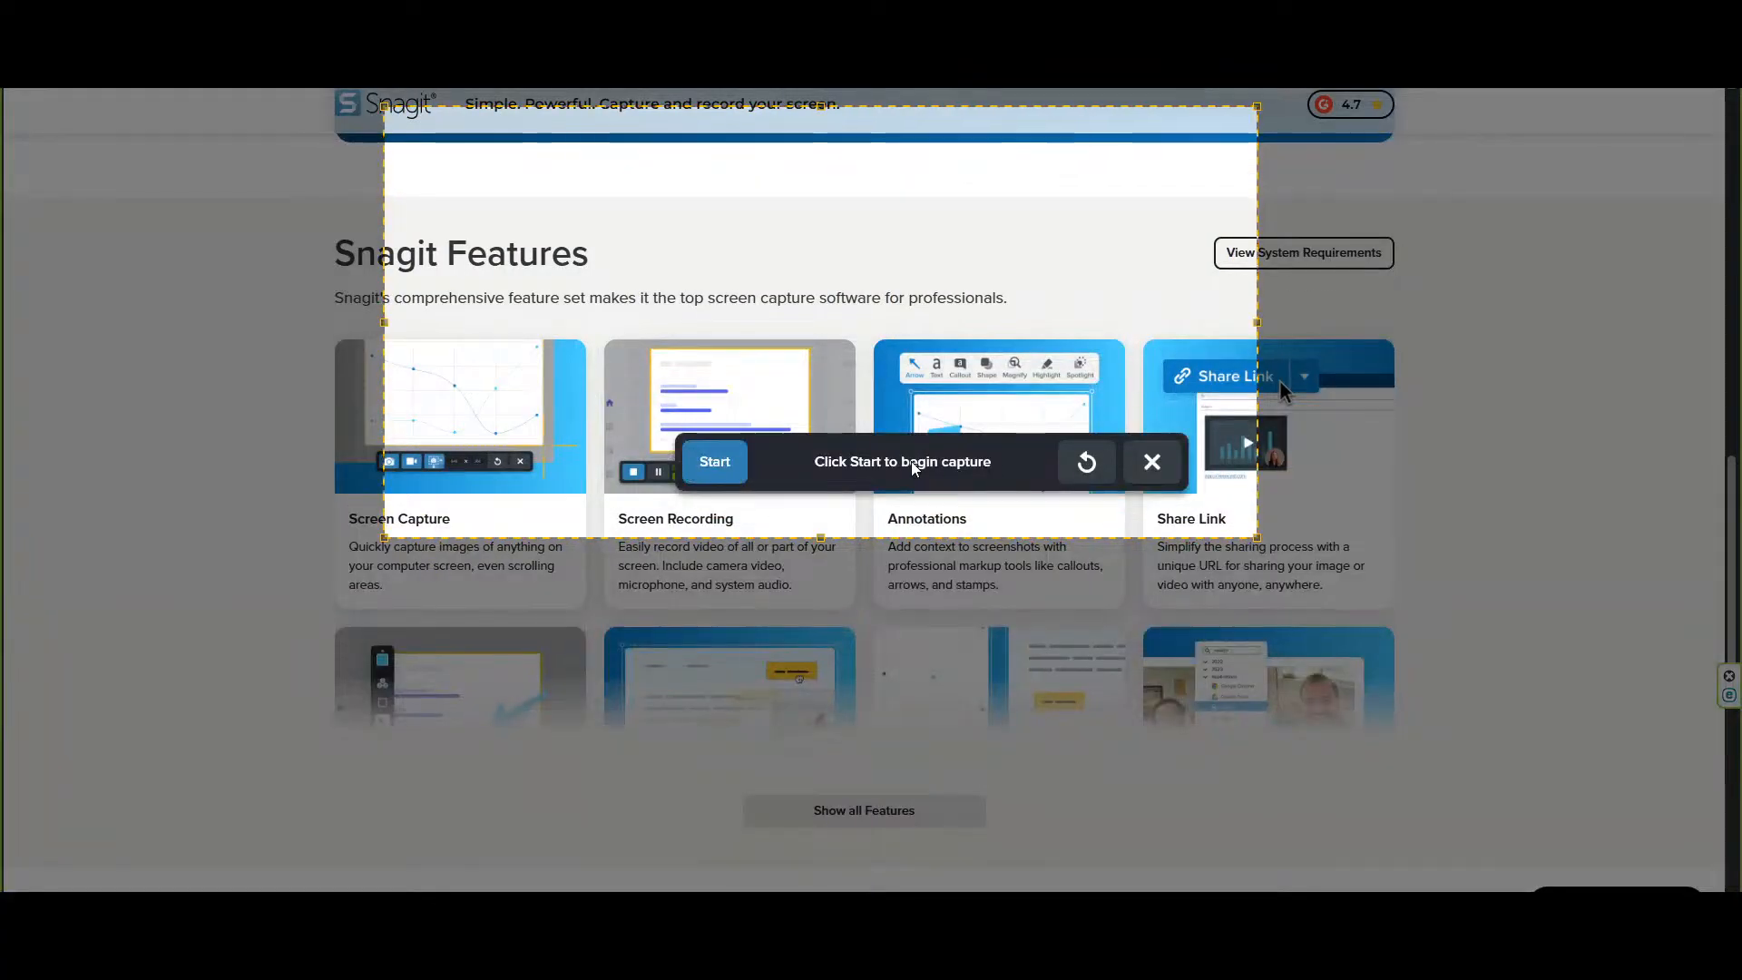
drag(915, 465, 890, 634)
click(713, 637)
scroll(949, 525, down, 15)
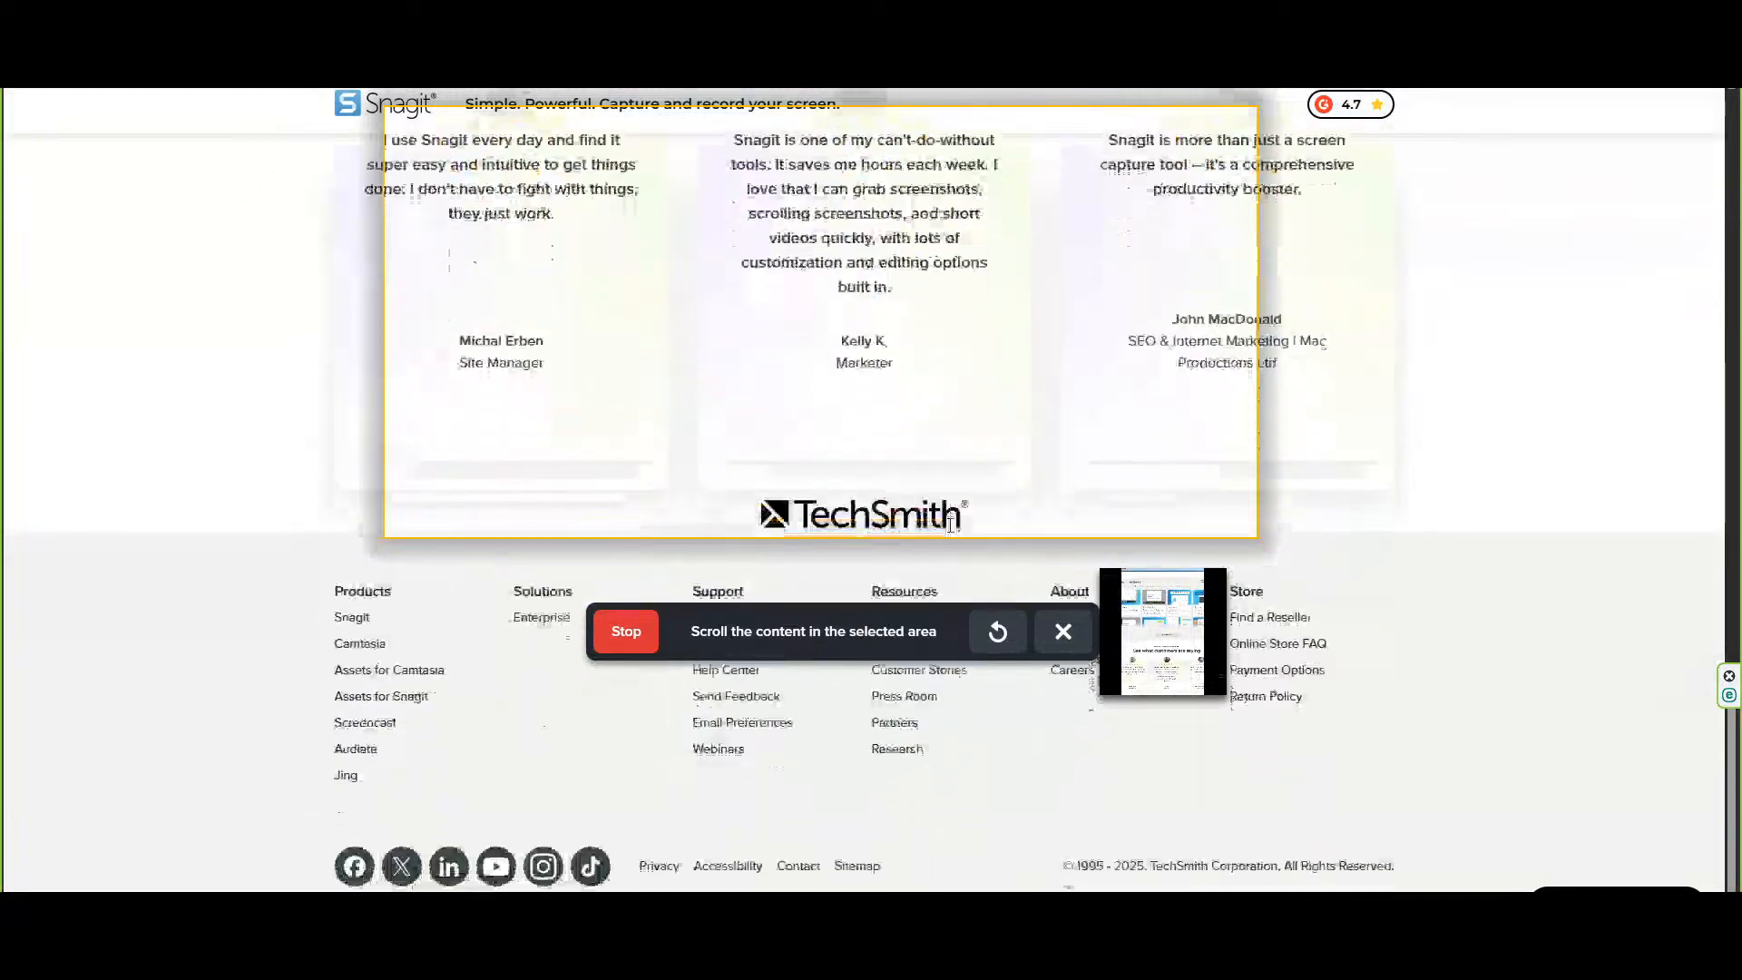
click(650, 626)
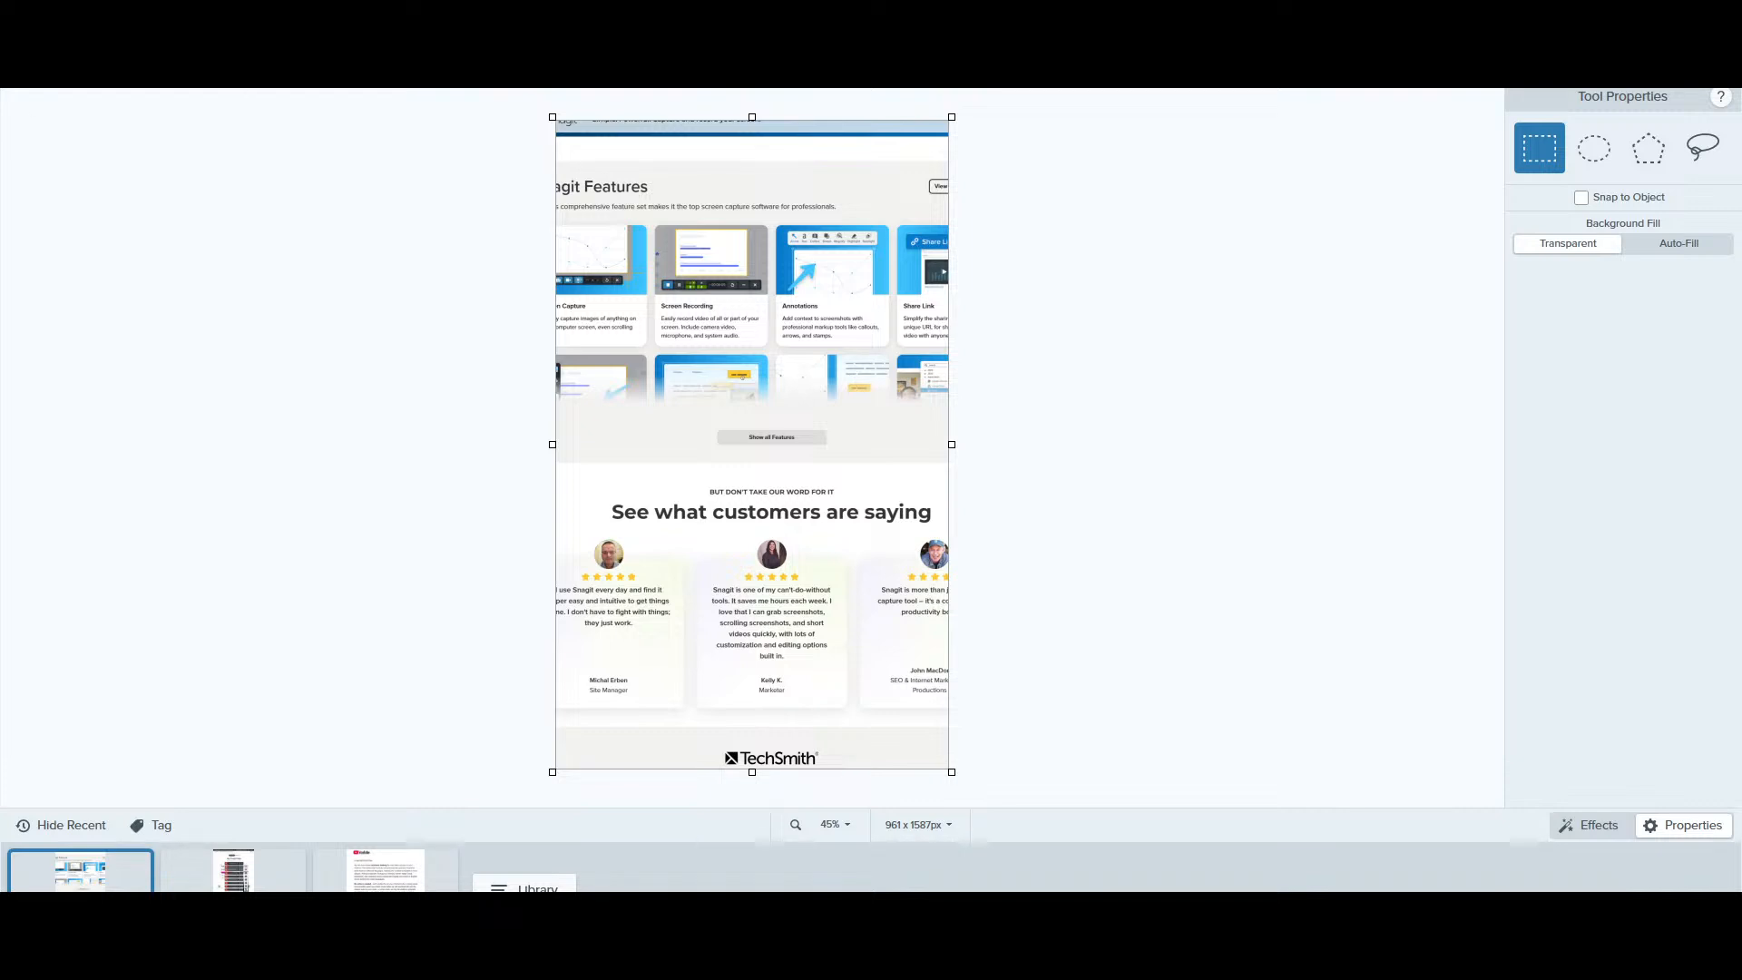
Check the template categories and create an image from the basic landscape template with five numbered steps
click(20, 12)
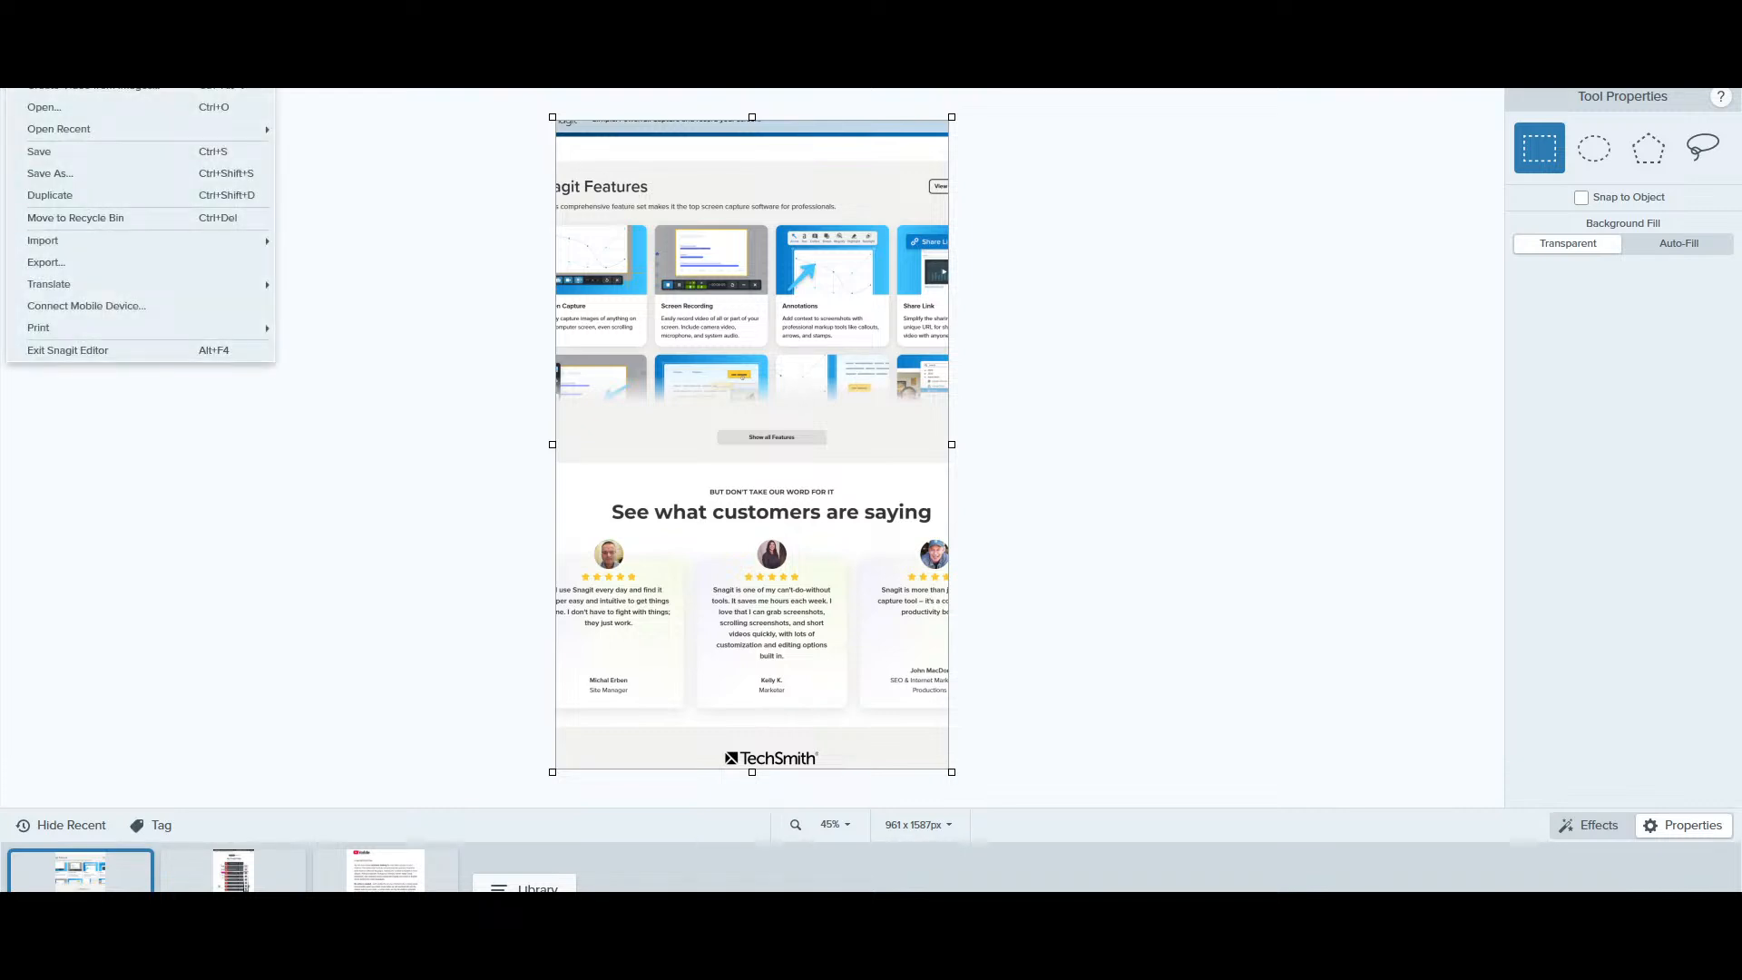
mouse_move(91, 43)
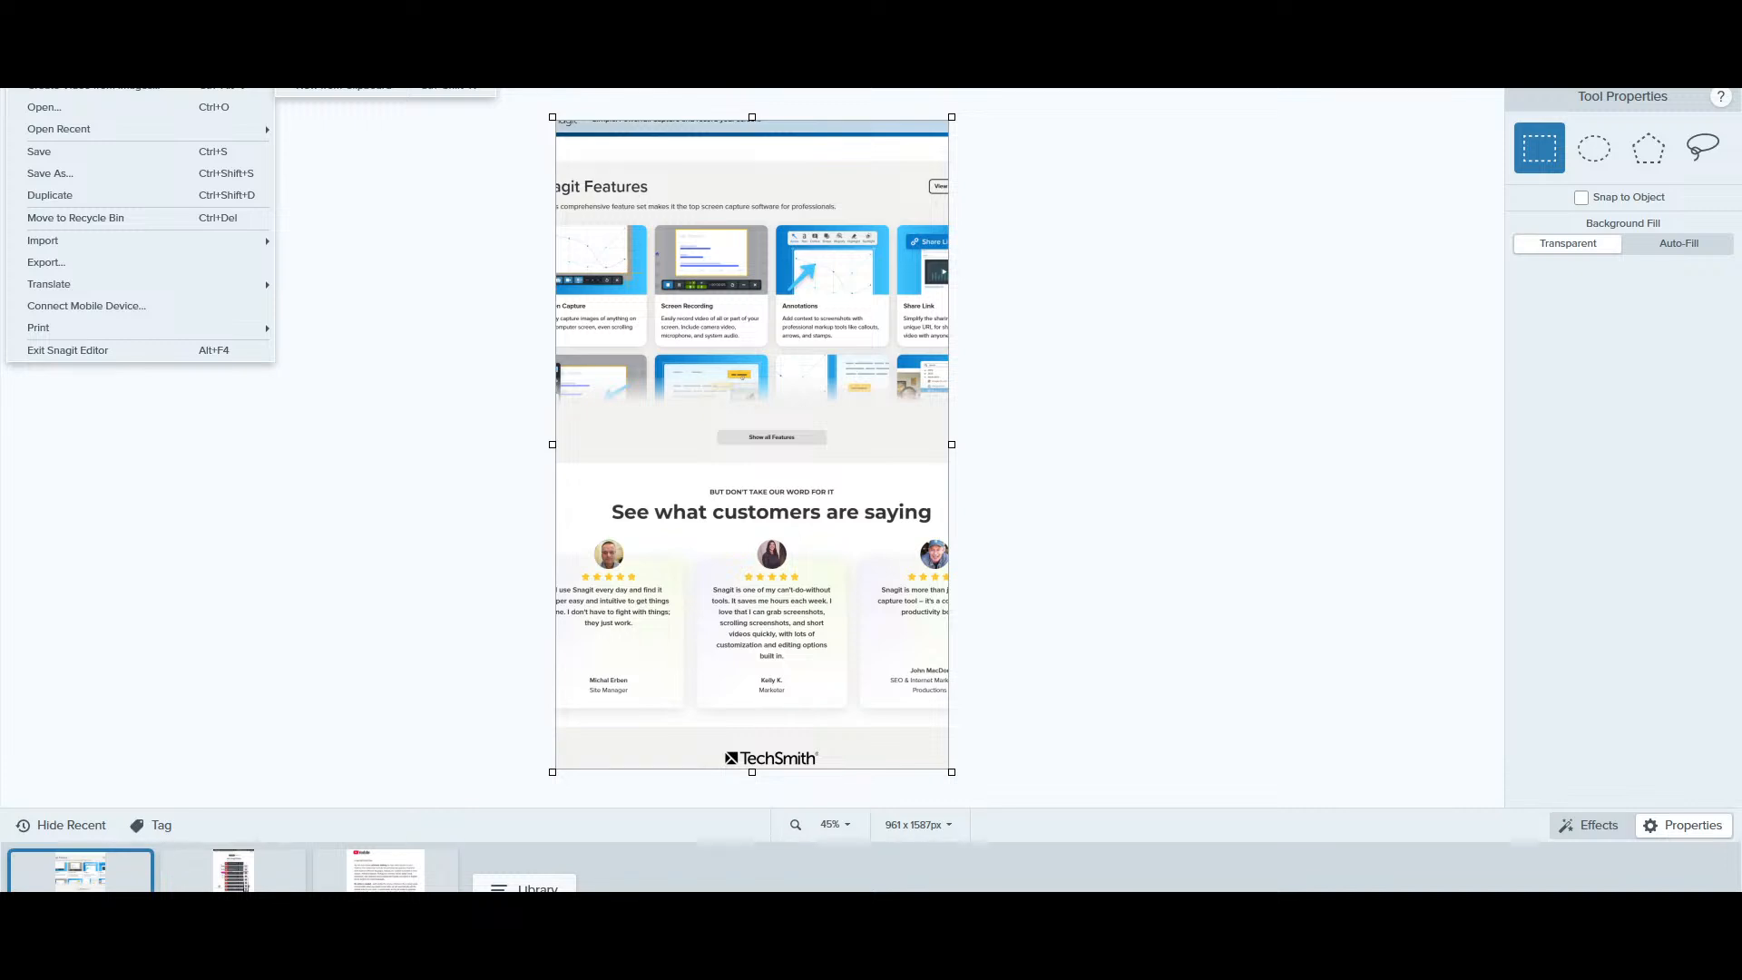
click(91, 64)
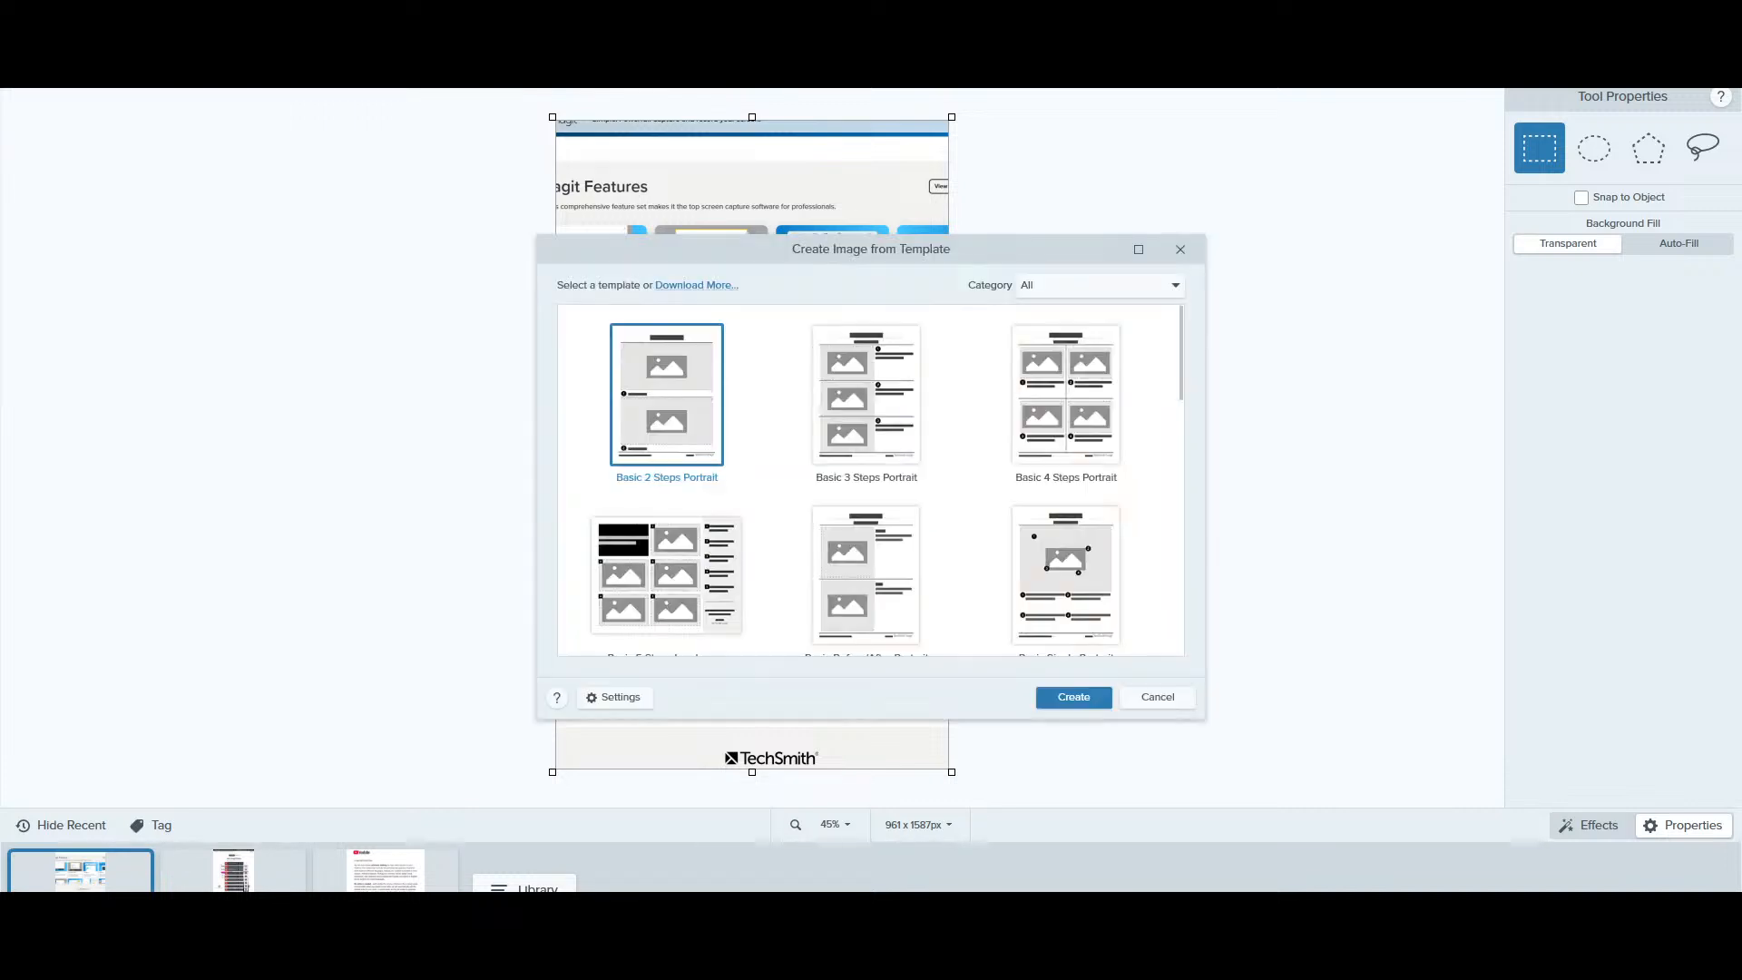
click(1094, 292)
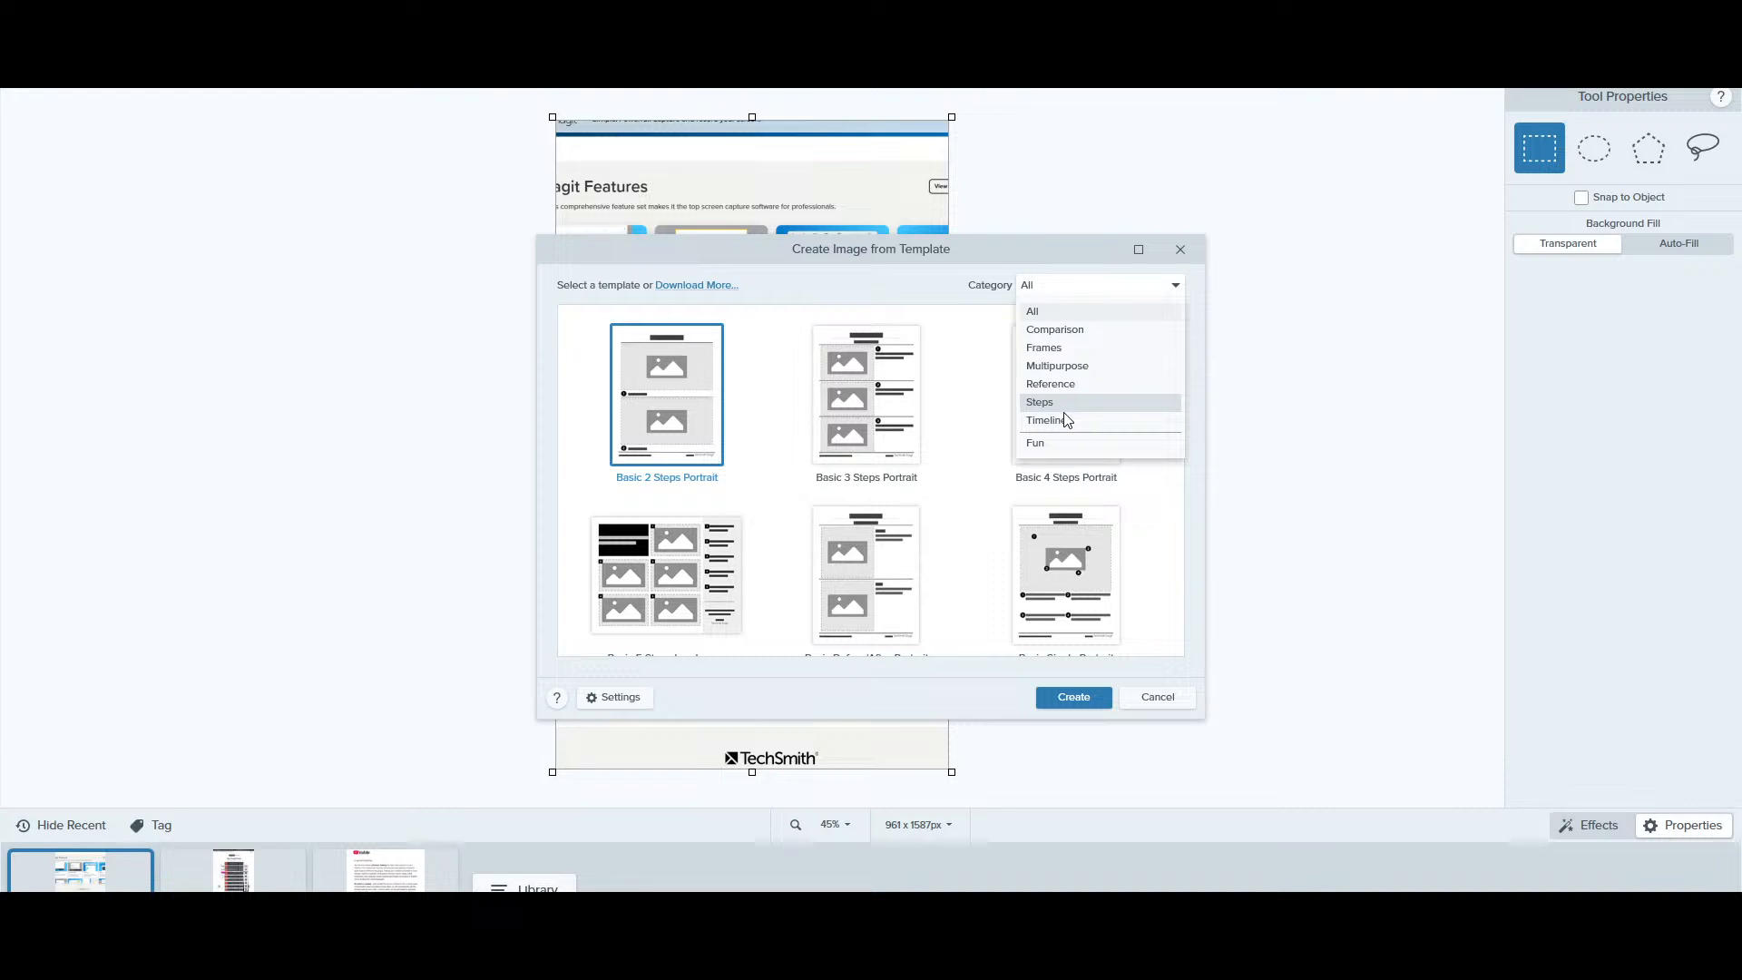
click(967, 506)
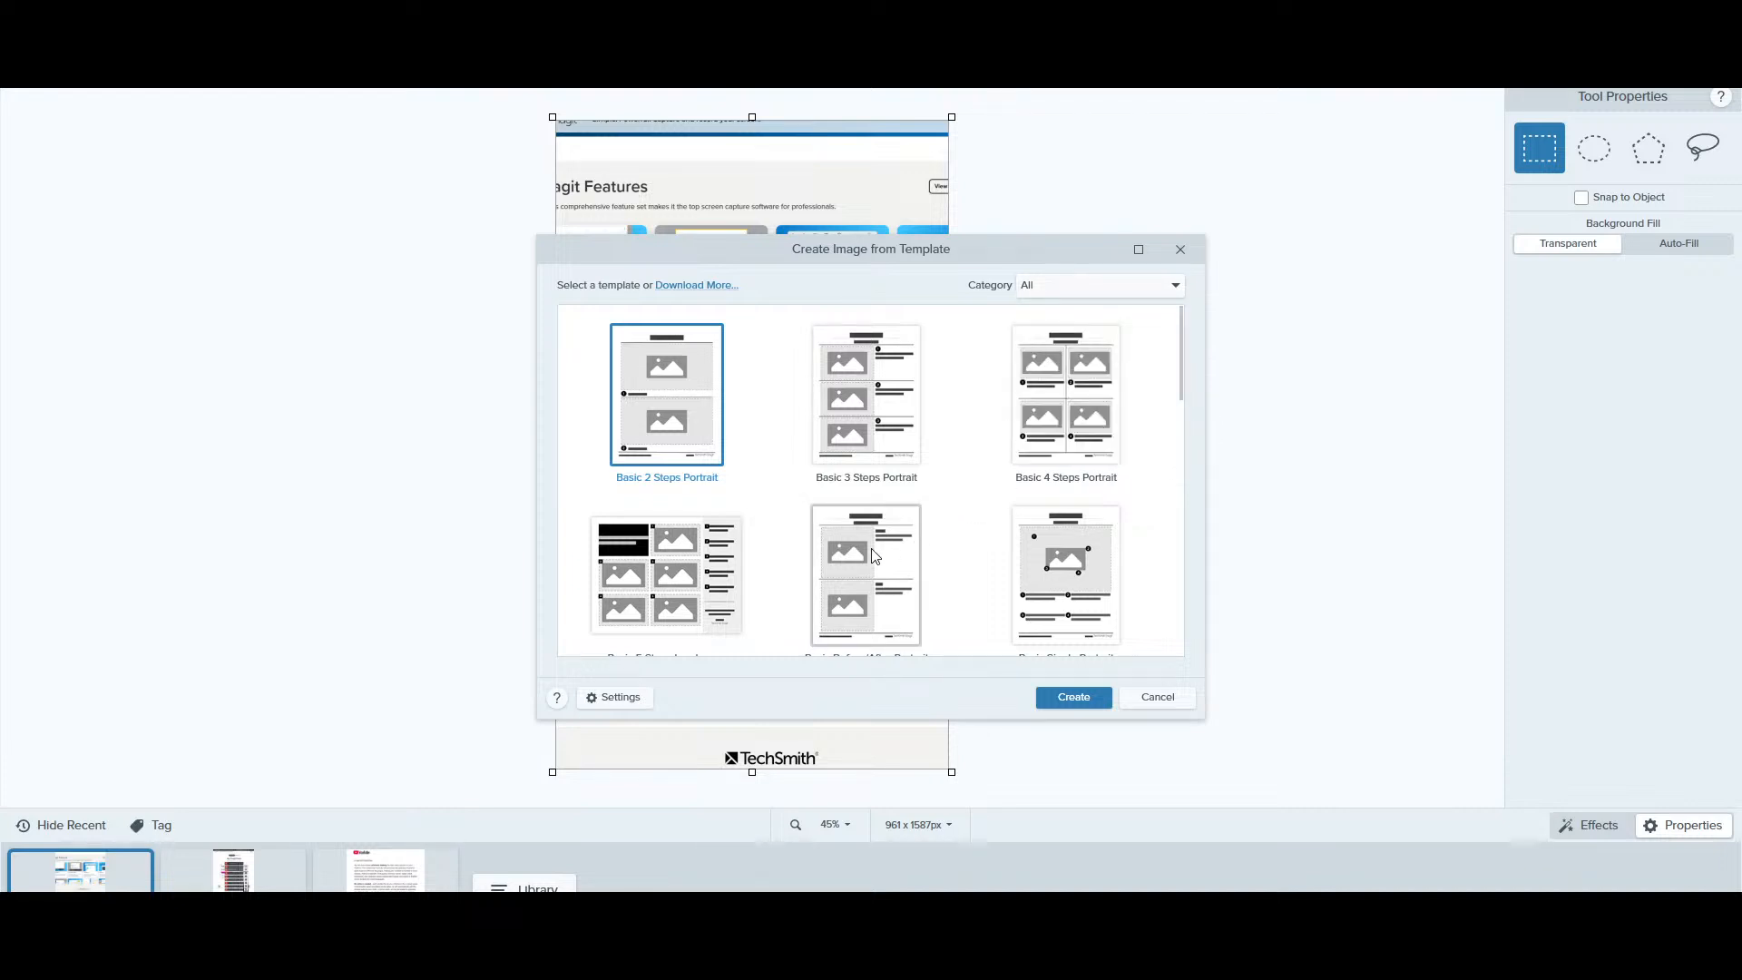
click(733, 576)
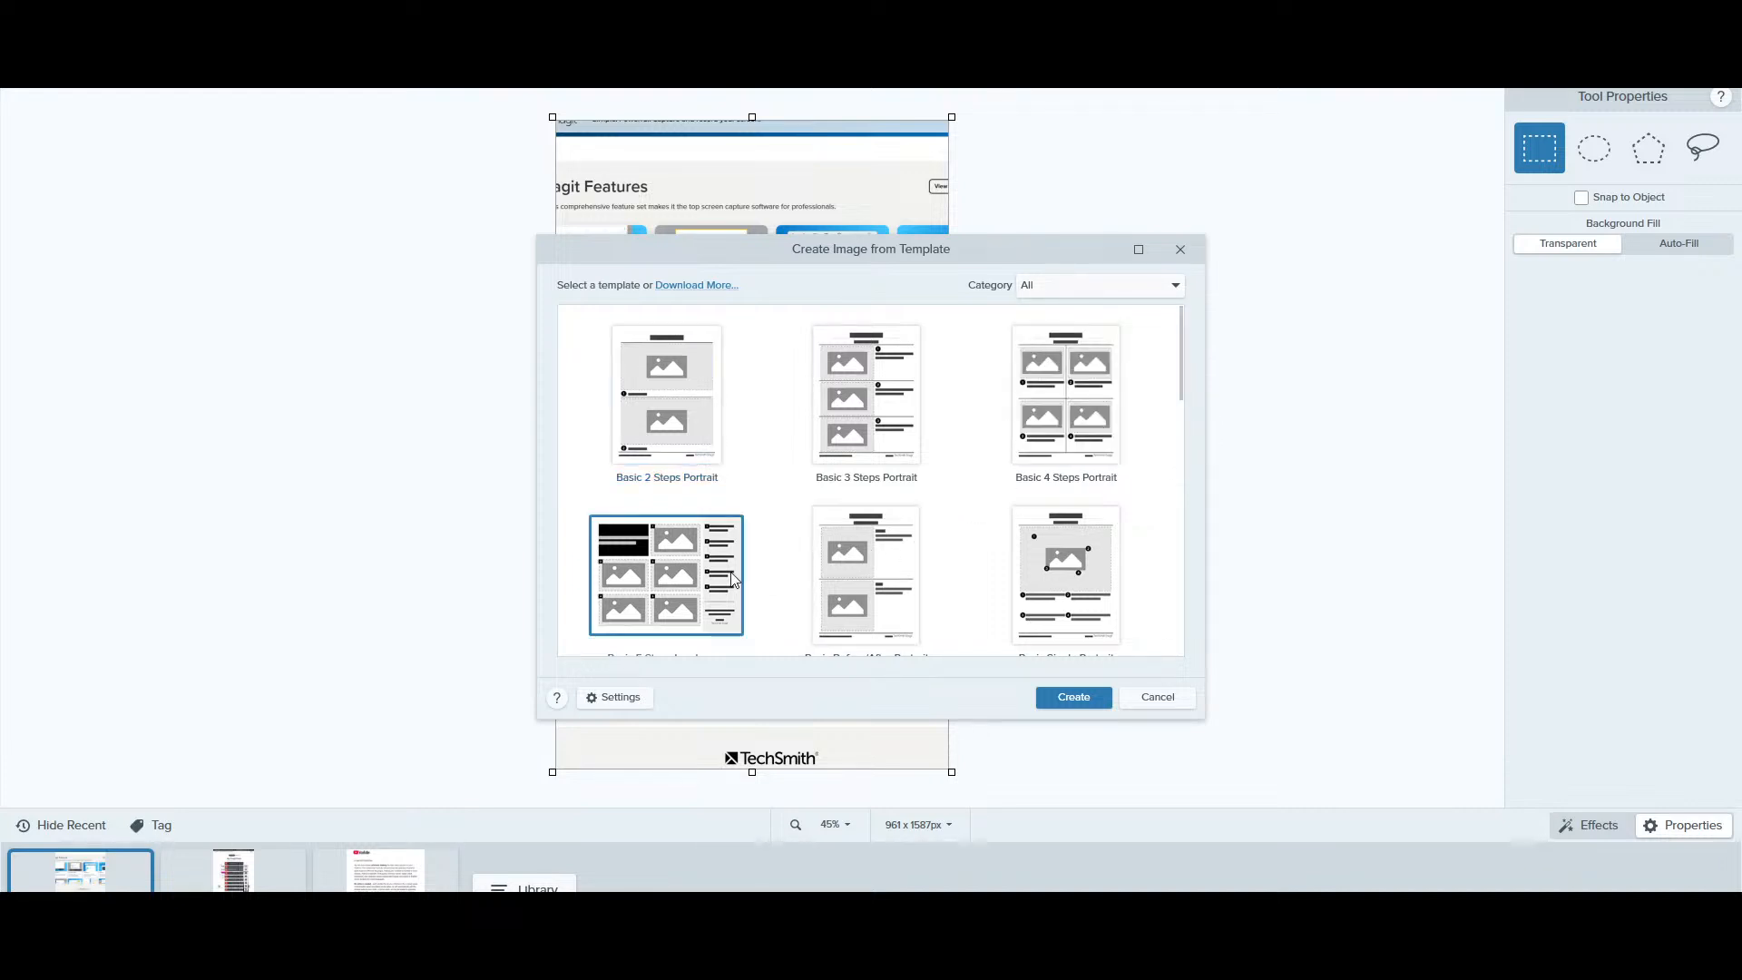
click(1080, 698)
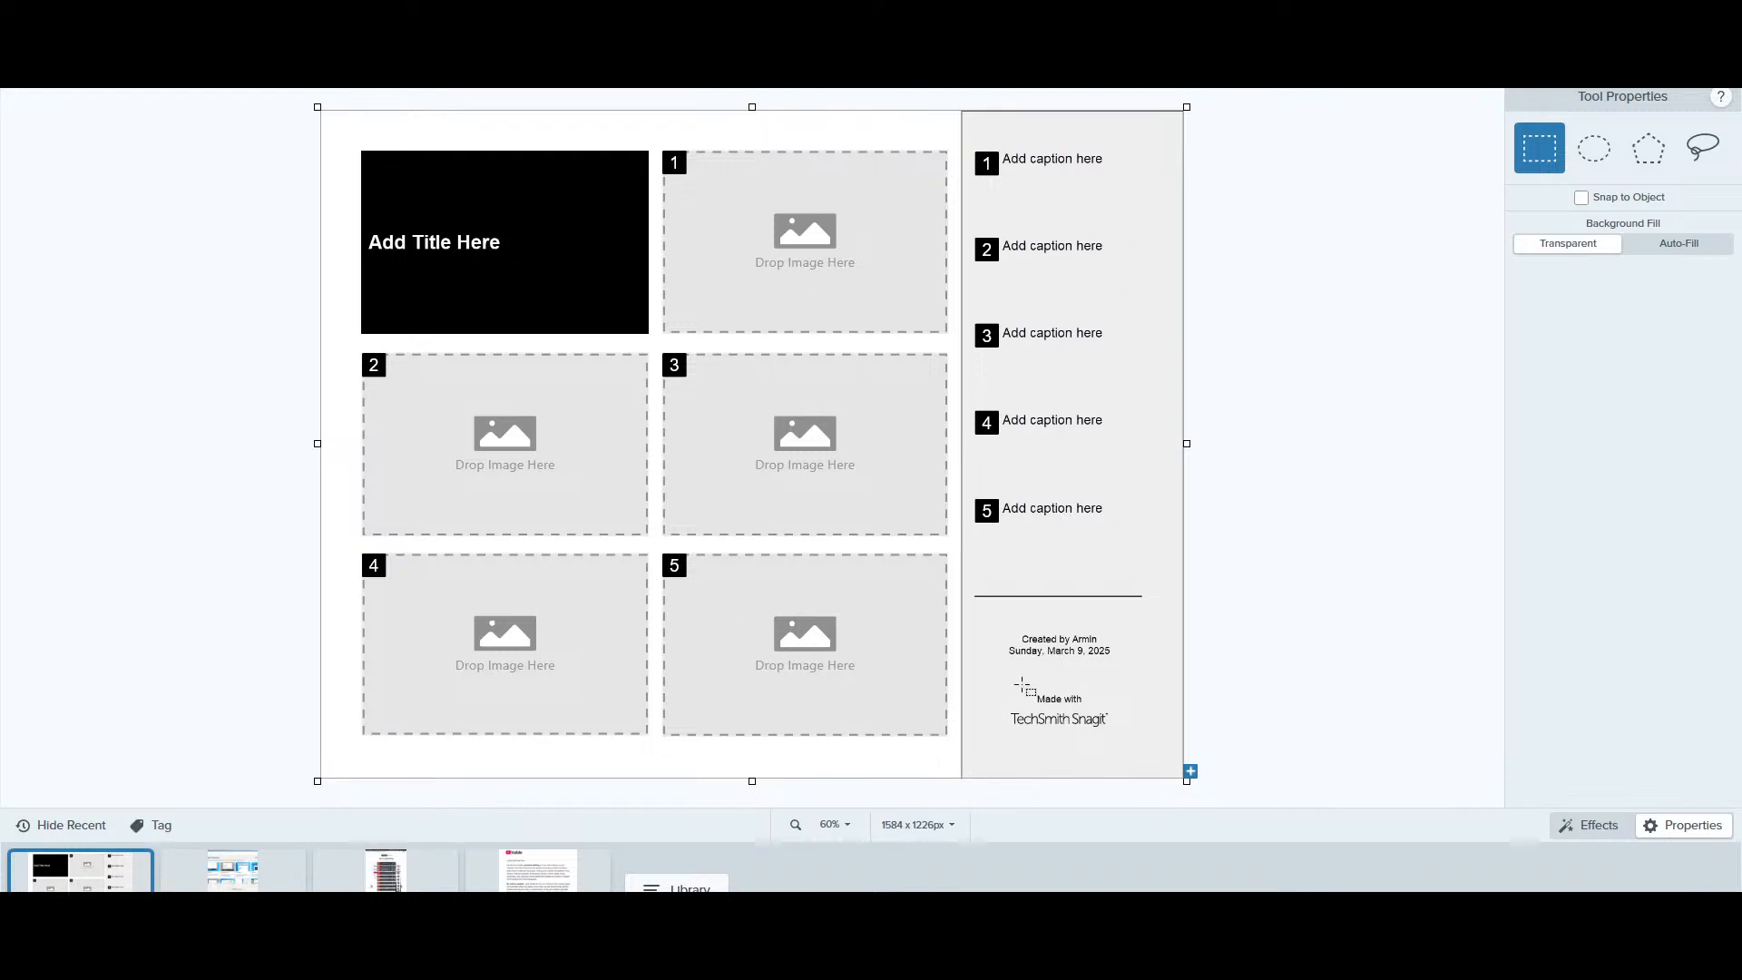
Check that the template's caption boxes 5 through 1 and the number 1 step marker can each be selected
click(1067, 717)
click(1049, 506)
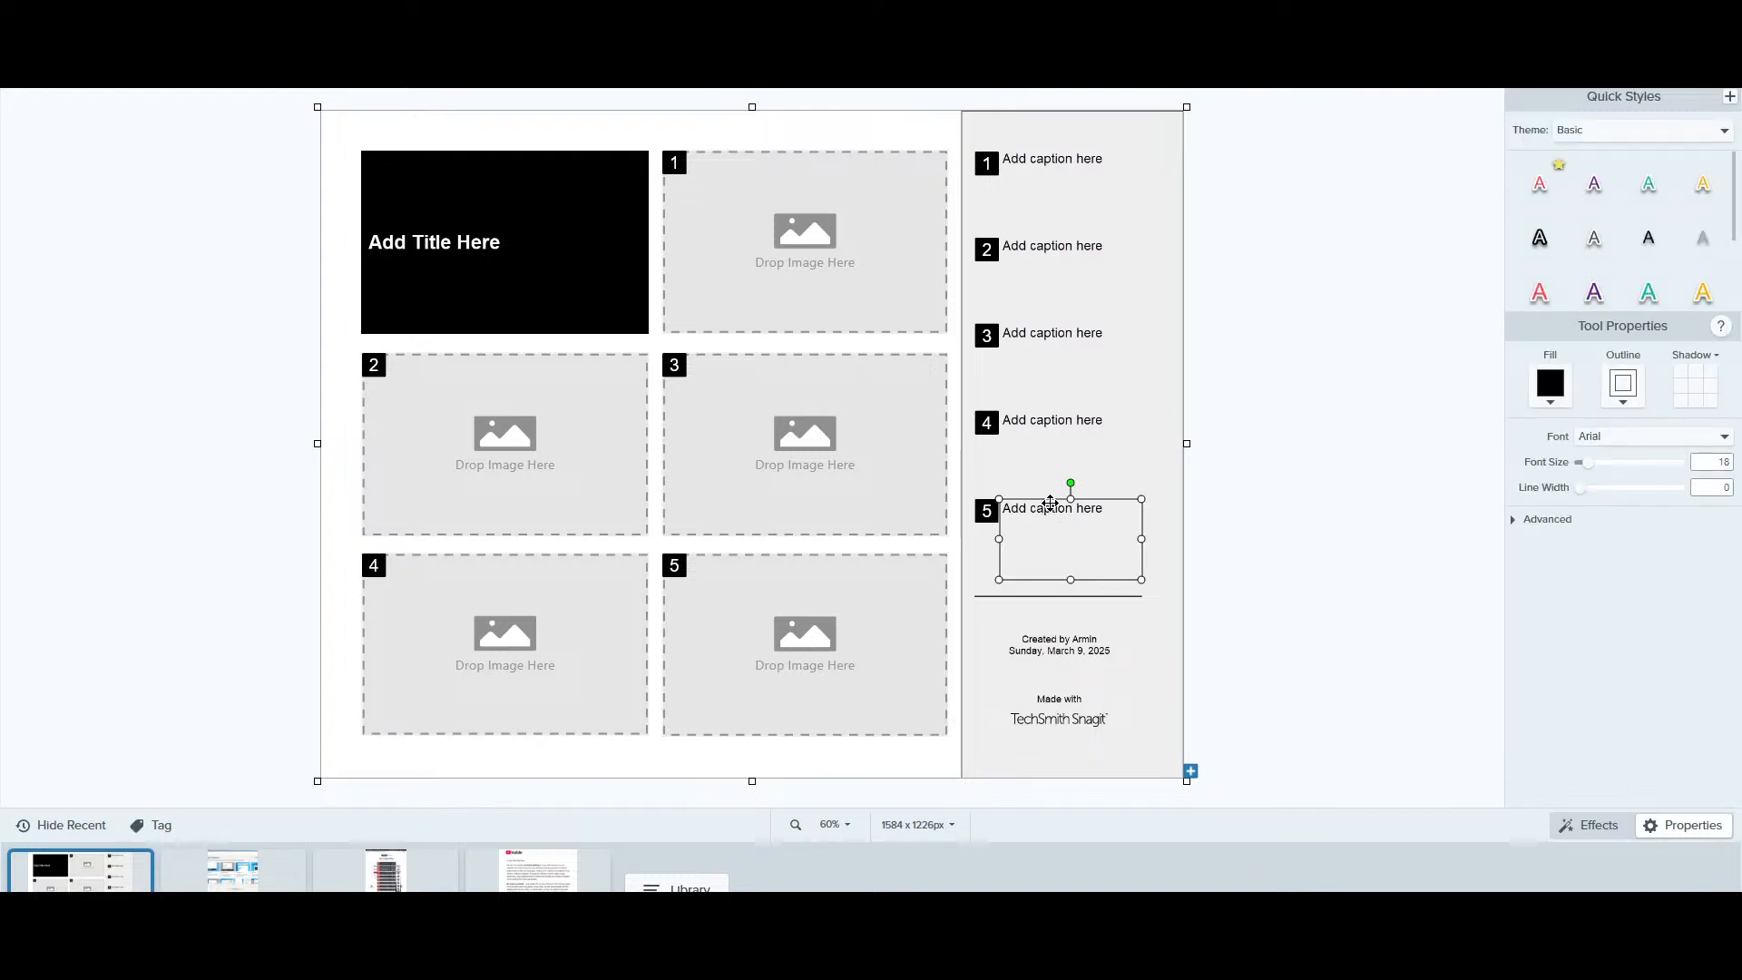
click(1044, 421)
click(1045, 335)
click(1047, 251)
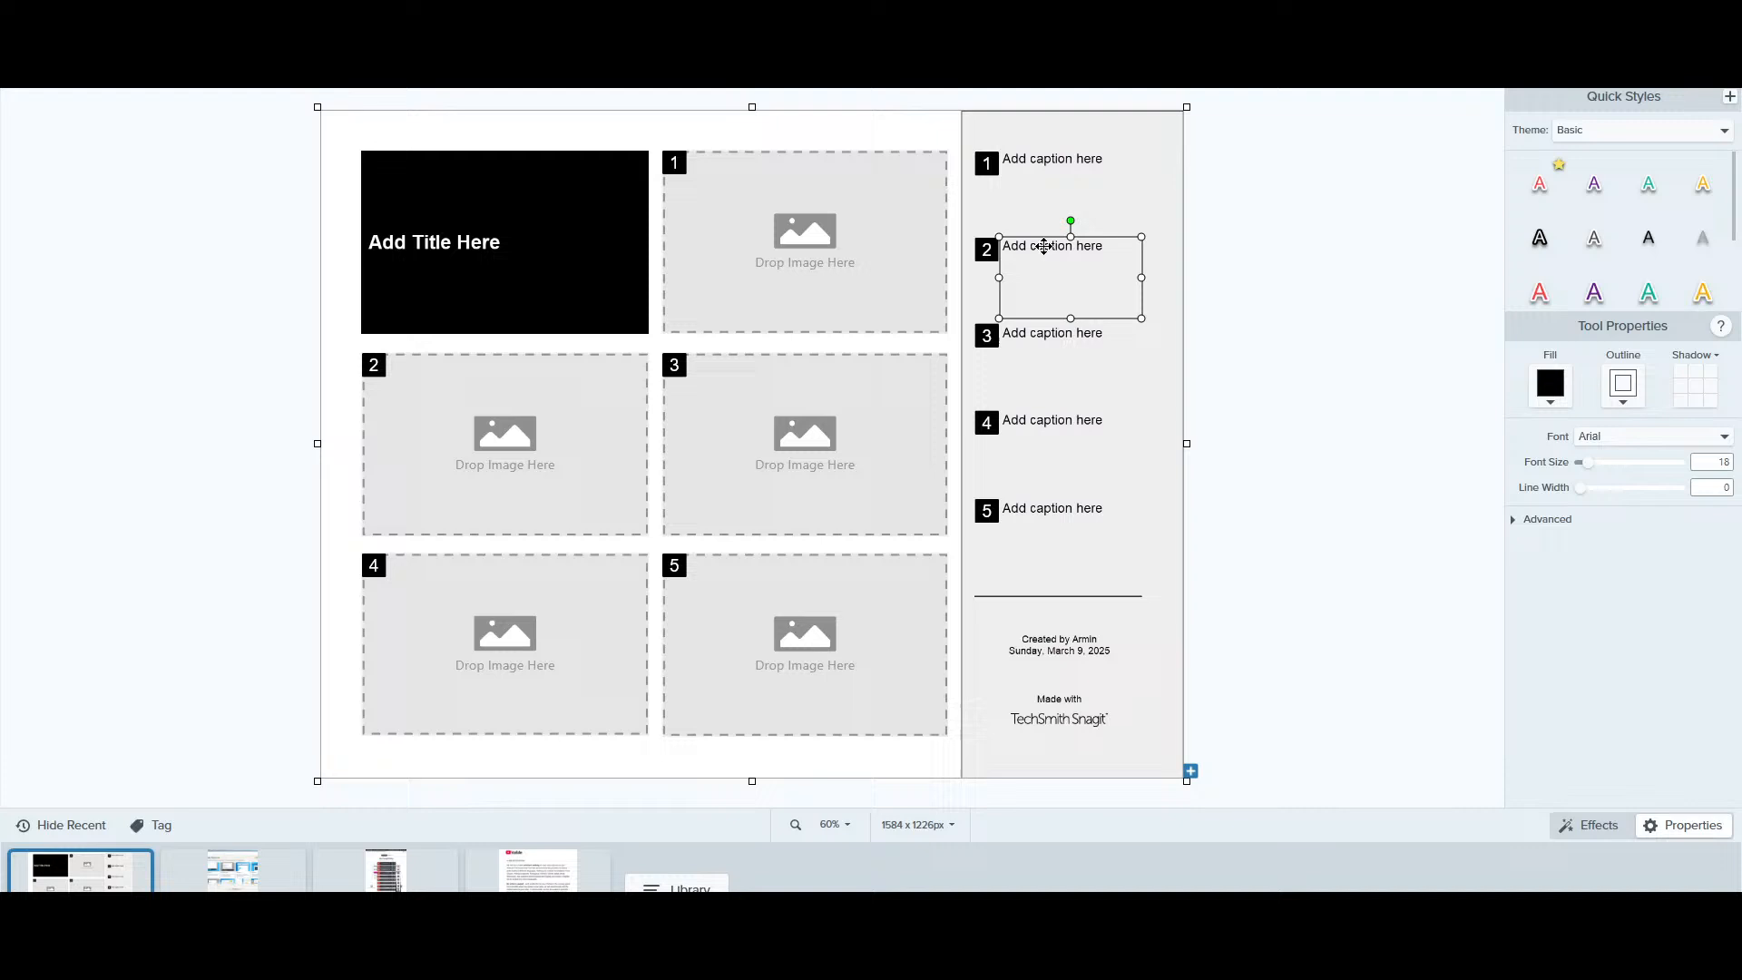
click(1047, 165)
click(987, 164)
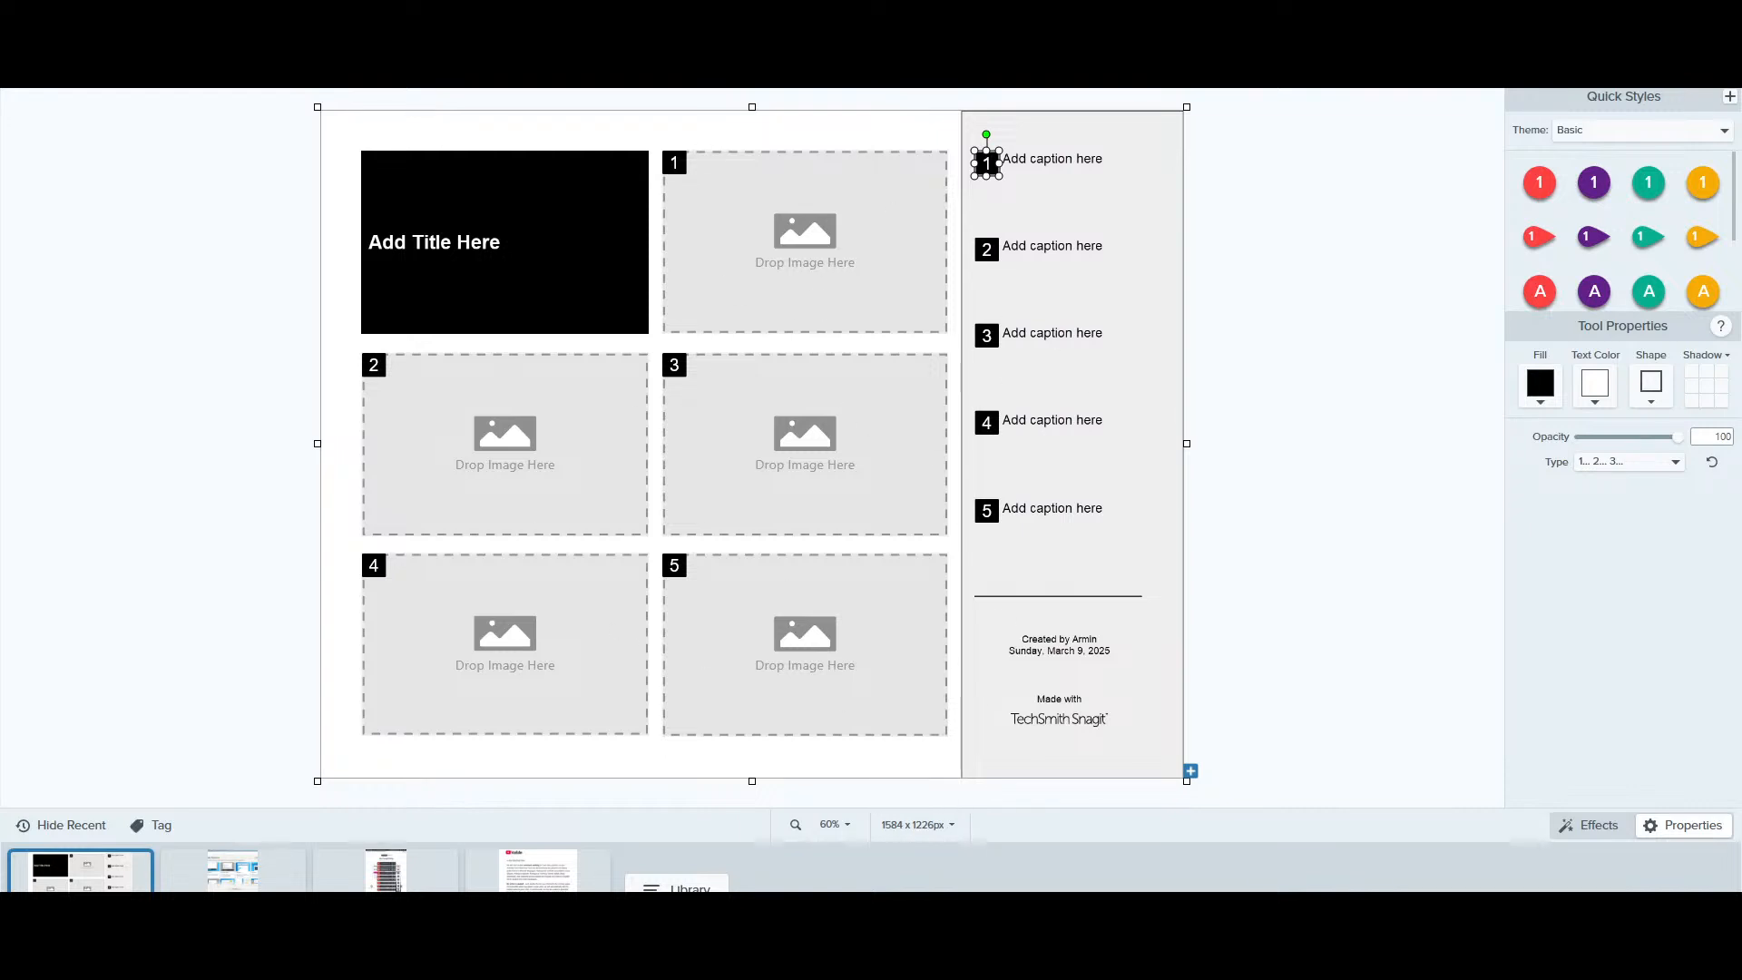
Check the creation options for an image from a template and a video from images
click(204, 61)
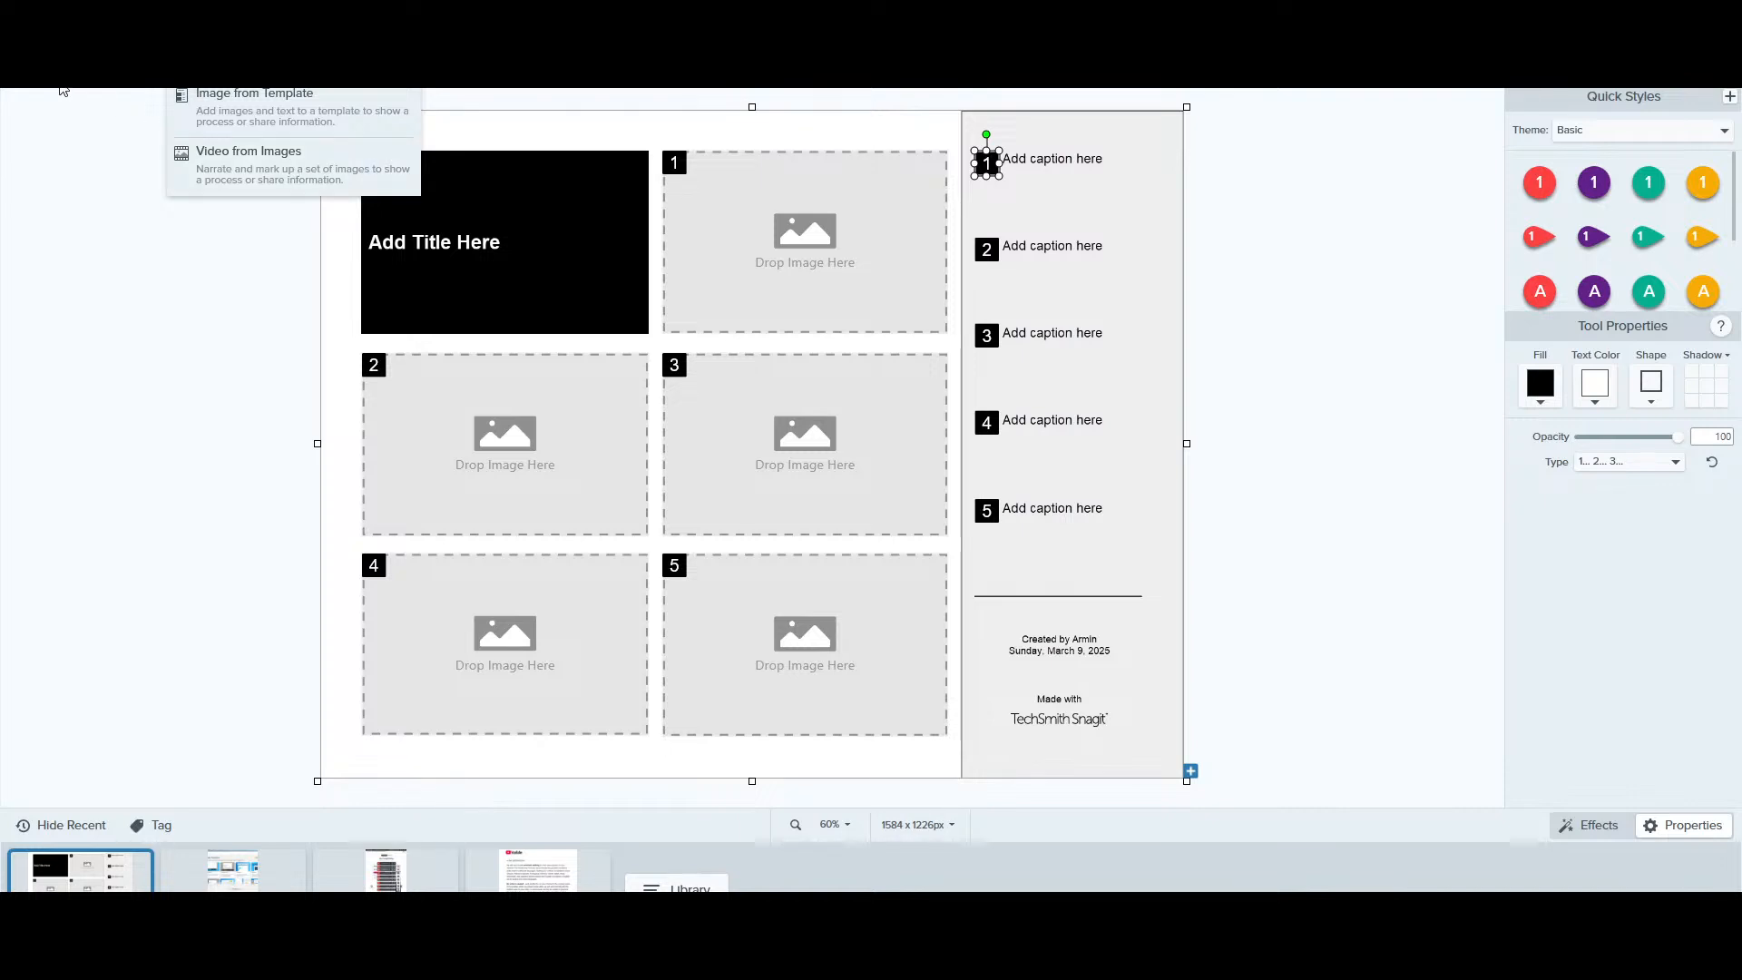
click(151, 263)
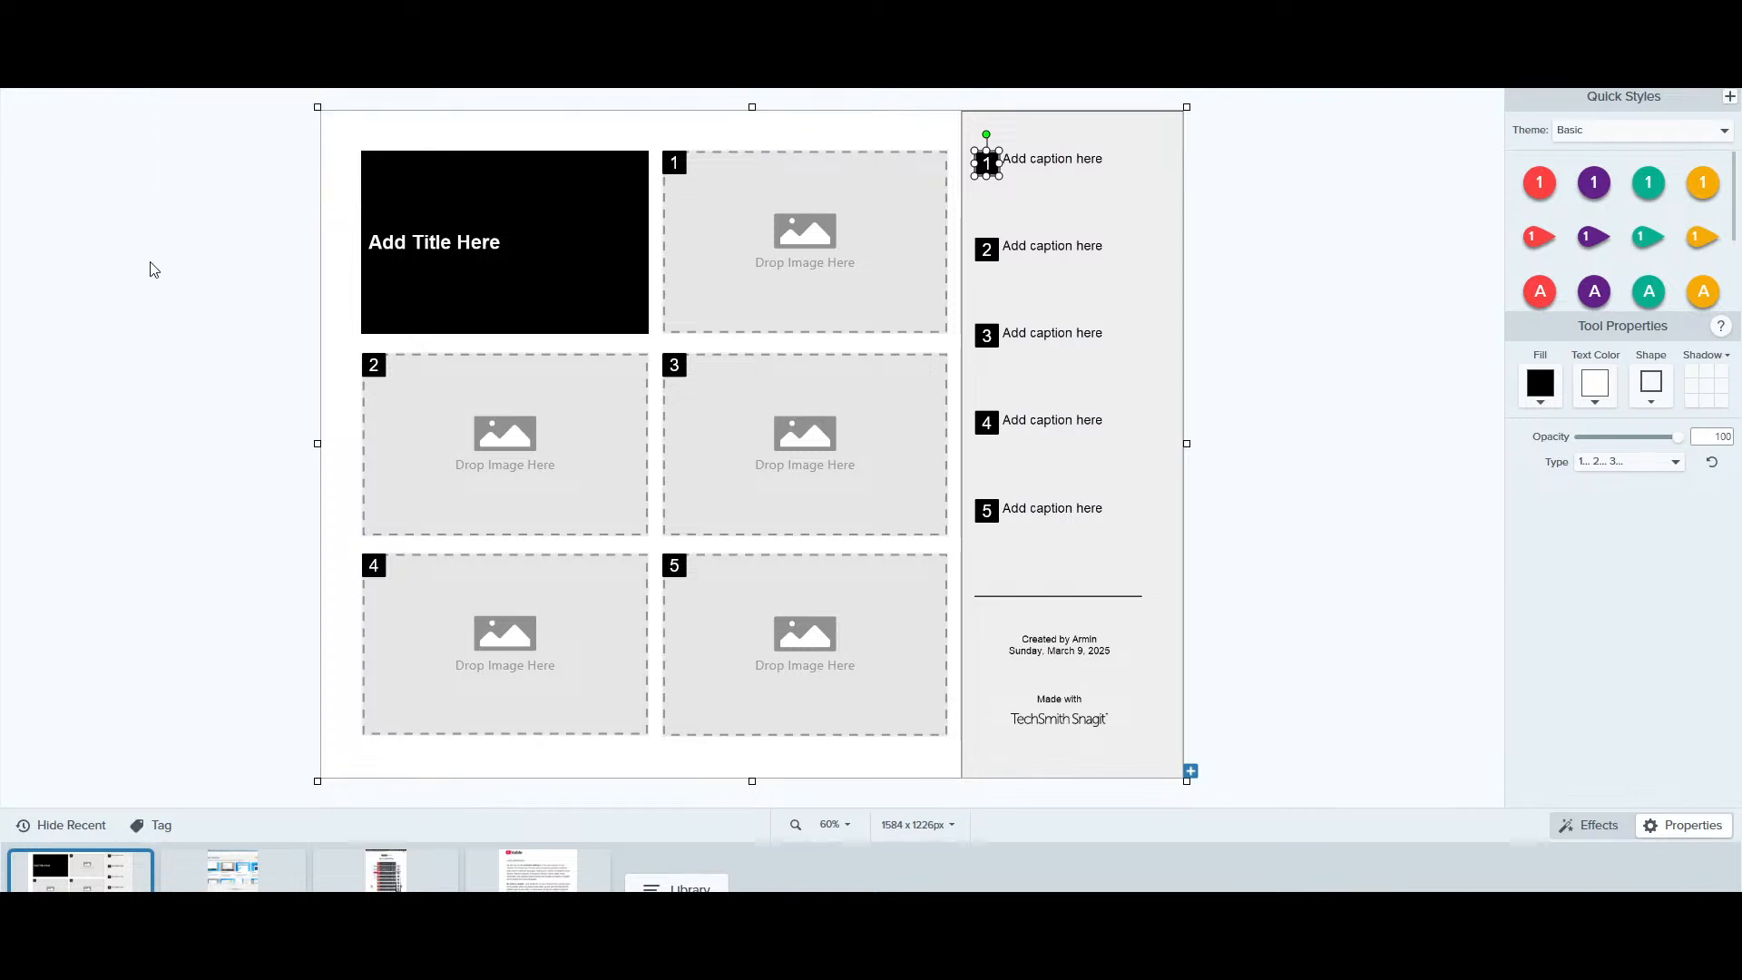
click(89, 91)
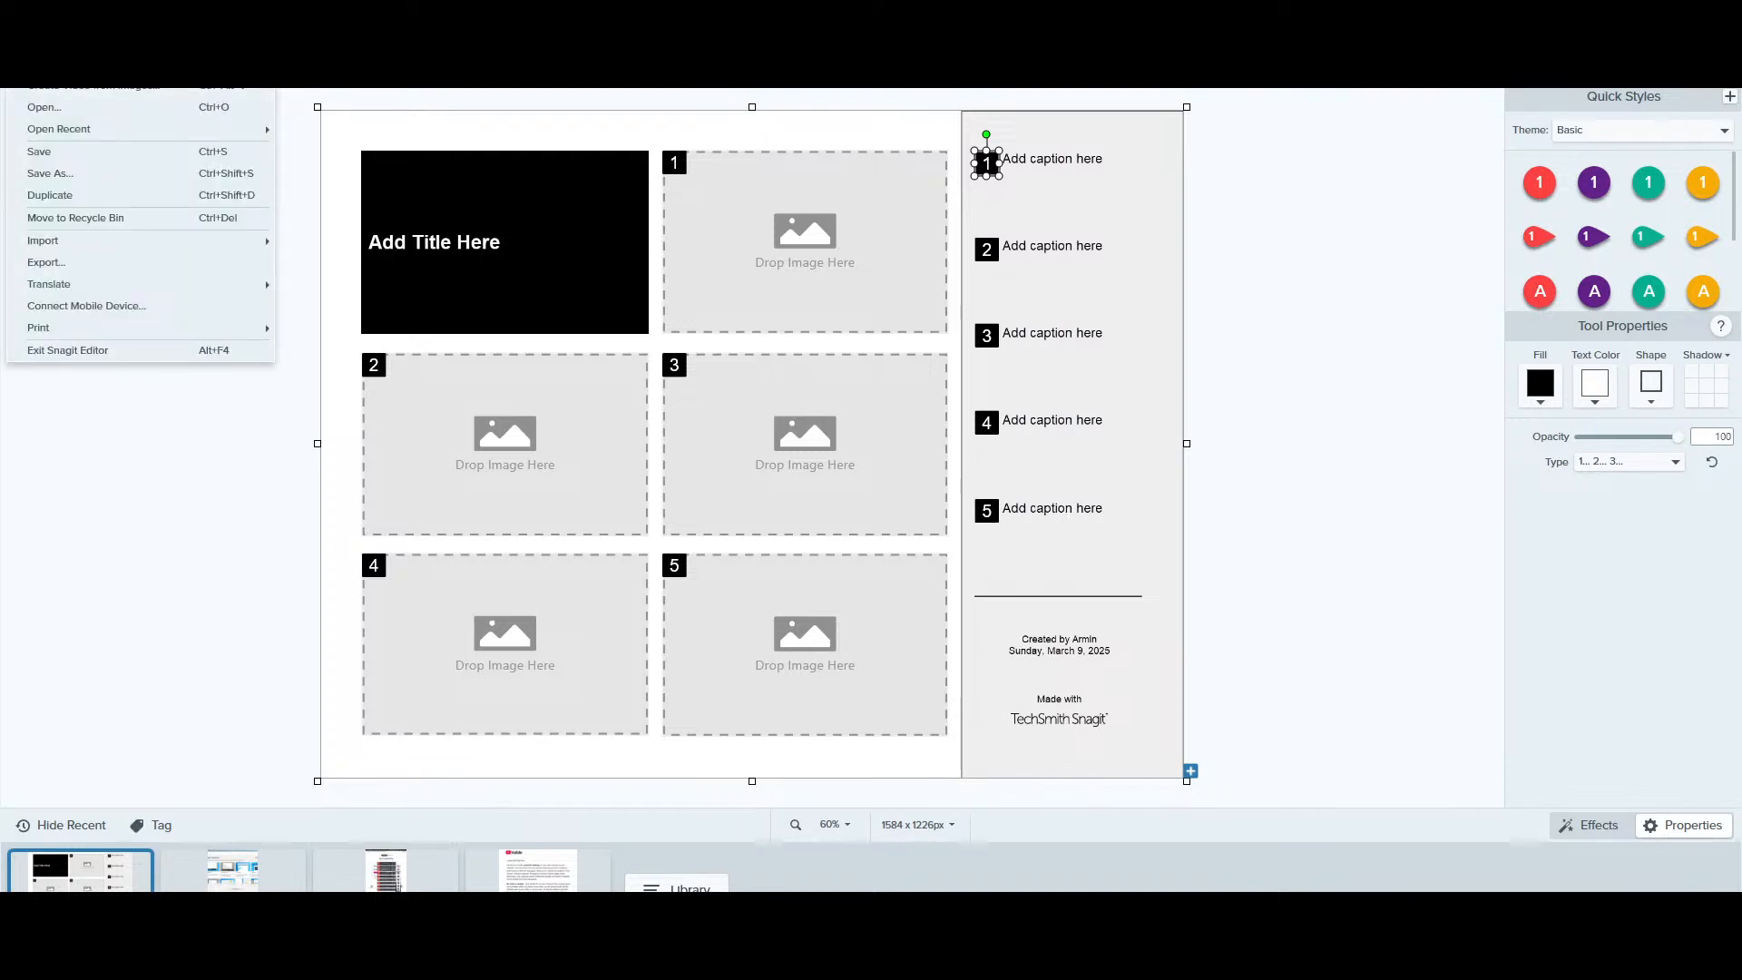
click(132, 88)
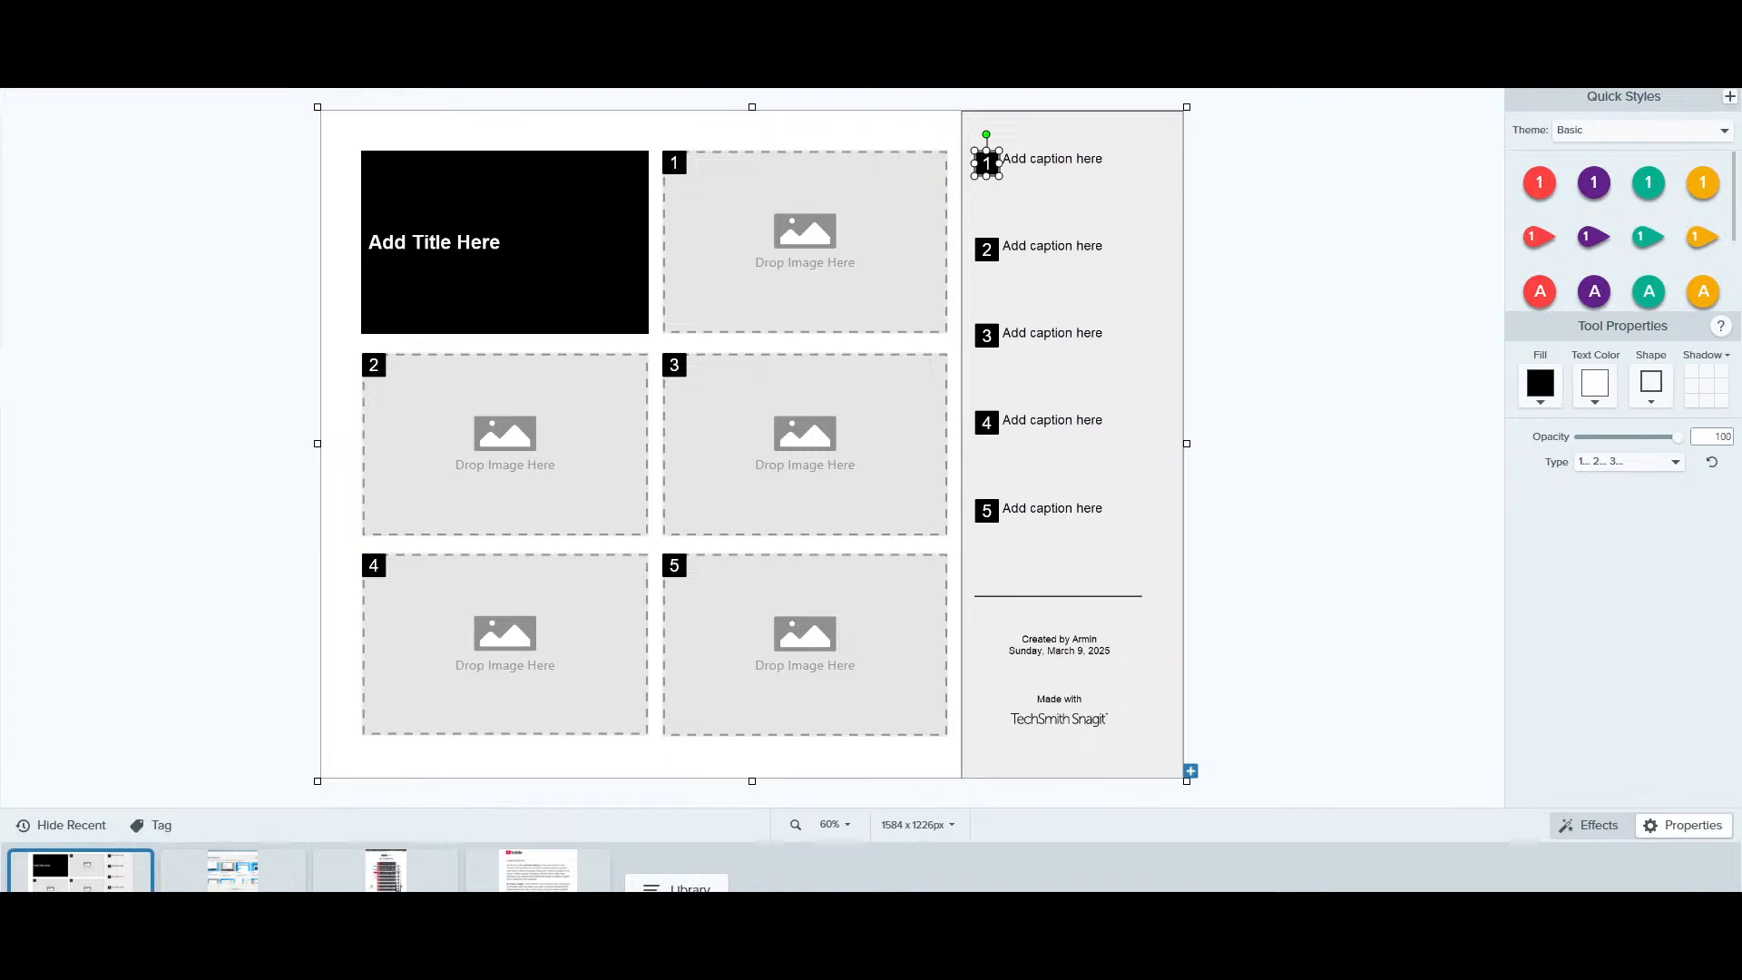
click(238, 88)
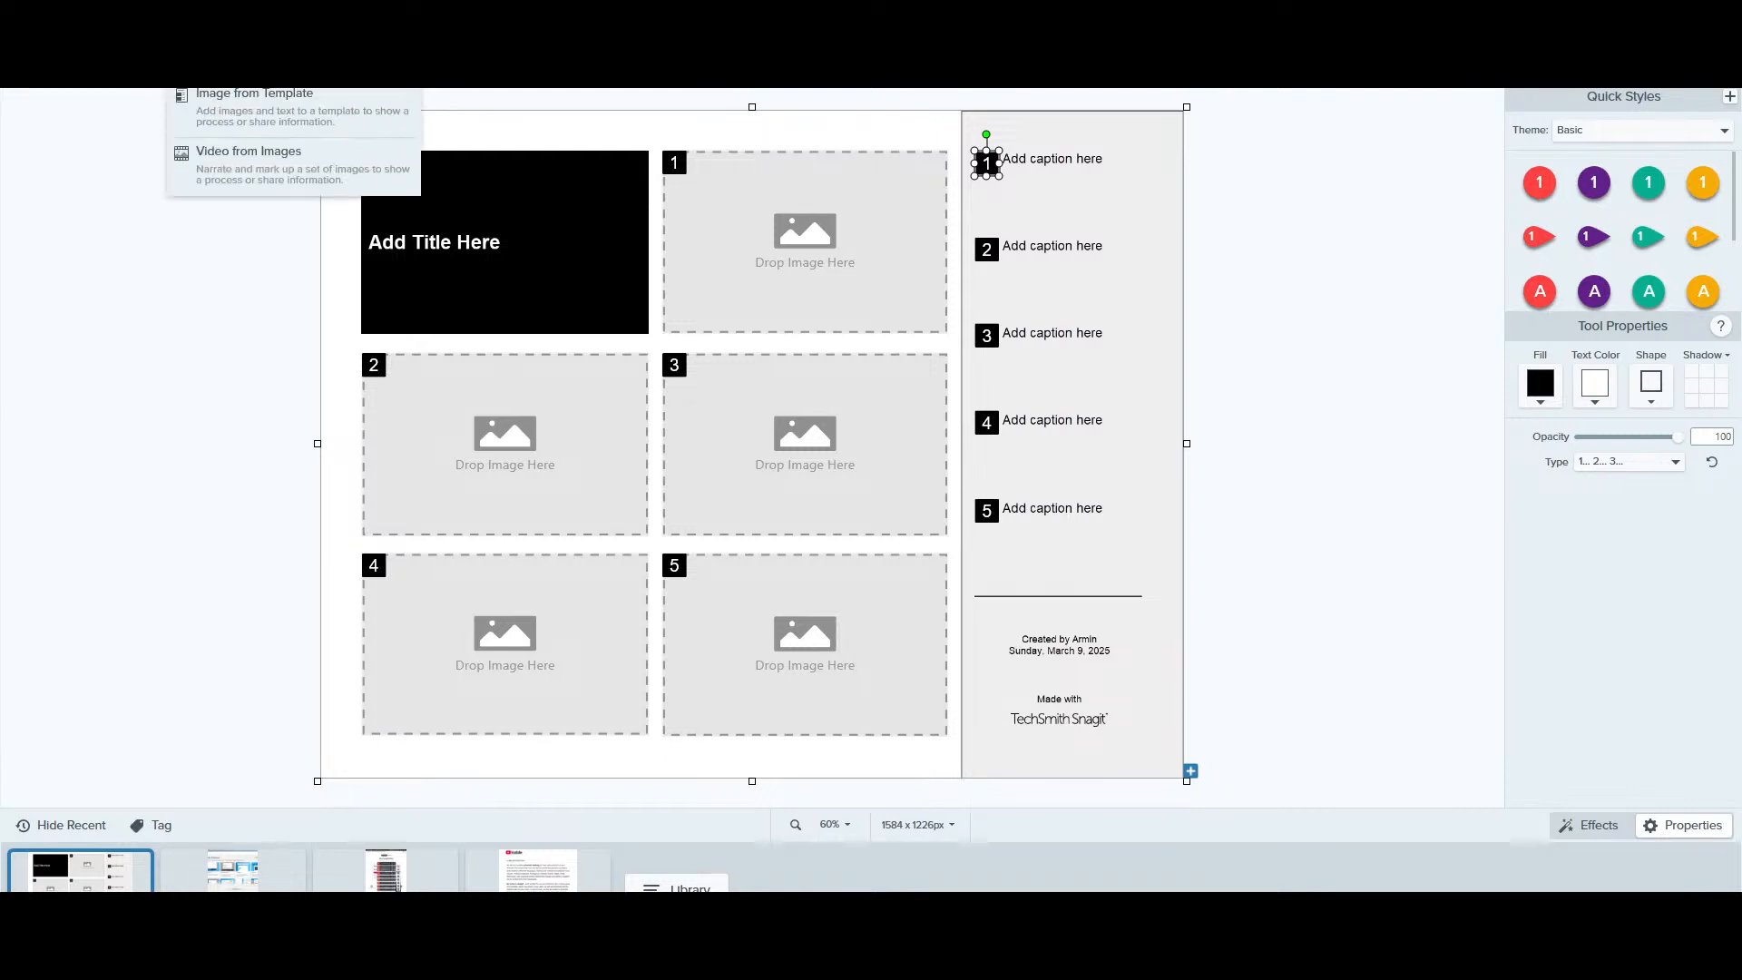
click(245, 88)
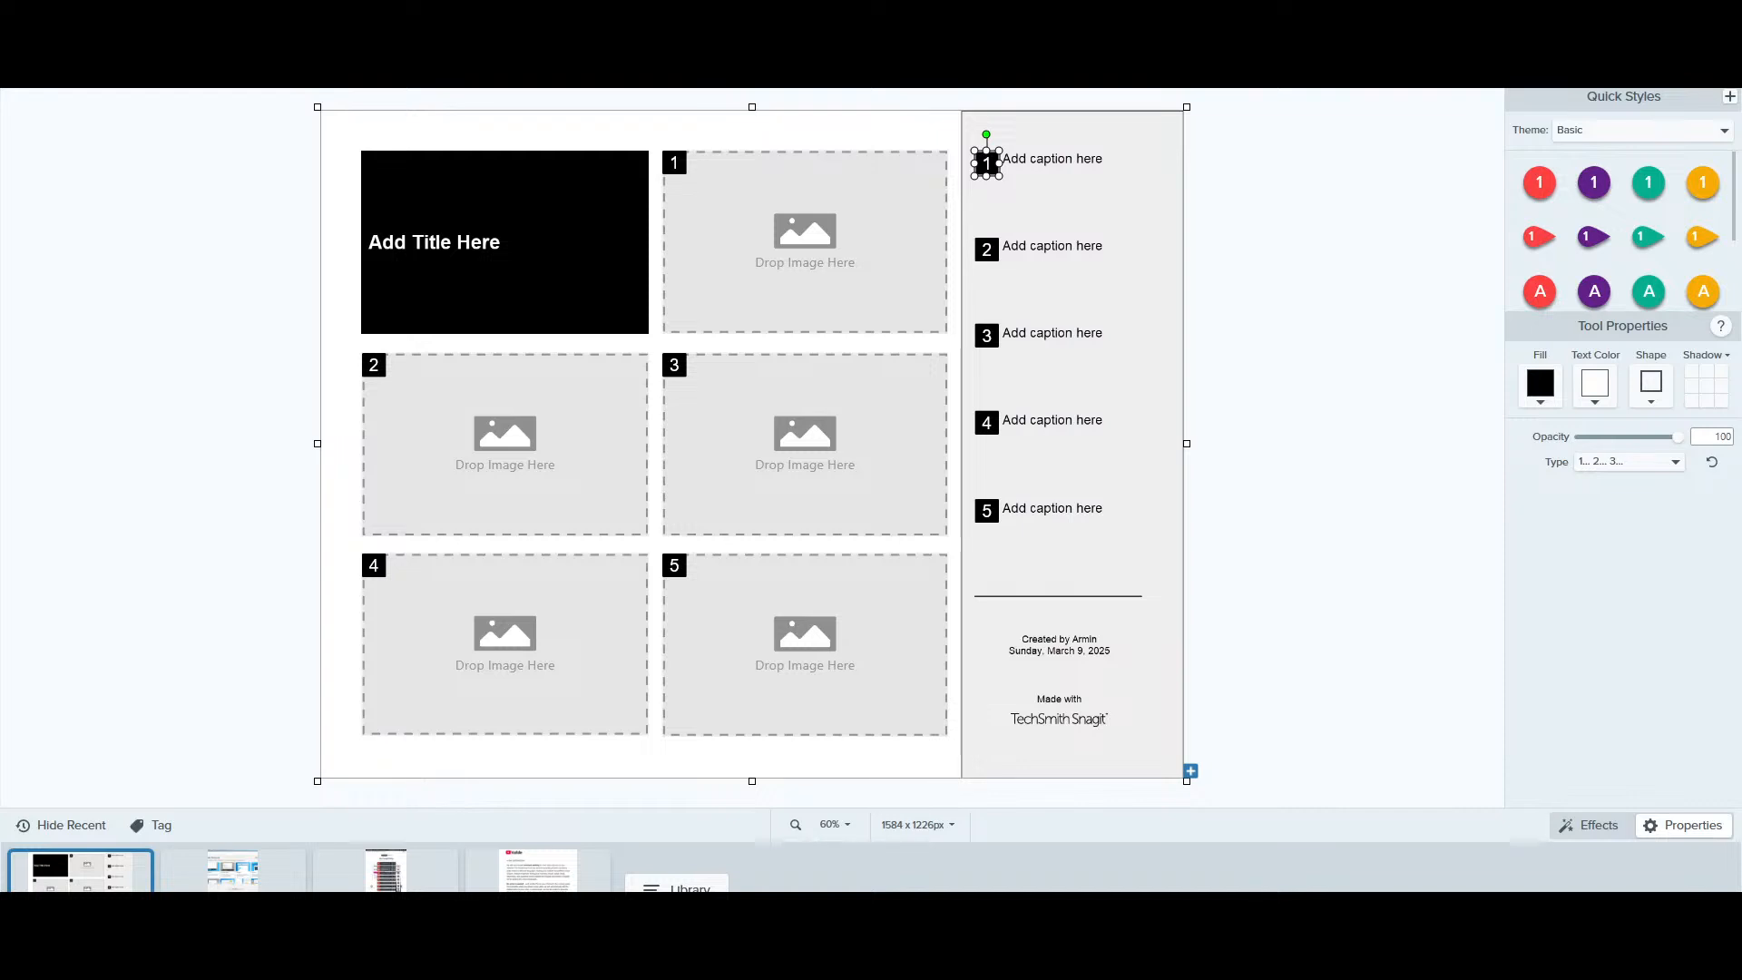
Review the file commands, including import, export, translate and print, and the image commands with their list of drawing tools
click(20, 13)
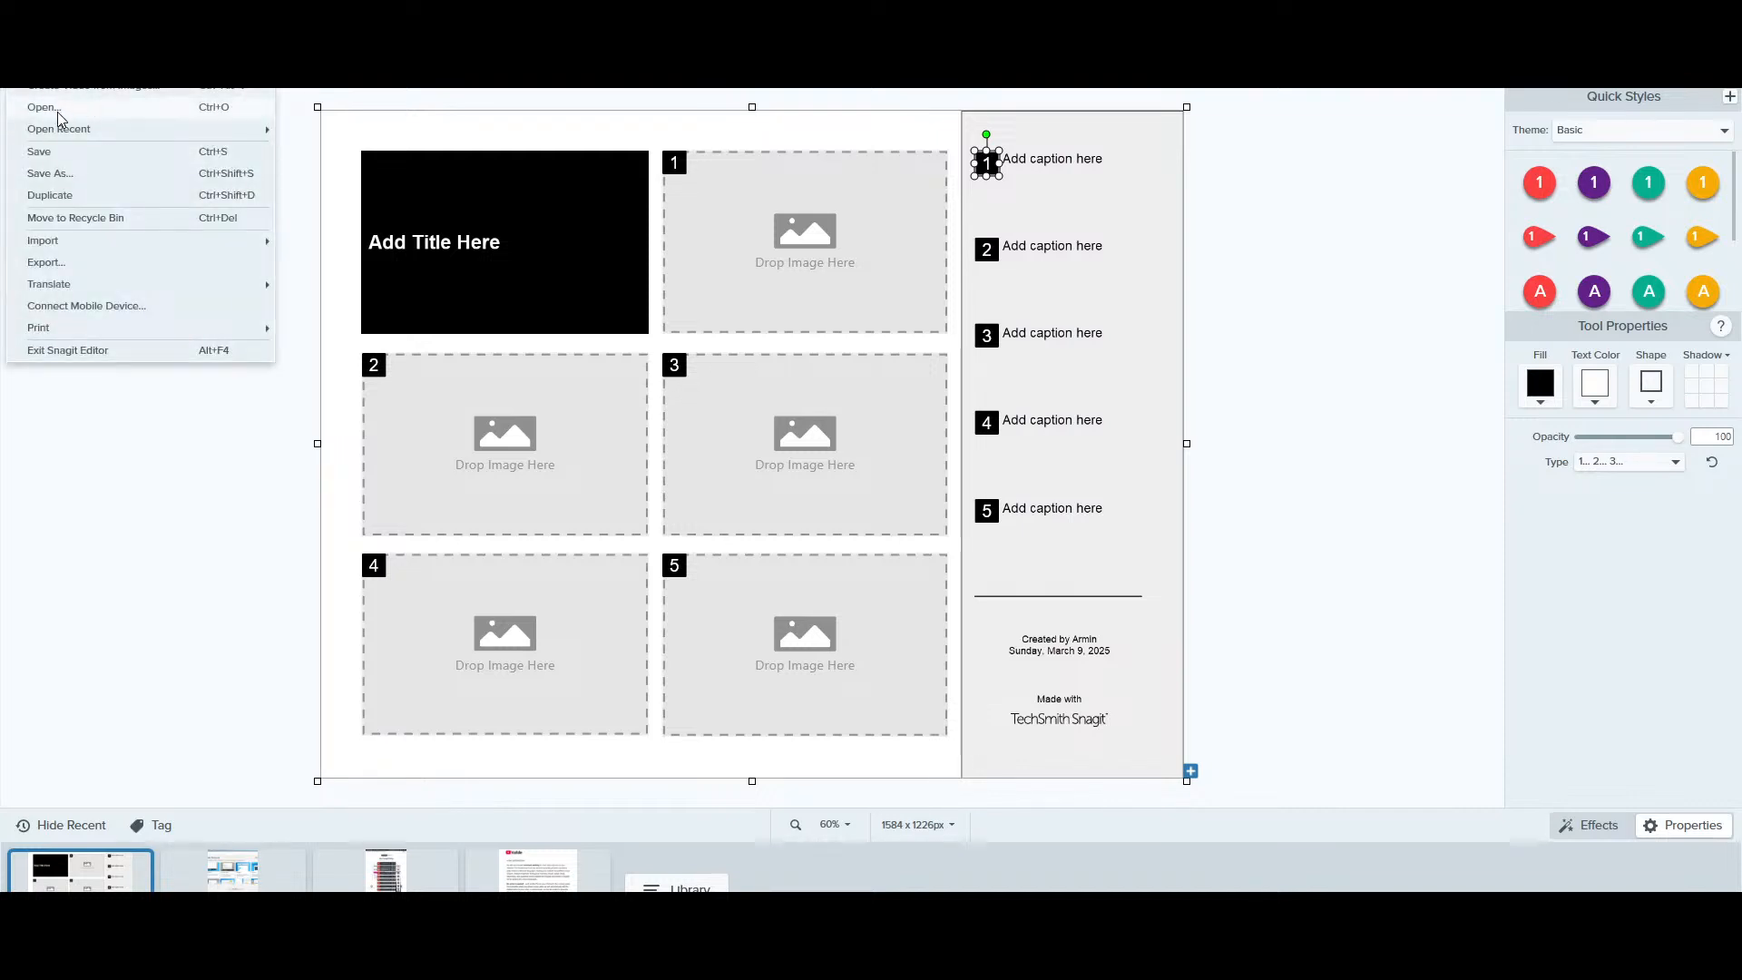
mouse_move(62, 136)
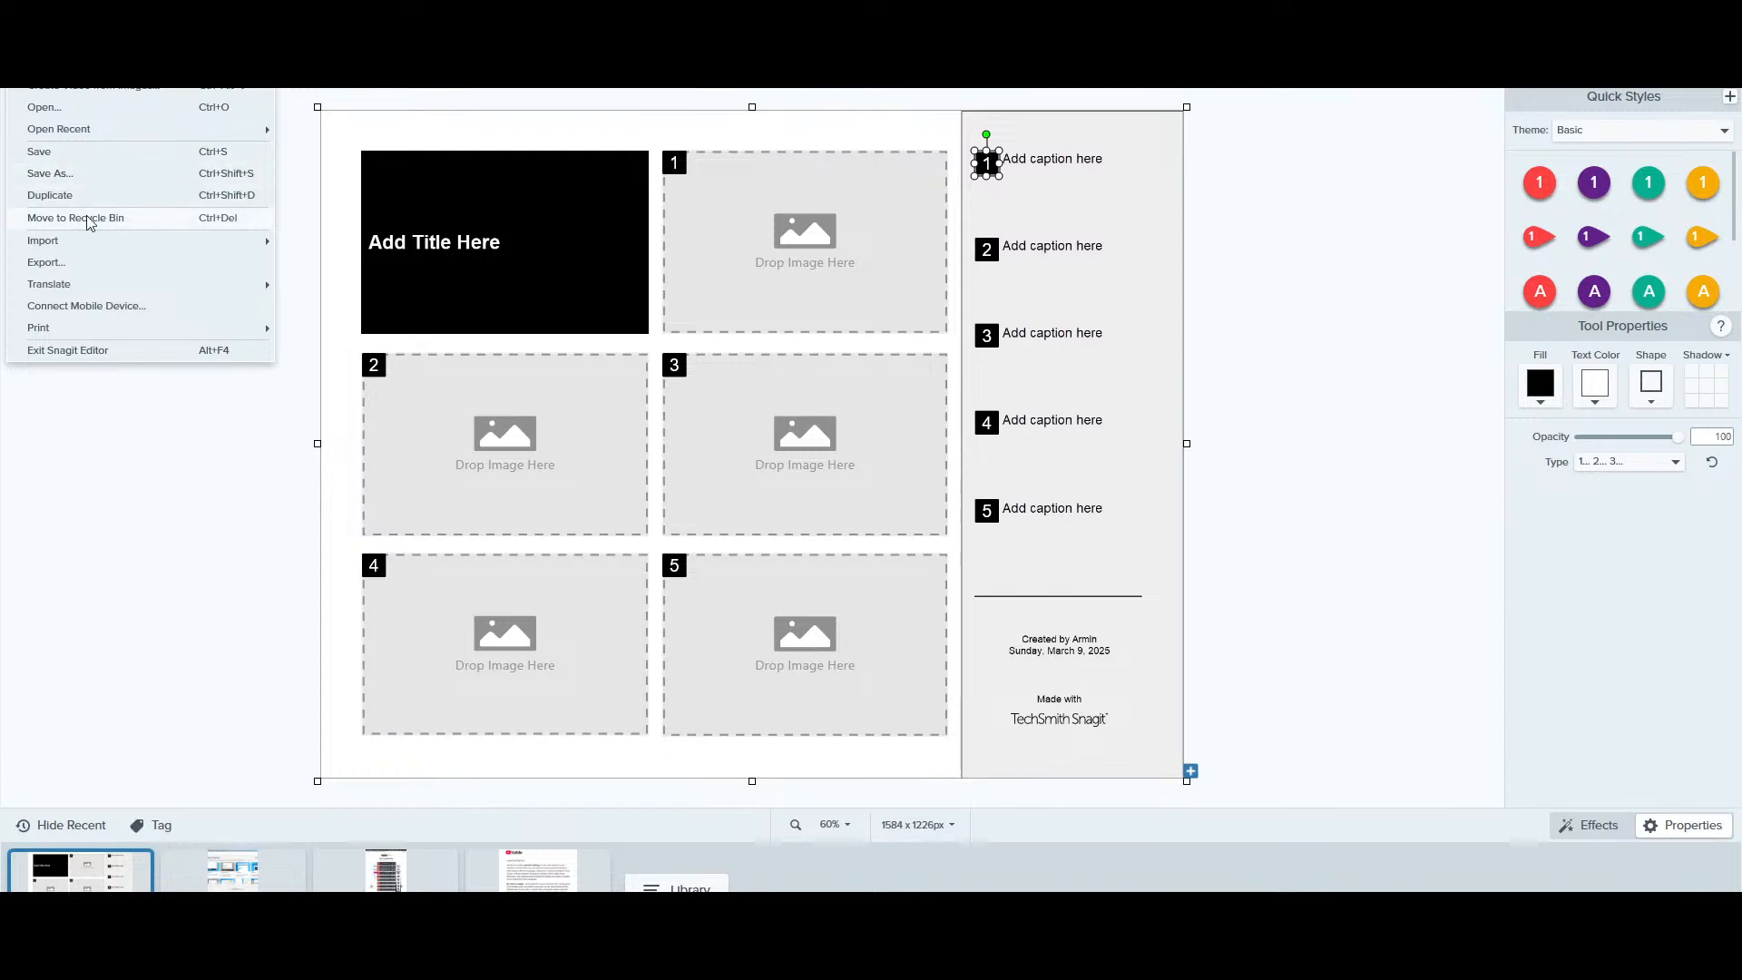
mouse_move(89, 248)
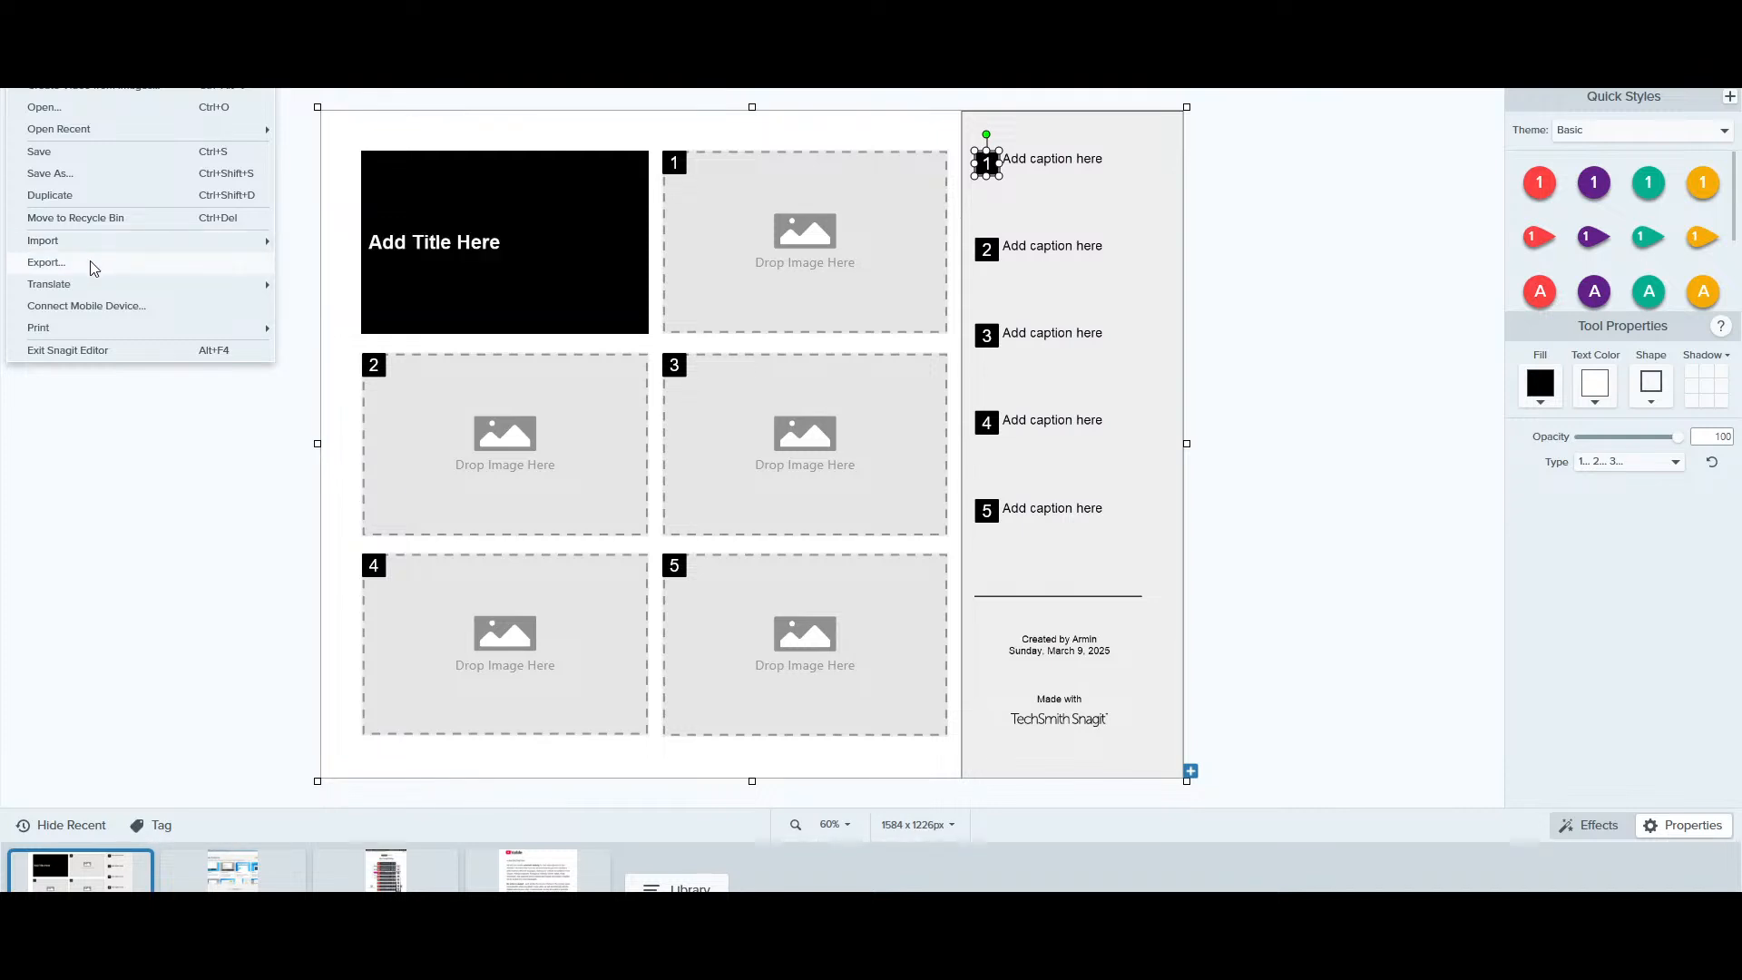
mouse_move(92, 292)
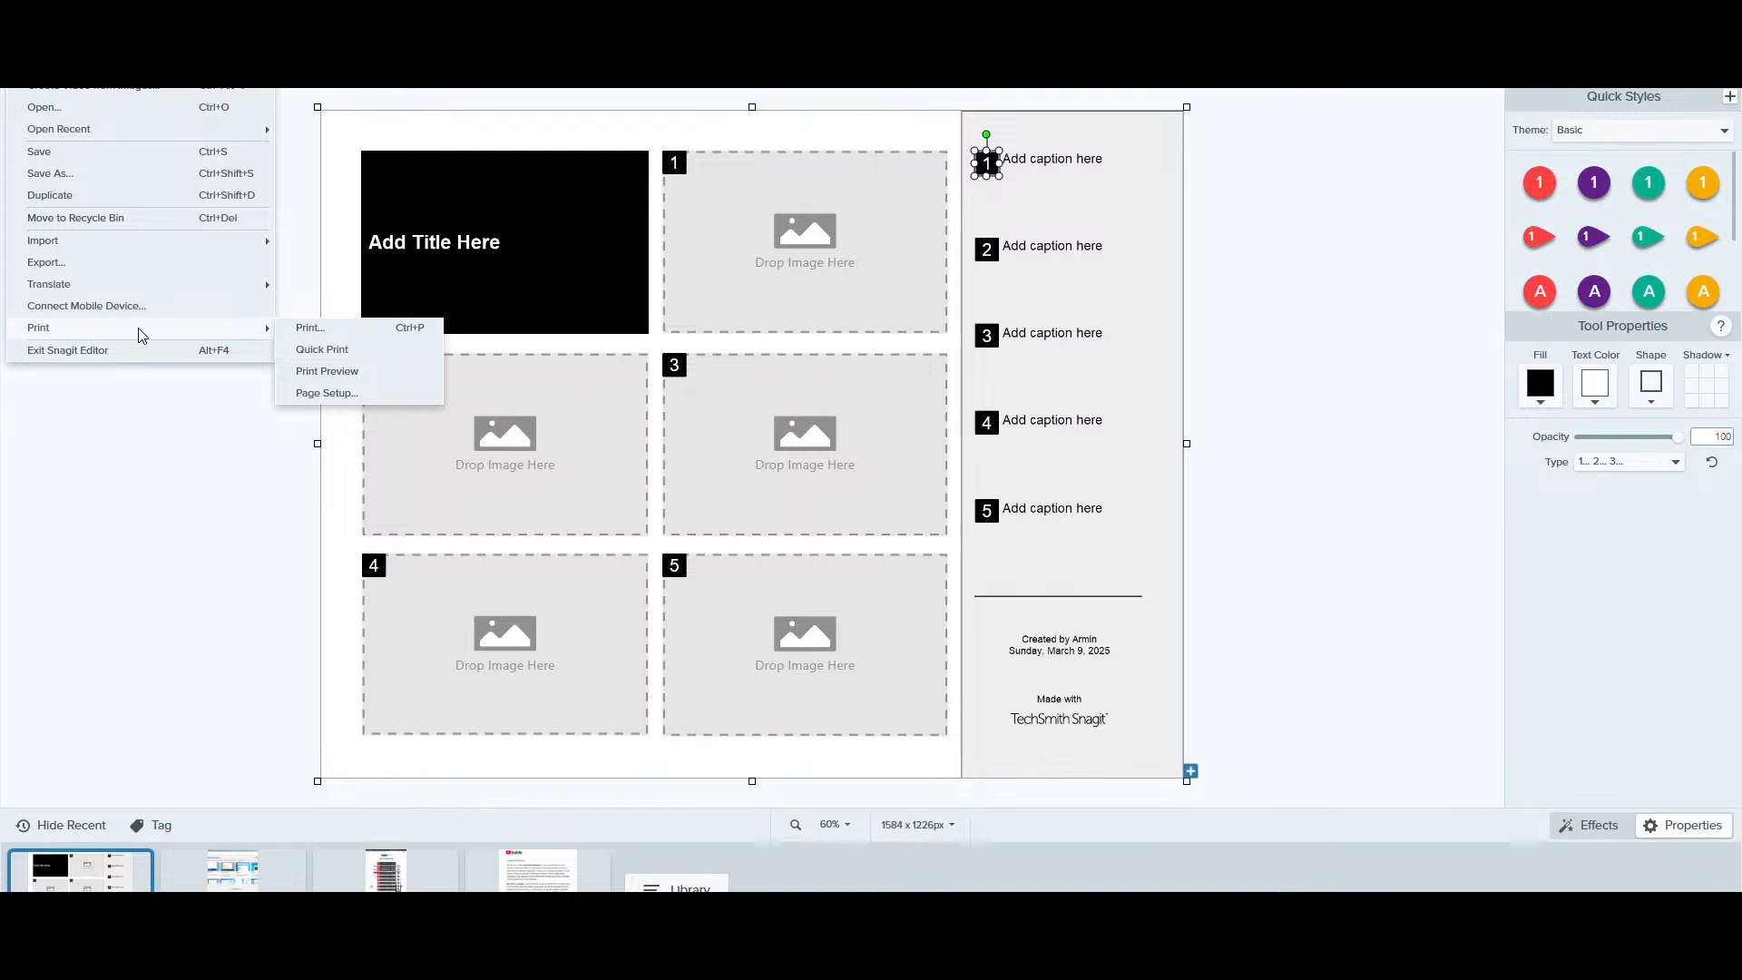
mouse_move(46, 21)
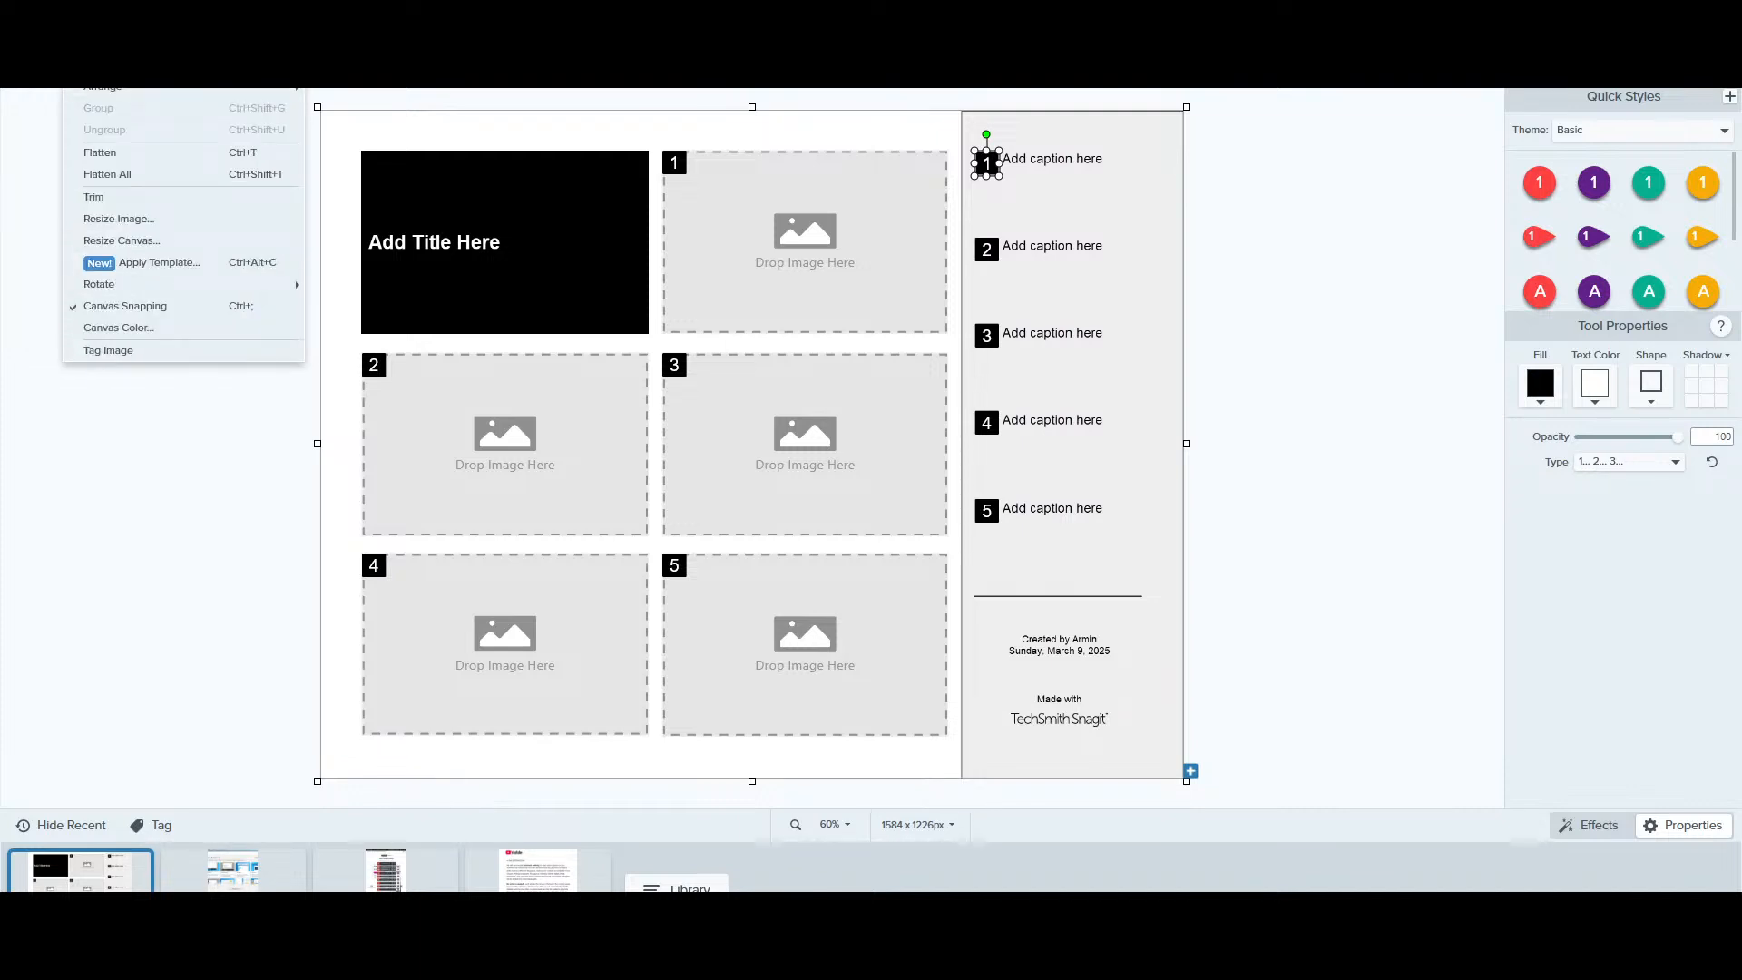
mouse_move(99, 64)
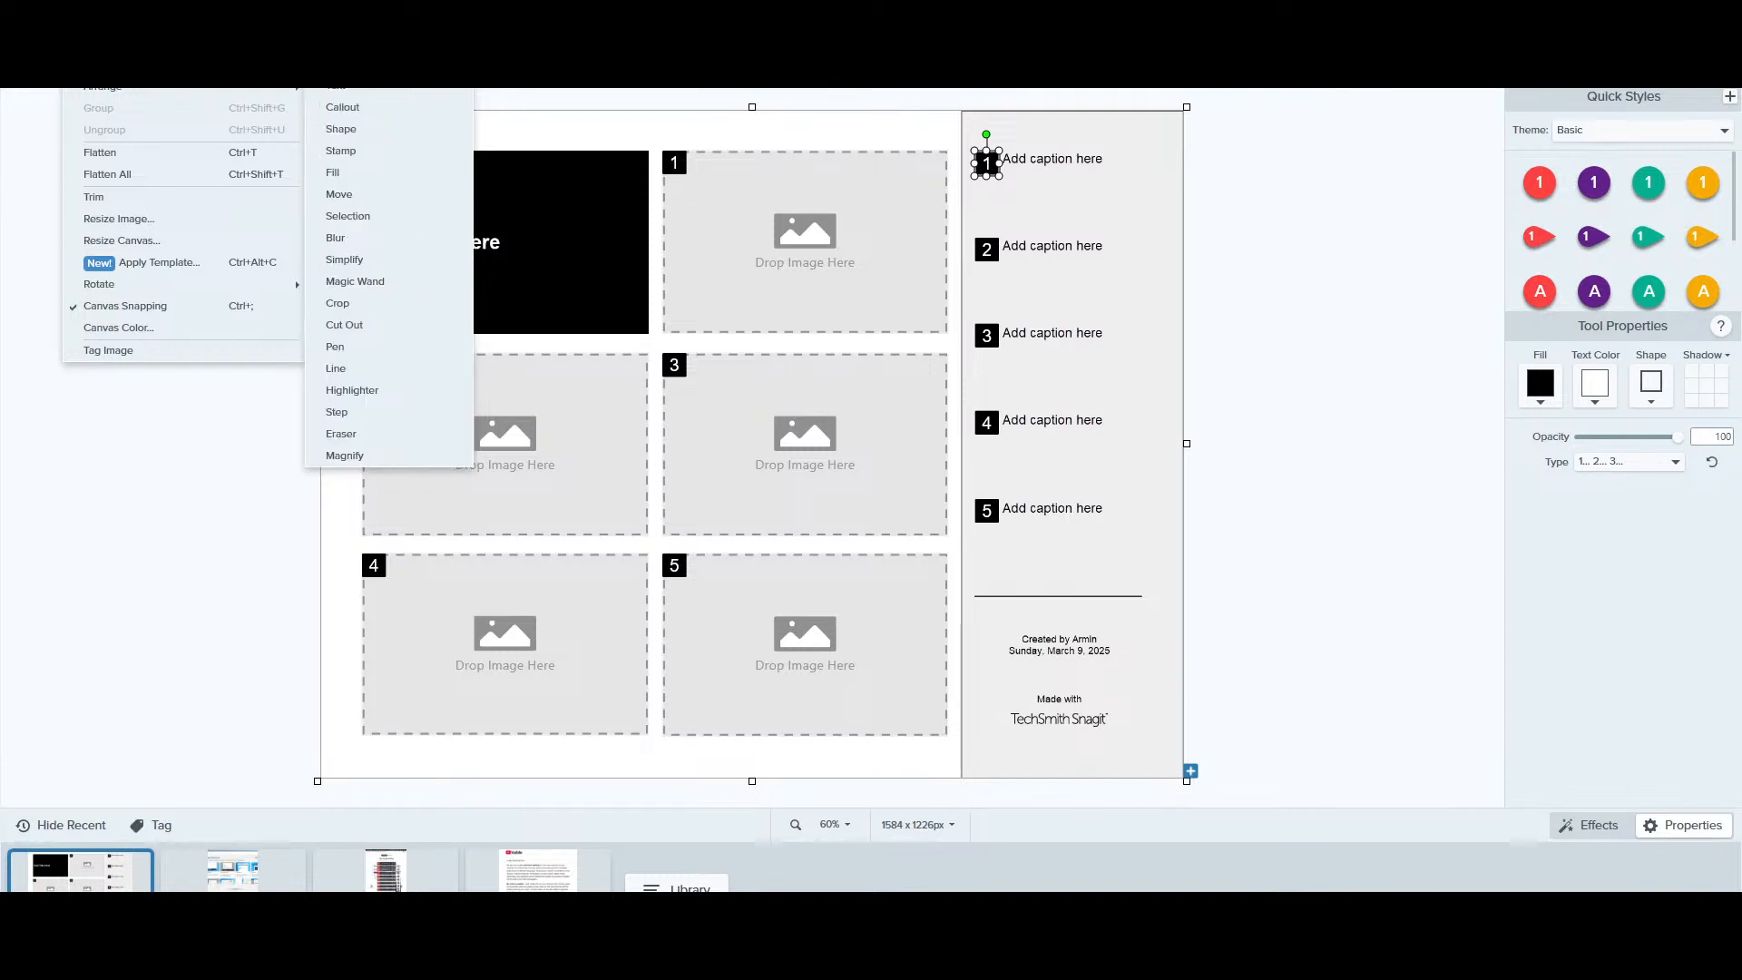
Share the template image to a new PowerPoint presentation and check the other share destinations, including SharePoint
mouse_move(118, 93)
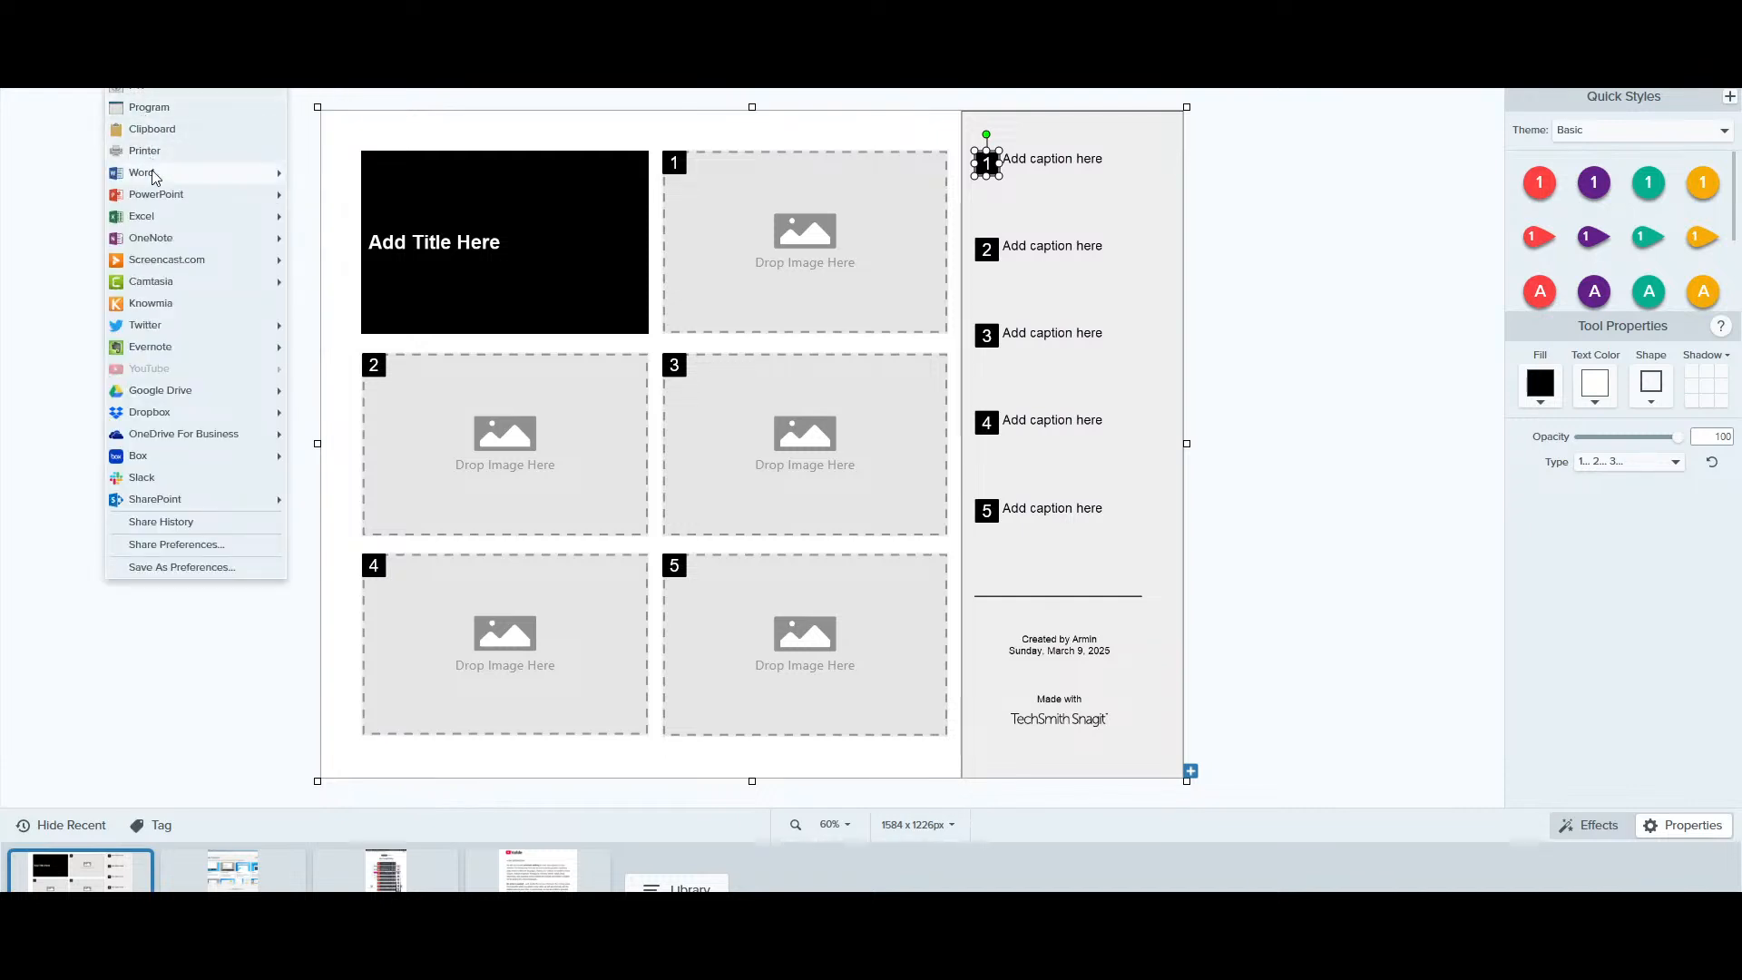
mouse_move(172, 203)
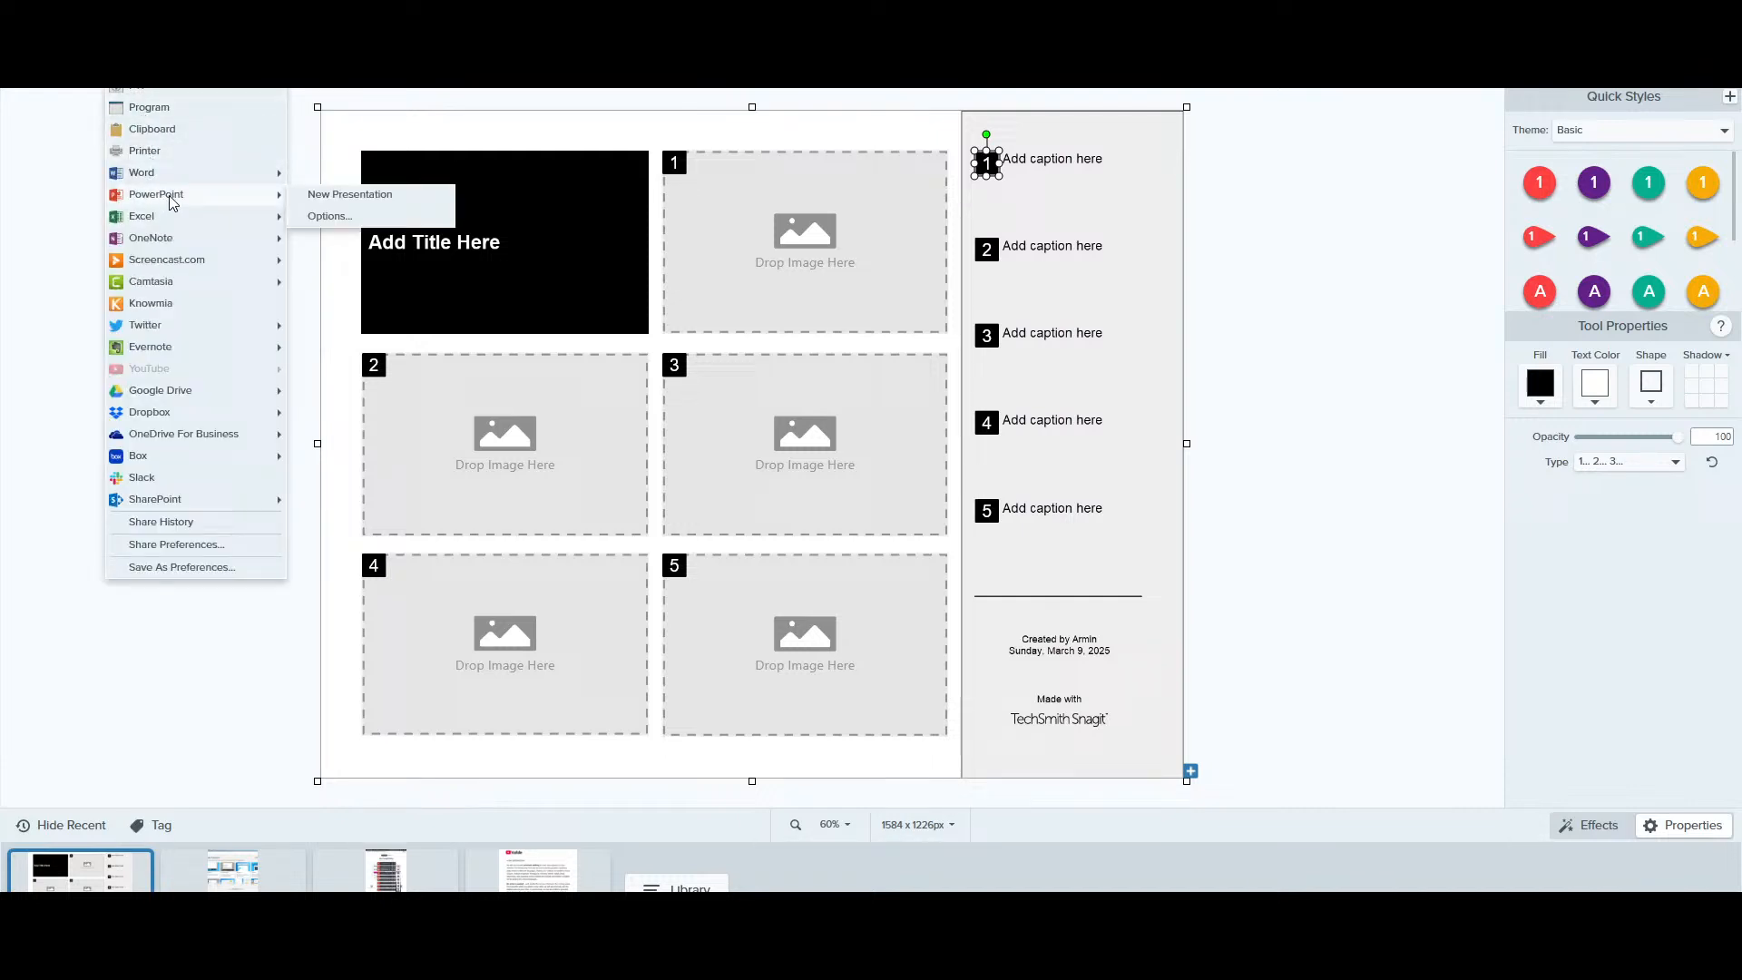
click(346, 197)
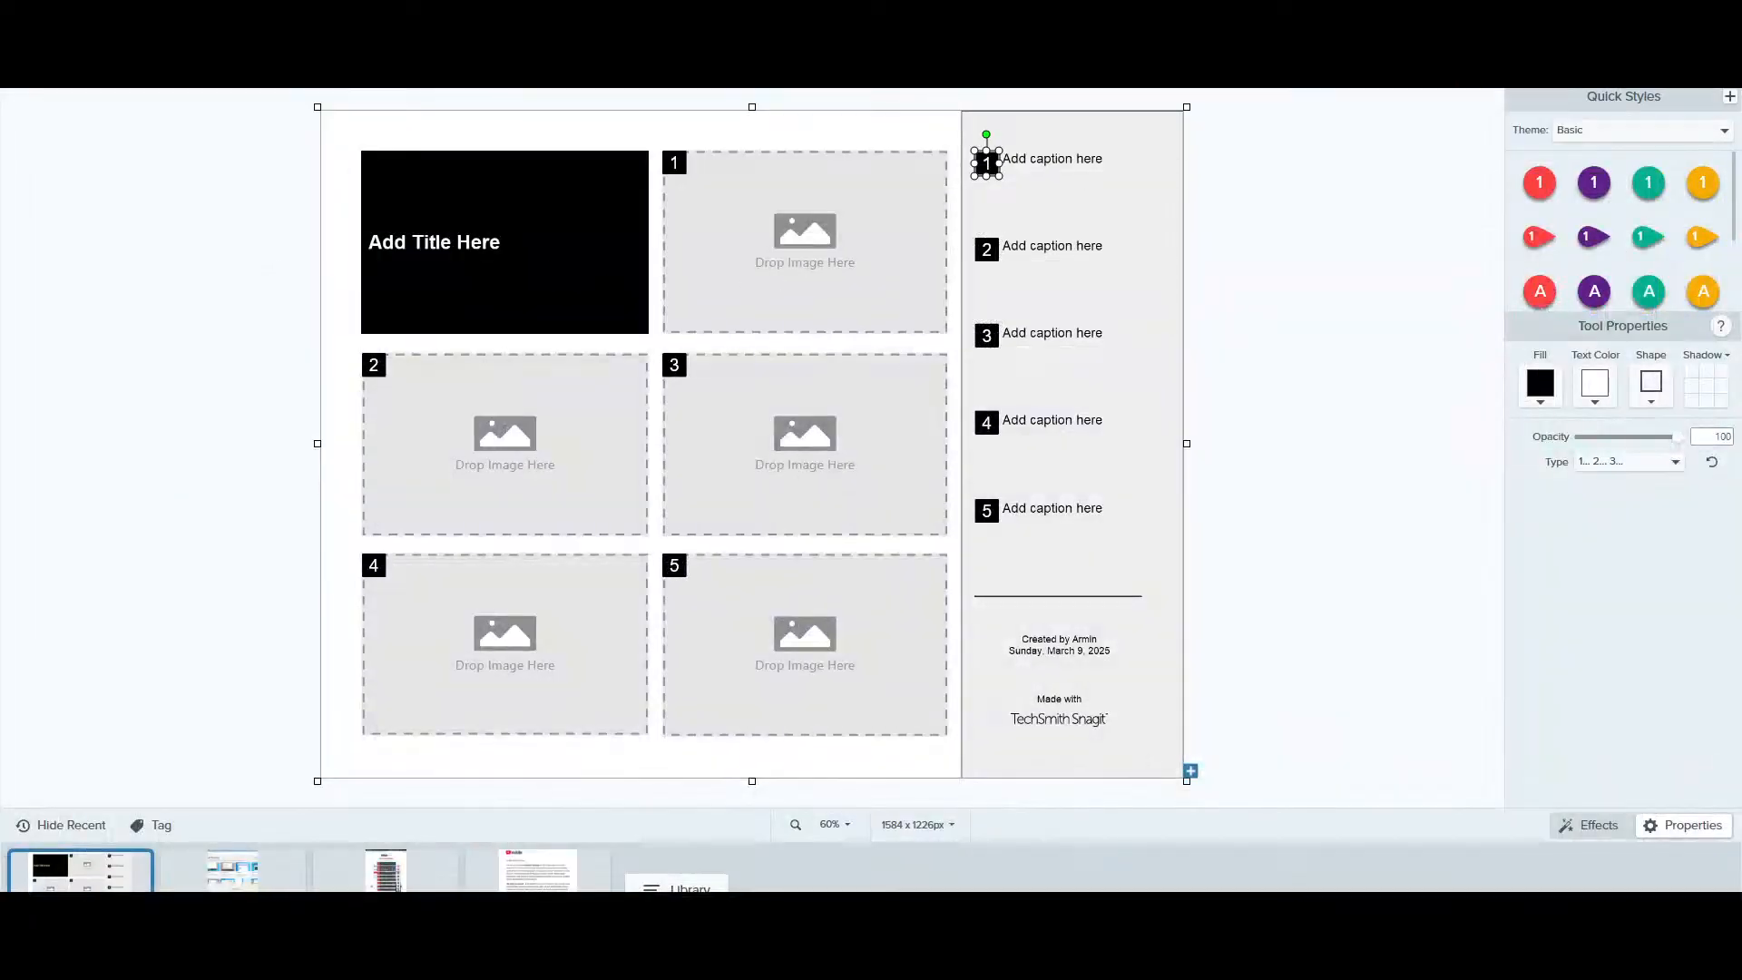
click(119, 20)
mouse_move(203, 281)
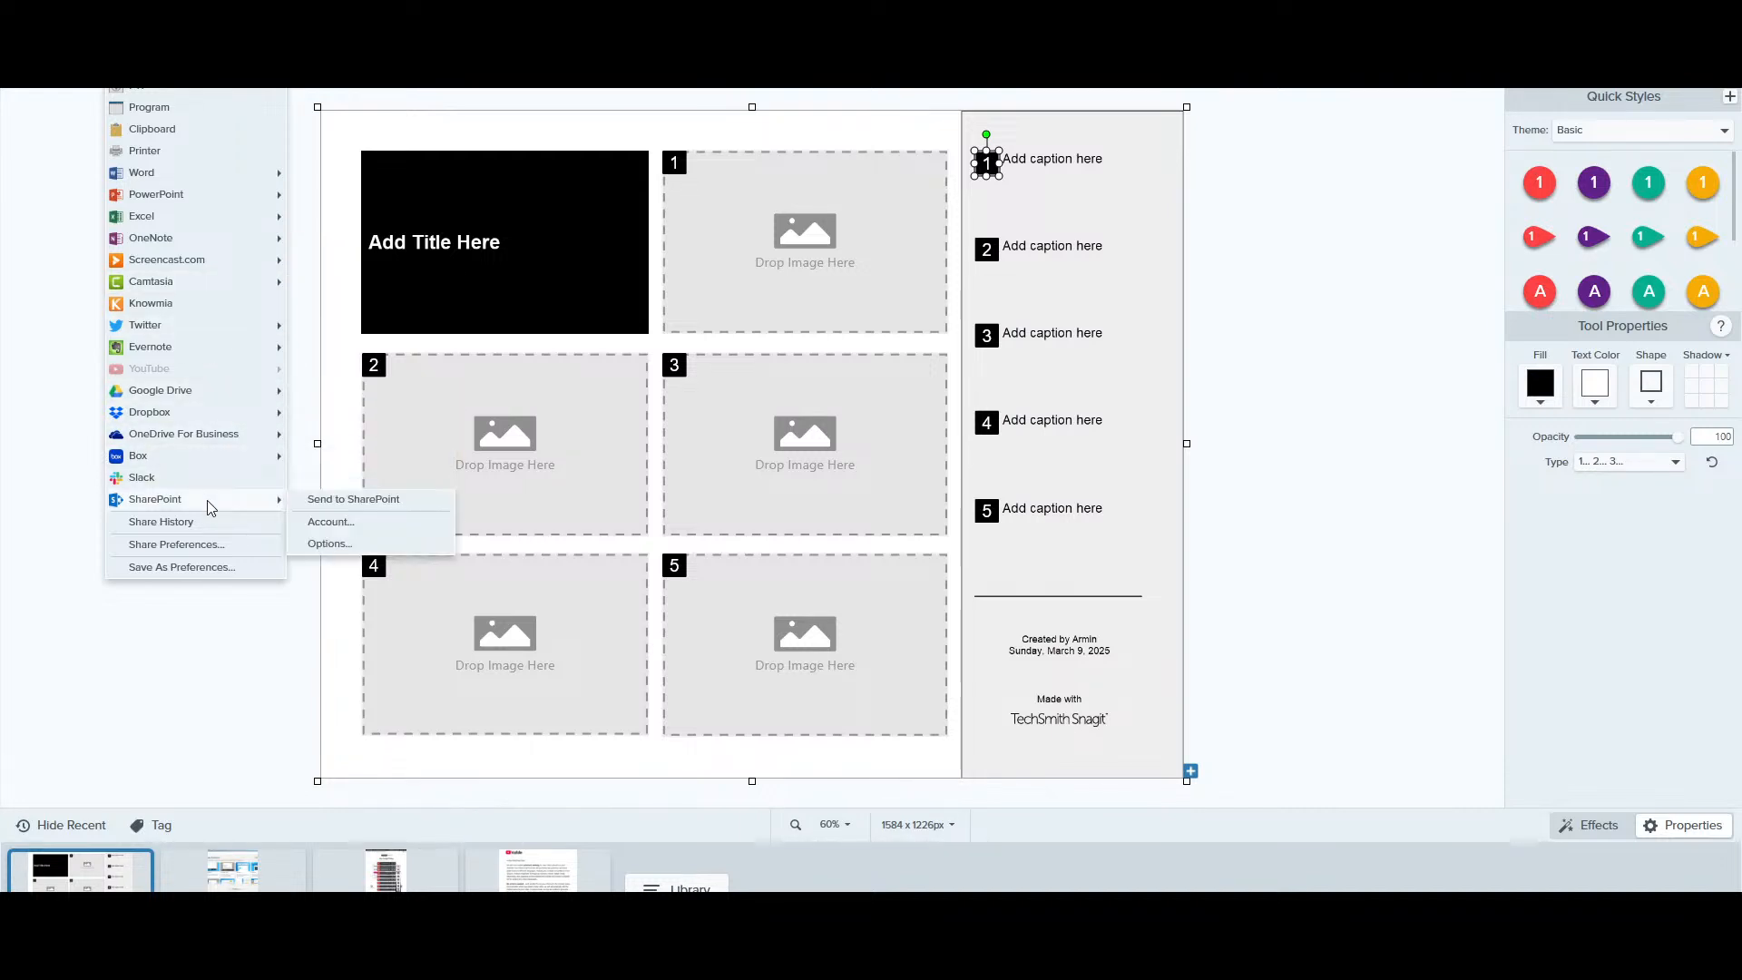
Check the view options and browse the library's recent captures, returning to the template image in the editor
mouse_move(163, 18)
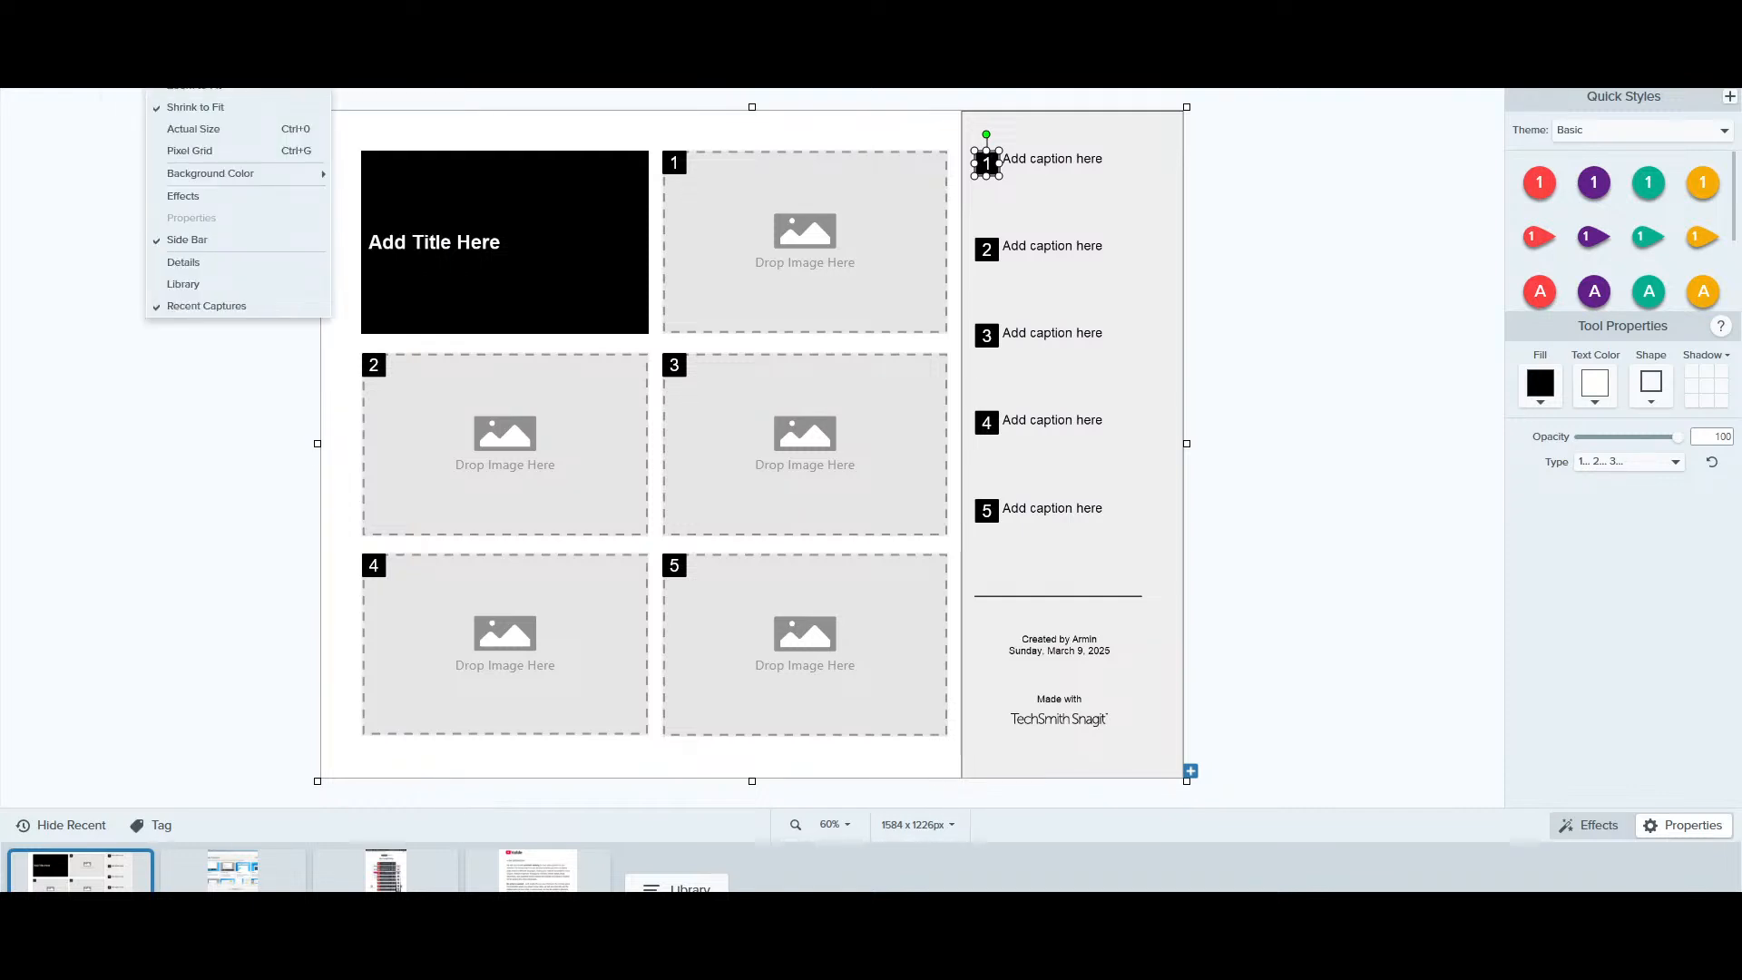
mouse_move(201, 174)
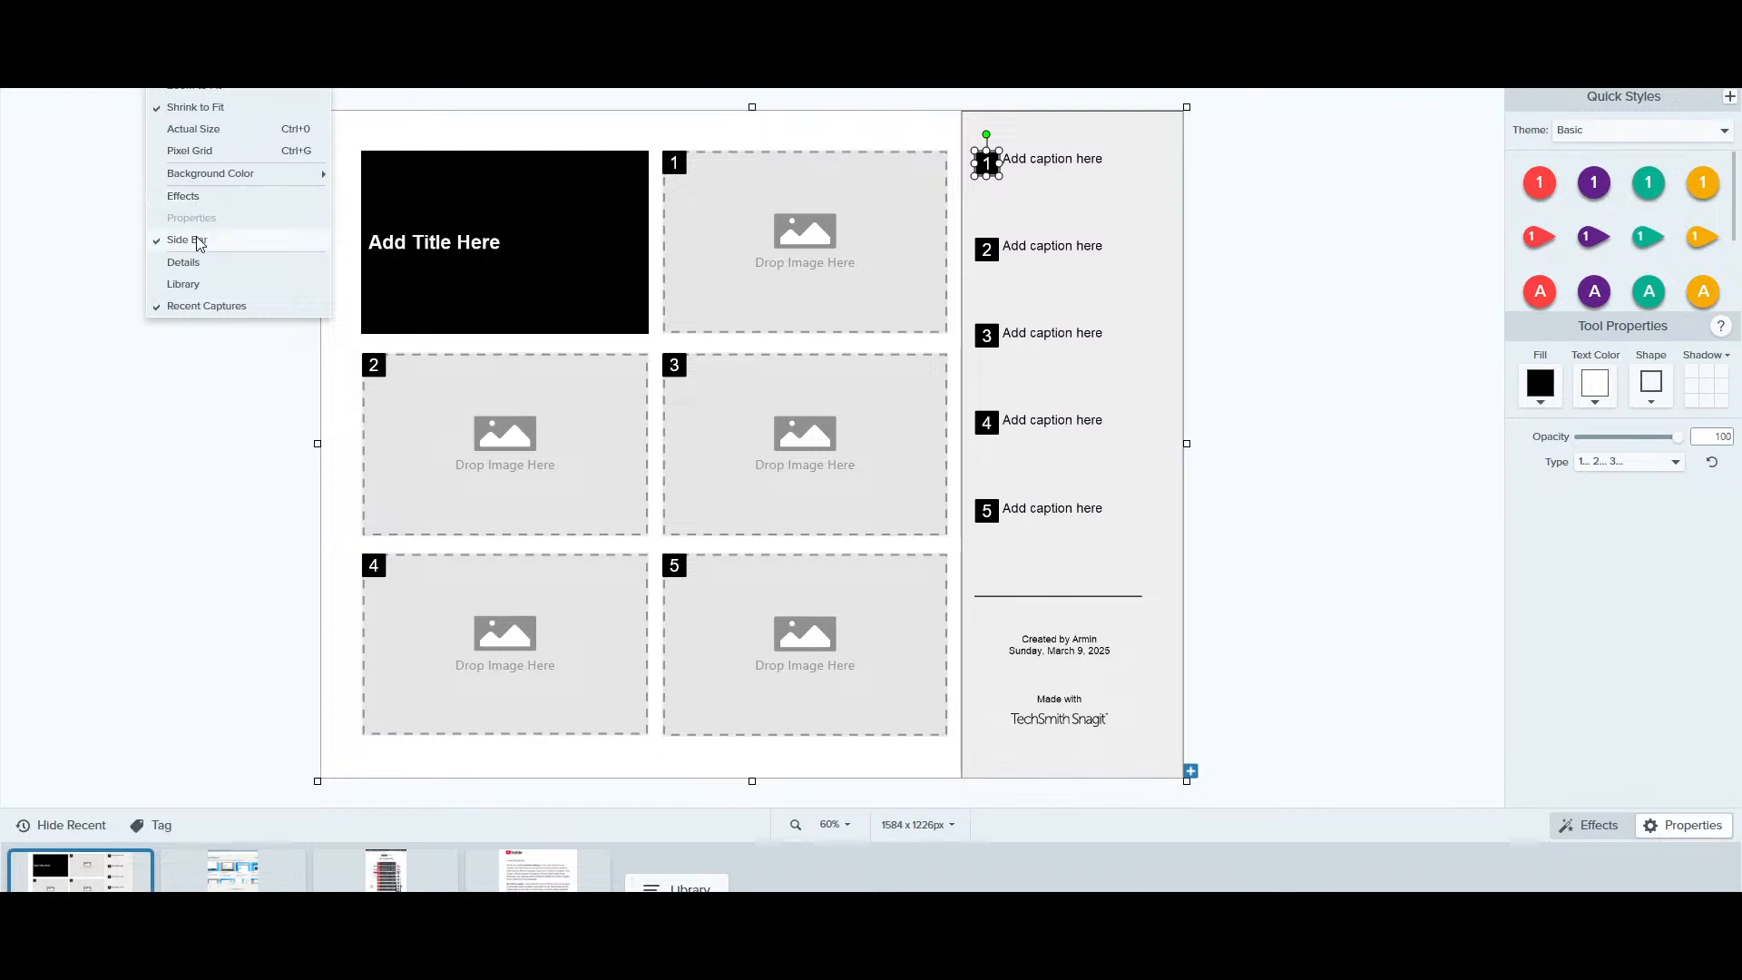
click(82, 174)
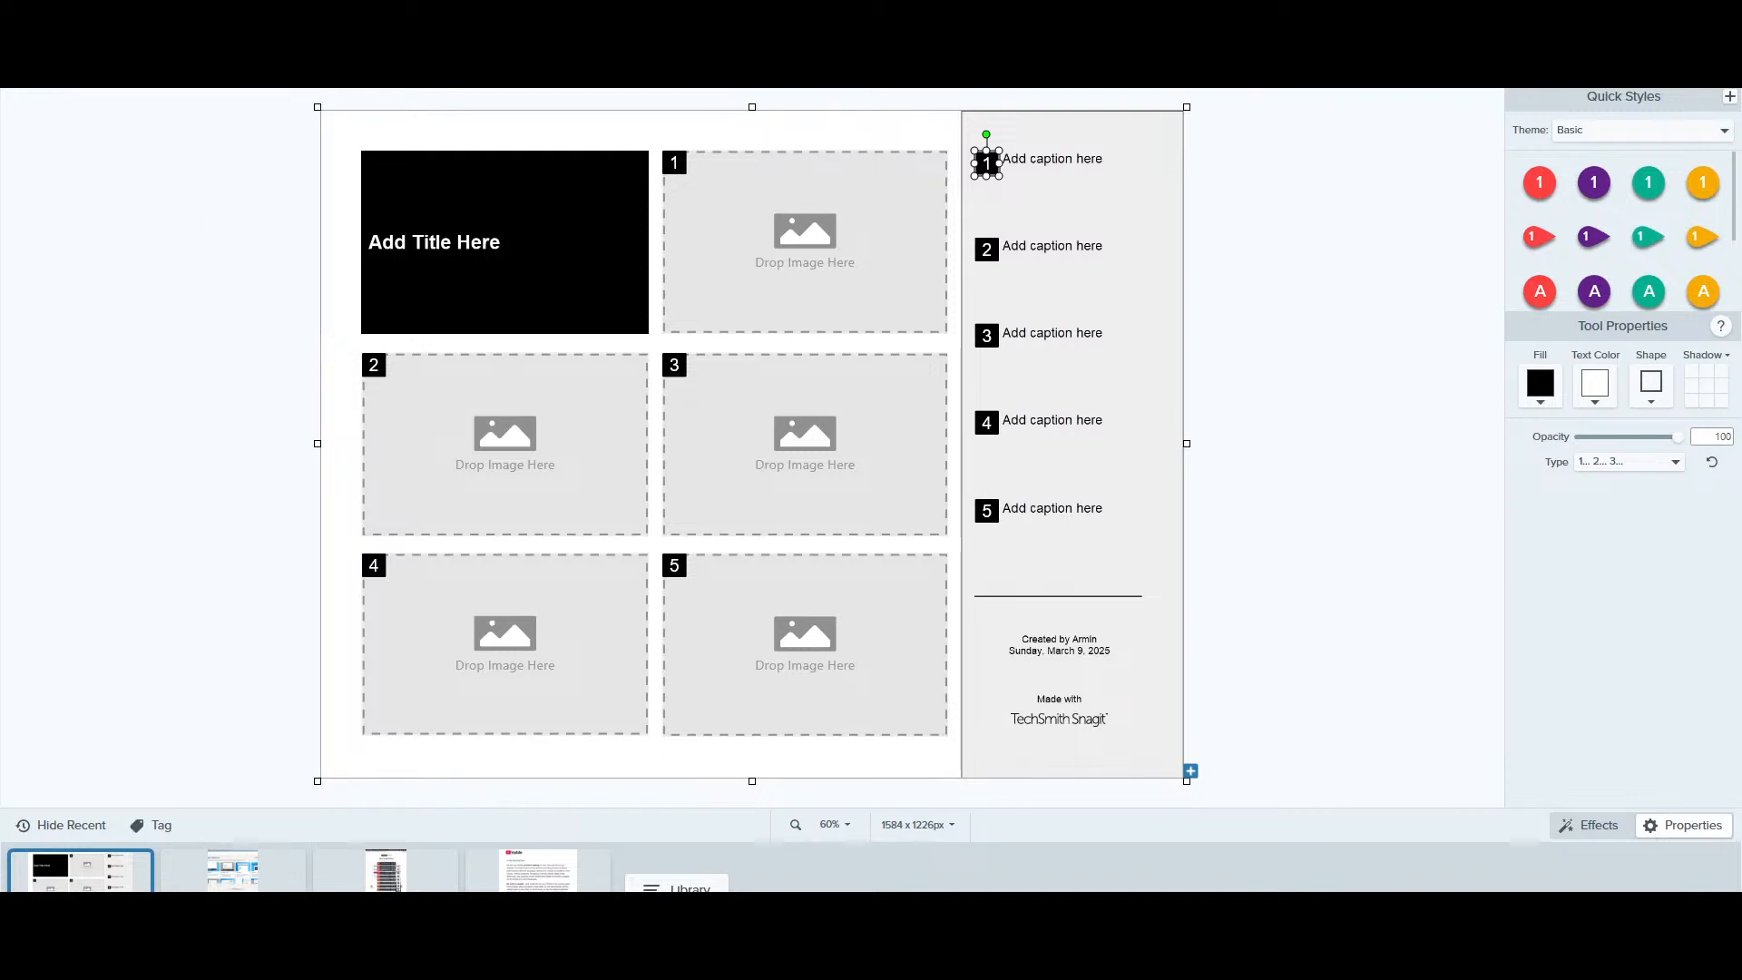
click(32, 56)
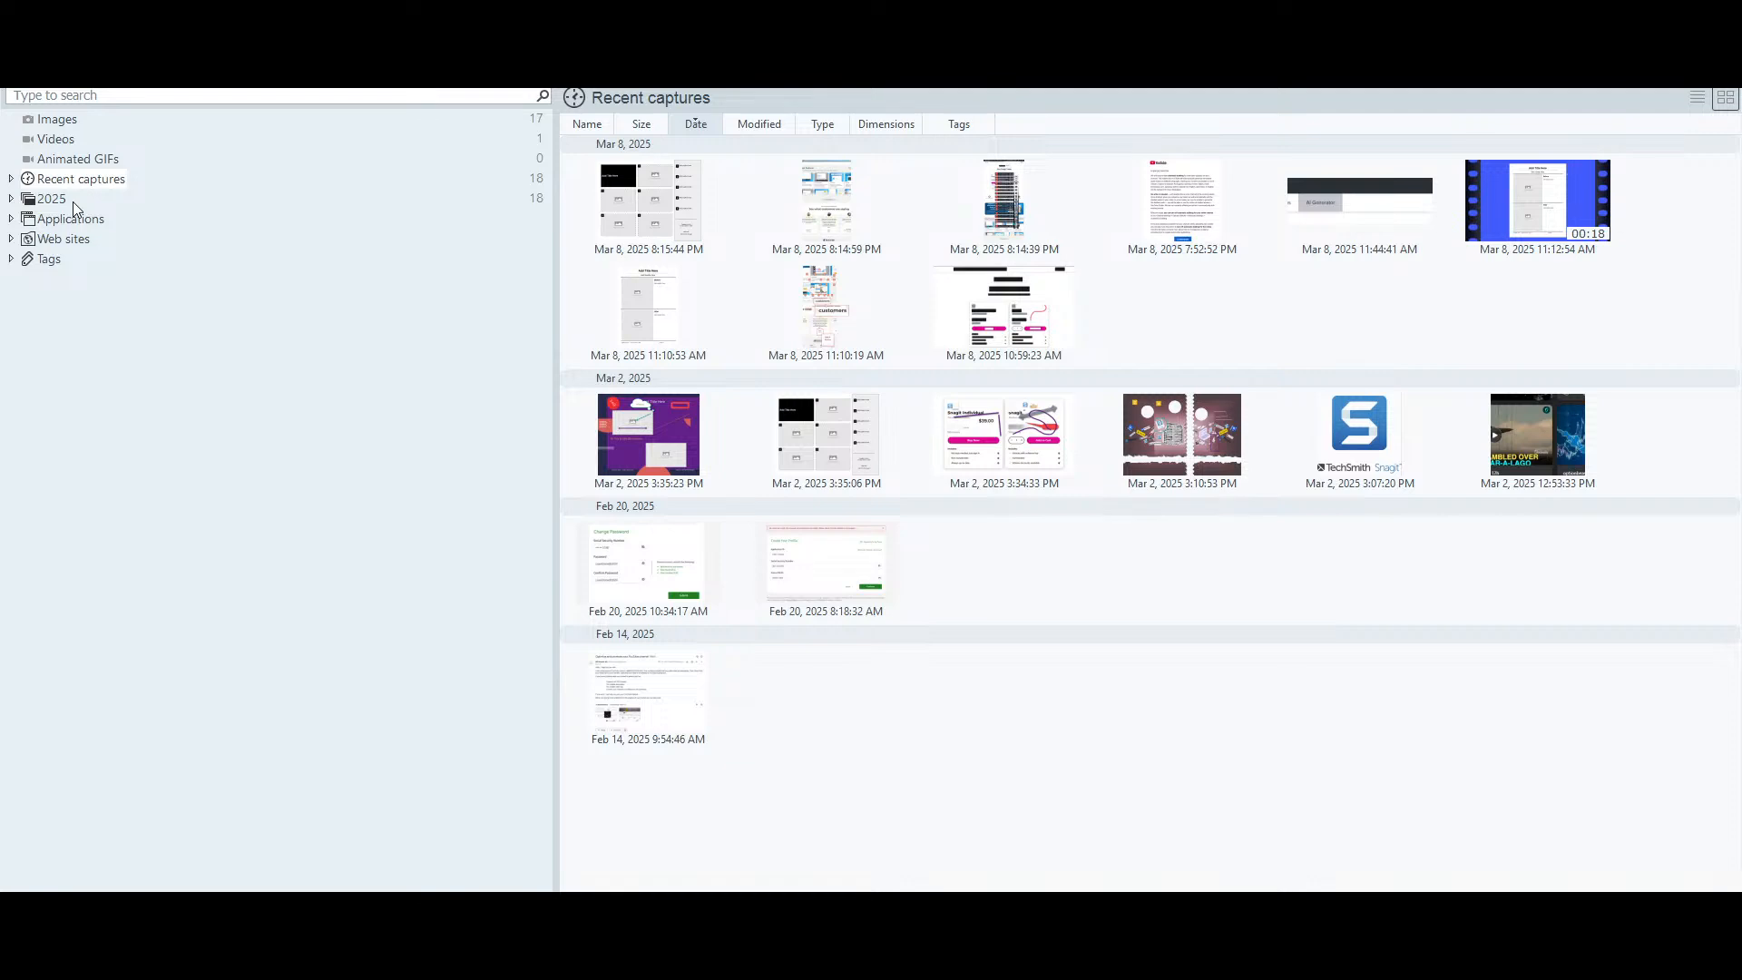
click(41, 79)
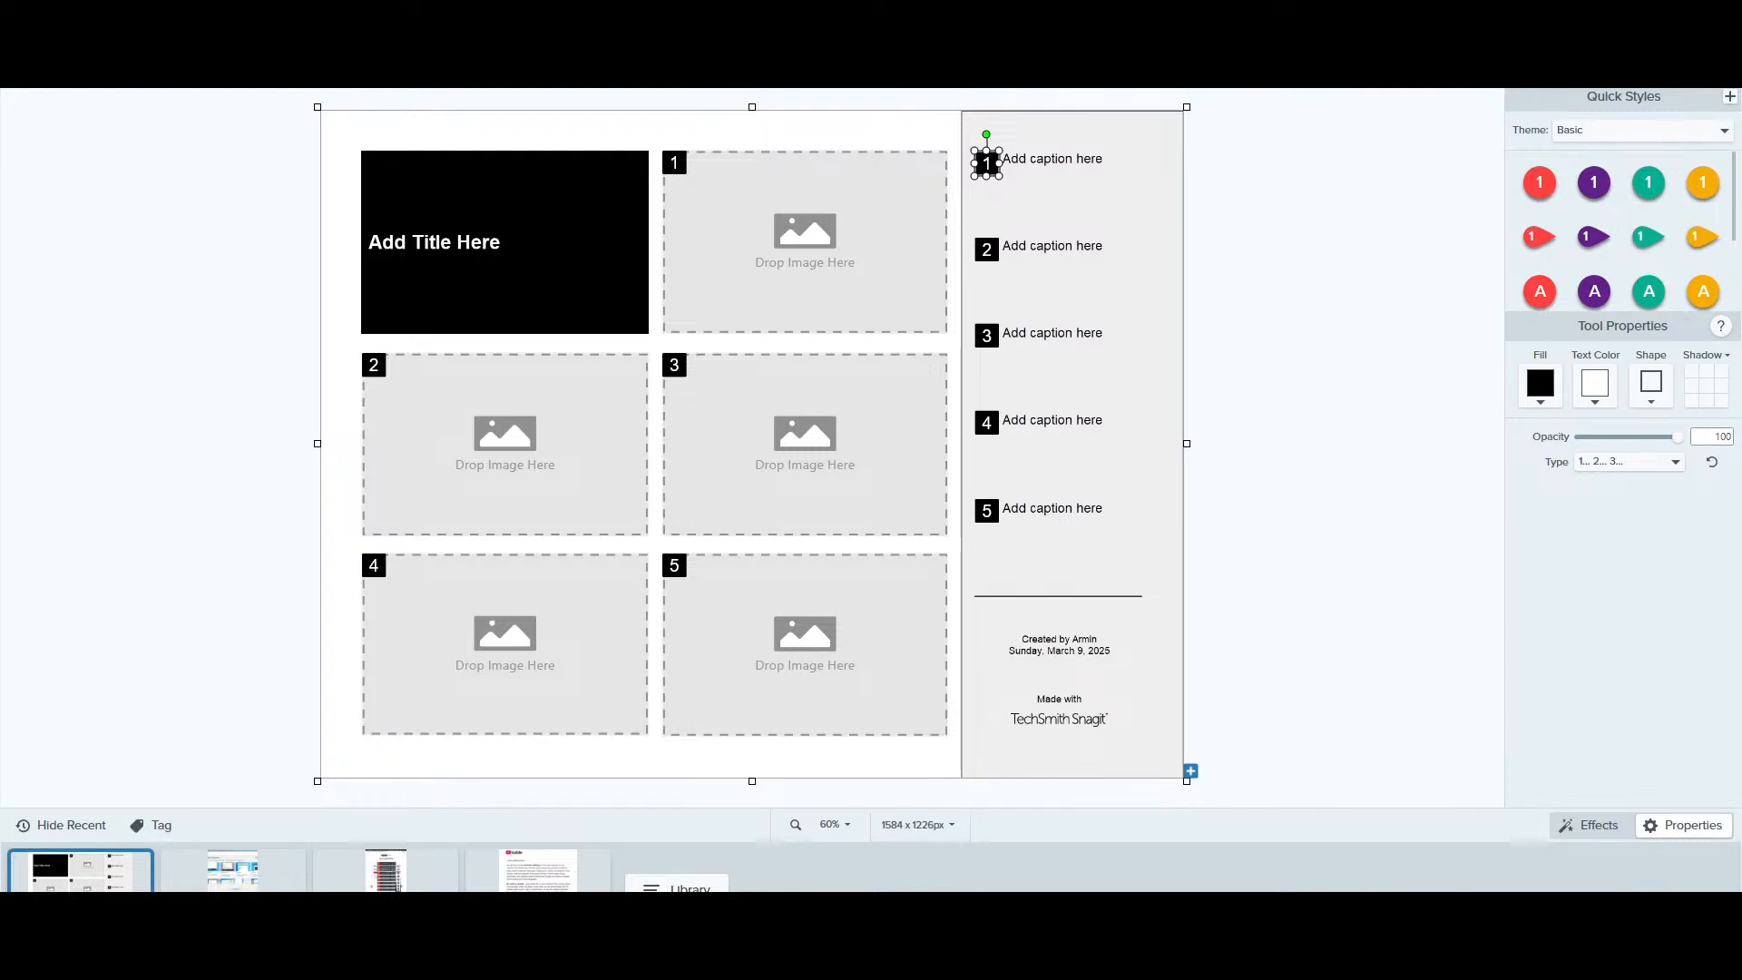
Review the drawing tools list and the tools, commands, share destinations and effects offered for toolbar customization, leaving the toolbar as is
click(80, 11)
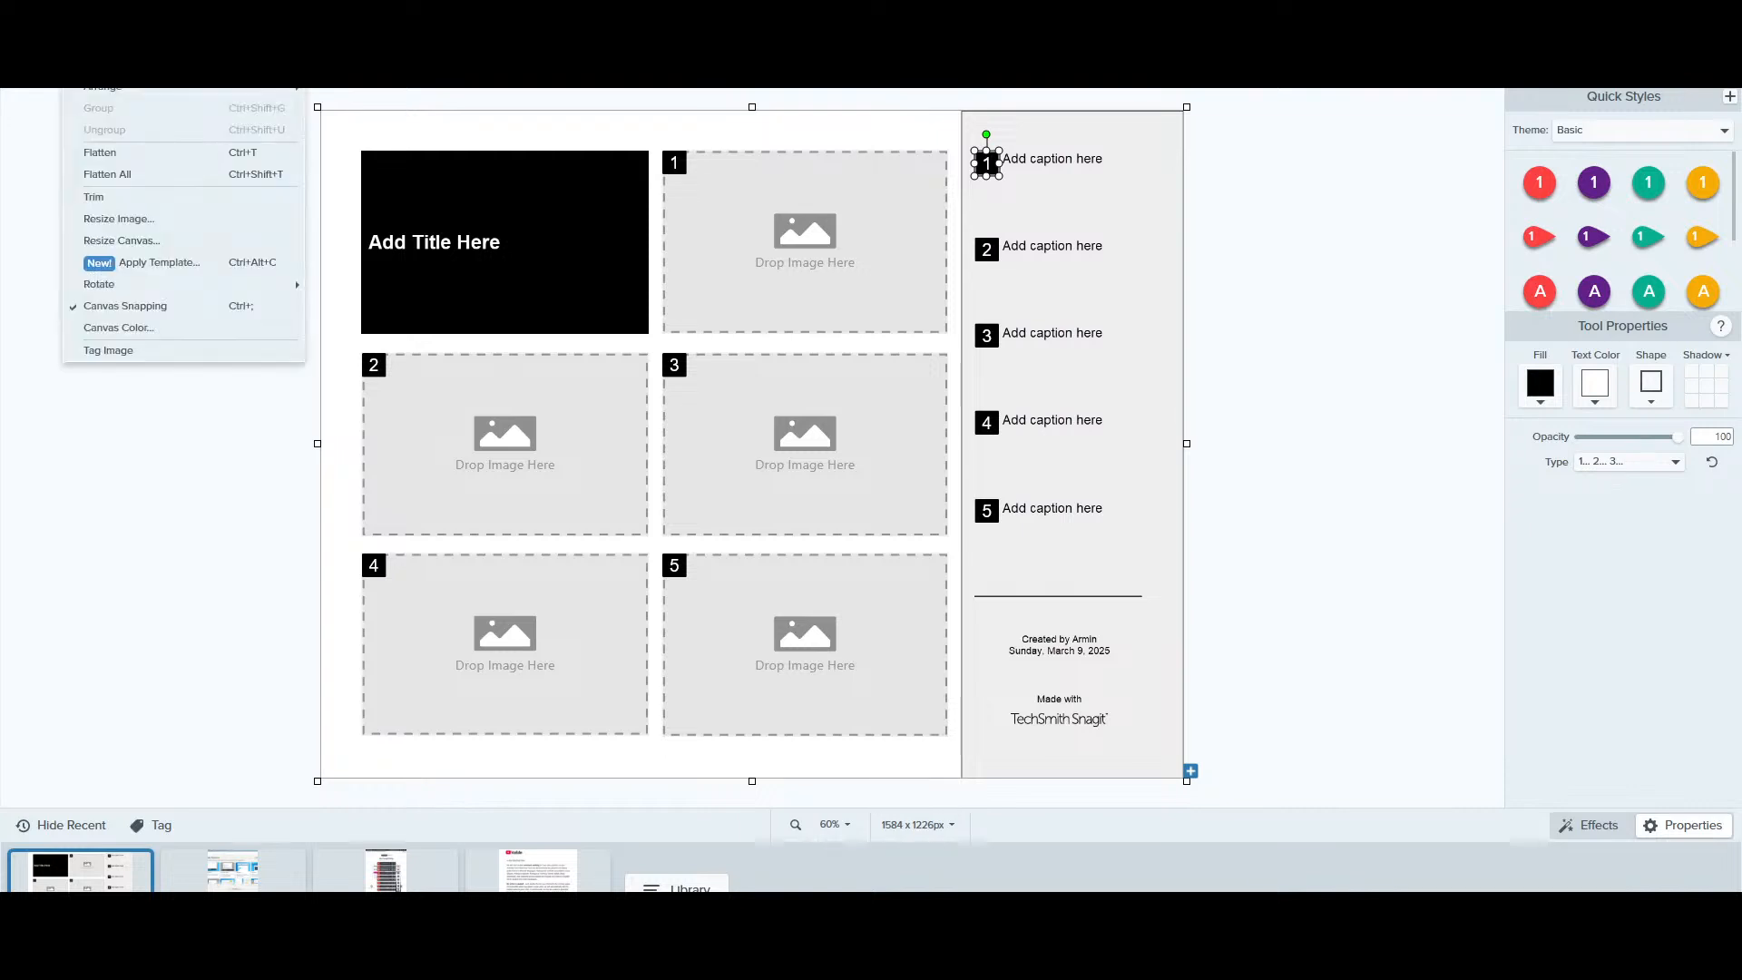
mouse_move(103, 64)
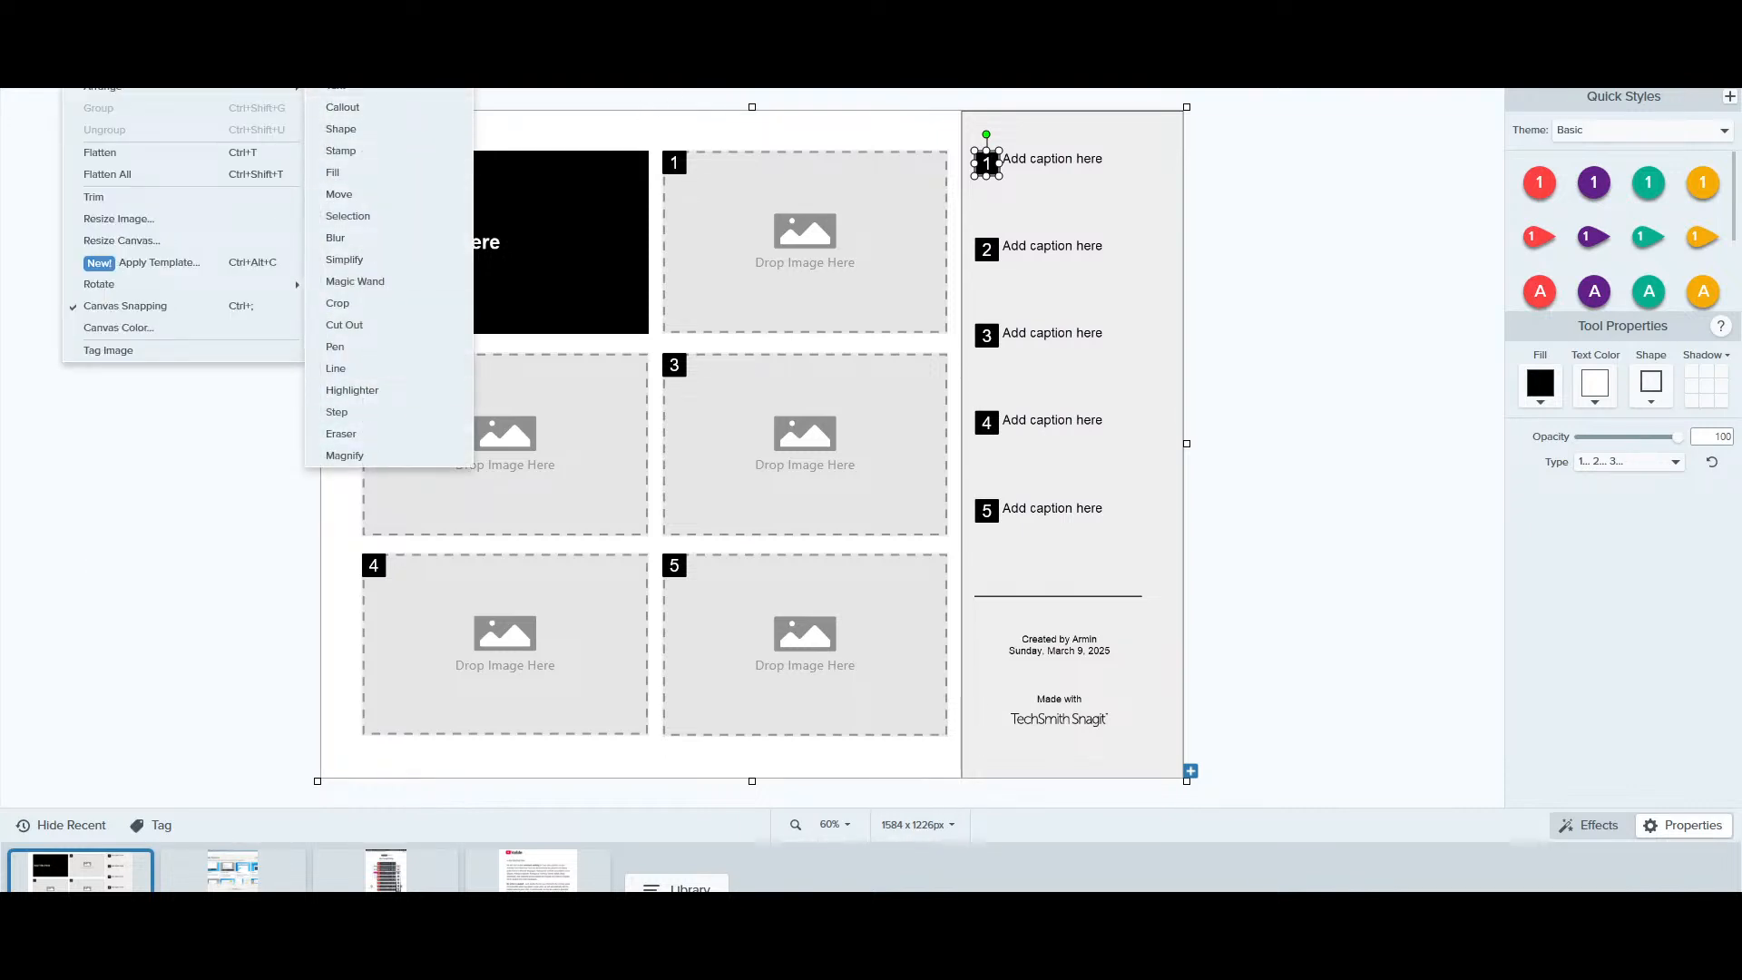
right_click(1424, 65)
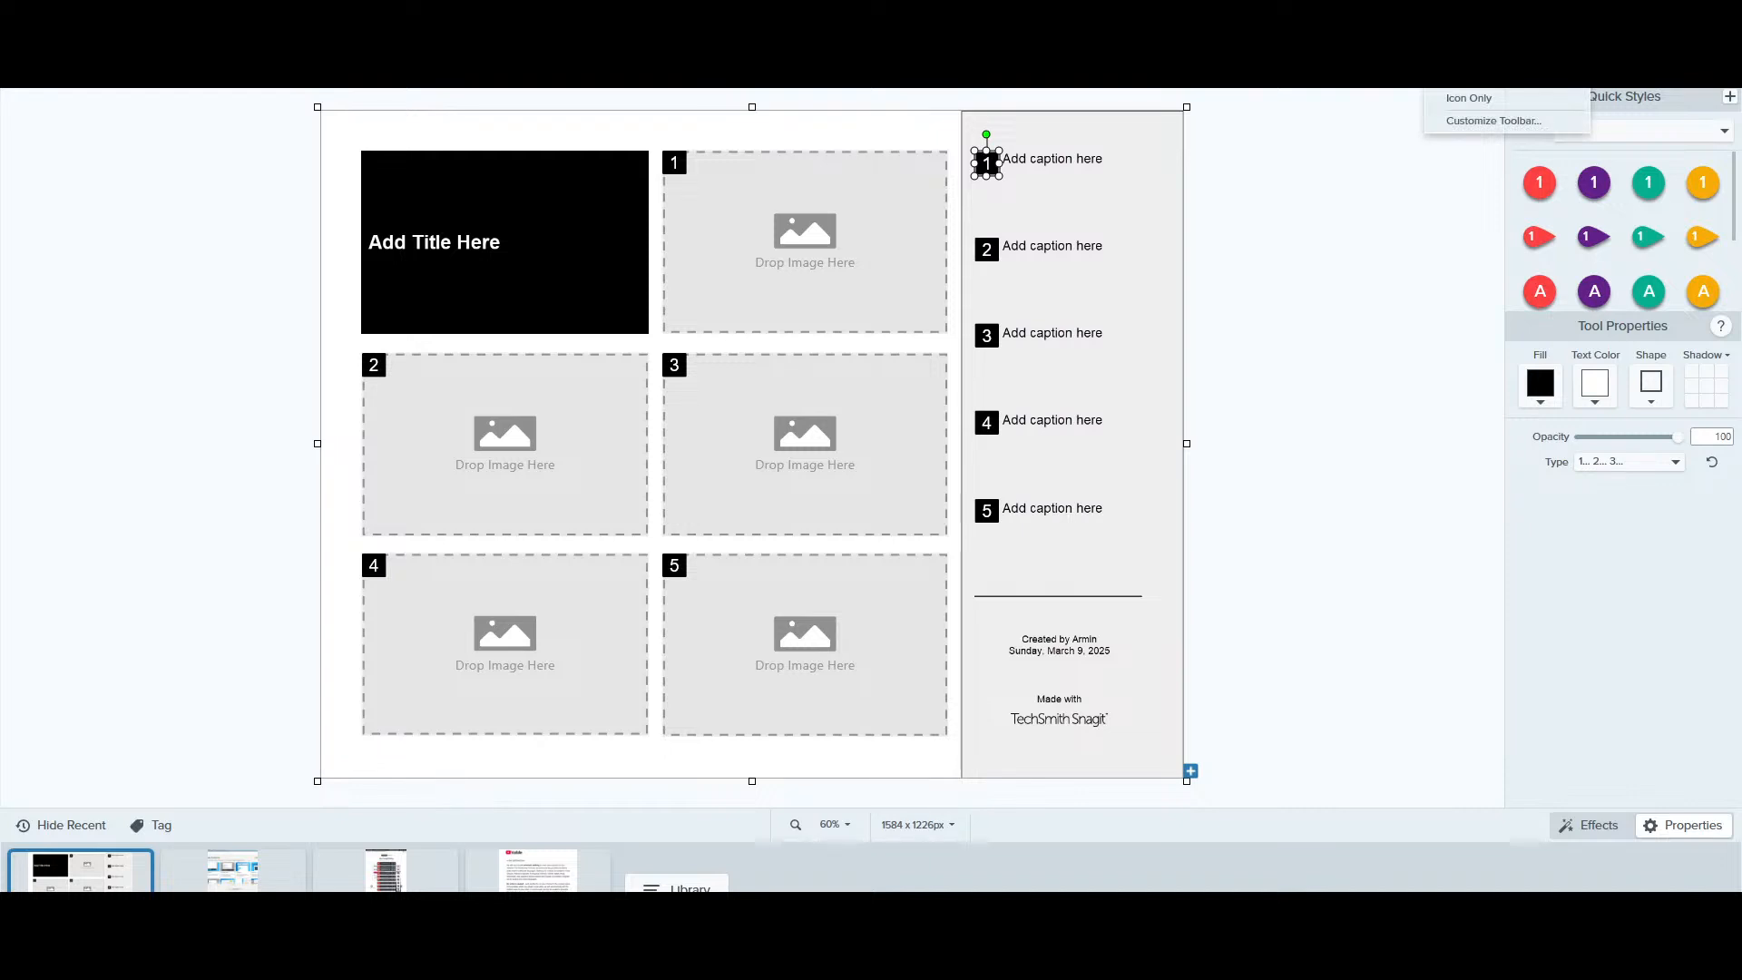
click(1484, 122)
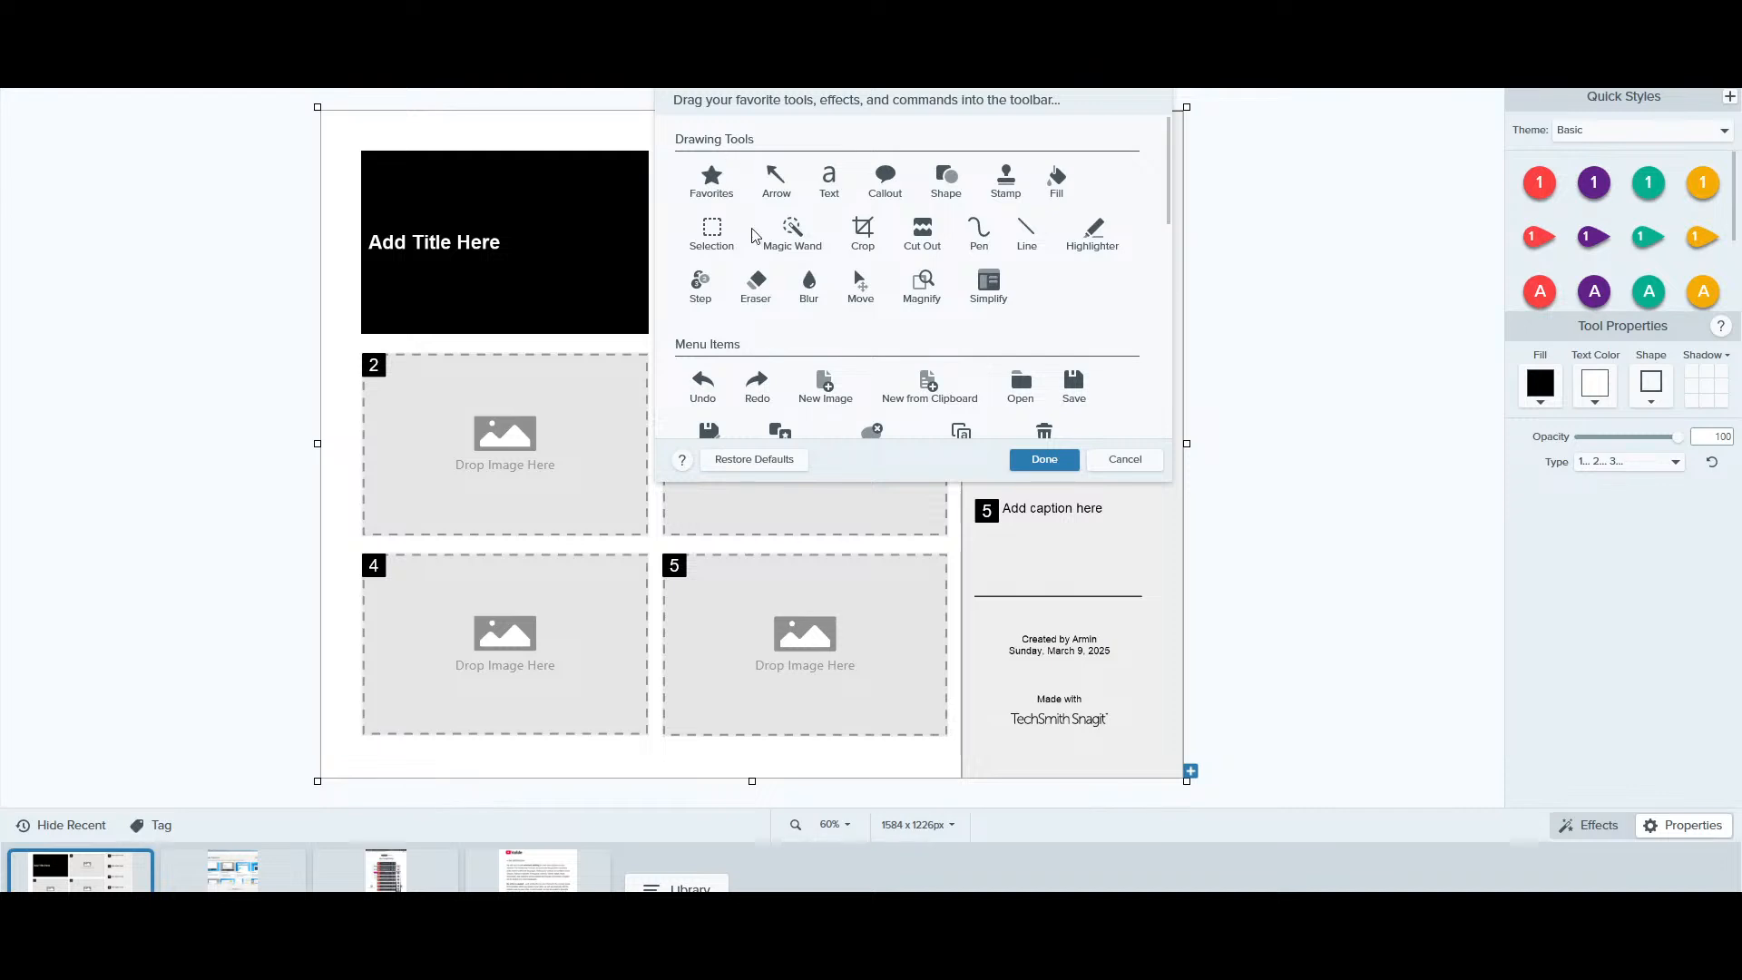
scroll(791, 318, down, 3)
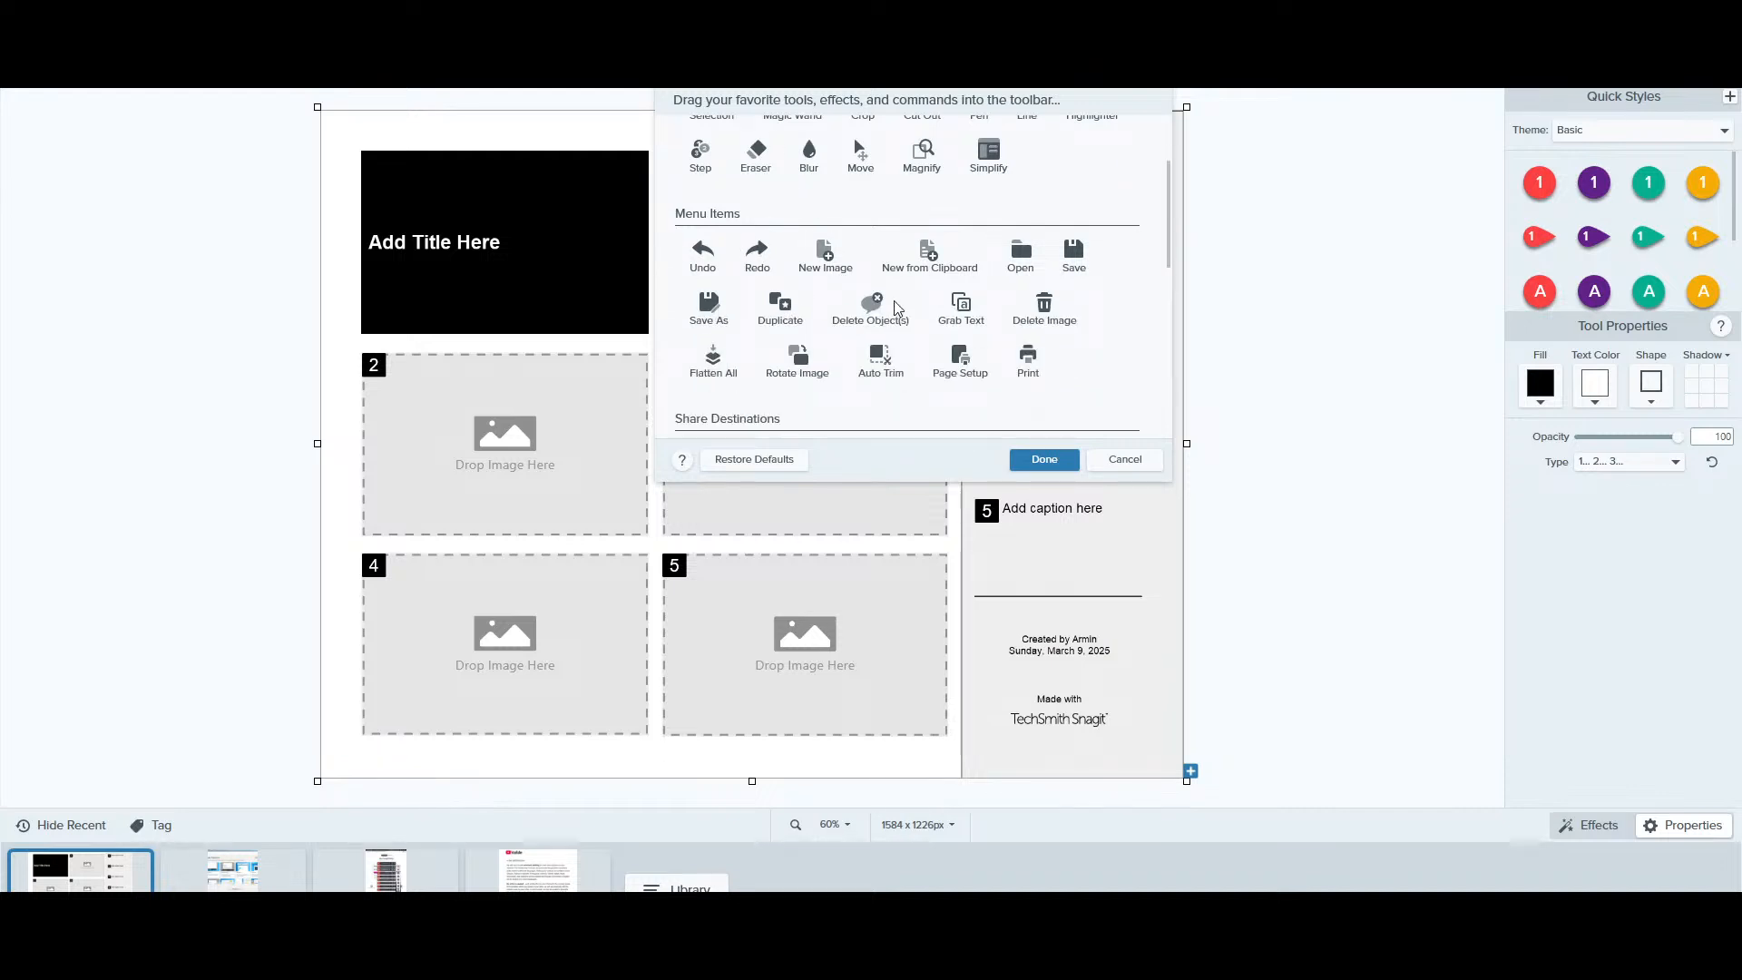
scroll(828, 379, down, 2)
scroll(828, 378, down, 1)
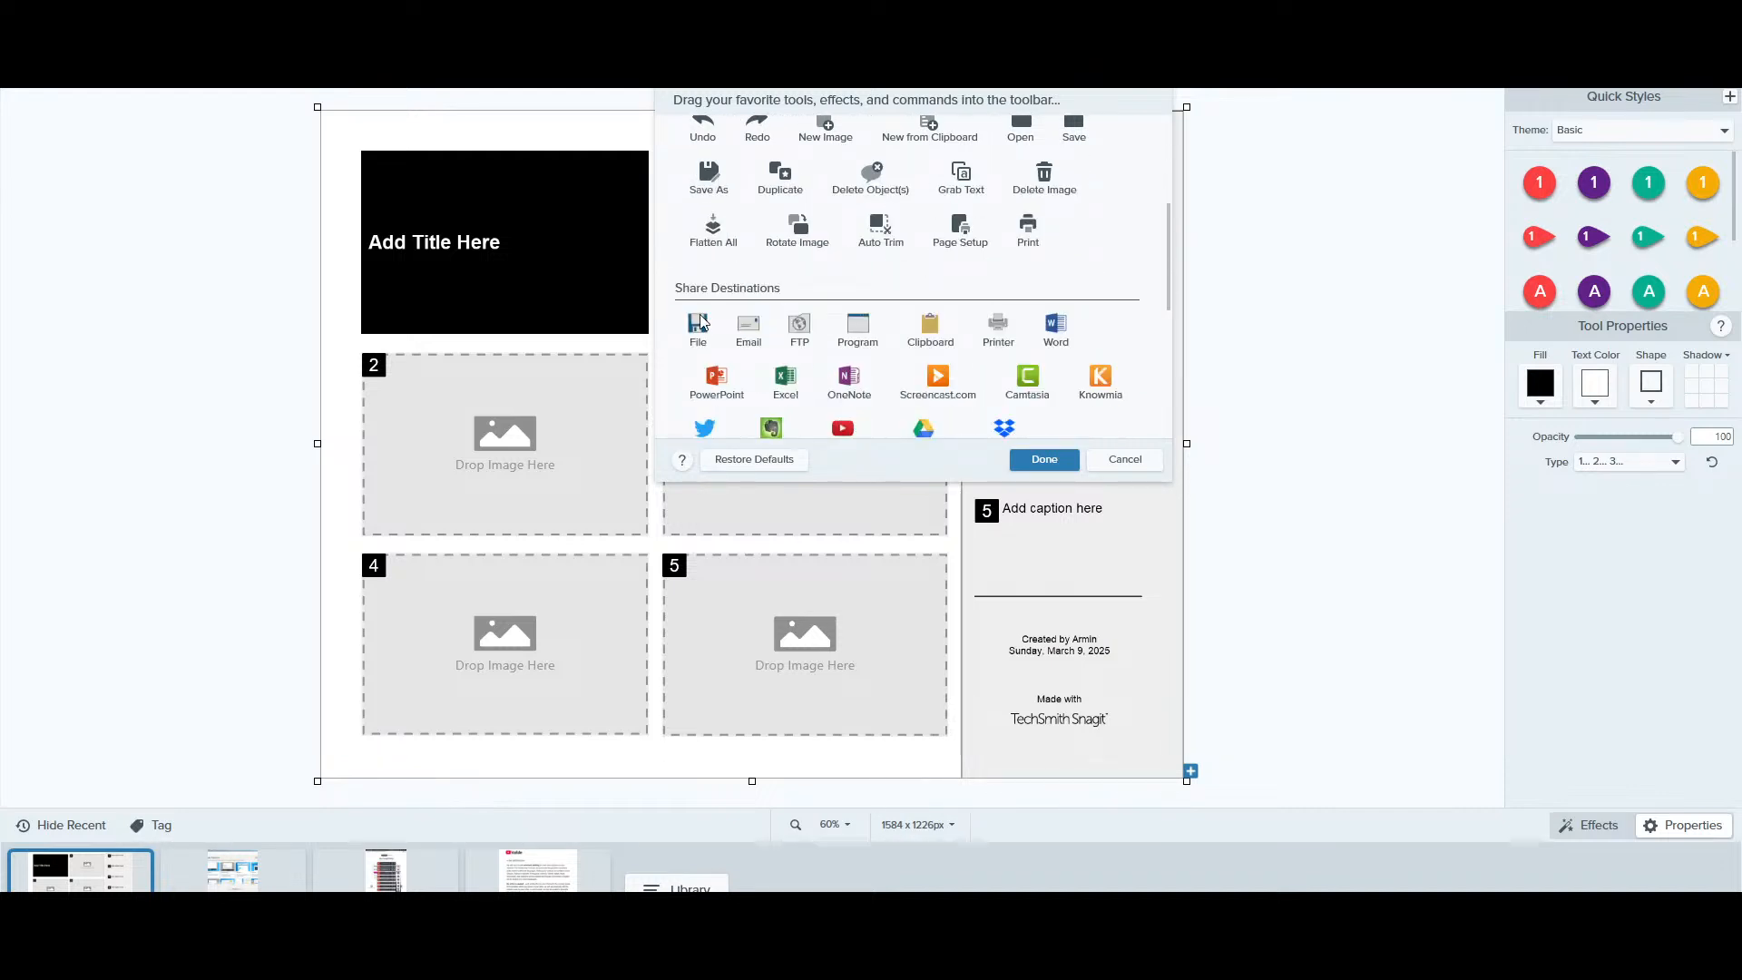
scroll(786, 380, down, 1)
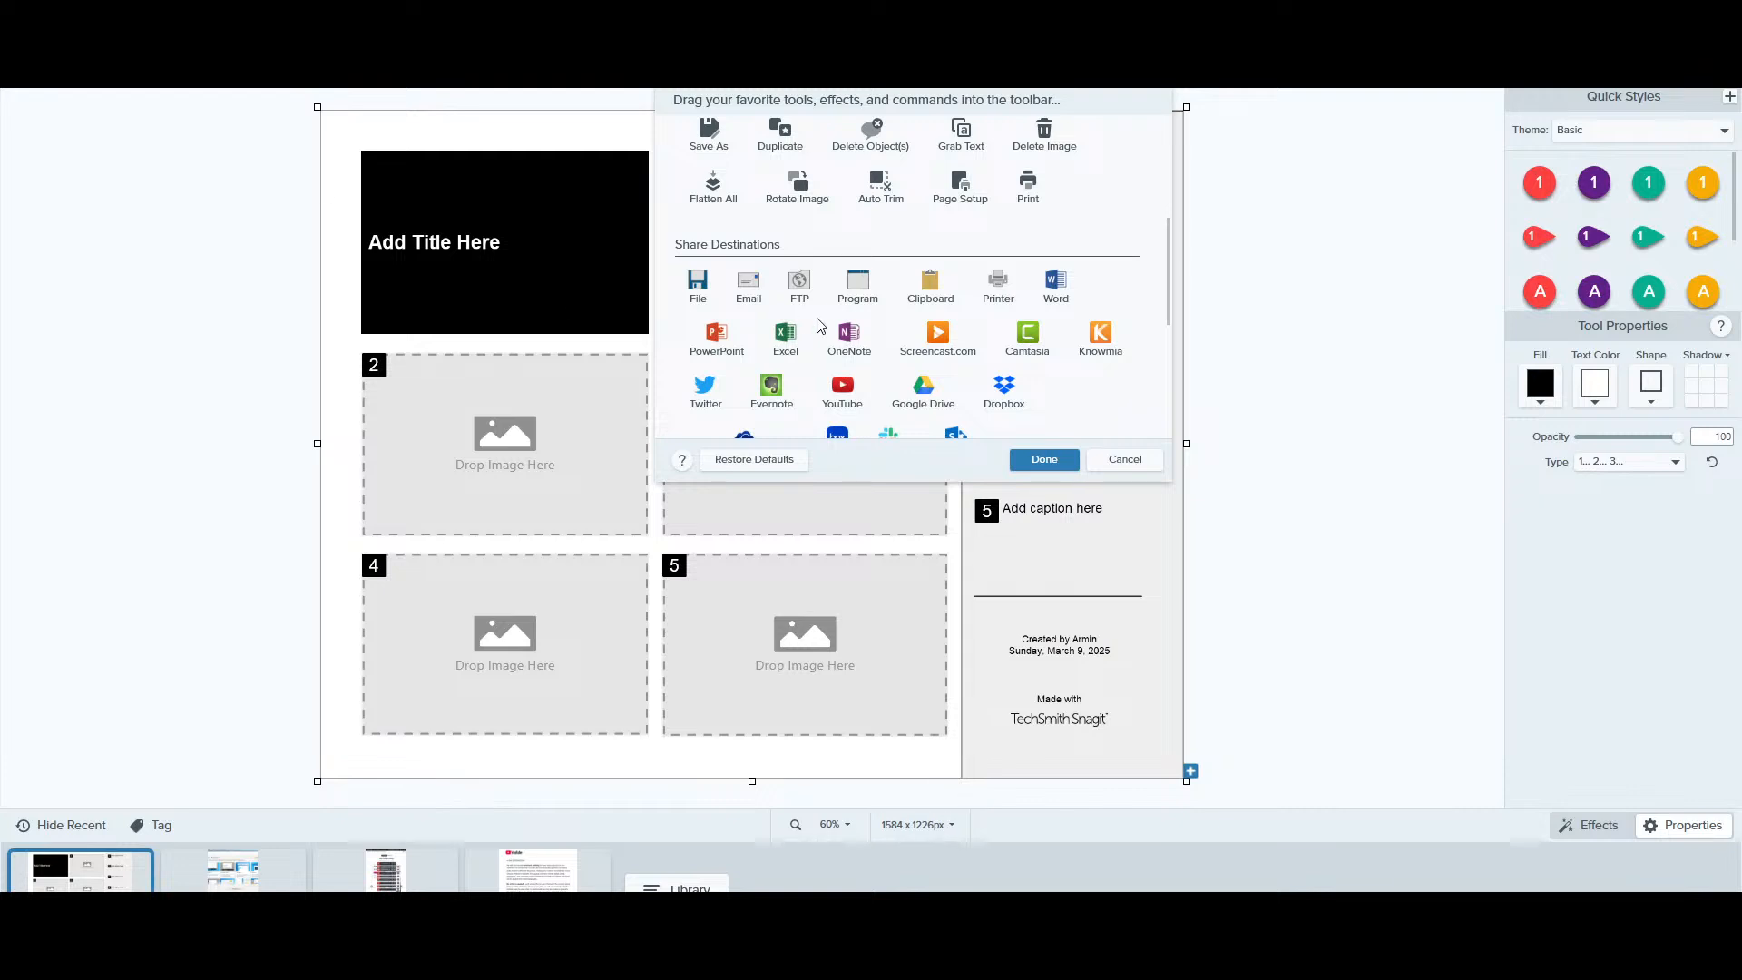
scroll(821, 324, down, 4)
scroll(828, 345, down, 2)
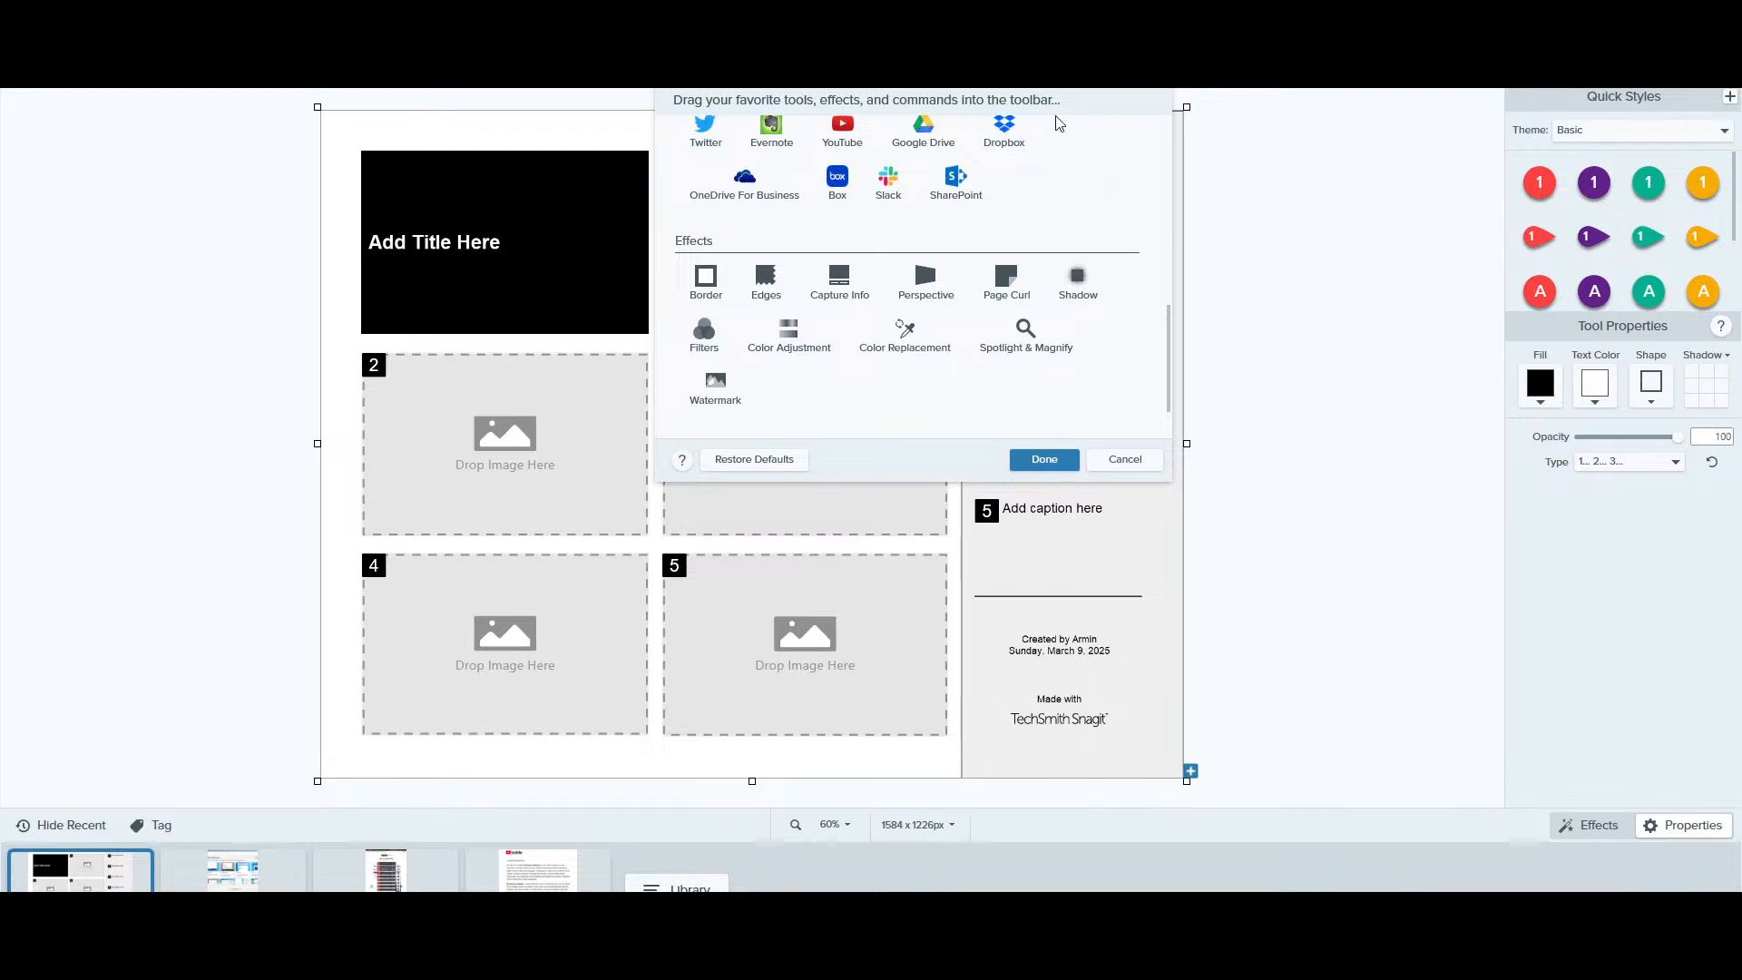
scroll(958, 325, up, 8)
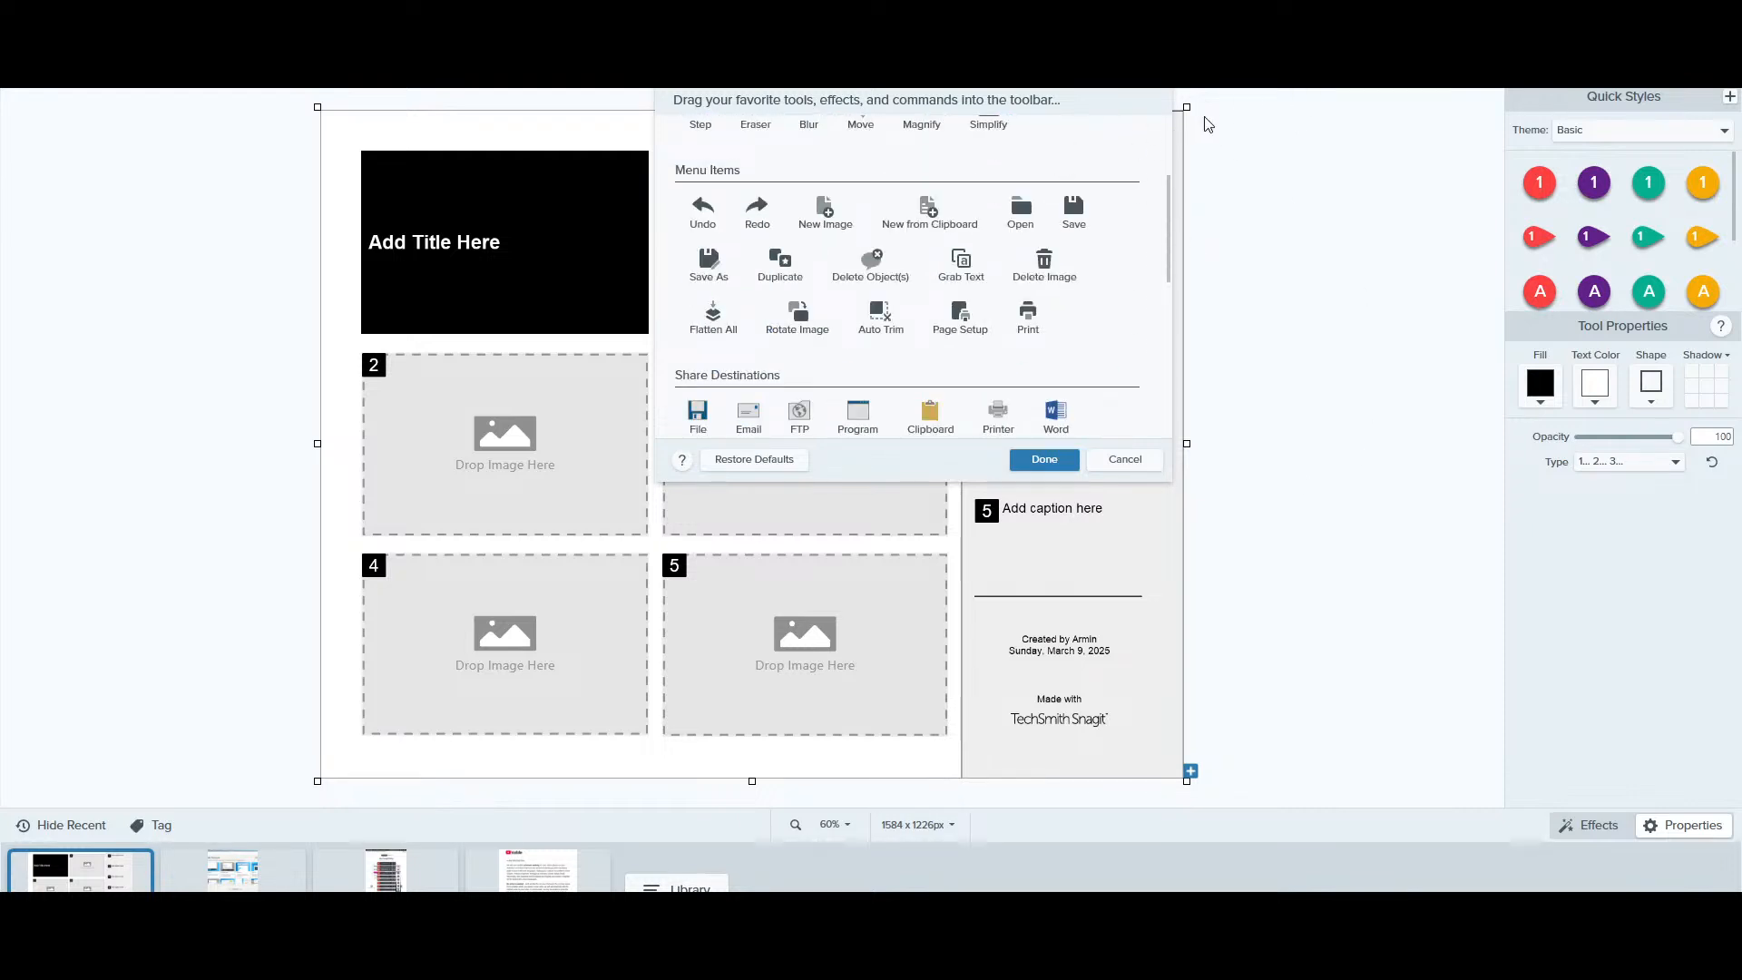
scroll(1012, 198, up, 4)
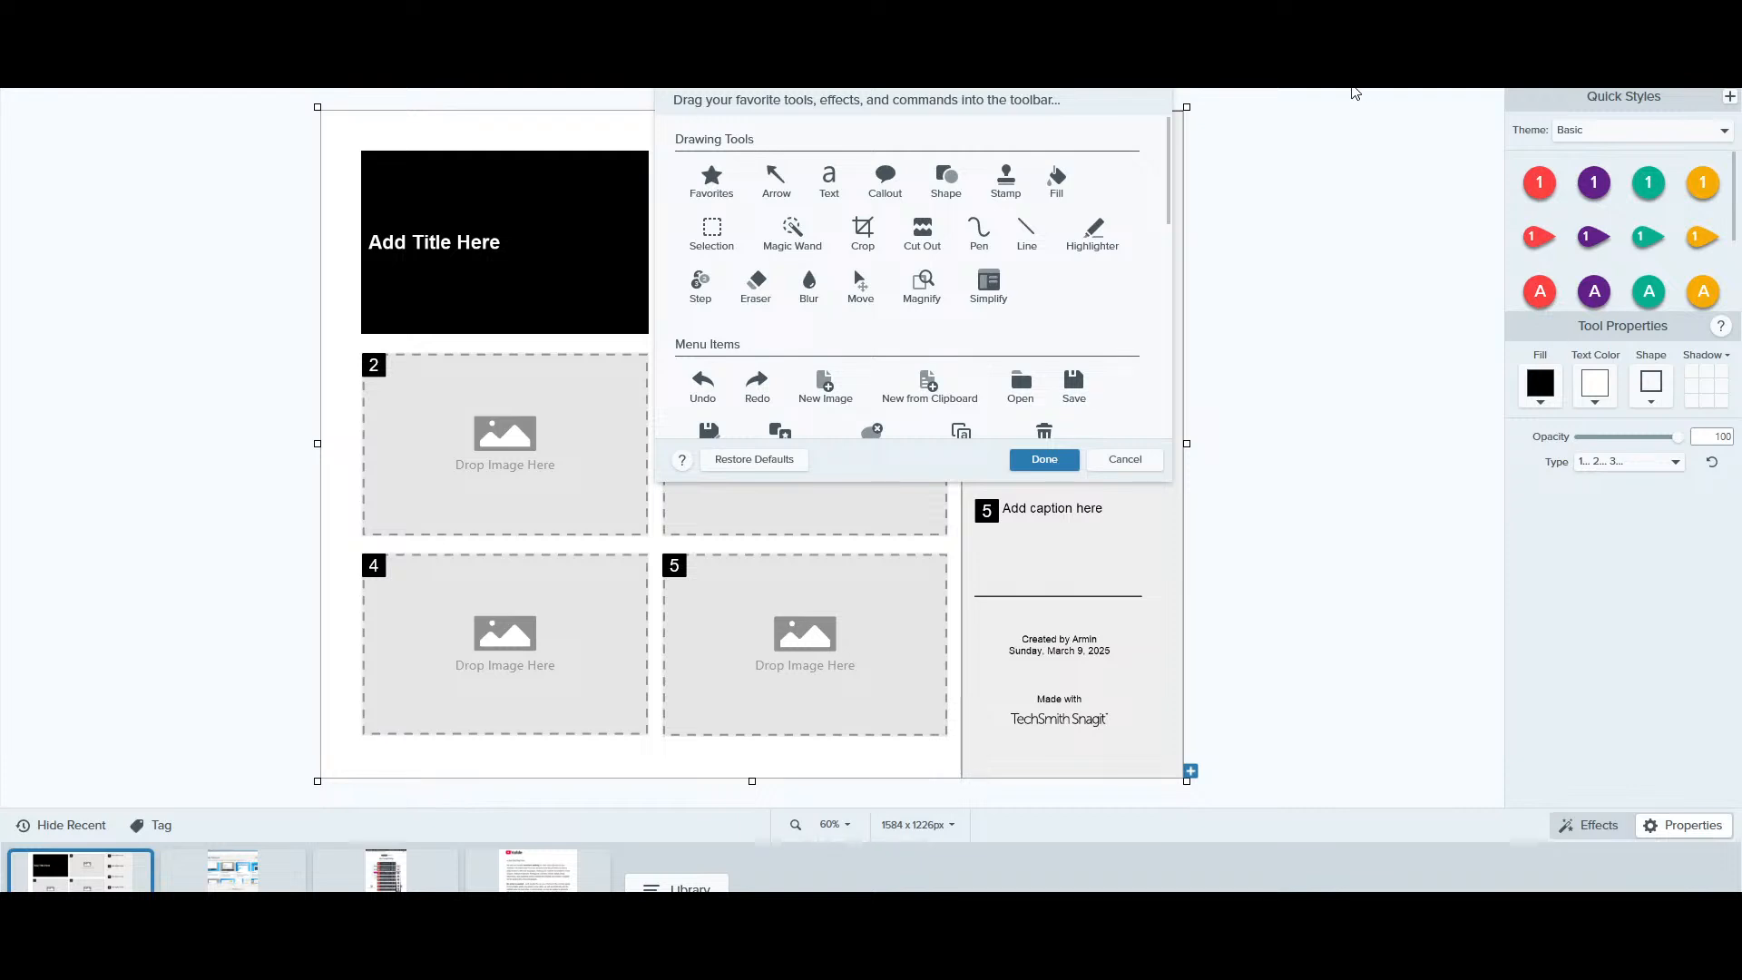
scroll(1037, 403, down, 2)
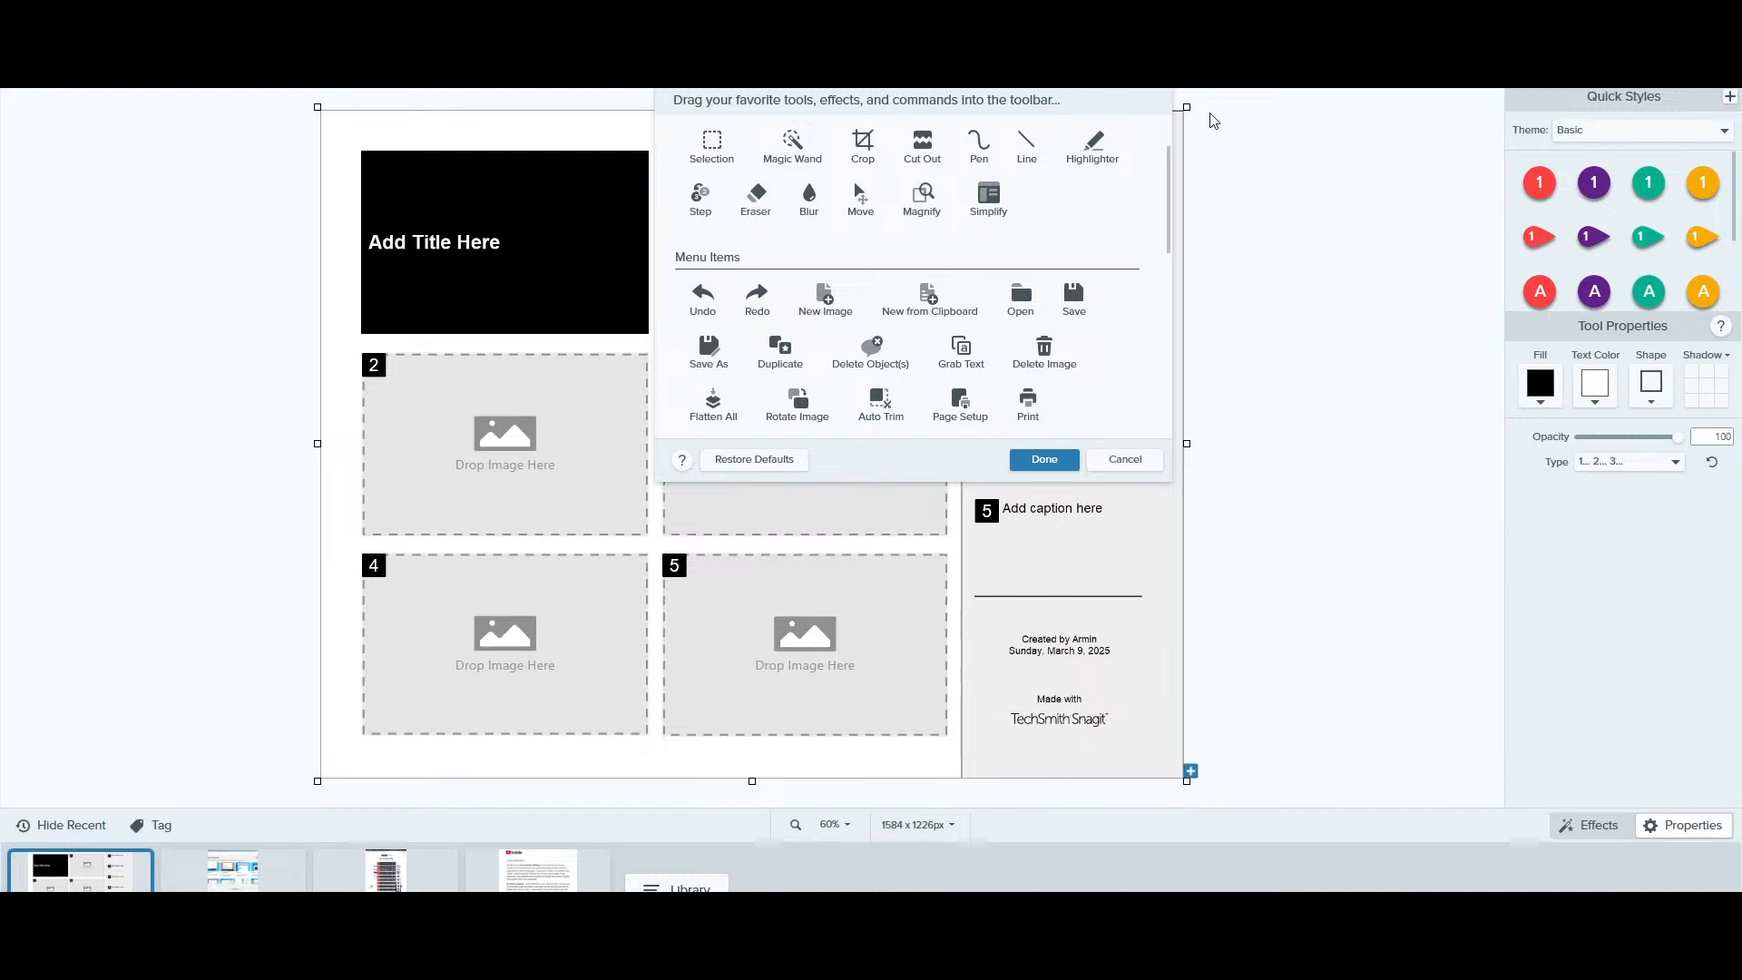
click(1127, 460)
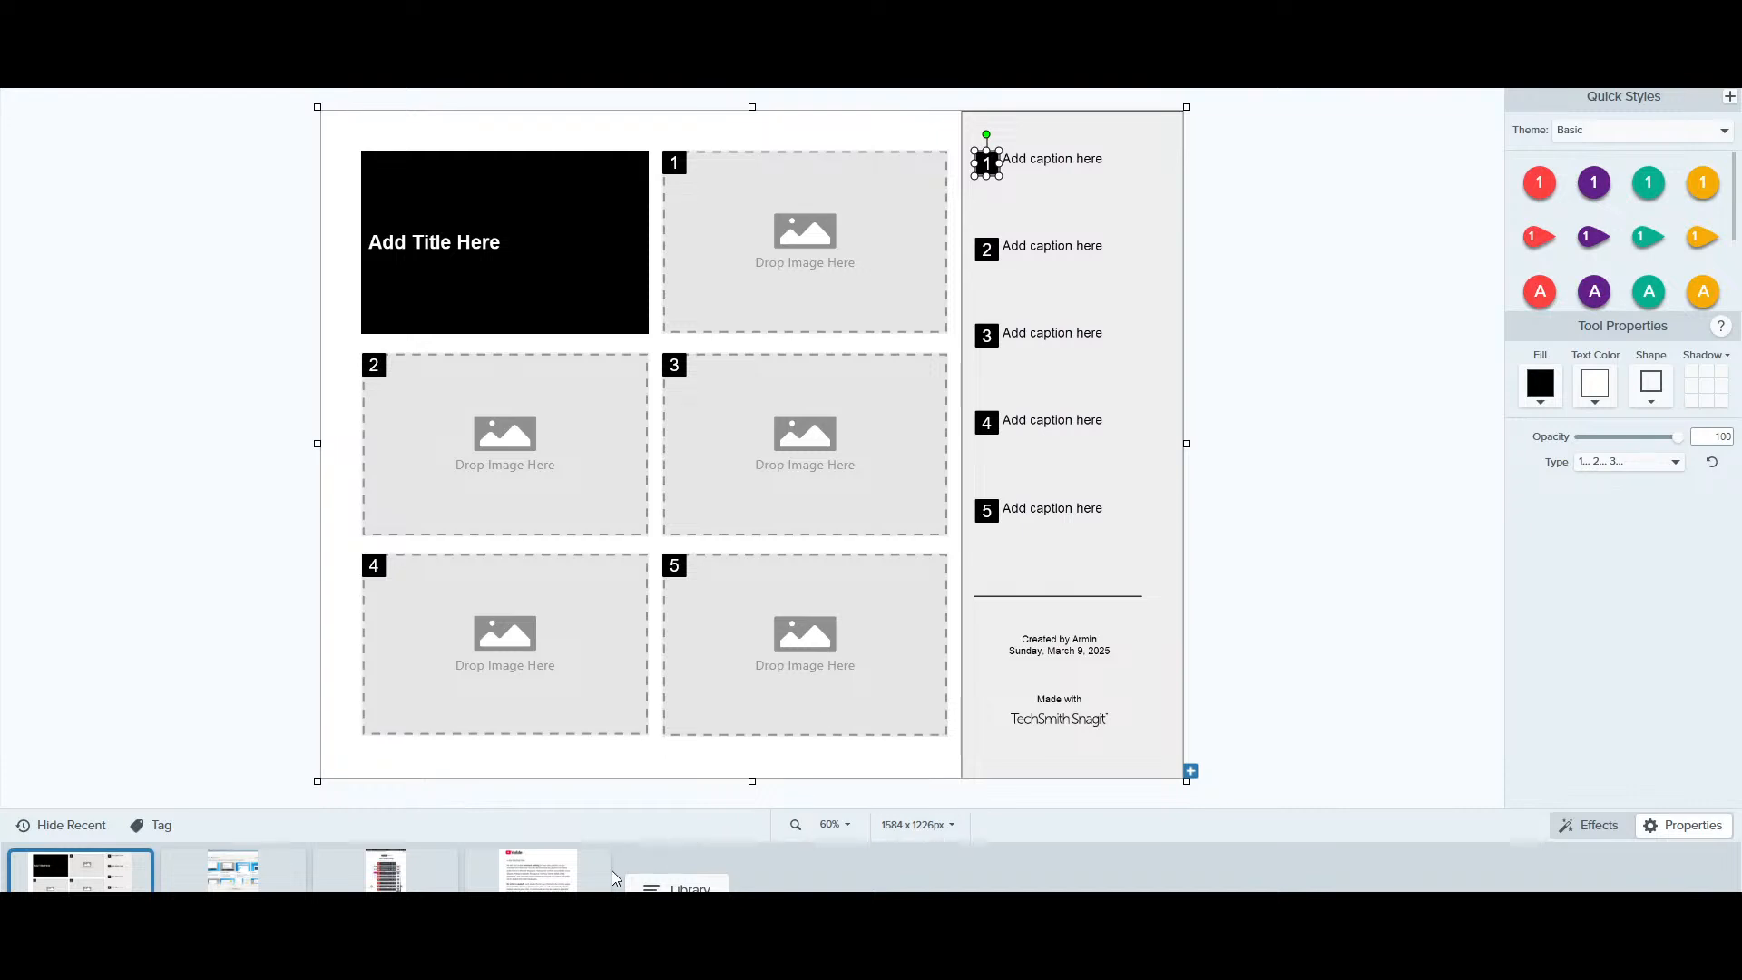
Open the recent capture of the Snagit Features web page in the editor
click(233, 869)
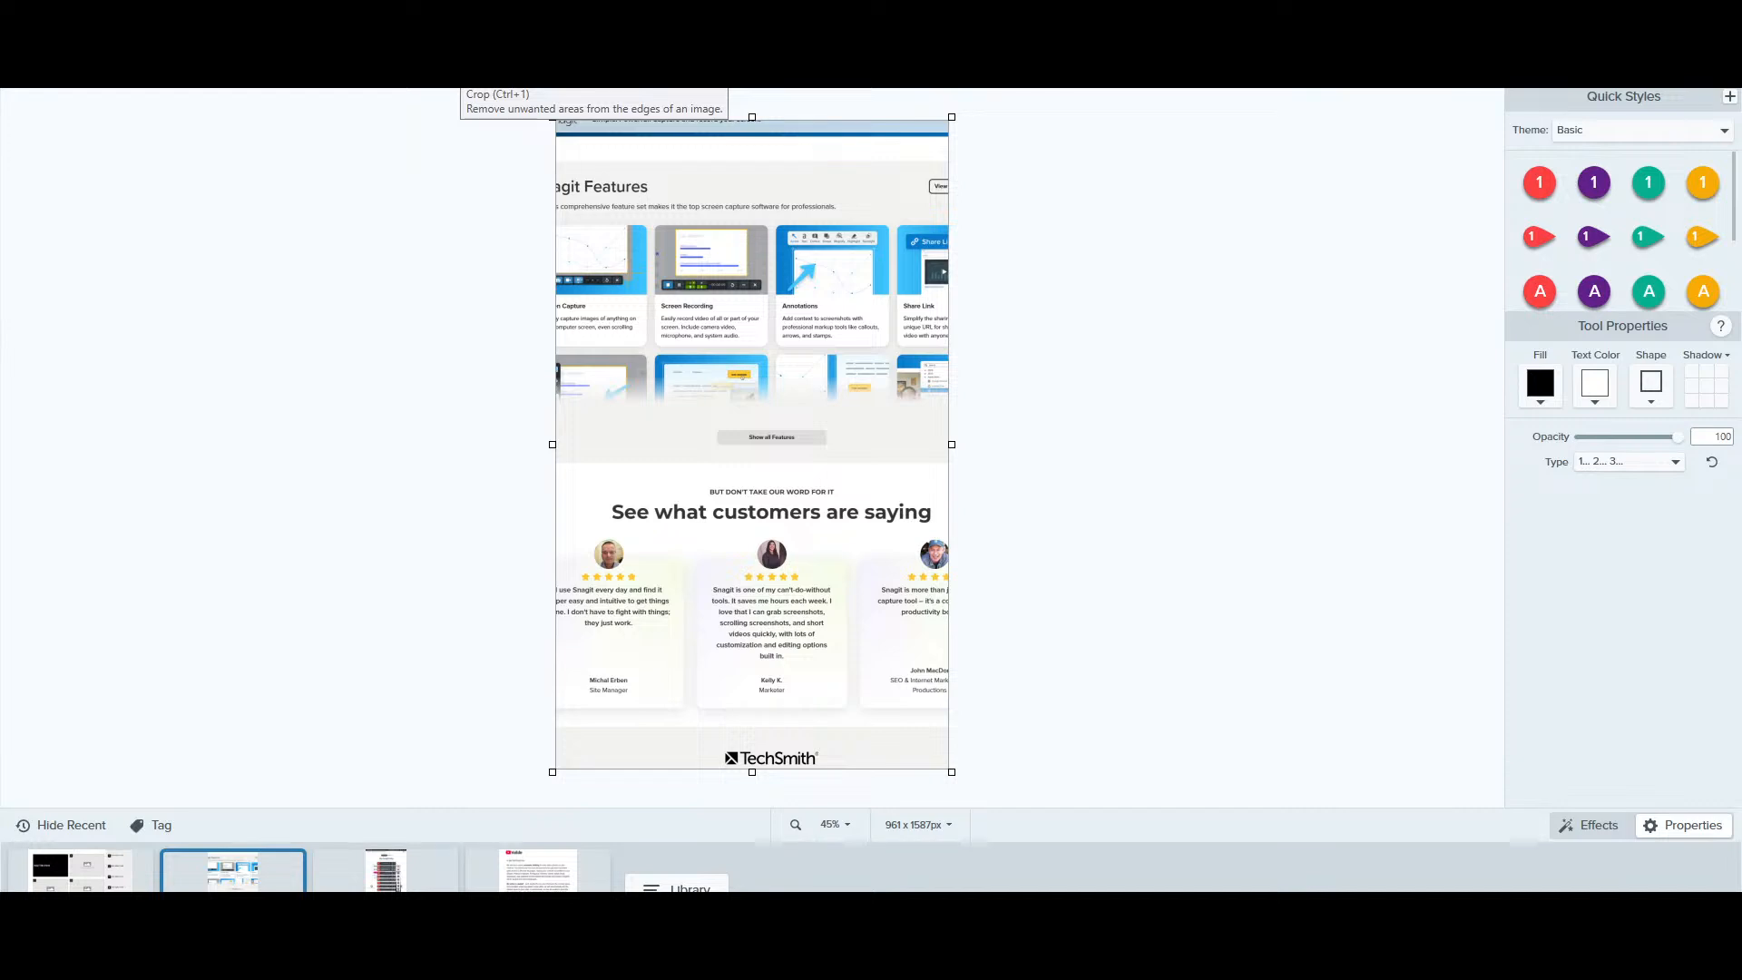
Try framing a crop around the middle customer review below "See what customers are saying", then discard the crop
click(553, 85)
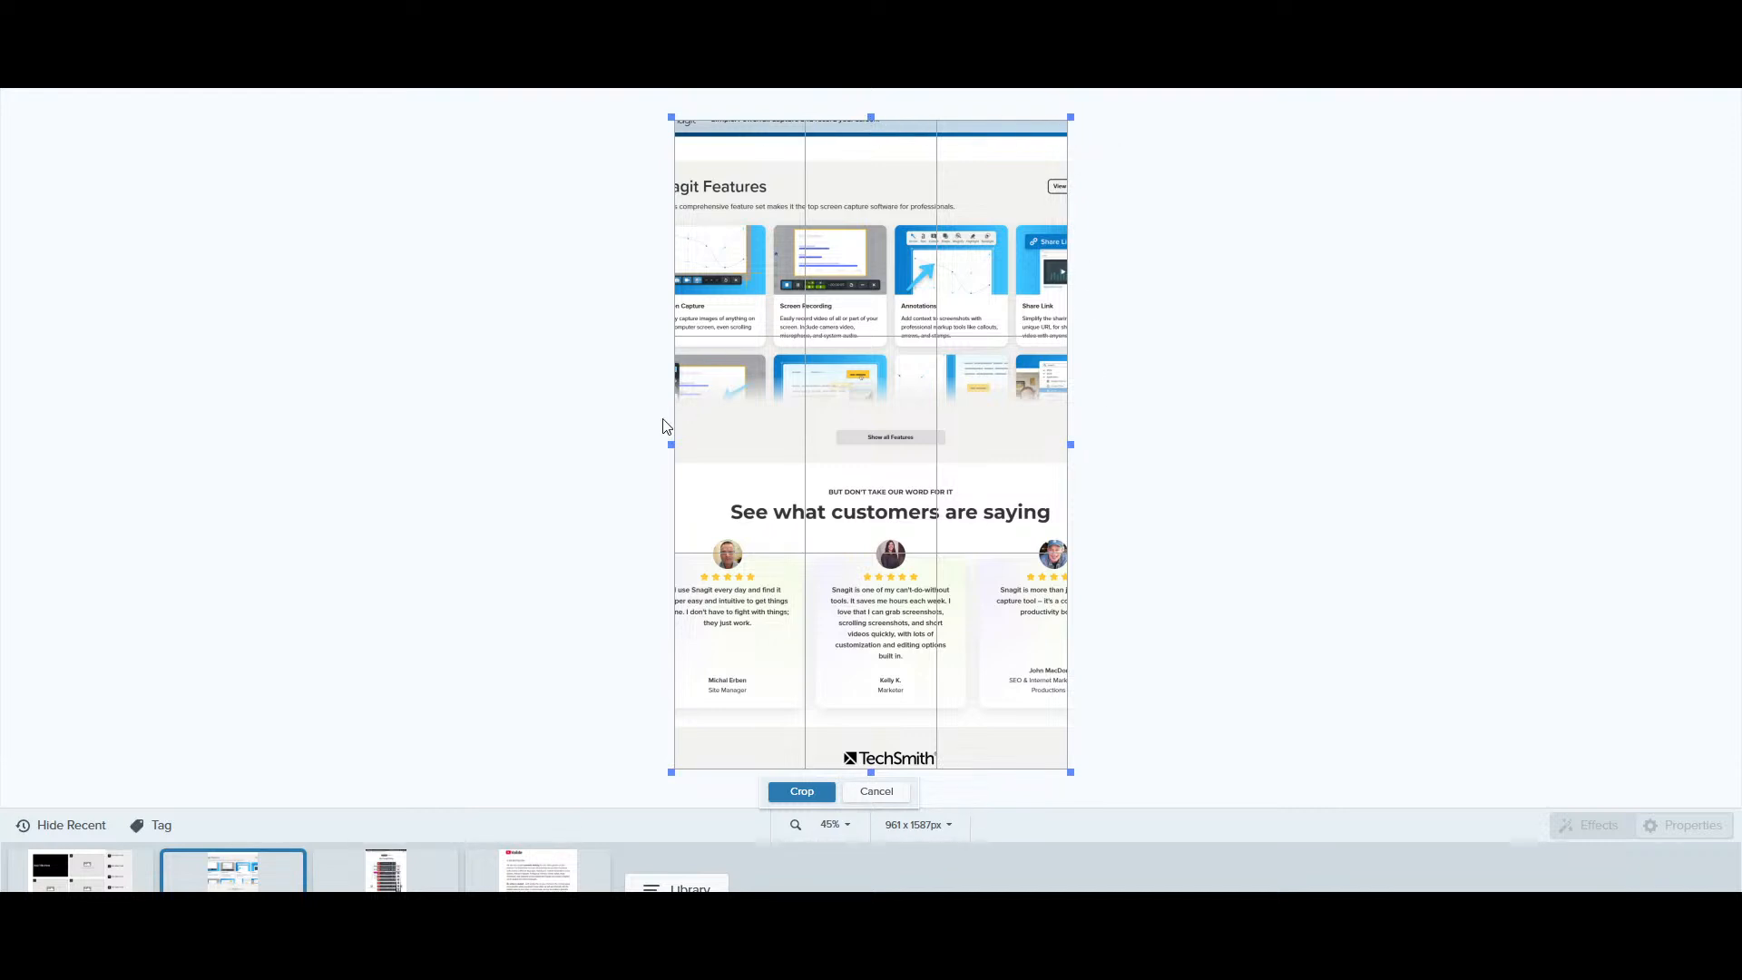
drag(669, 117, 751, 238)
drag(1071, 238, 965, 485)
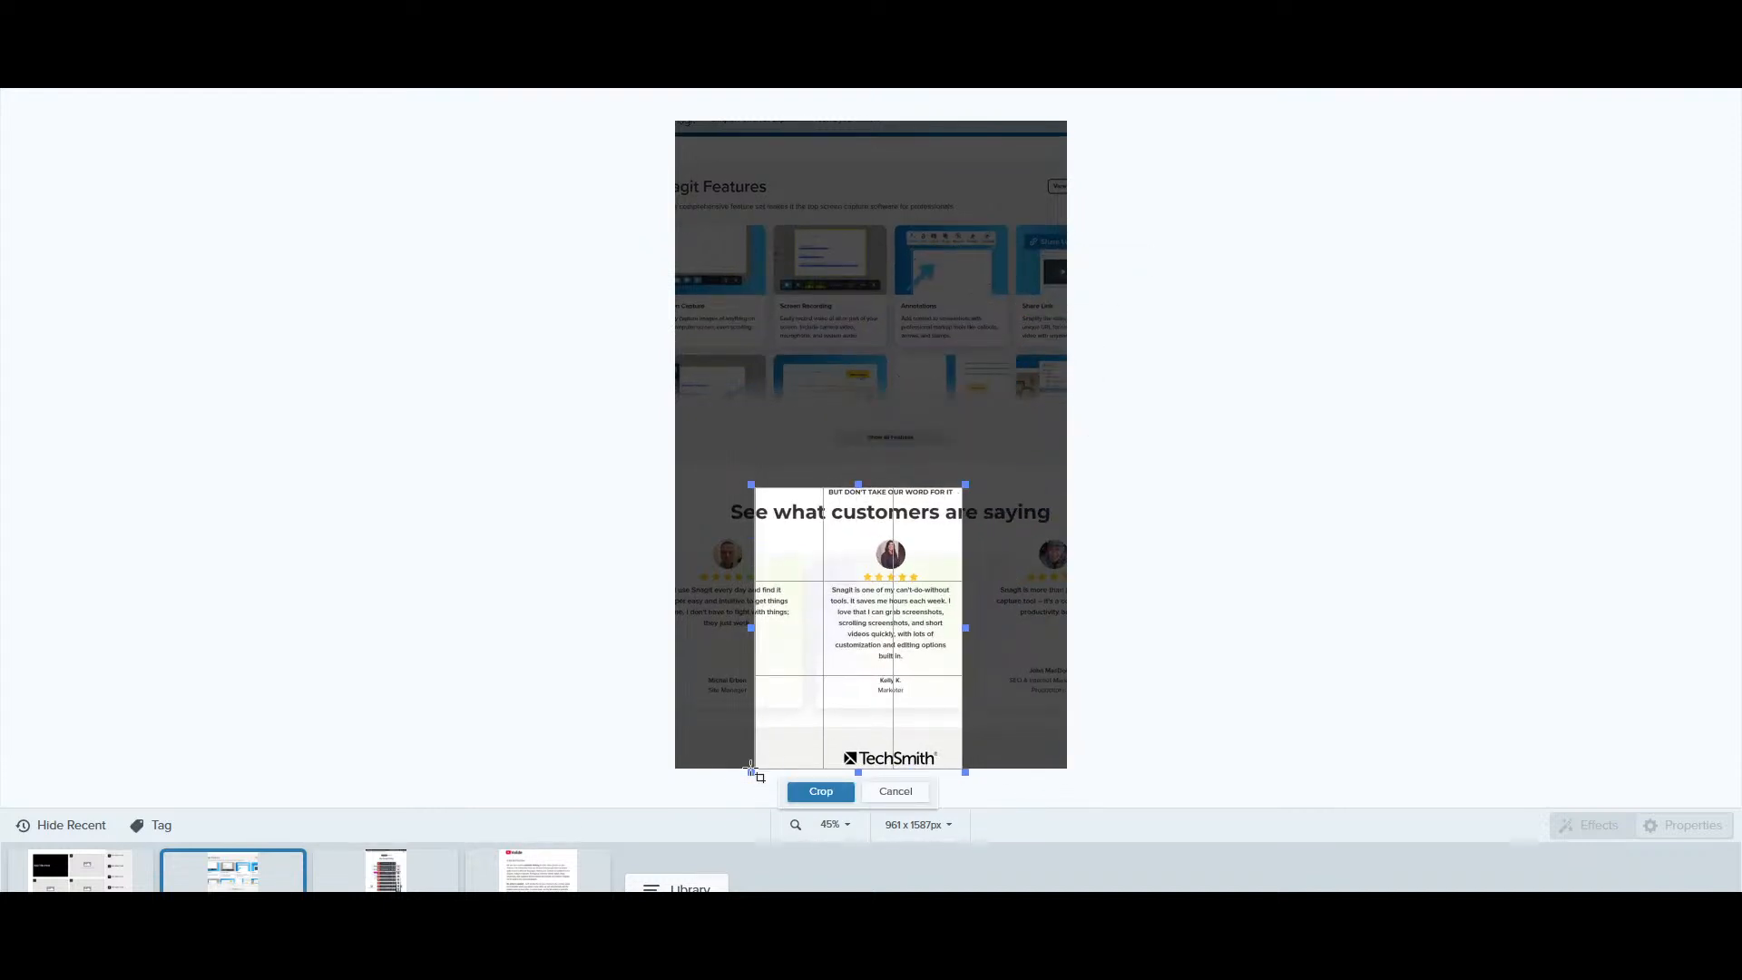
drag(754, 769, 749, 762)
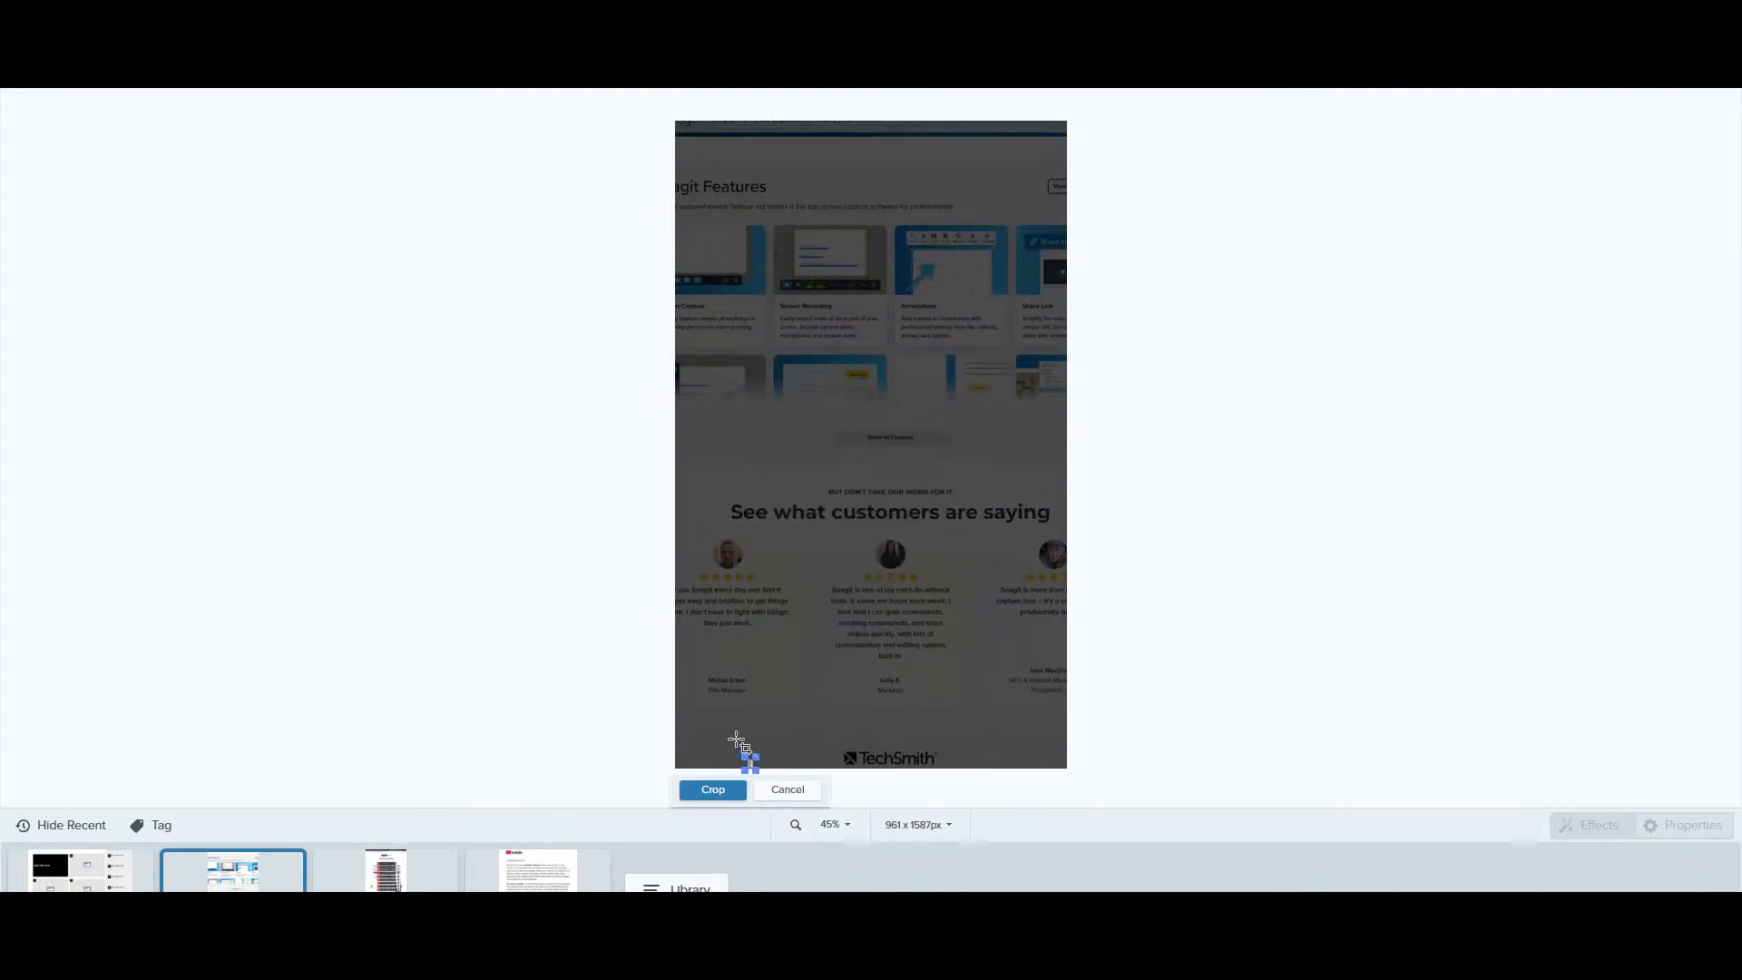
drag(752, 758, 1021, 501)
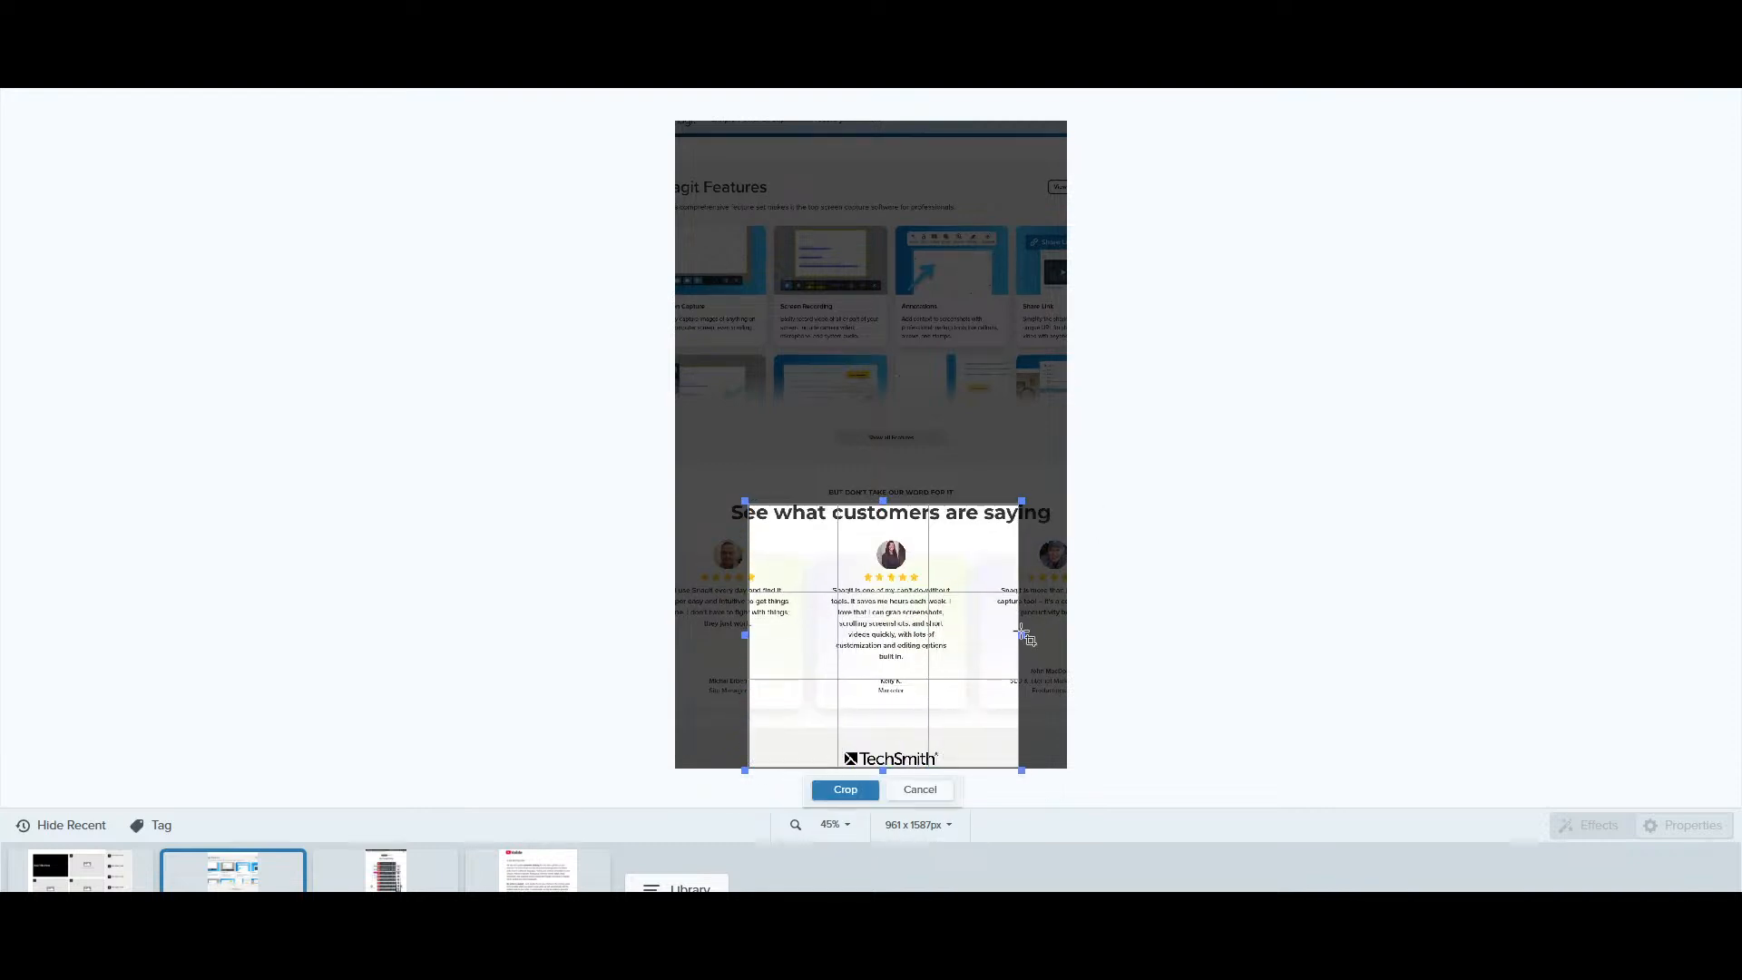
drag(1021, 770, 1014, 713)
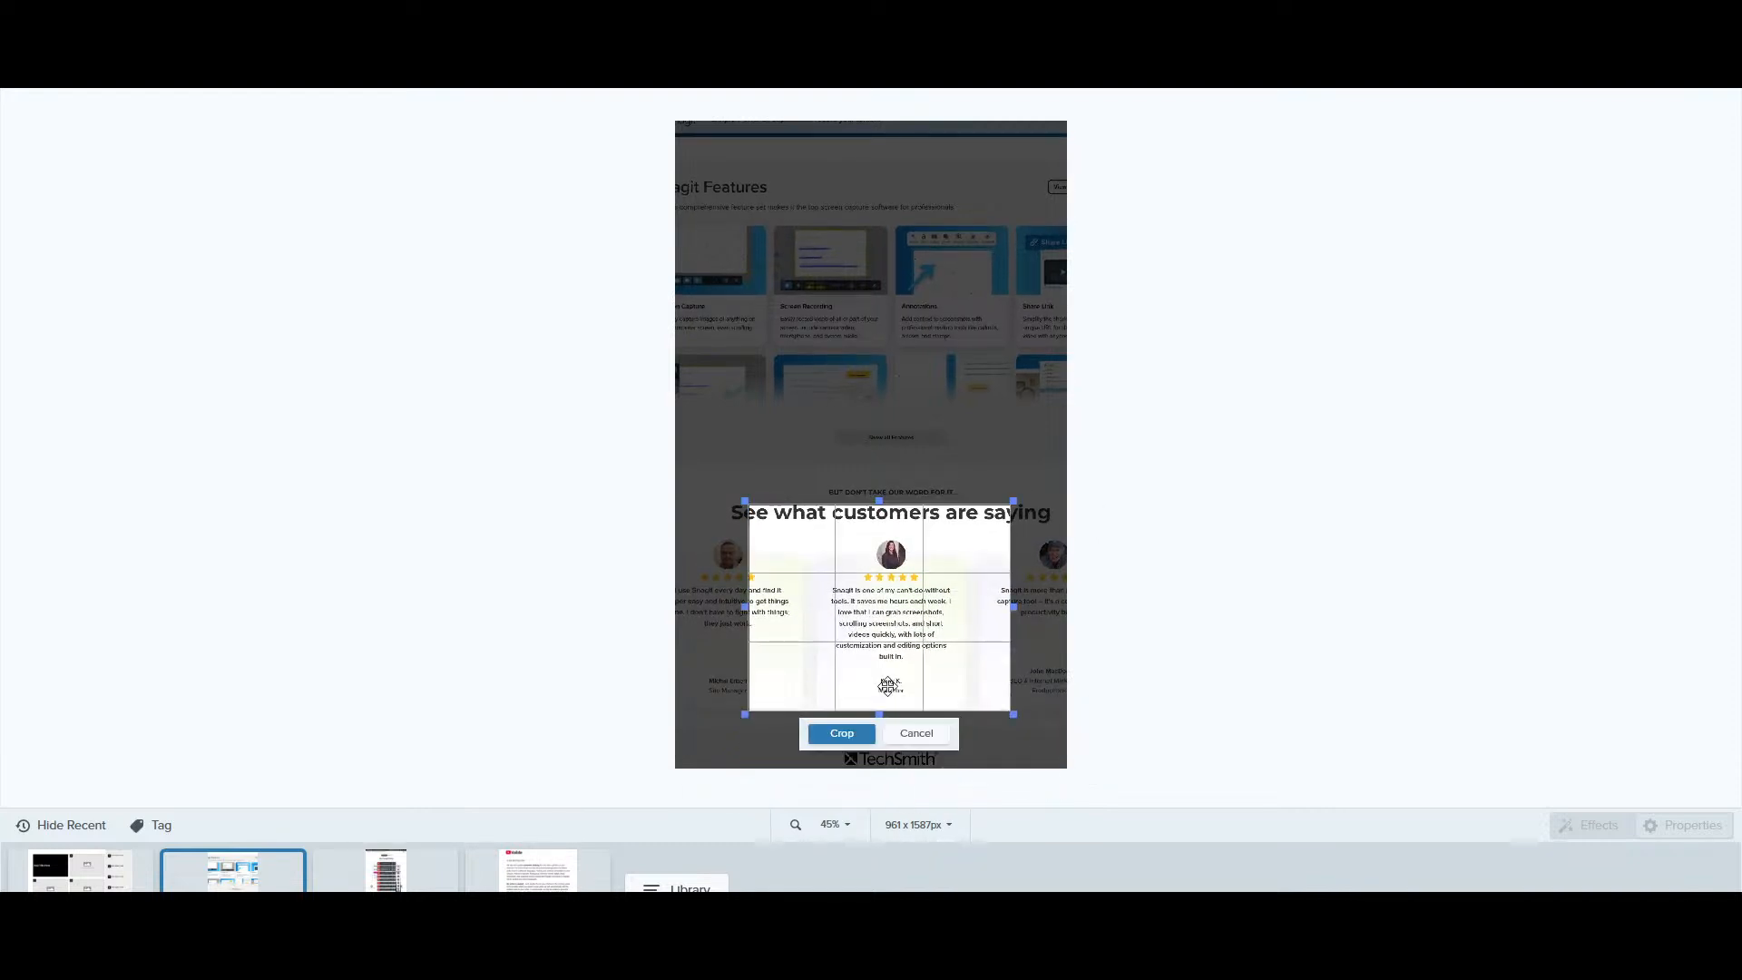
drag(742, 612, 817, 614)
click(816, 635)
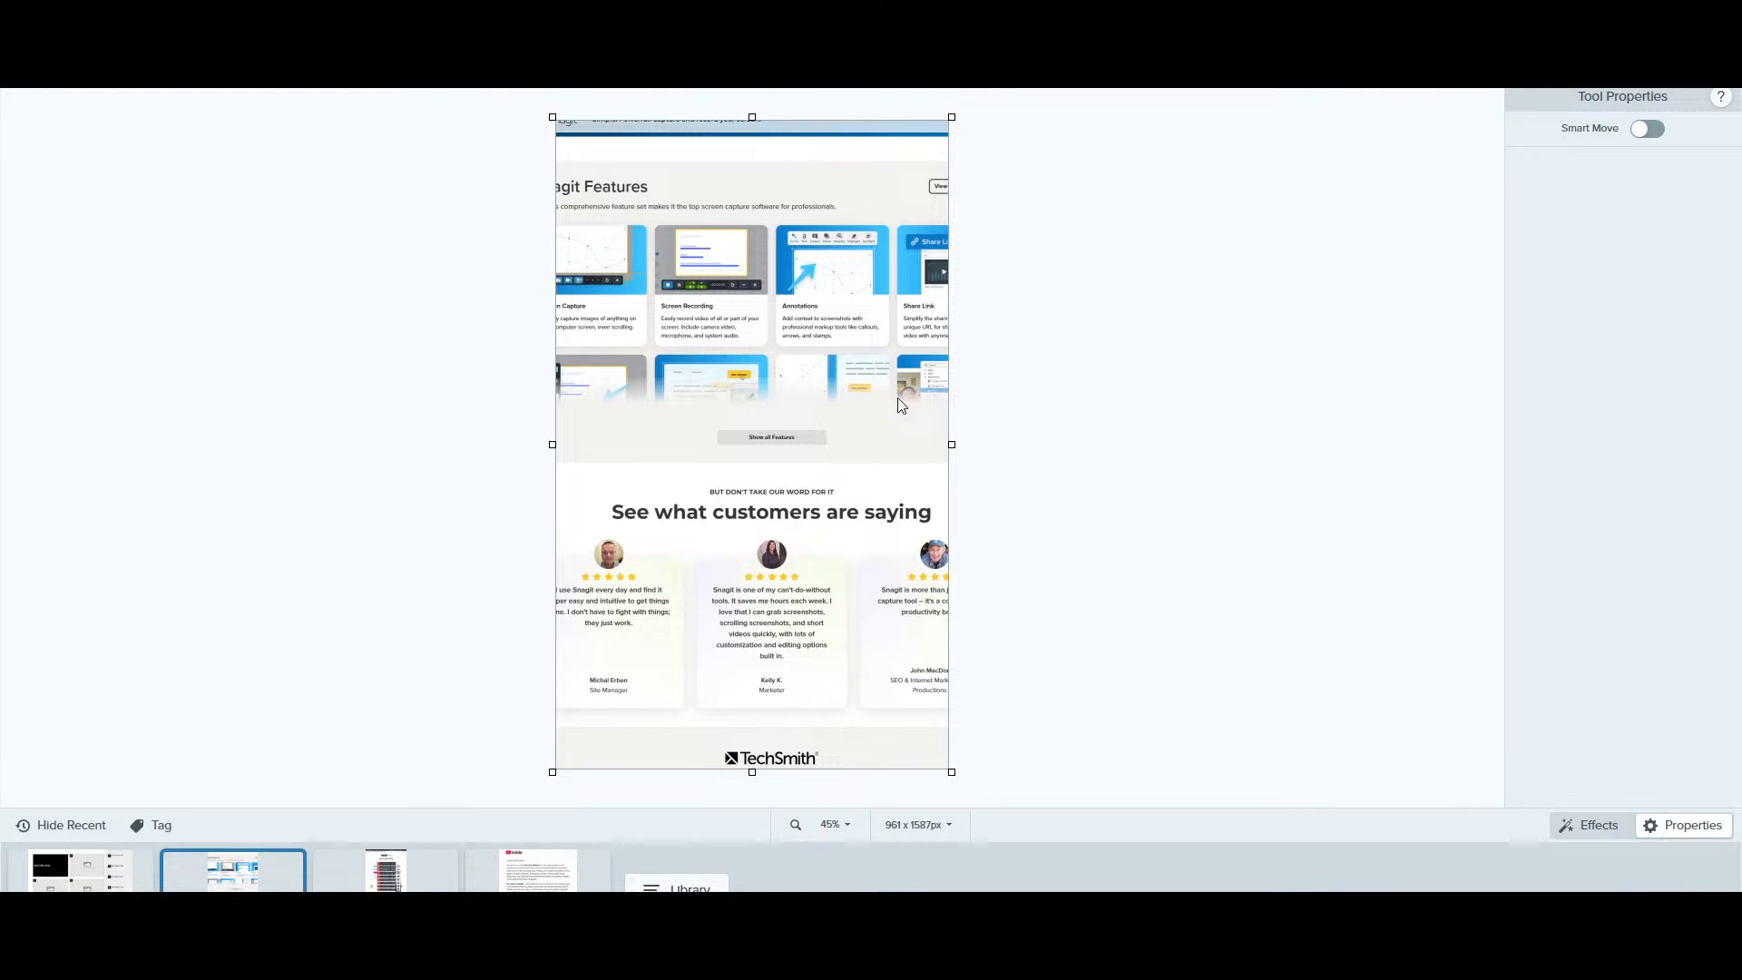
Try a crop narrowed to the feature descriptions and the upper part of the second thumbnail row, then cancel it
key(c)
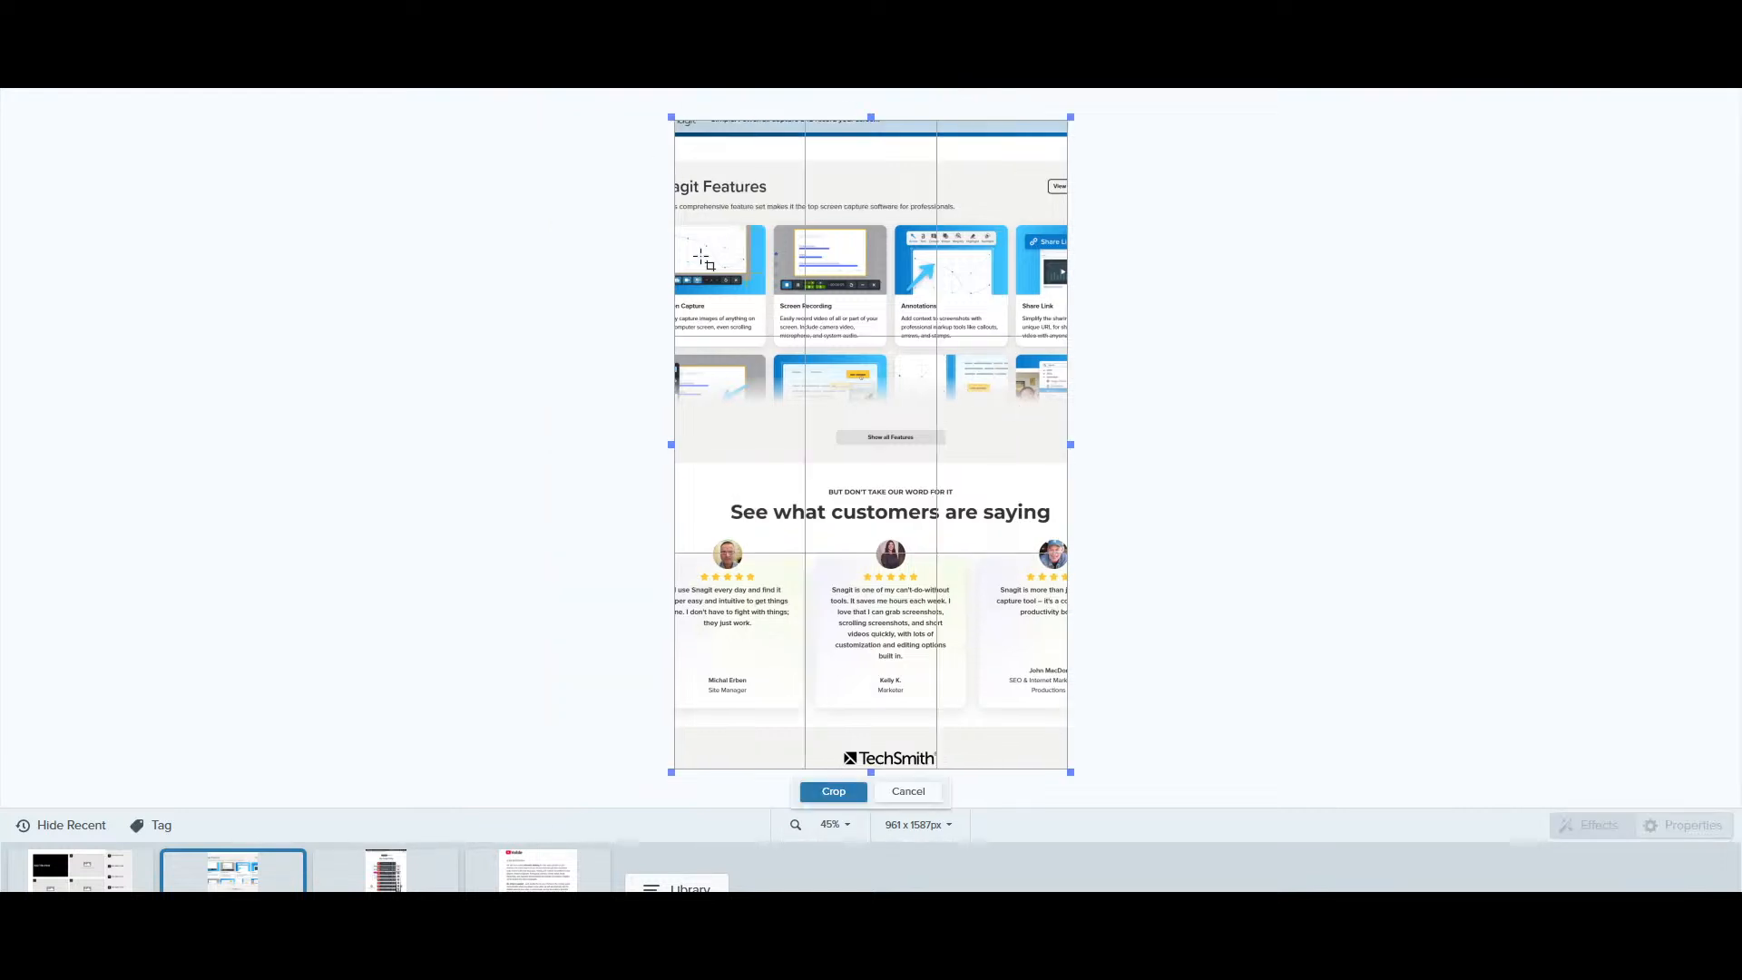
drag(871, 772, 886, 394)
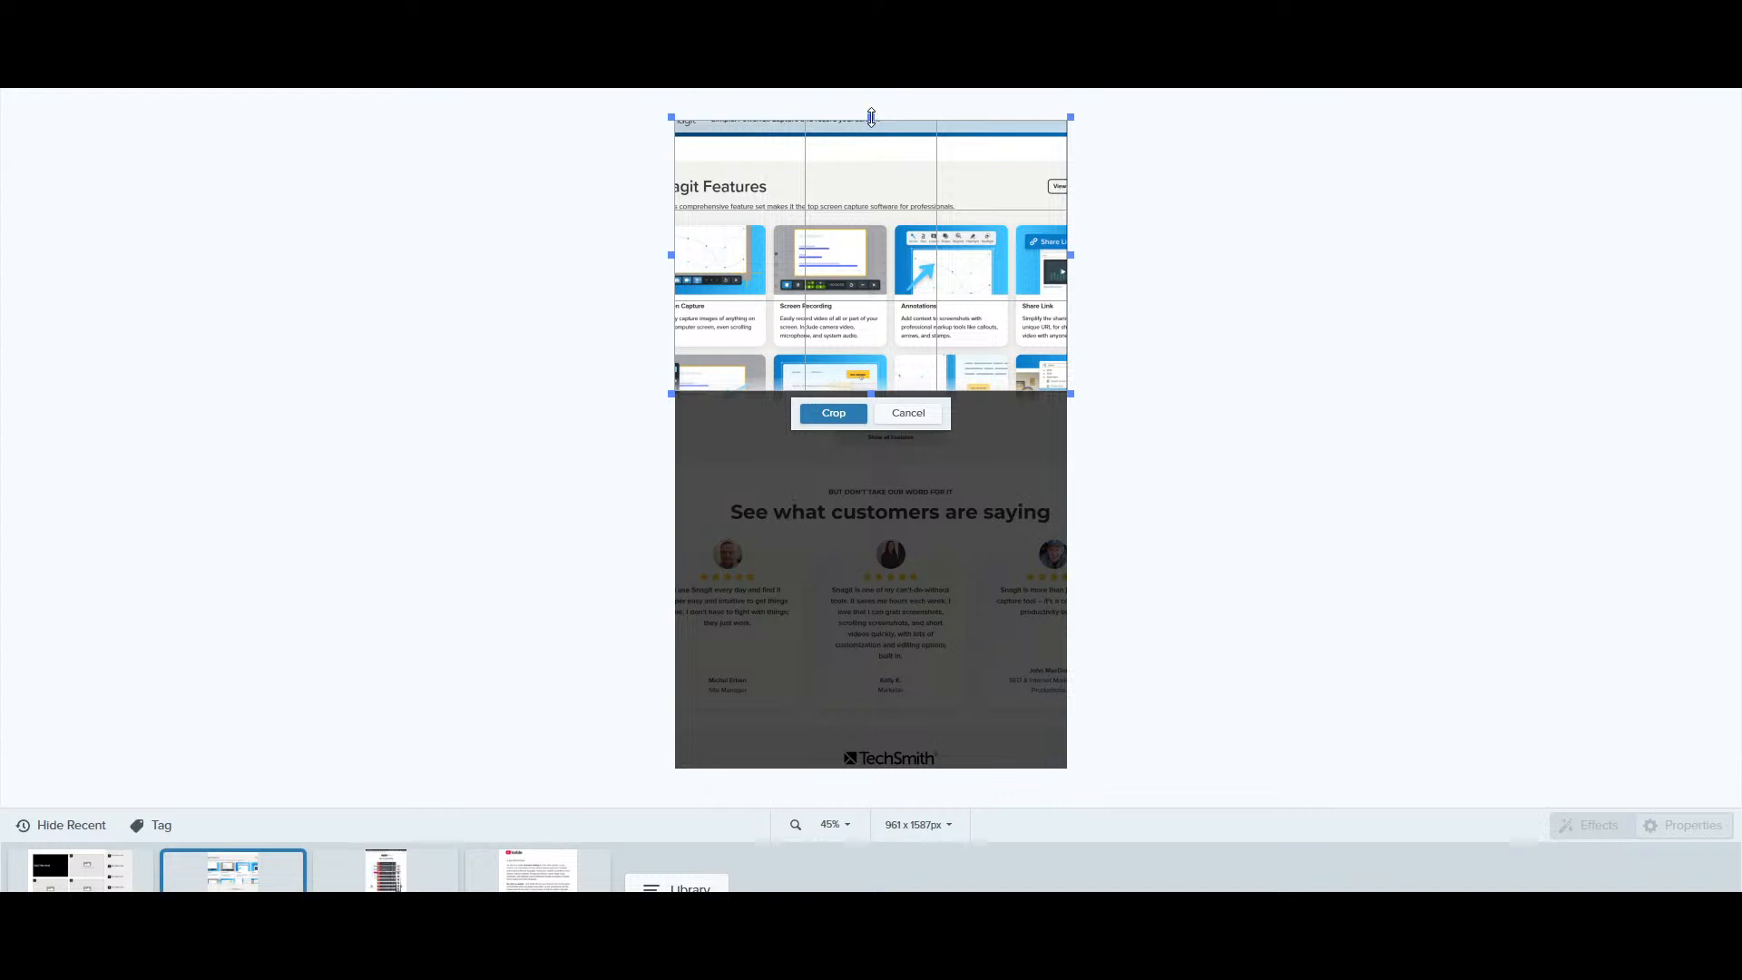
drag(873, 119, 871, 294)
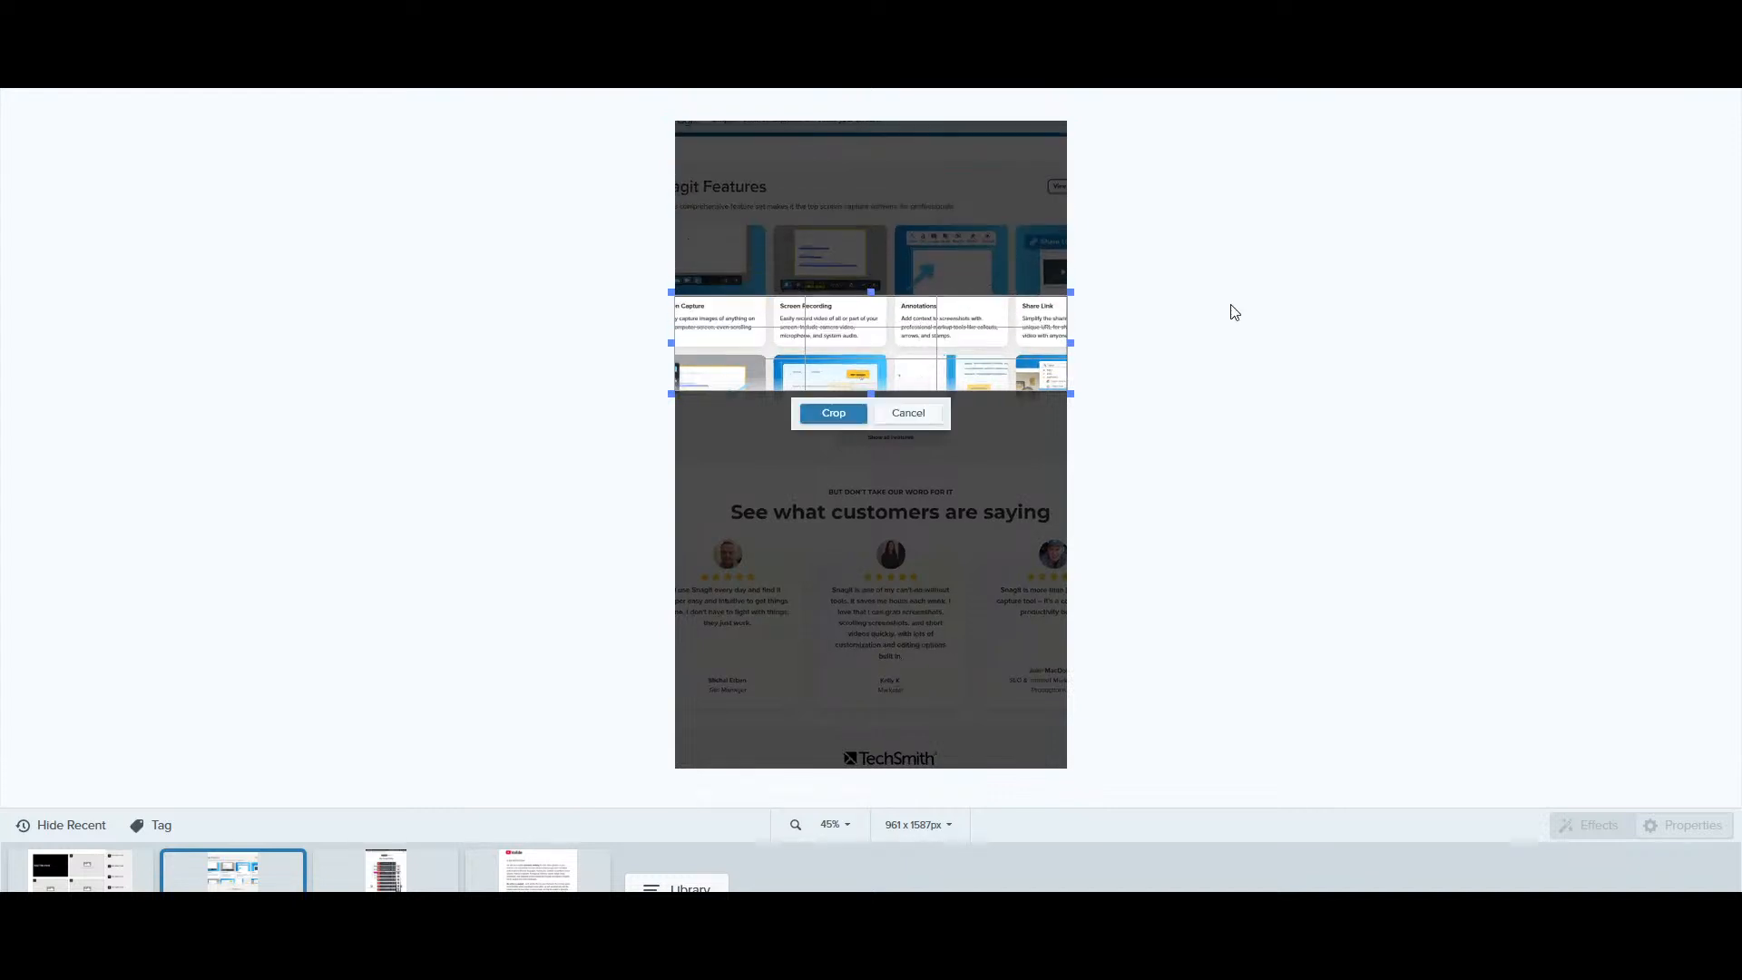
drag(1068, 344, 939, 345)
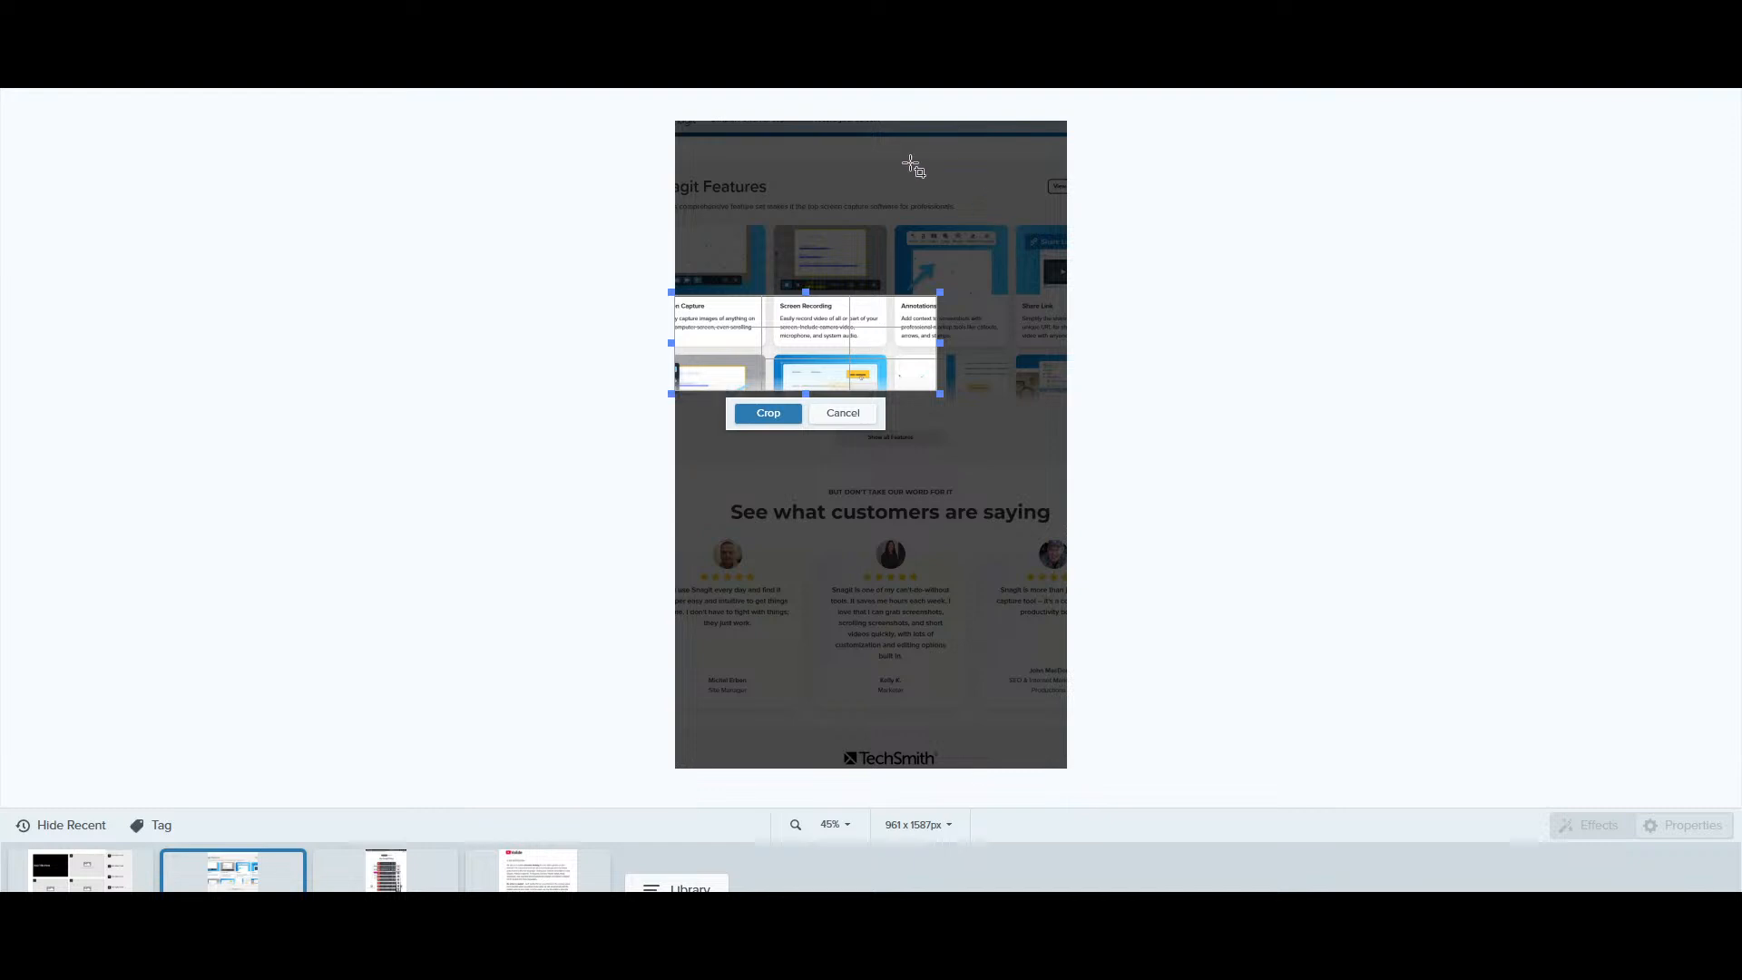
click(852, 416)
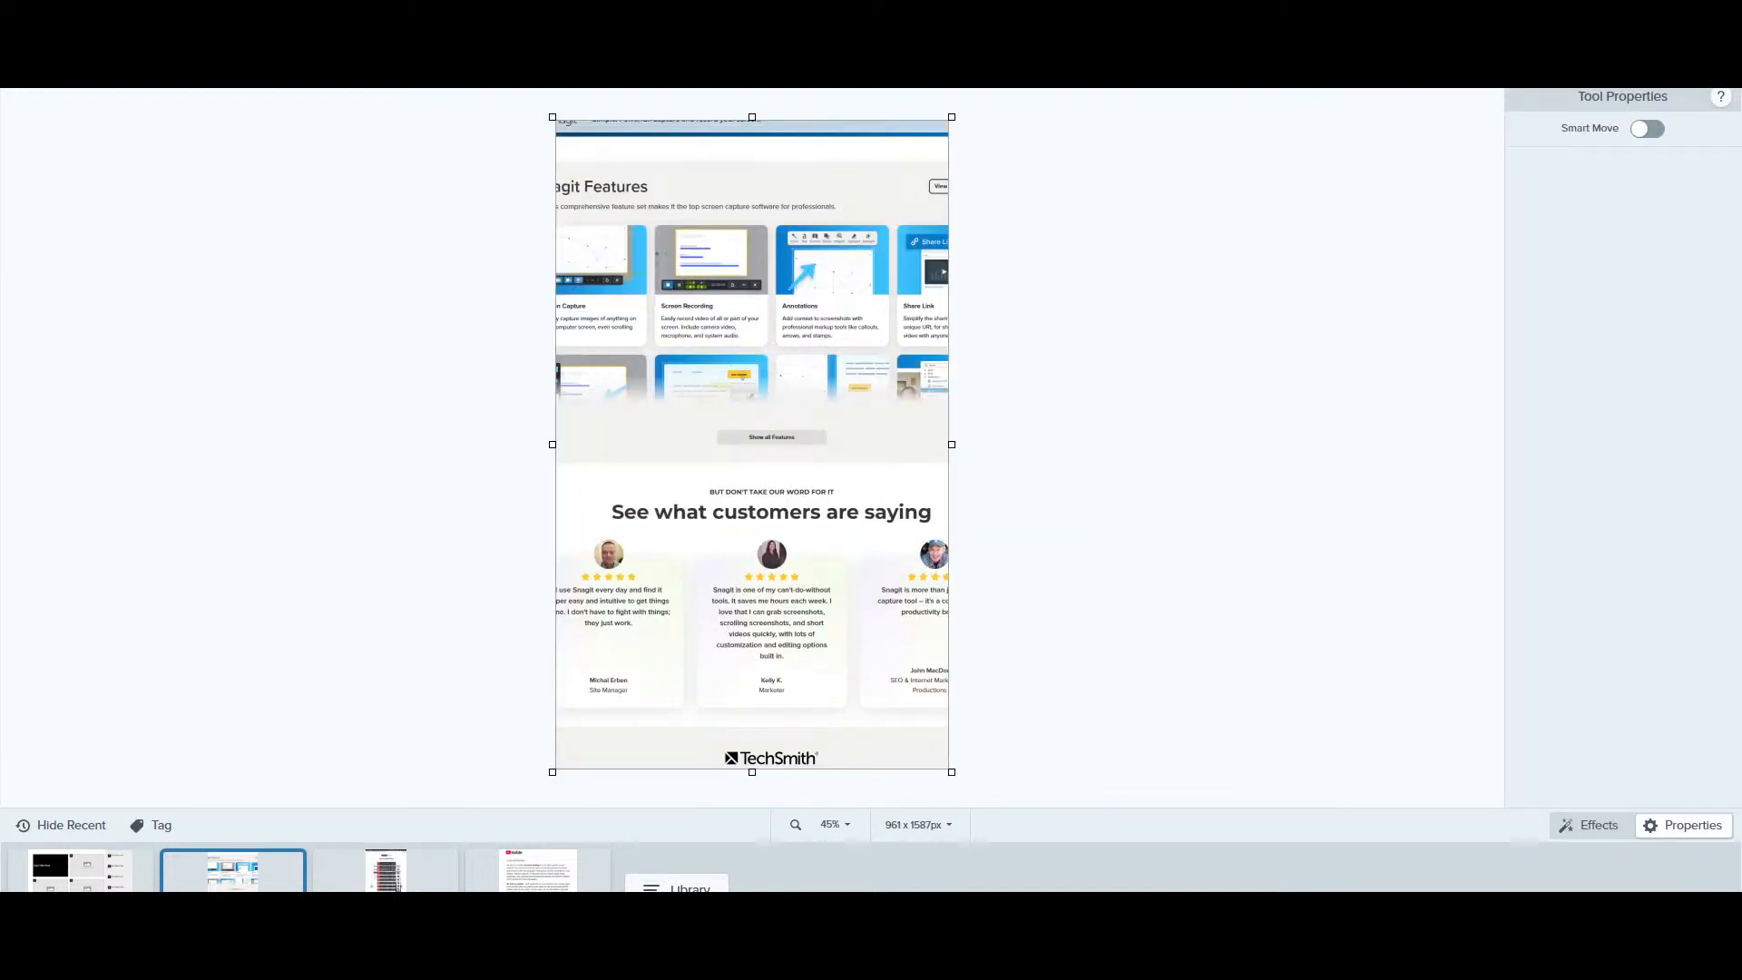
Try cutting out the "Show all Features" band with the horizontal torn-edge and straight-edge styles, undoing the straight cut
click(504, 65)
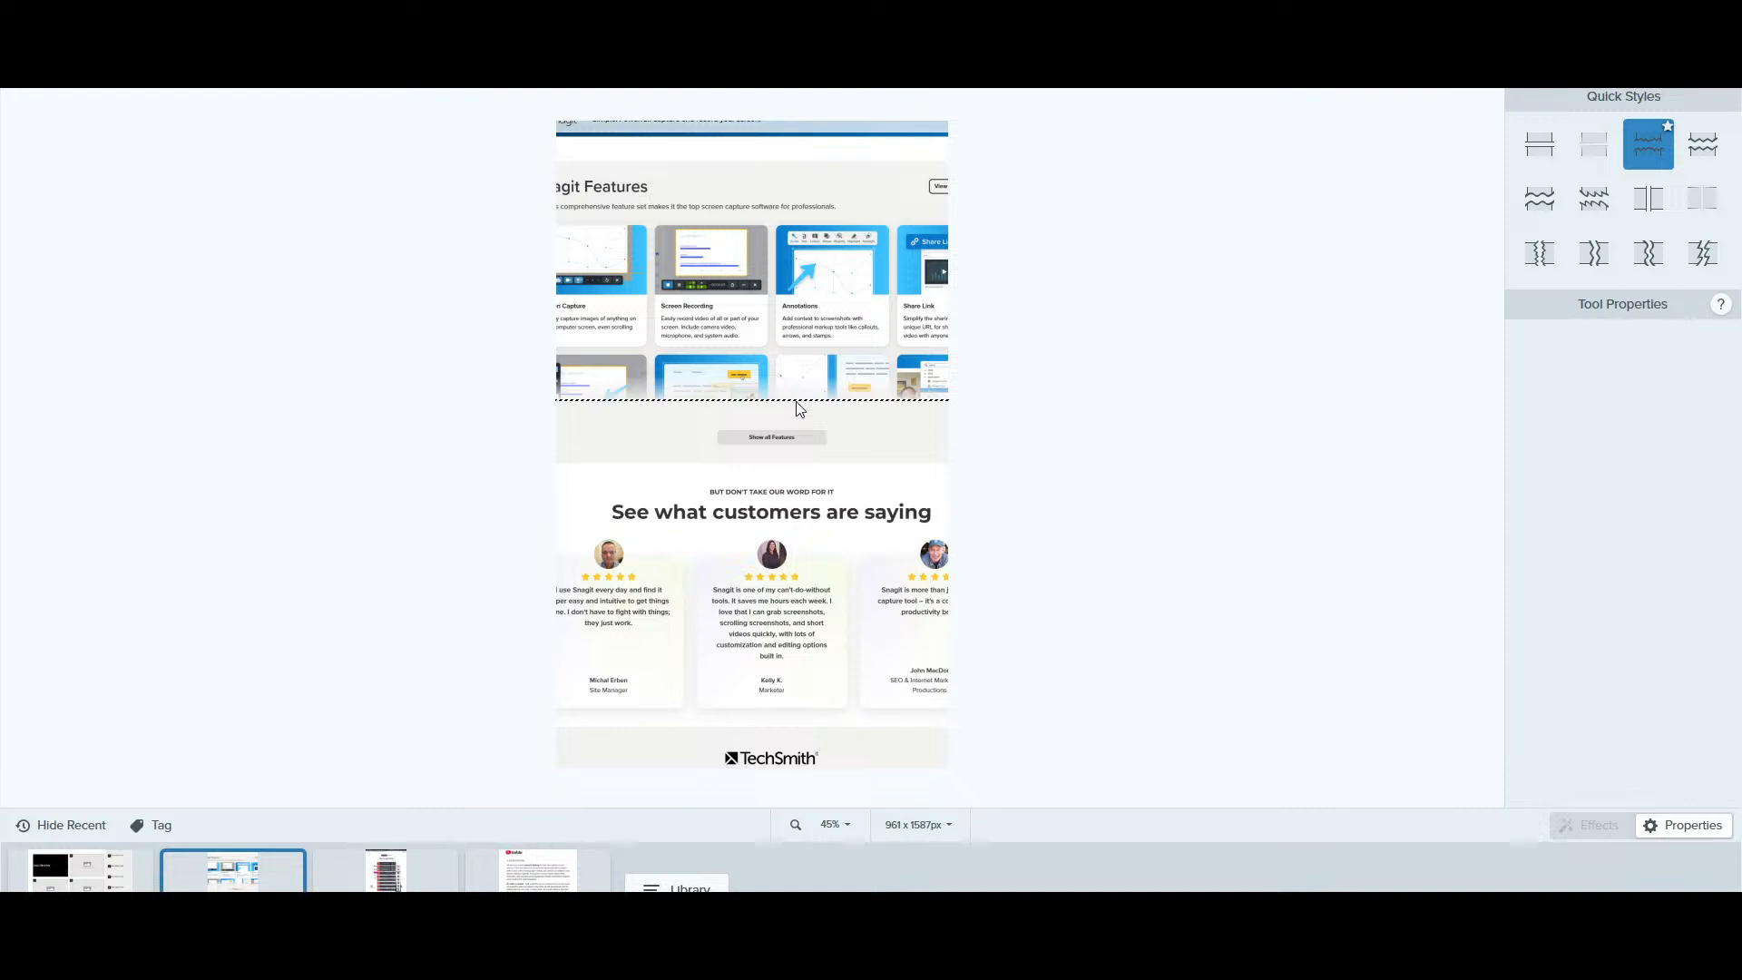
drag(797, 401, 798, 460)
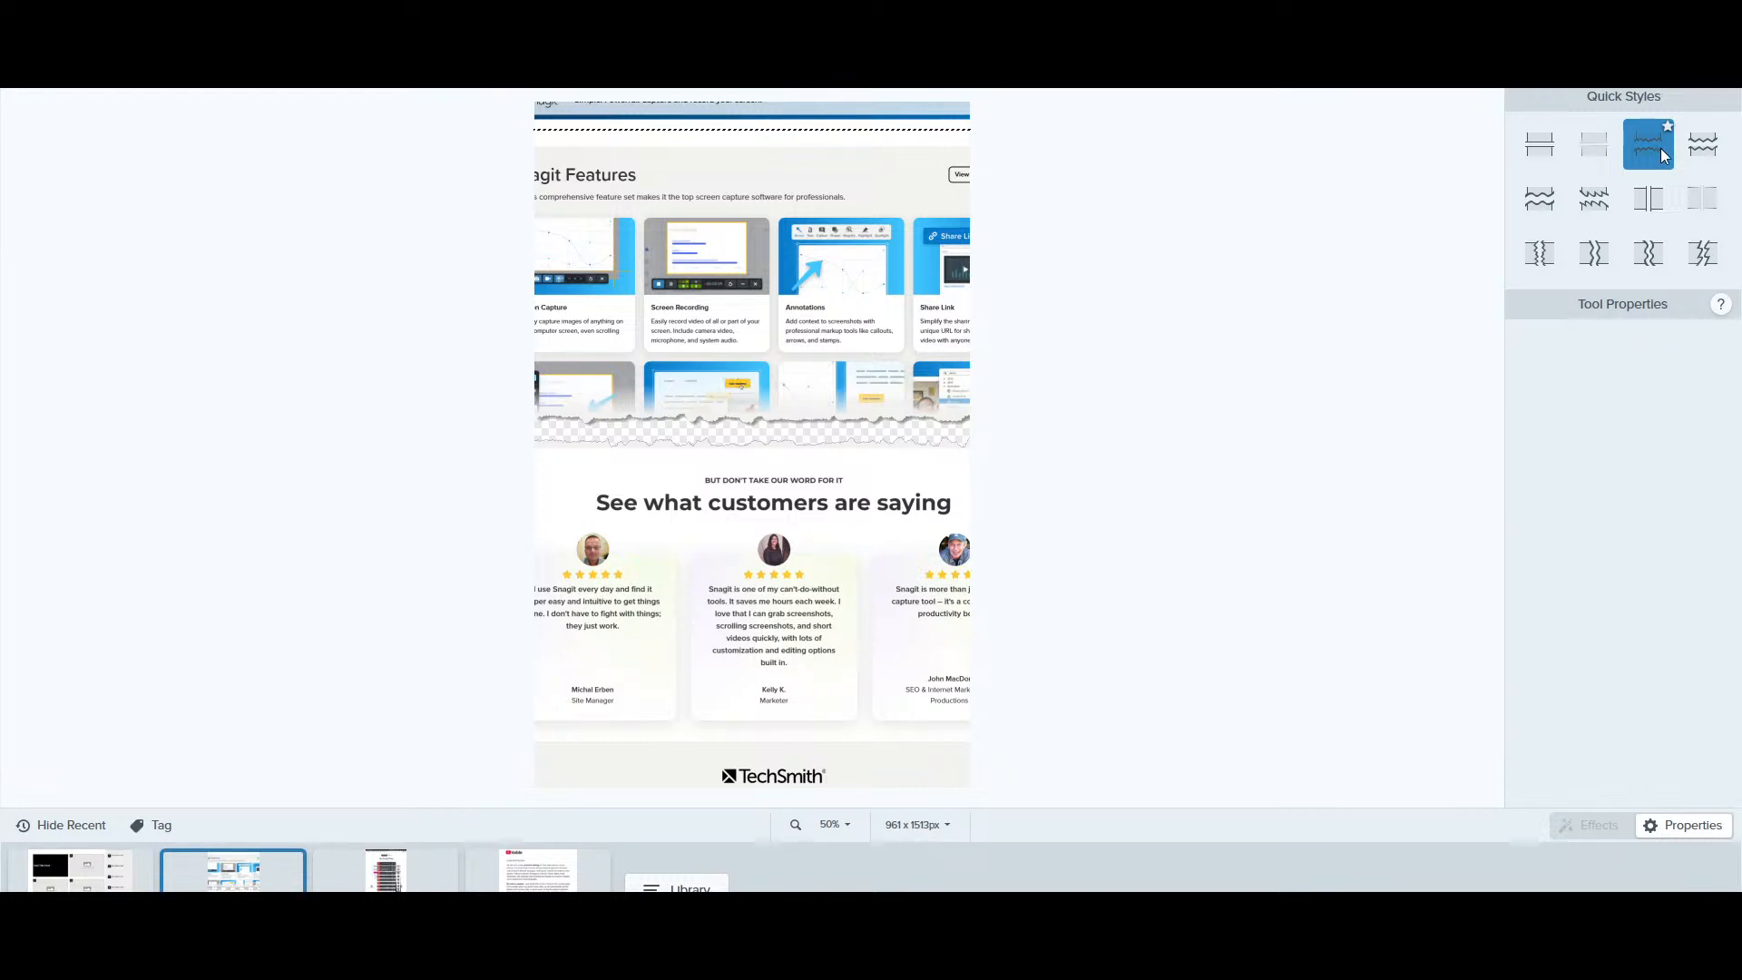
click(1546, 144)
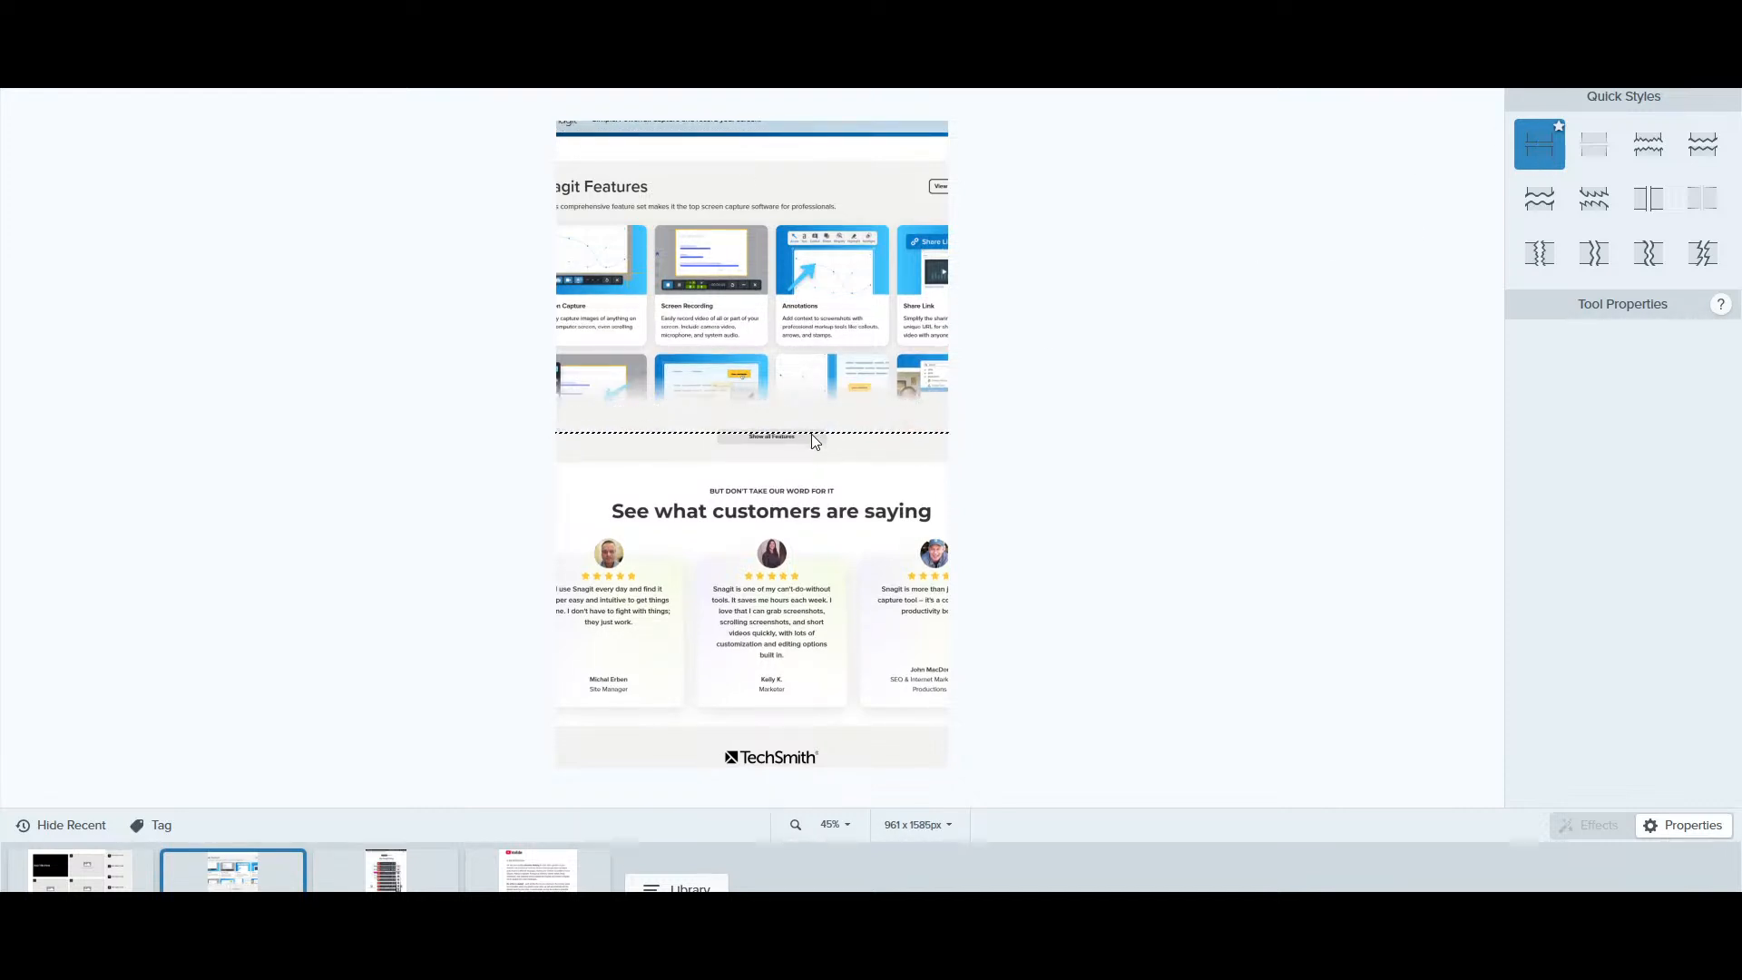
drag(809, 397, 817, 466)
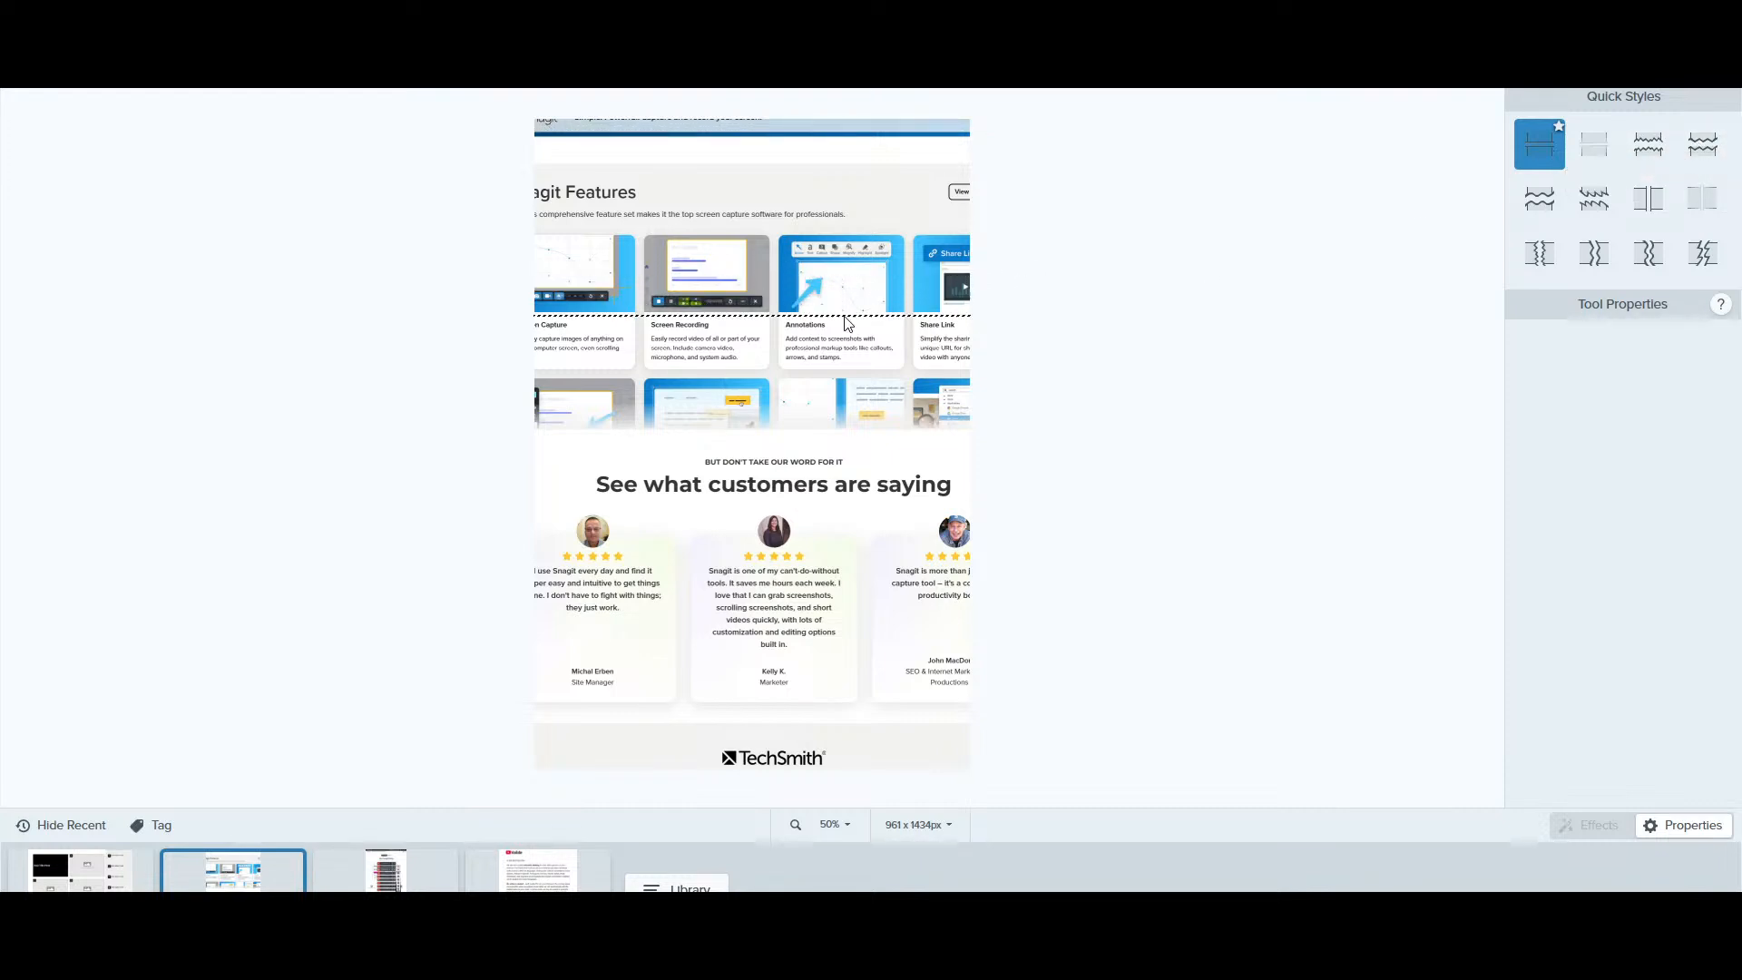
key(ctrl+z)
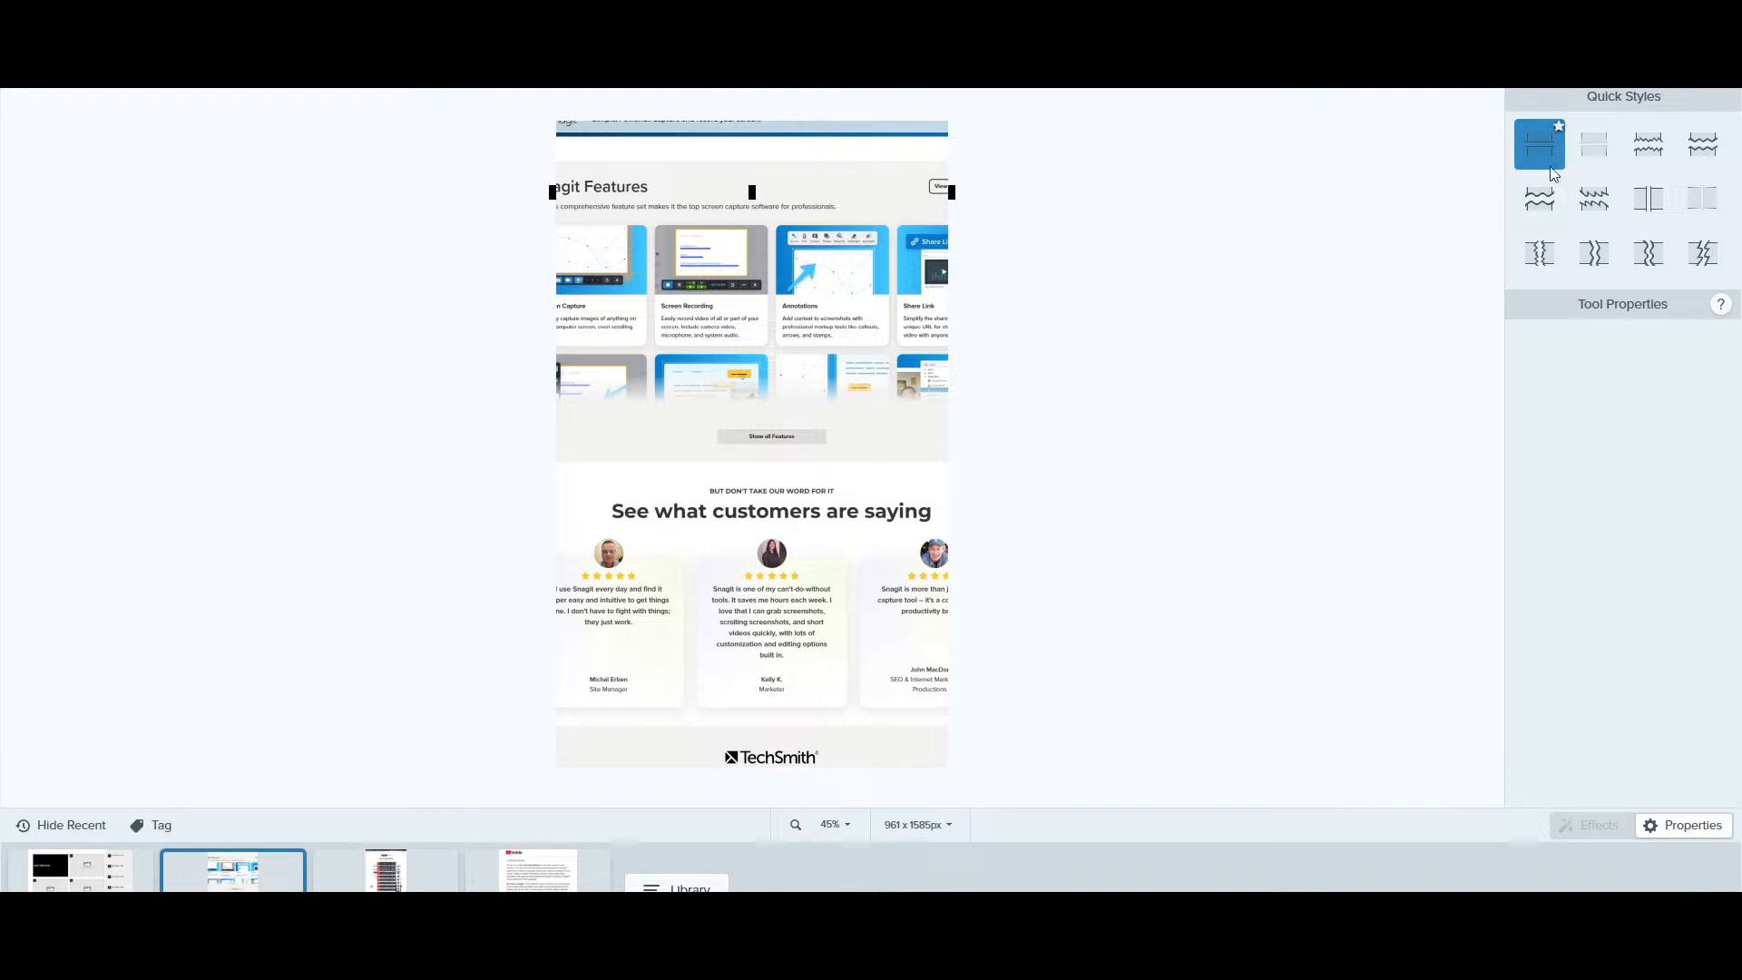
Try cutting out the "Show all Features" band with the horizontal faded style, then the straight style again, undoing each cut
click(1594, 145)
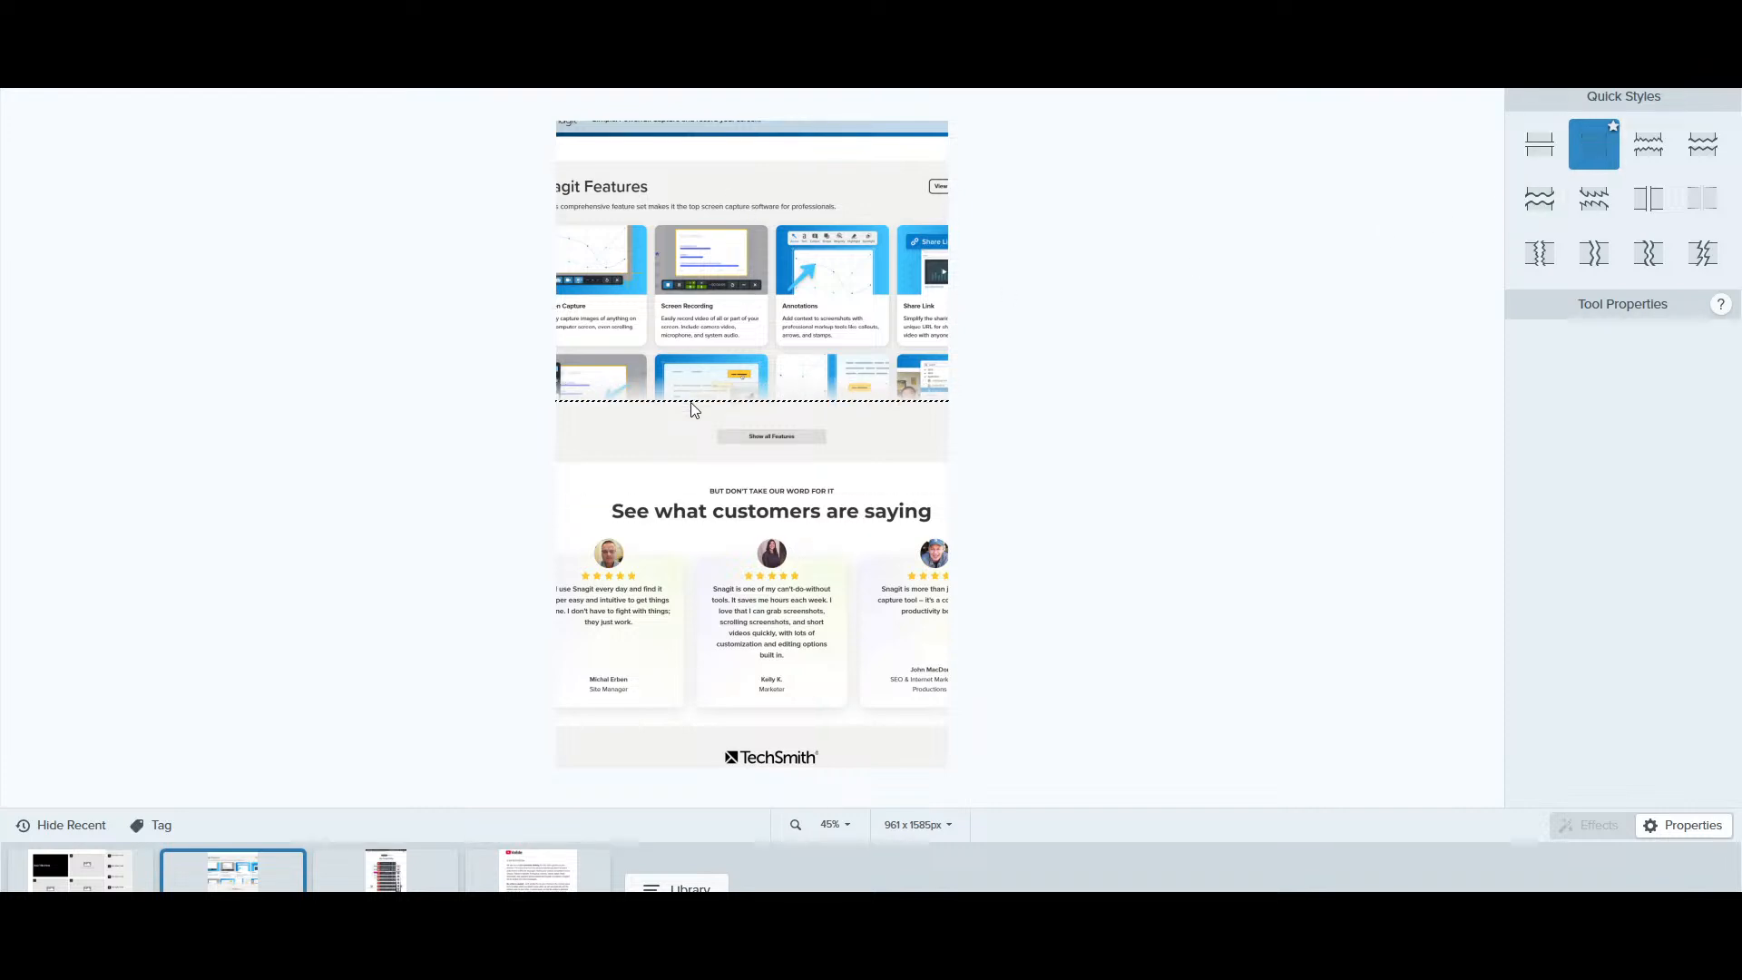
mouse_move(692, 402)
mouse_down()
mouse_move(700, 472)
mouse_move(721, 472)
mouse_up()
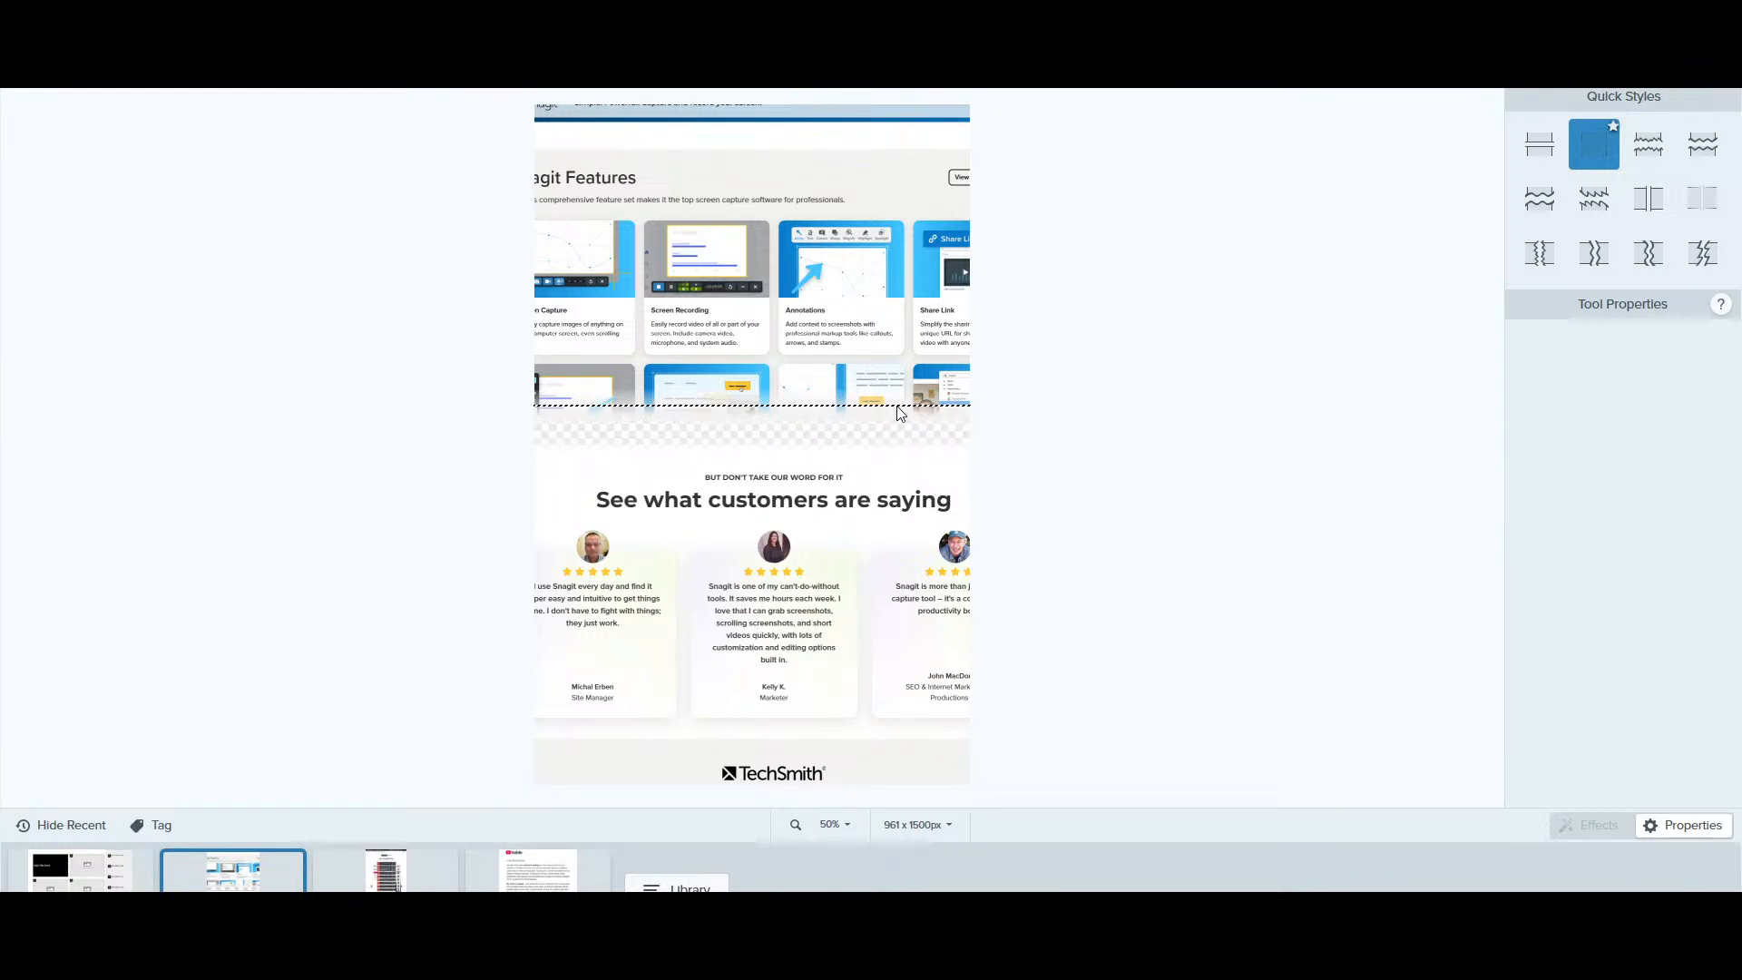
key(ctrl+z)
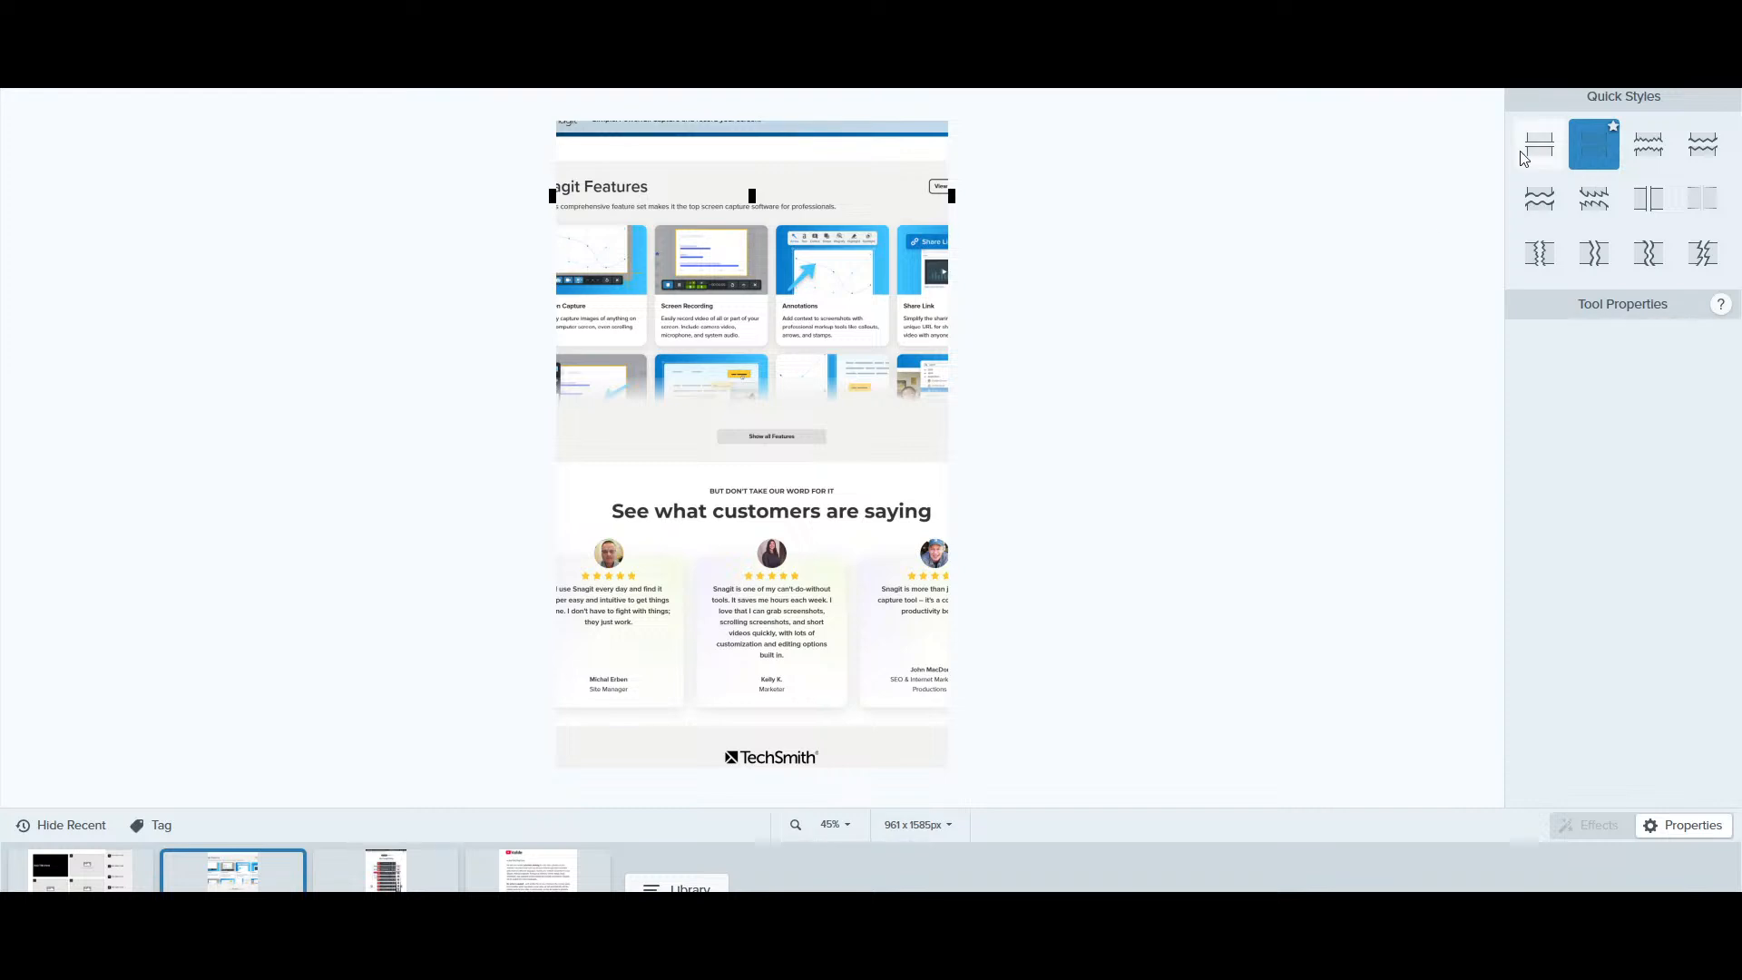
click(1540, 145)
drag(832, 401, 835, 464)
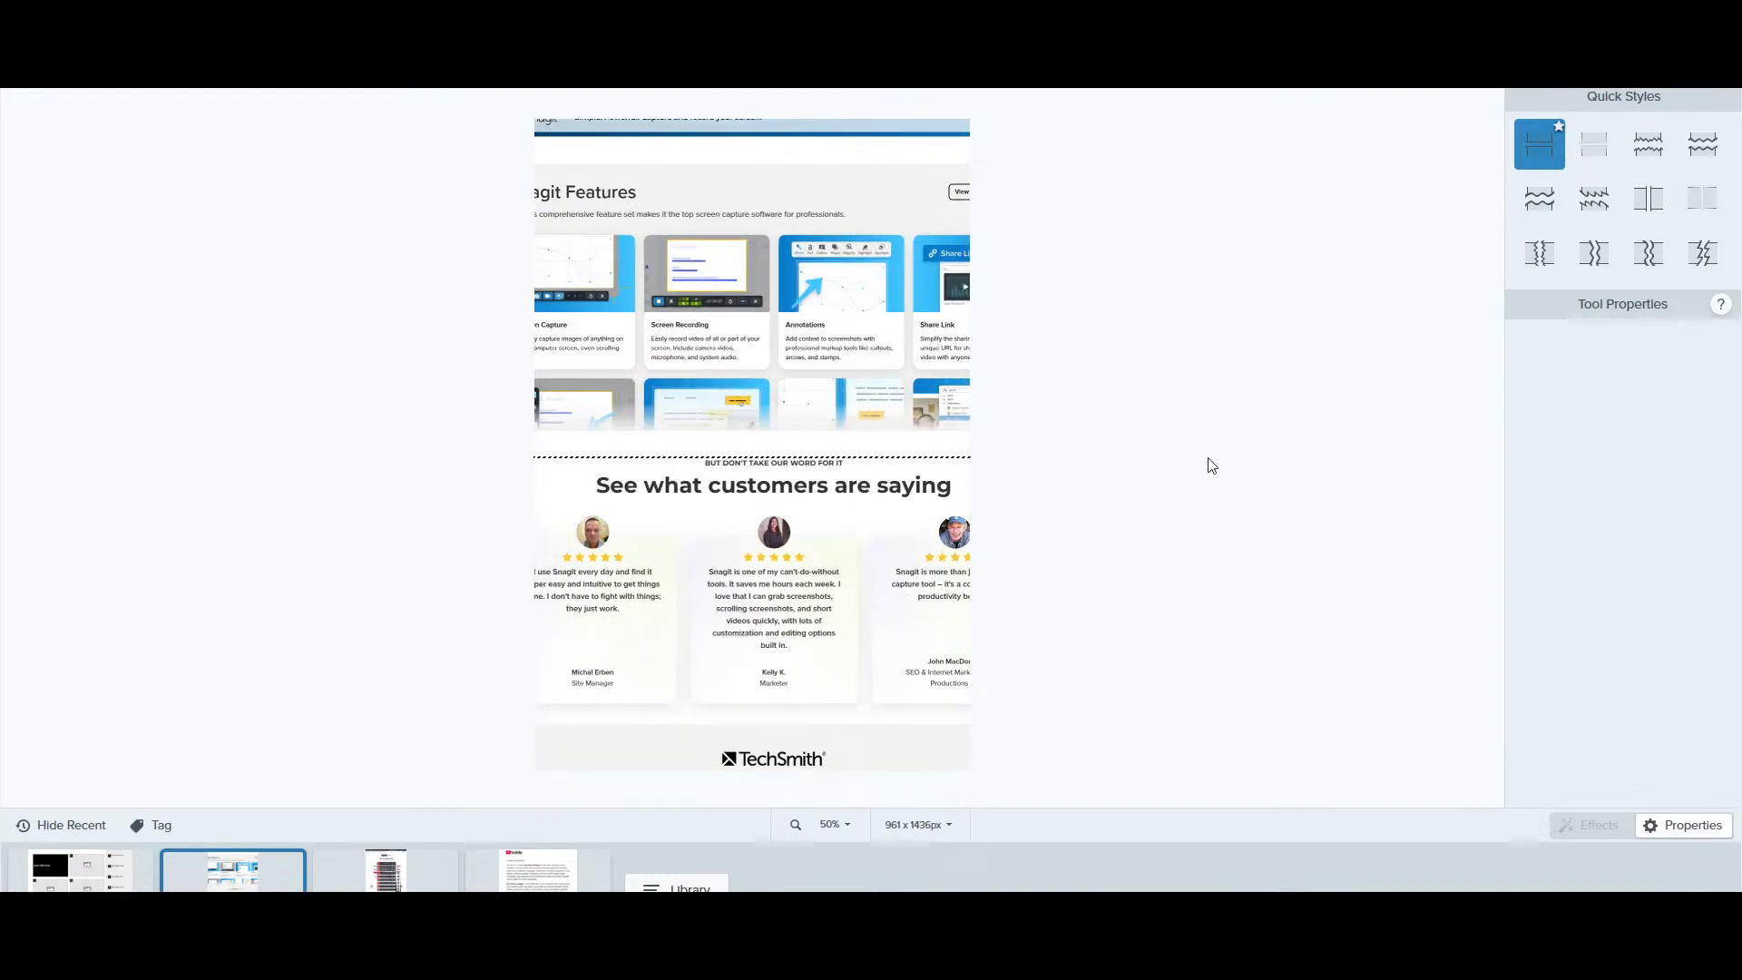
key(ctrl+z)
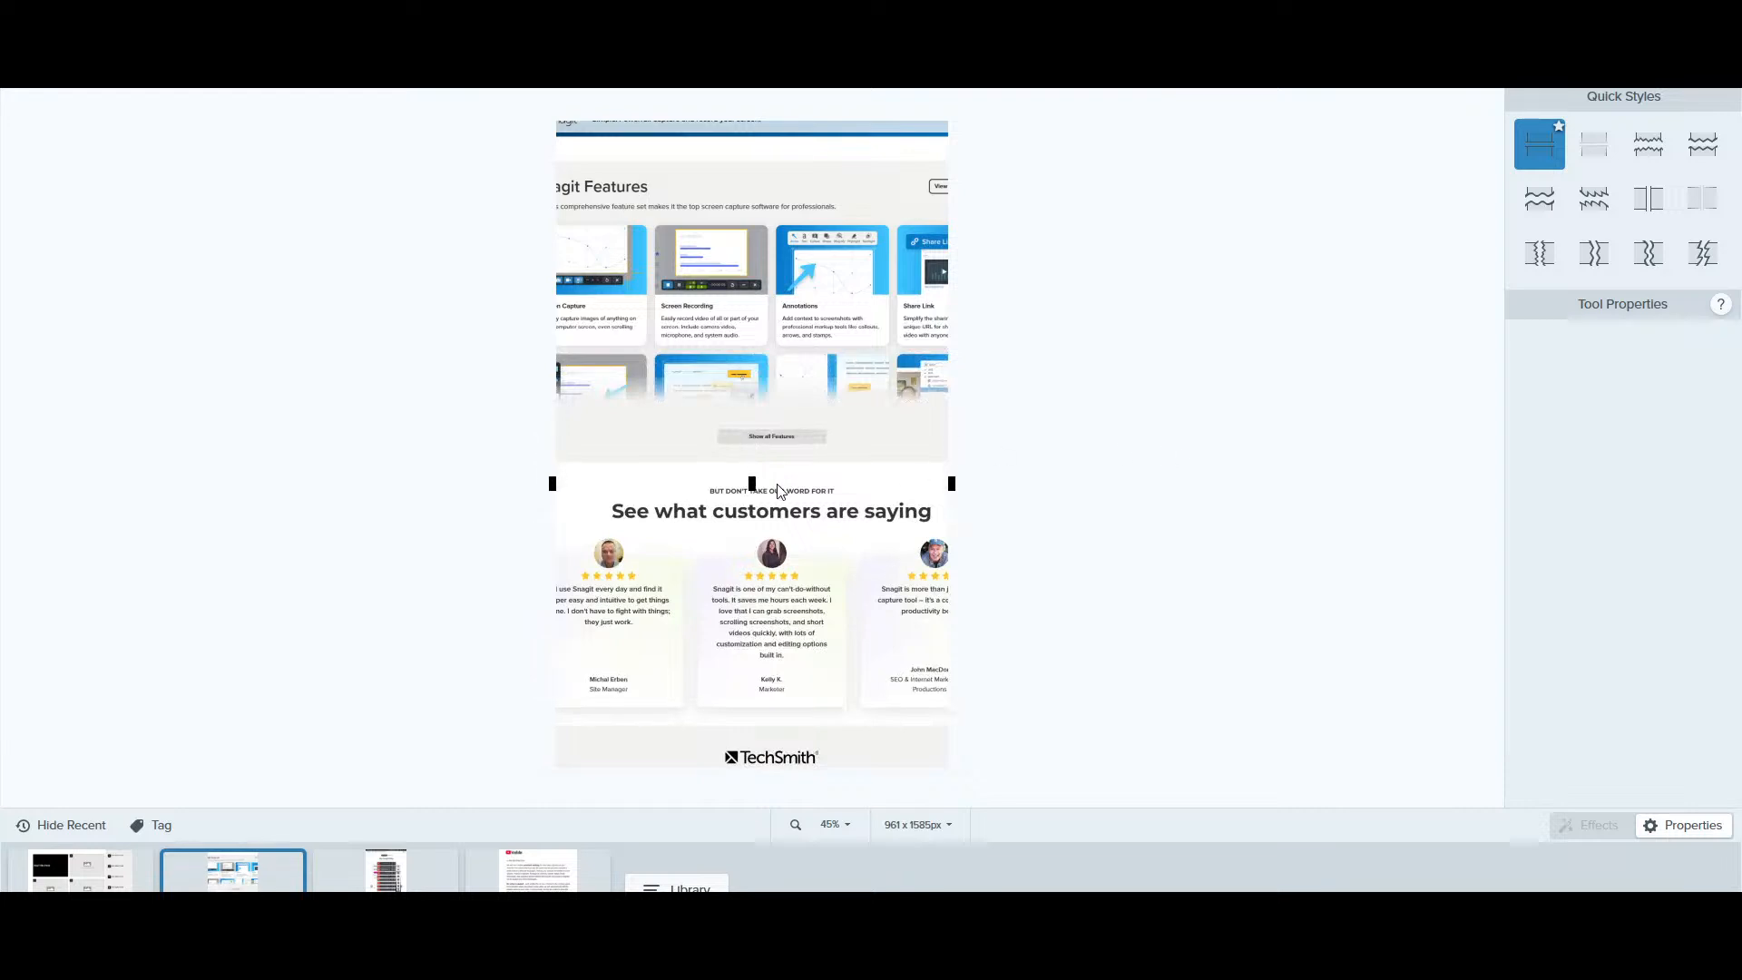
Try cutting out a vertical band through the middle customer review with the vertical straight and faded styles, undoing each cut
click(1648, 205)
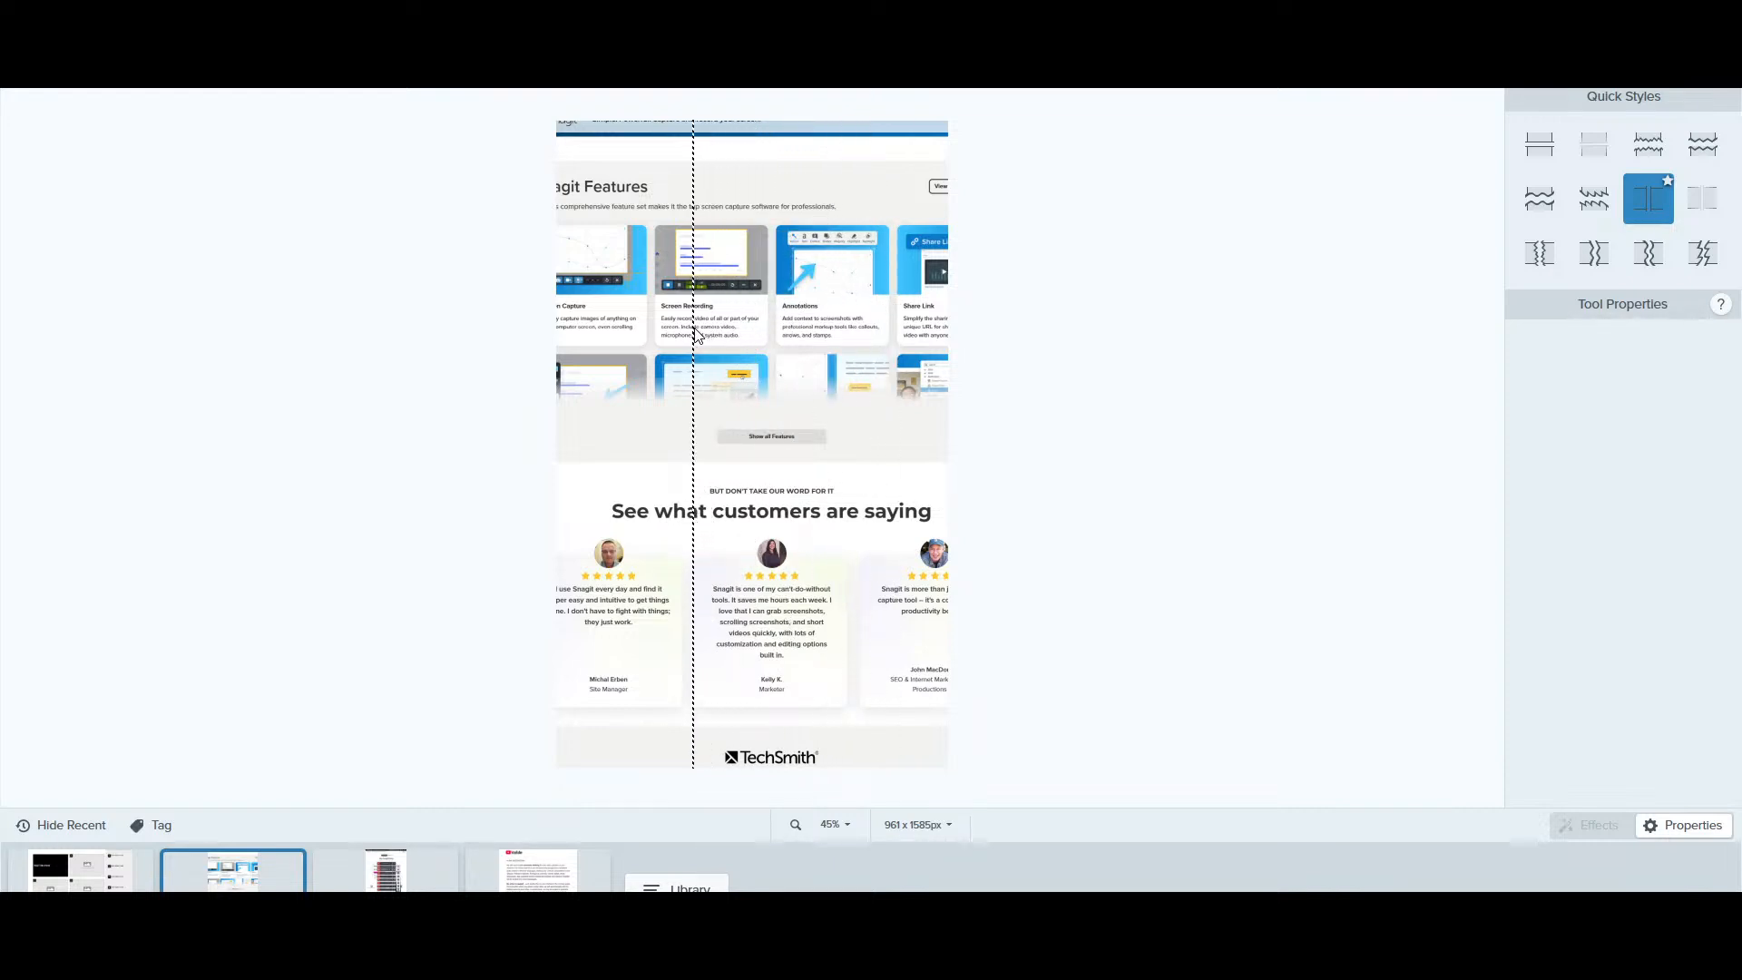
drag(696, 333, 860, 350)
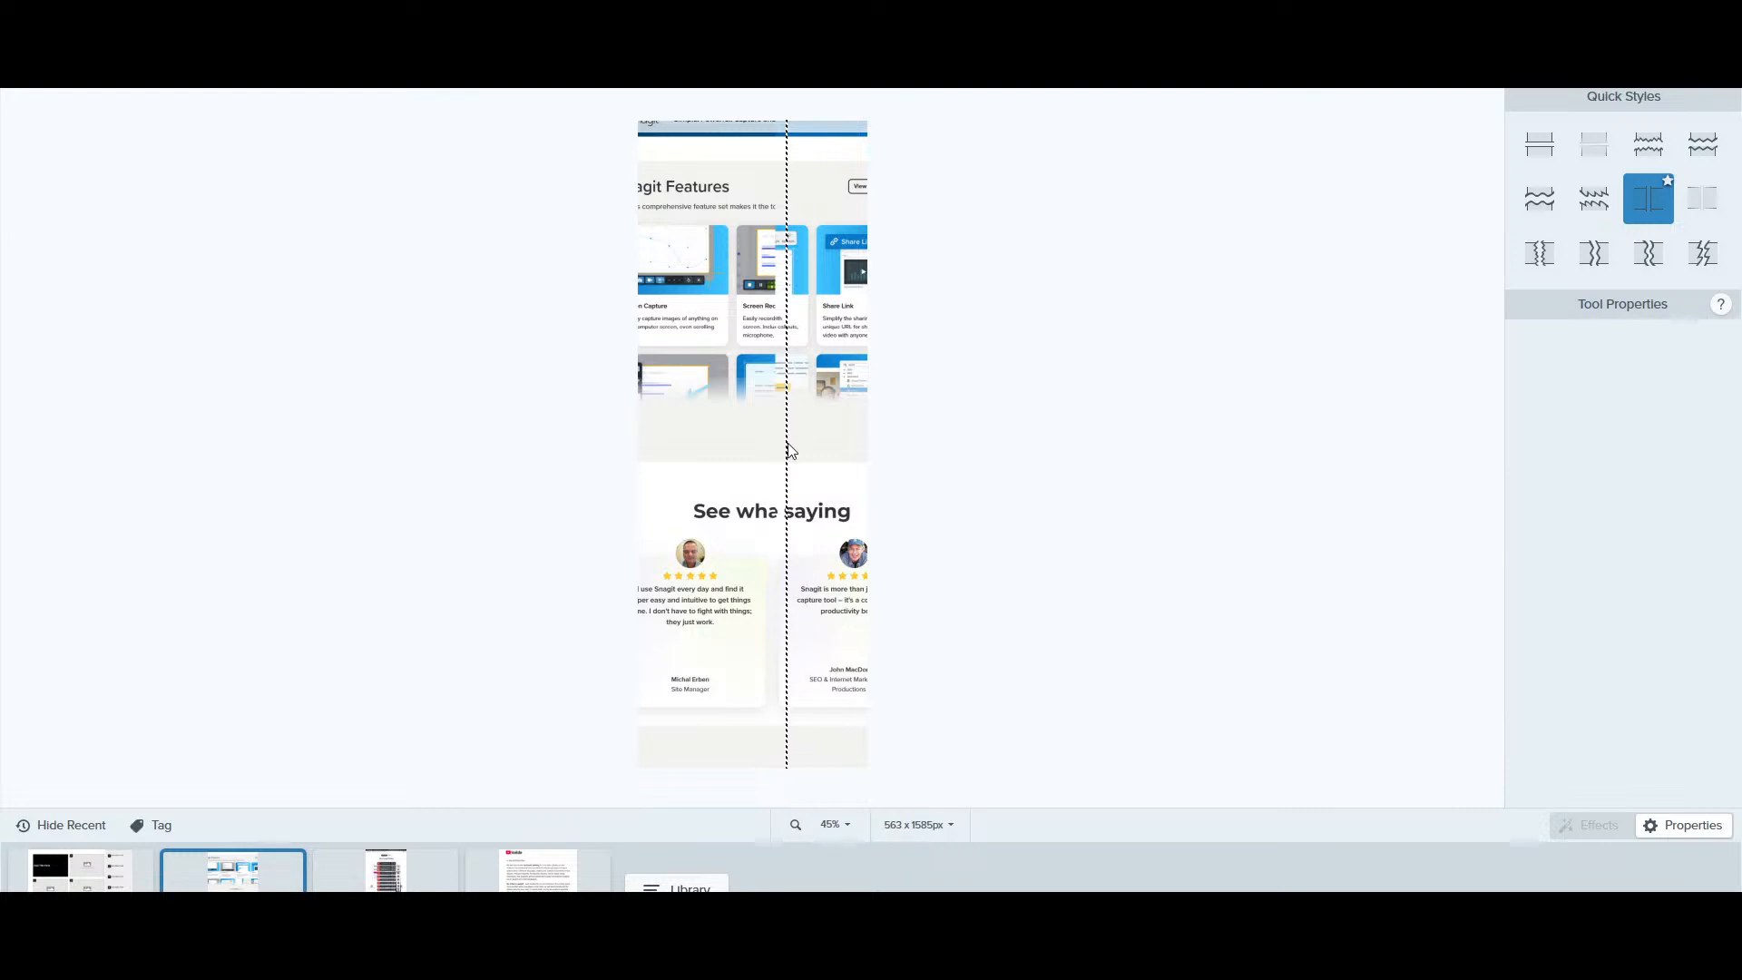
key(ctrl+z)
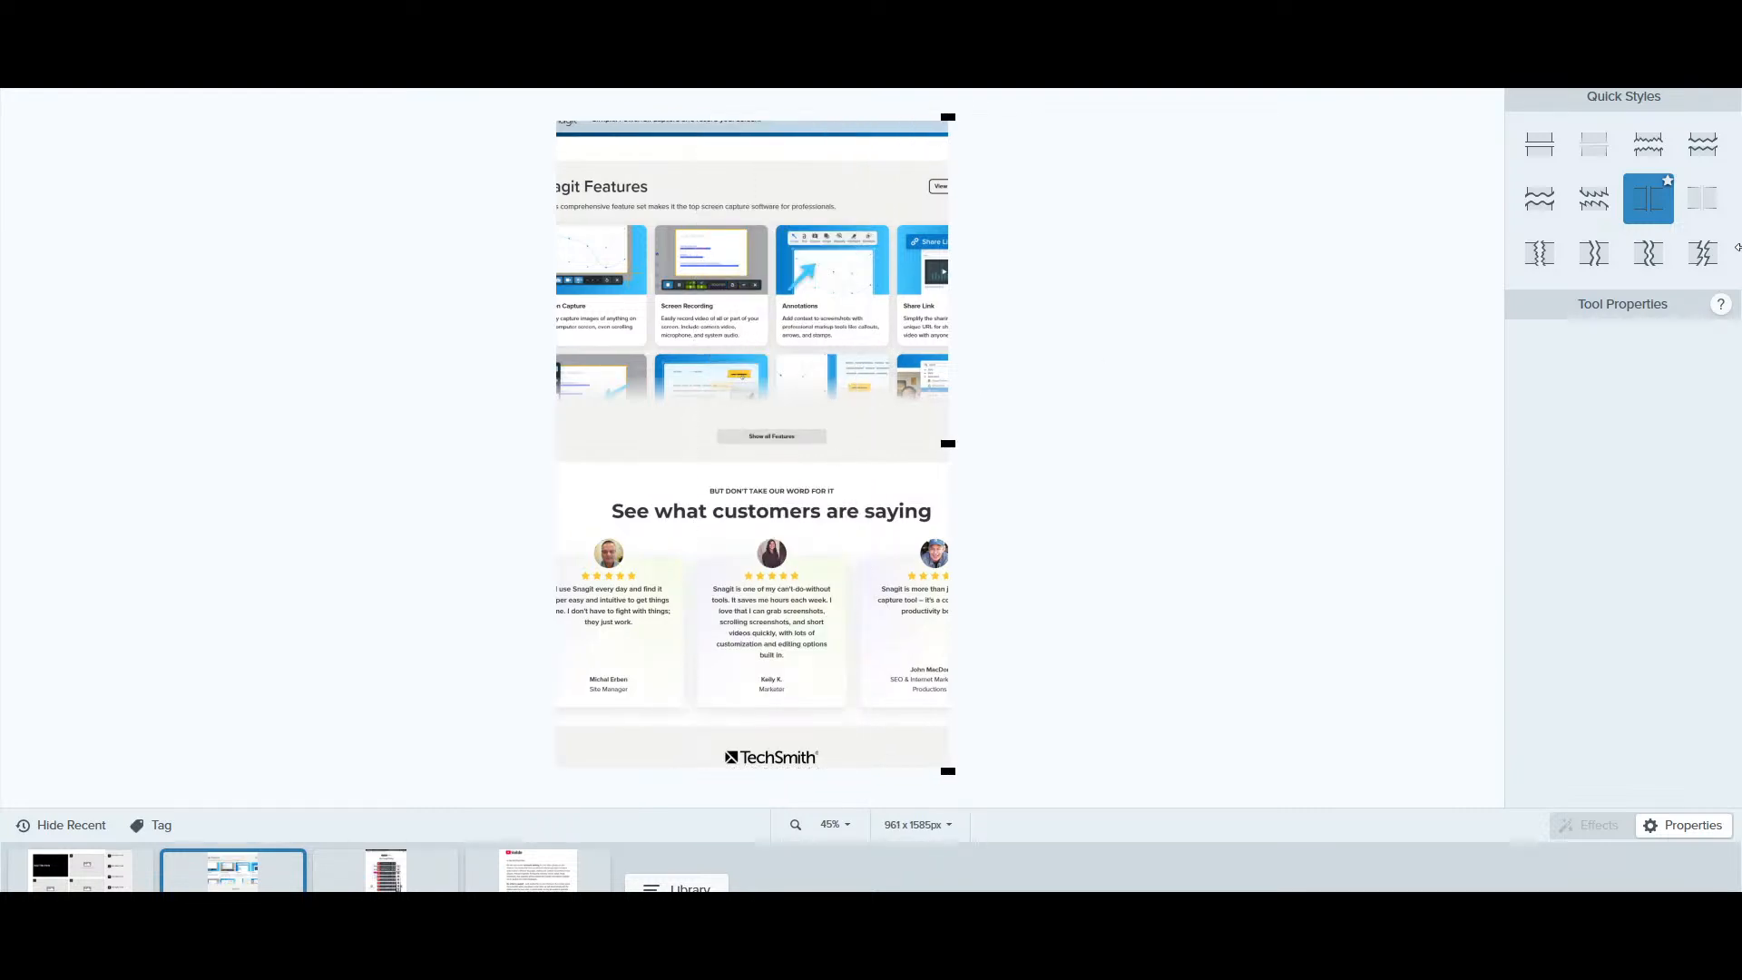
mouse_move(675, 272)
mouse_down()
mouse_move(750, 238)
mouse_move(866, 263)
mouse_up()
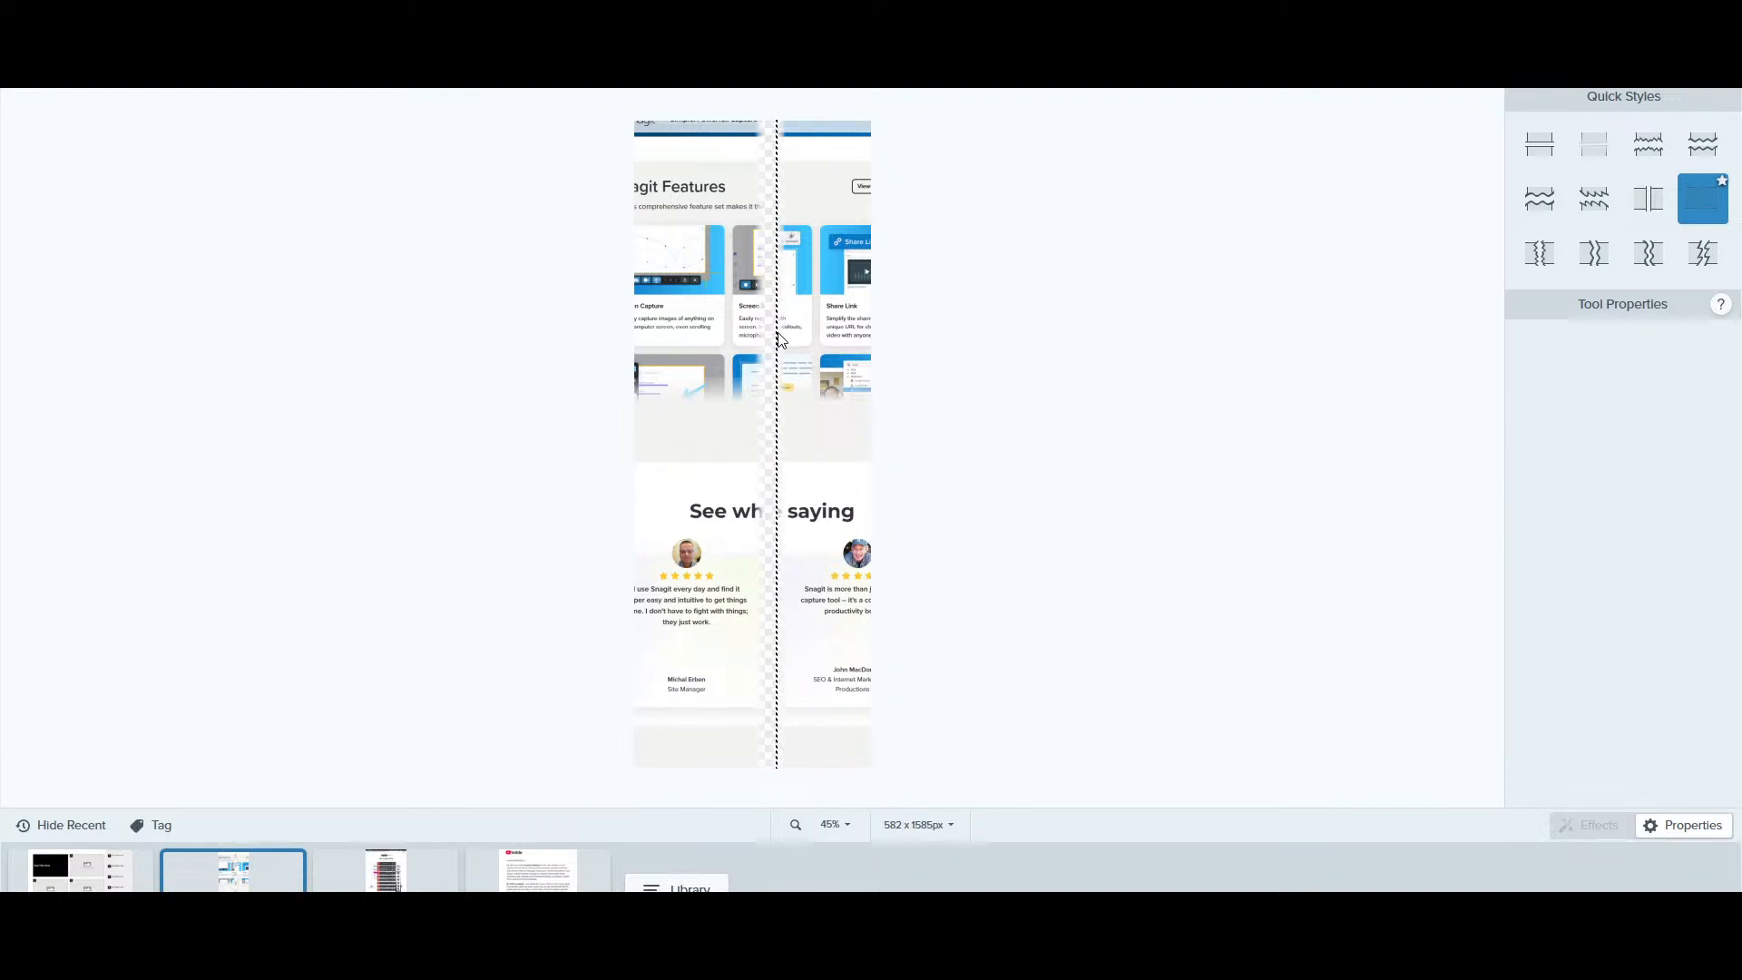
key(ctrl+z)
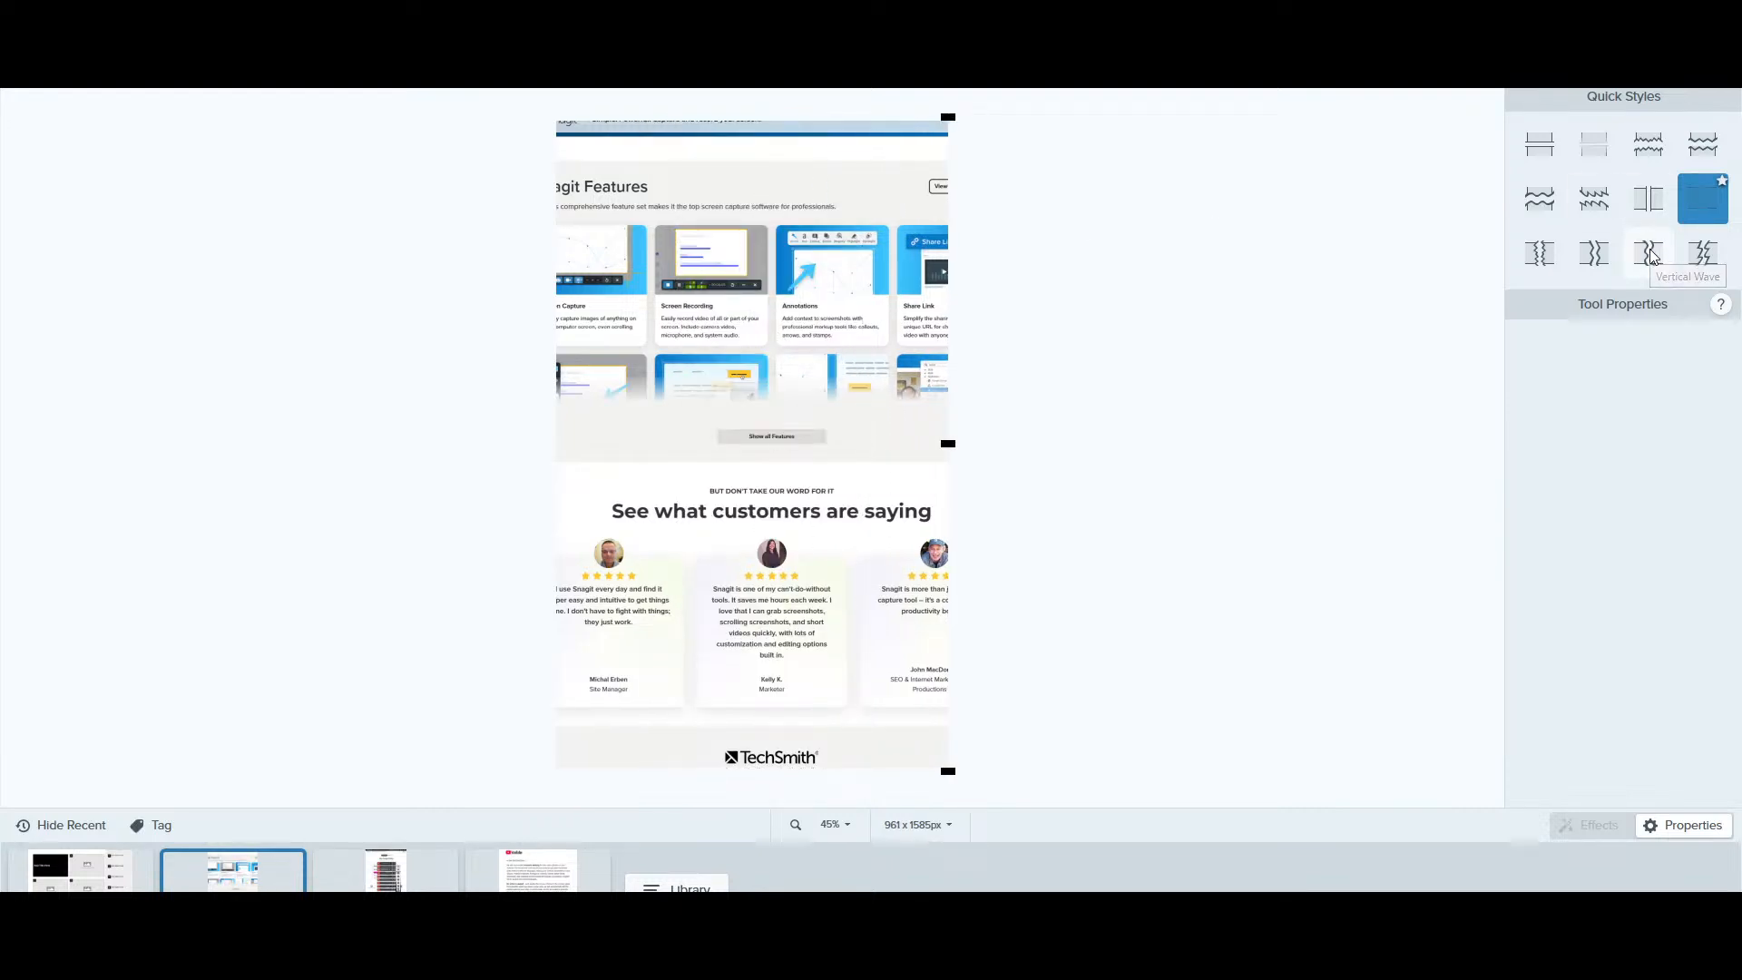
Try cutting out a vertical band through the middle customer review with the Vertical Wave style, then undo it
click(1649, 254)
drag(705, 243, 839, 254)
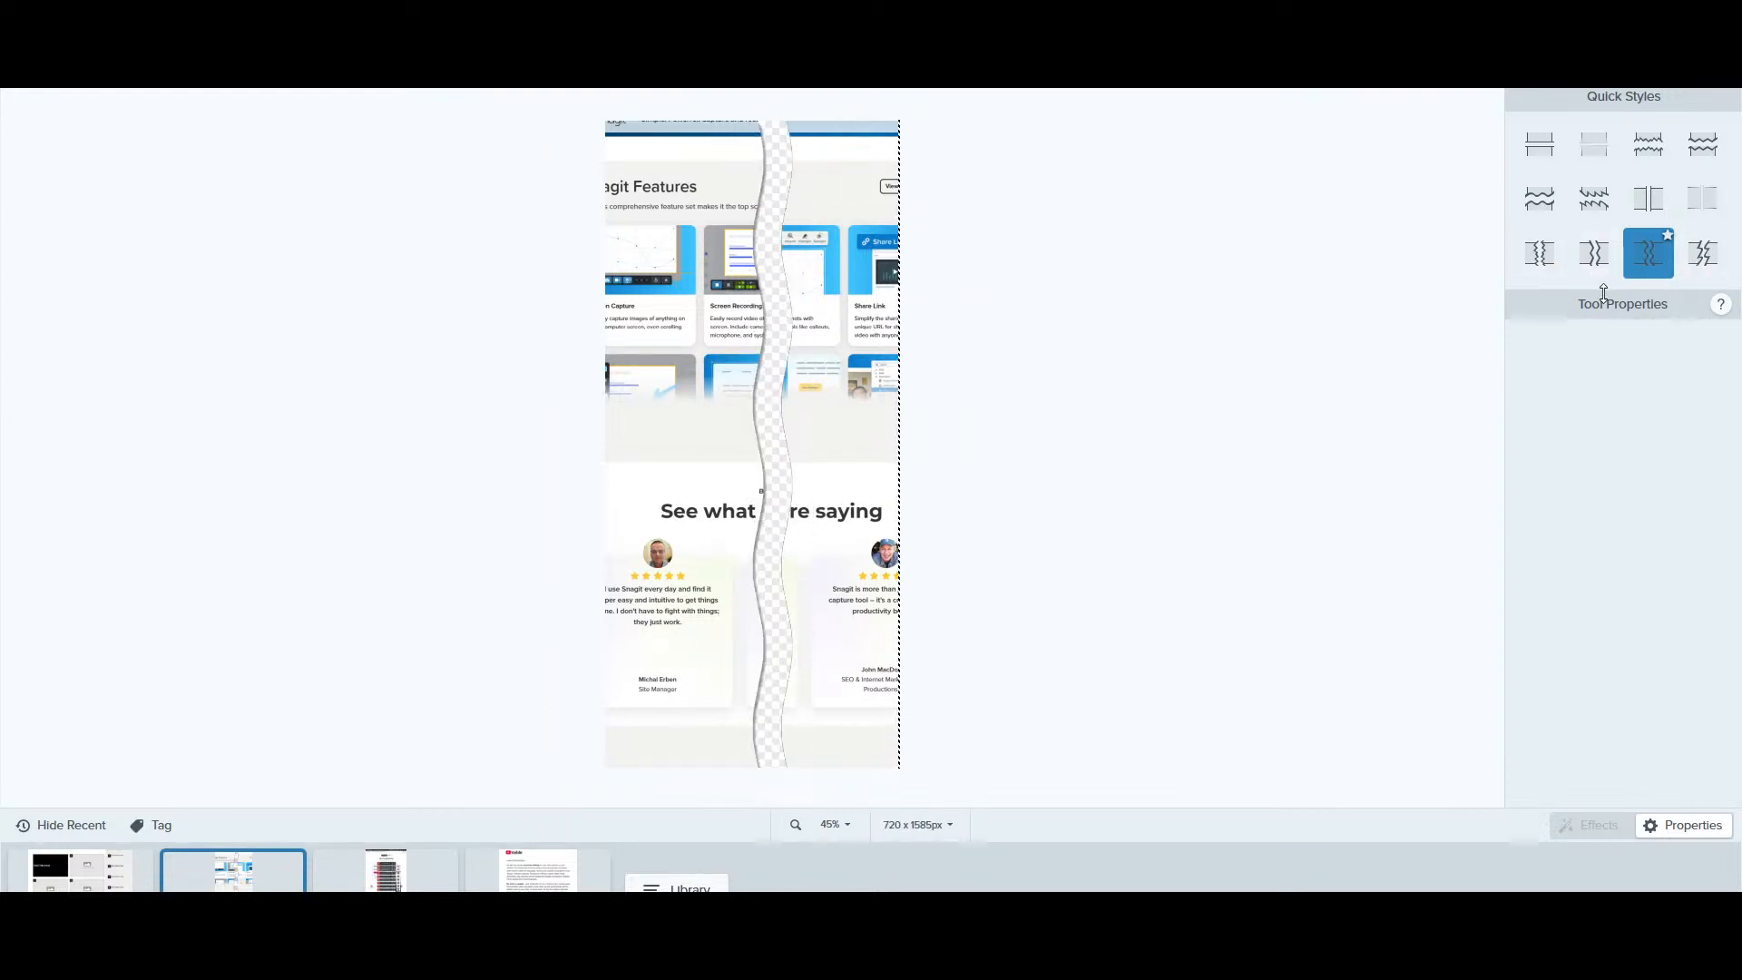
key(ctrl+z)
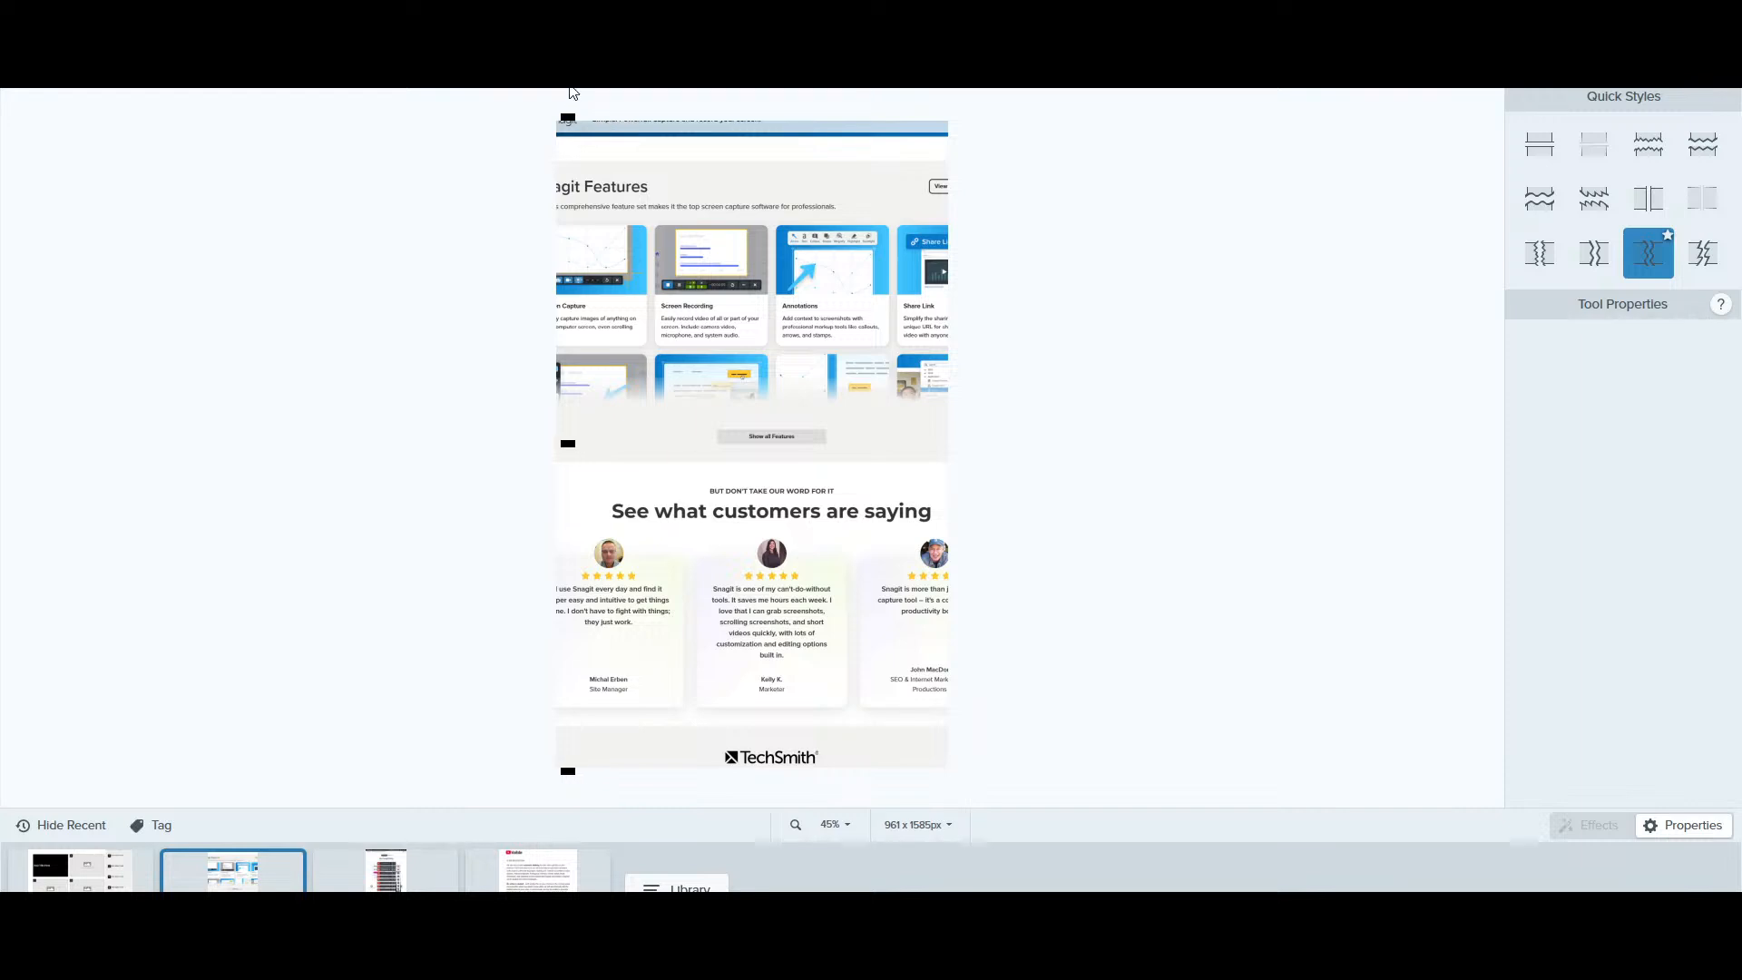
Select the capture's white areas using the Magic Wand with global color selection and the selection tolerance lowered to 6
click(581, 57)
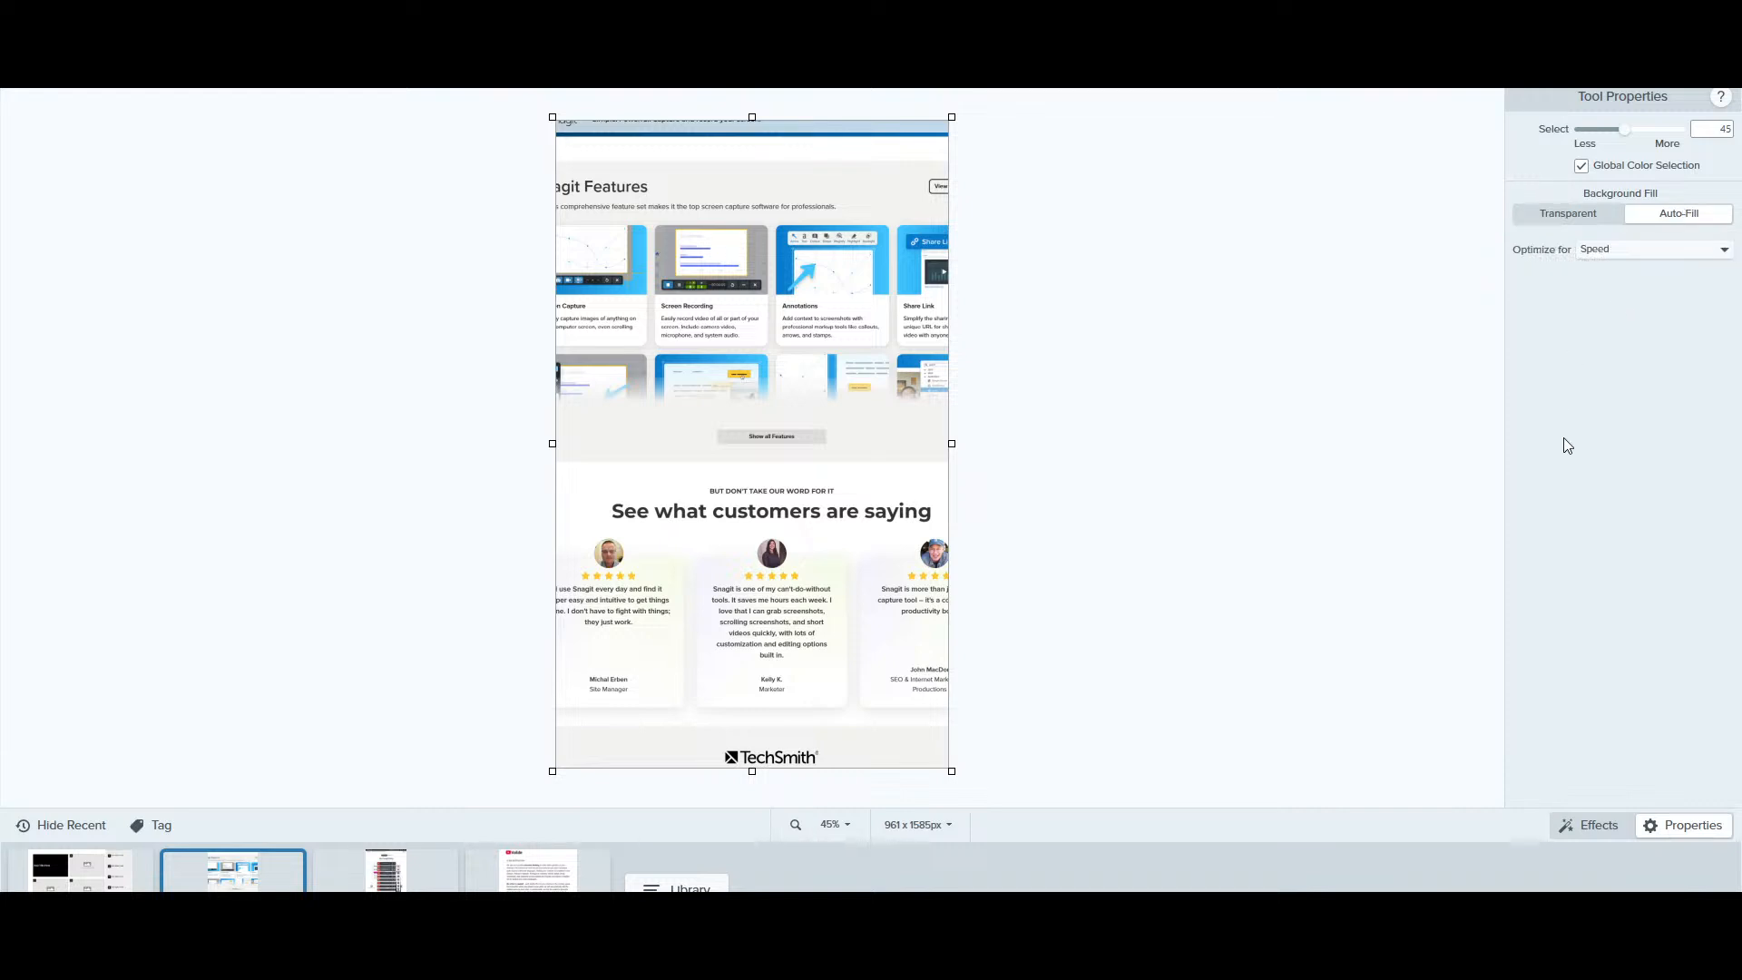
click(1602, 260)
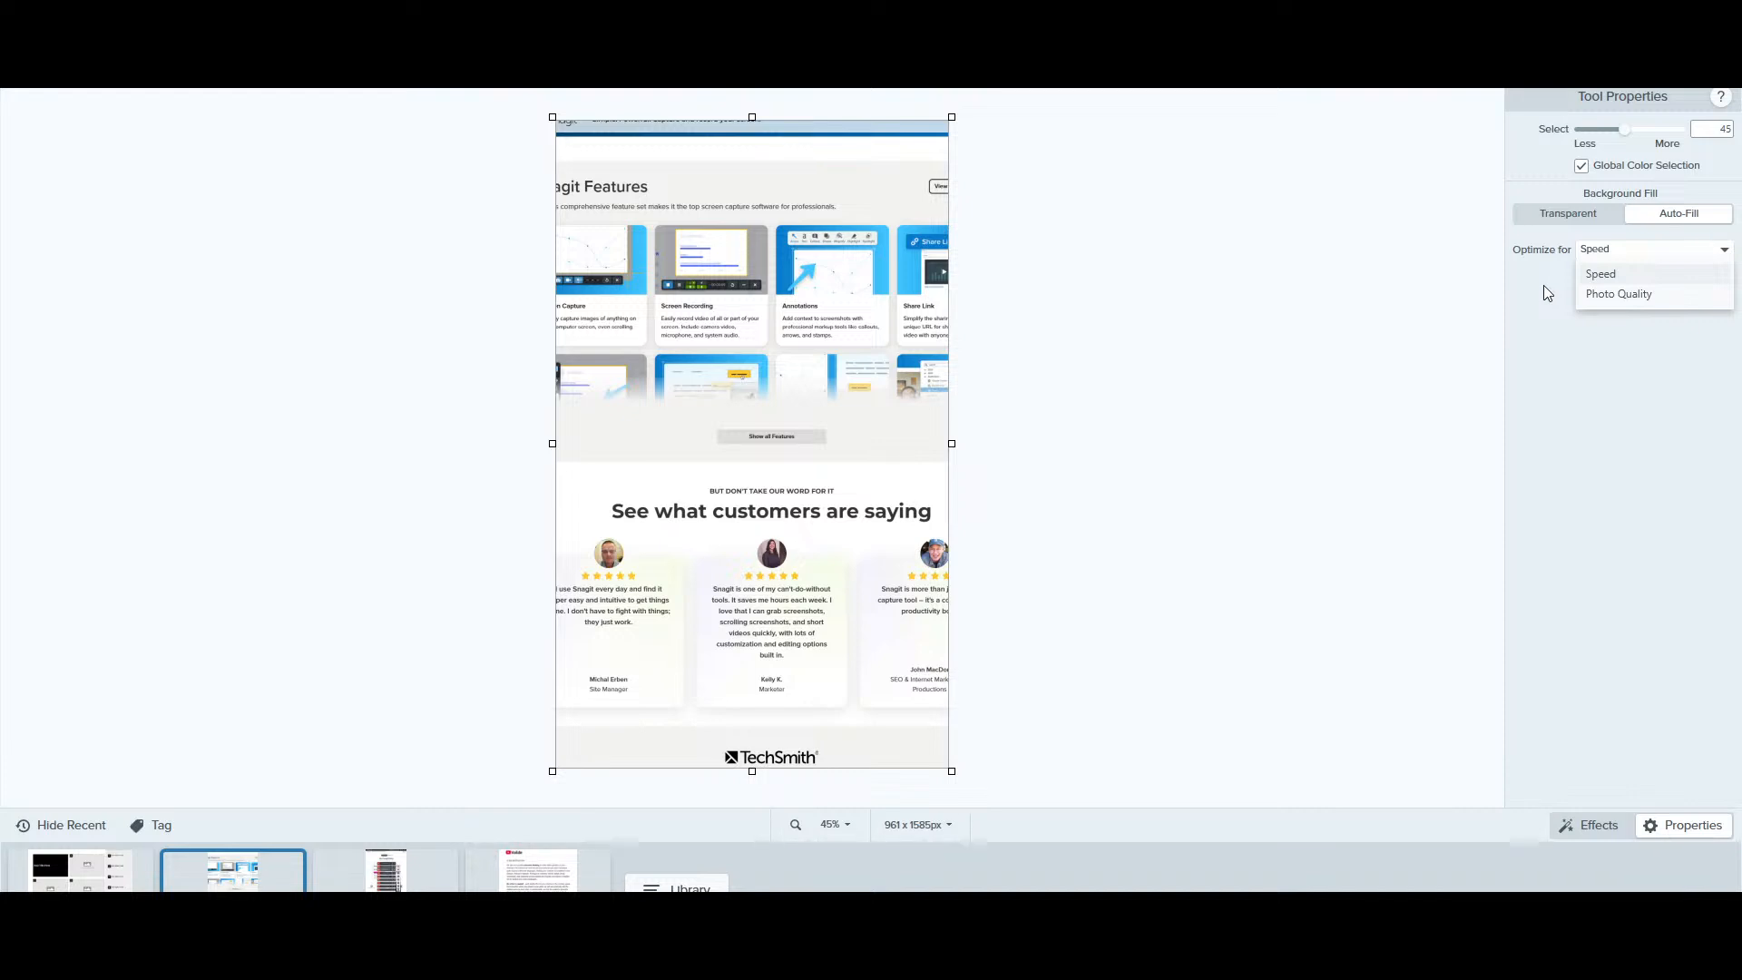
click(1622, 132)
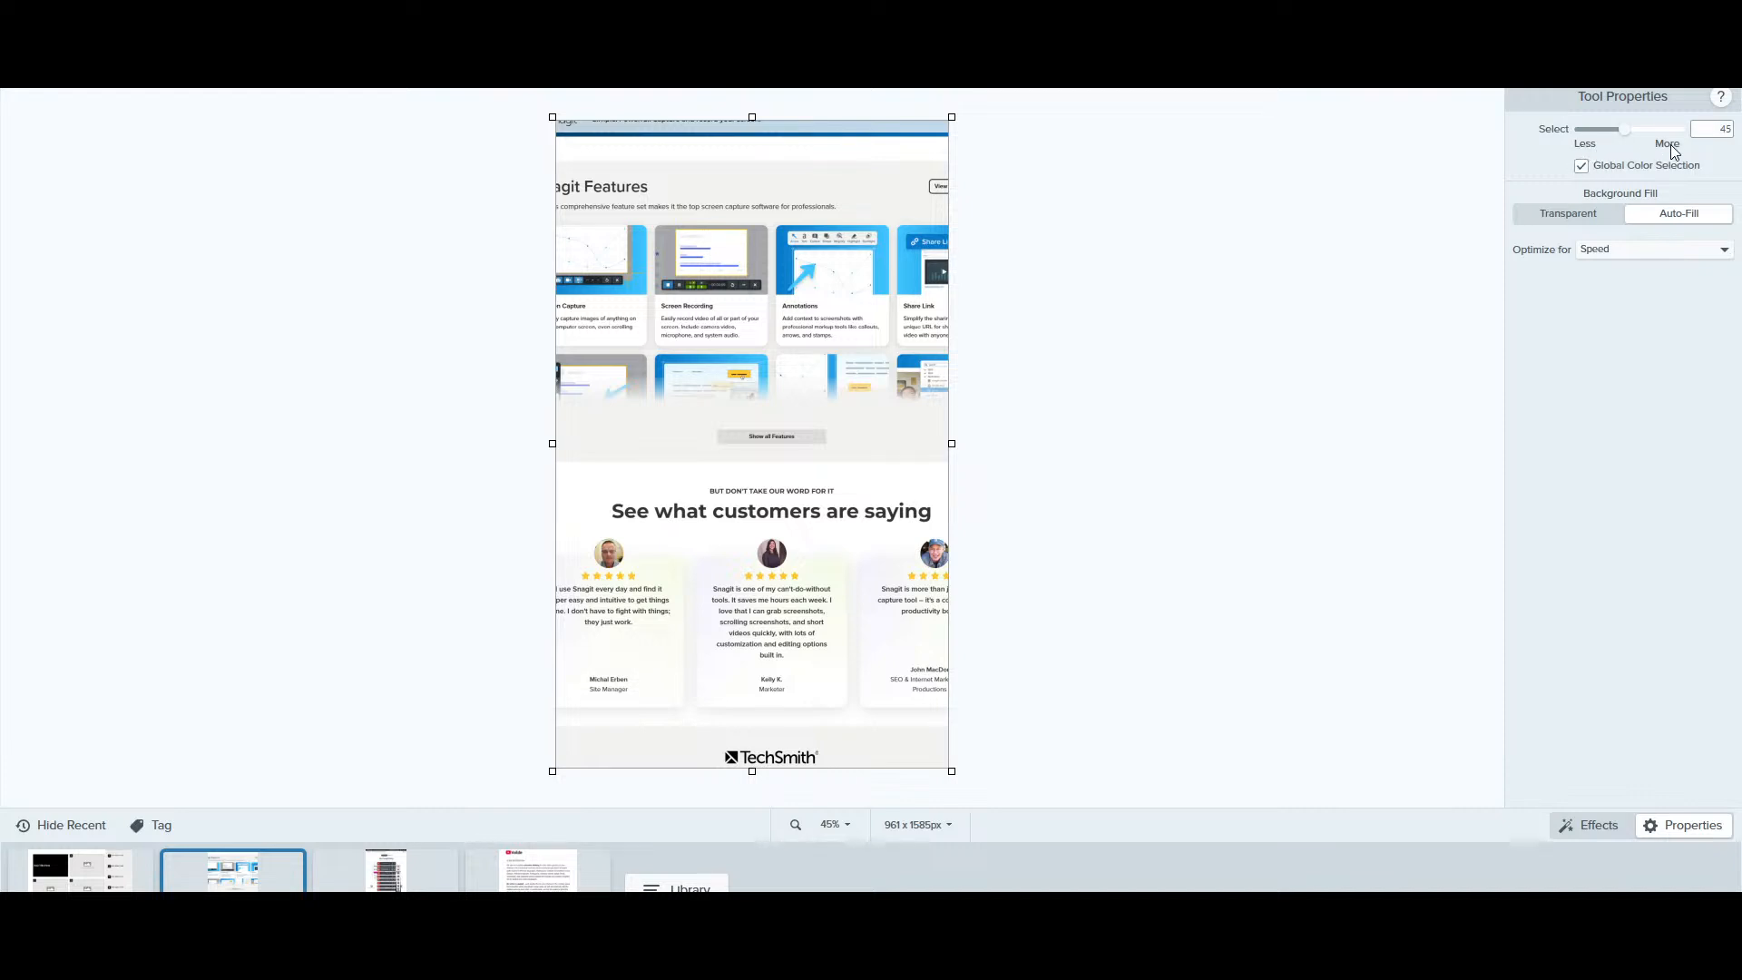
drag(1624, 130, 1634, 132)
drag(1591, 134, 1578, 136)
click(735, 308)
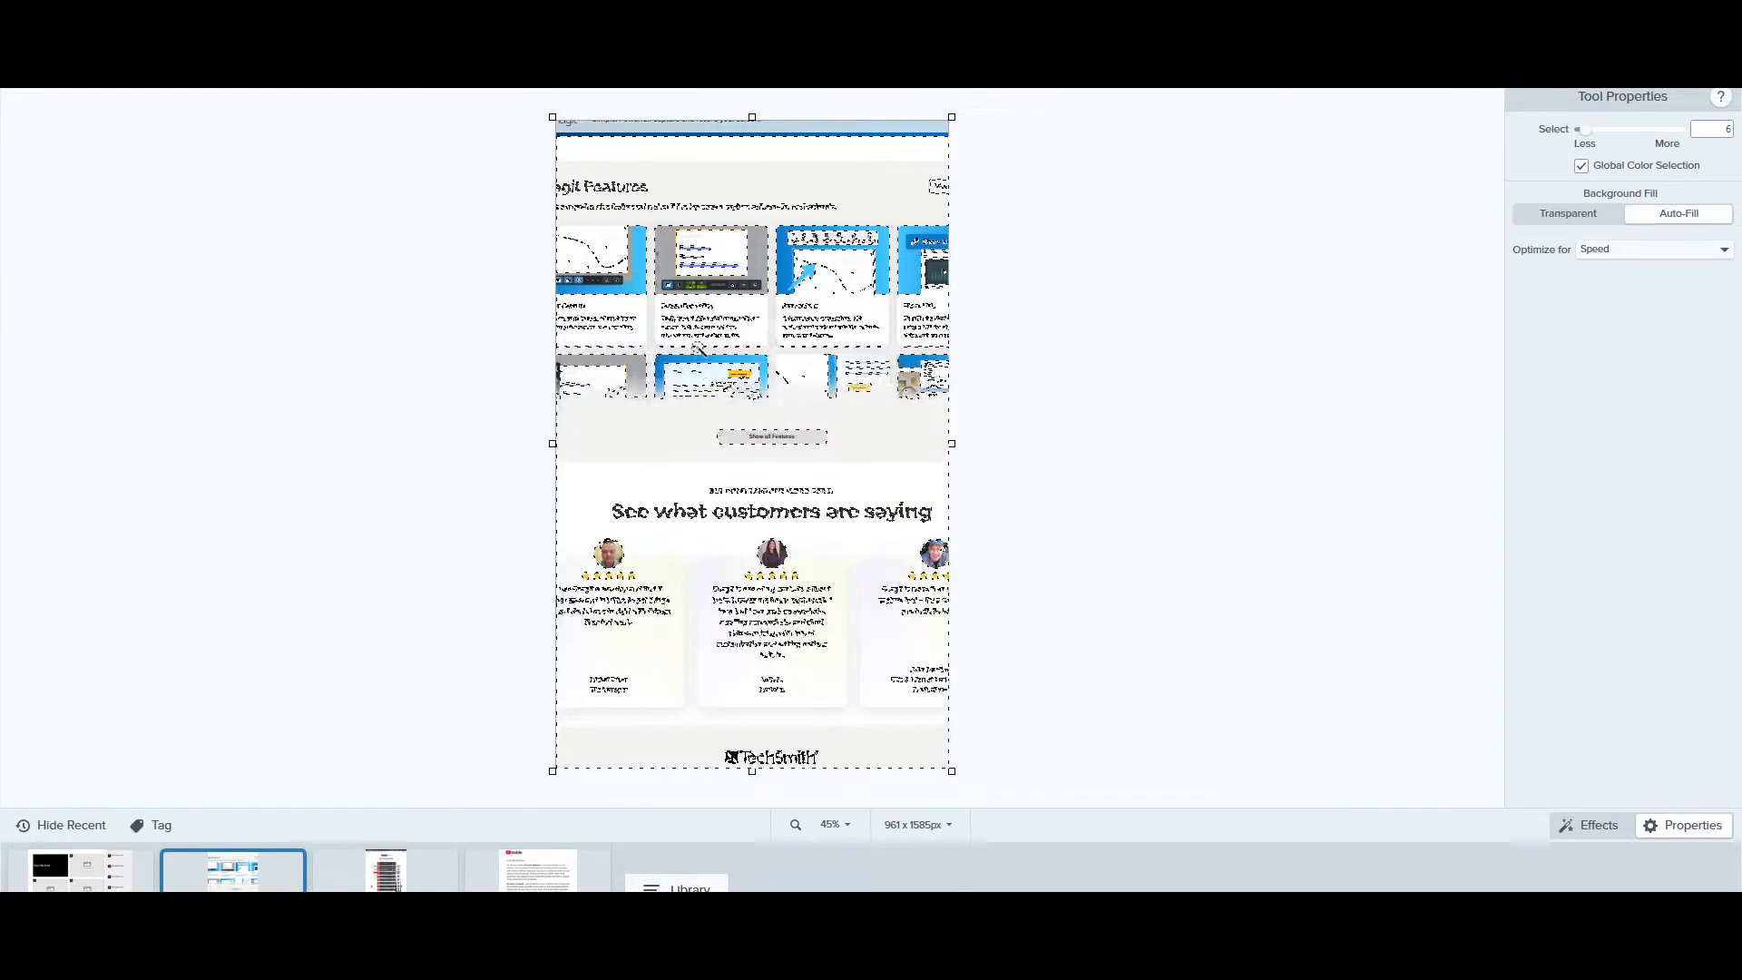
Raise the Magic Wand tolerance to 76, grab the text from the selection and review it, then close the results and deselect
drag(1583, 130, 1657, 133)
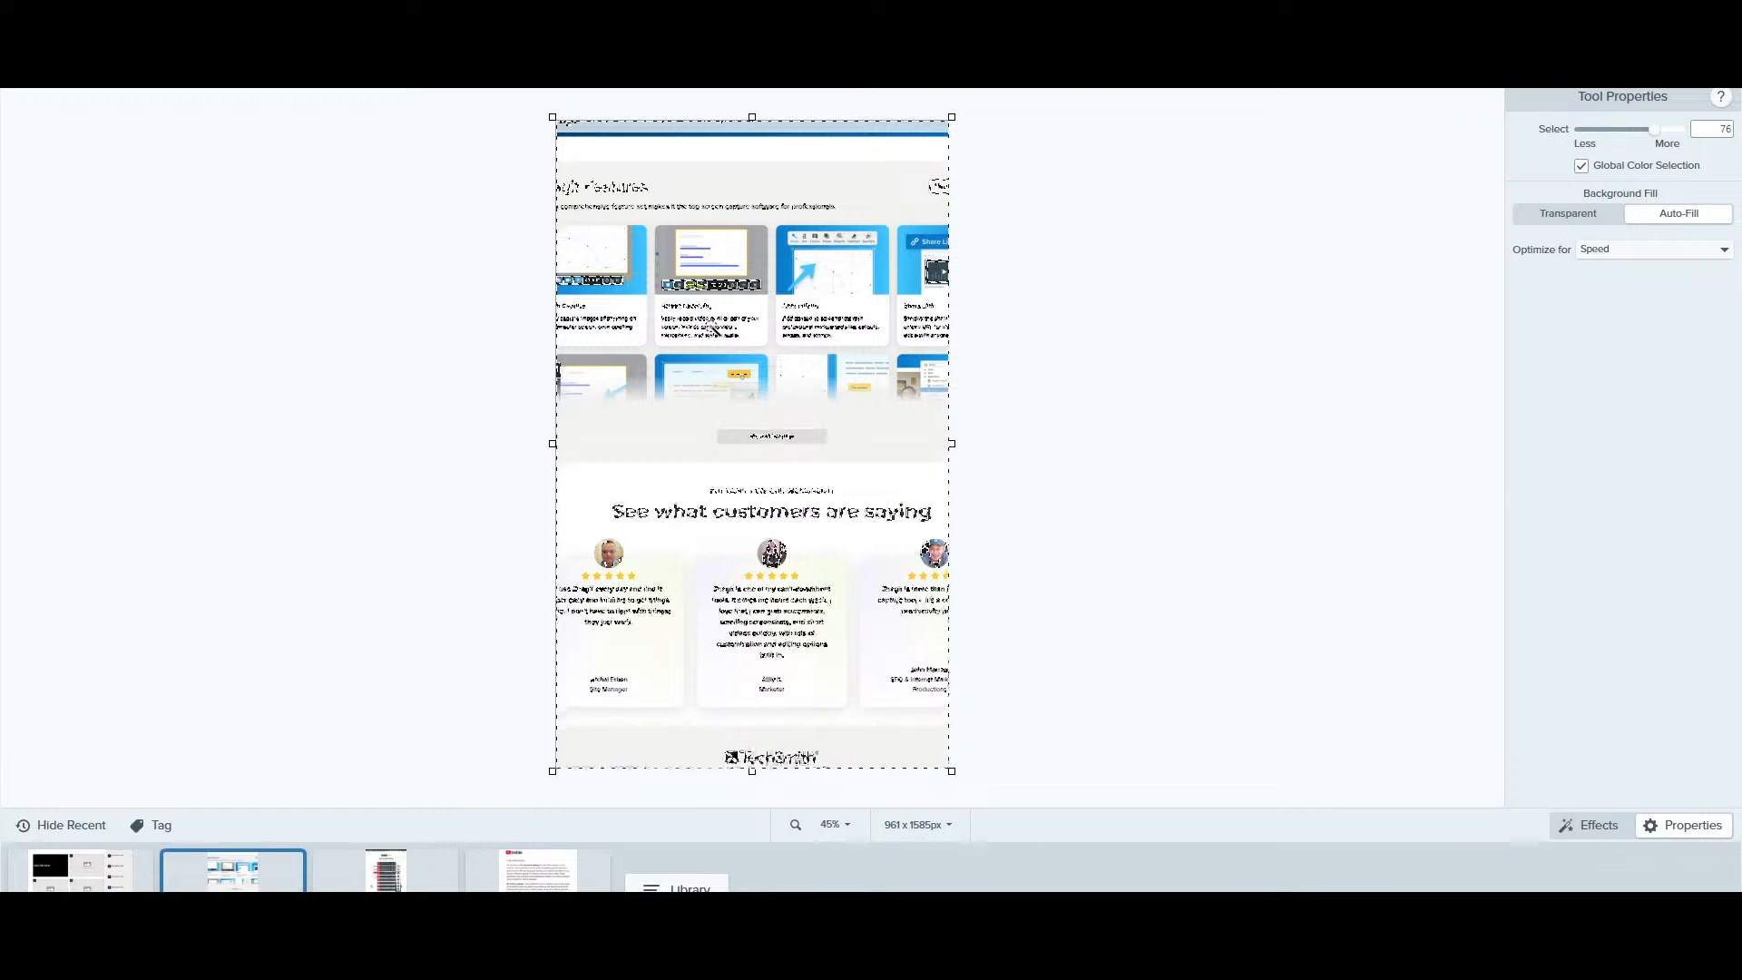
right_click(827, 337)
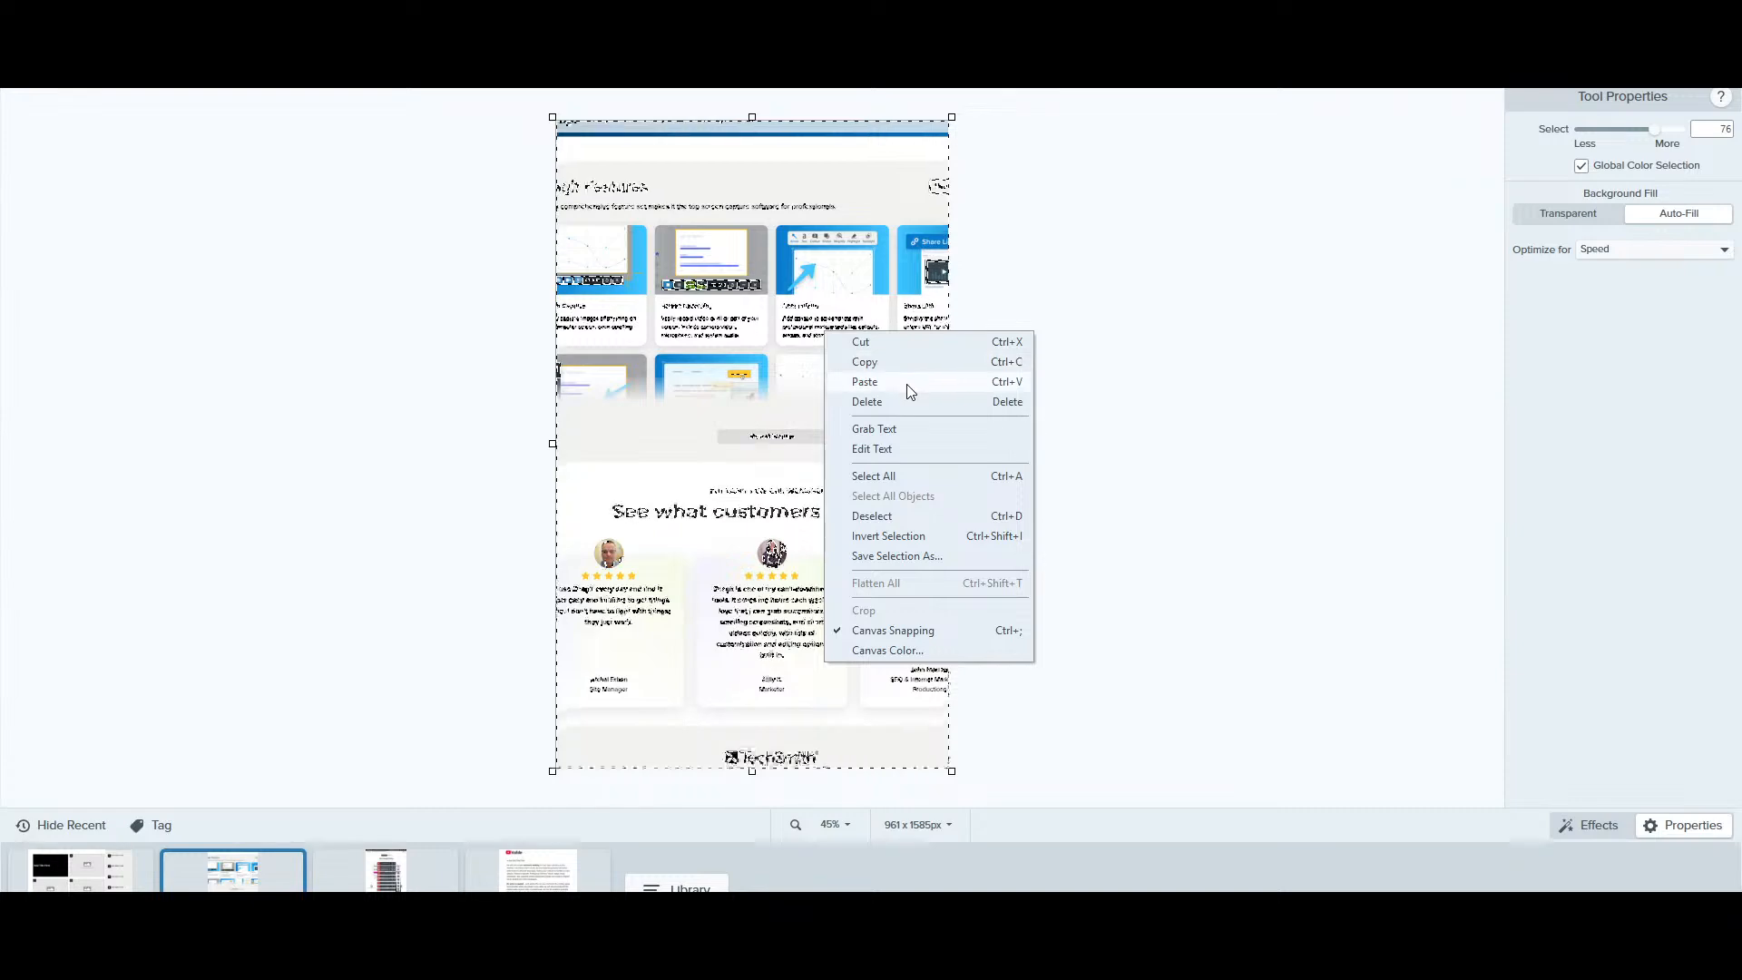
click(906, 429)
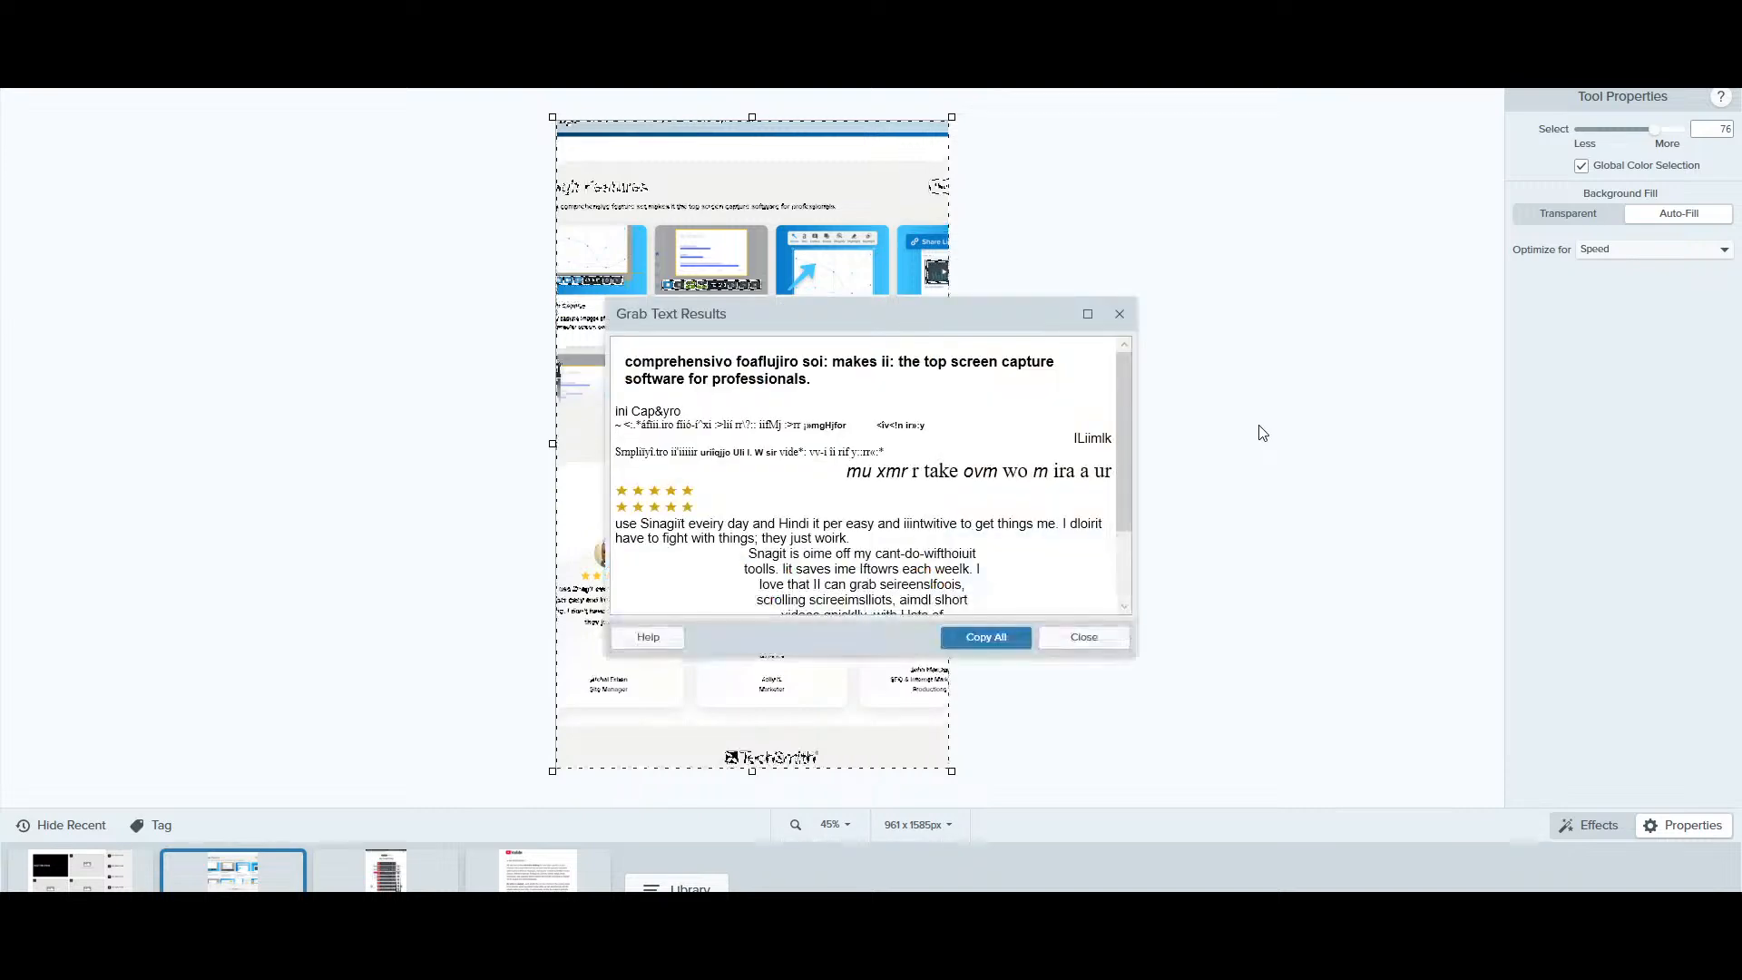
scroll(860, 529, down, 2)
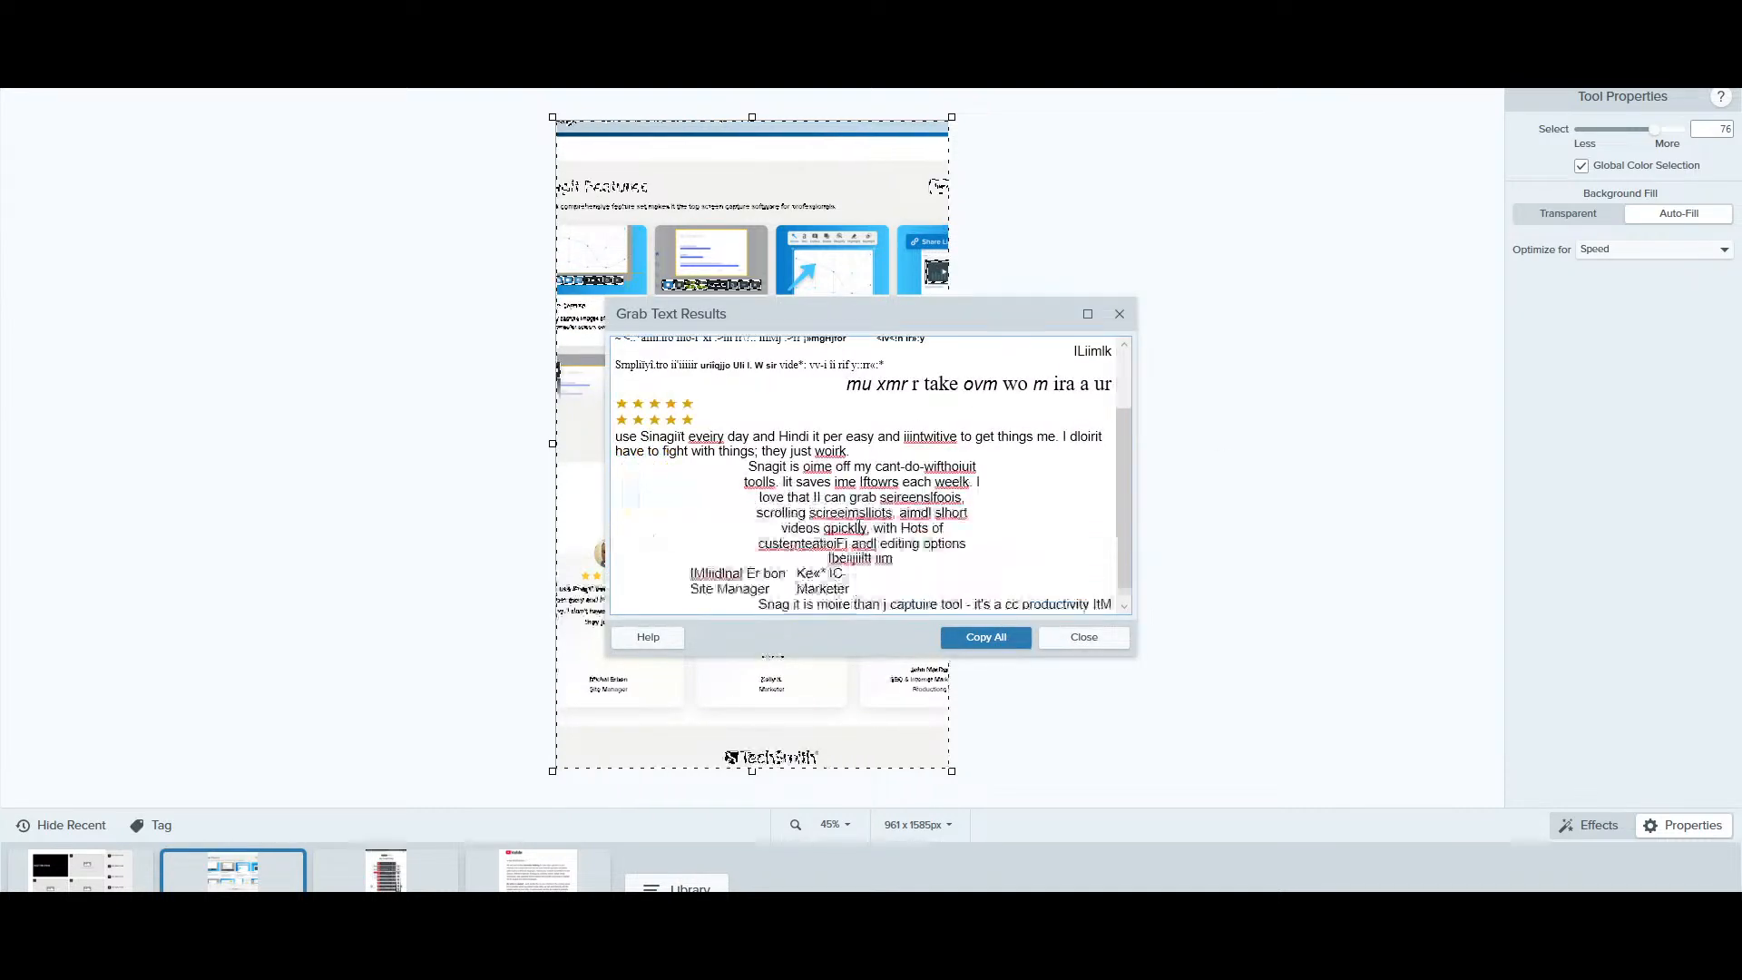
scroll(858, 528, down, 1)
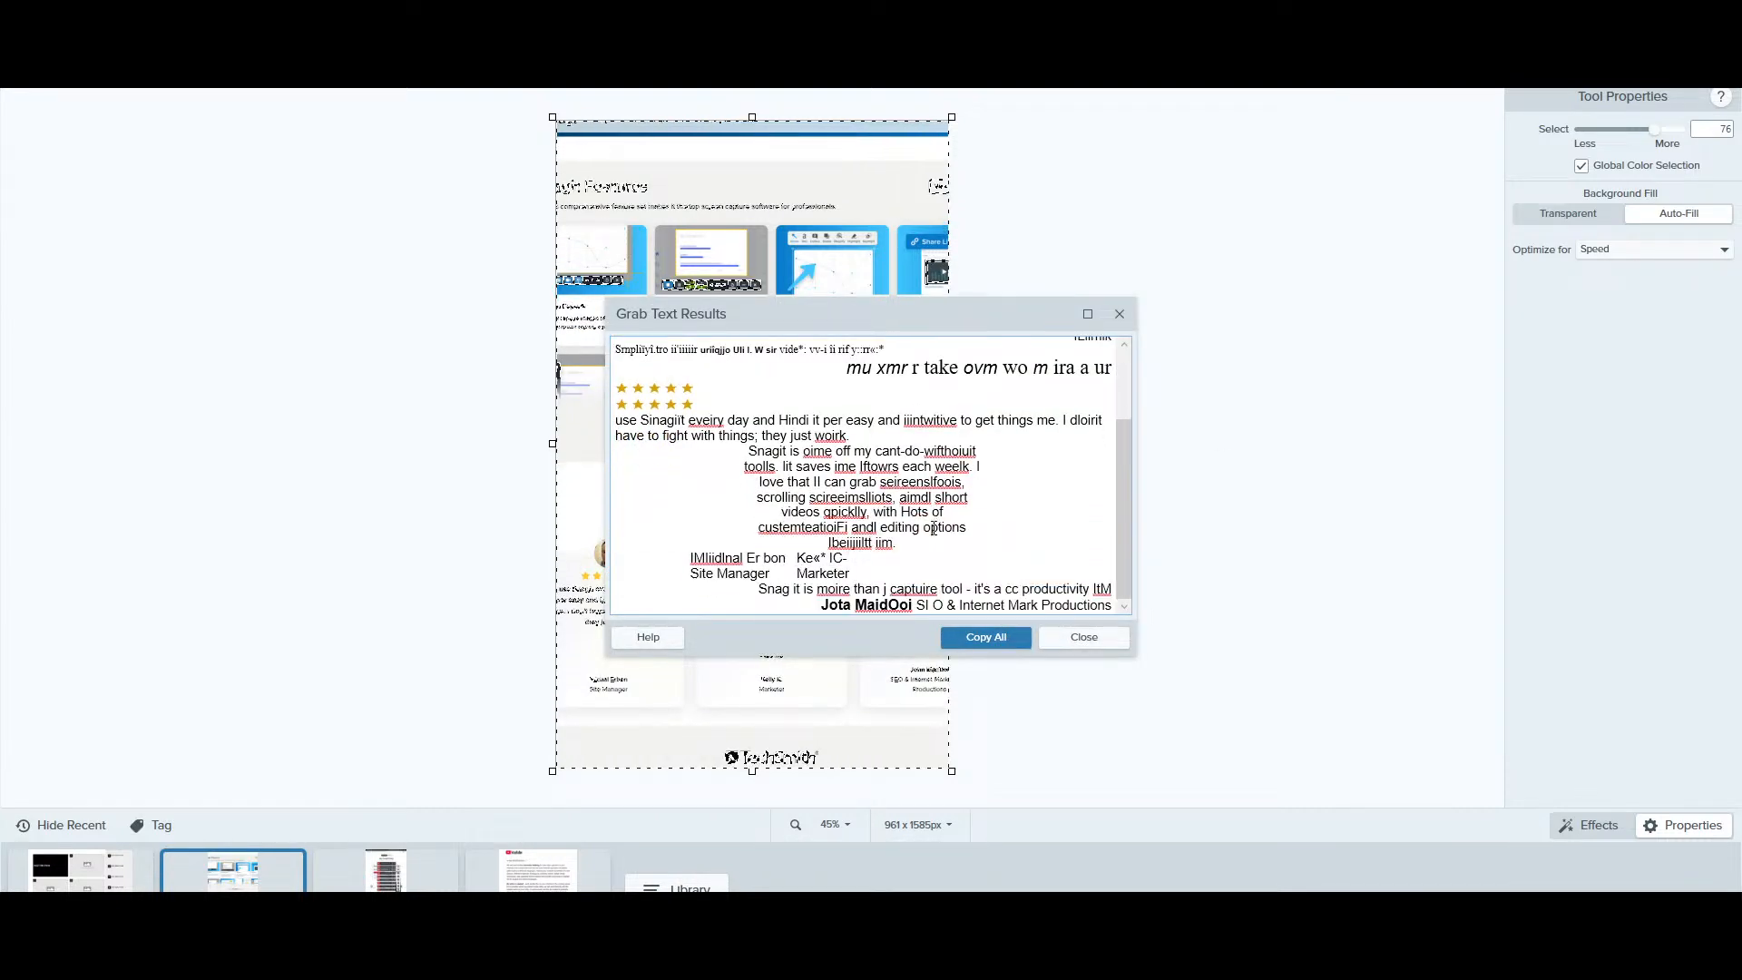
click(1117, 316)
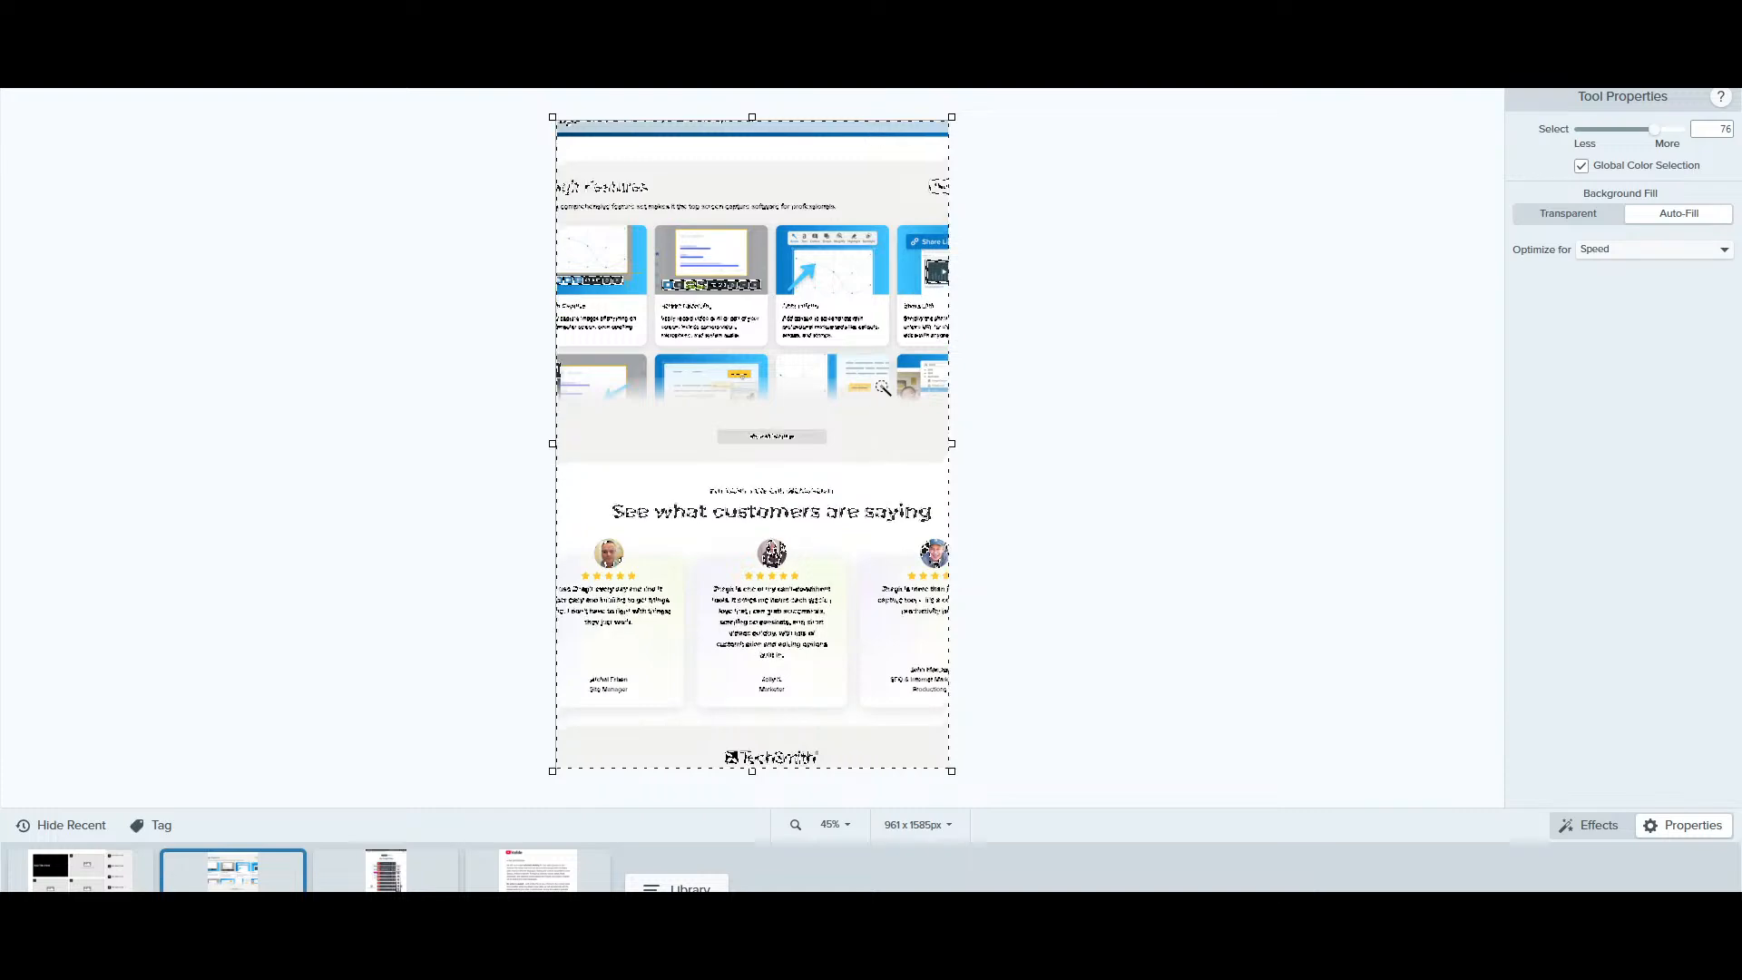
right_click(866, 319)
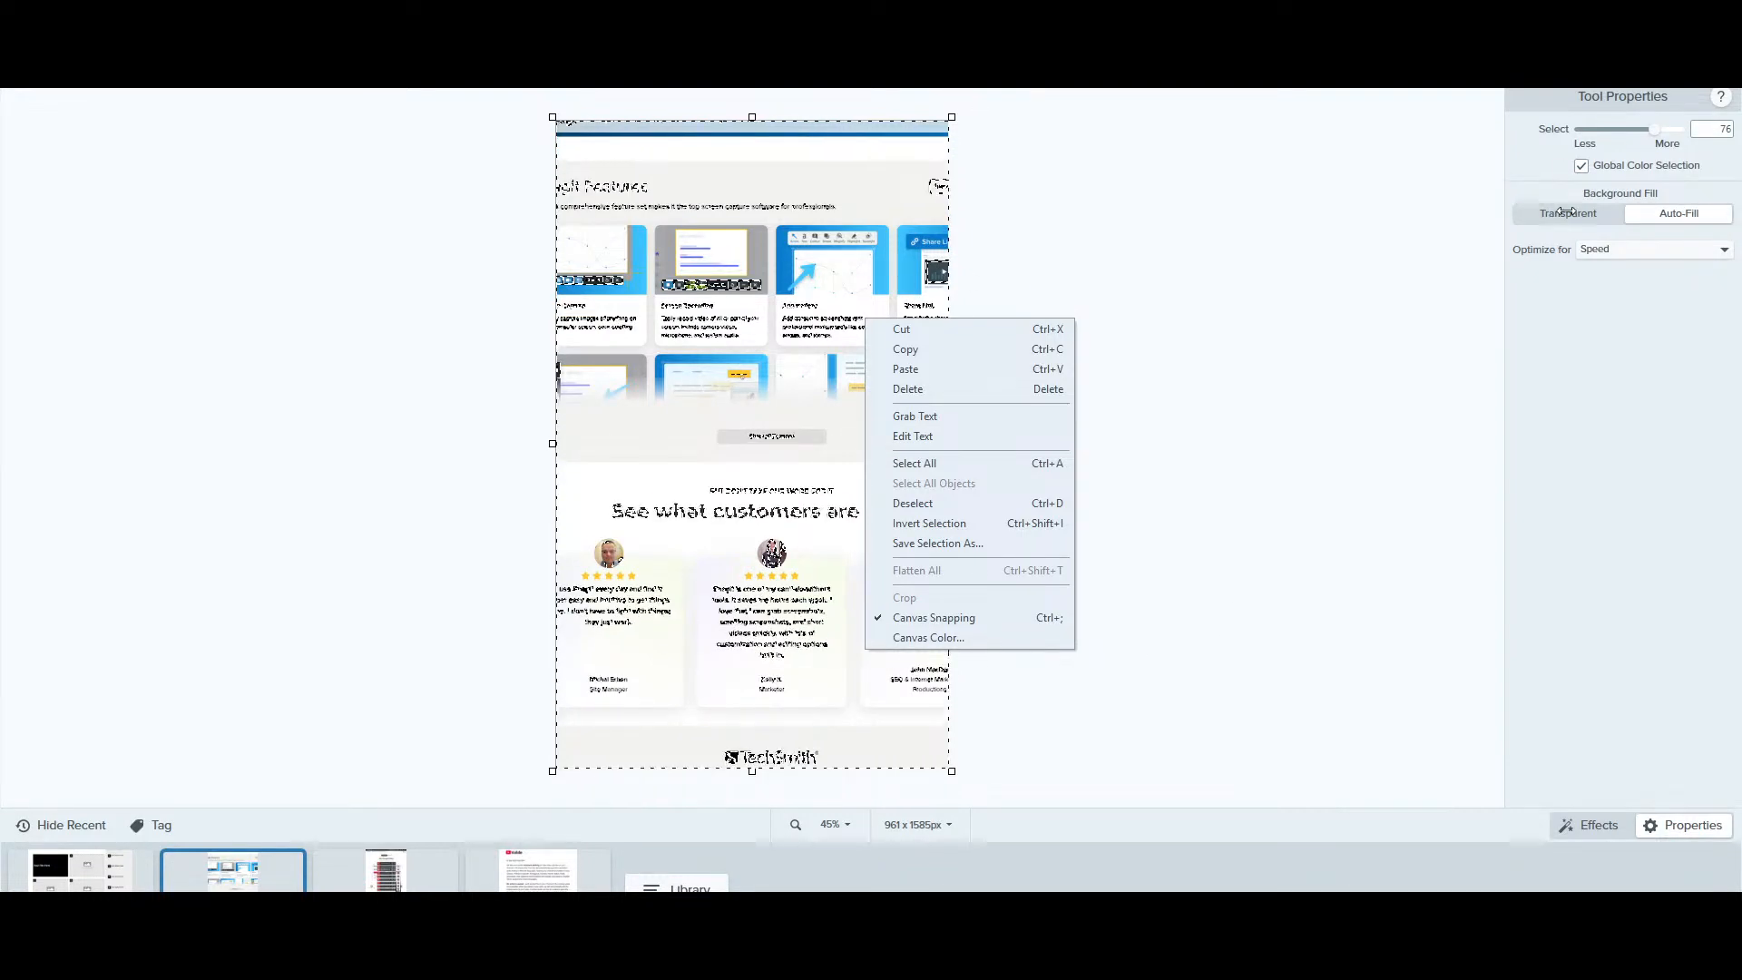
click(1218, 257)
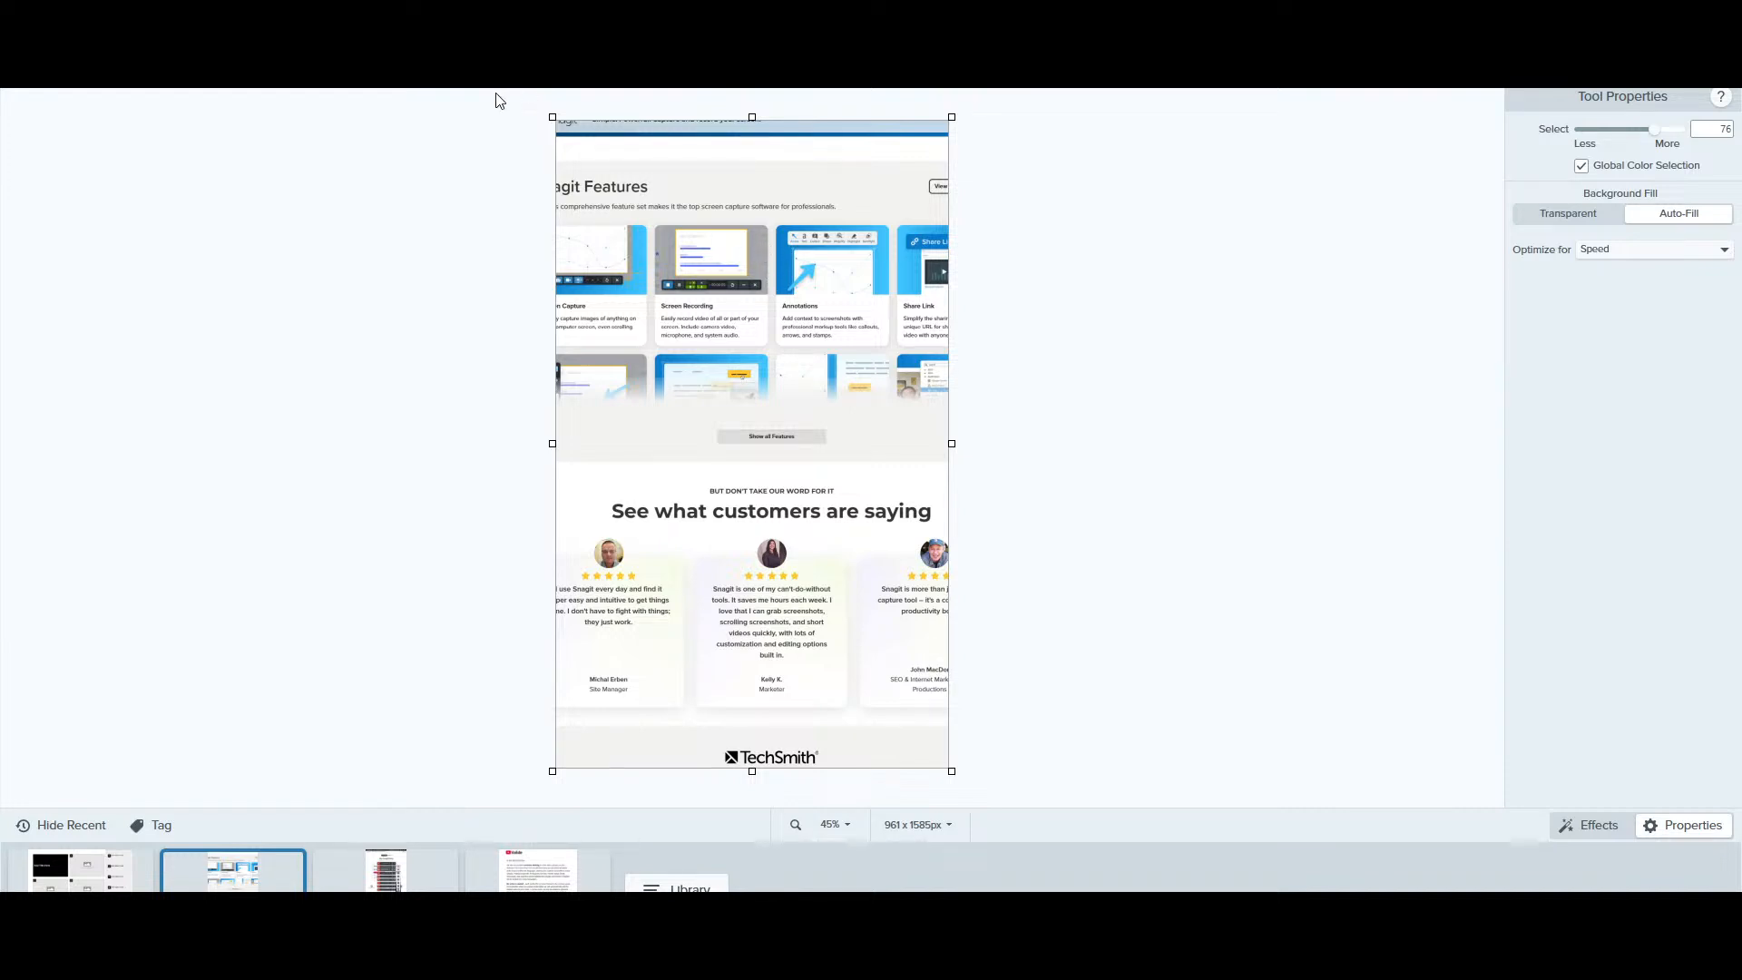
Activate the Step tool, try its Industrial quick style theme, and return to the Basic theme
click(607, 74)
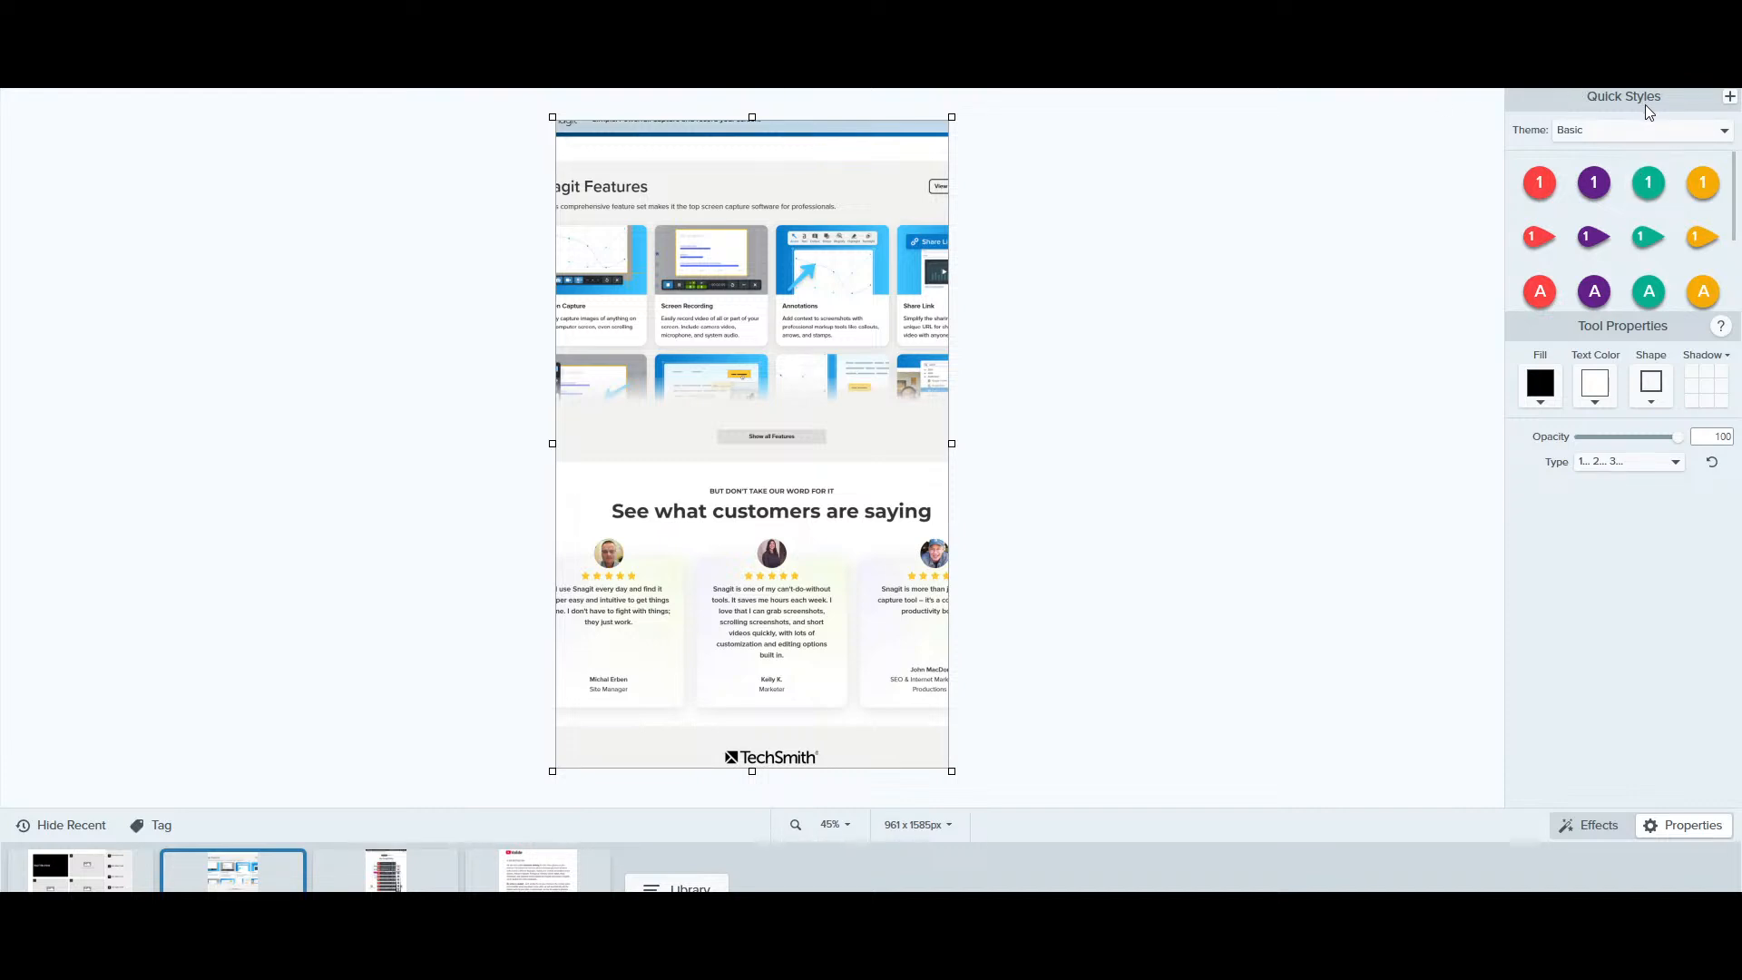
click(1663, 134)
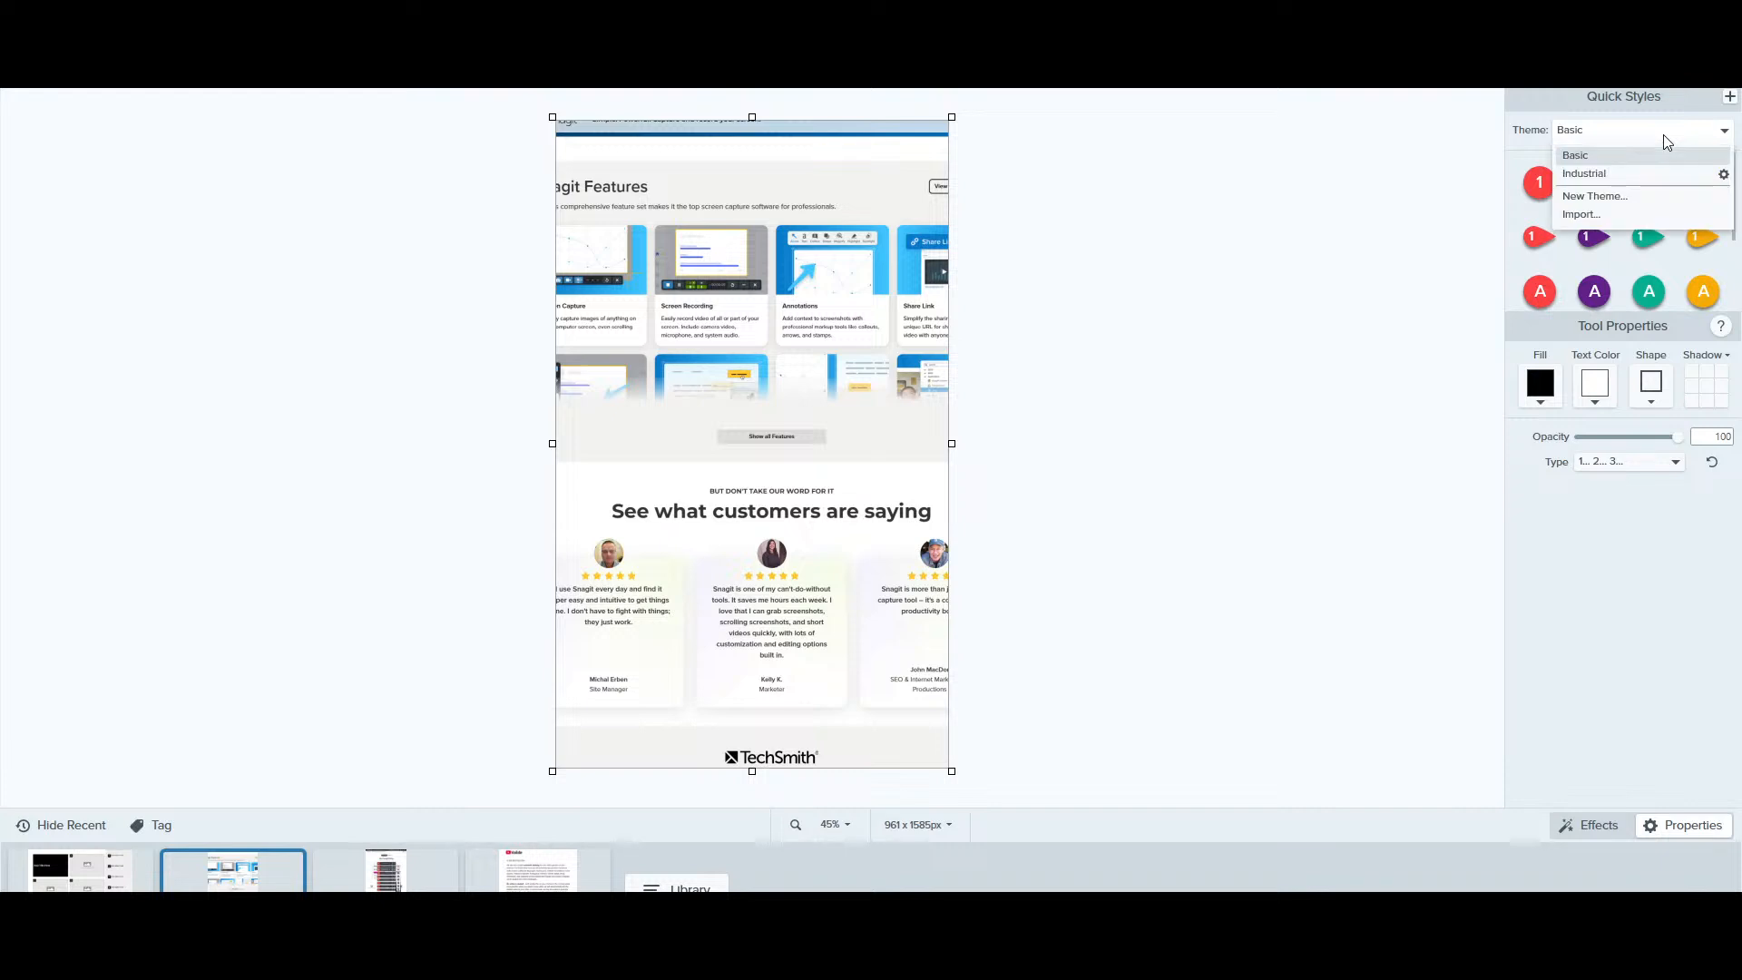
click(1637, 174)
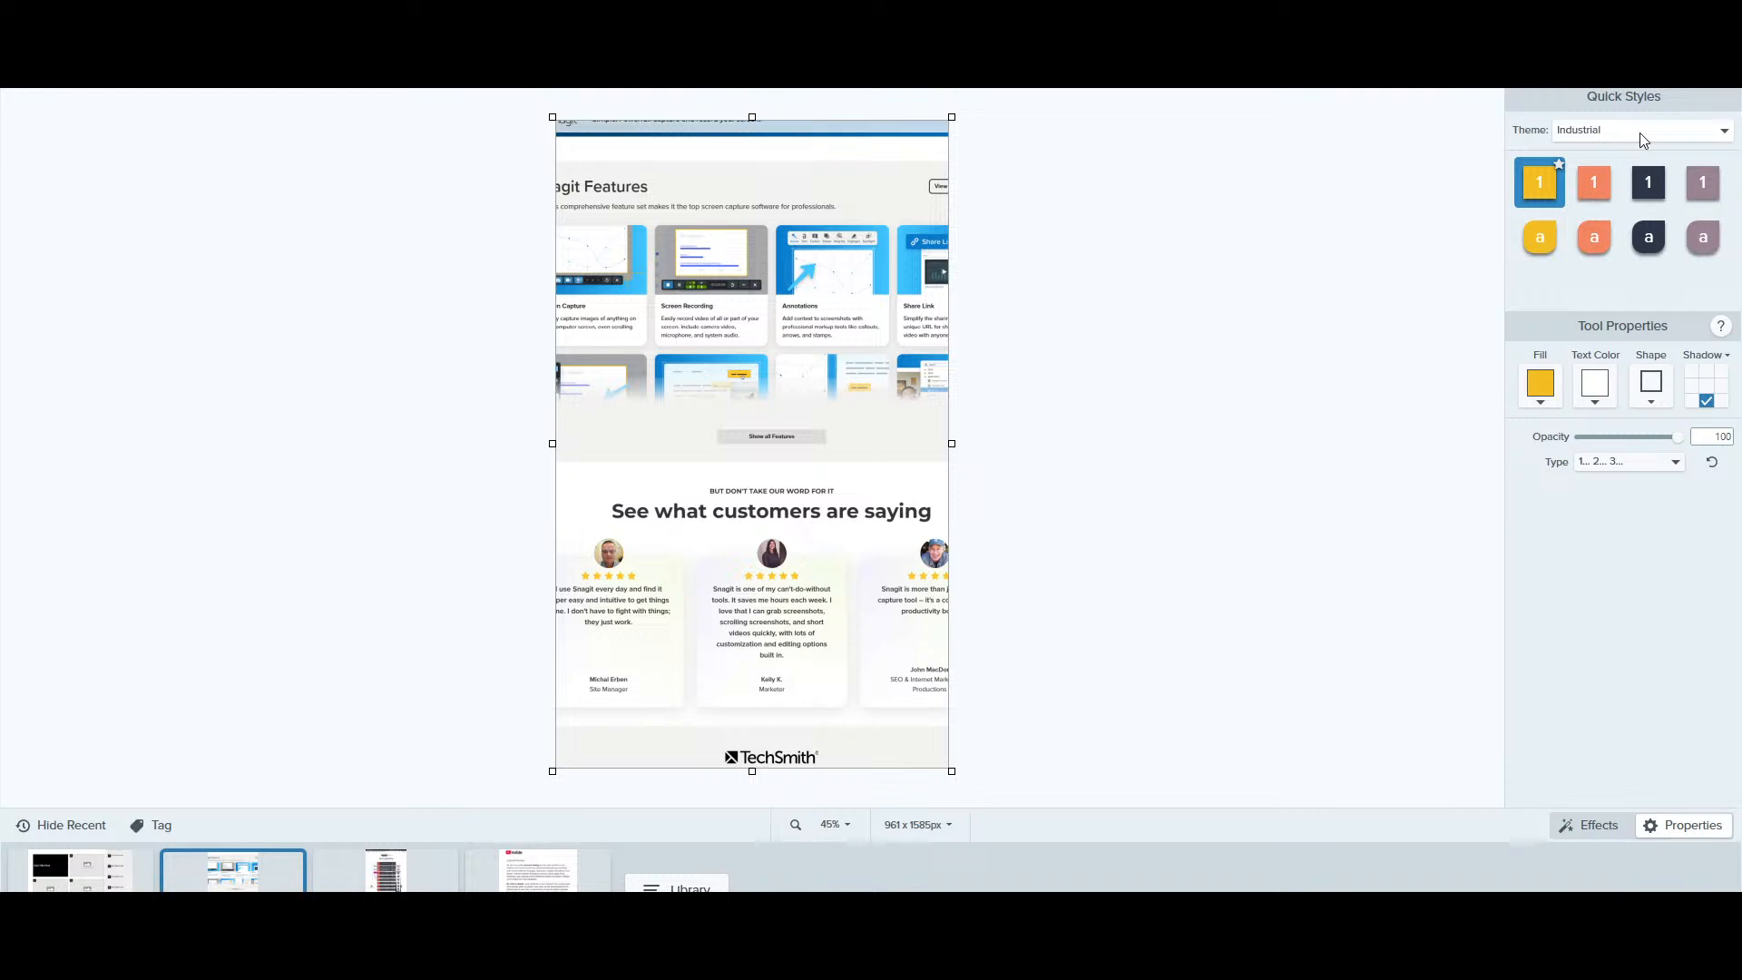
click(1643, 136)
click(1625, 158)
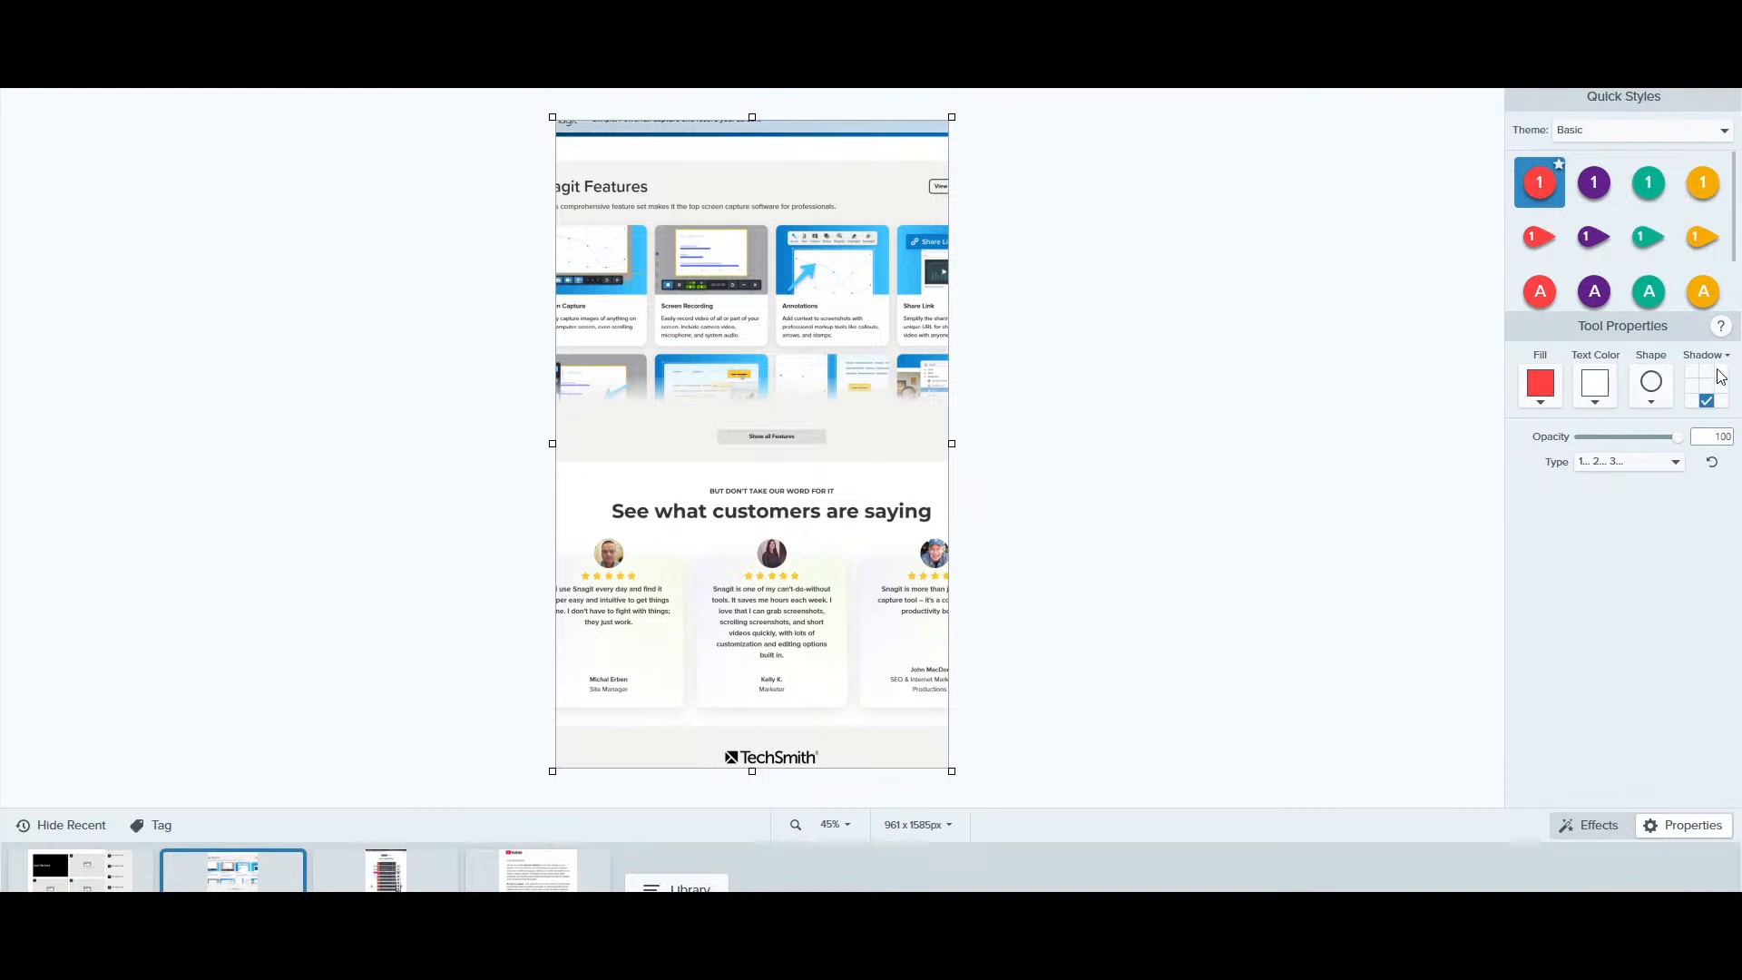
Place four red circular numbered step markers in a row across the "Snagit Features" heading area
click(1598, 465)
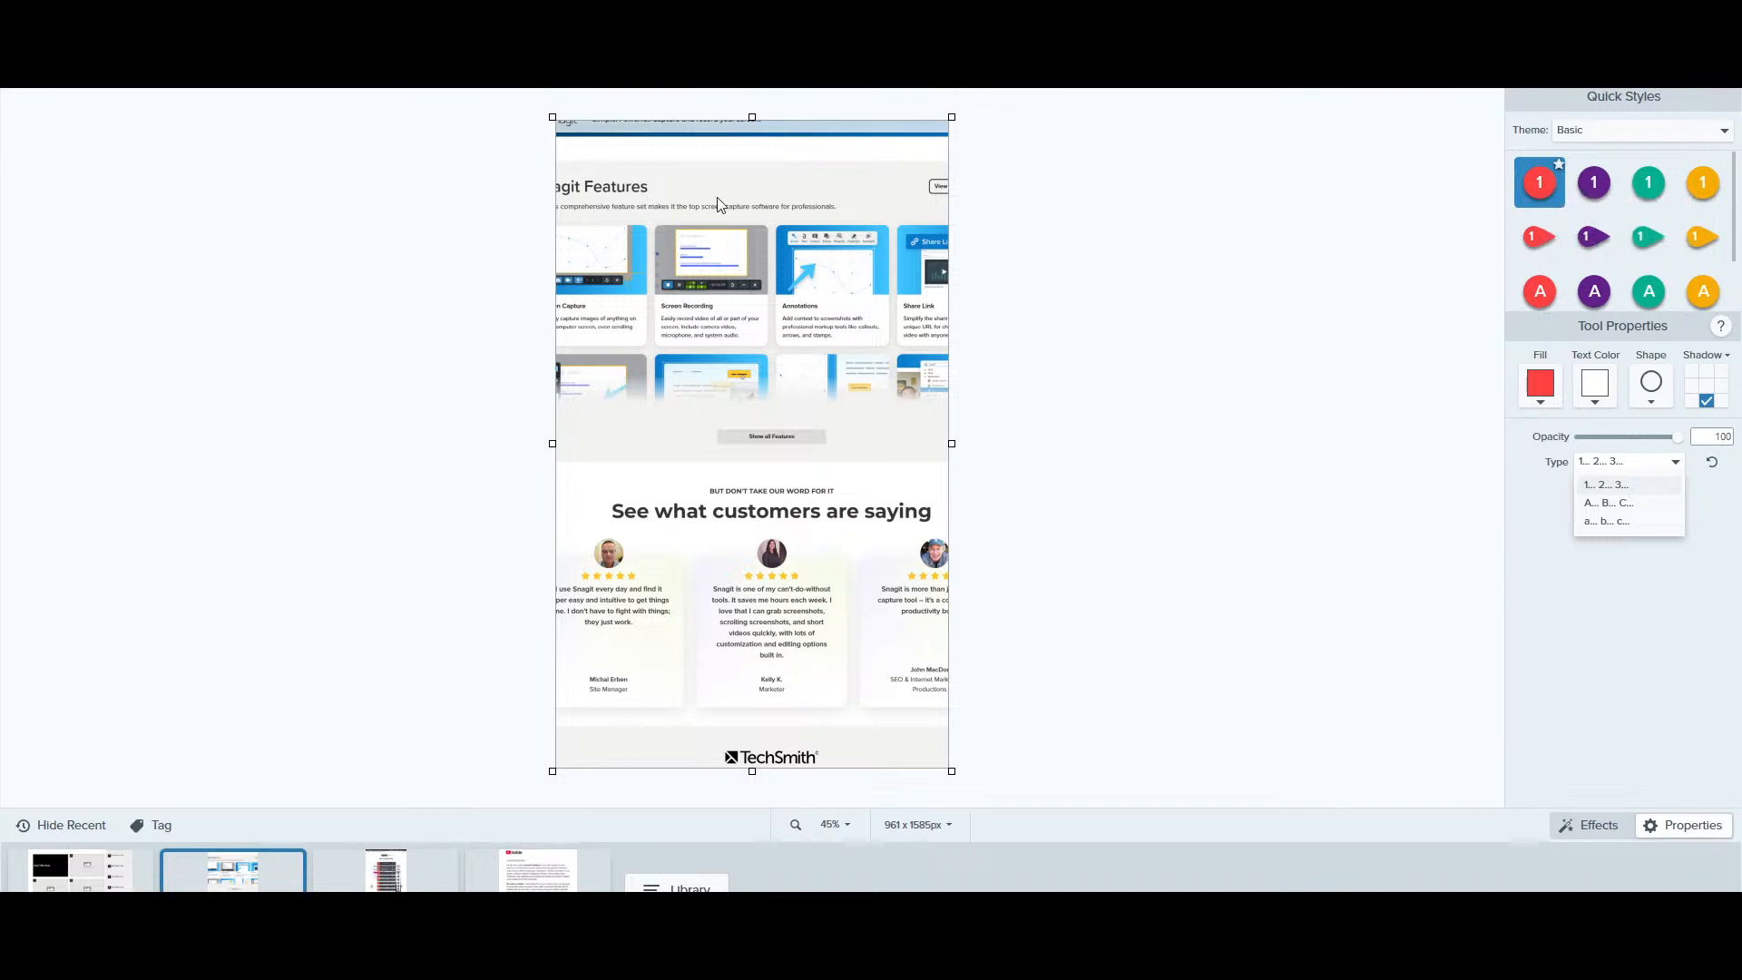
click(1547, 188)
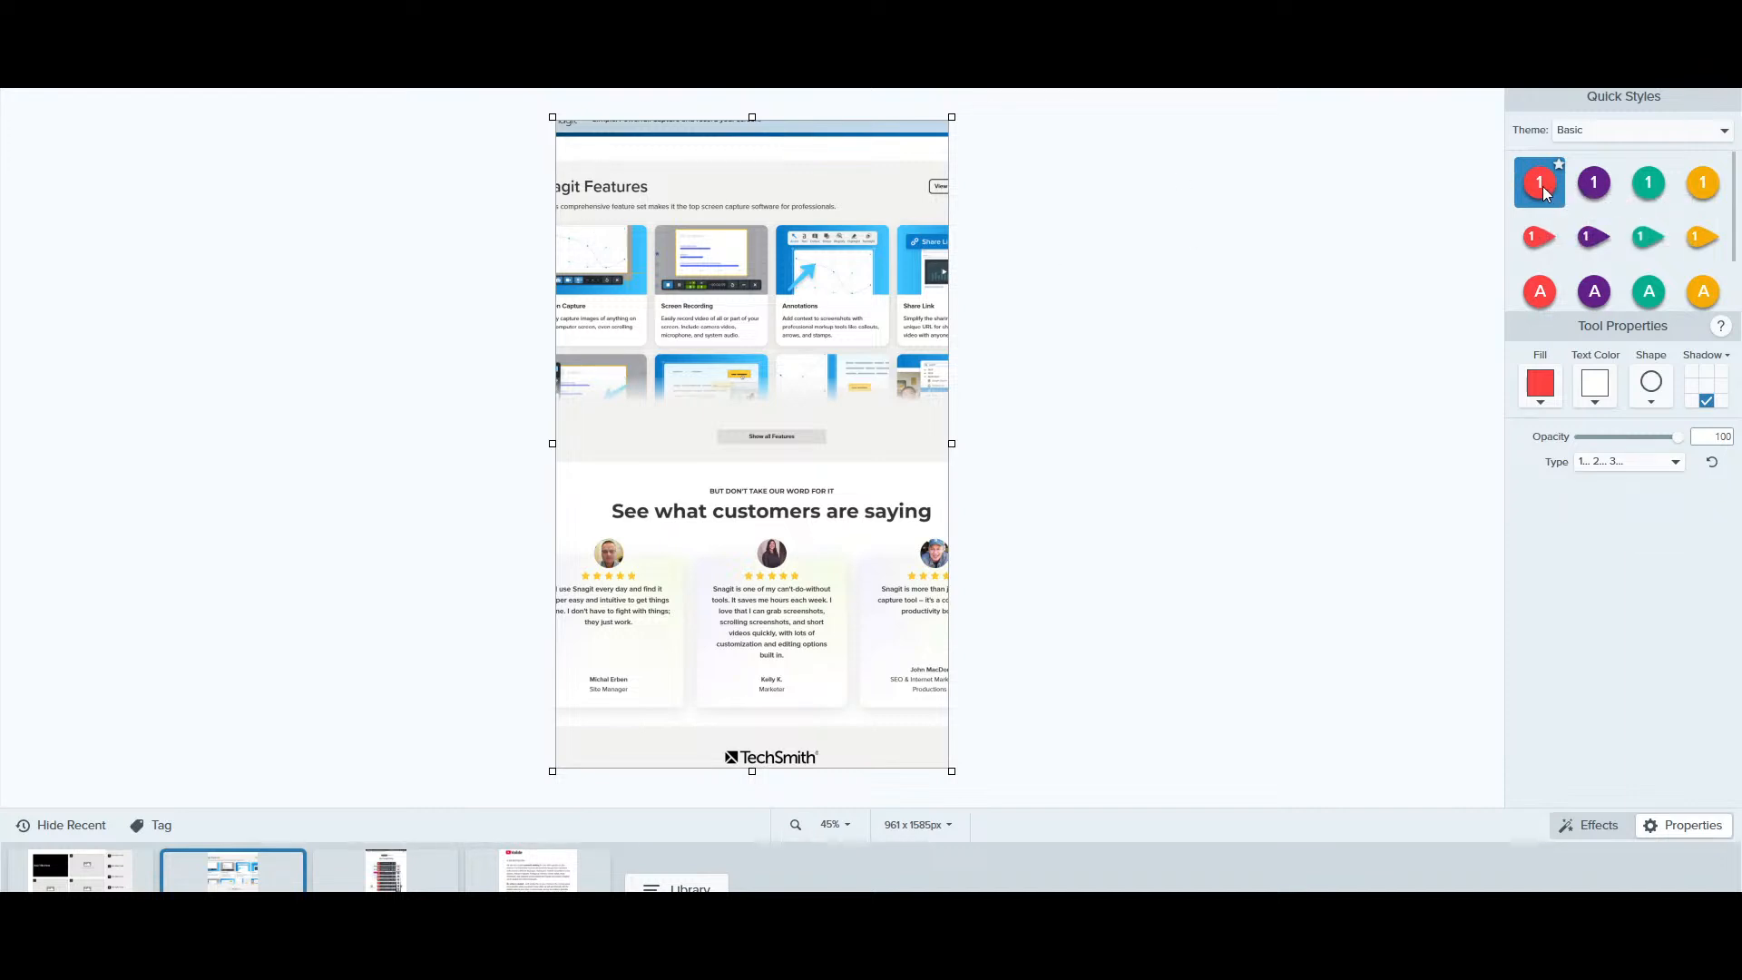
click(589, 192)
click(685, 192)
click(783, 192)
click(903, 190)
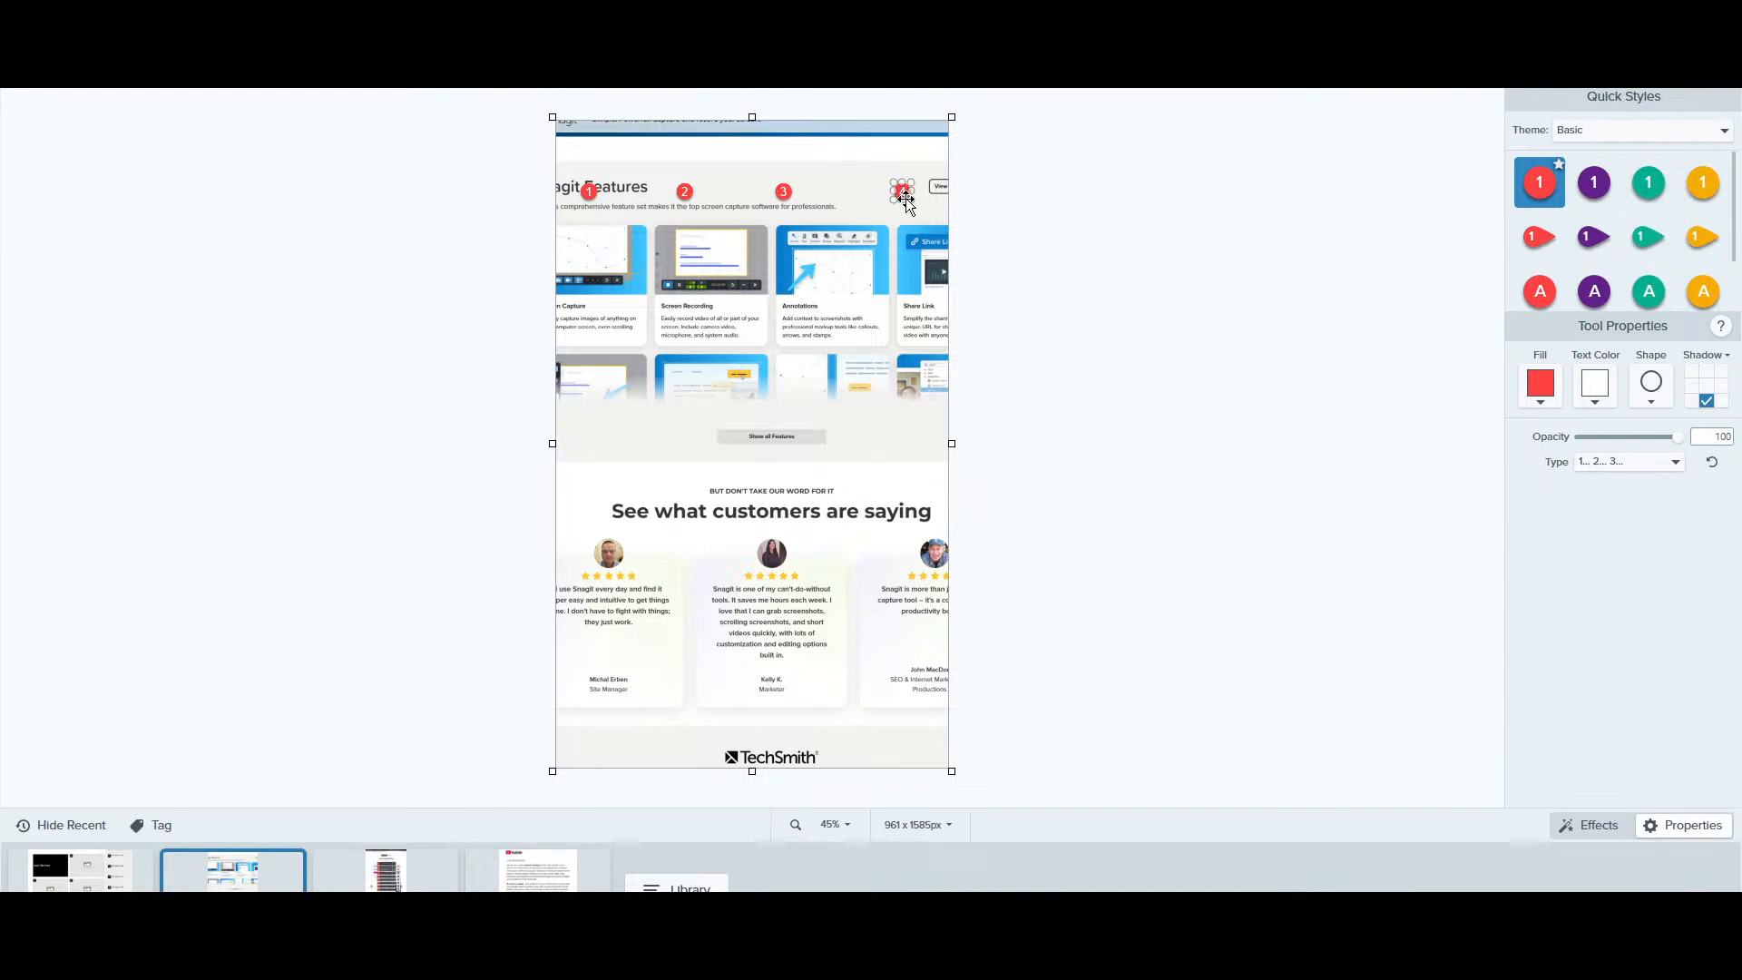
Change the number of the fourth step marker, beside the View button, to 7
double_click(903, 191)
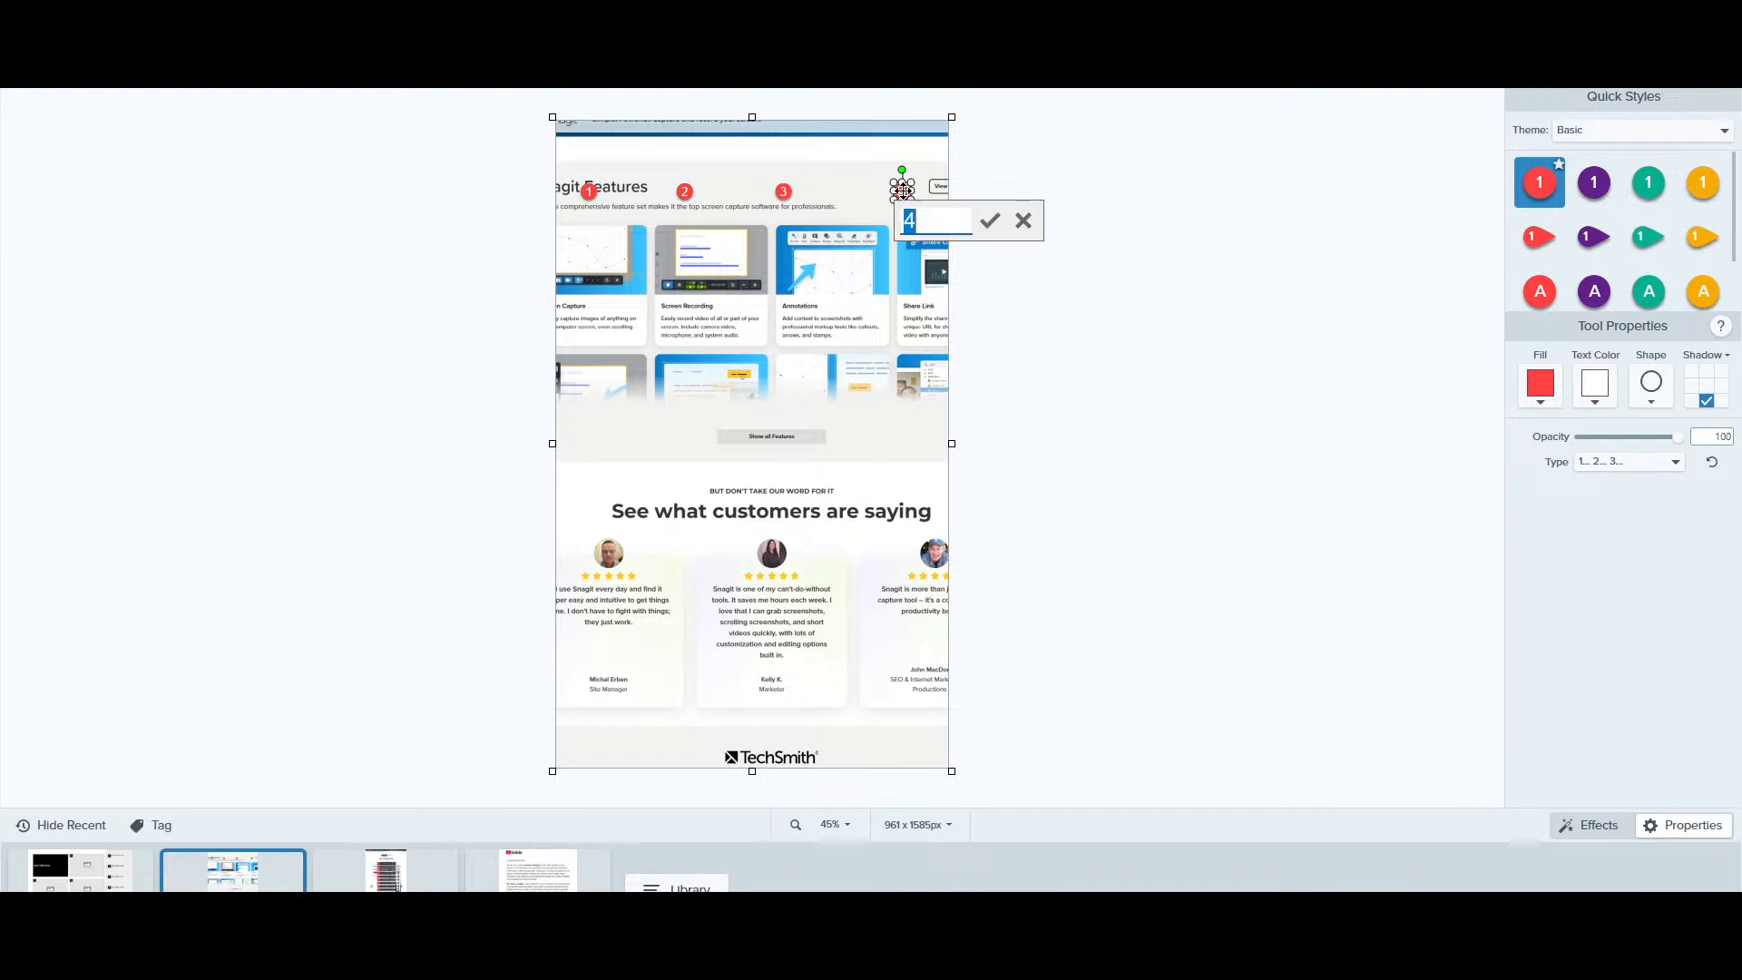
text(7)
click(990, 221)
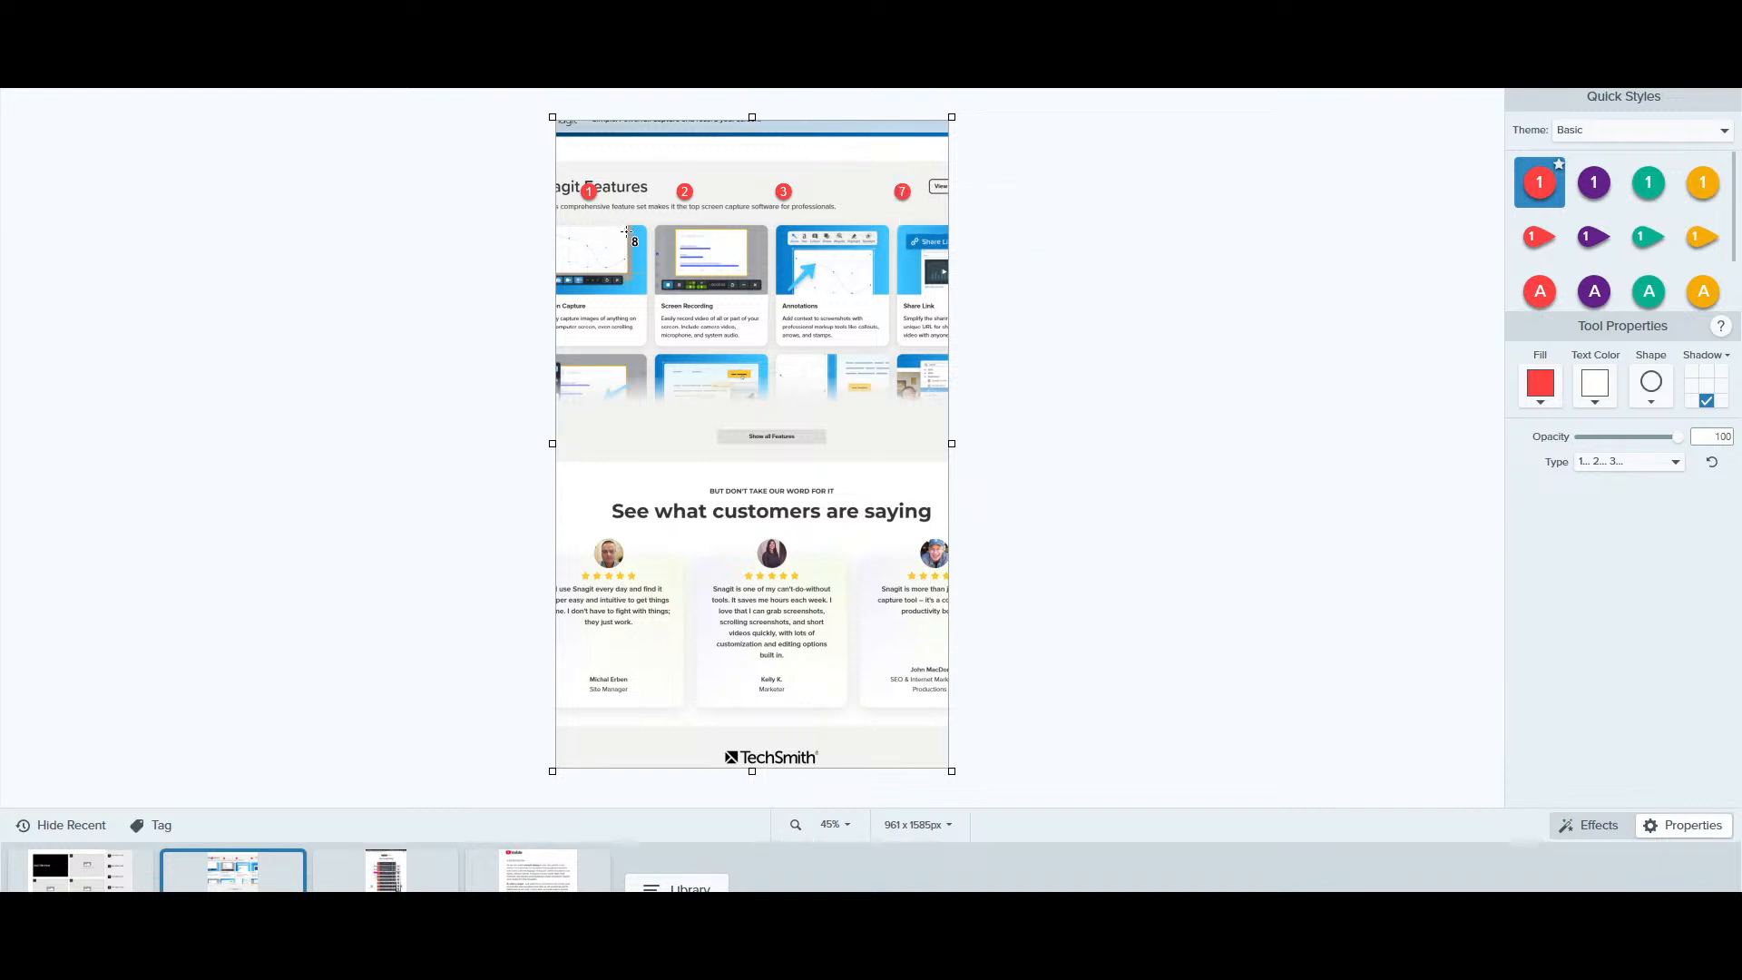
Place three more step markers on the first three feature thumbnails and change the label of the Annotations one to A
click(589, 236)
click(722, 237)
click(811, 245)
click(810, 245)
double_click(810, 245)
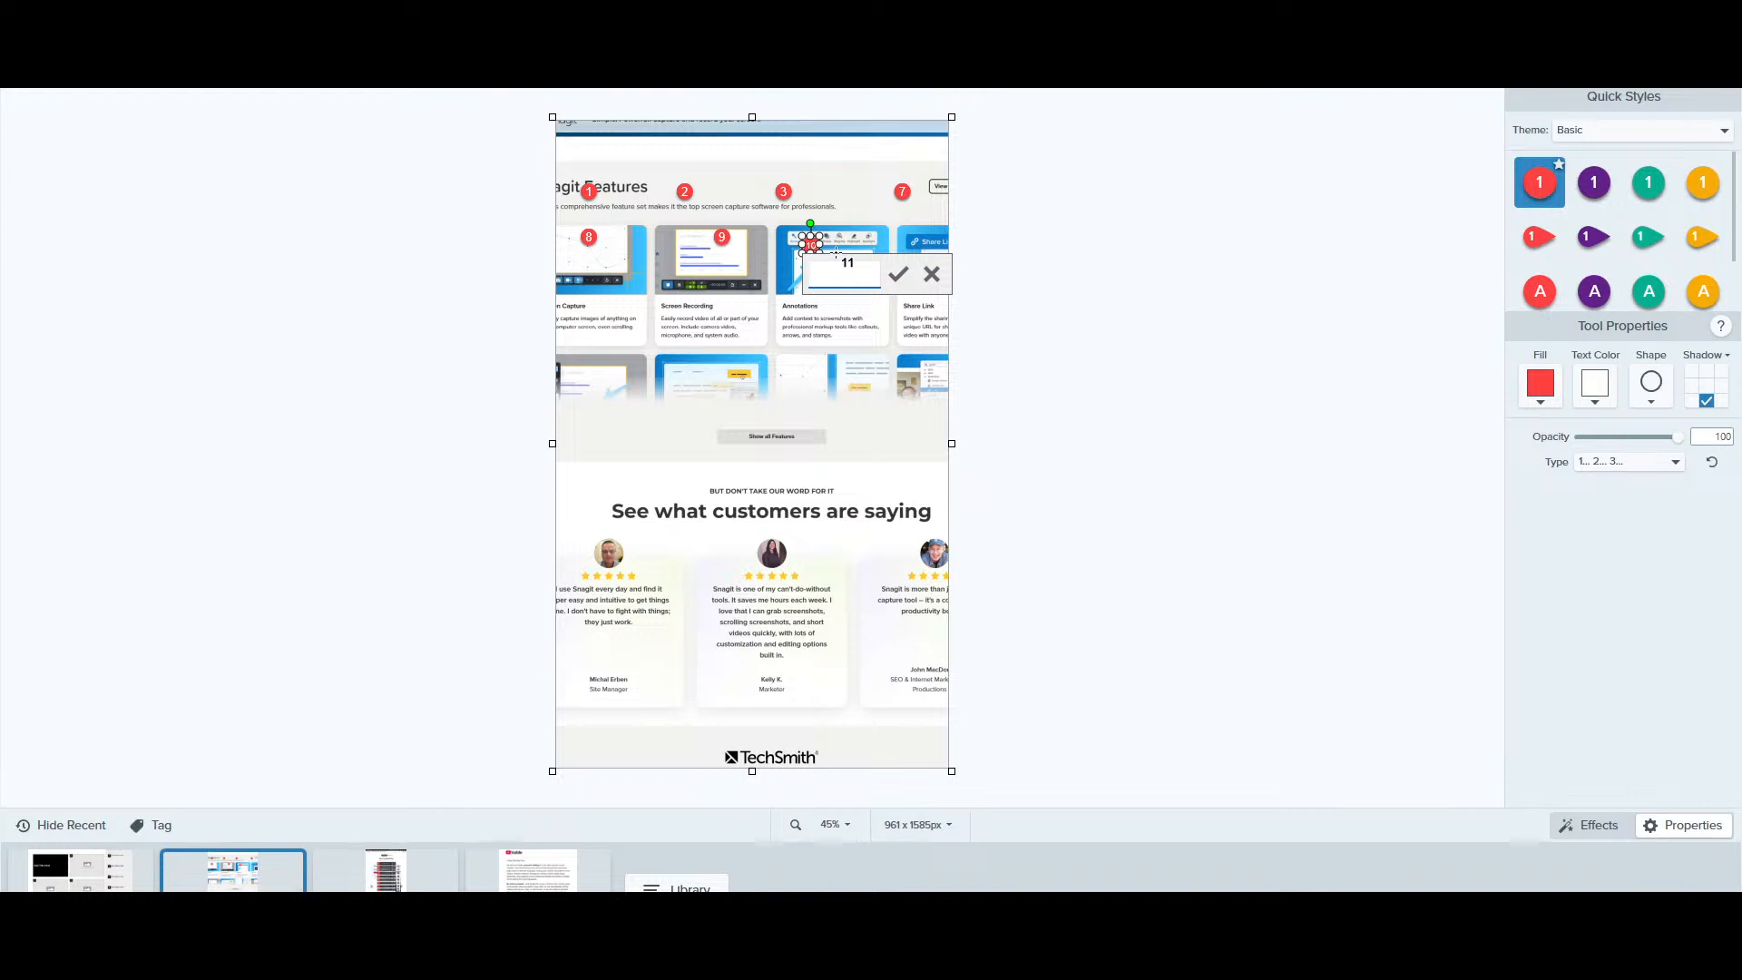
text(A)
click(898, 276)
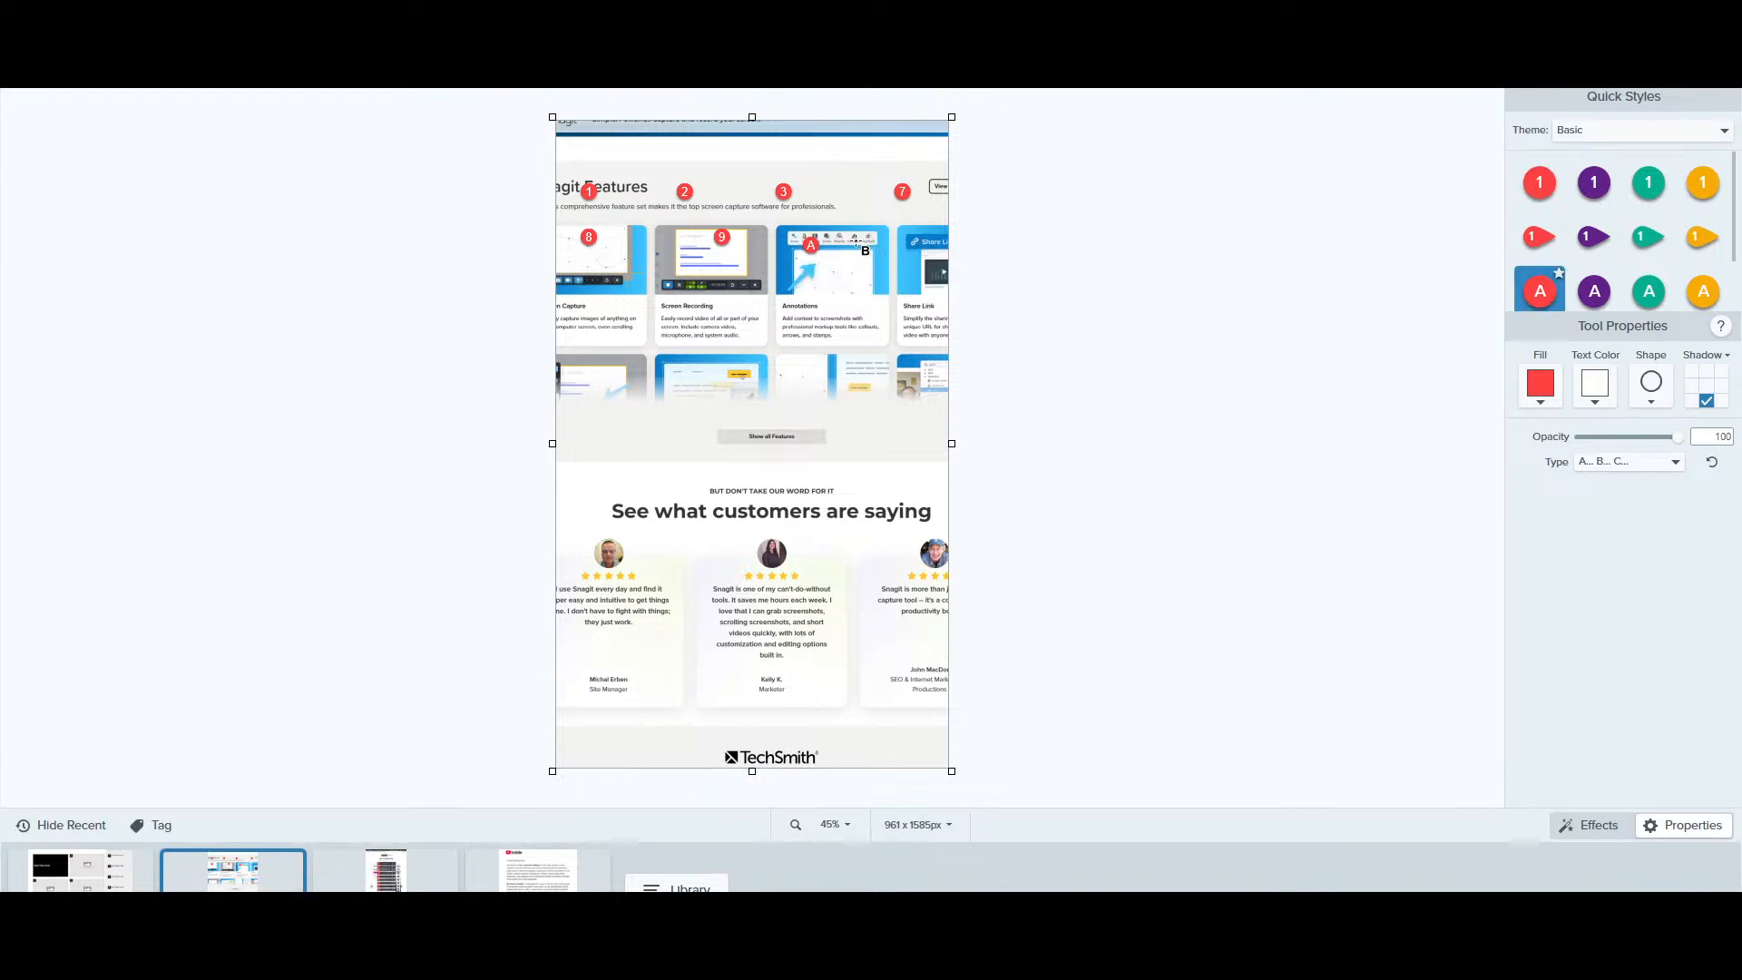
Place lettered markers B on the Annotations thumbnail, C on Share Link, D on the first thumbnail and E on Screen Recording
click(855, 237)
click(901, 245)
click(589, 295)
click(675, 302)
Enlarge the B step marker so it covers much of the Annotations thumbnail
click(1549, 400)
click(856, 232)
click(857, 234)
drag(864, 244, 858, 284)
Recolor the B step marker with a teal-green fill and black text
click(1551, 402)
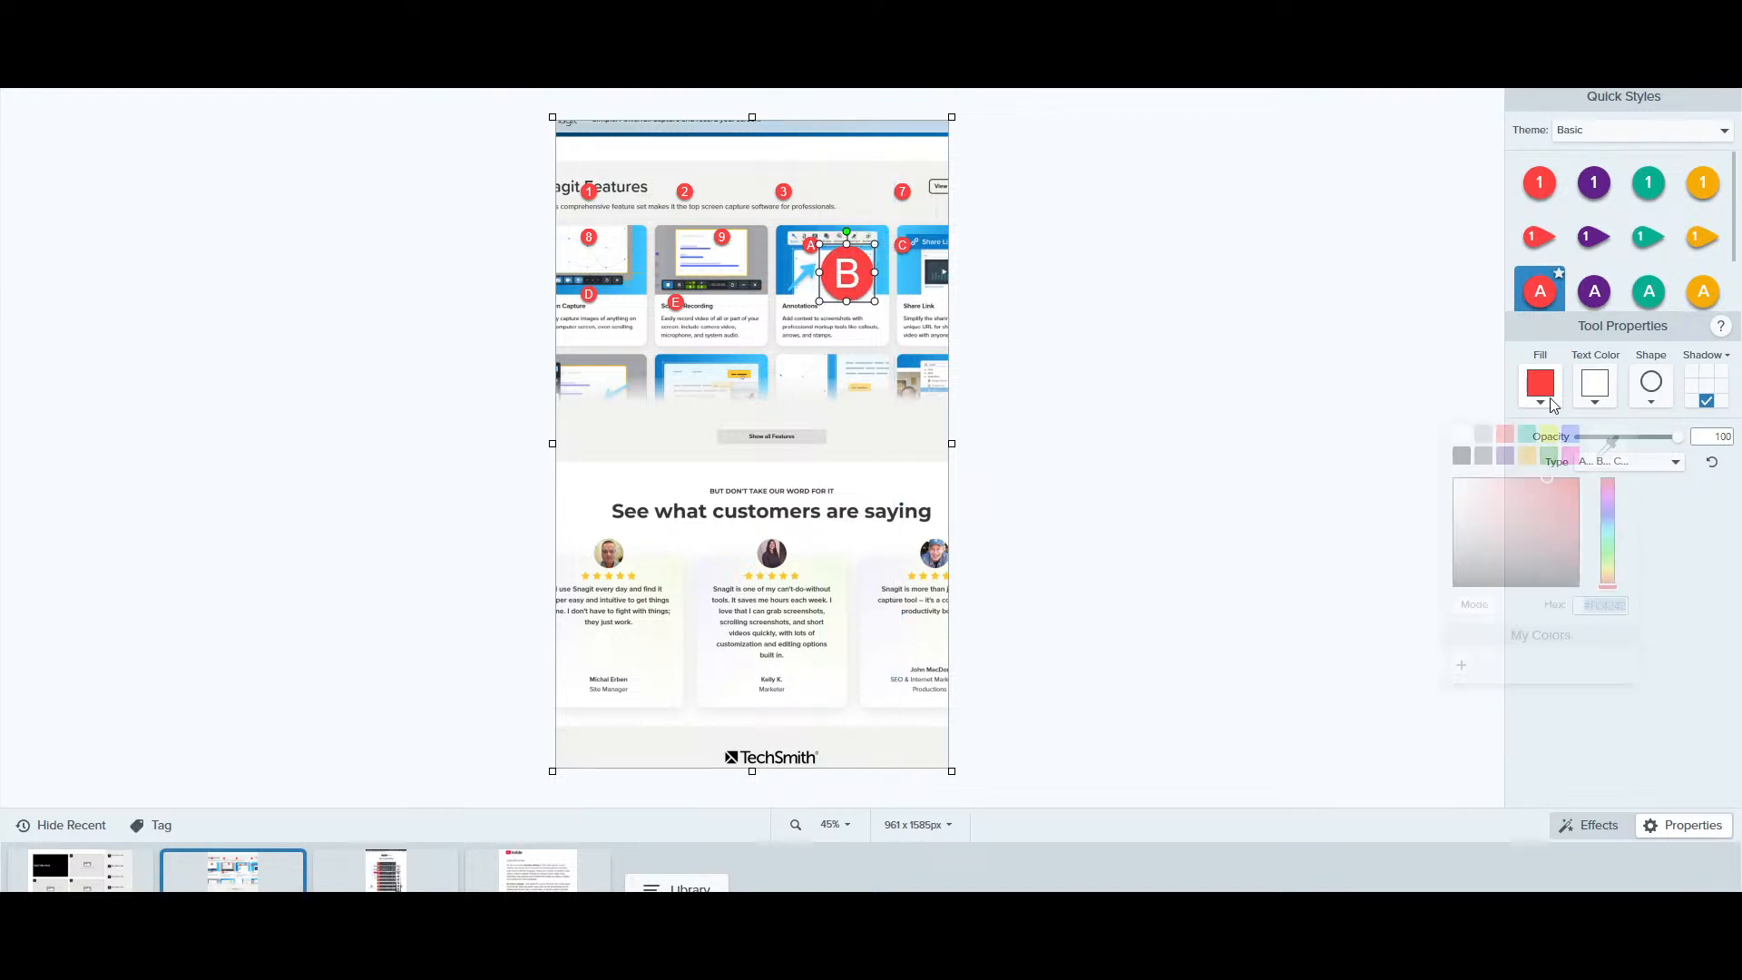
click(1531, 440)
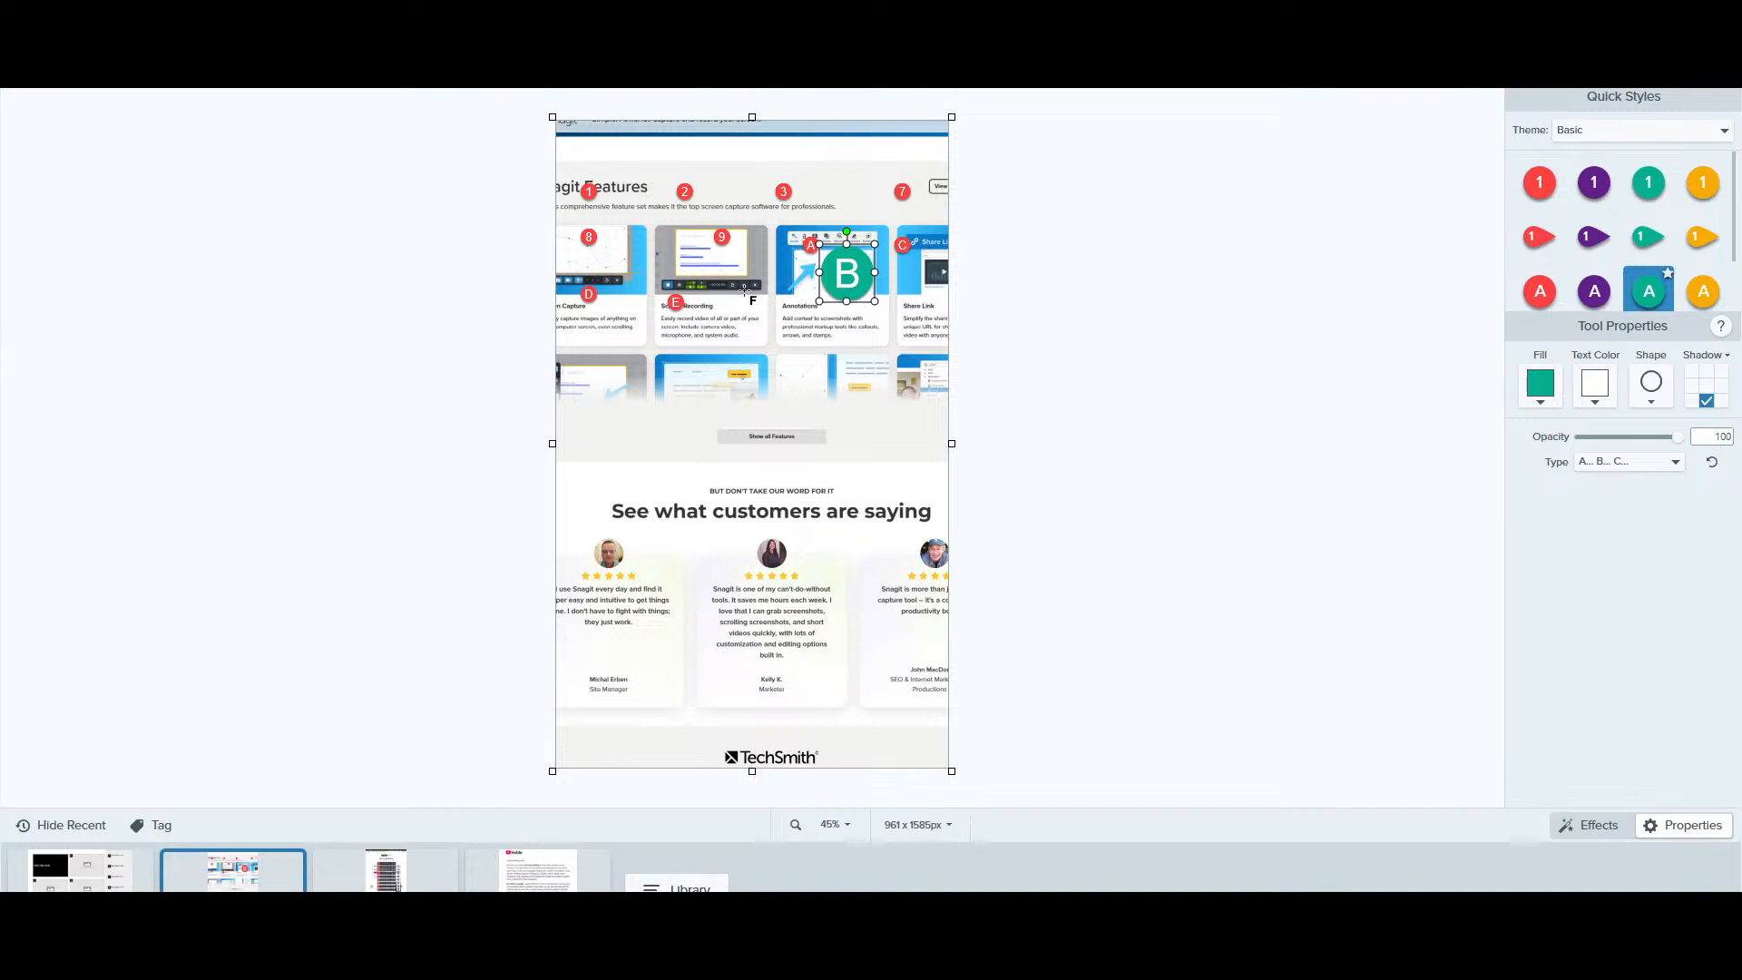
click(1594, 403)
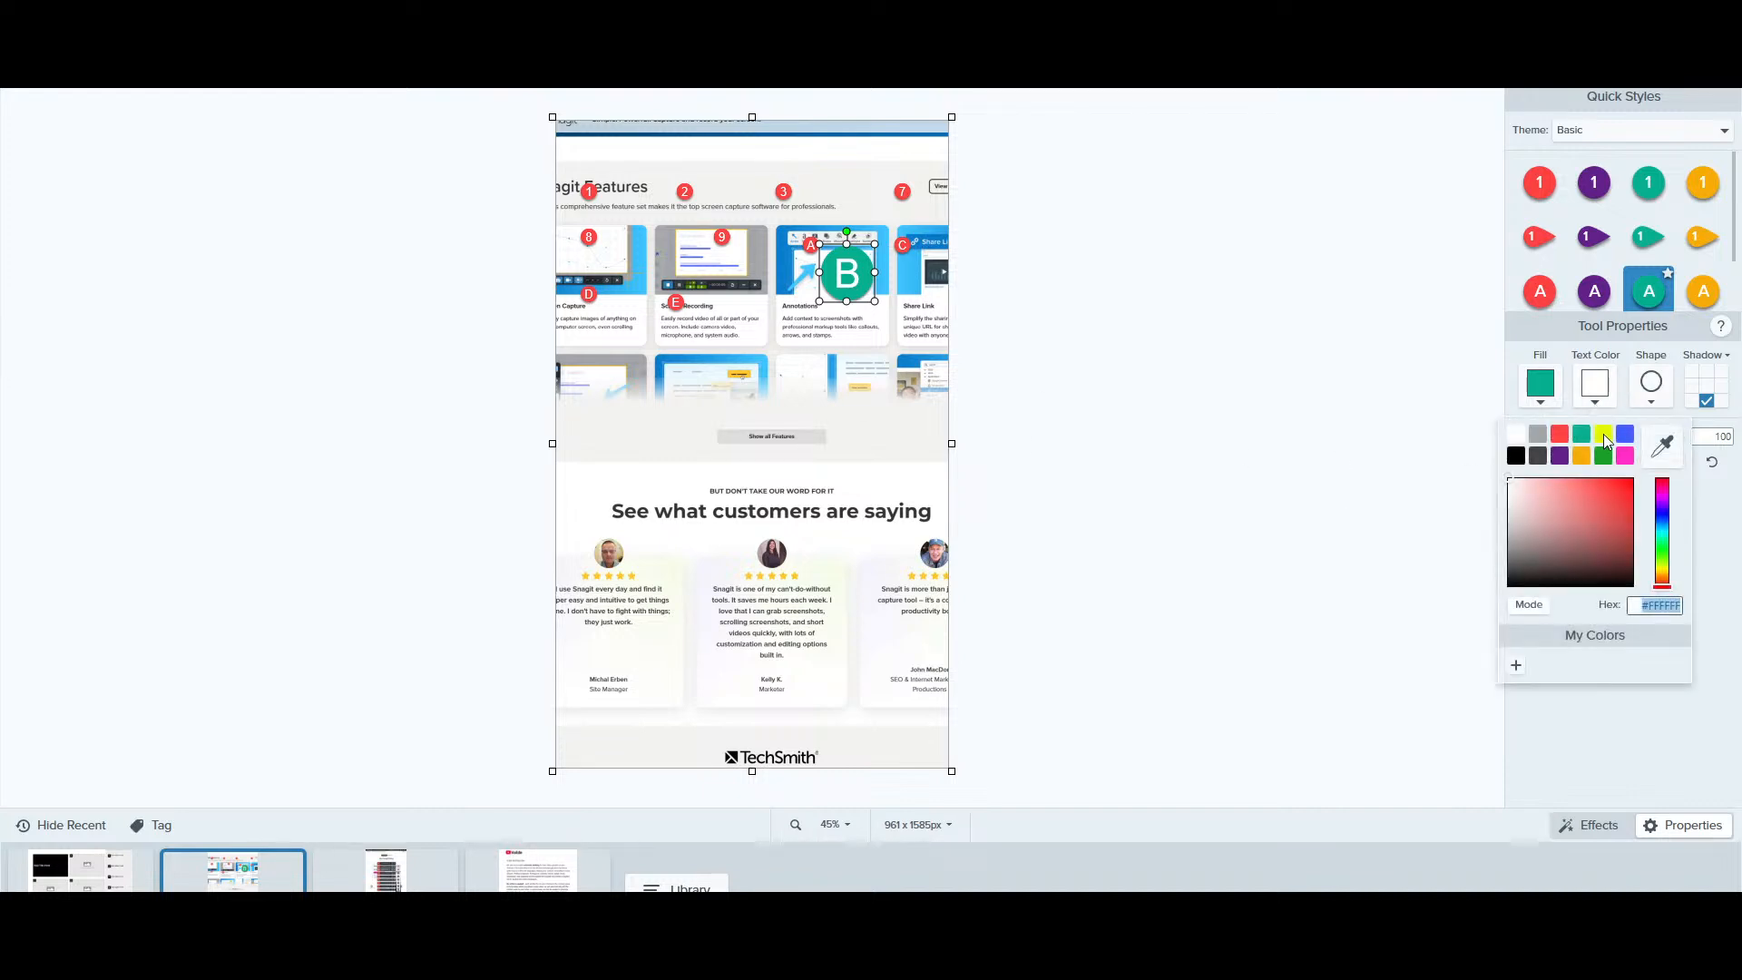
click(1516, 456)
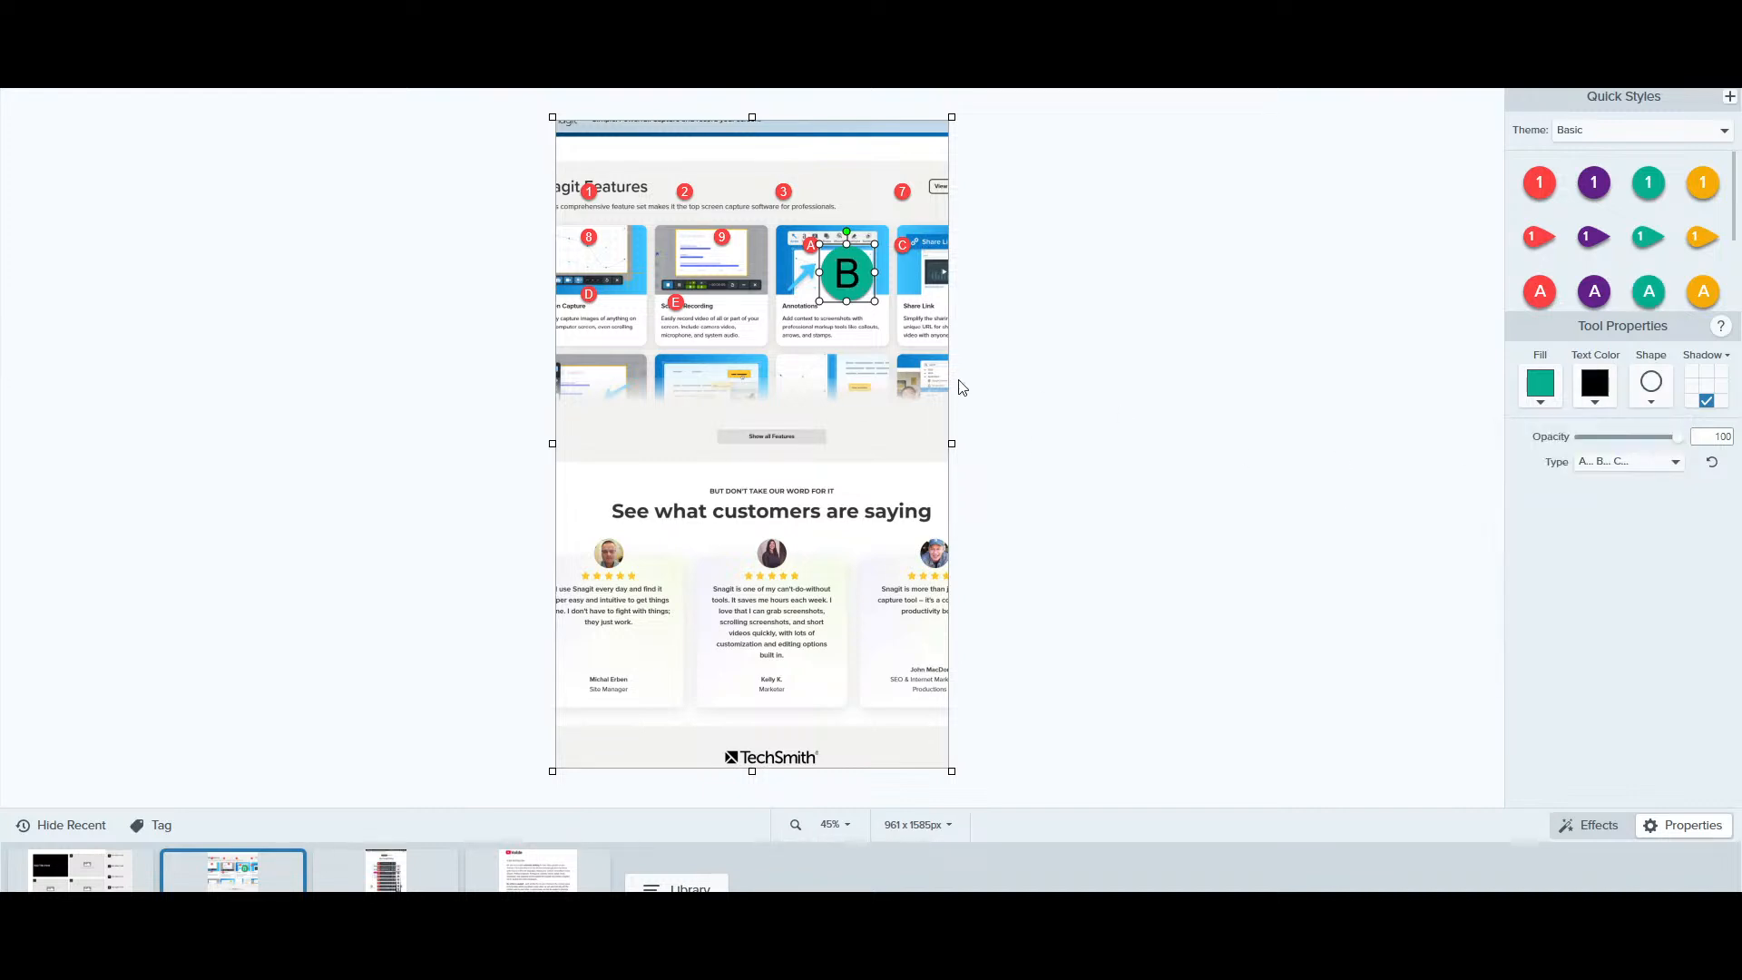
Try the teardrop shape on the B step marker and settle on the rounded shape with one sharp corner
click(1651, 400)
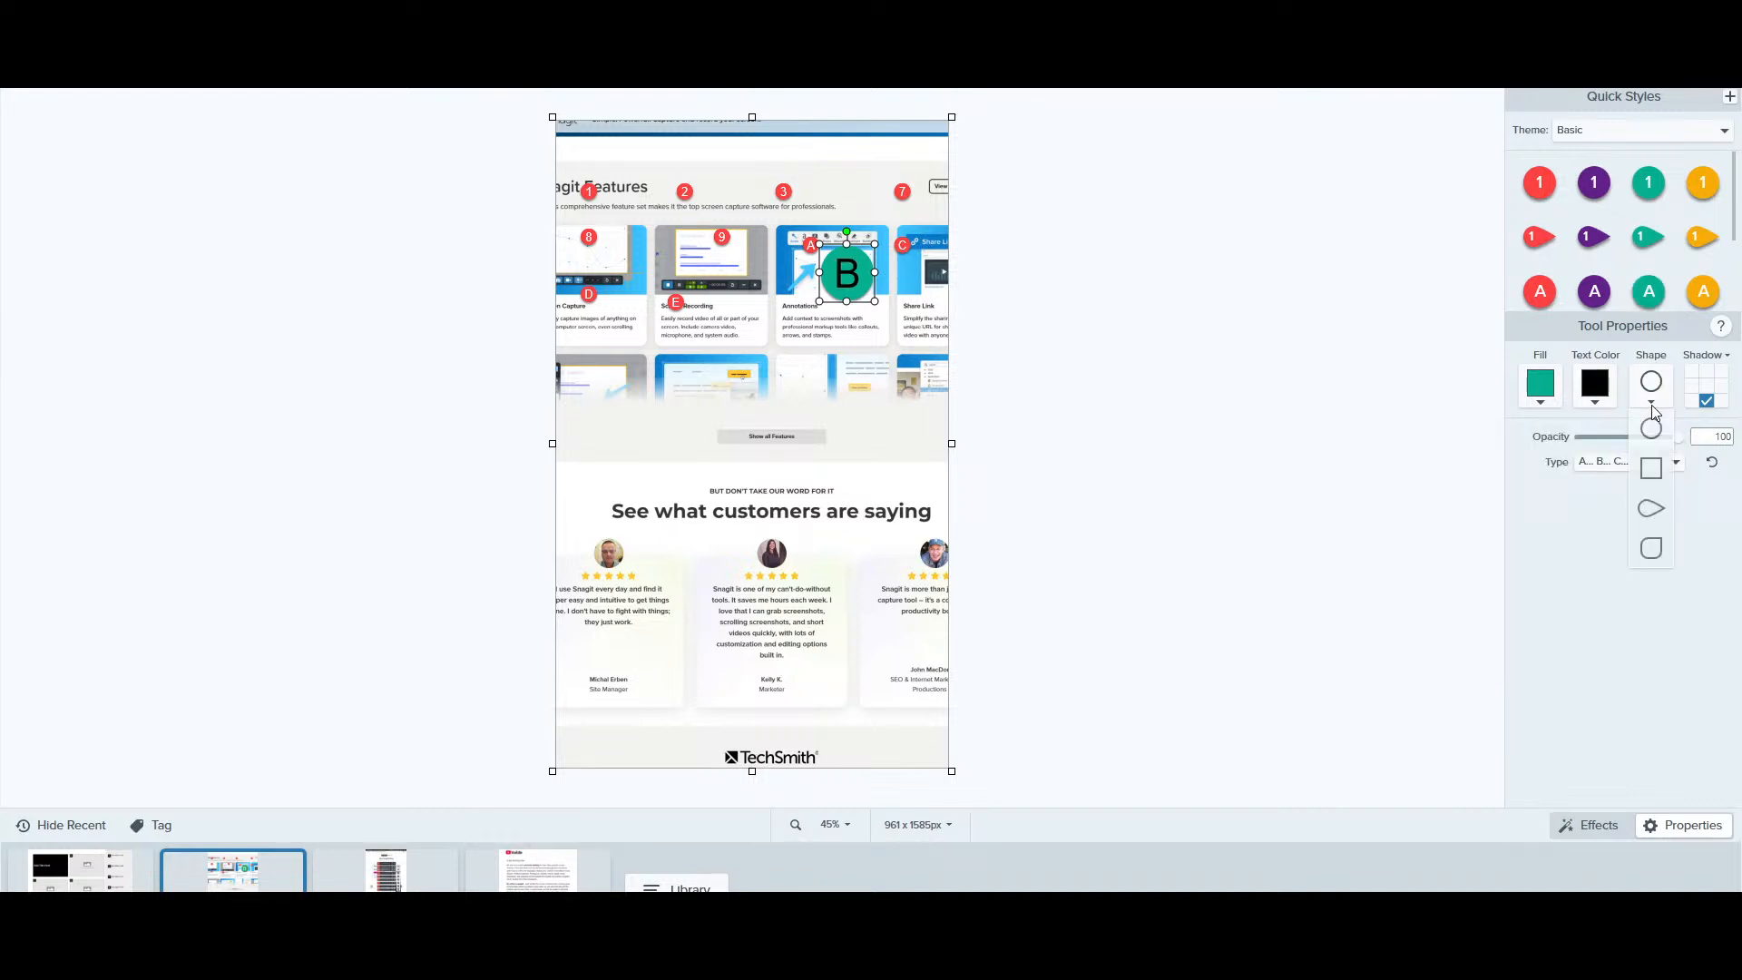
click(1651, 508)
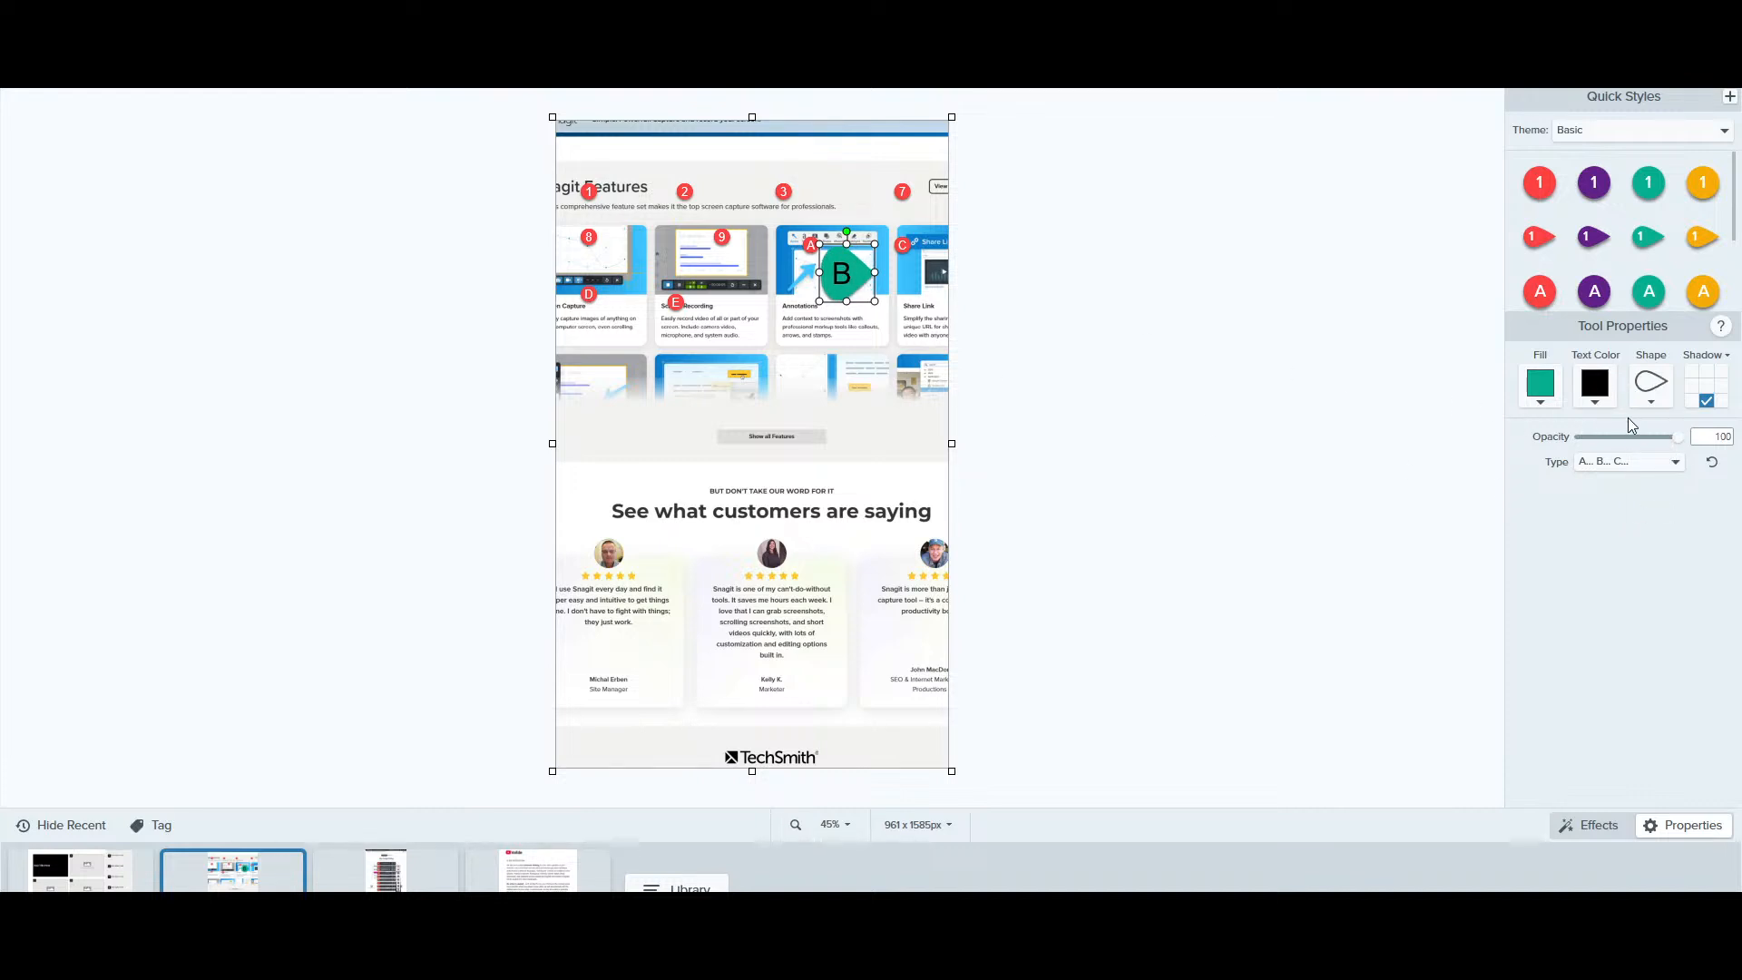
click(1652, 399)
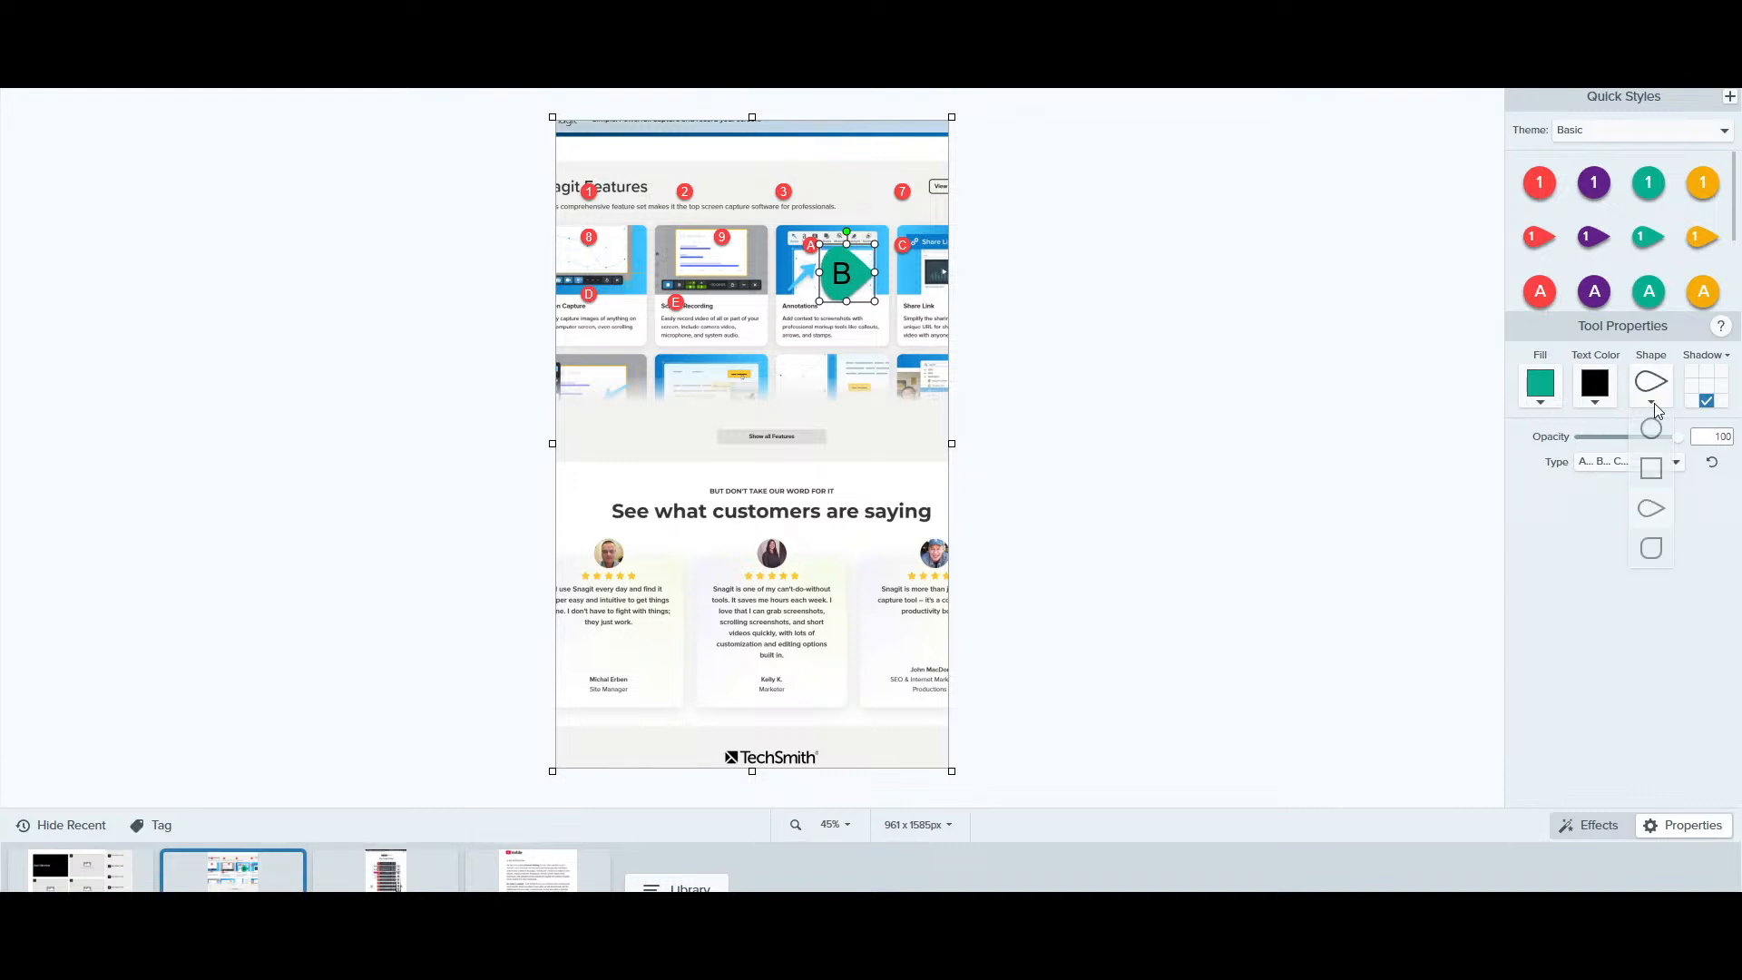
click(1655, 549)
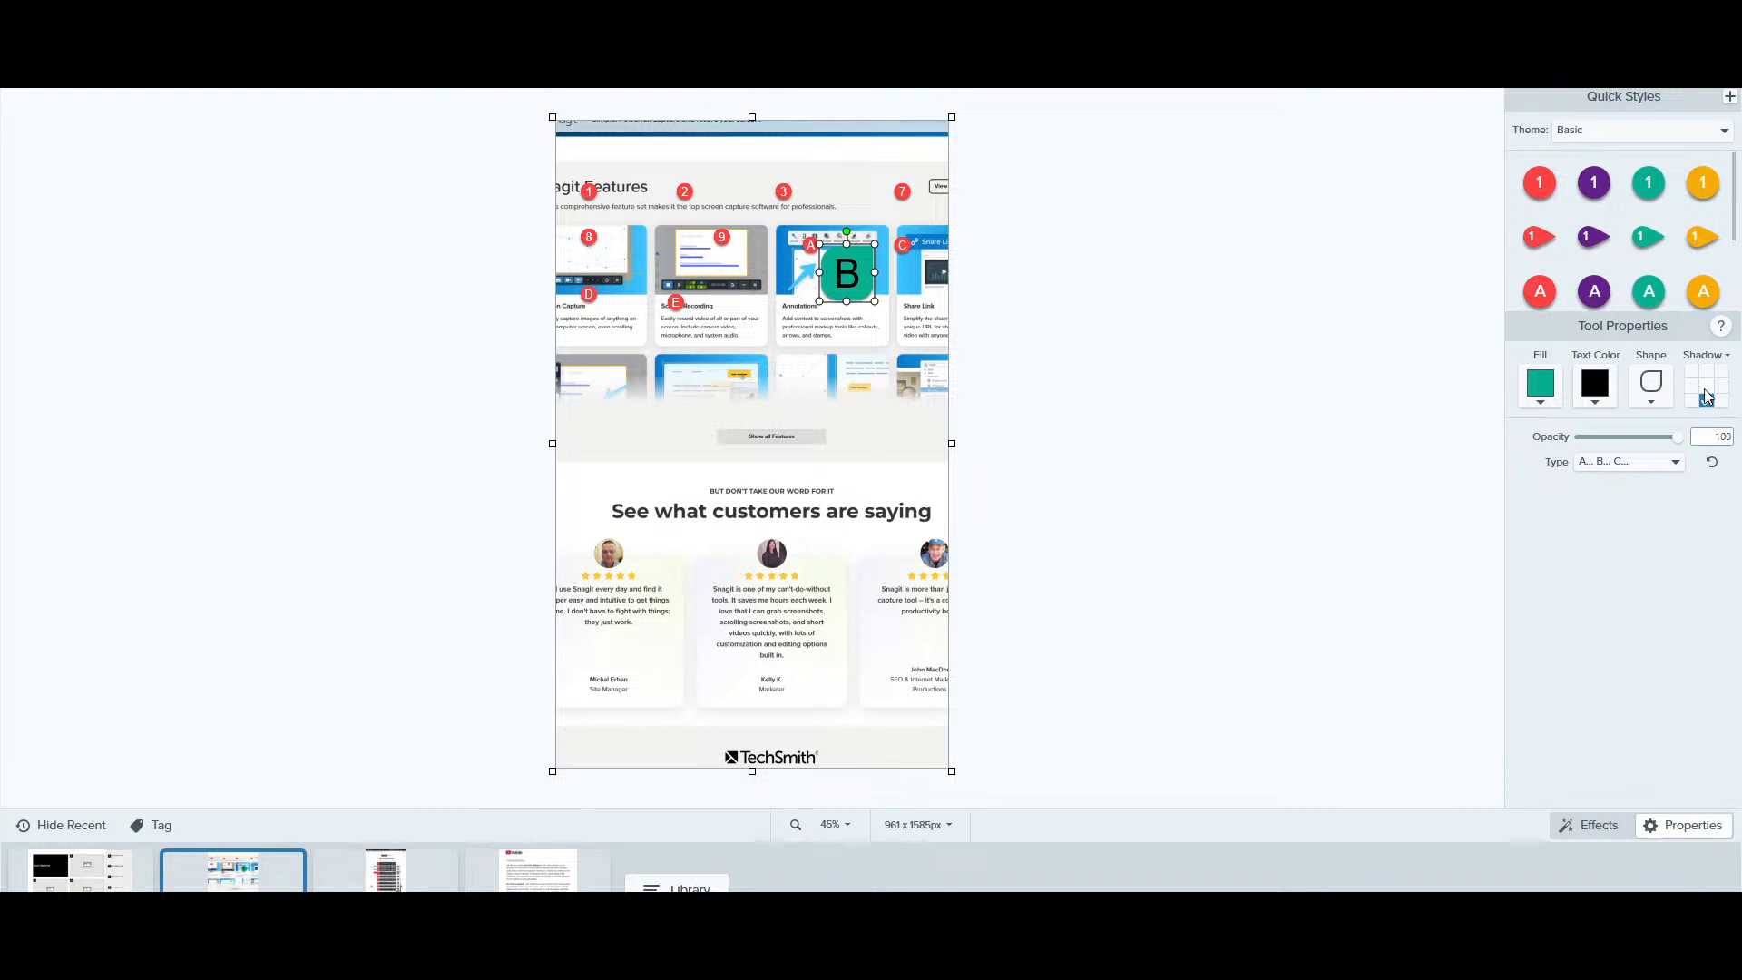
Enlarge the B step marker across the Screen Recording and Annotations cards, with a right-side shadow and opacity 32
click(1705, 387)
drag(817, 302, 713, 357)
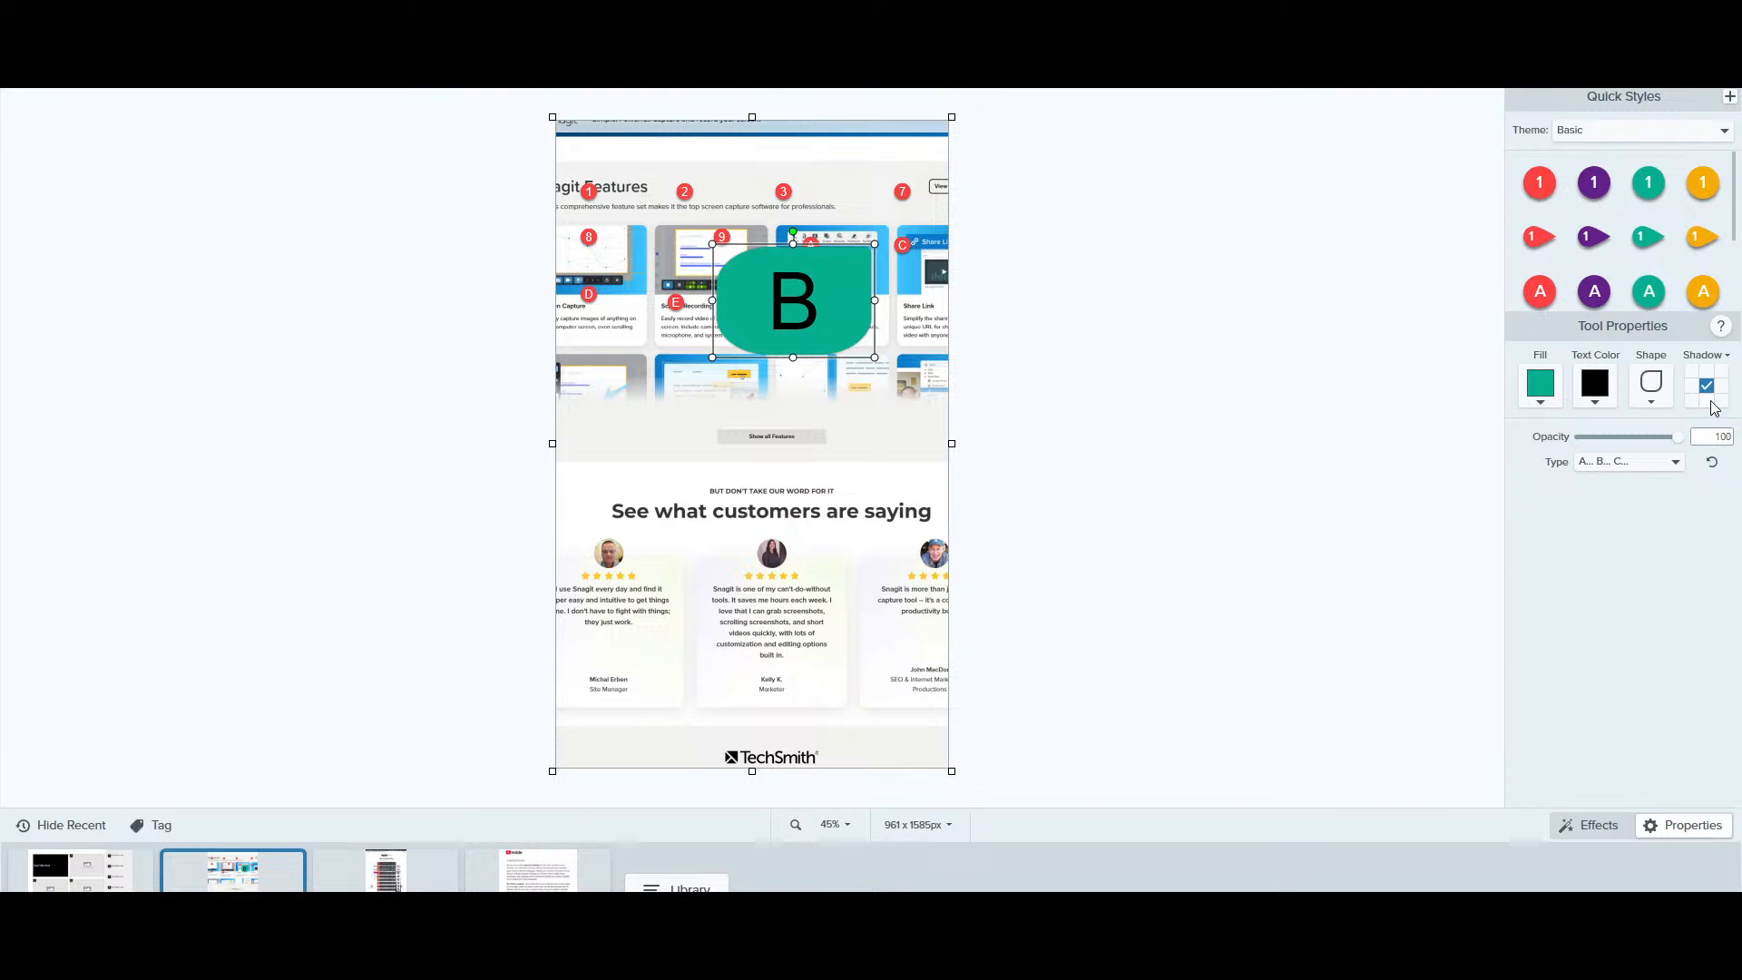
click(1720, 371)
click(1720, 385)
drag(1674, 436, 1611, 439)
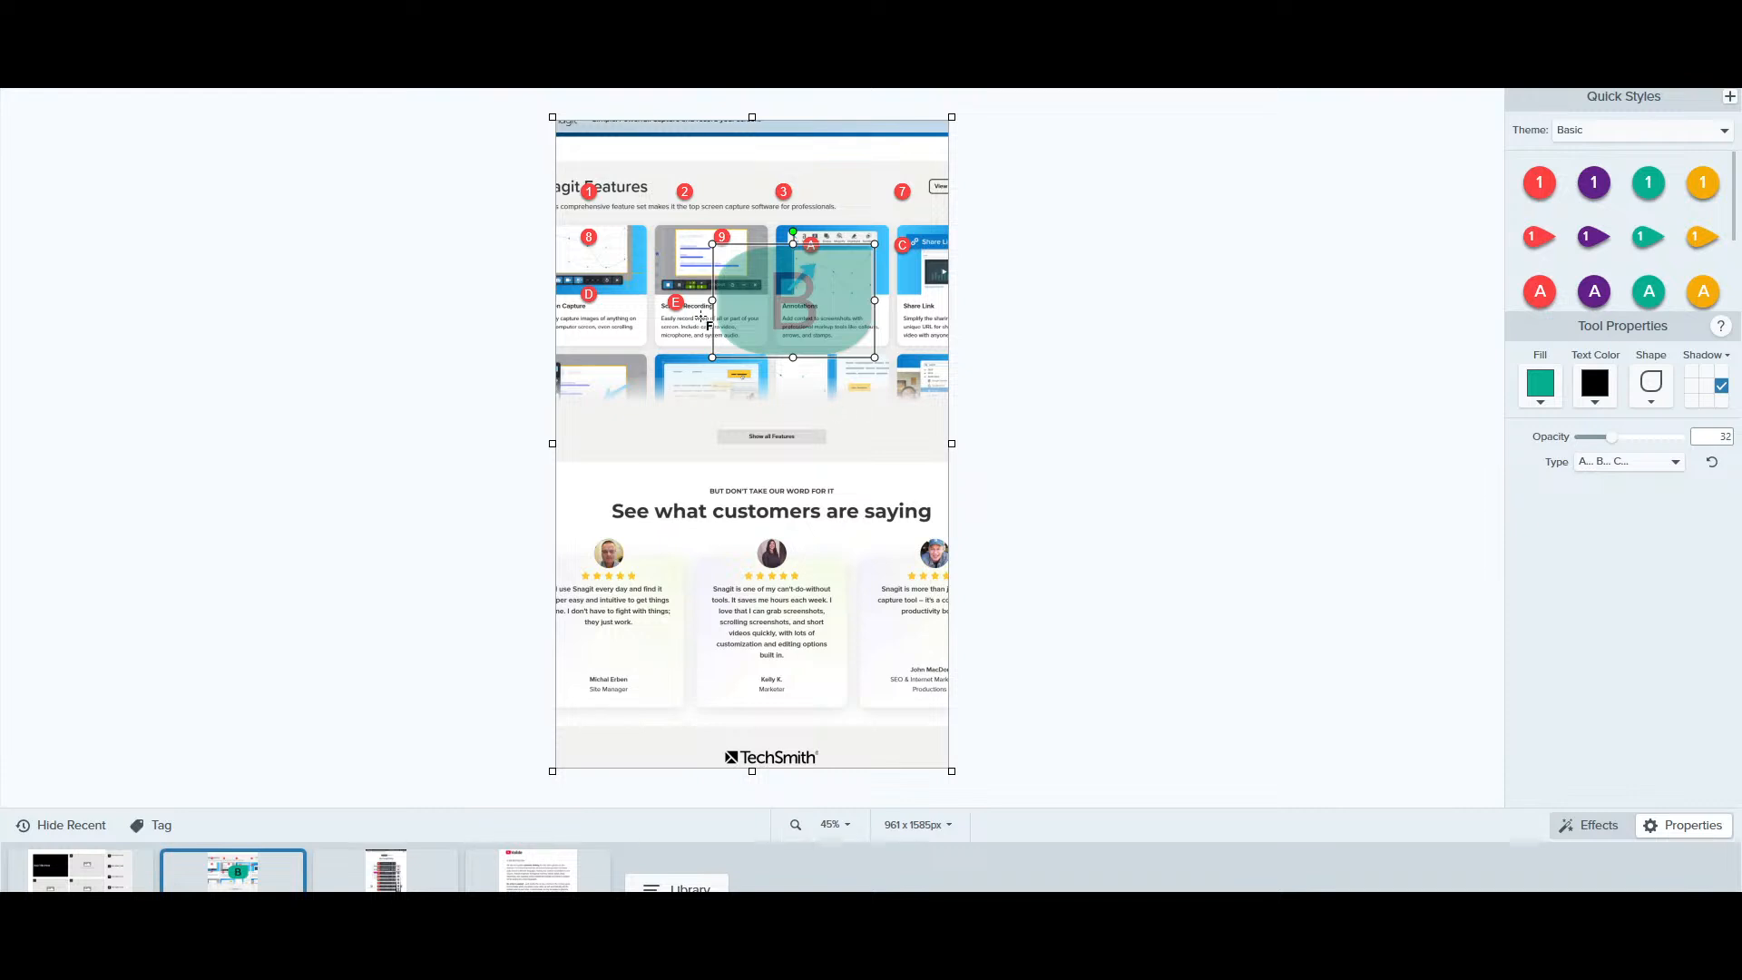
Delete the large B step marker and the markers labeled A, 3, 2 and 9
drag(824, 306, 824, 386)
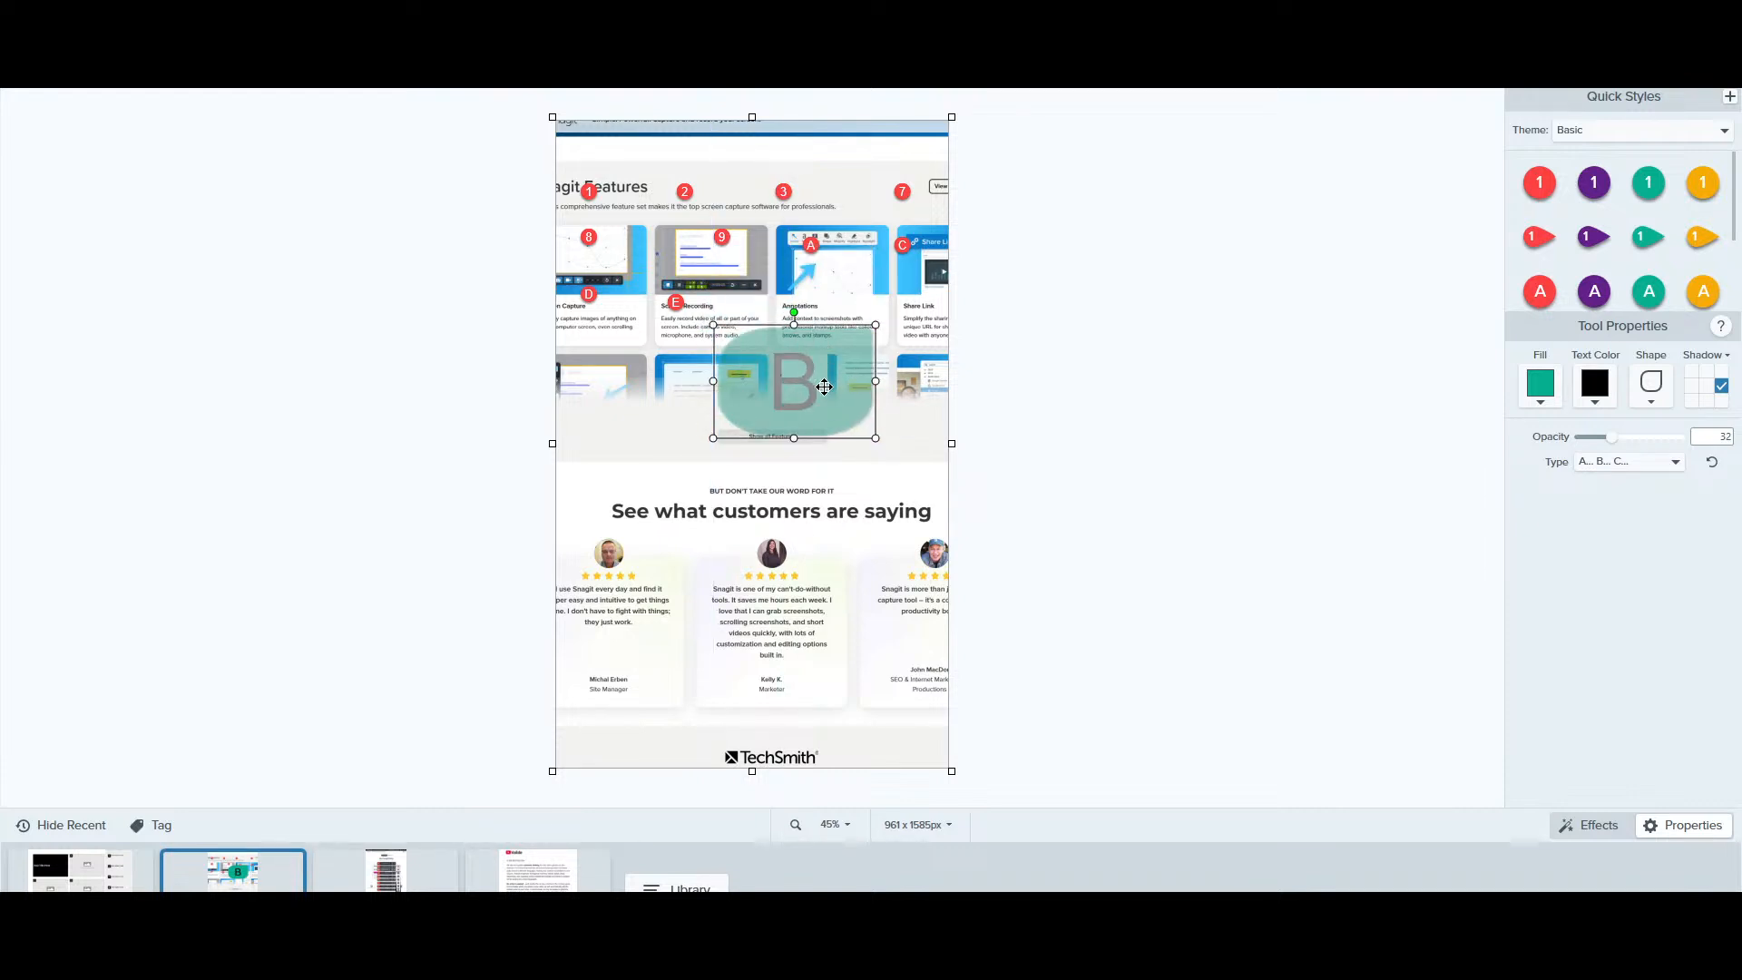
key(Delete)
drag(804, 245, 789, 188)
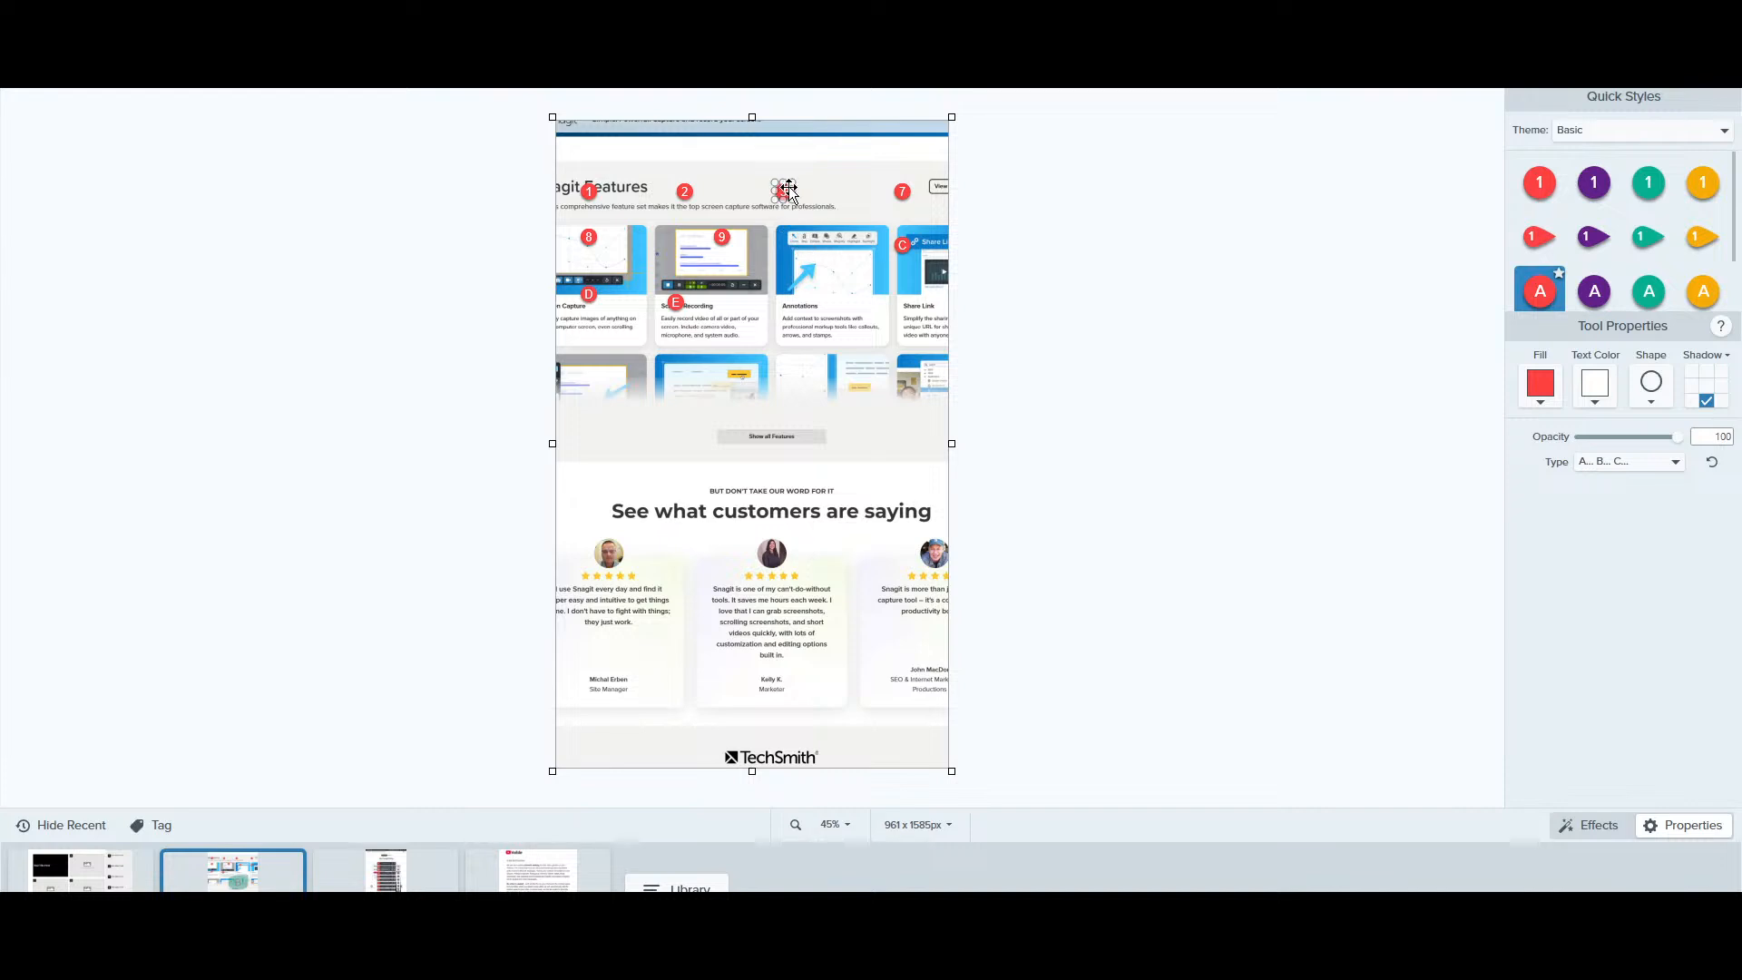
click(789, 188)
key(Delete)
click(686, 189)
key(Delete)
click(722, 239)
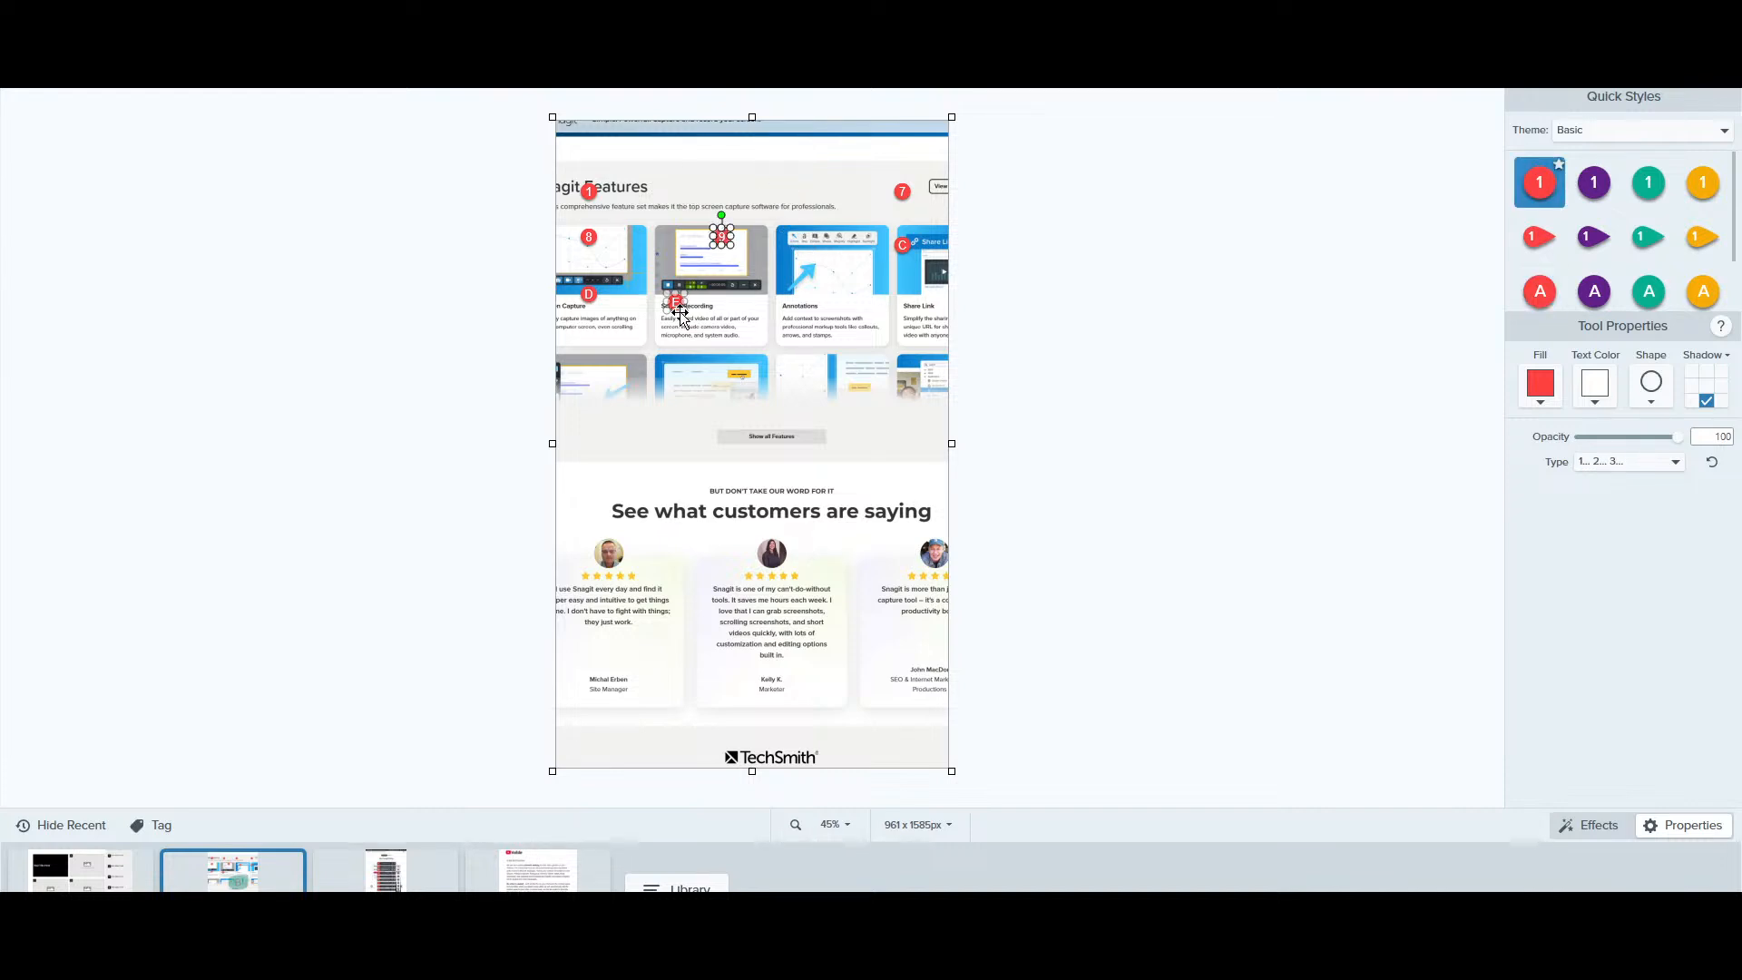
key(Delete)
Delete the remaining step markers 1, 8, E, 7, C and D from the features section
click(676, 302)
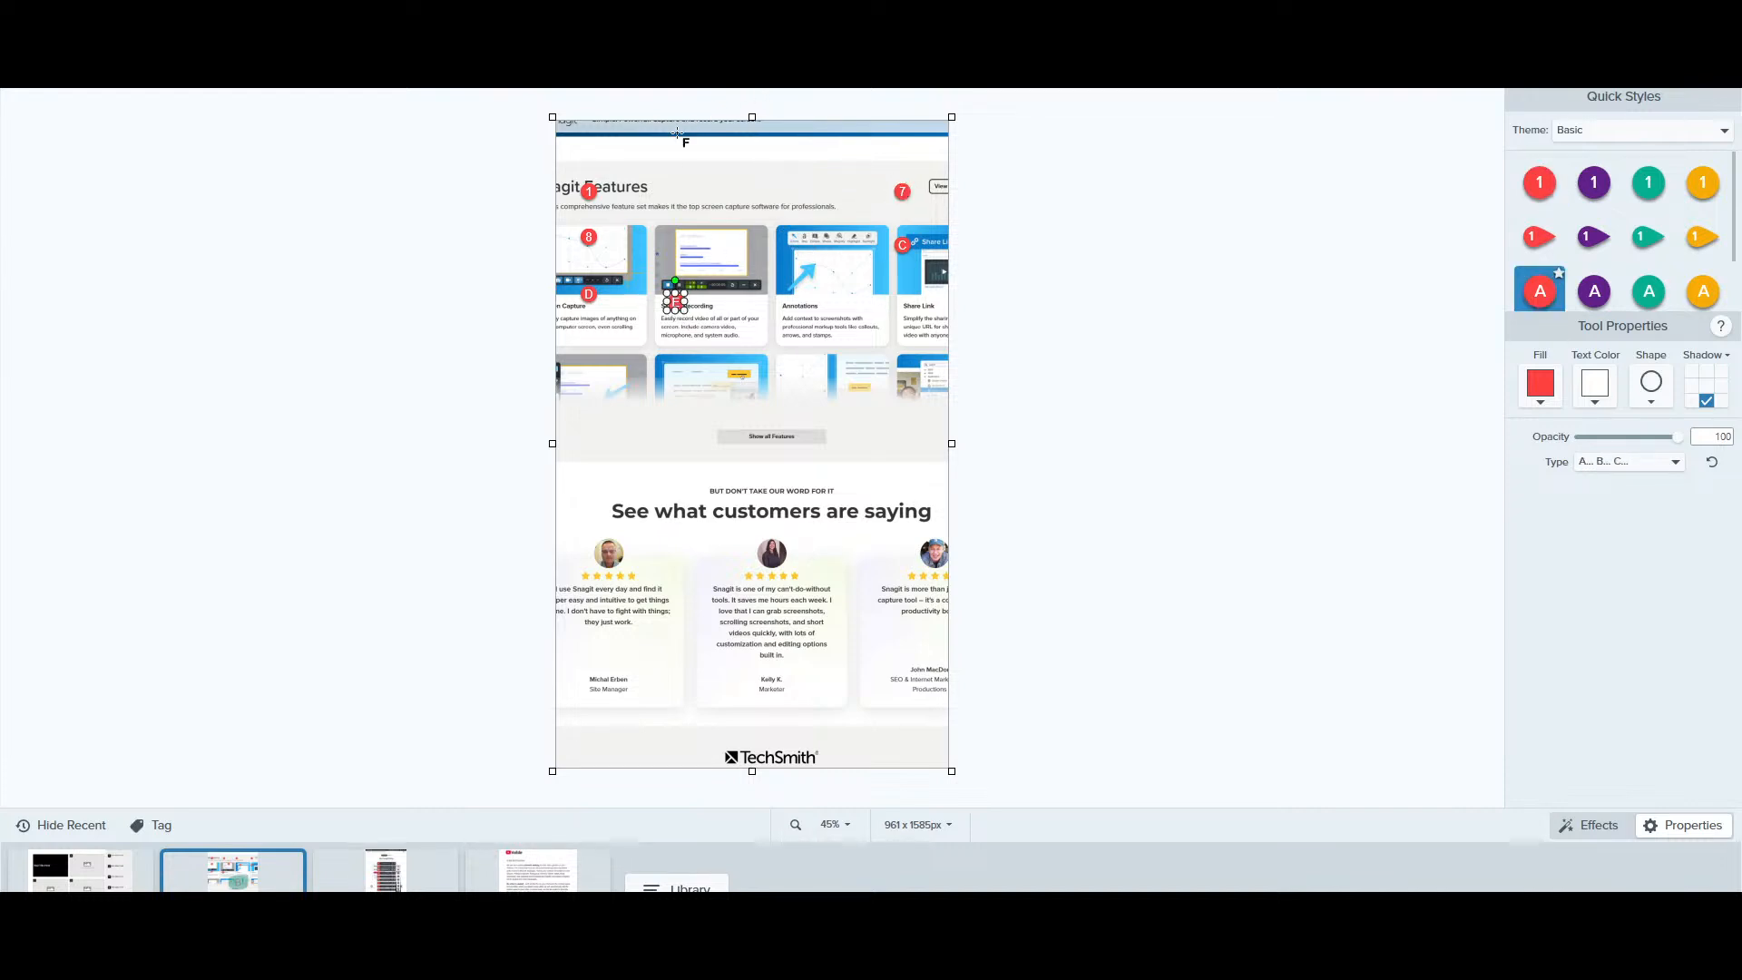
click(589, 191)
key(Delete)
click(588, 236)
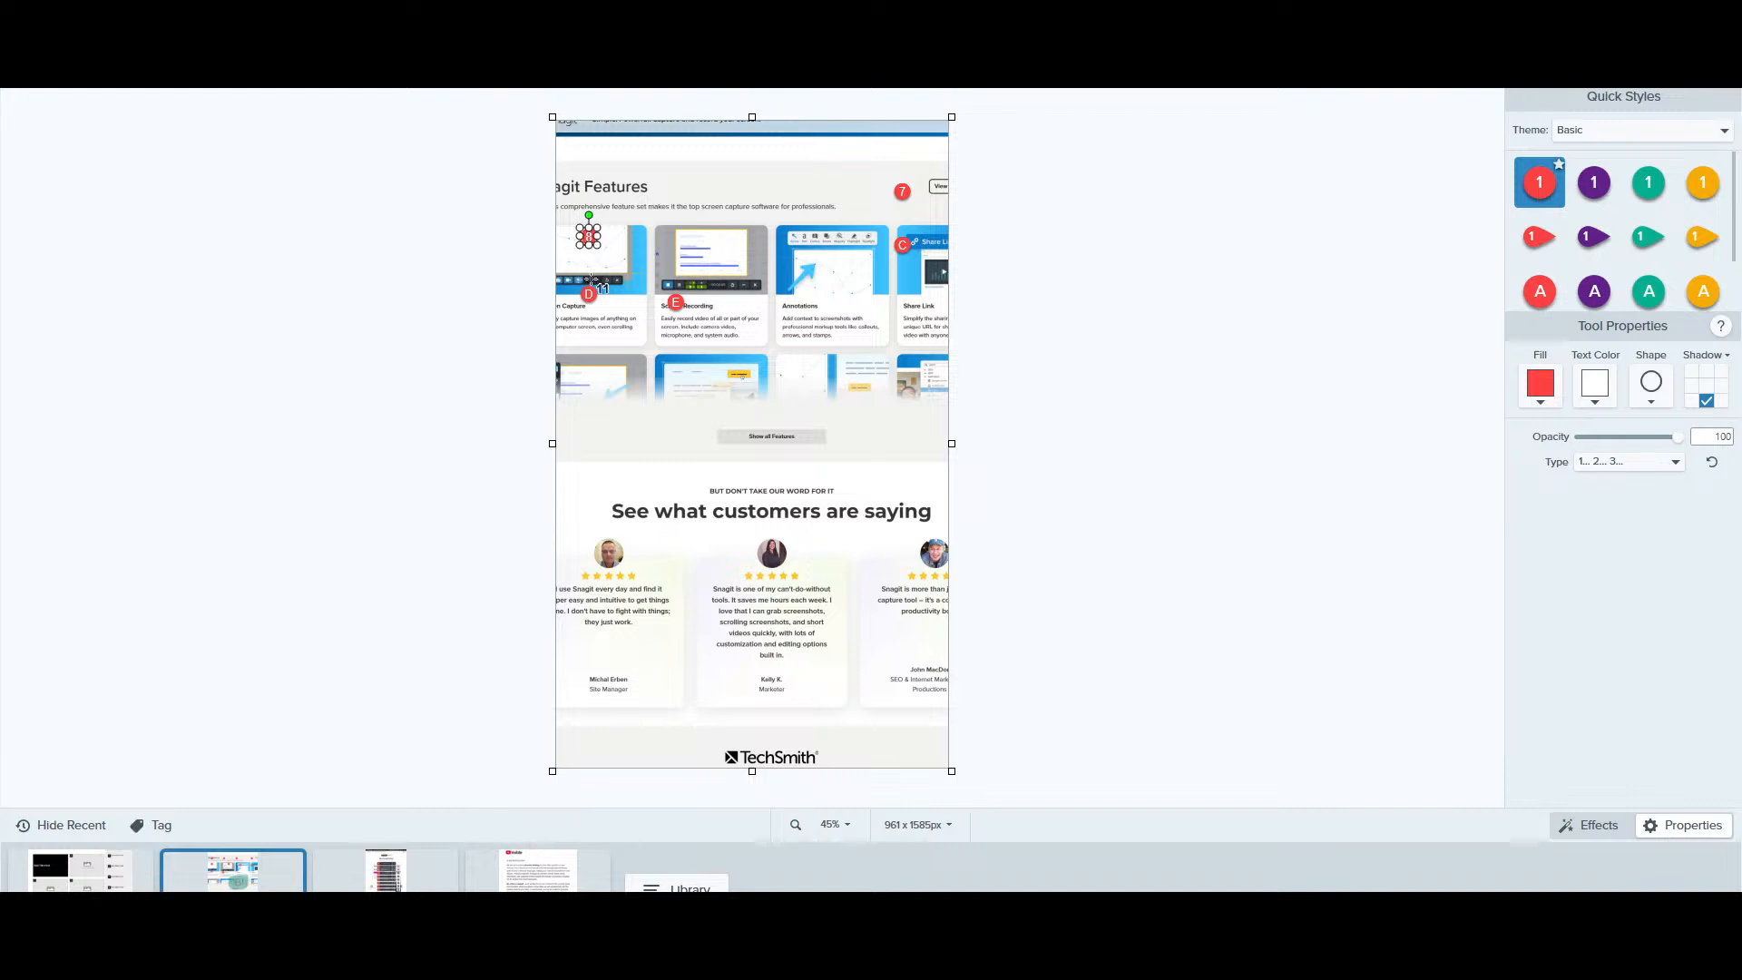
key(Delete)
click(589, 293)
click(676, 302)
key(Delete)
click(899, 244)
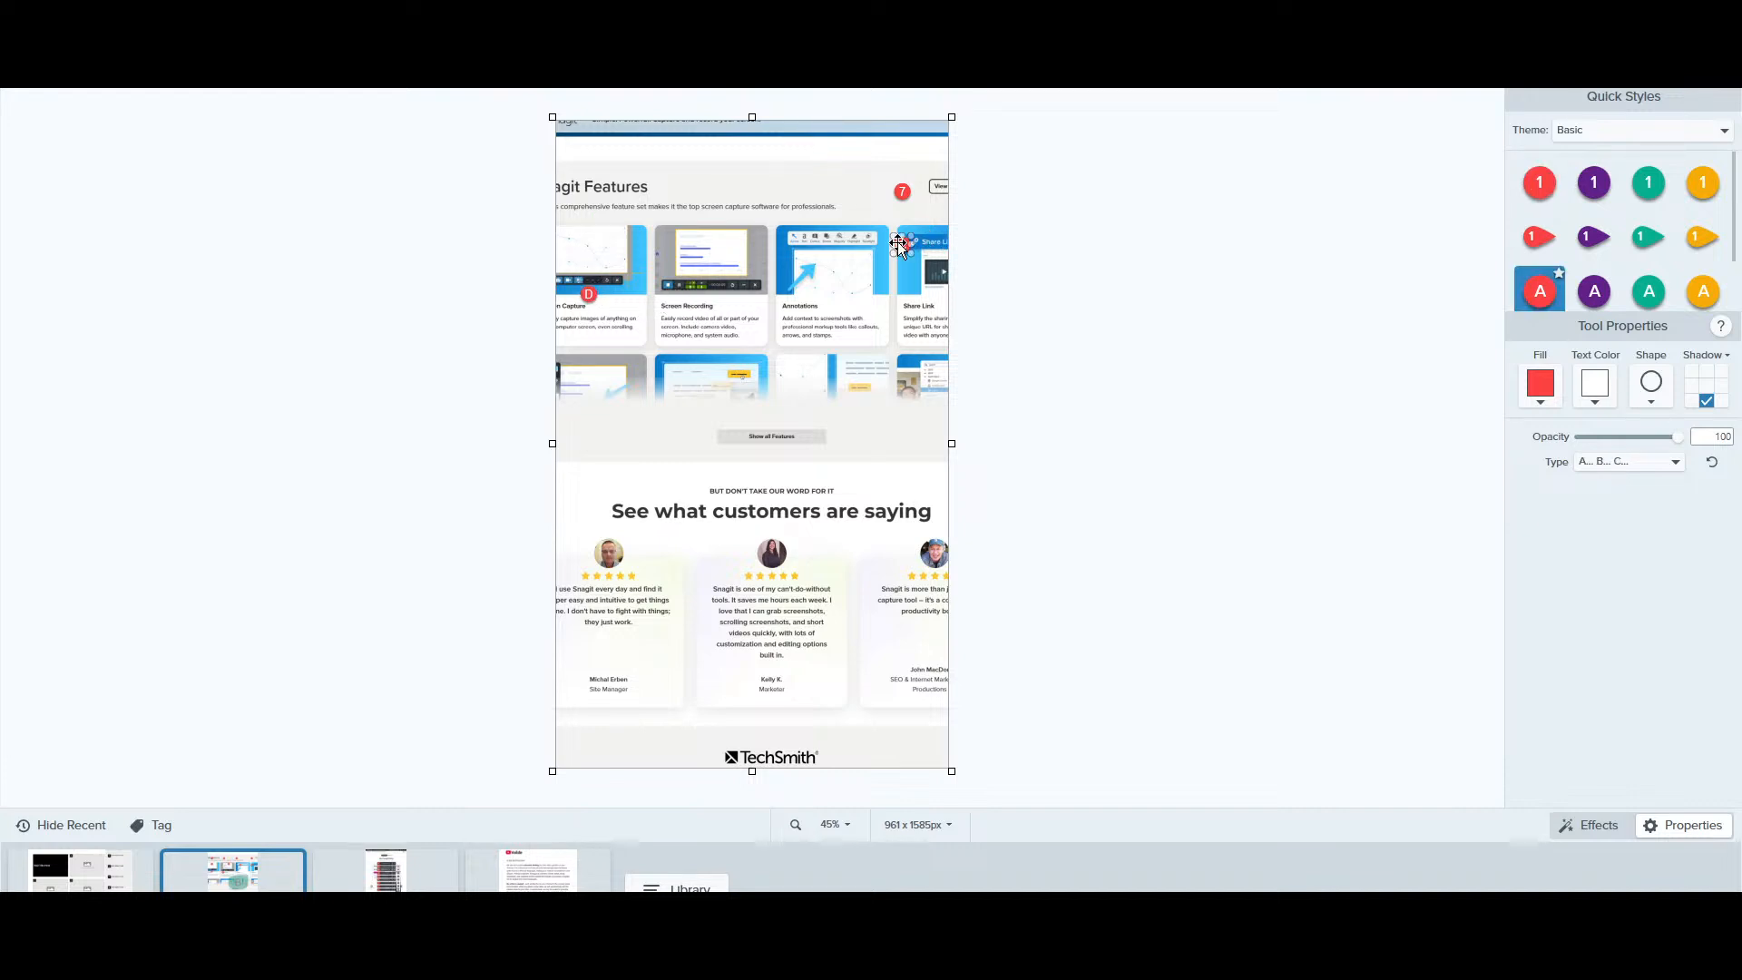
click(902, 191)
key(Delete)
click(899, 244)
key(Delete)
click(589, 293)
key(Delete)
Erase the middle customer's photo and the word "customers" in the heading with a 75-wide eraser at full opacity
click(1080, 65)
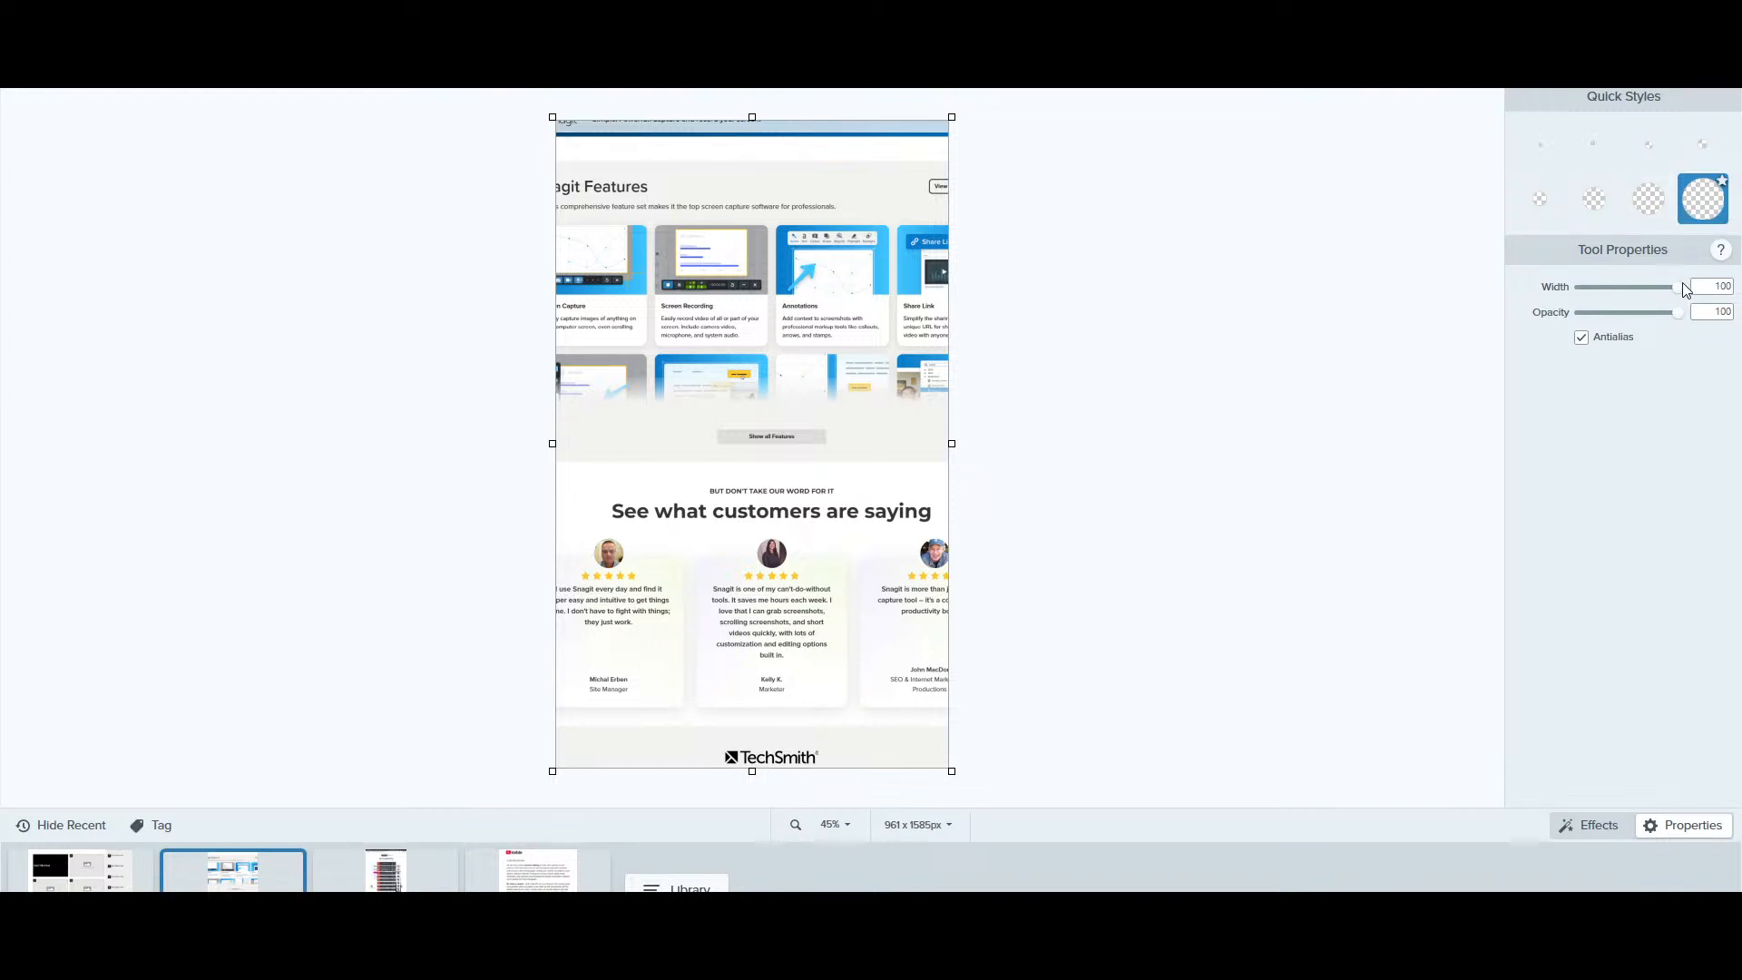
drag(1679, 287, 1669, 288)
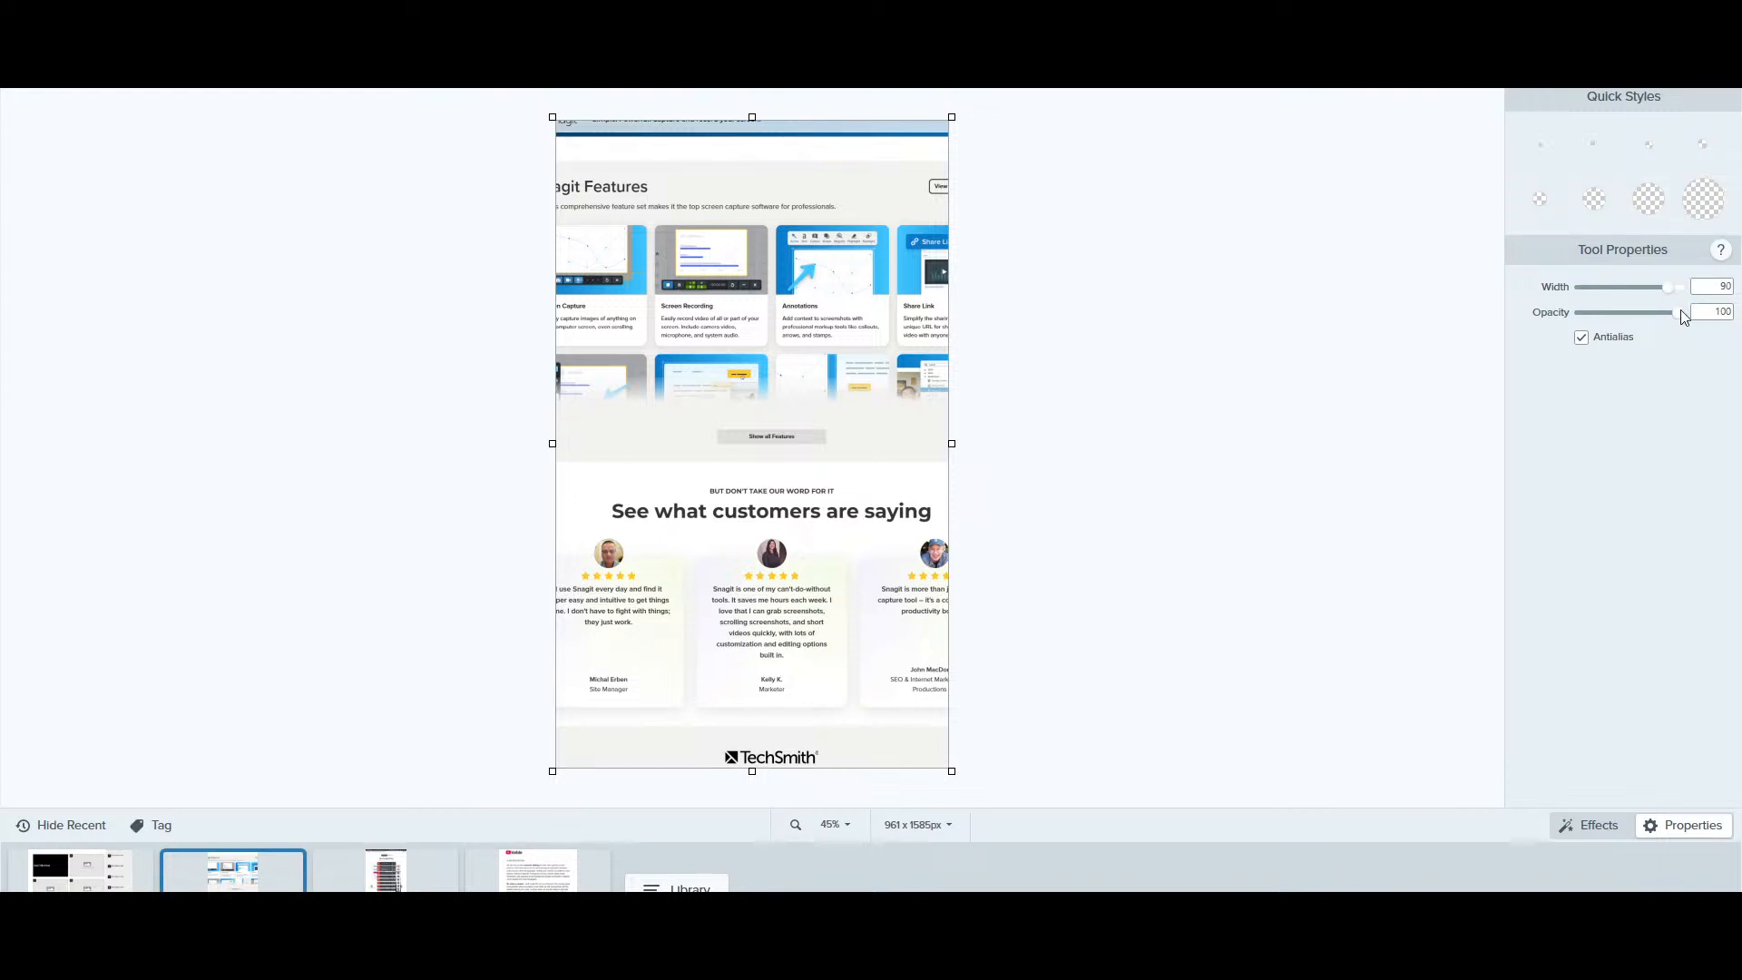
click(1653, 215)
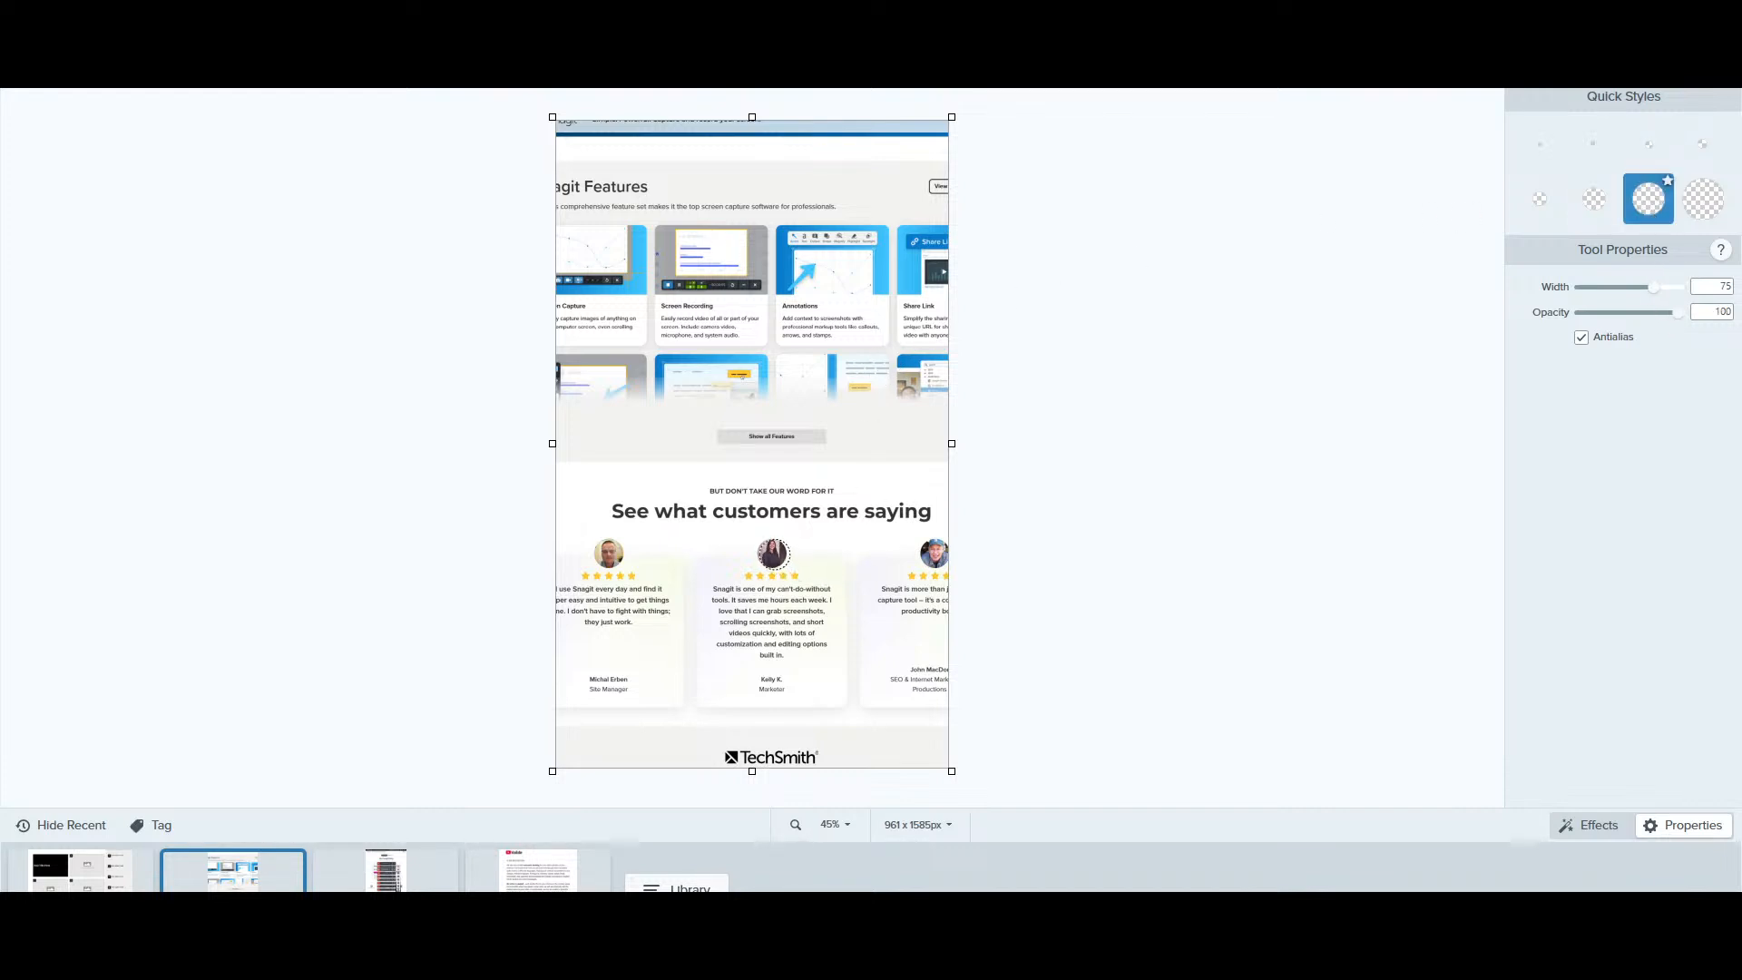
click(772, 552)
drag(713, 511, 810, 512)
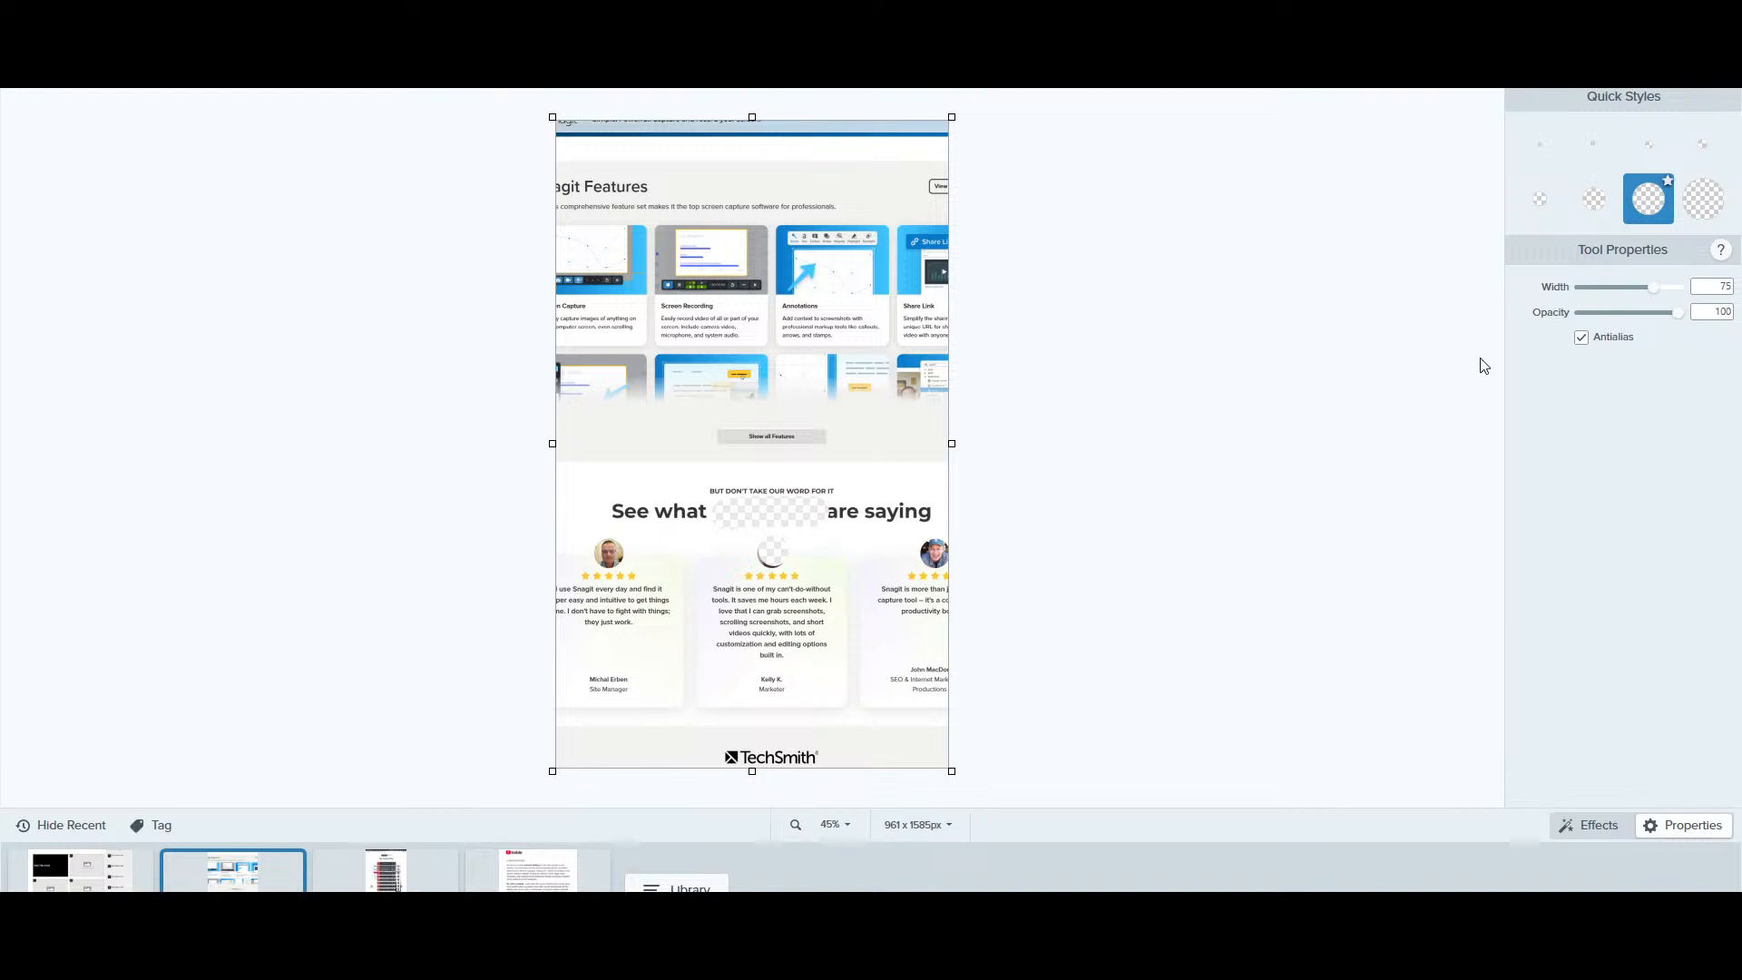
Try a partial erase over the heading words "are saying" with the eraser opacity at 40, and undo it
drag(1679, 314, 1630, 326)
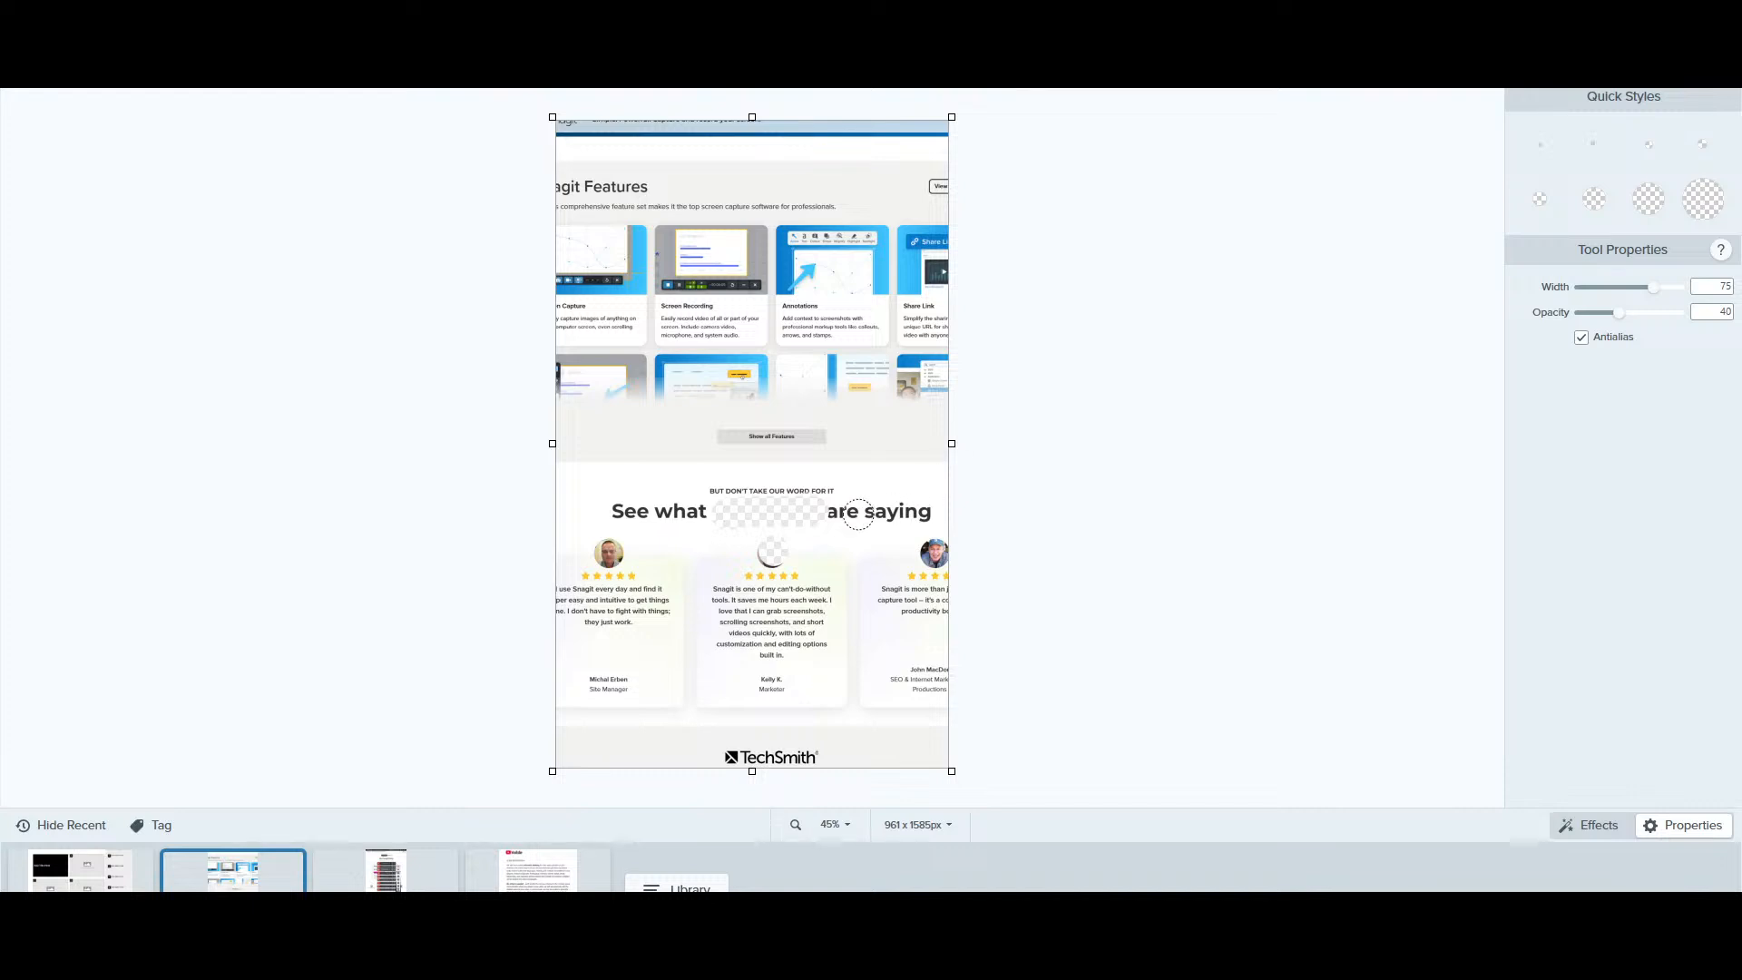
drag(862, 512, 889, 507)
key(ctrl+z)
Reduce the eraser width to 11 and its opacity to 9, and undo the erasures on the heading and photo
drag(1612, 293, 1592, 295)
key(ctrl+a)
key(ctrl+z)
key(ctrl+z)
key(ctrl+z)
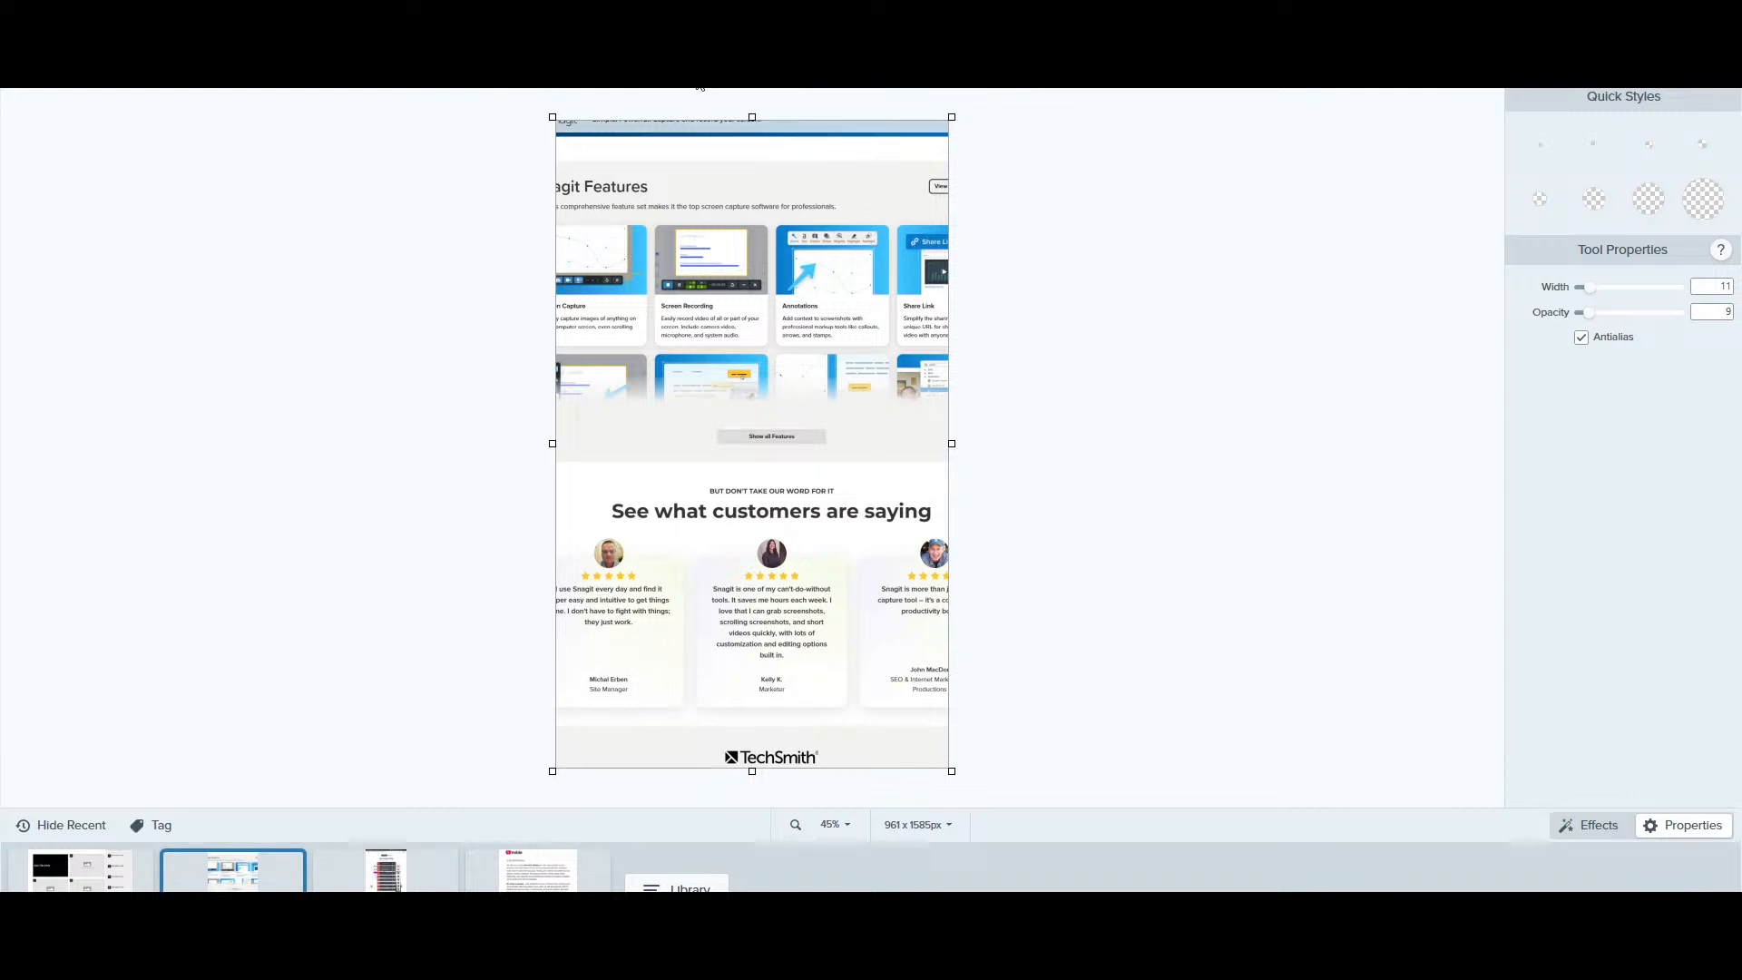
Draw a purple dotted double-headed arrow horizontally across the page just above the Show all Features button
click(700, 87)
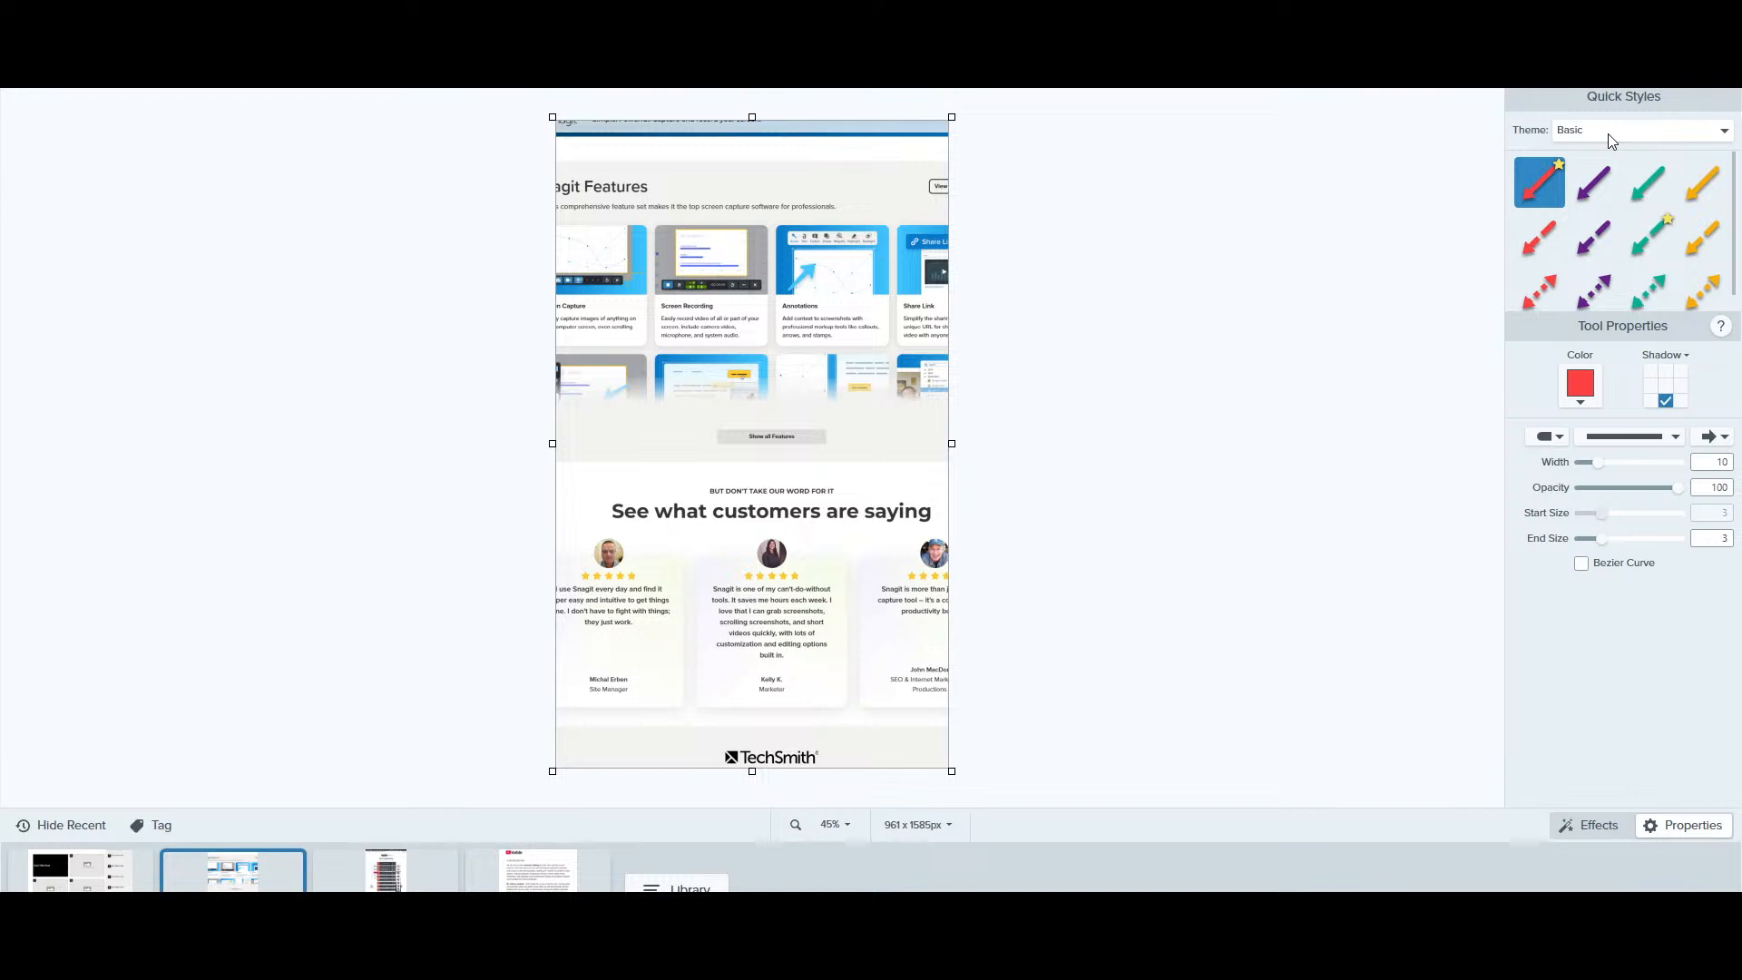
click(1609, 136)
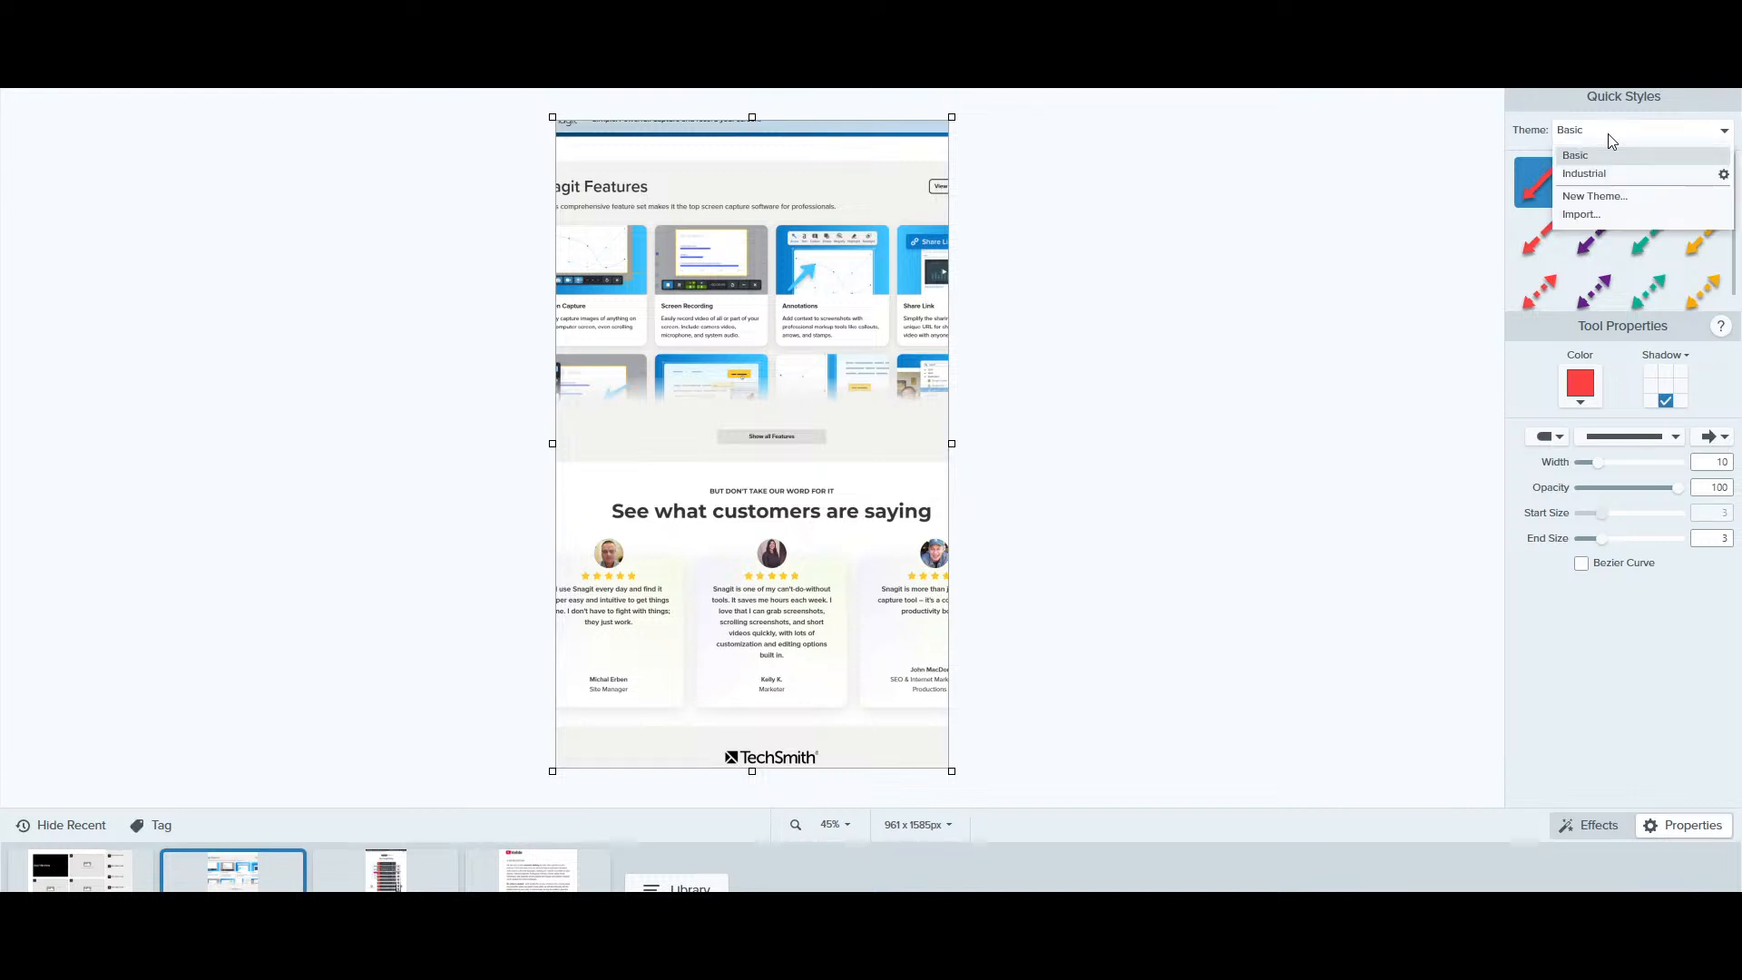
click(1609, 279)
click(1643, 283)
click(1596, 301)
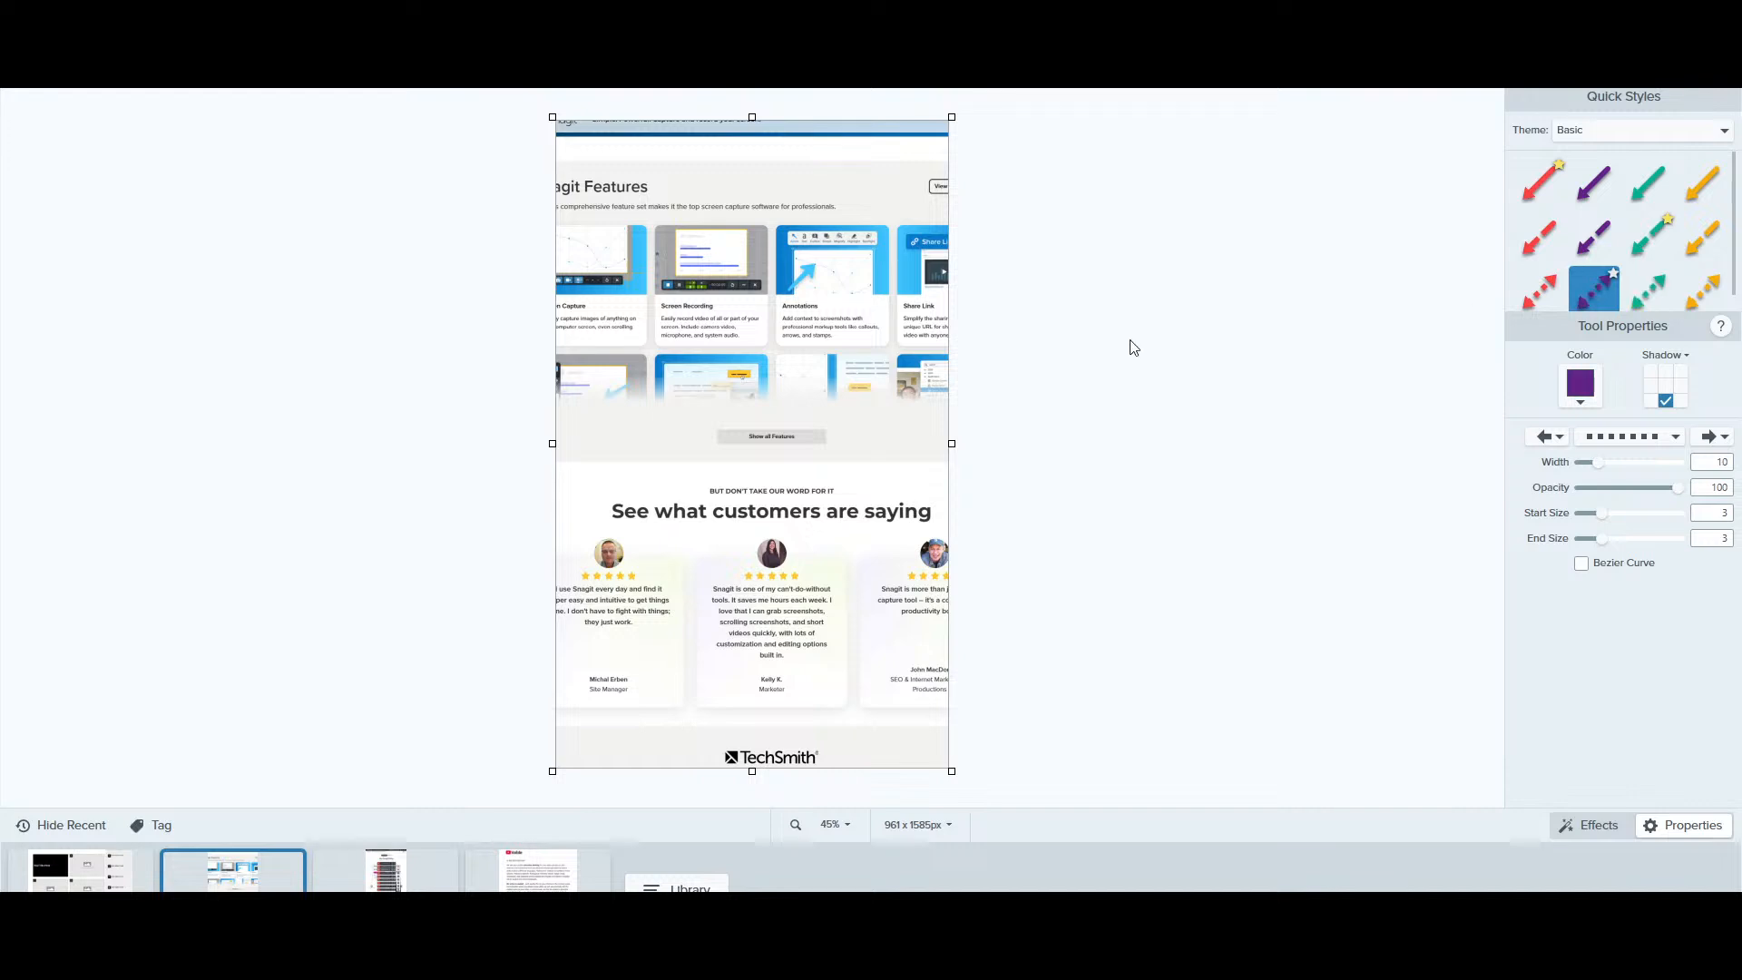
drag(571, 421, 939, 421)
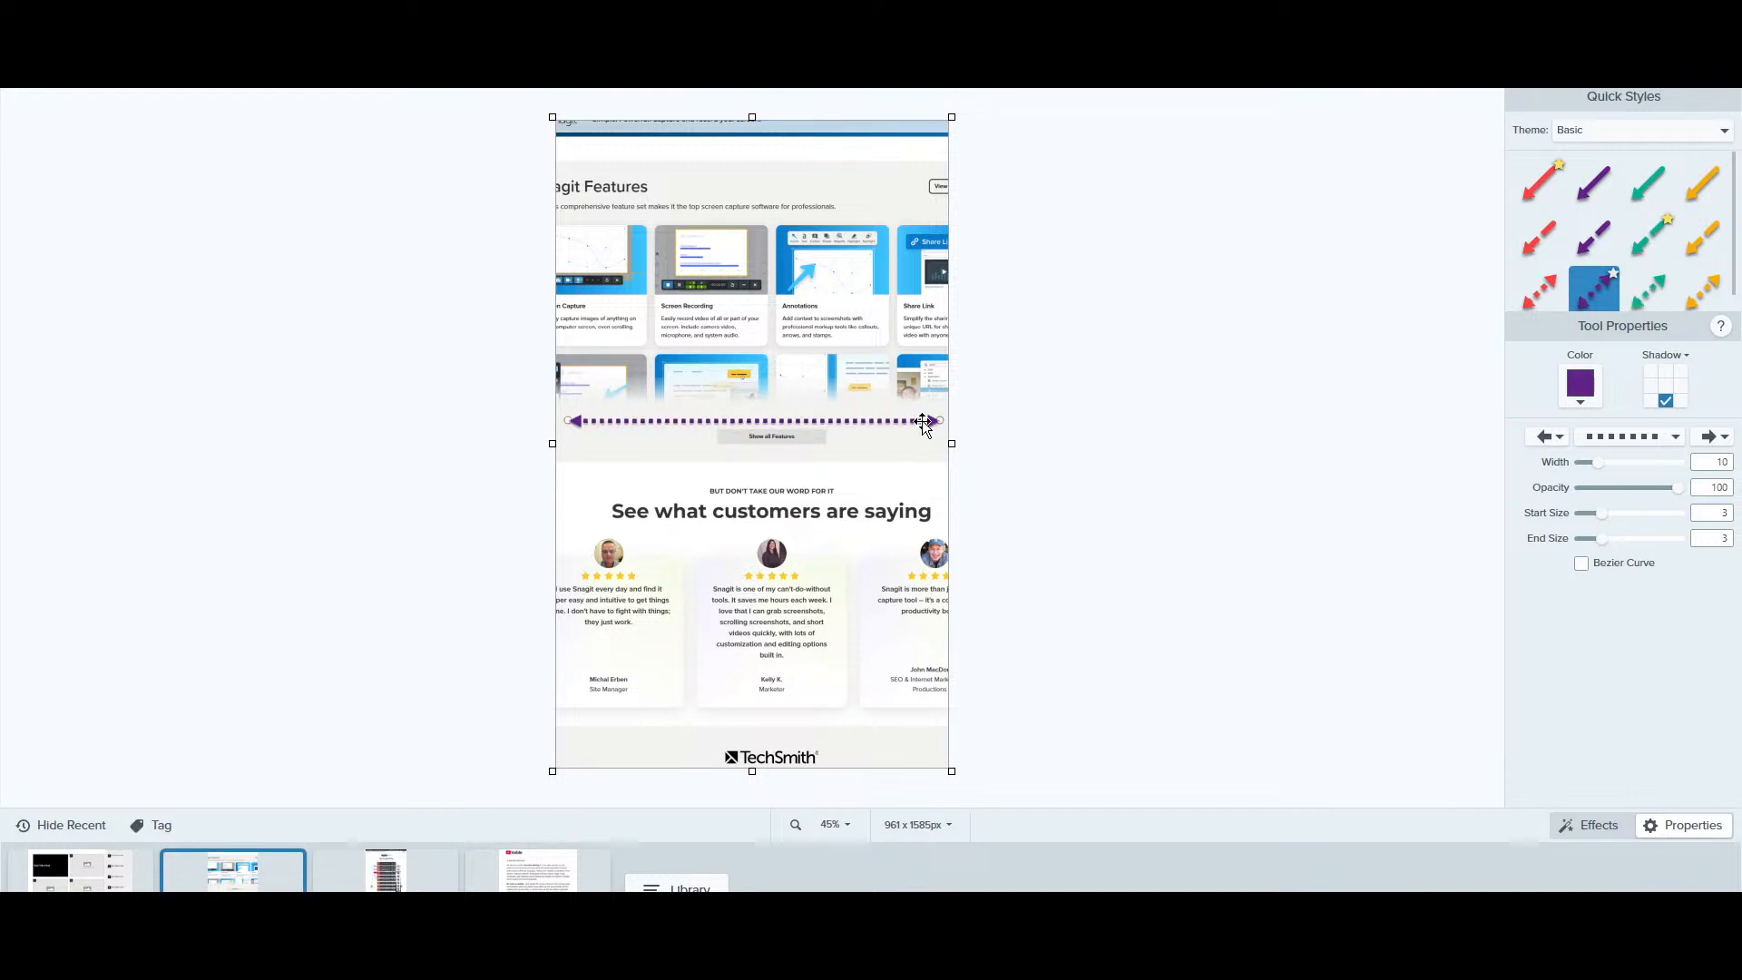
Change the purple arrow to a solid line with width 20, opacity 67 and start size 3
click(1675, 437)
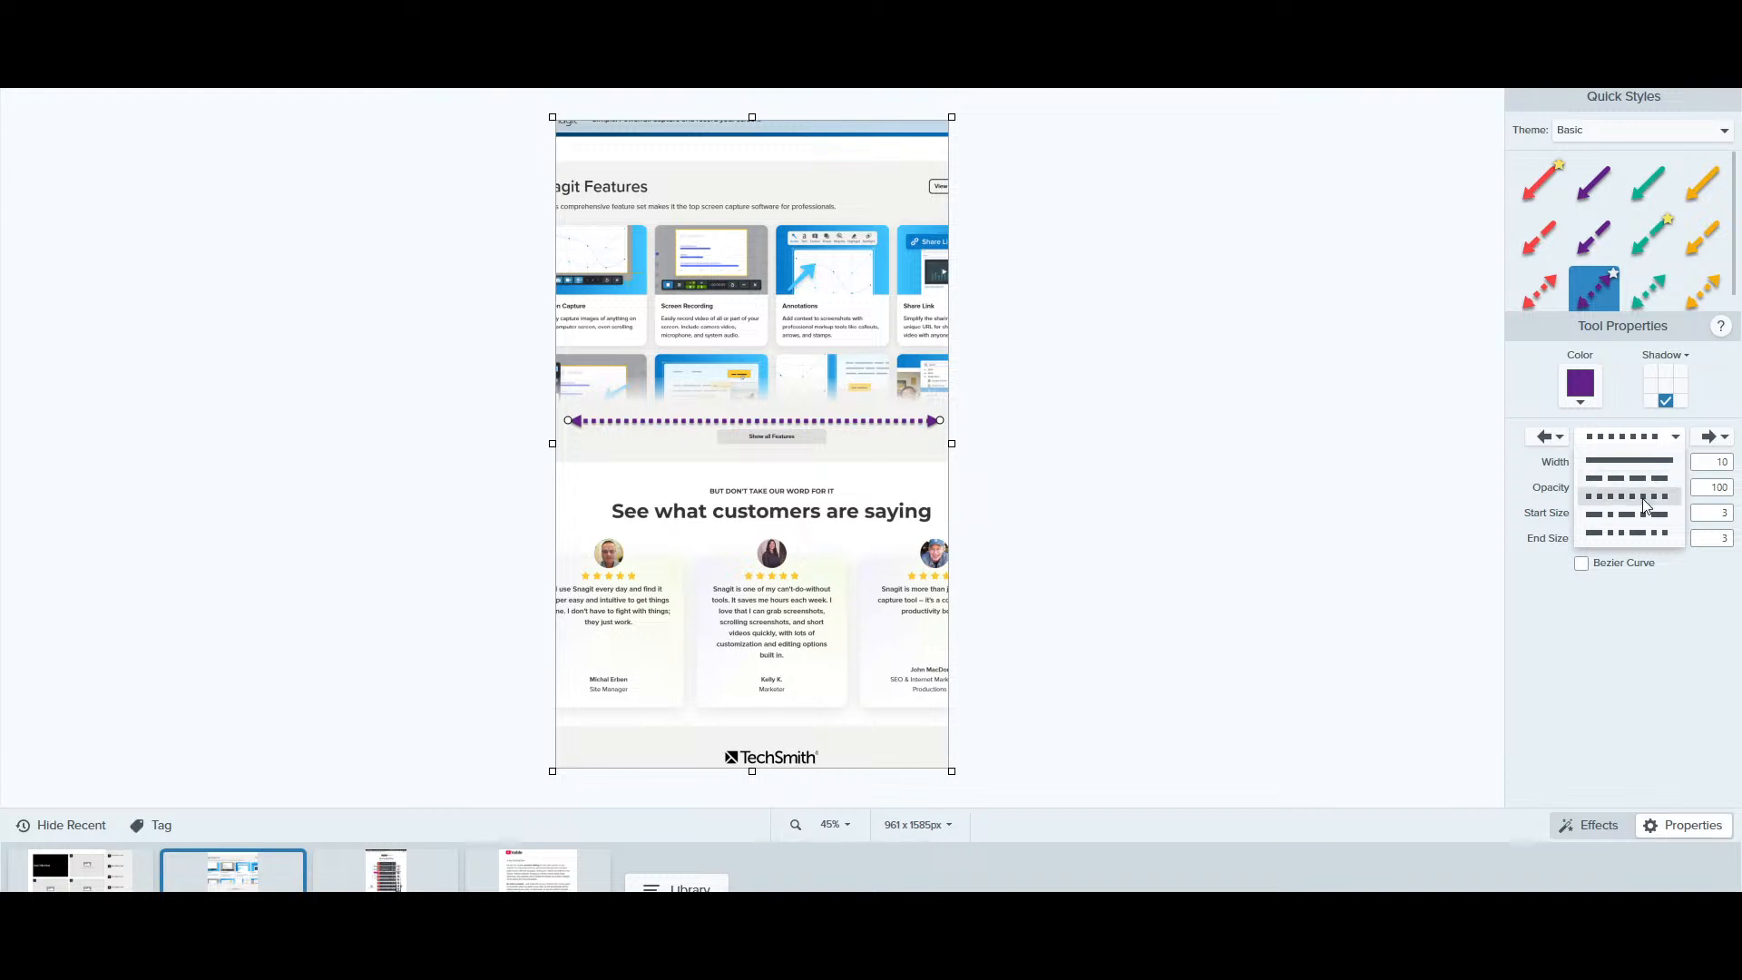
click(1637, 460)
click(1724, 437)
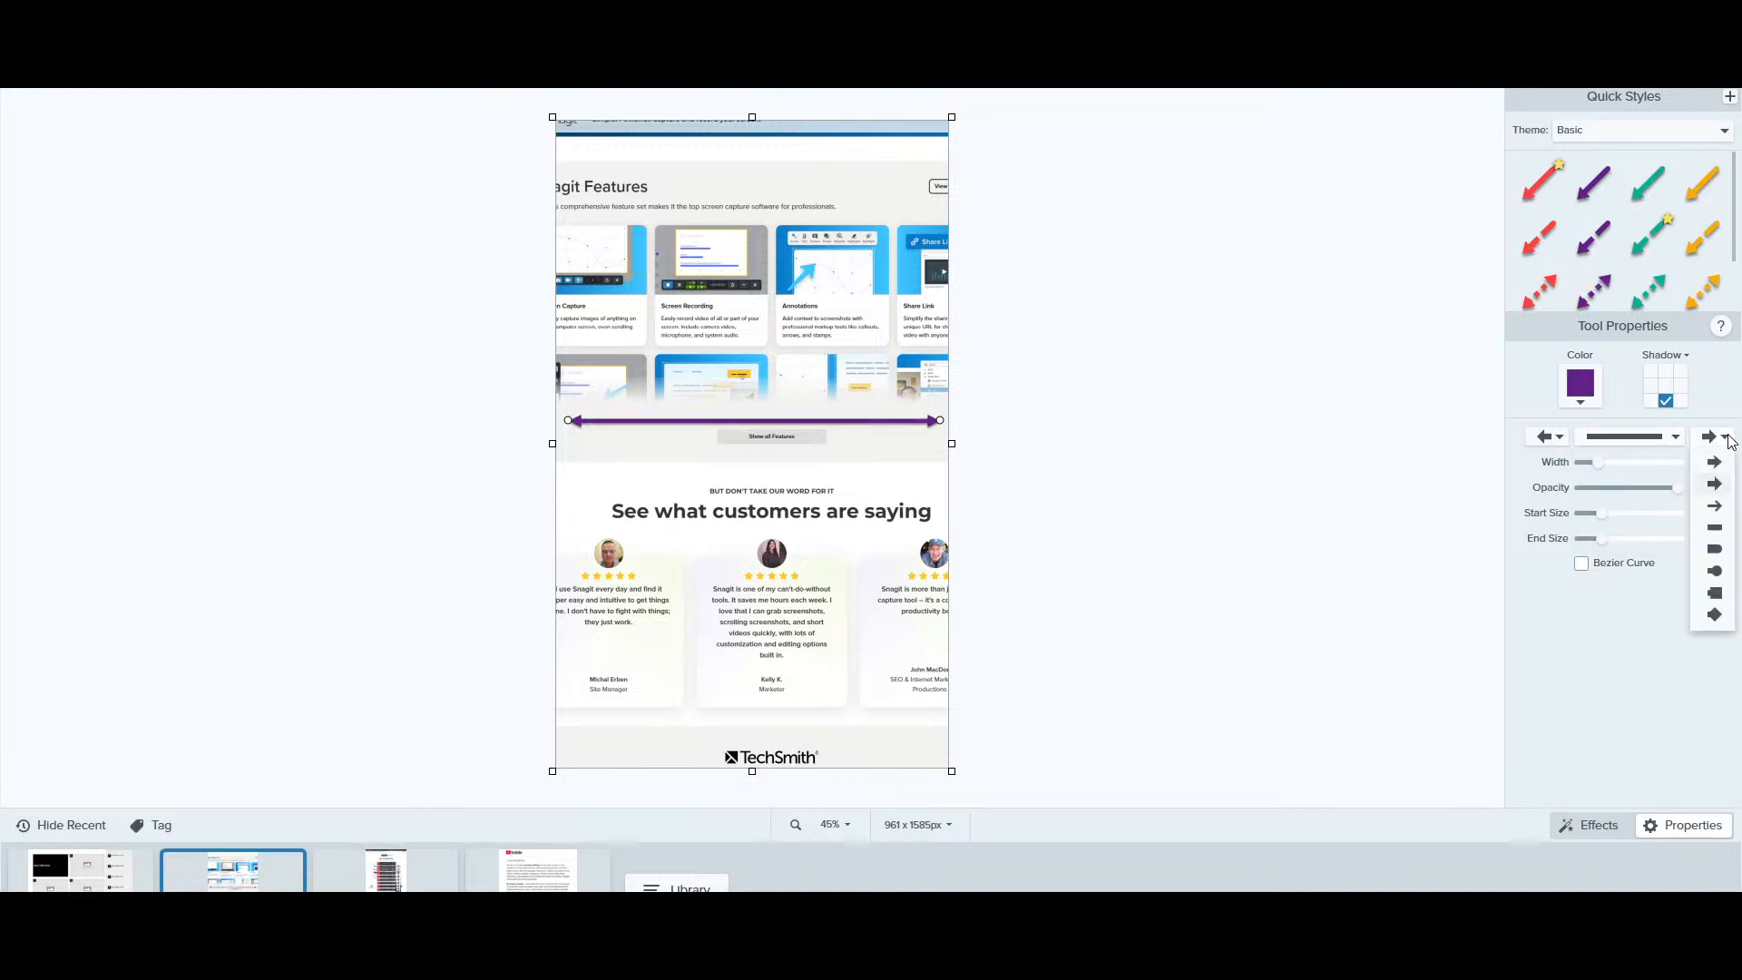
click(1560, 444)
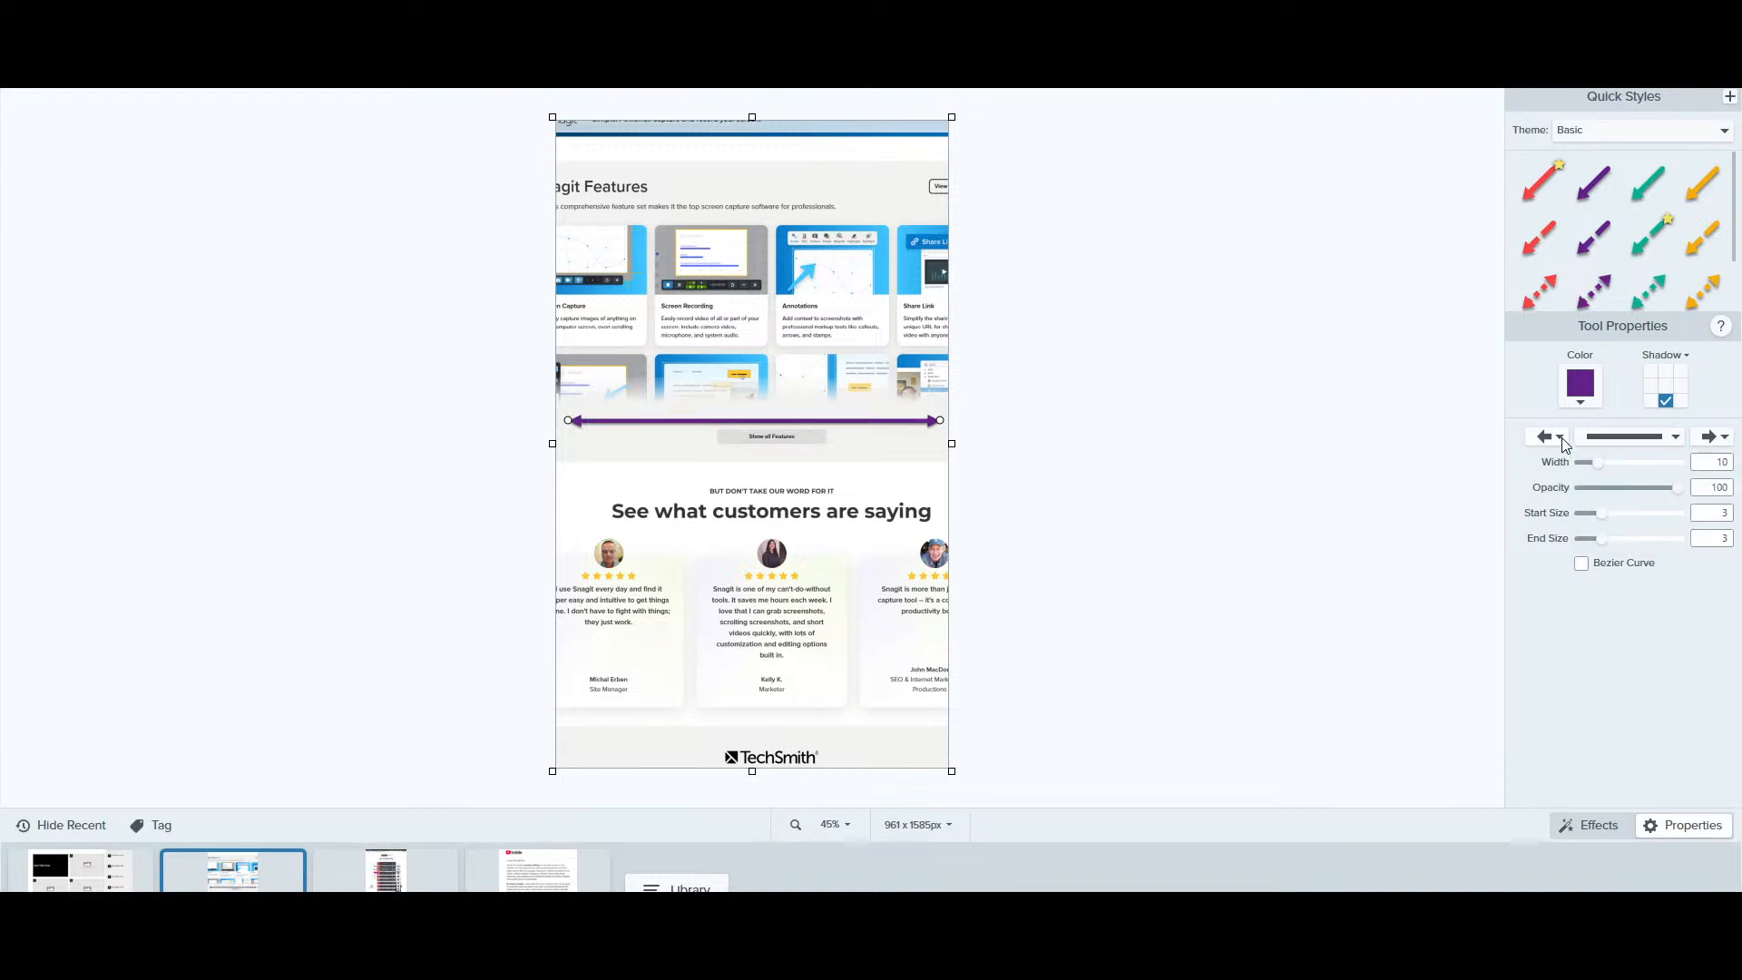
click(1560, 440)
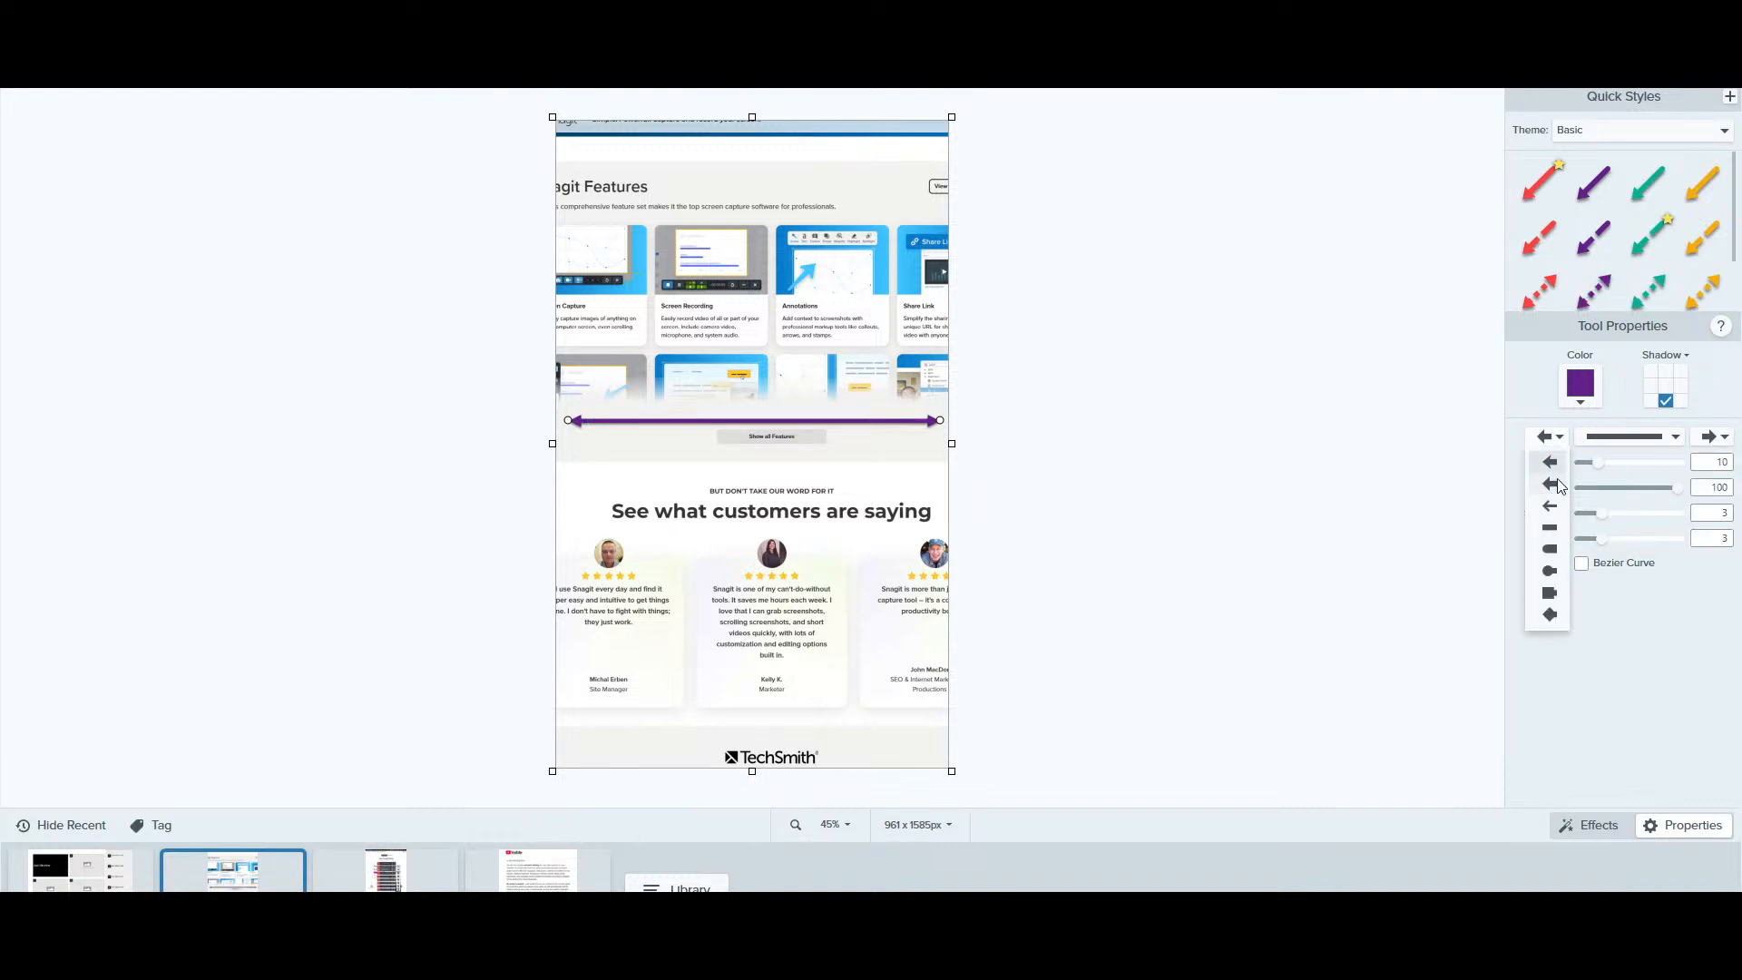
click(1588, 414)
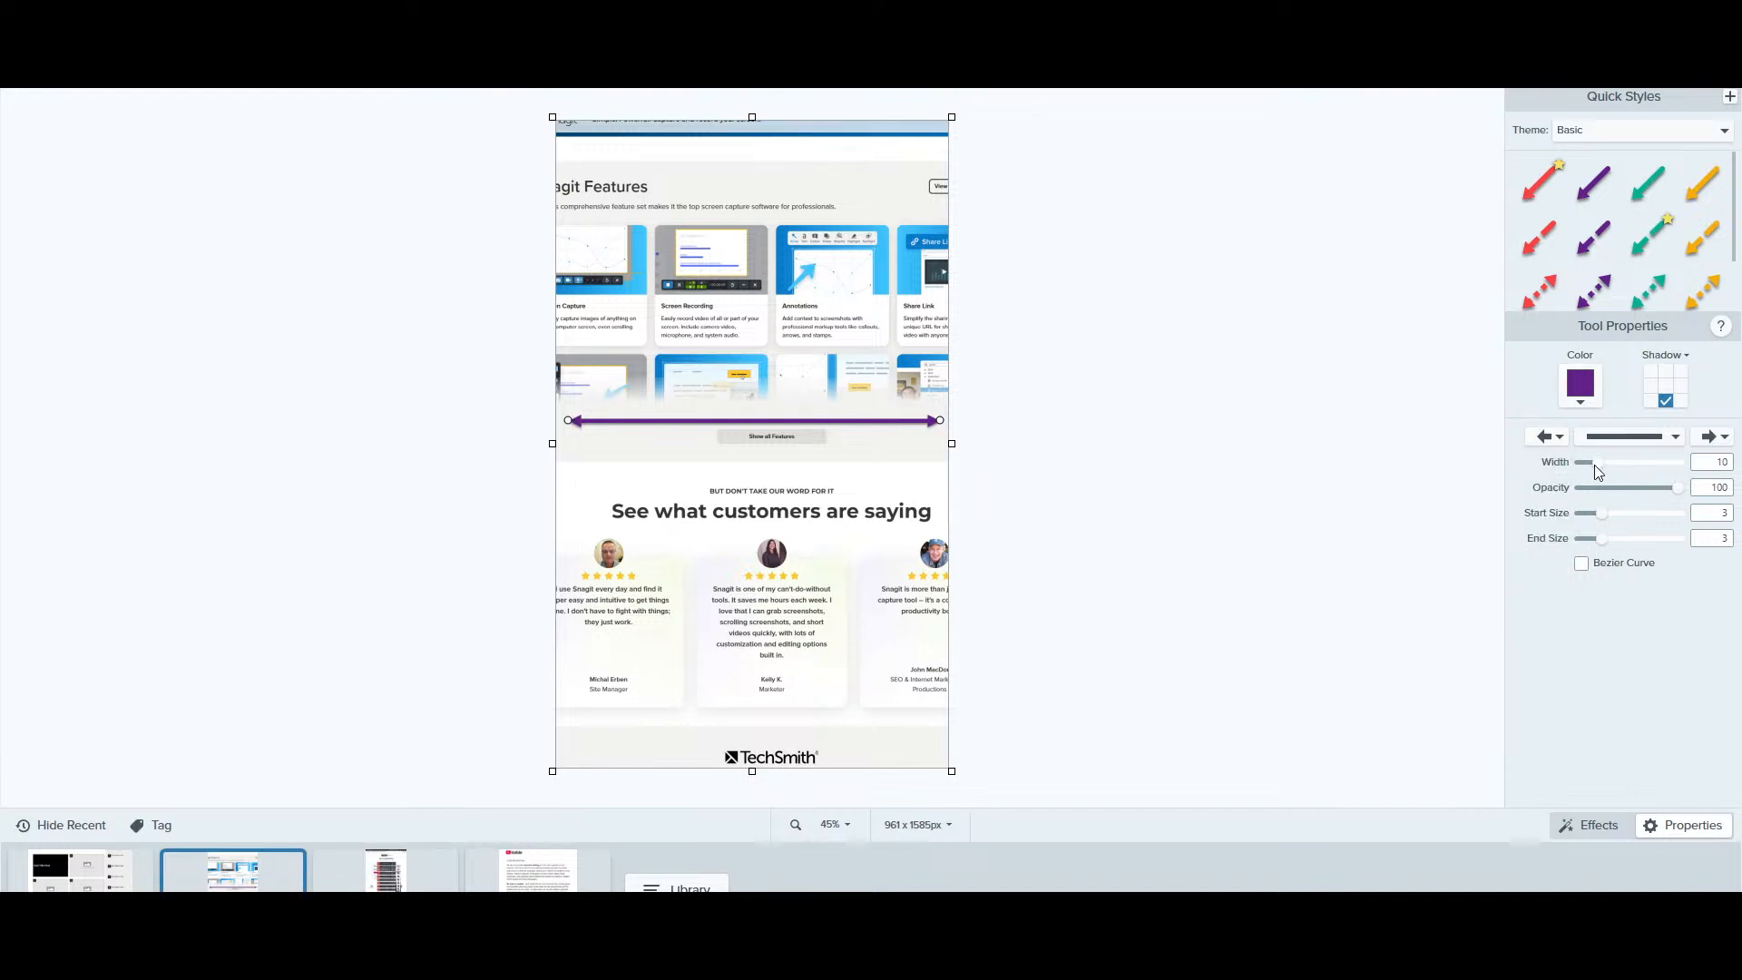
drag(1599, 470, 1633, 515)
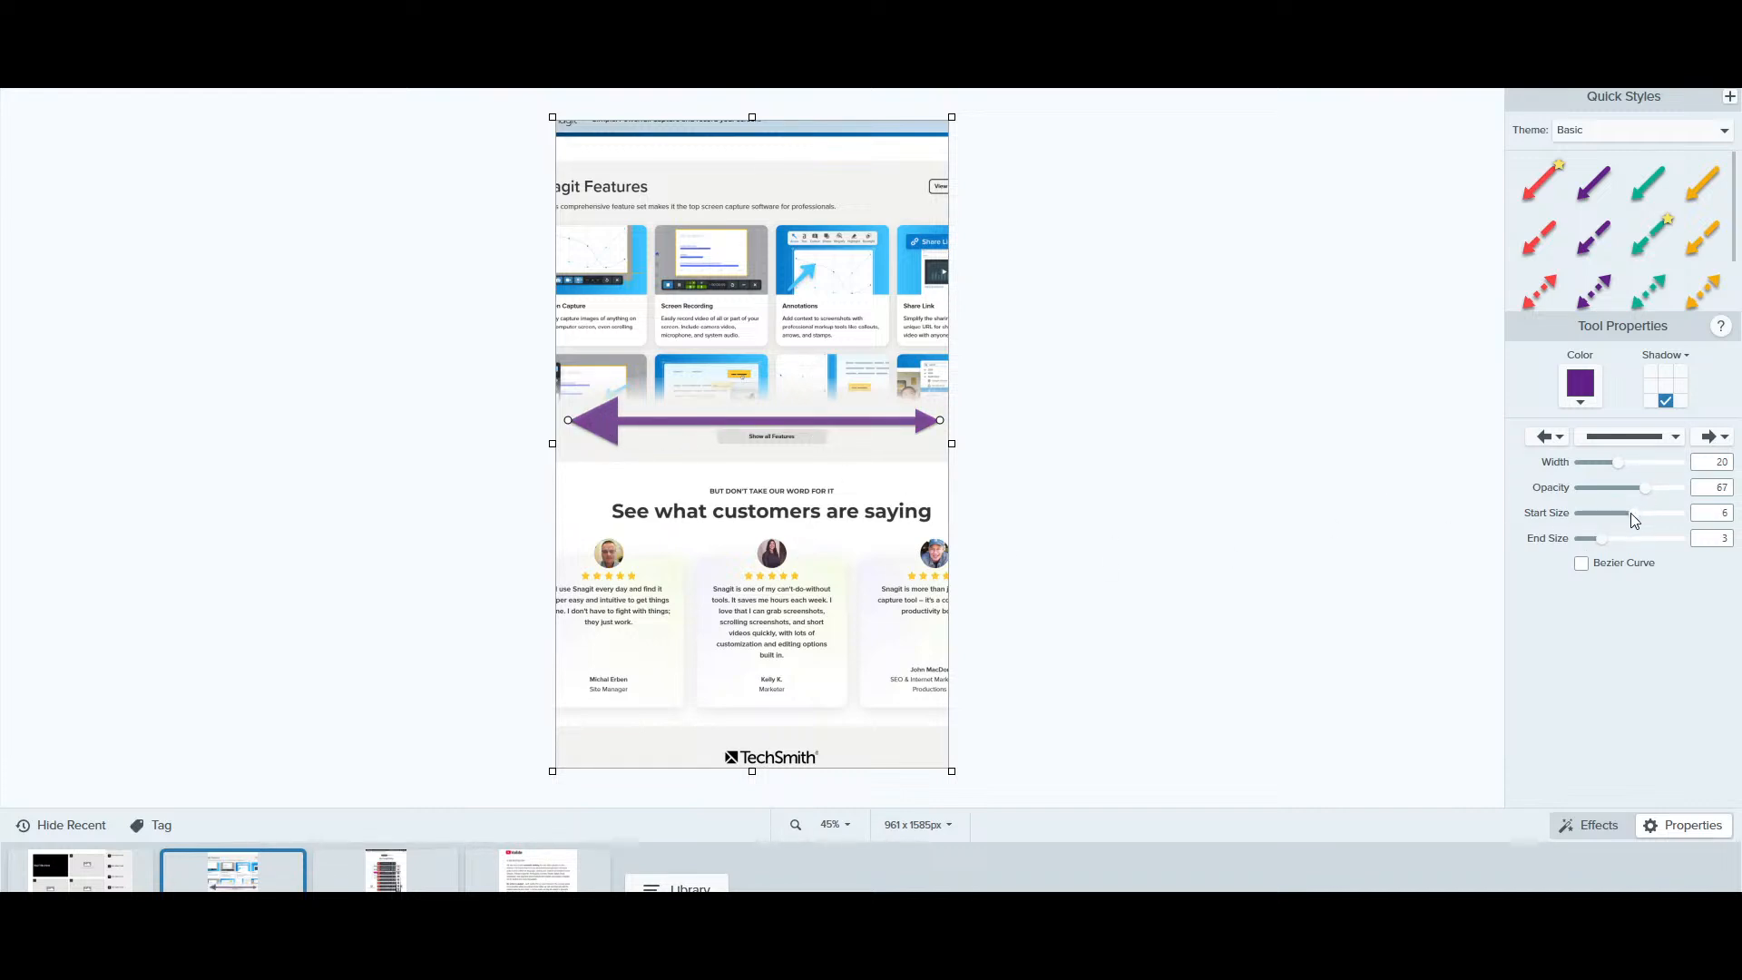
drag(1633, 514, 1601, 518)
Save the purple double-headed arrow as a quick style, mark it as a favorite and select it among the favorites
scroll(1660, 249, down, 1)
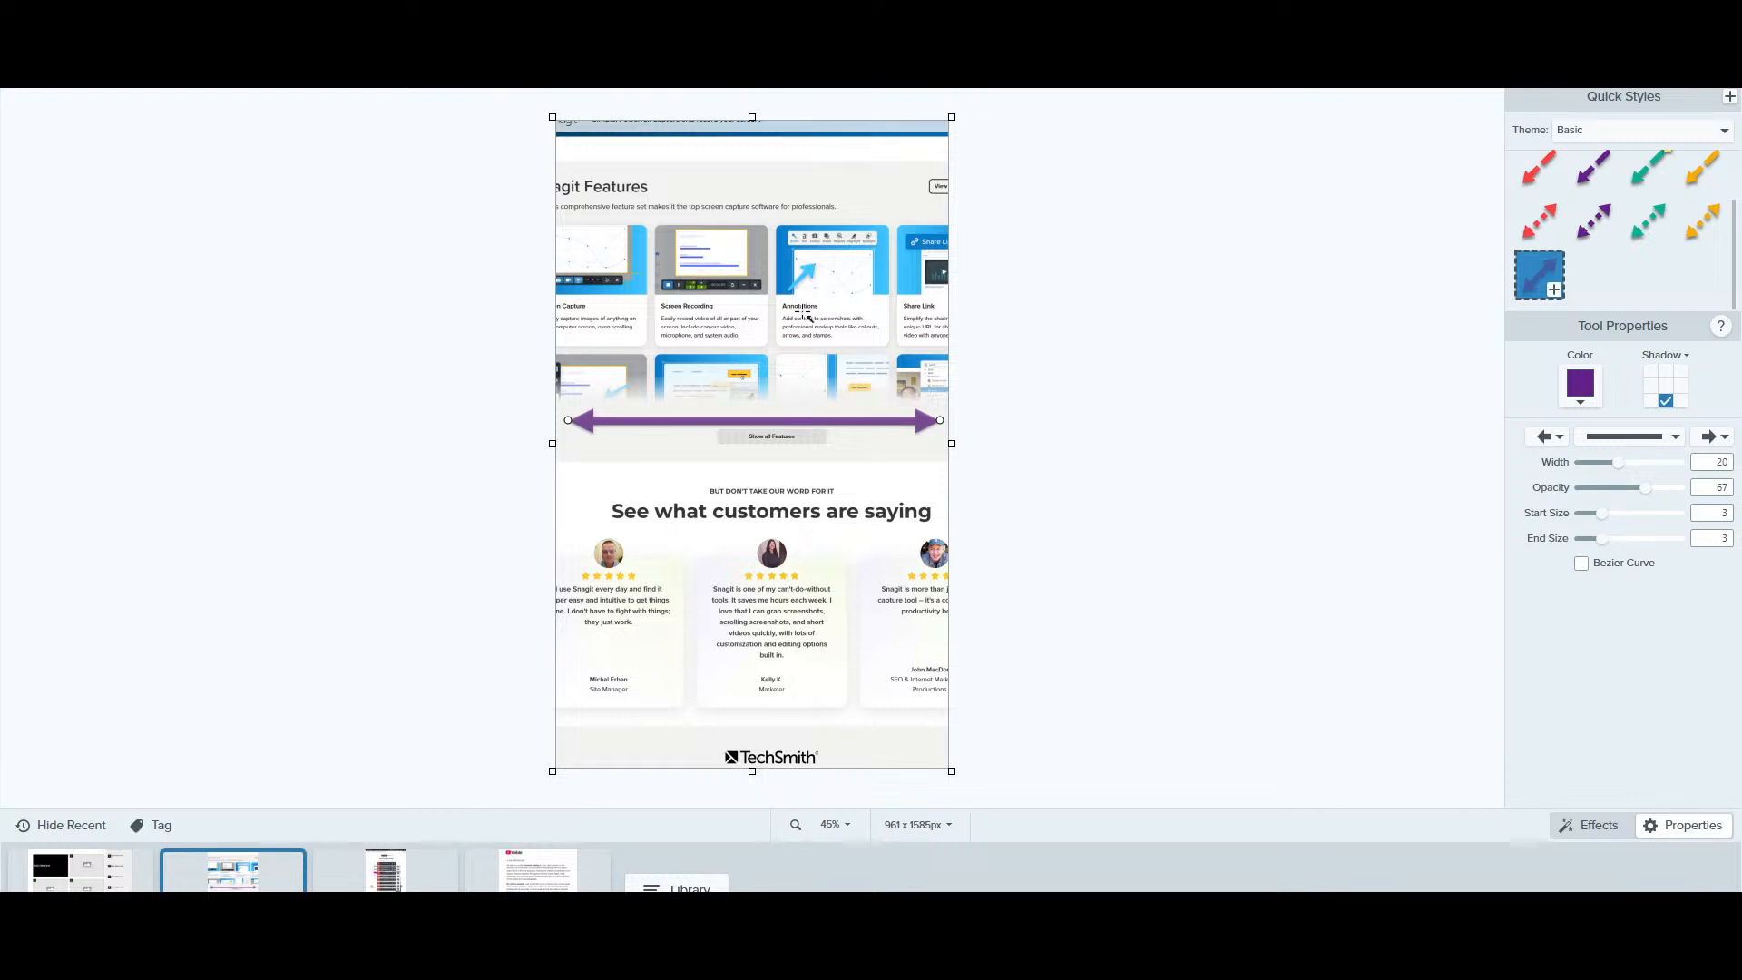
click(1555, 290)
click(1557, 256)
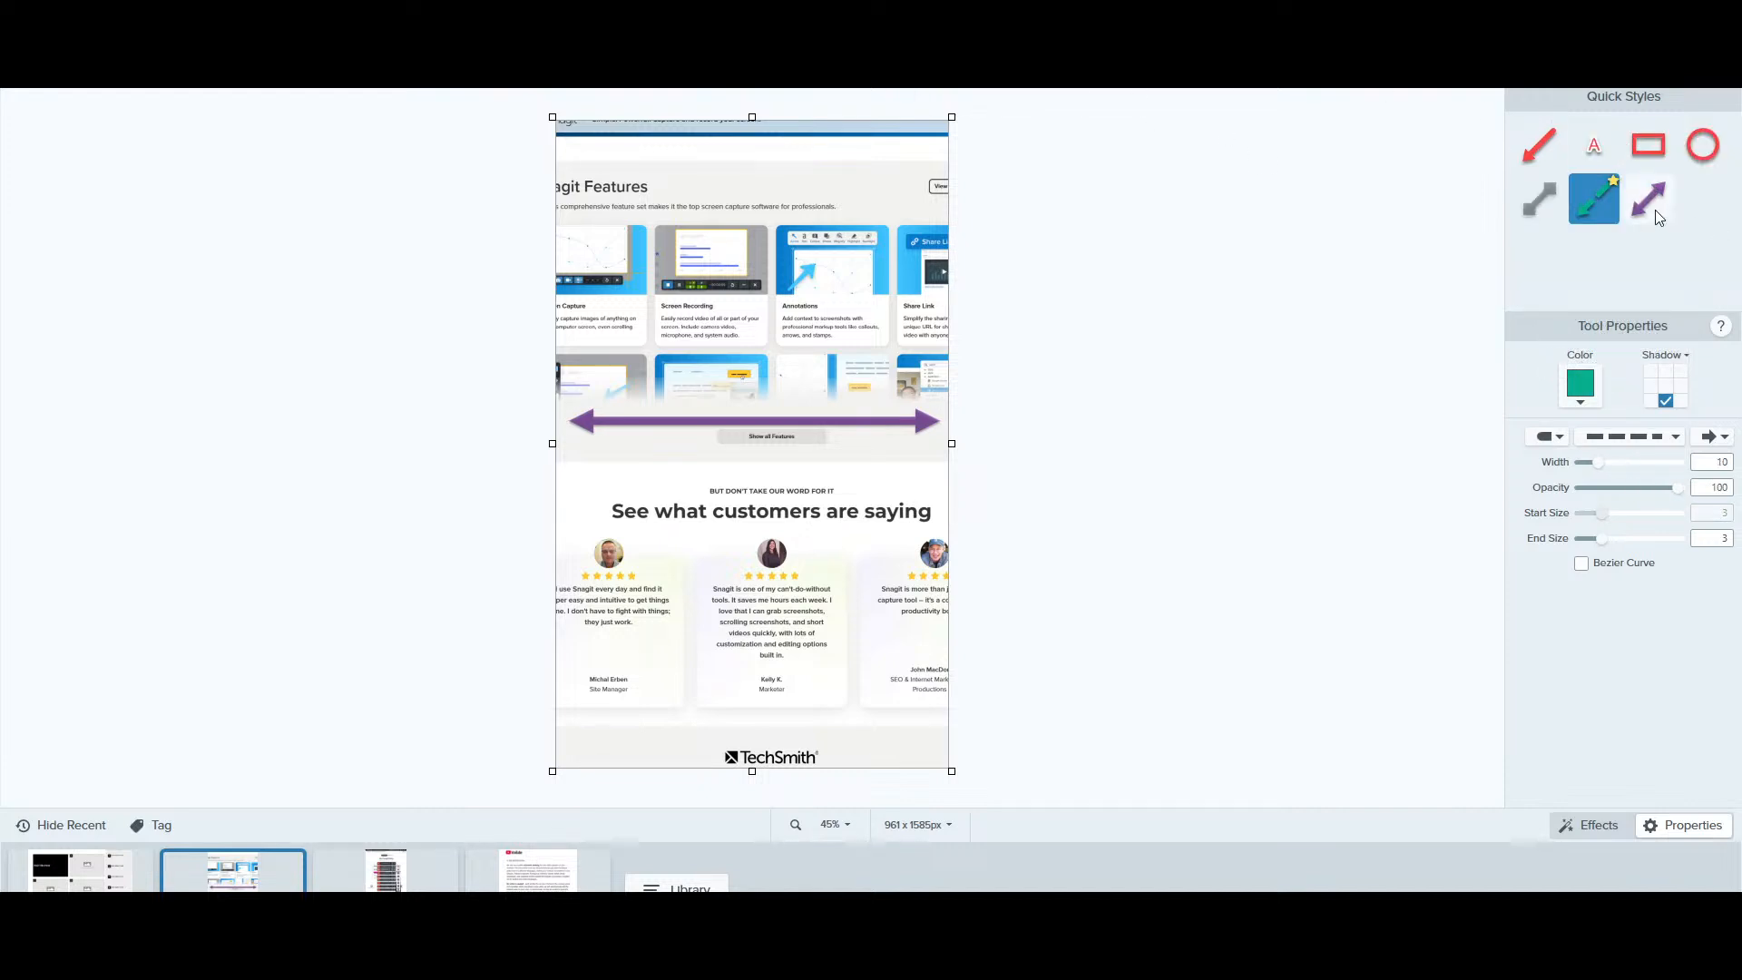
click(1654, 209)
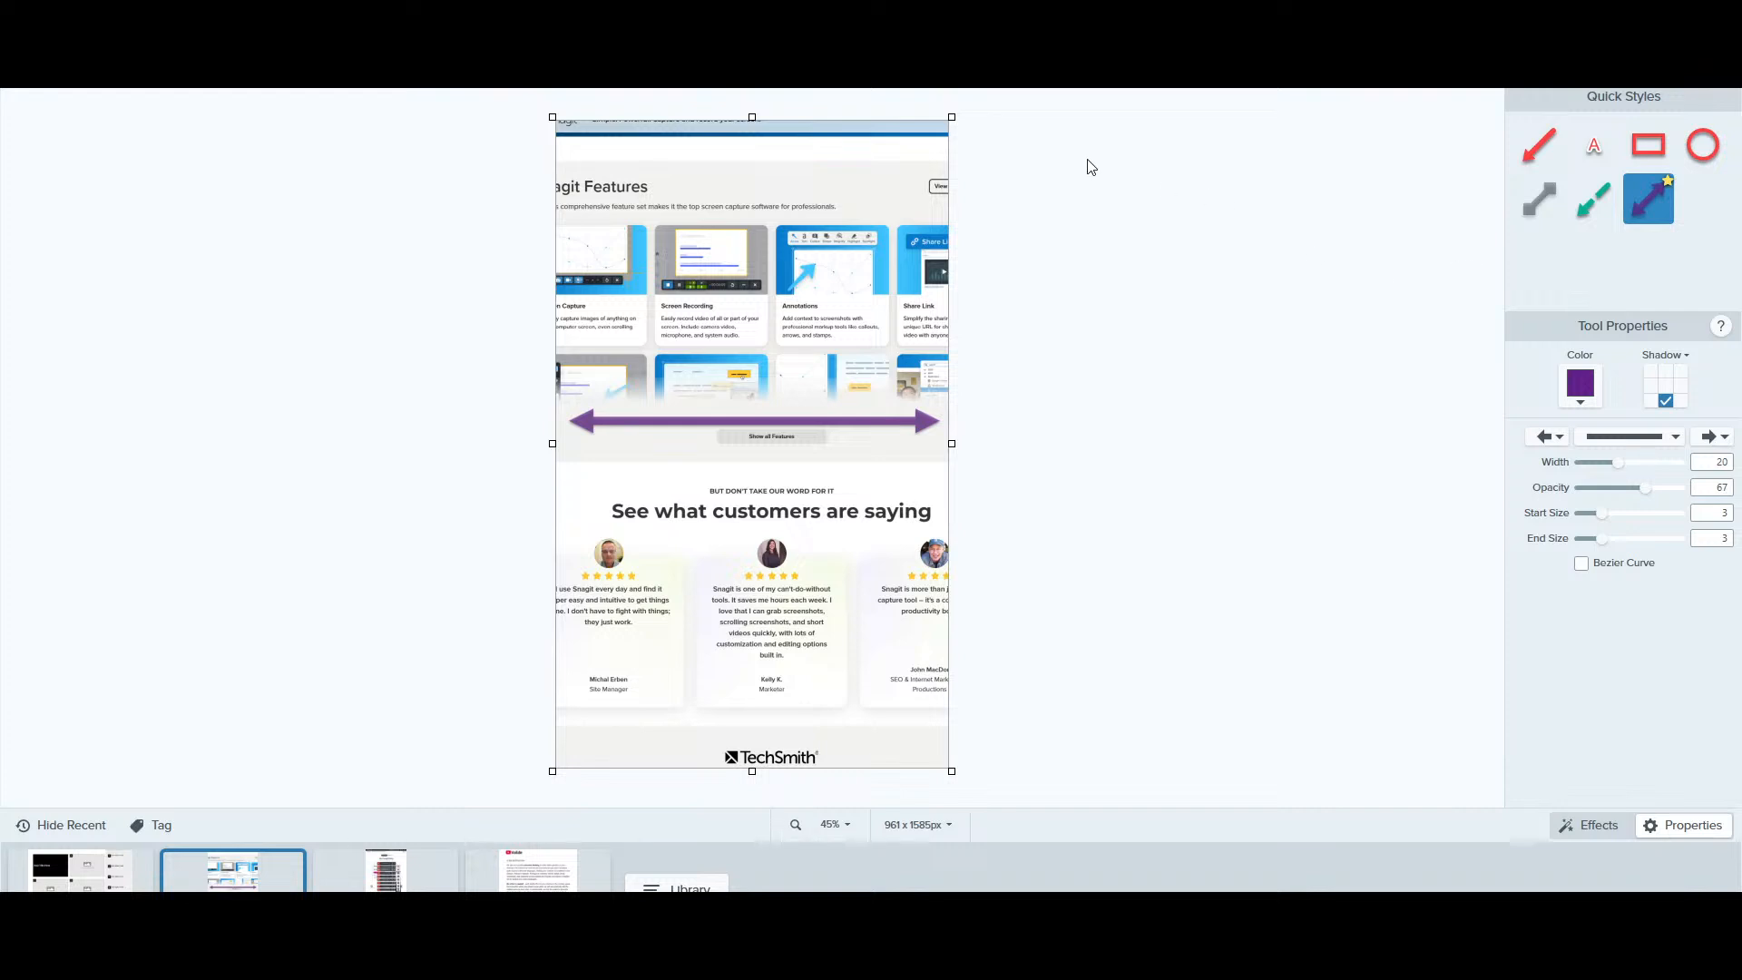
Activate the Text tool, preview the Industrial theme, and select the black shadowed text style without outline from the Basic theme
key(t)
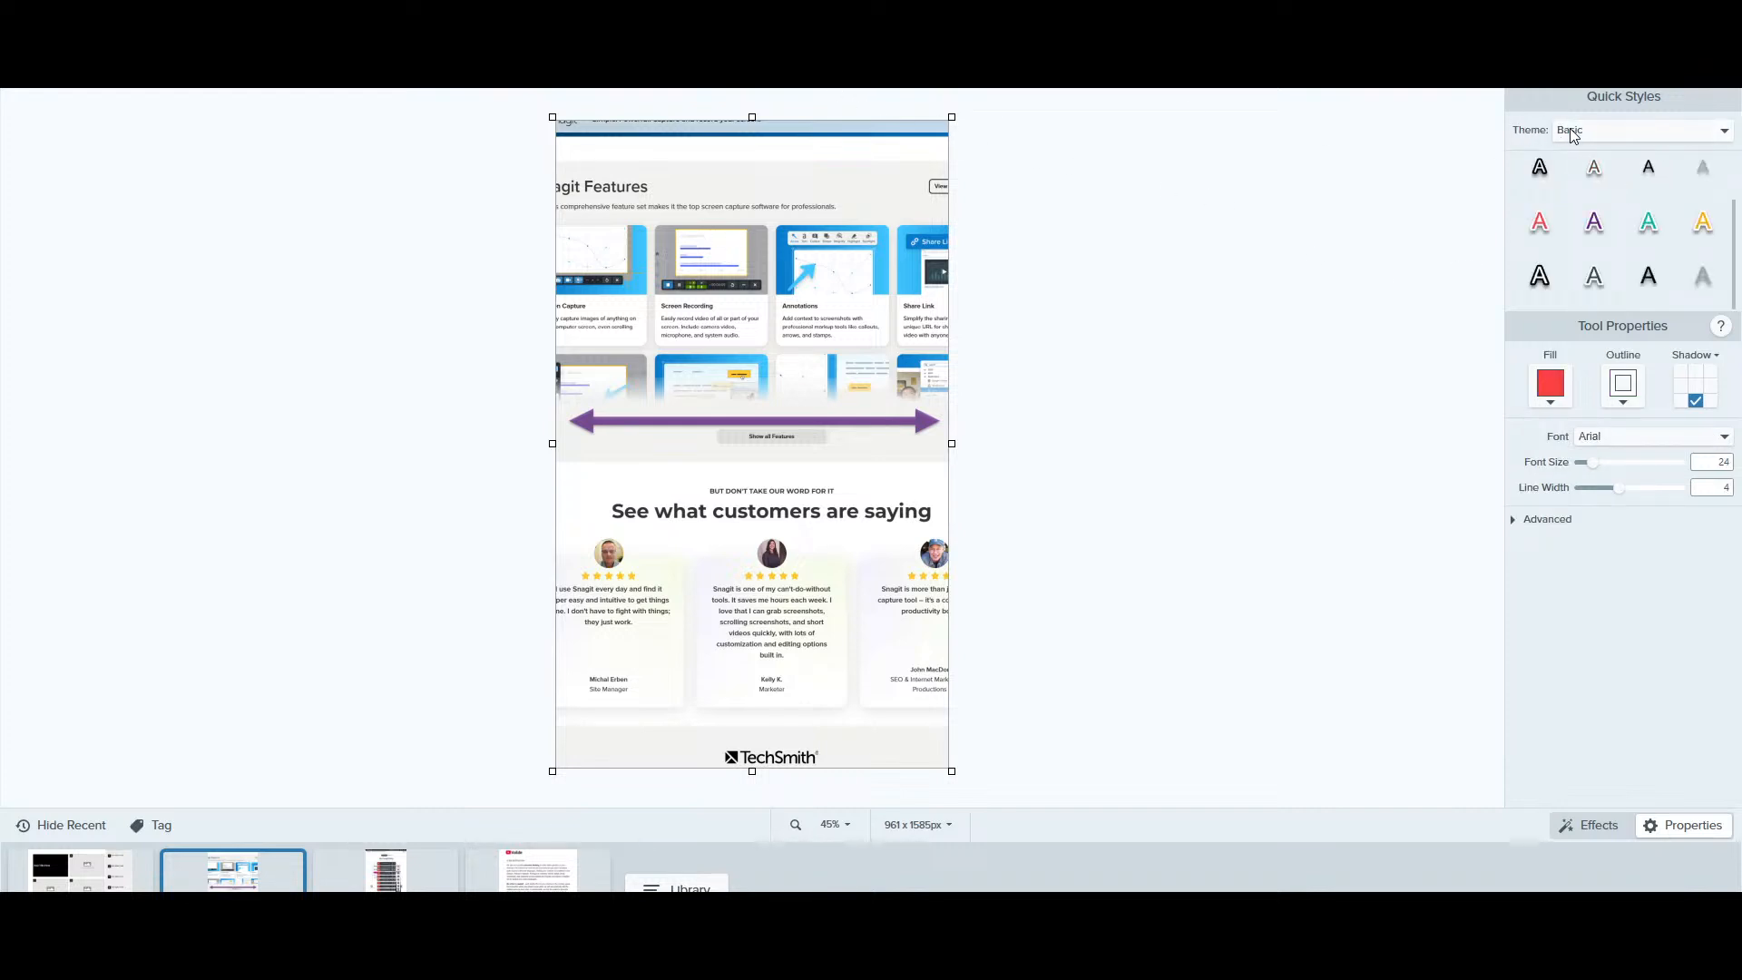
click(1622, 137)
click(1616, 172)
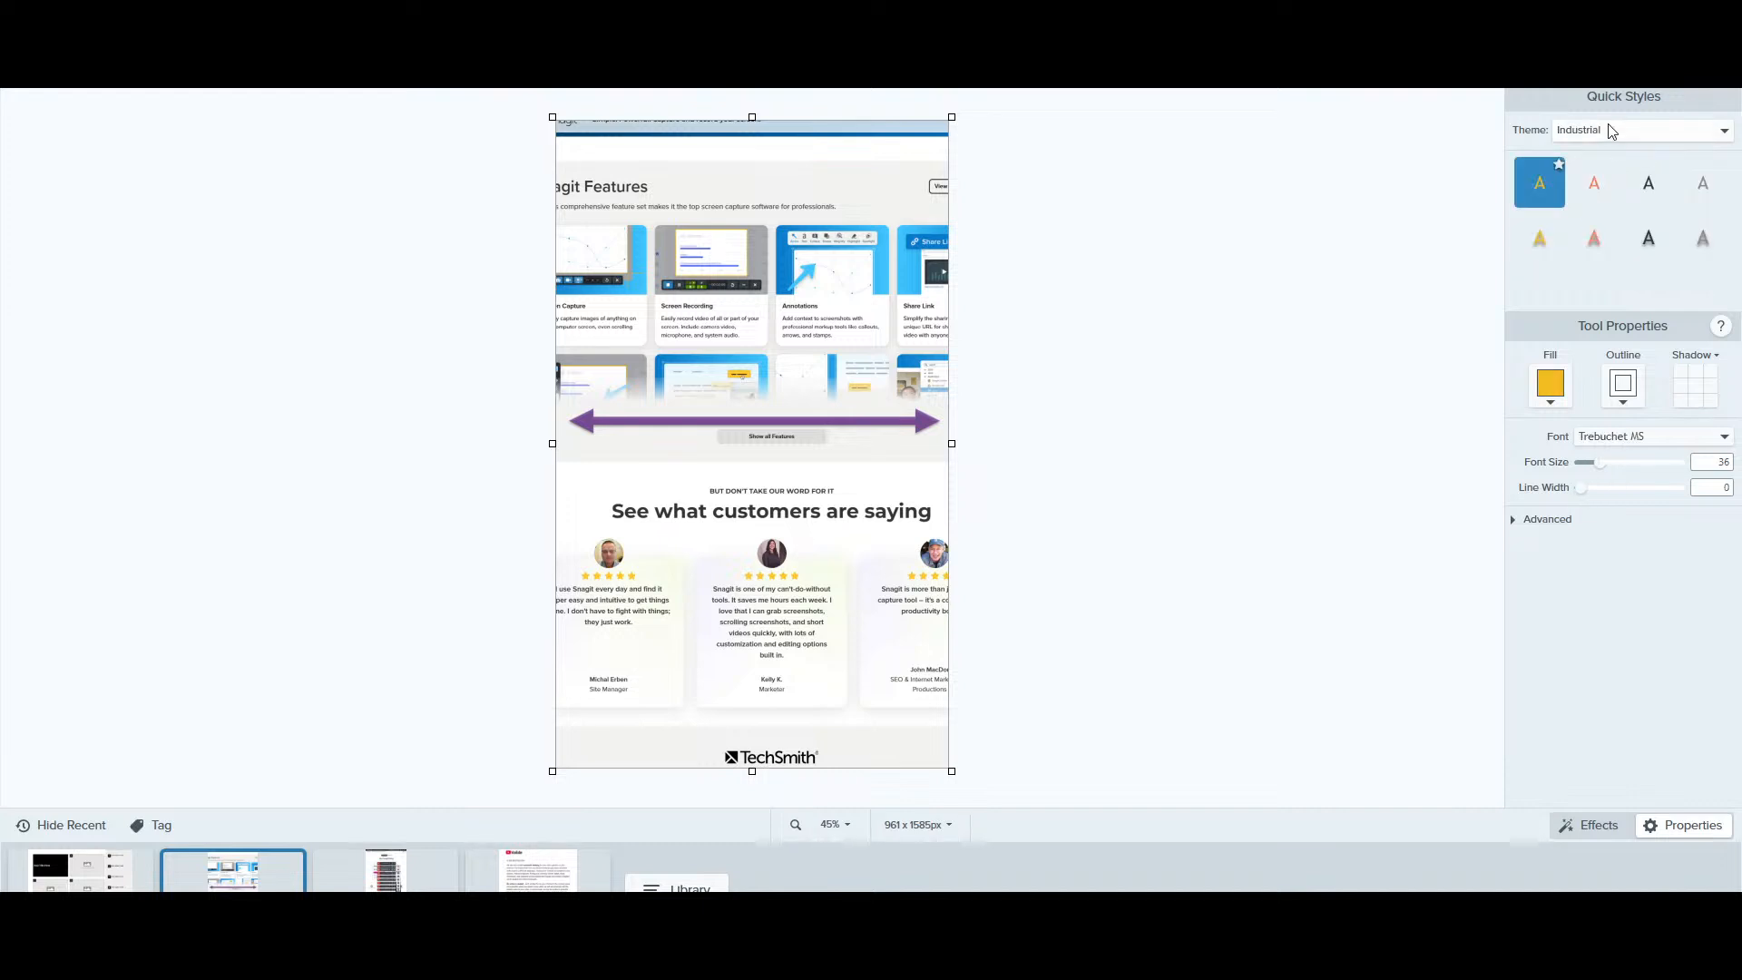
click(1614, 130)
click(1600, 156)
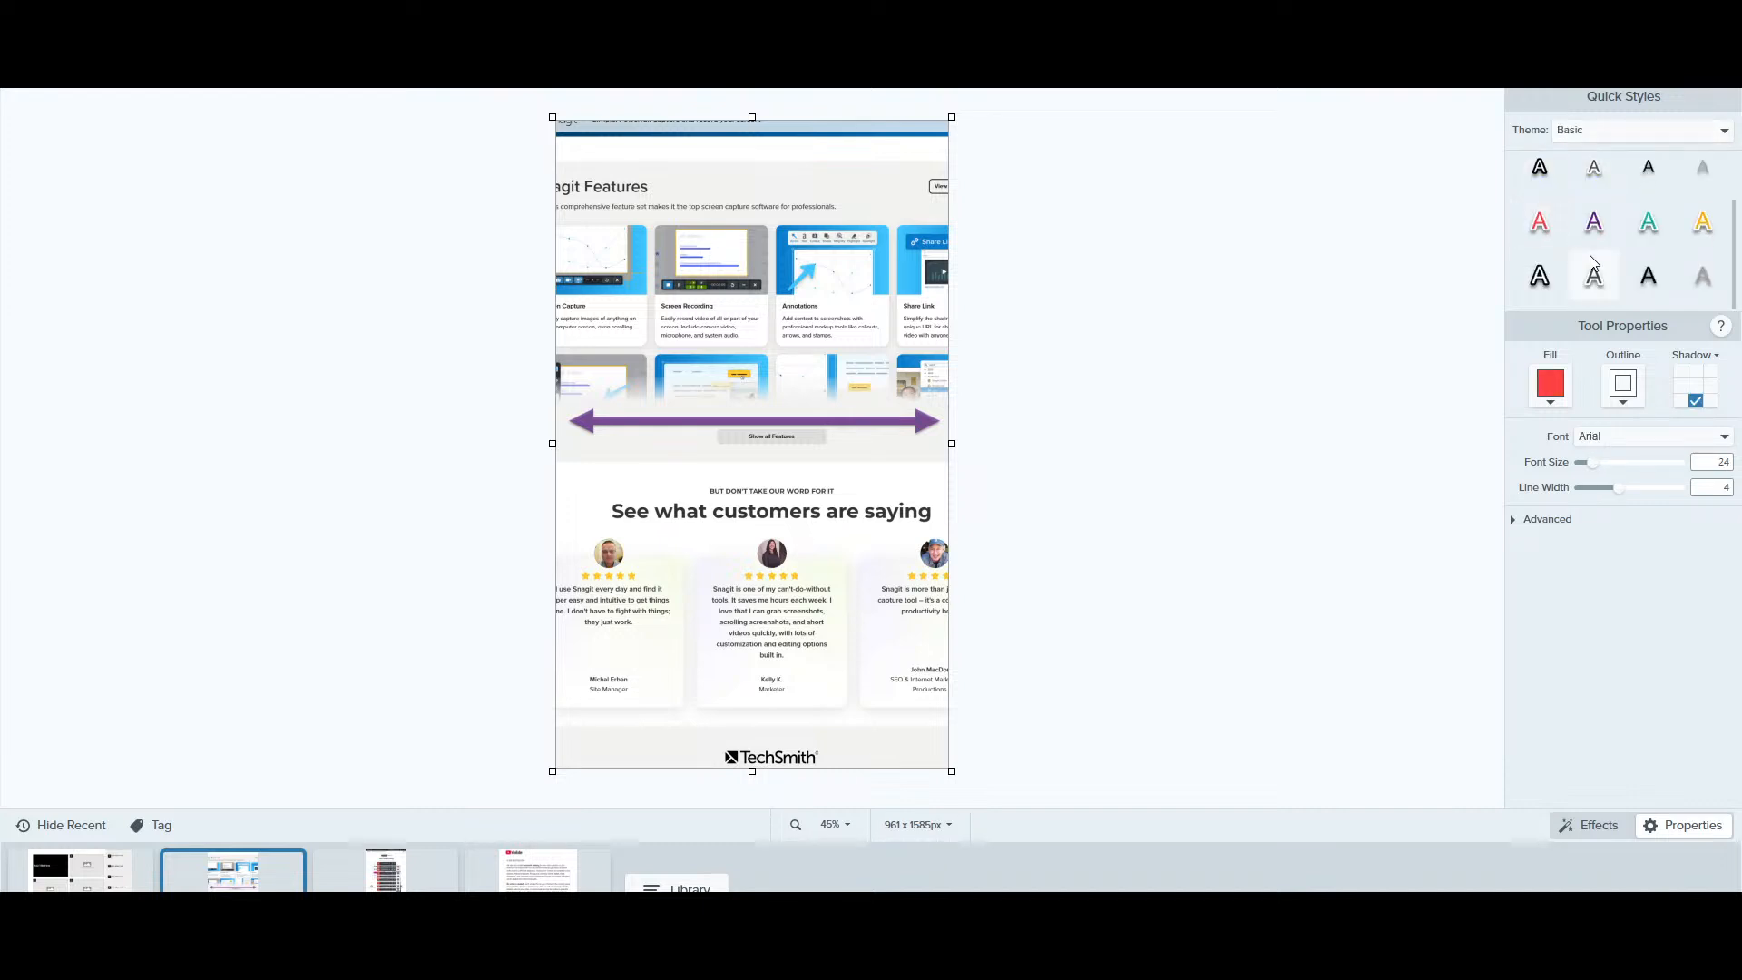
click(1648, 173)
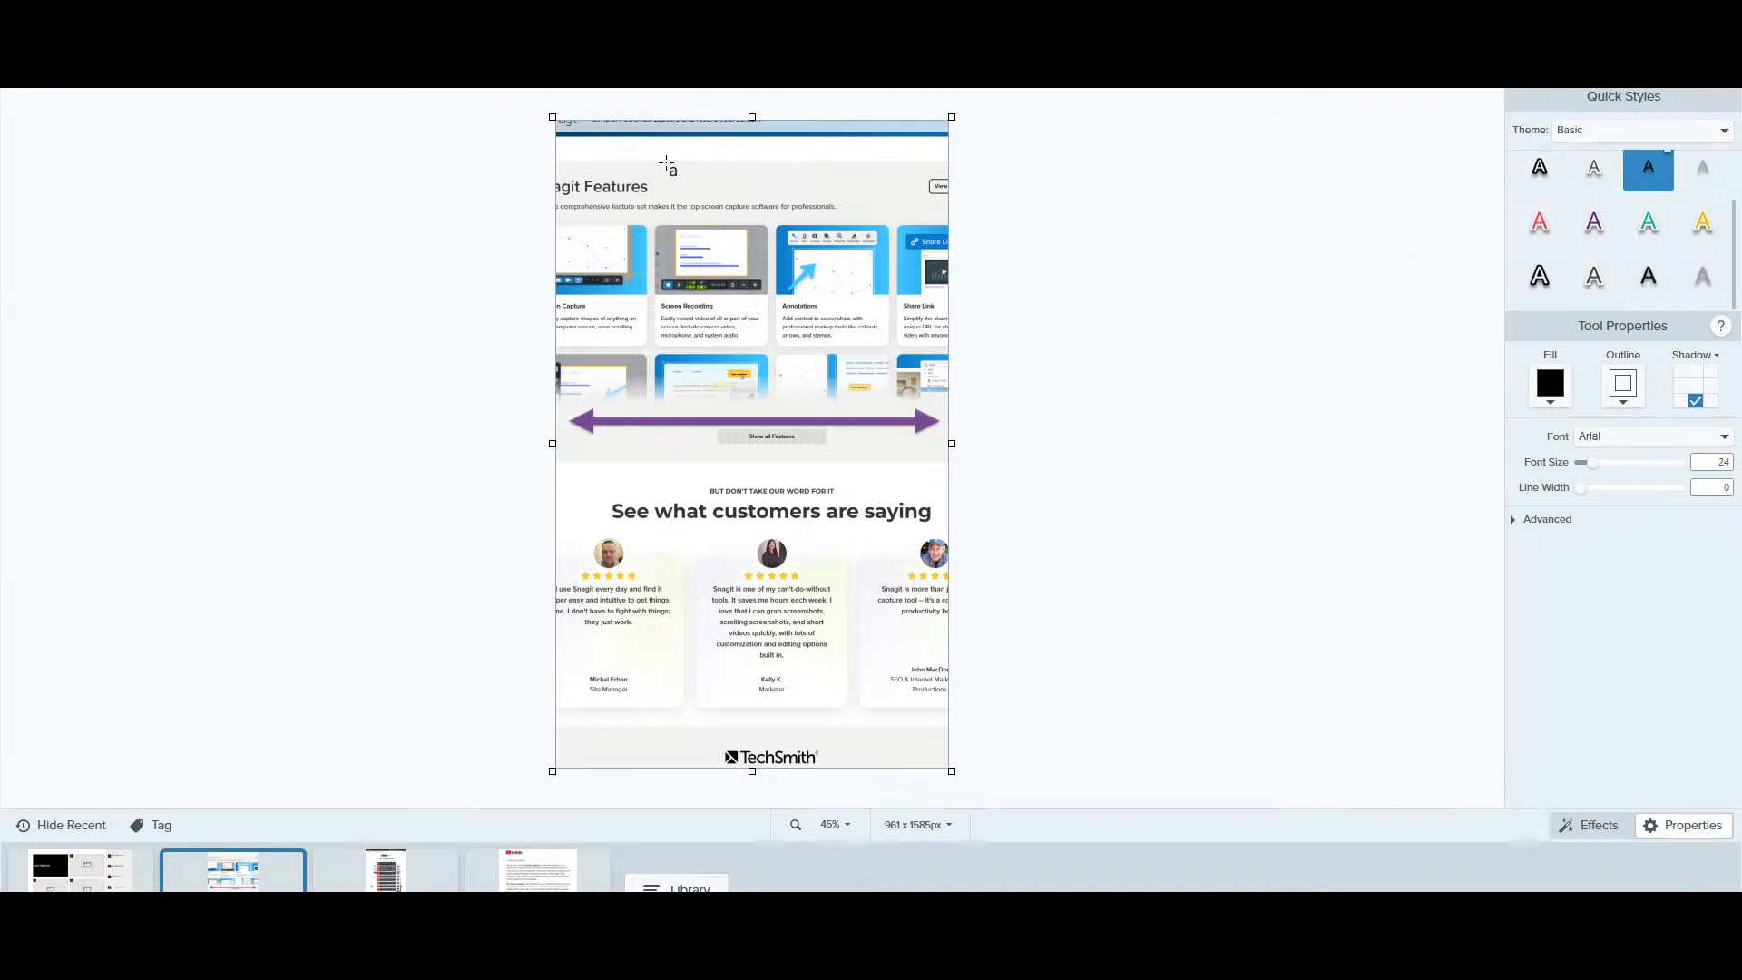
Add a text box reading "Hi This is BIM DESTINATION" beside the Snagit Features heading, widen it to one line and tilt it clockwise
drag(667, 164, 834, 198)
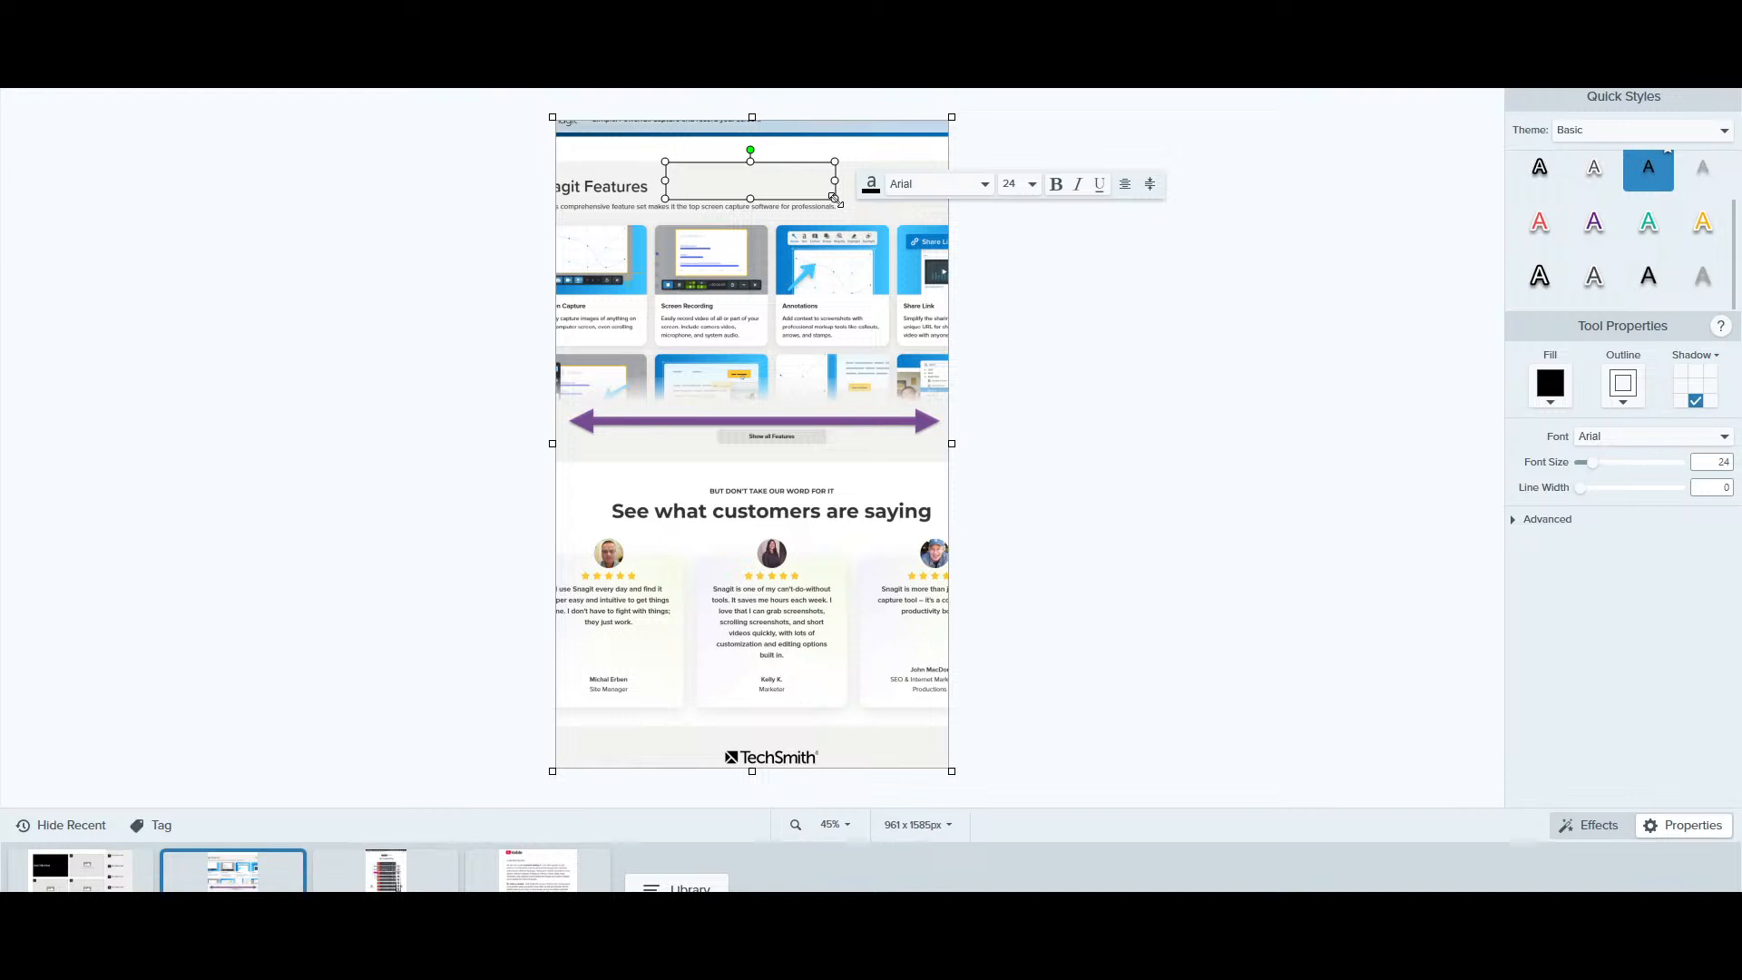
text(Hi This is BIM DESTINATION)
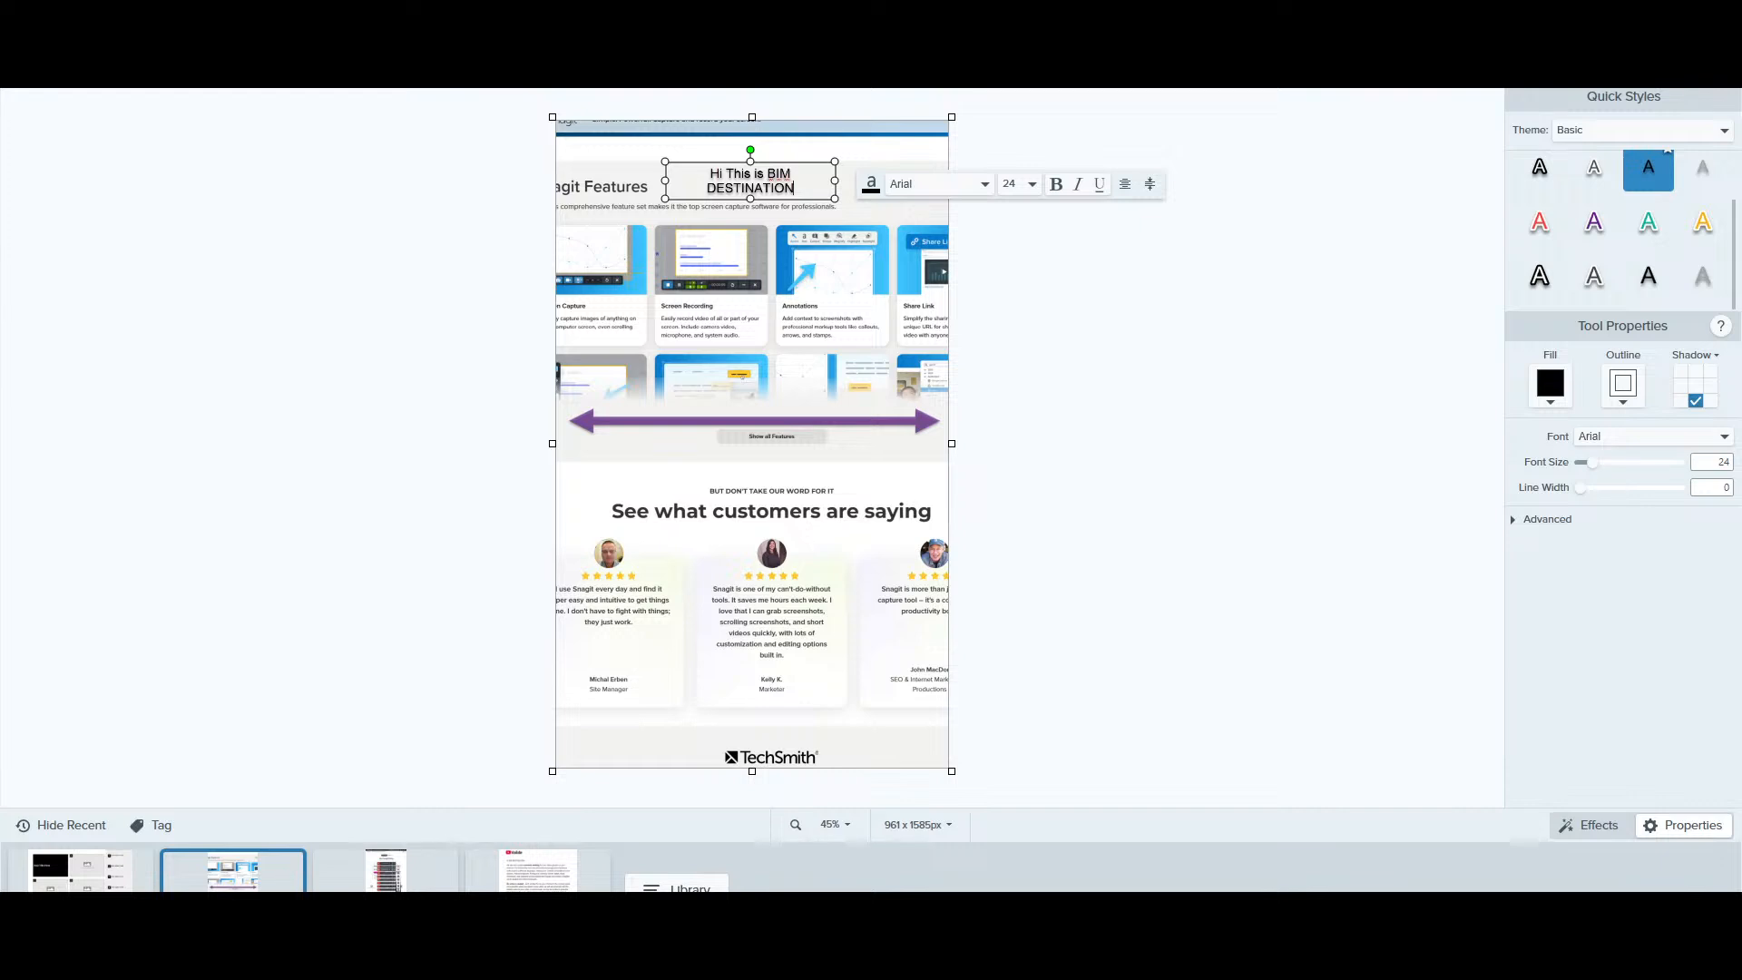
drag(835, 179, 922, 180)
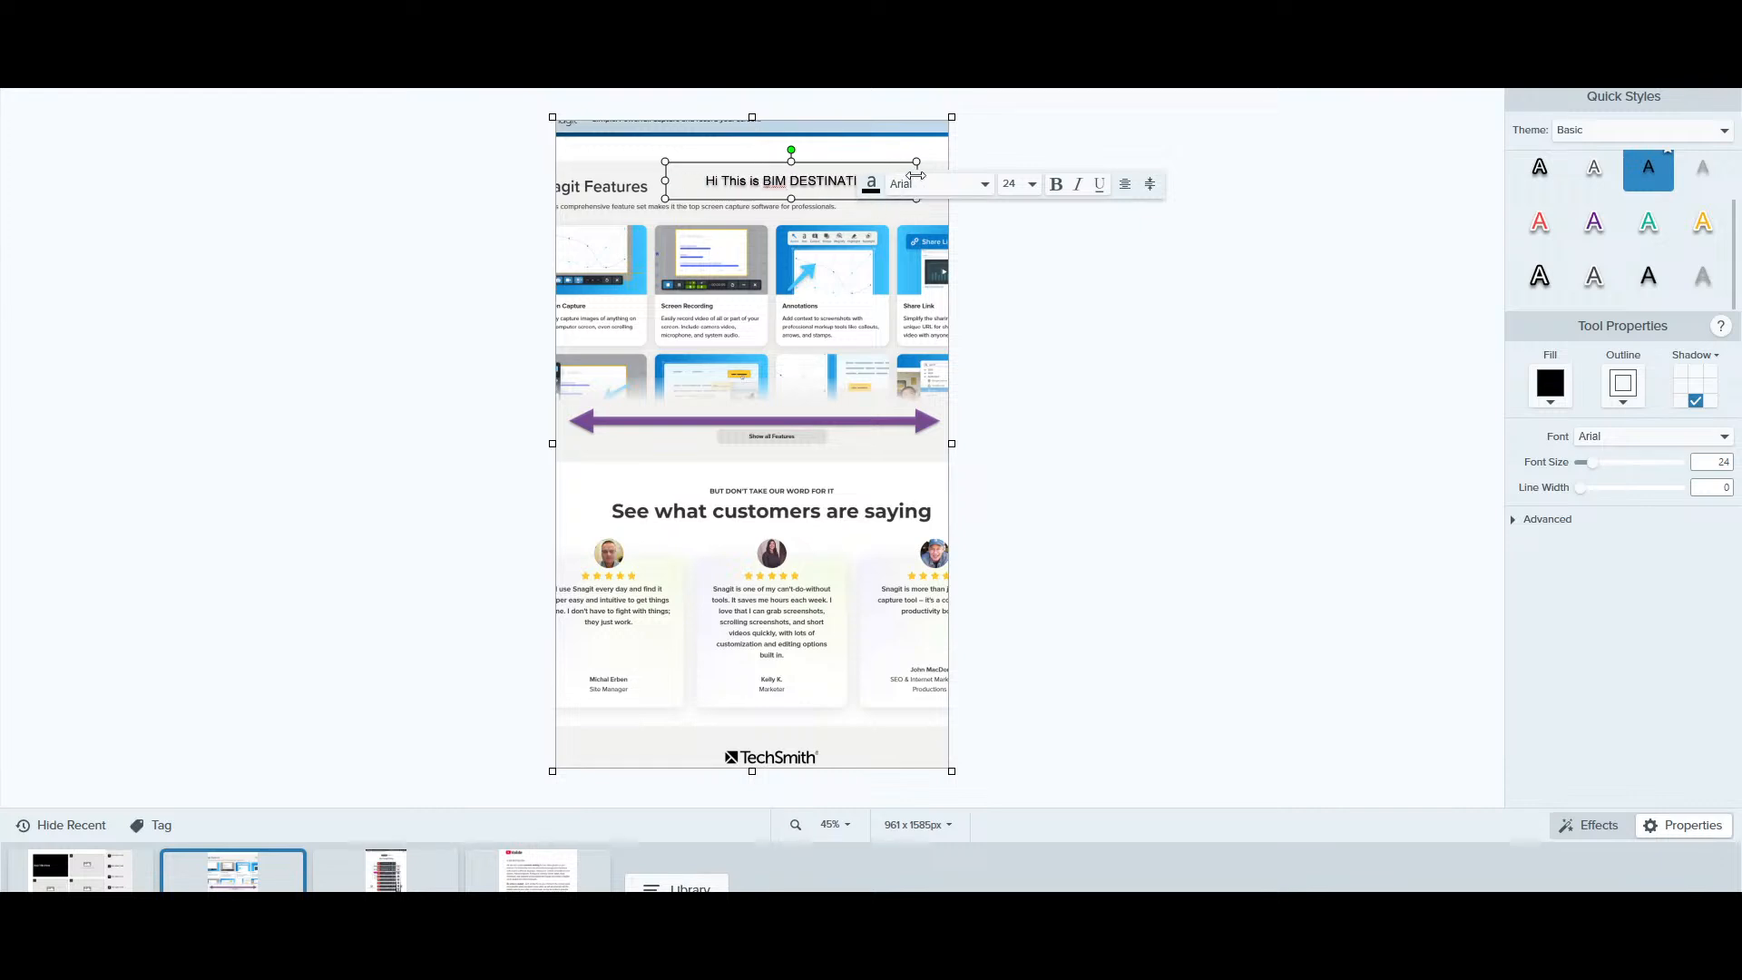
drag(793, 150, 802, 153)
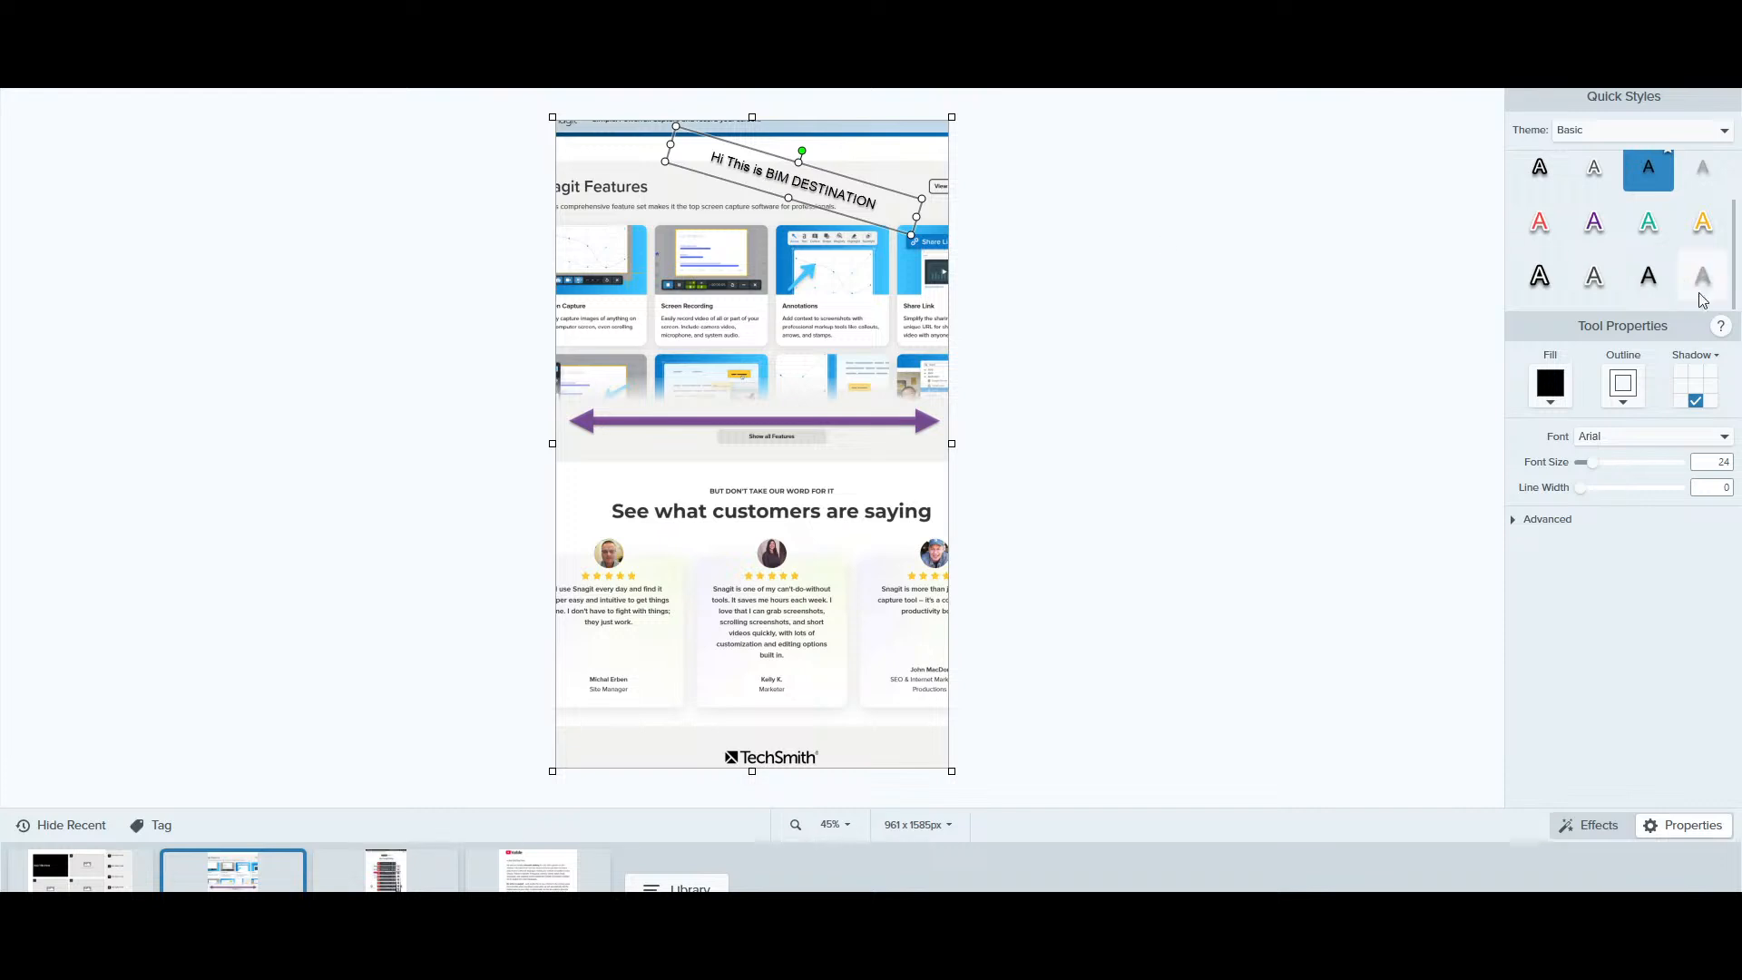
Give the BIM DESTINATION text a yellow fill, a red outline color and the Arial Black font
click(1549, 402)
click(1557, 436)
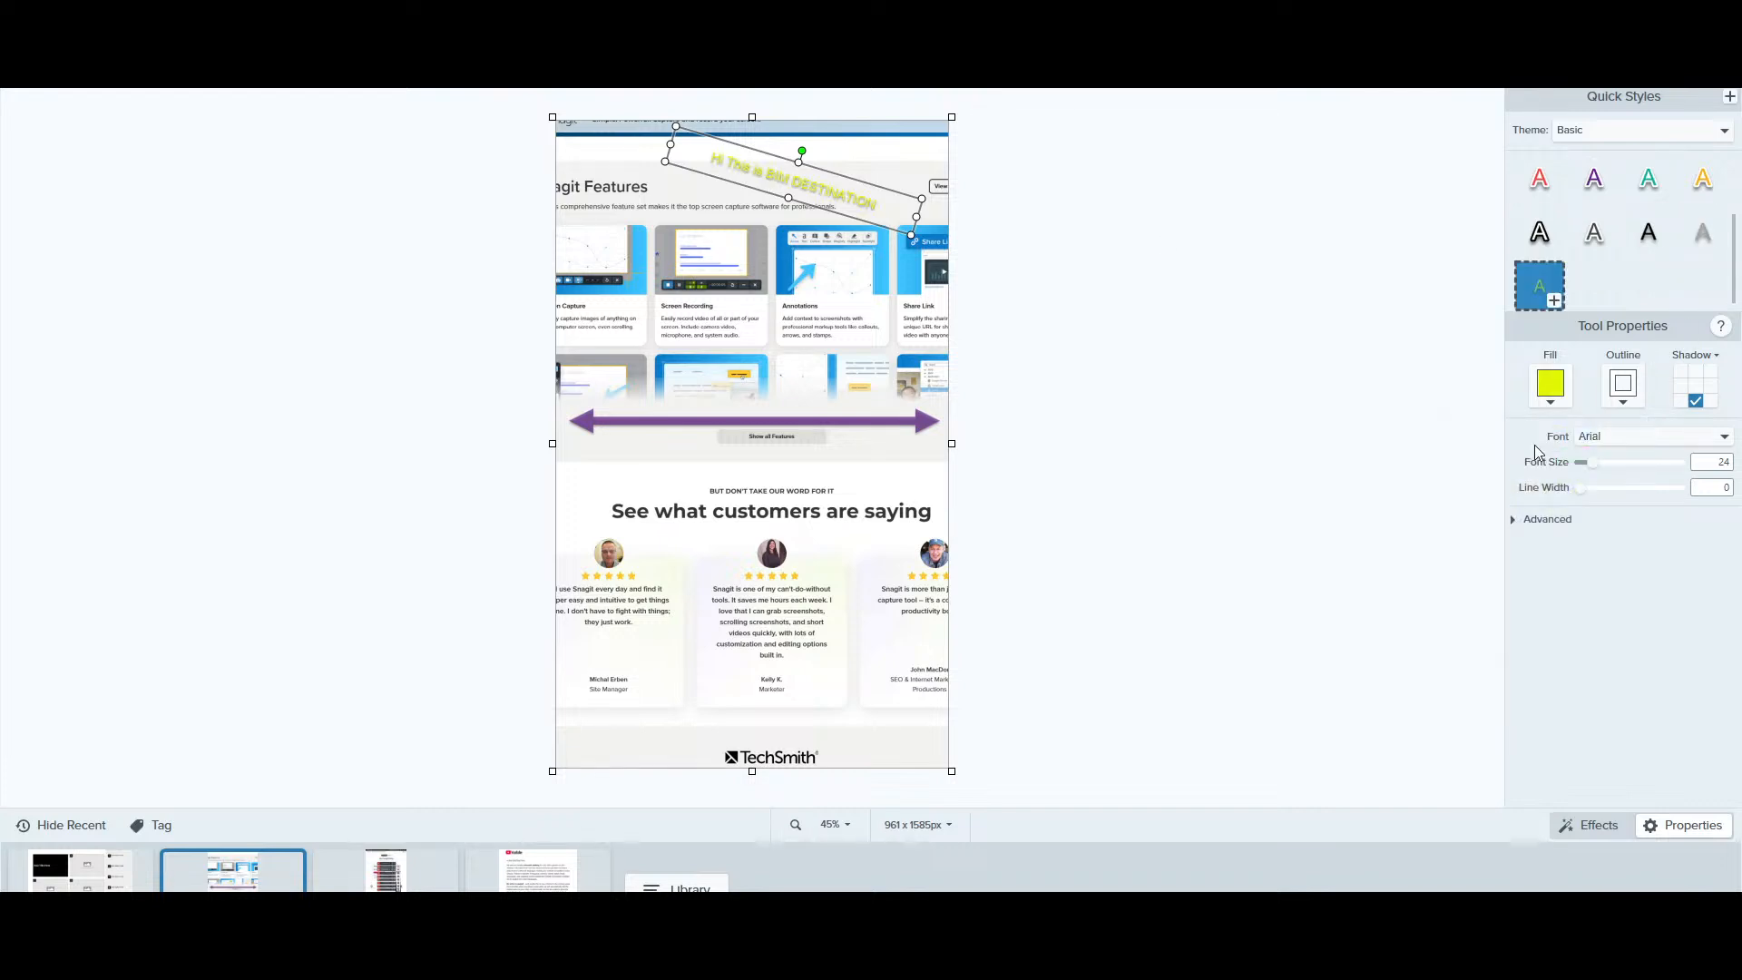
click(1628, 410)
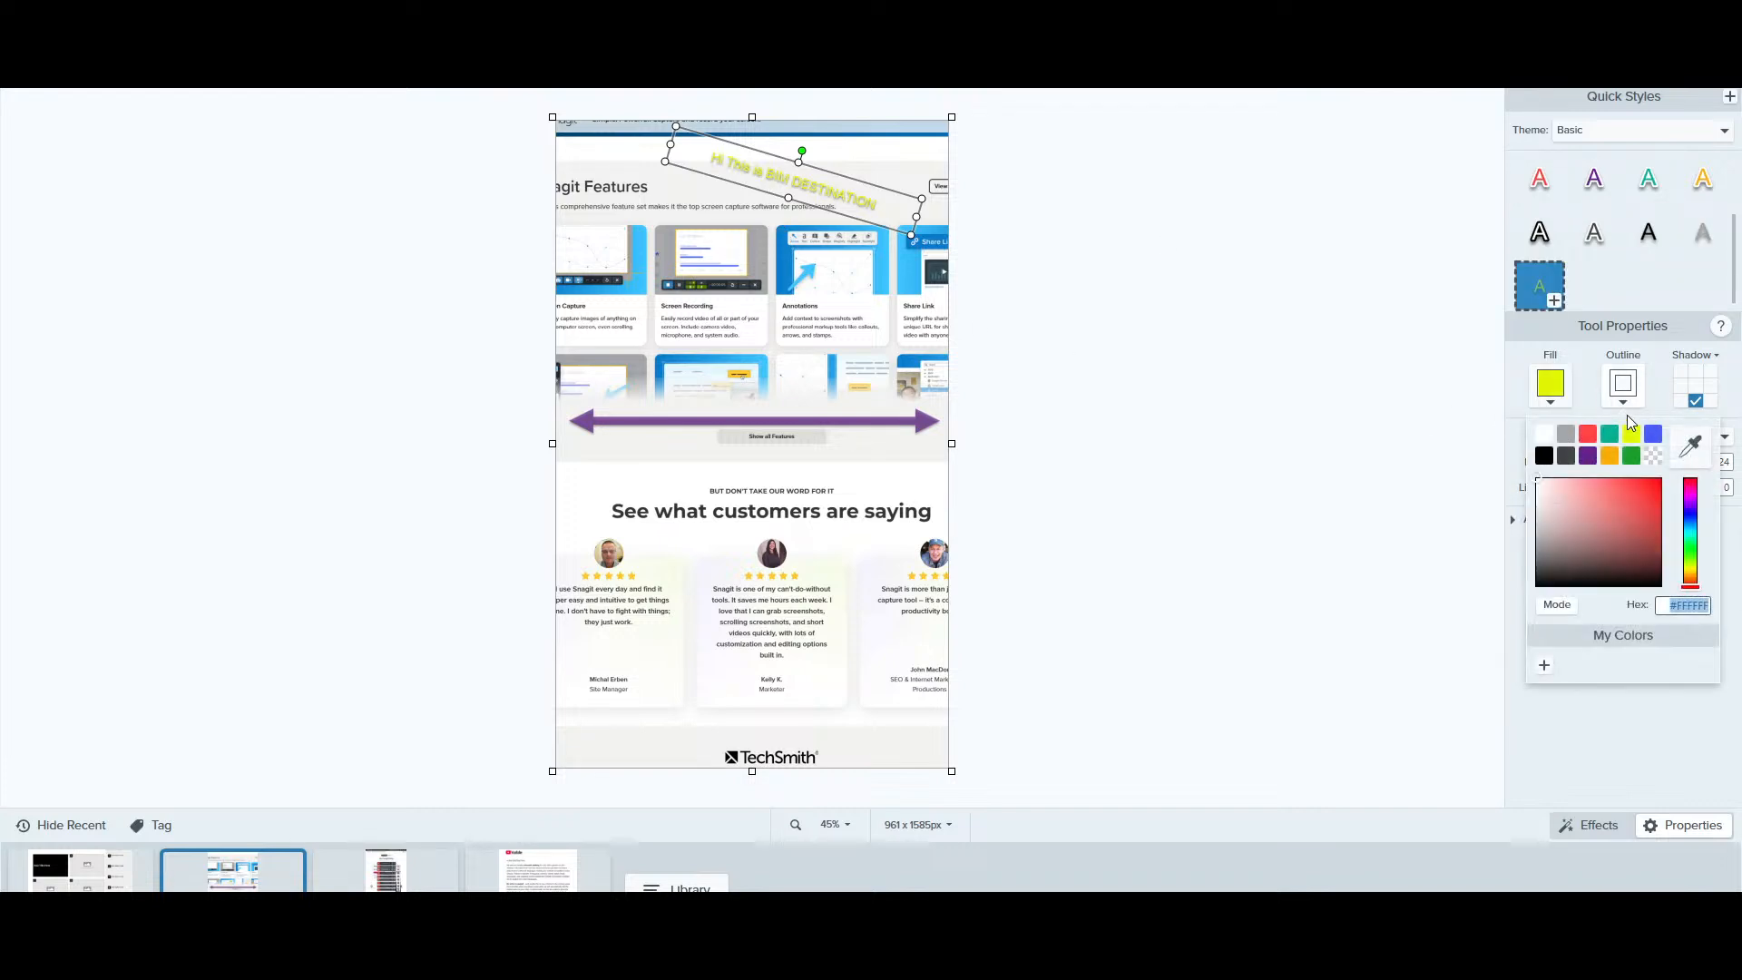
click(1588, 436)
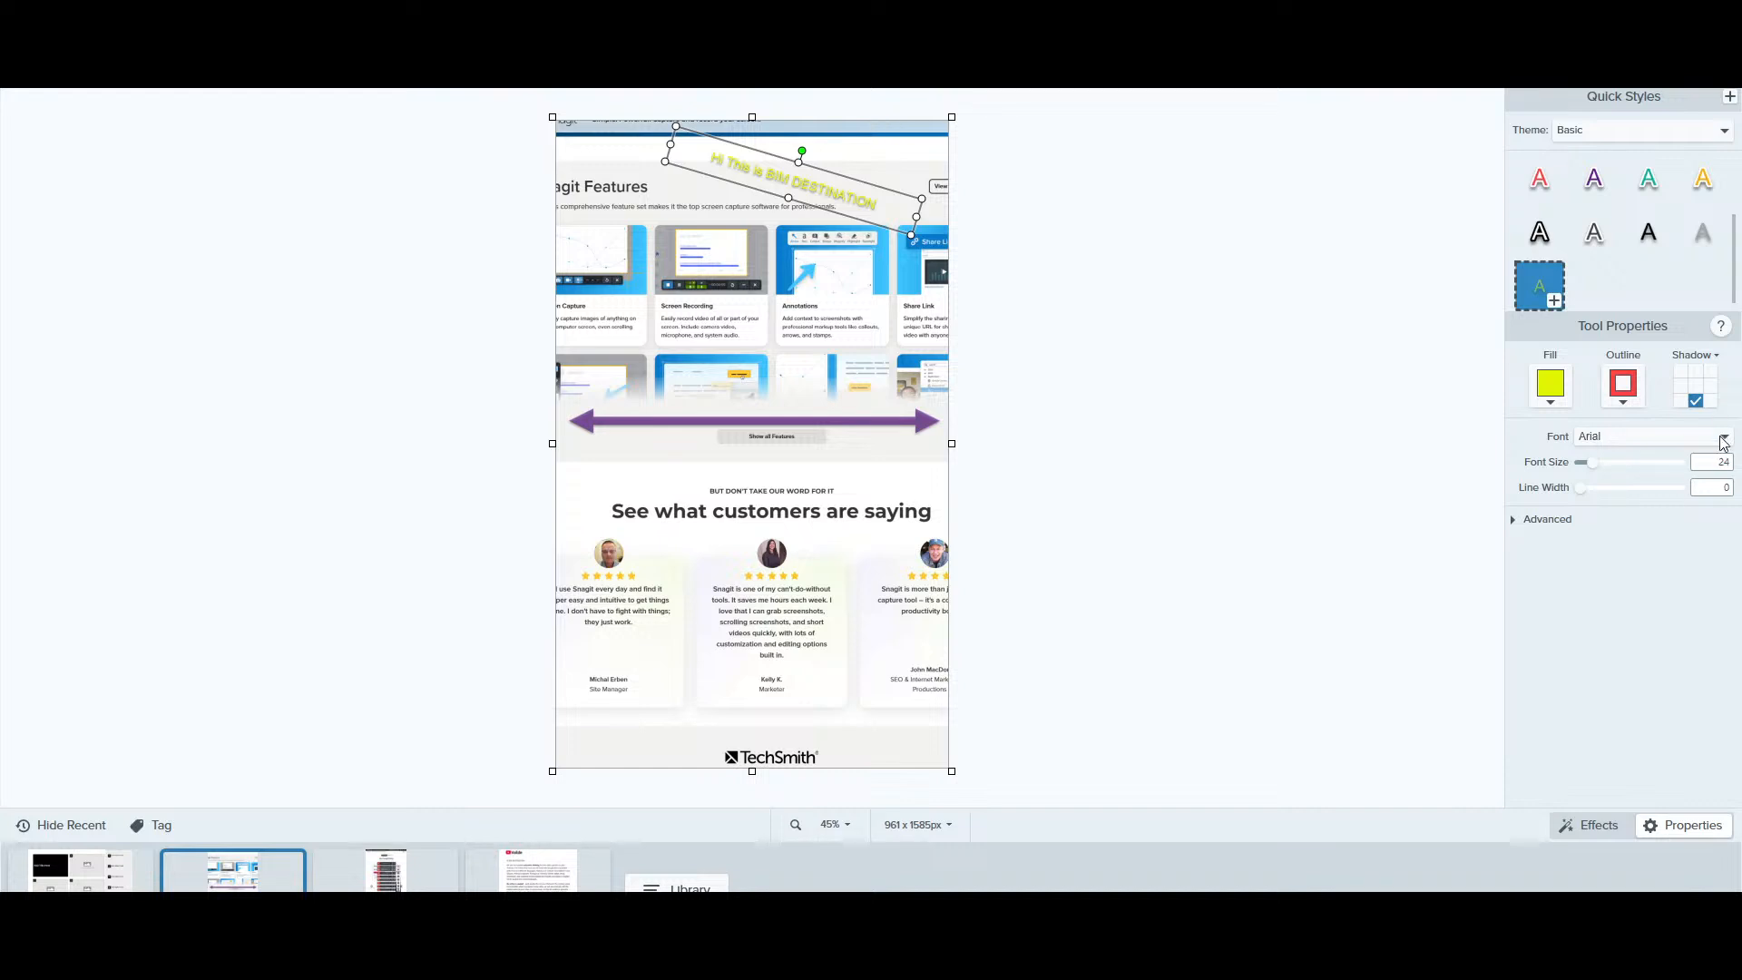
click(1642, 441)
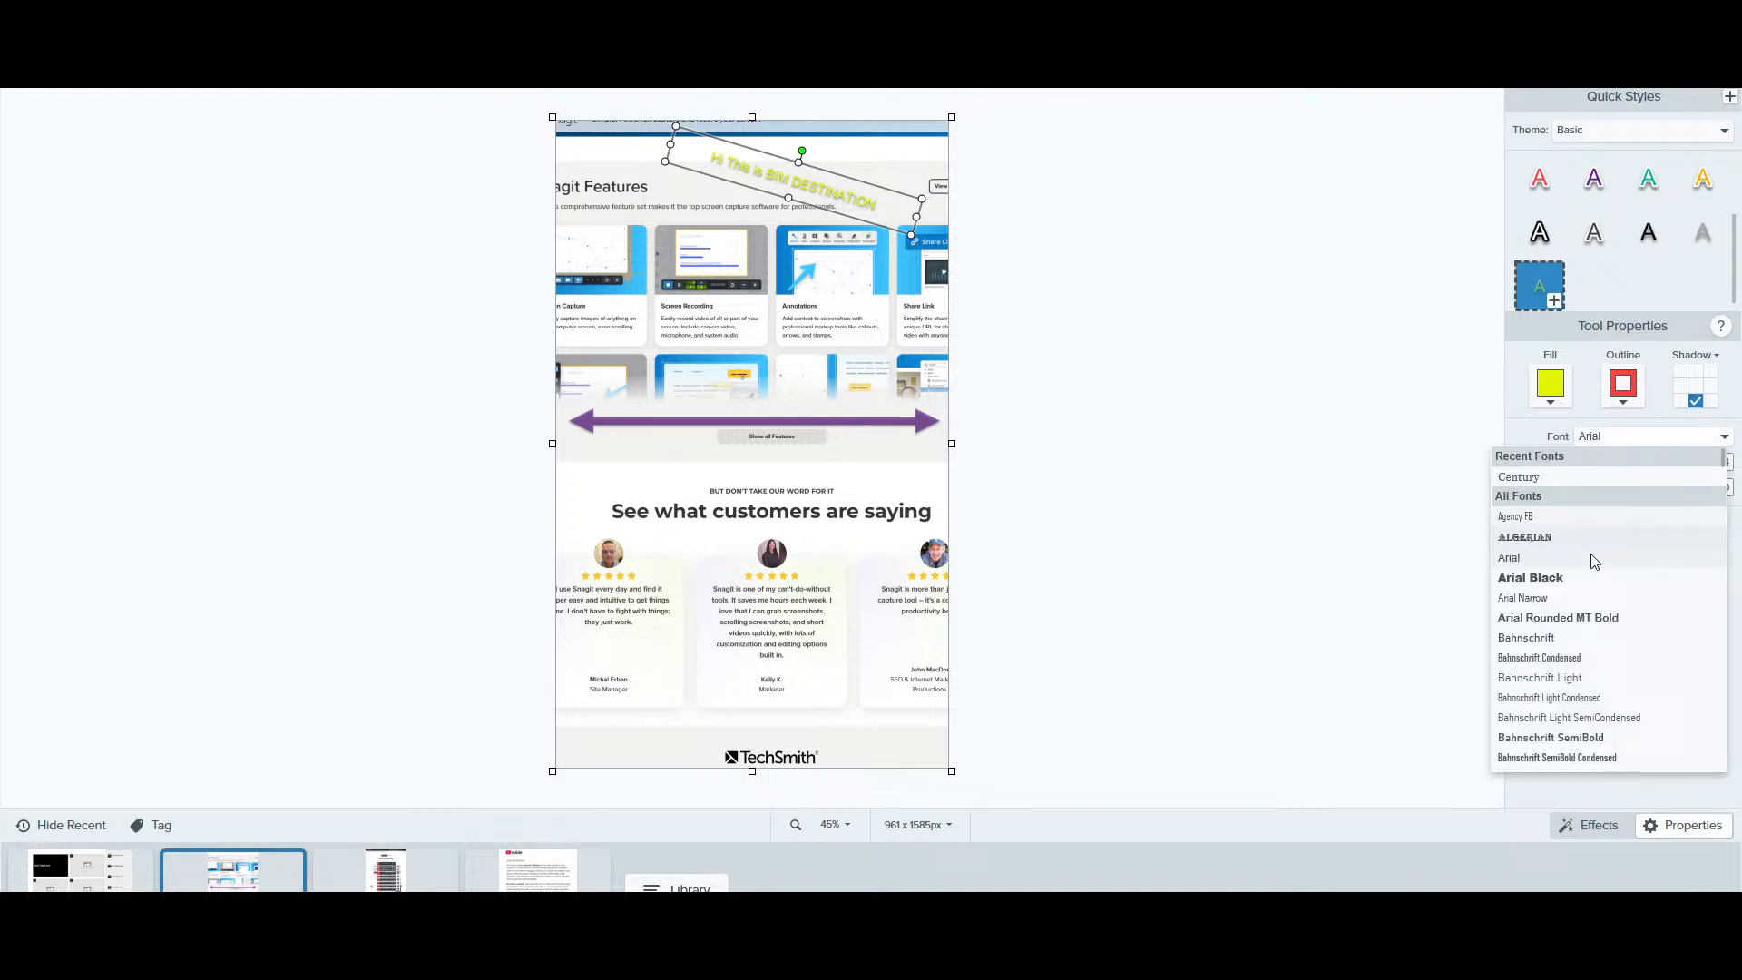
click(1542, 577)
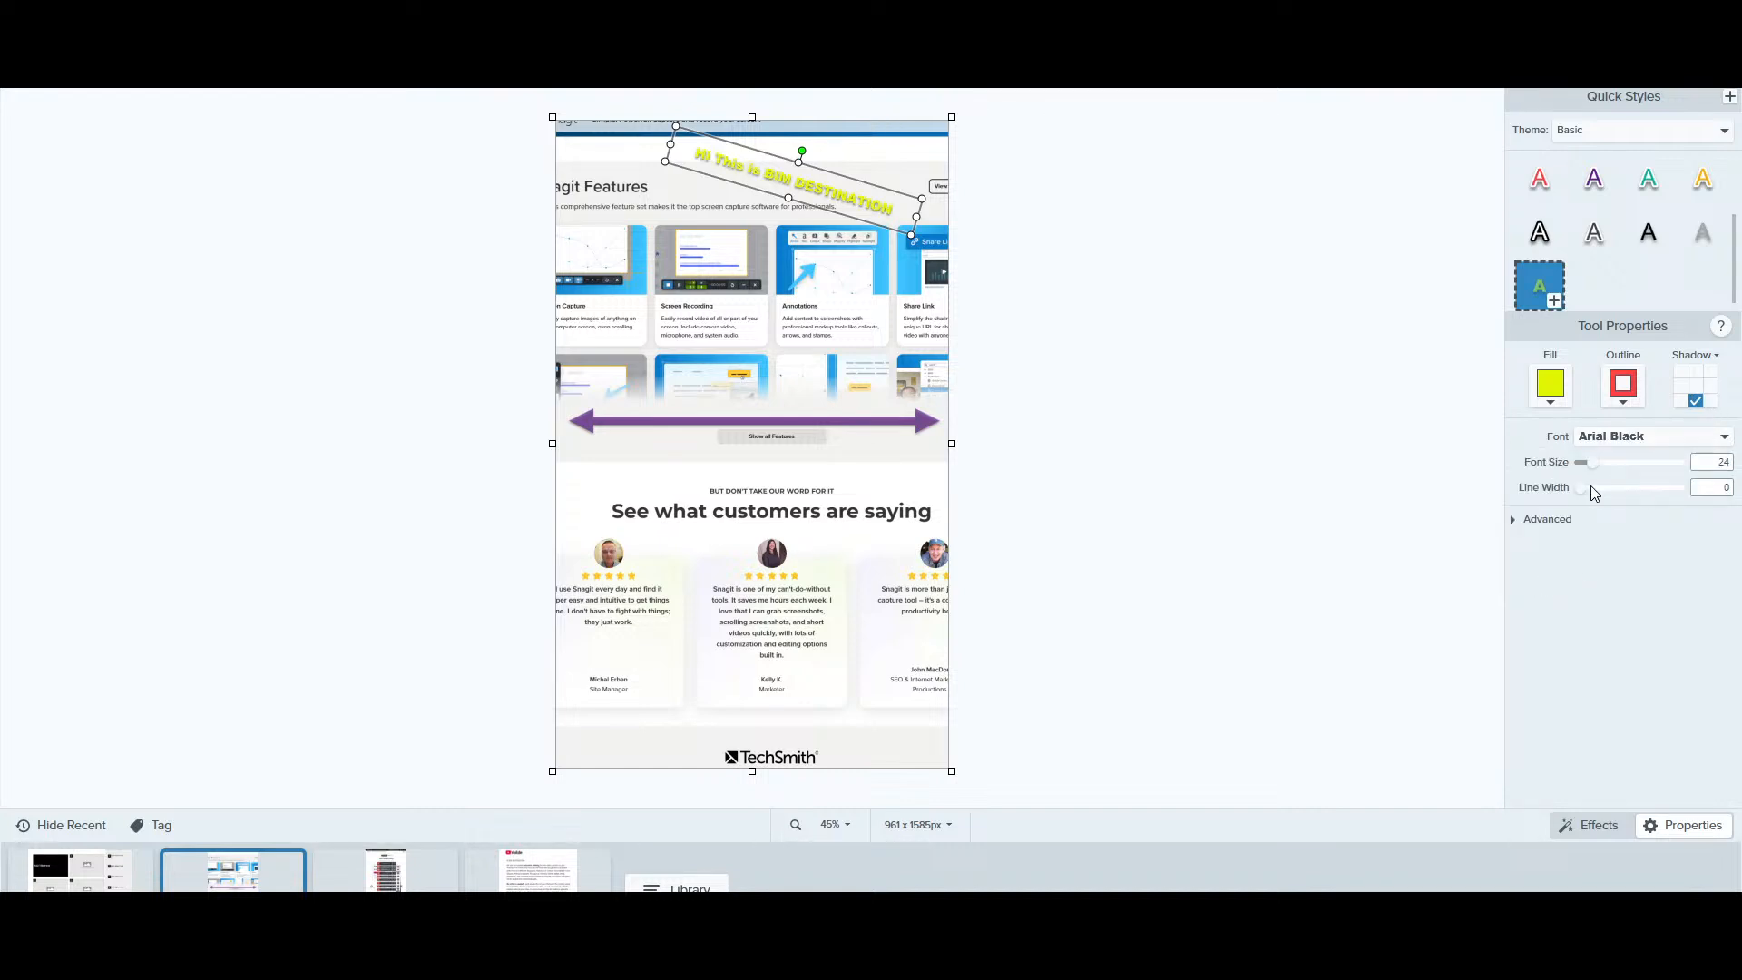
Make the yellow text bold, italic and underlined, and save it as a favorite quick style
click(1513, 521)
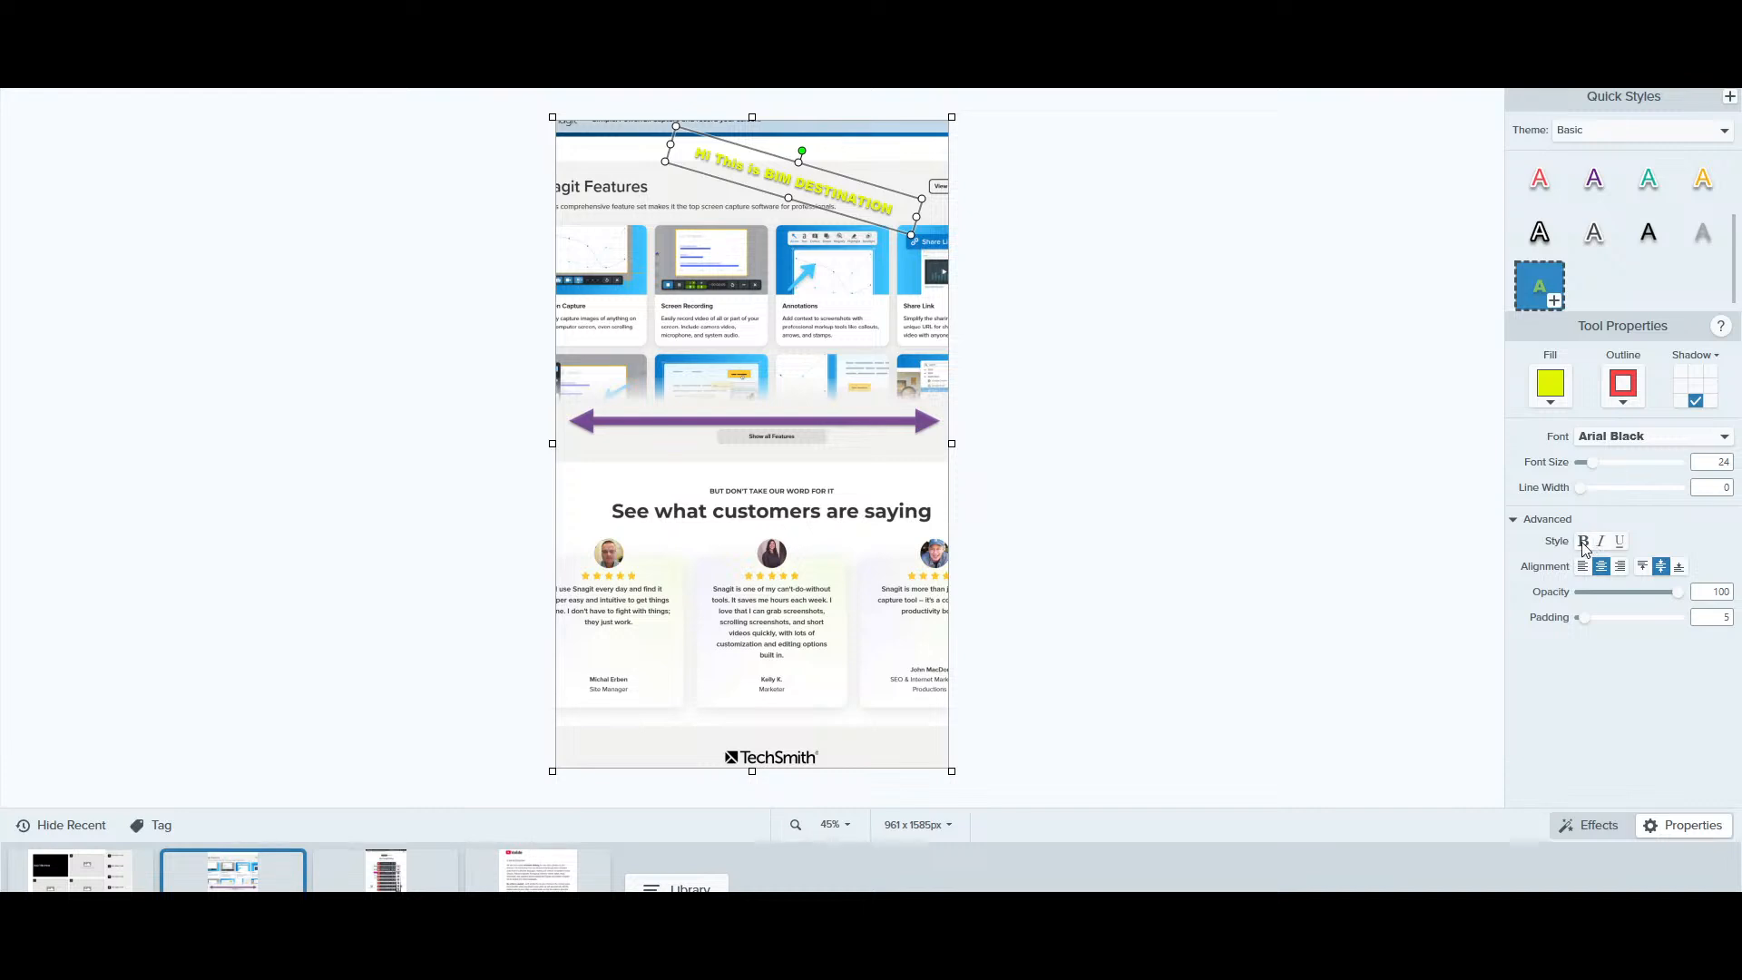
click(1583, 542)
click(1601, 541)
click(1620, 542)
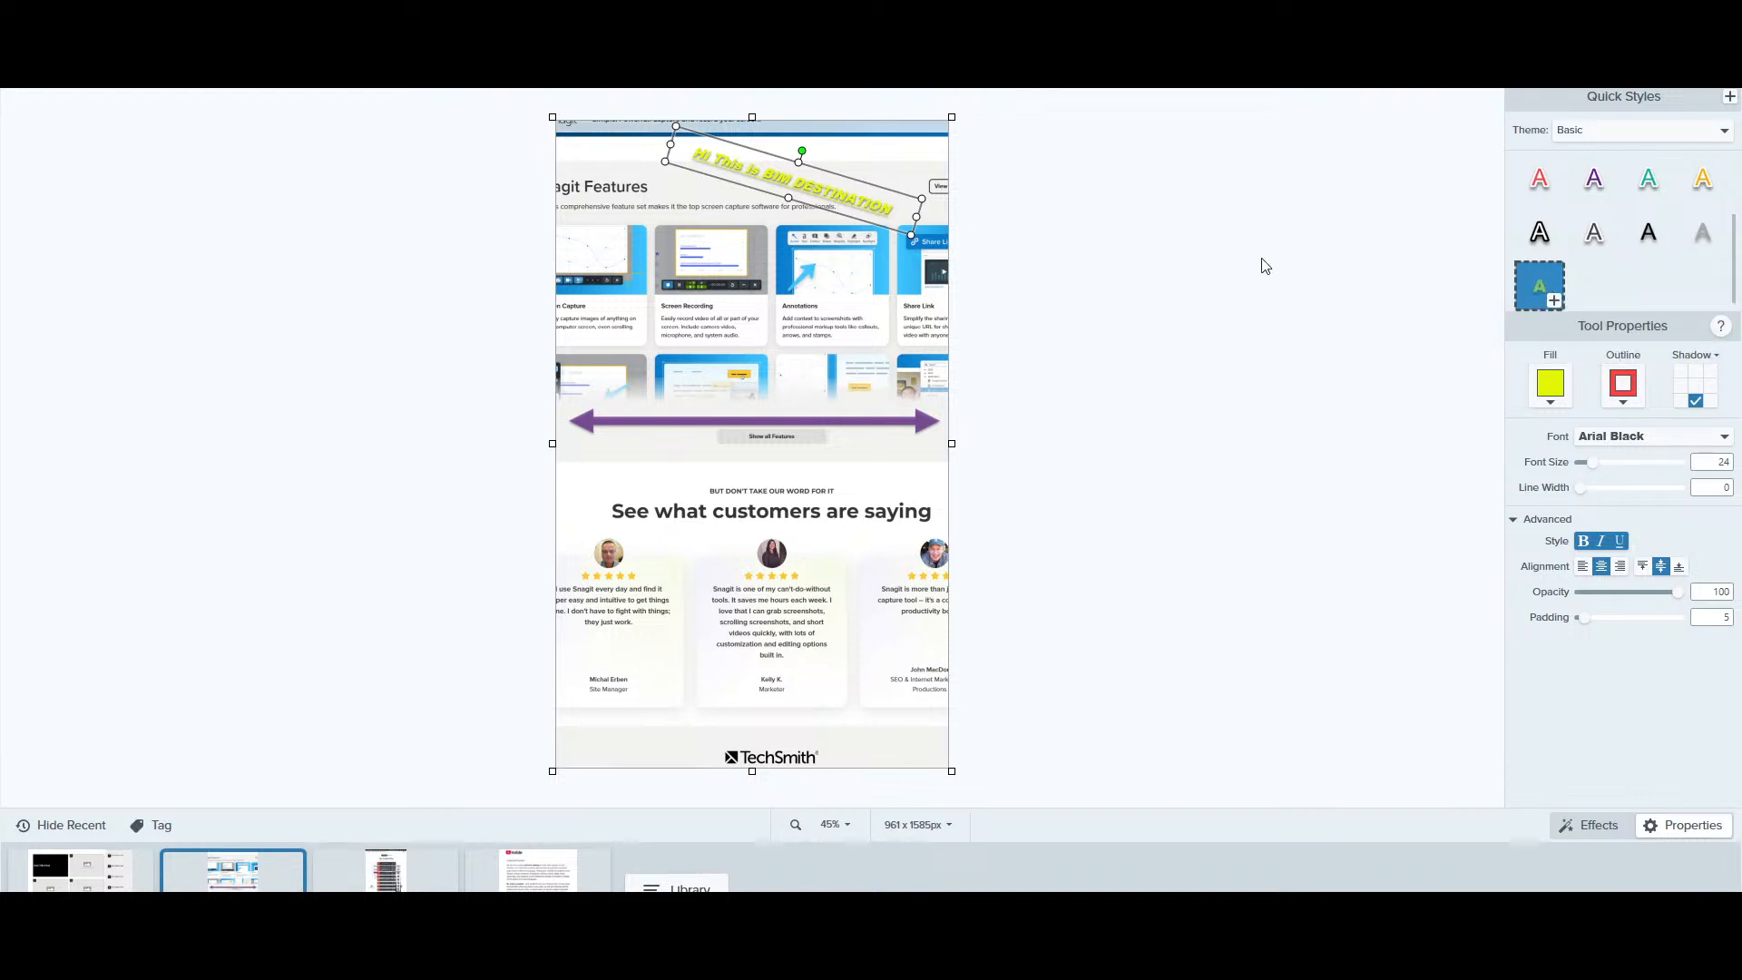
click(1555, 302)
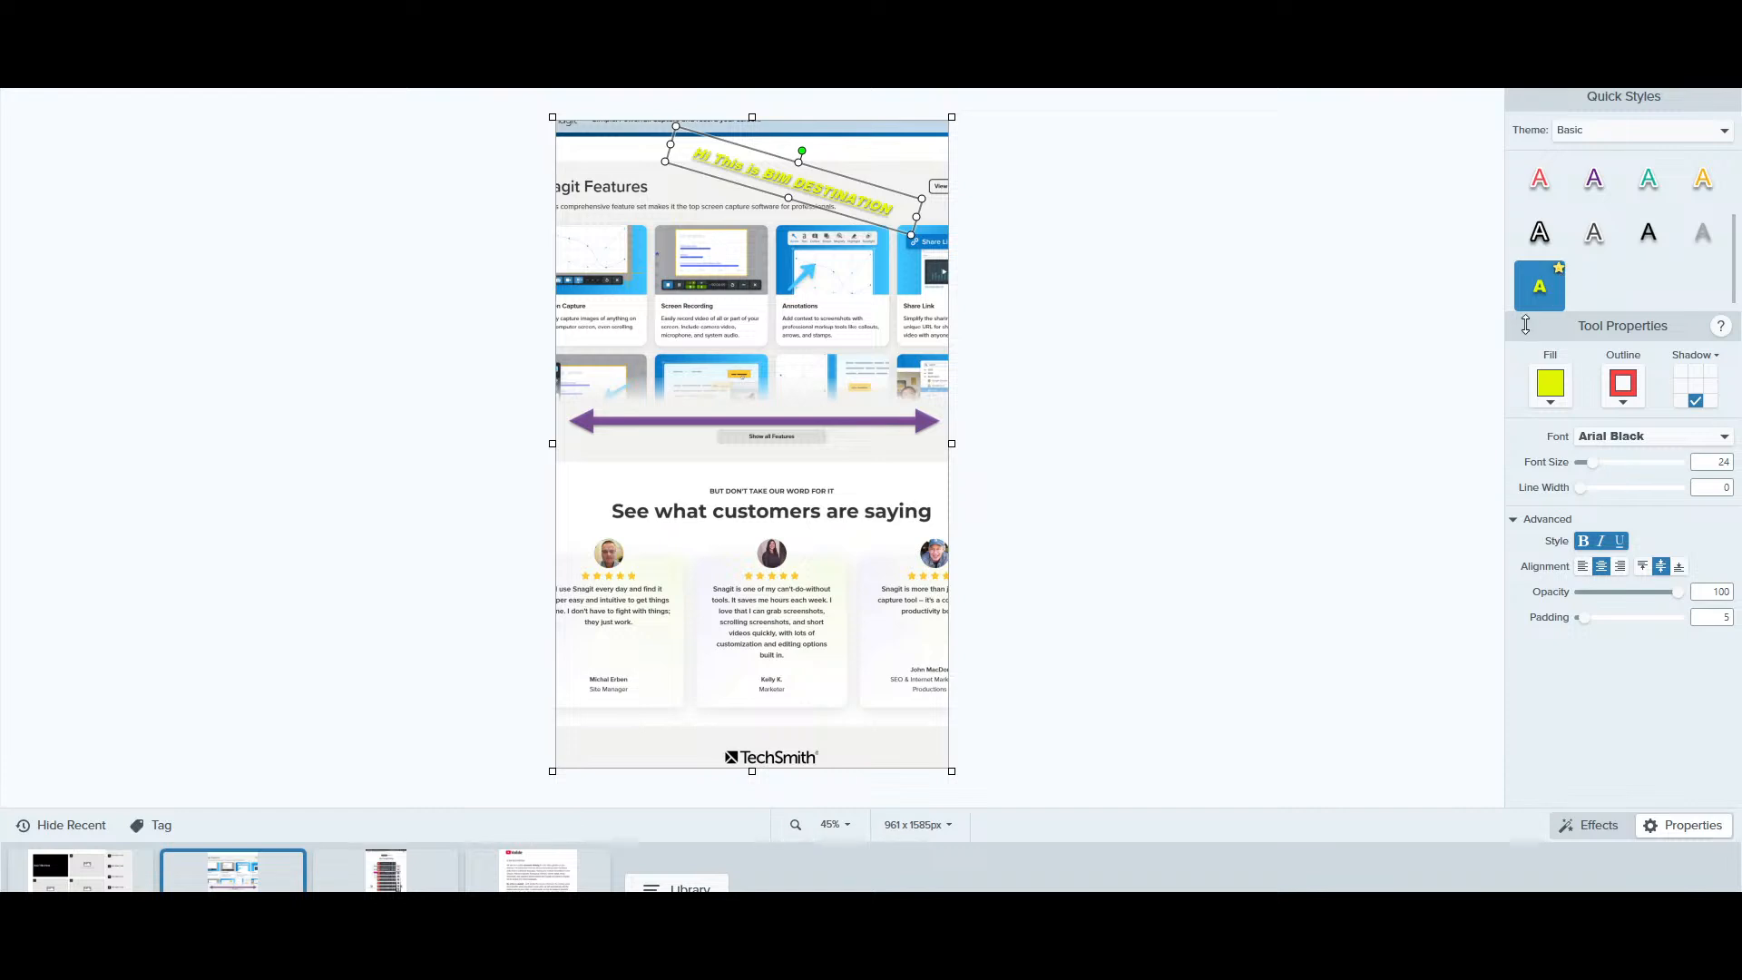
Place an empty text box in the favorite yellow text style over the purple arrow, and delete the tilted BIM DESTINATION text
click(698, 74)
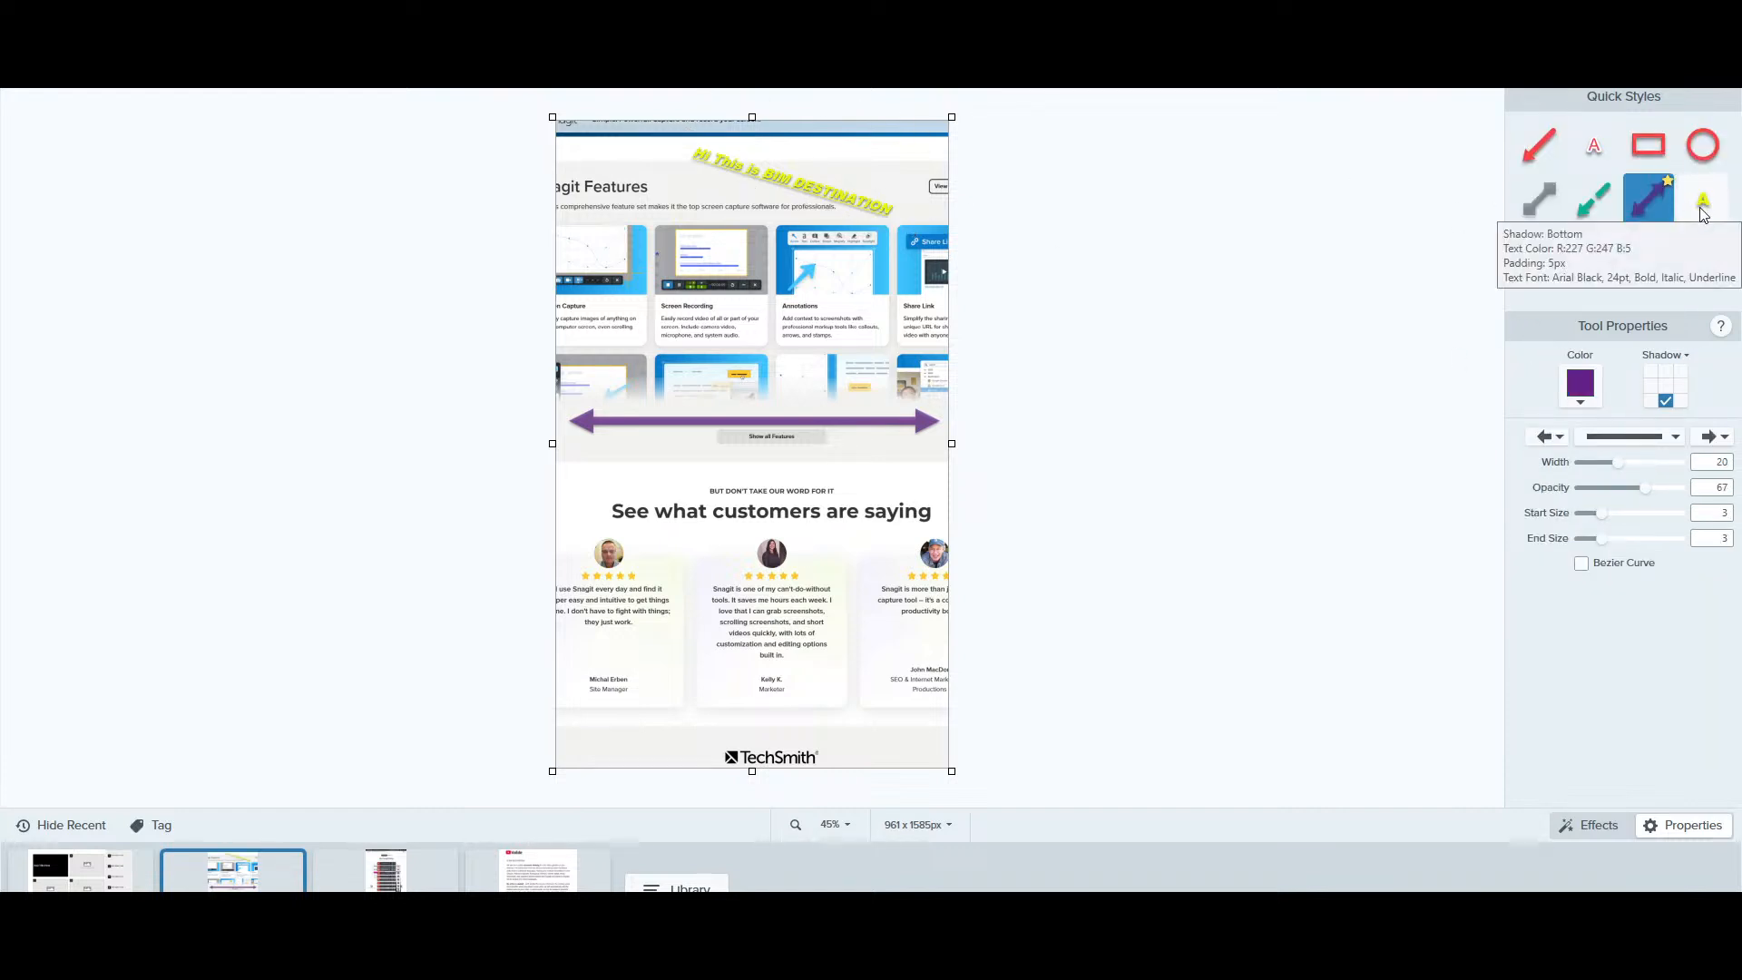
click(1703, 214)
drag(689, 377, 872, 439)
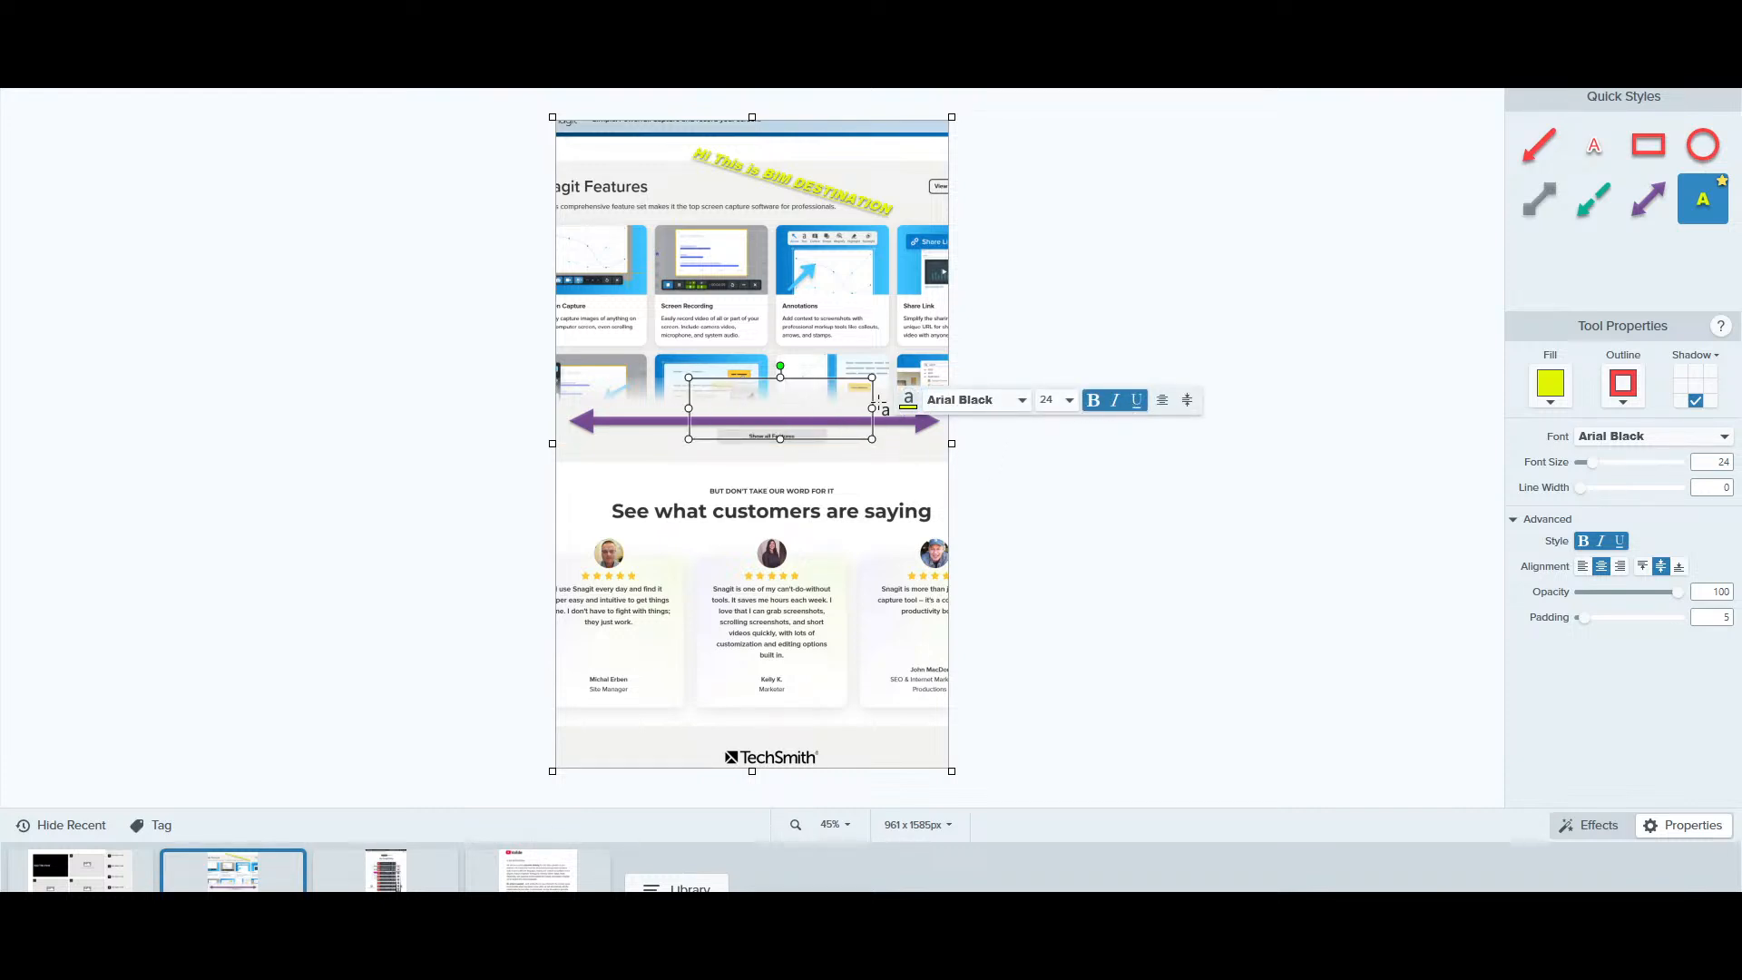
click(1080, 501)
click(851, 196)
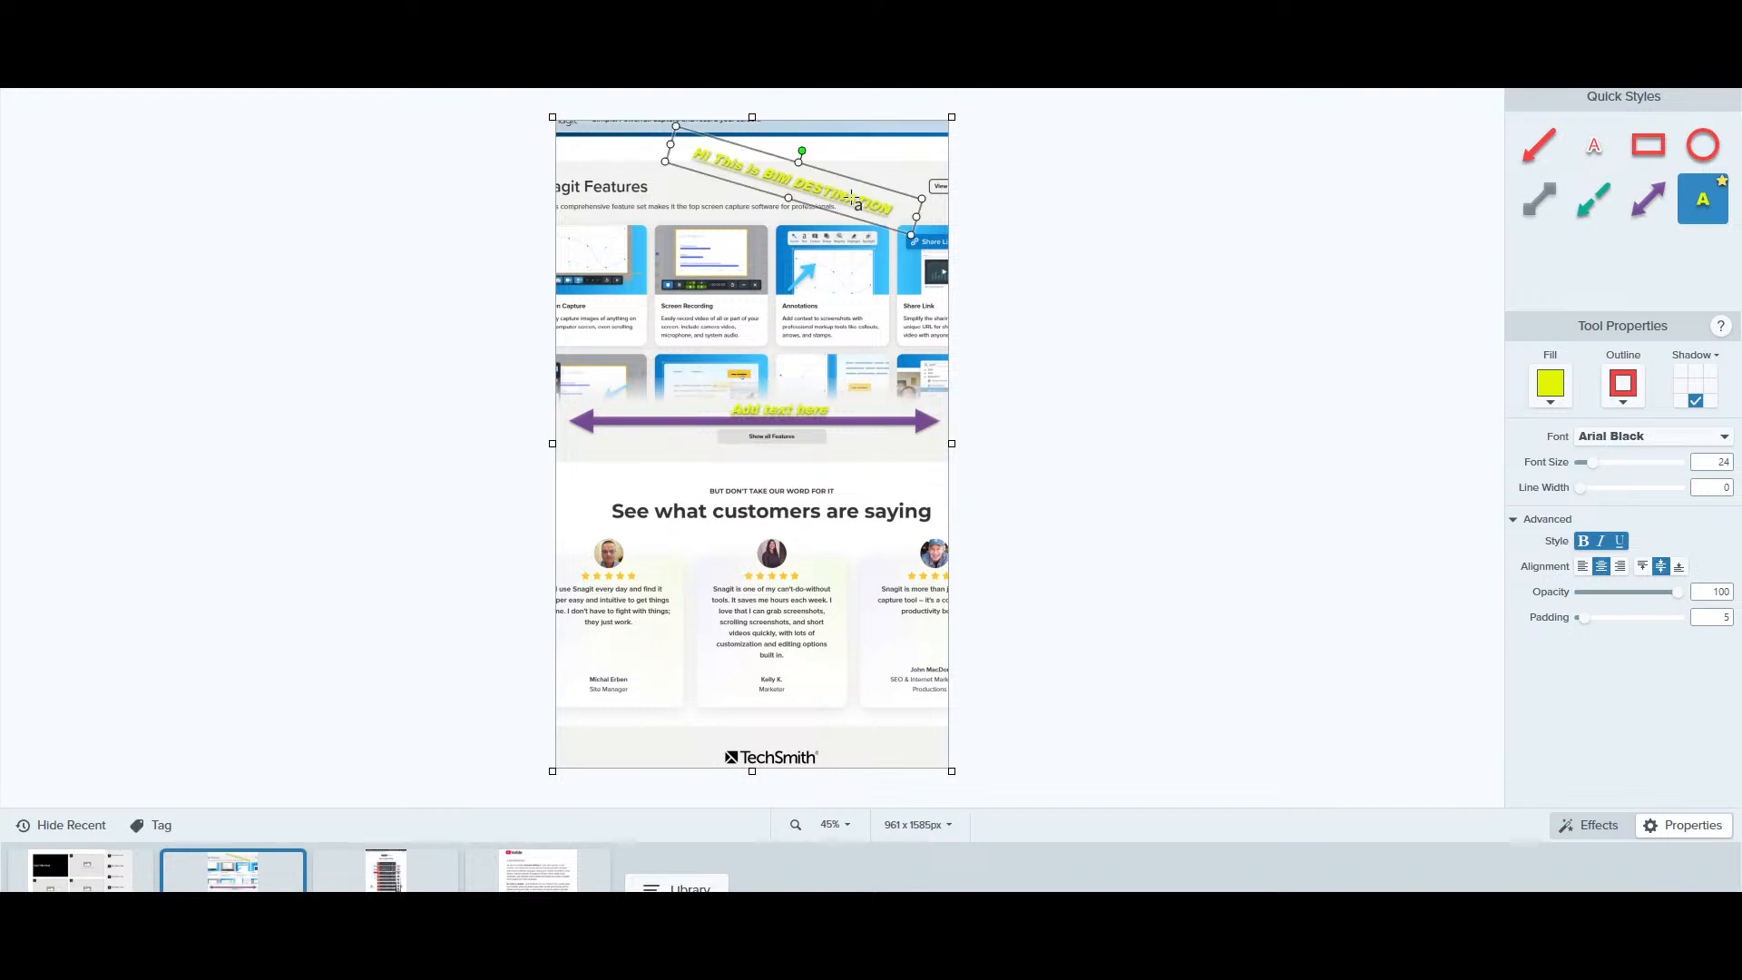
key(Delete)
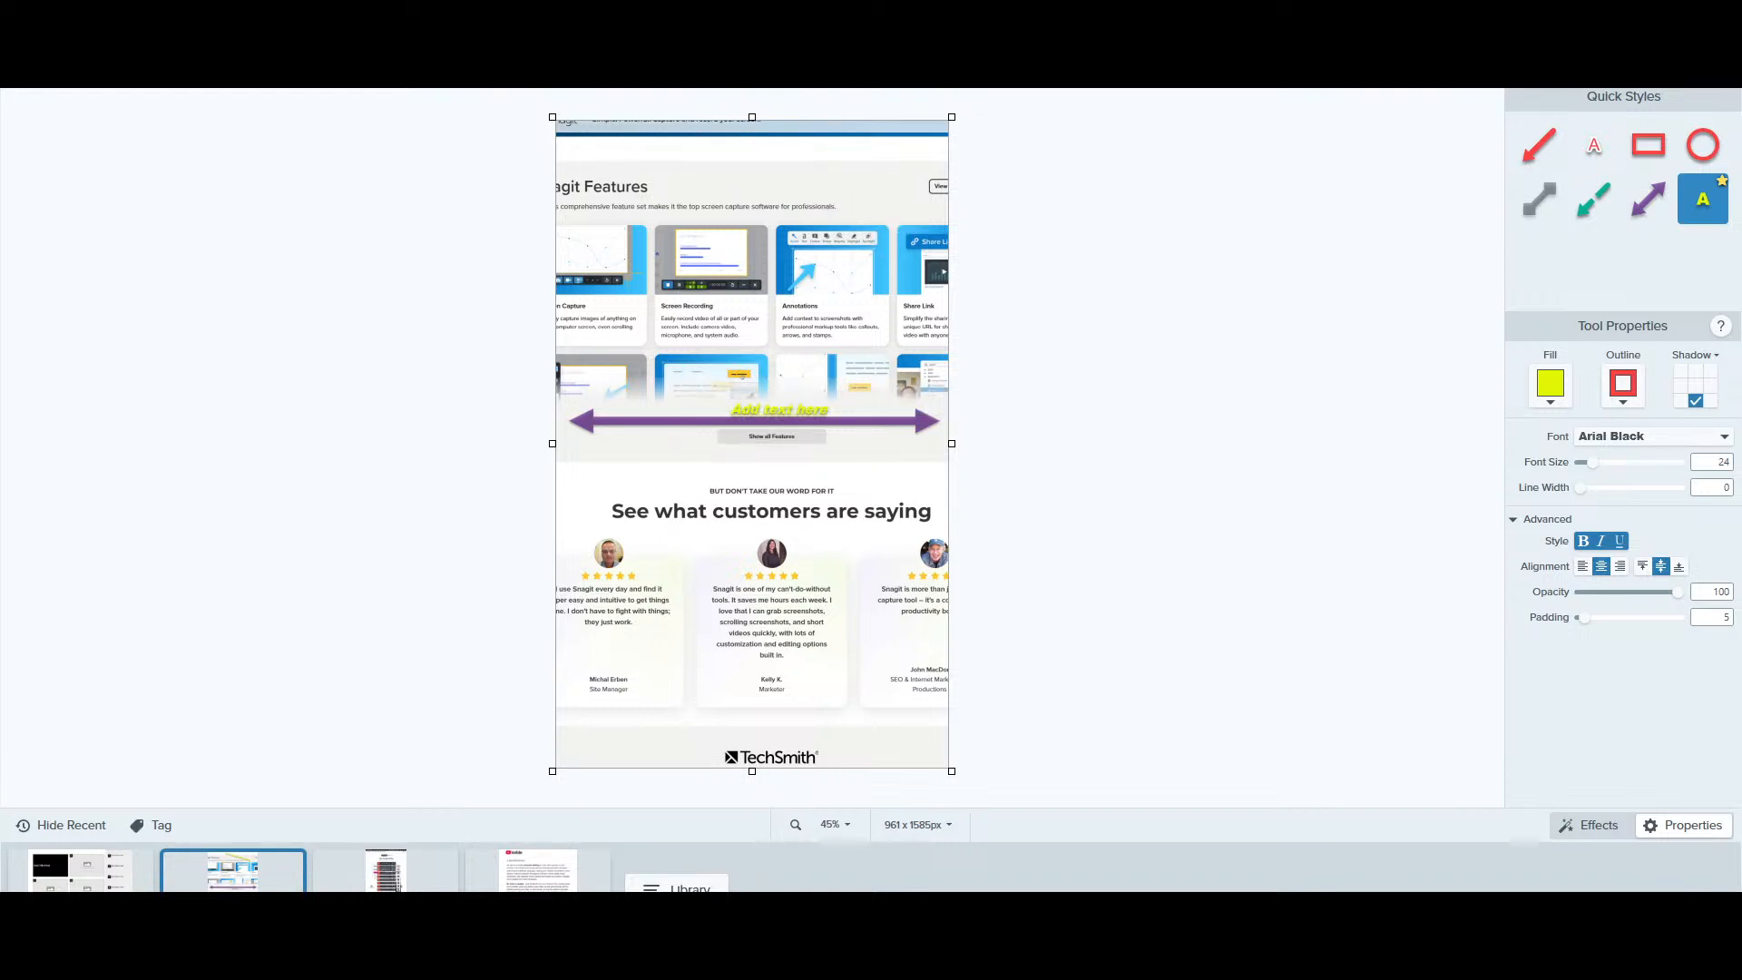
Draw a callout in the Industrial theme's orange folded-corner note style over the Annotations thumbnail
click(762, 59)
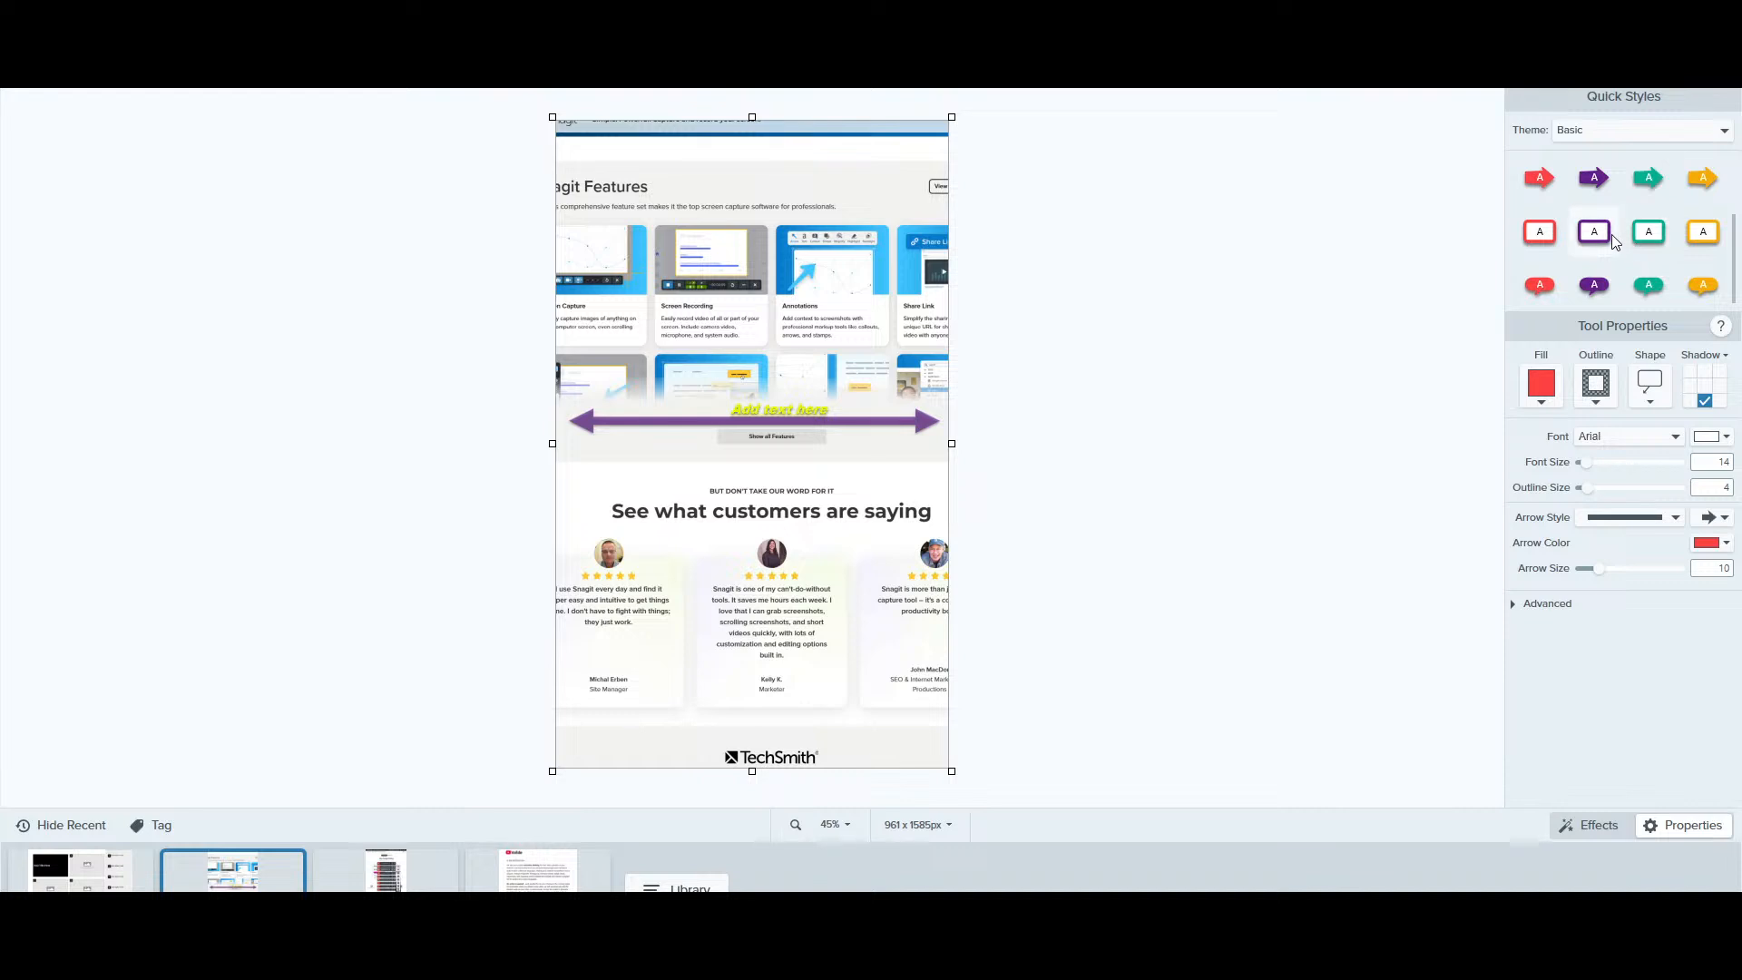
scroll(1598, 270, up, 2)
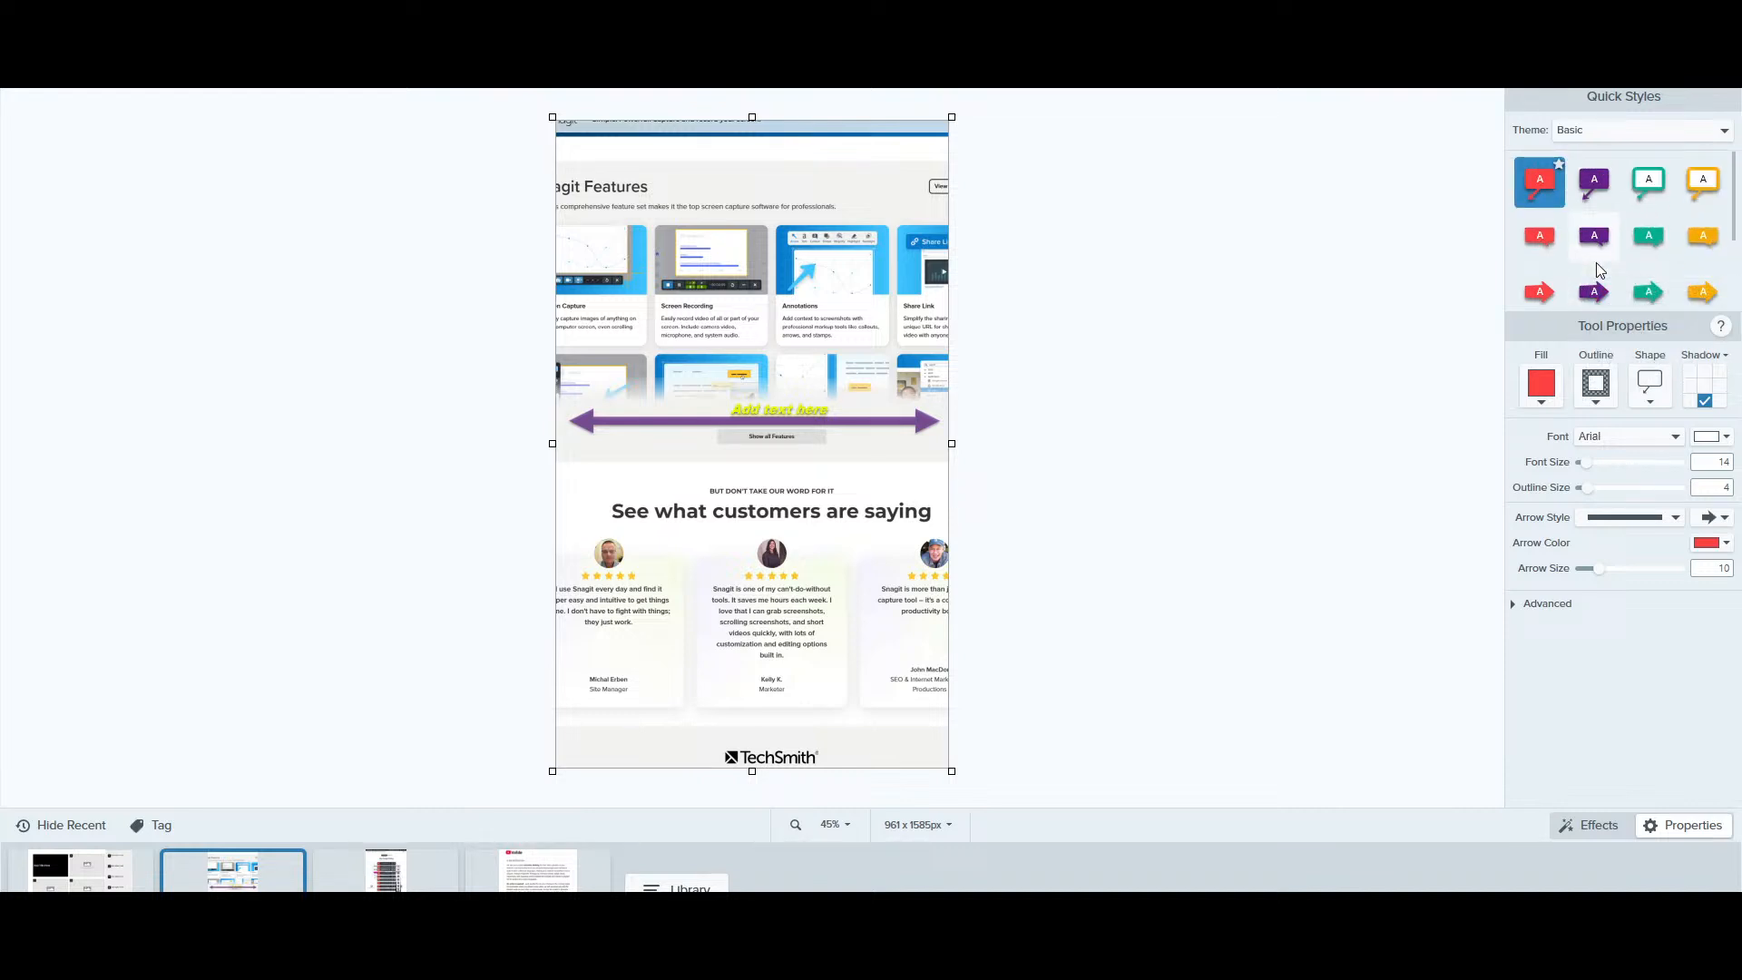
click(1649, 131)
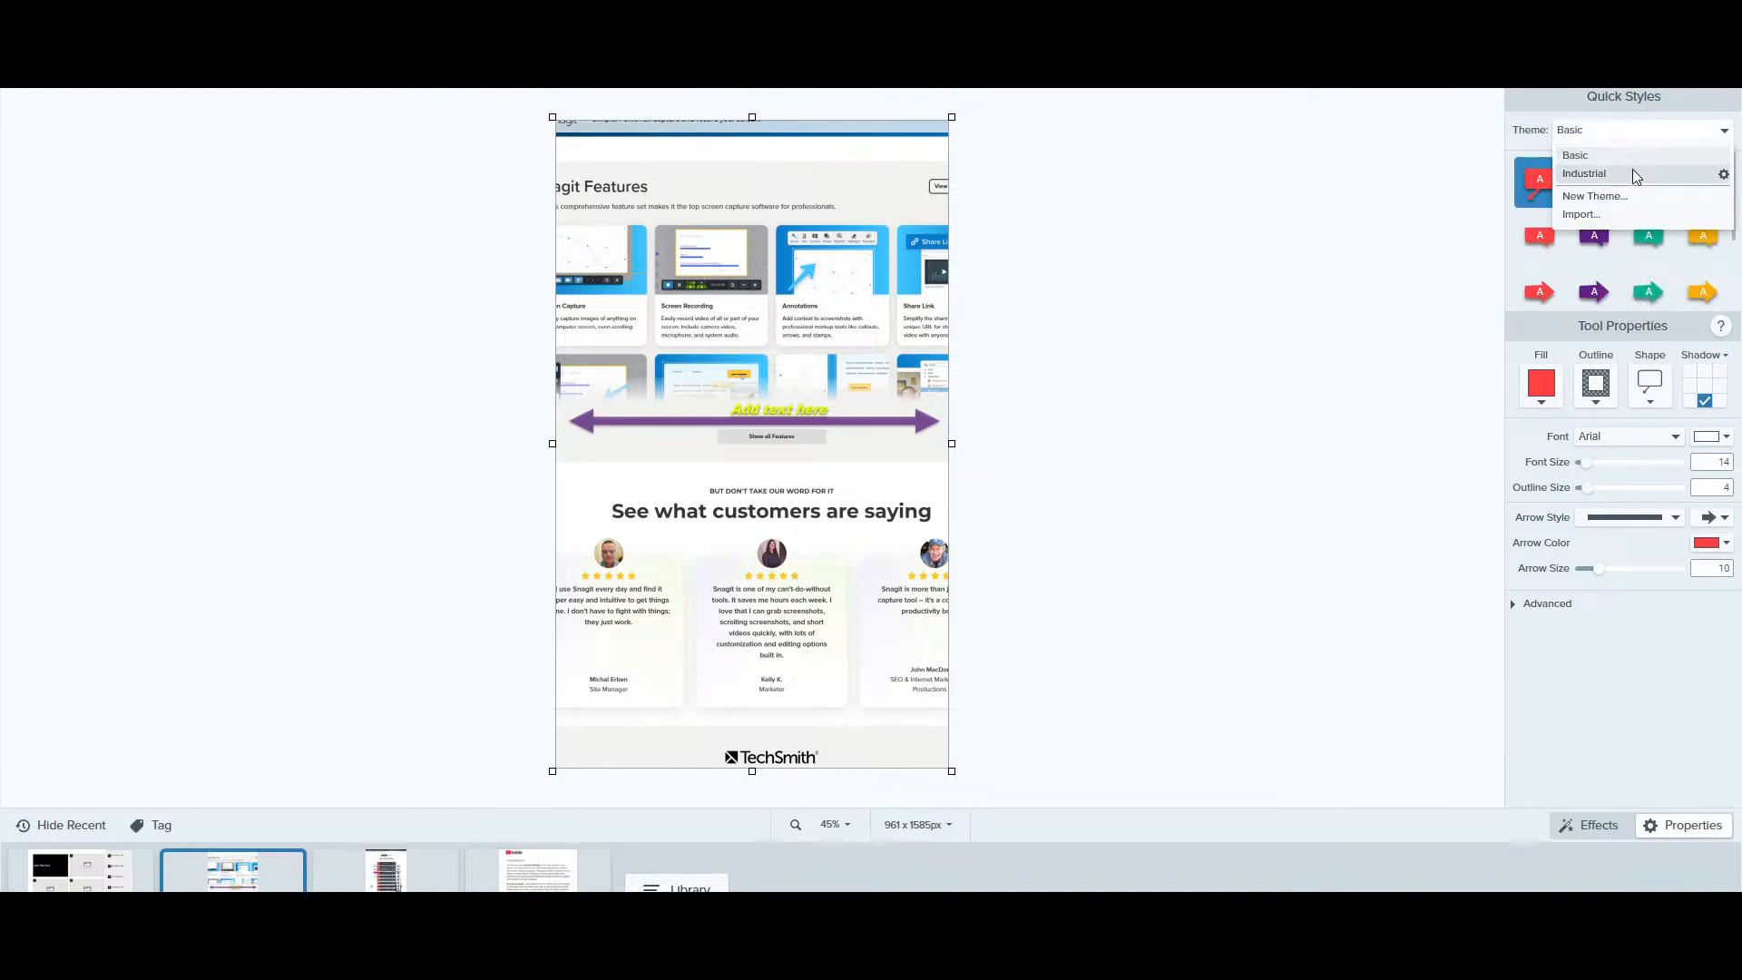
click(1631, 169)
scroll(1644, 268, down, 2)
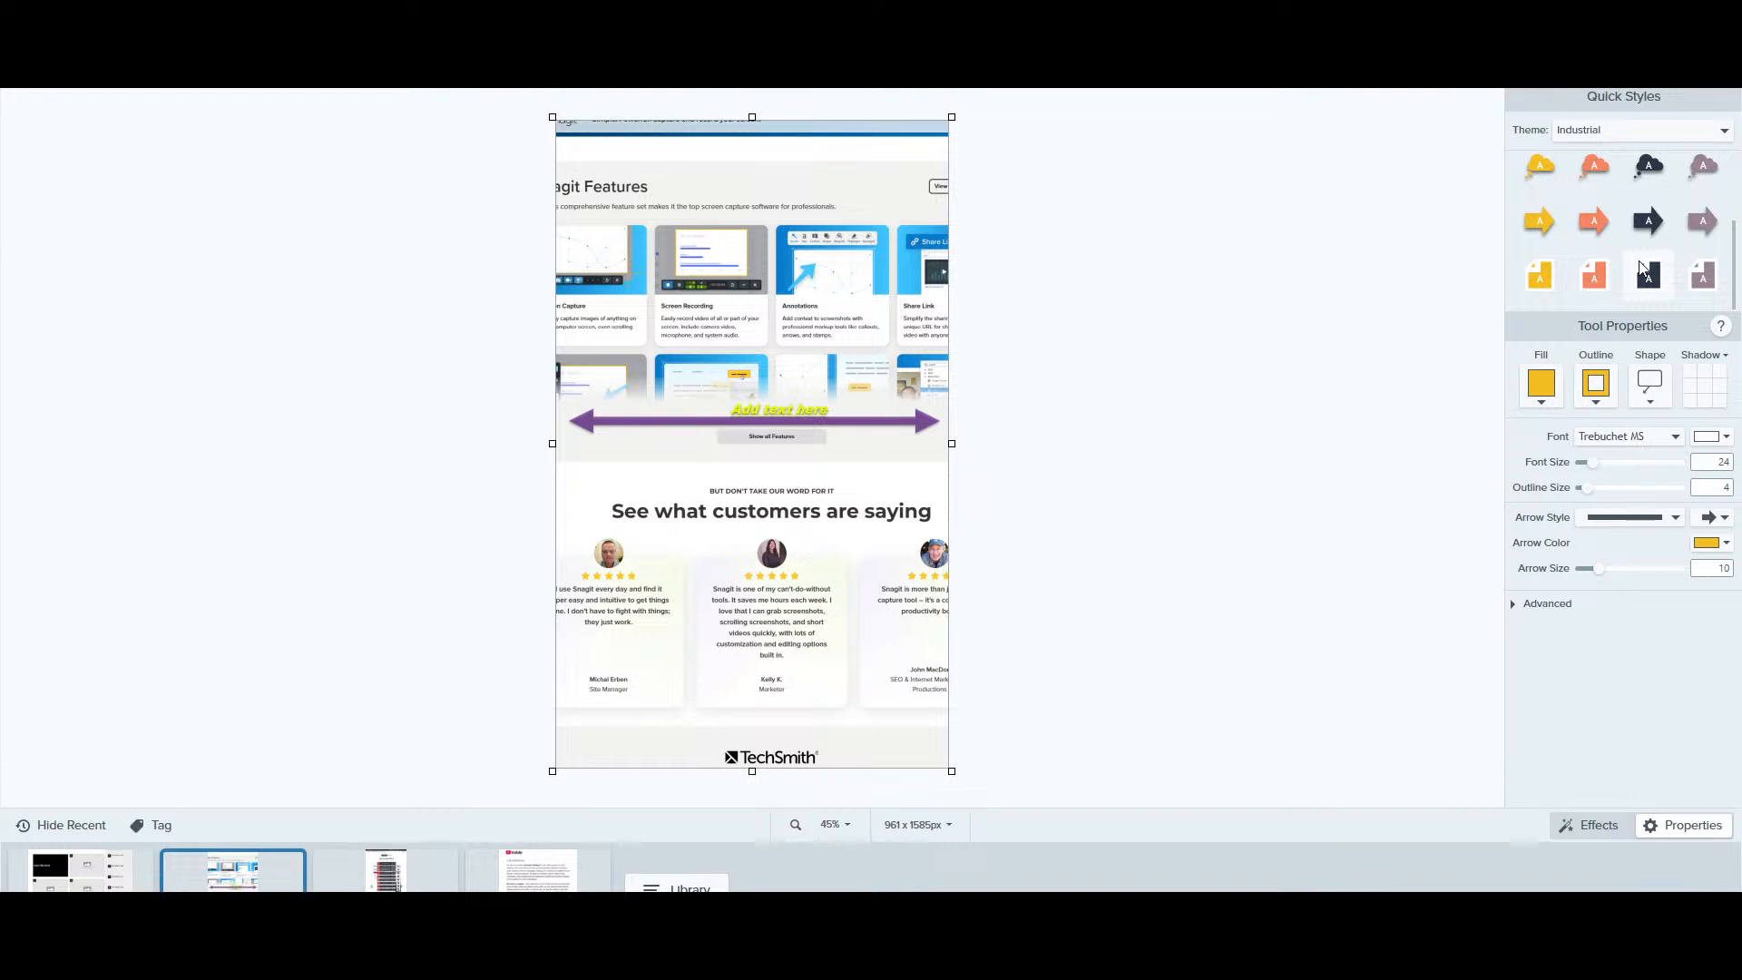
click(1593, 275)
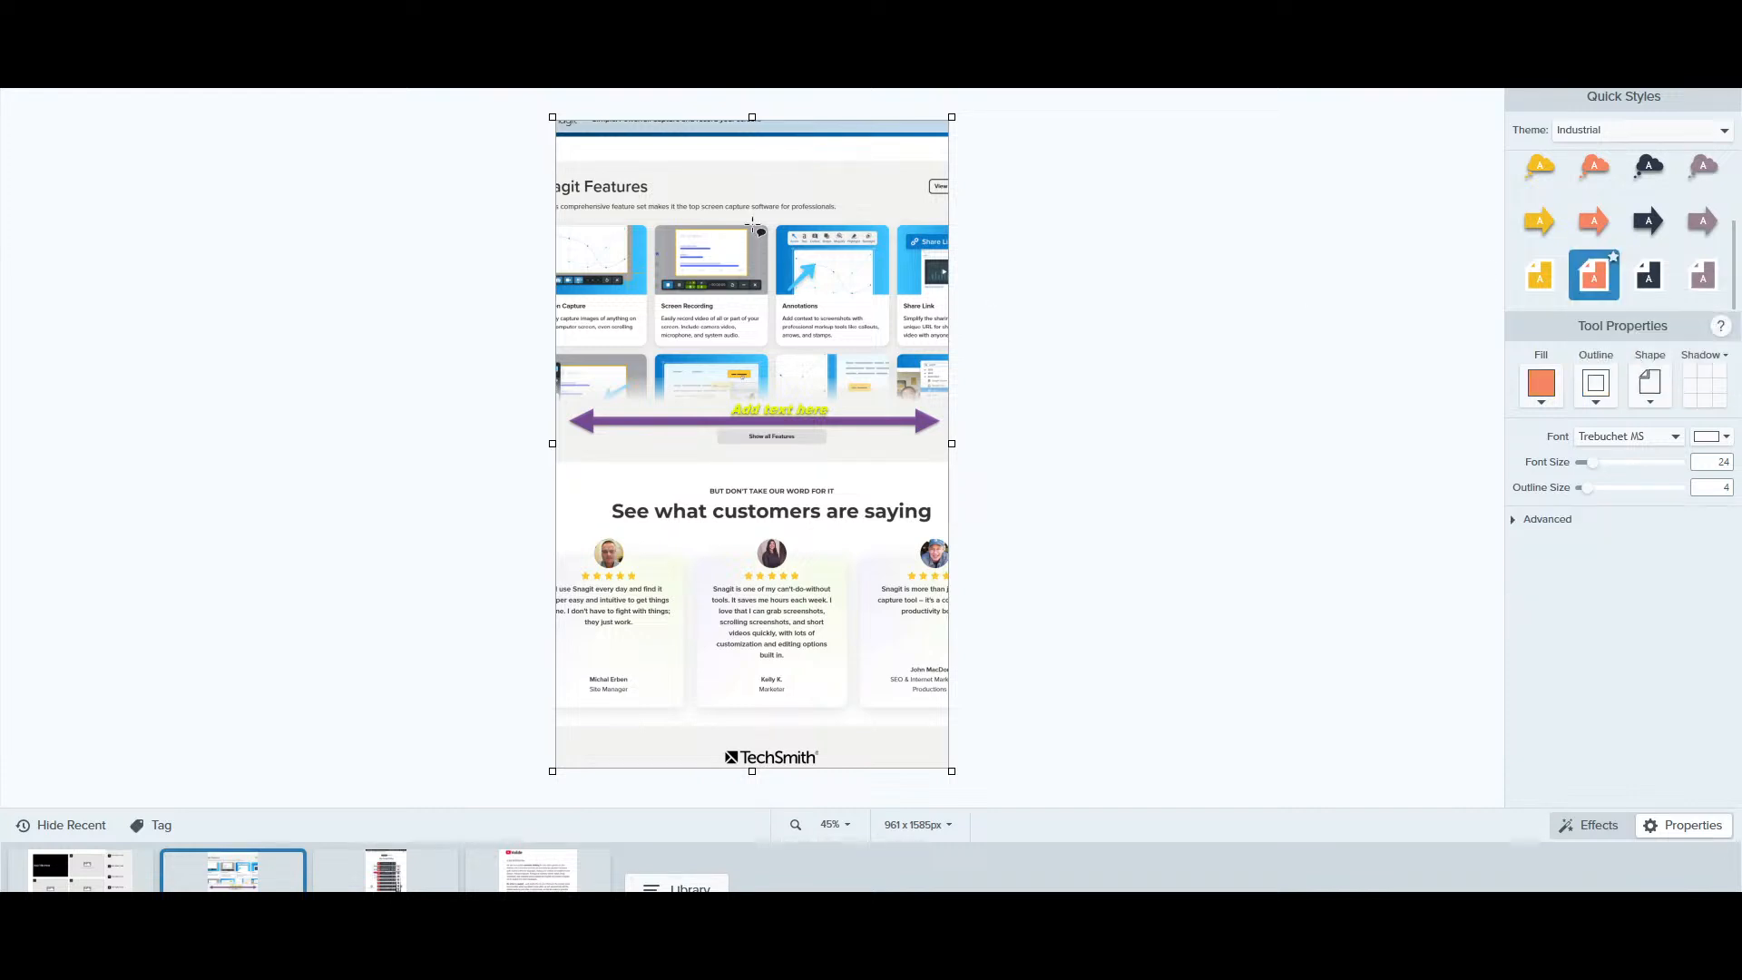
drag(790, 167, 891, 262)
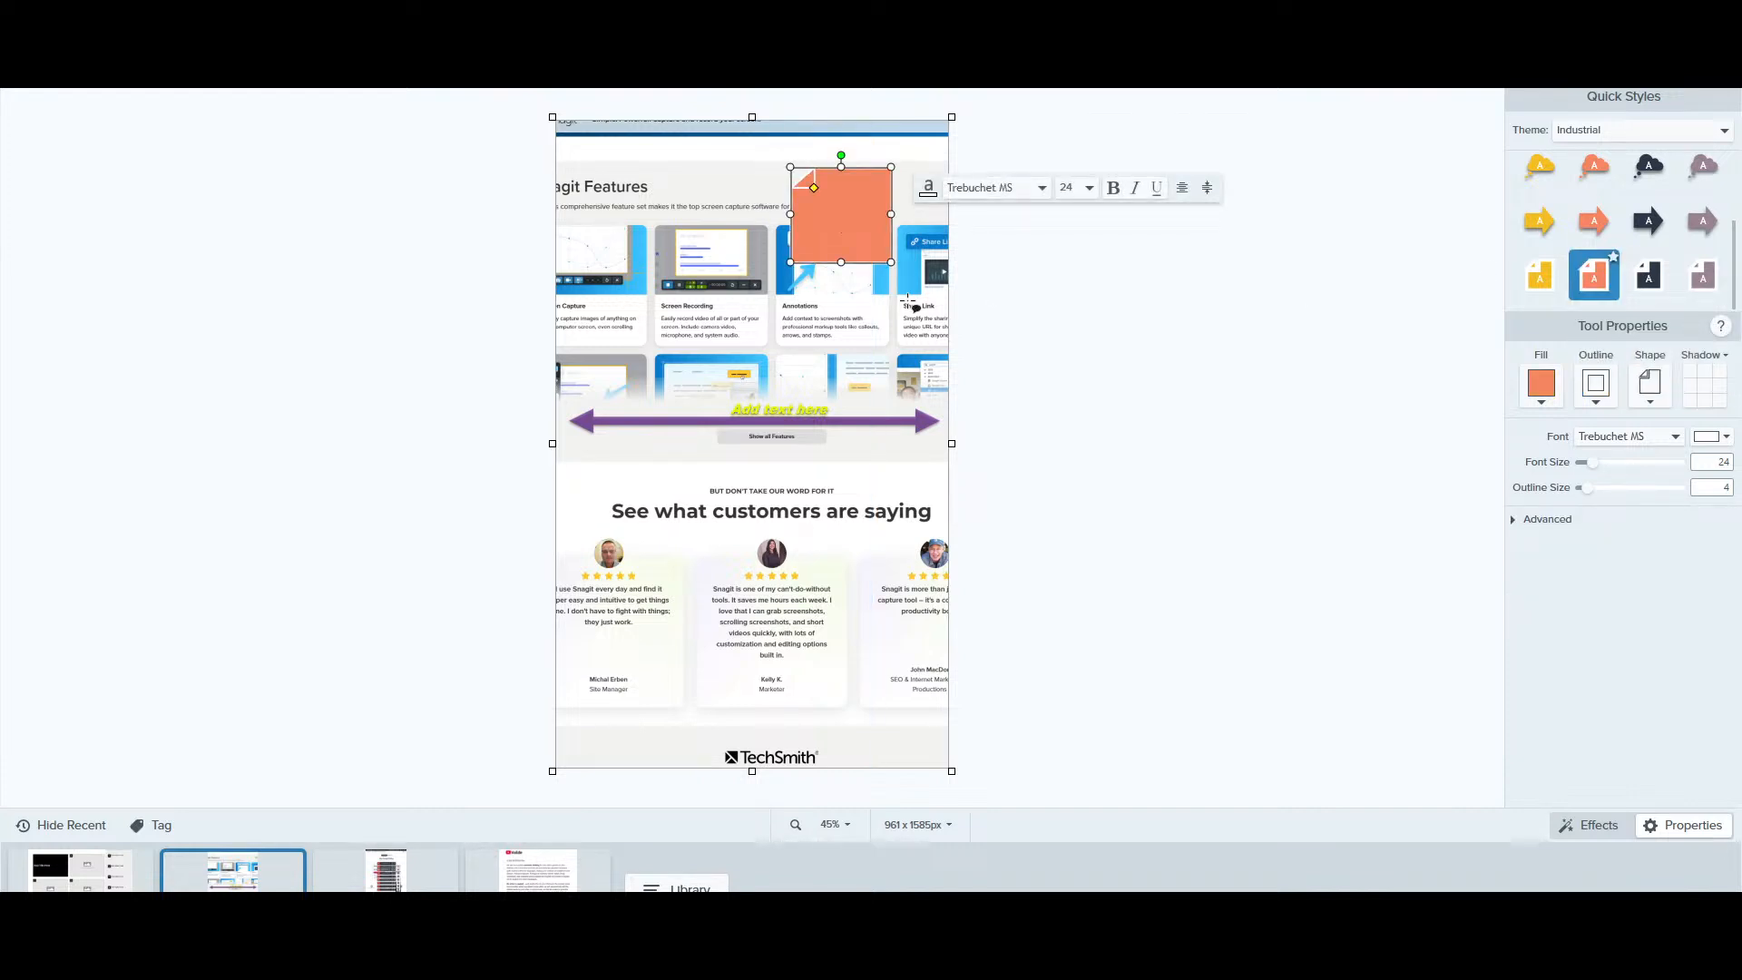
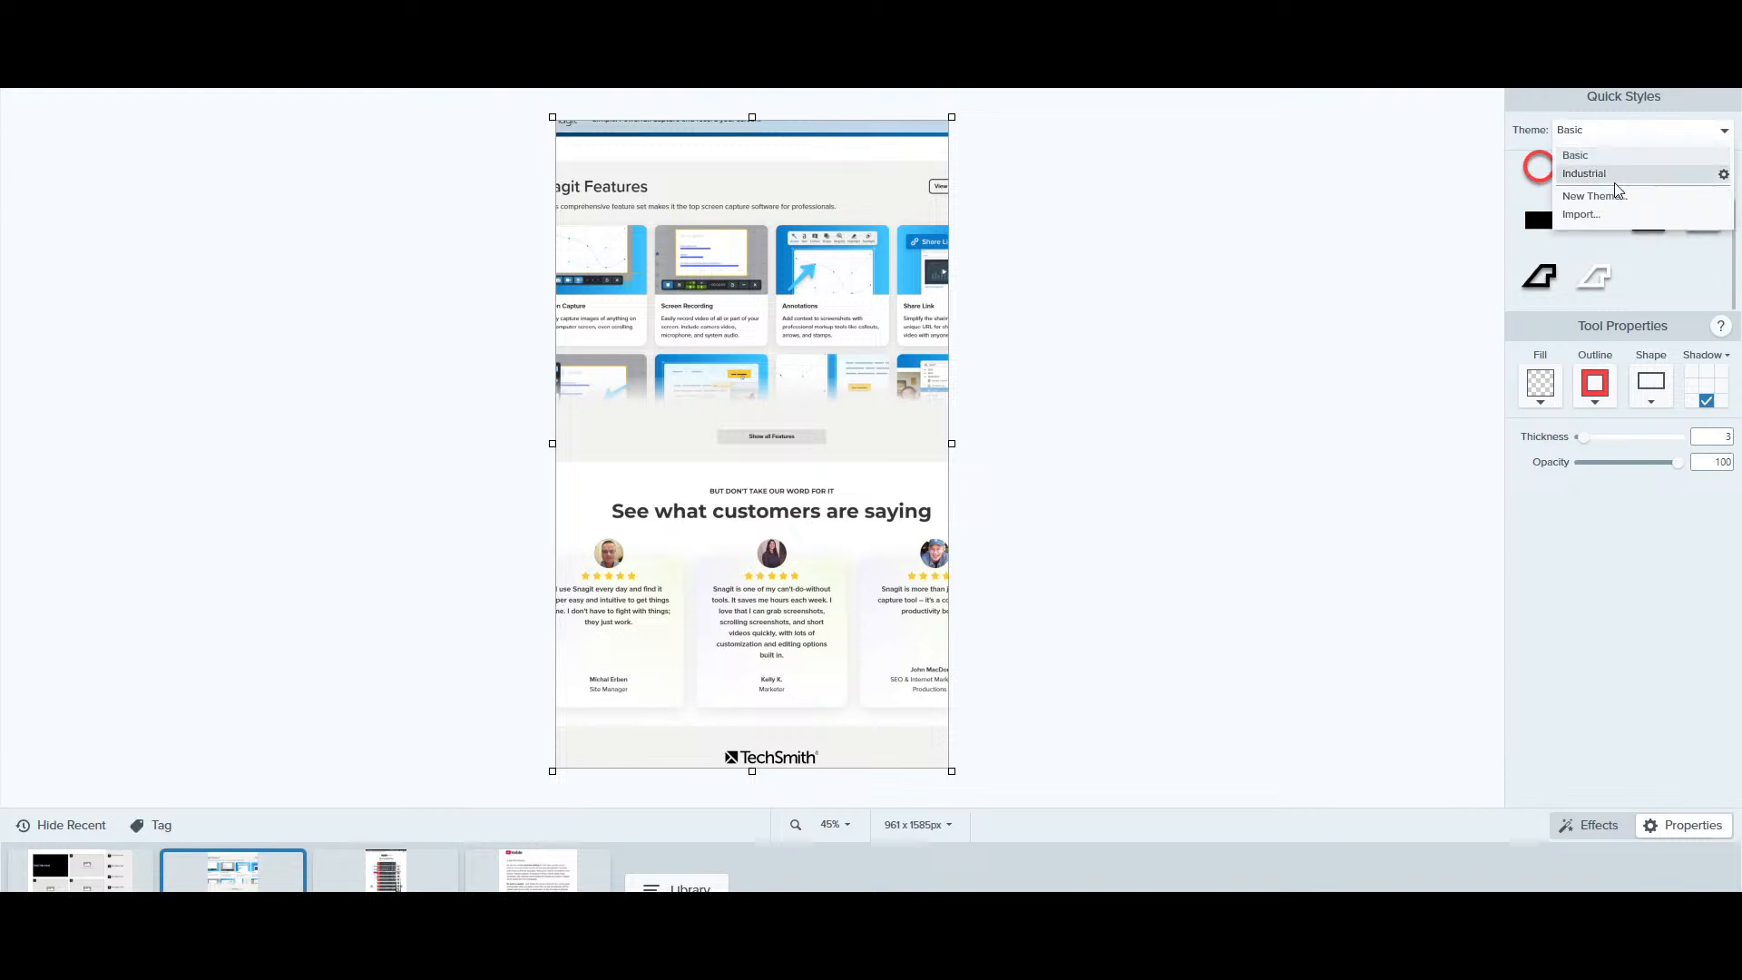
Draw a yellow Industrial-theme rectangle over the Screen Recording and Annotations thumbnails and look through its fill, outline and shape options
click(1614, 175)
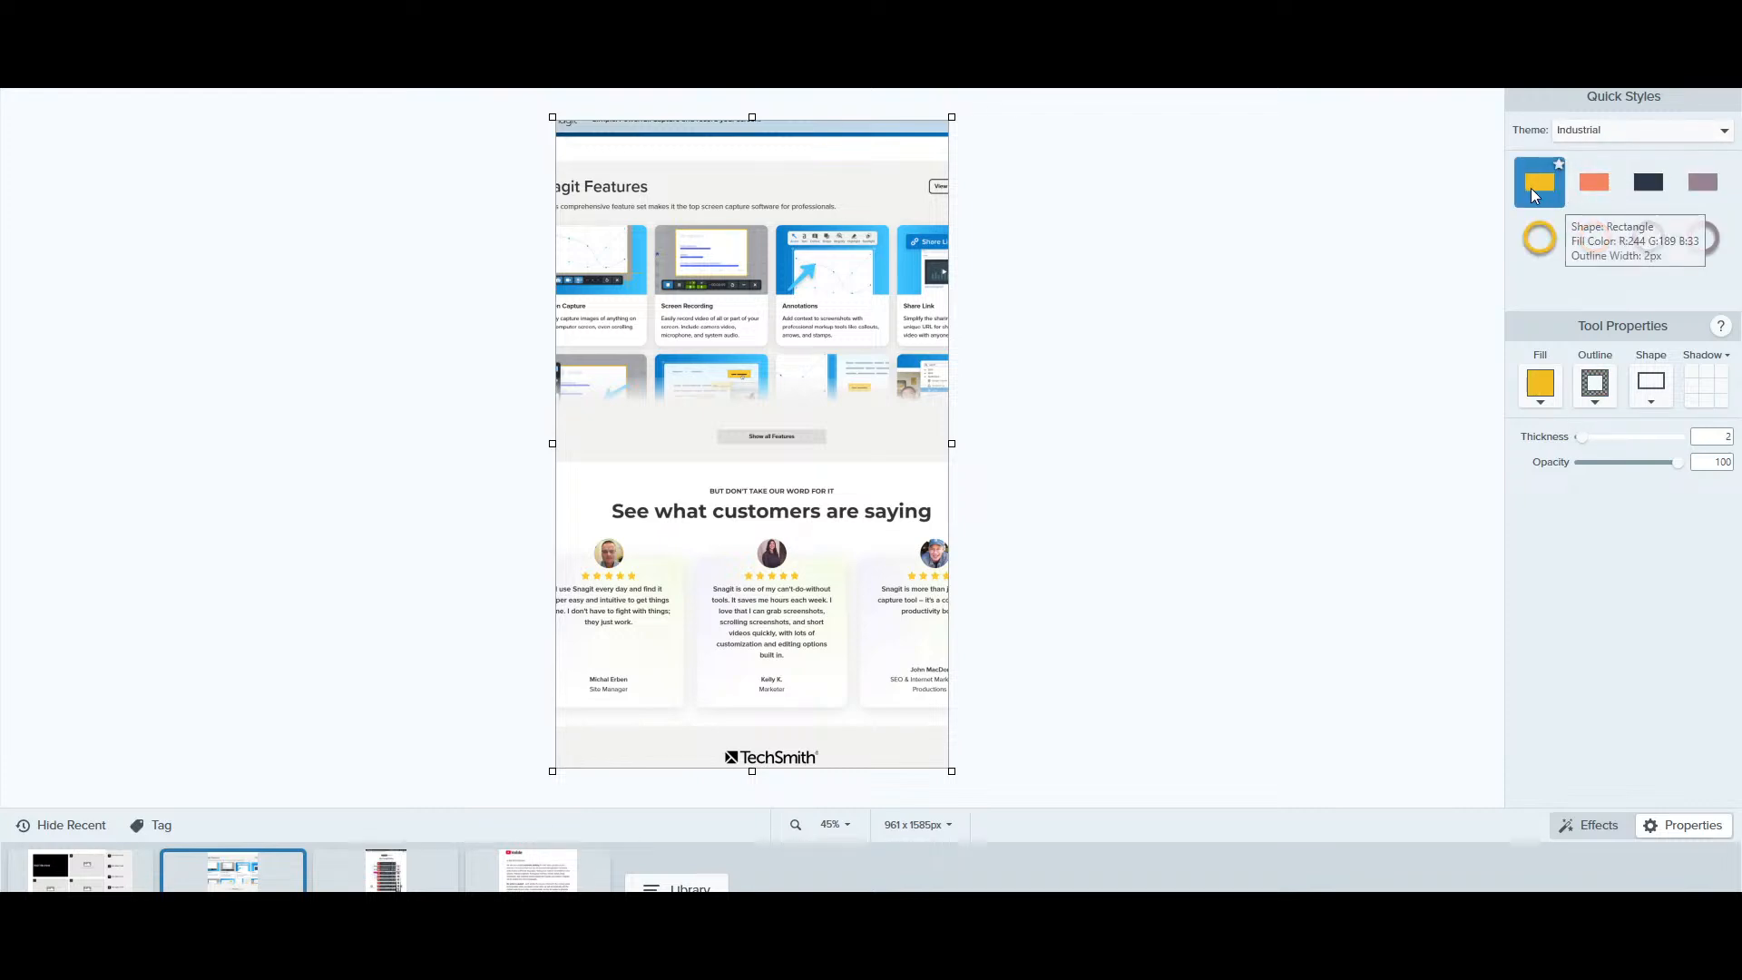
drag(647, 176, 899, 290)
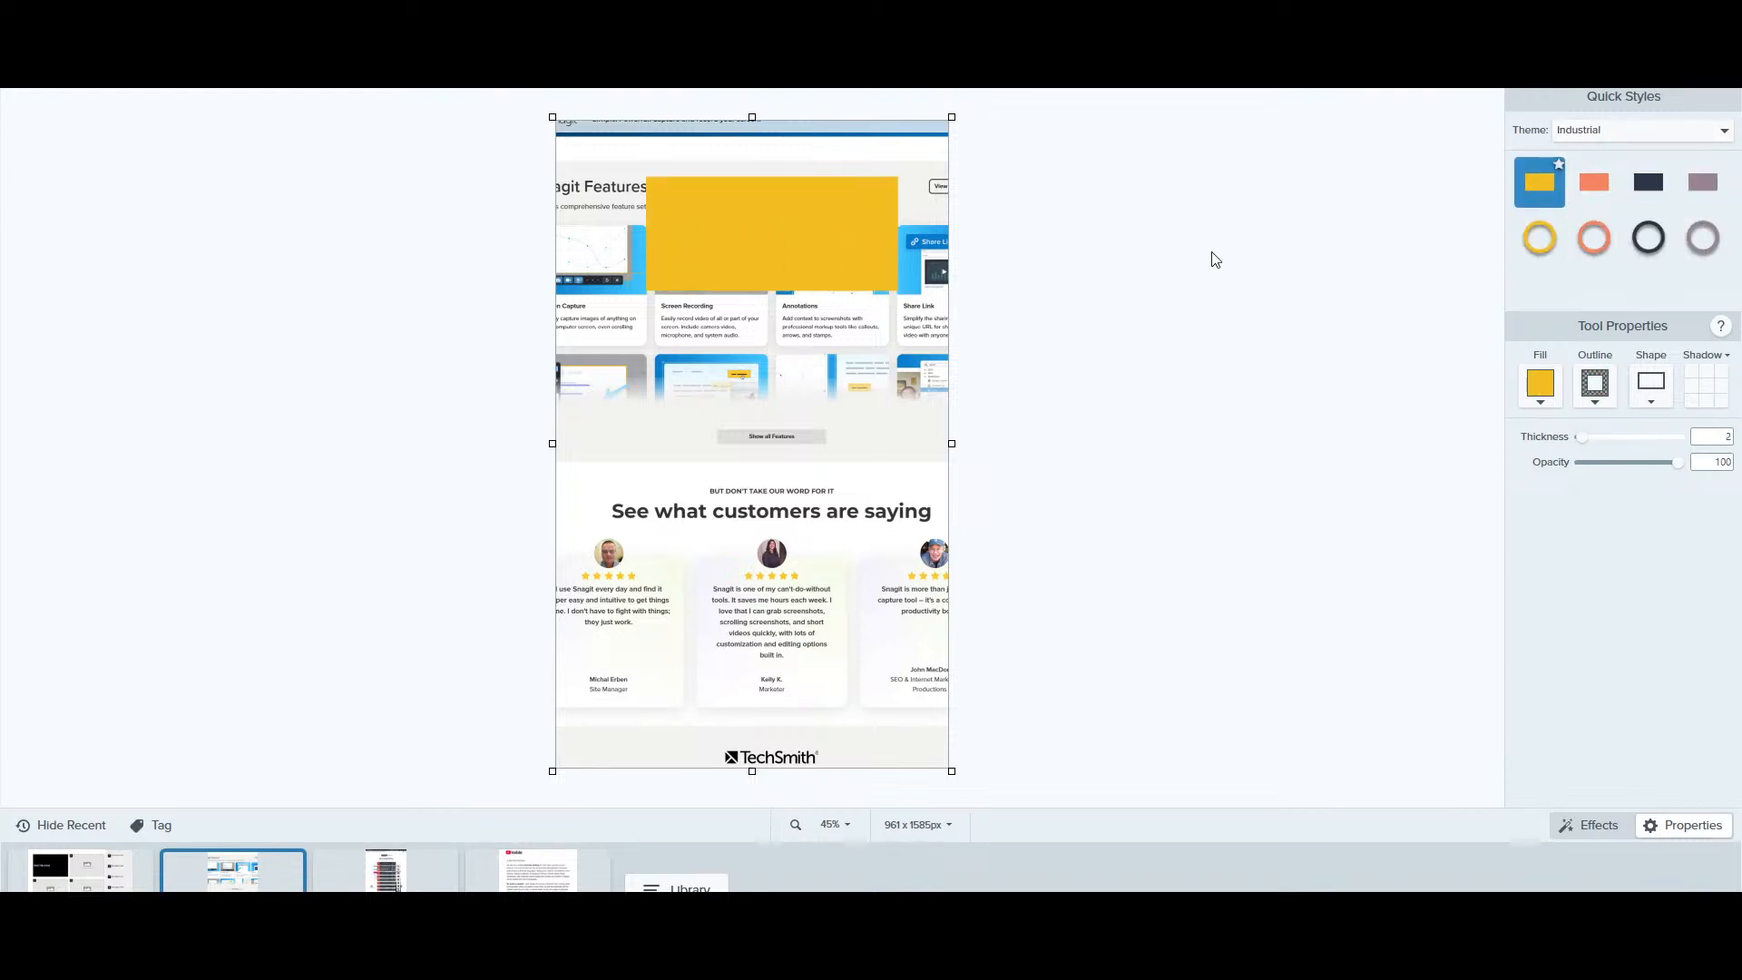
click(1540, 401)
click(1594, 401)
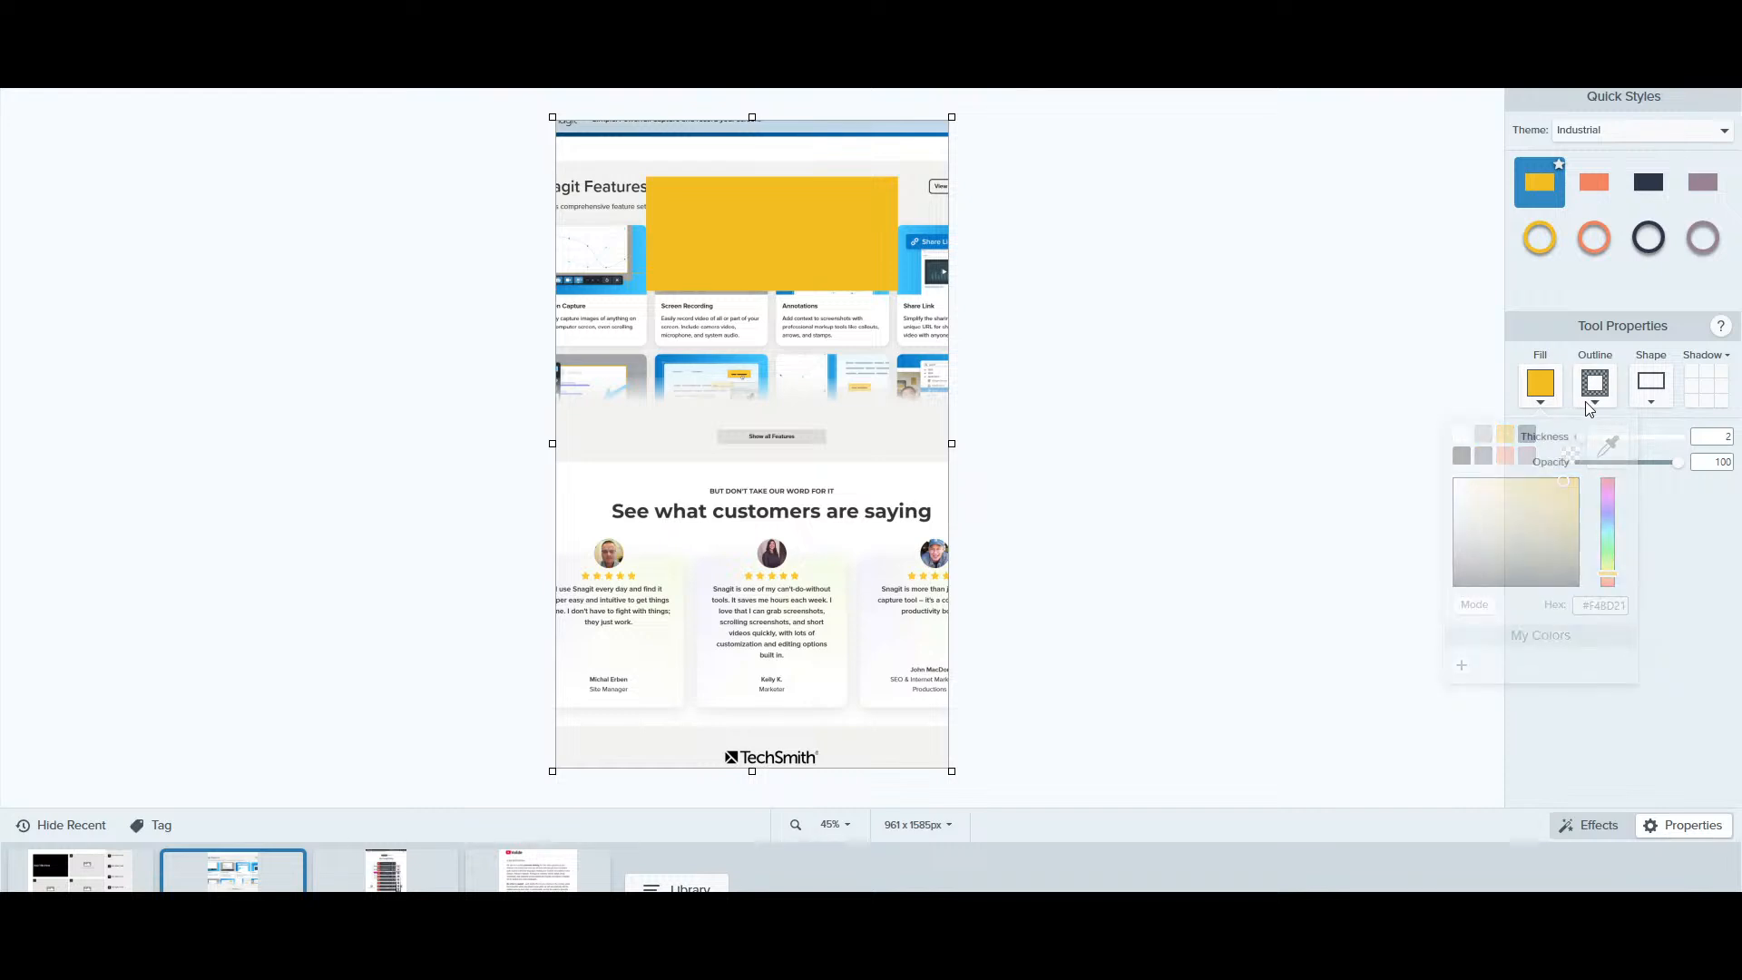
click(1650, 405)
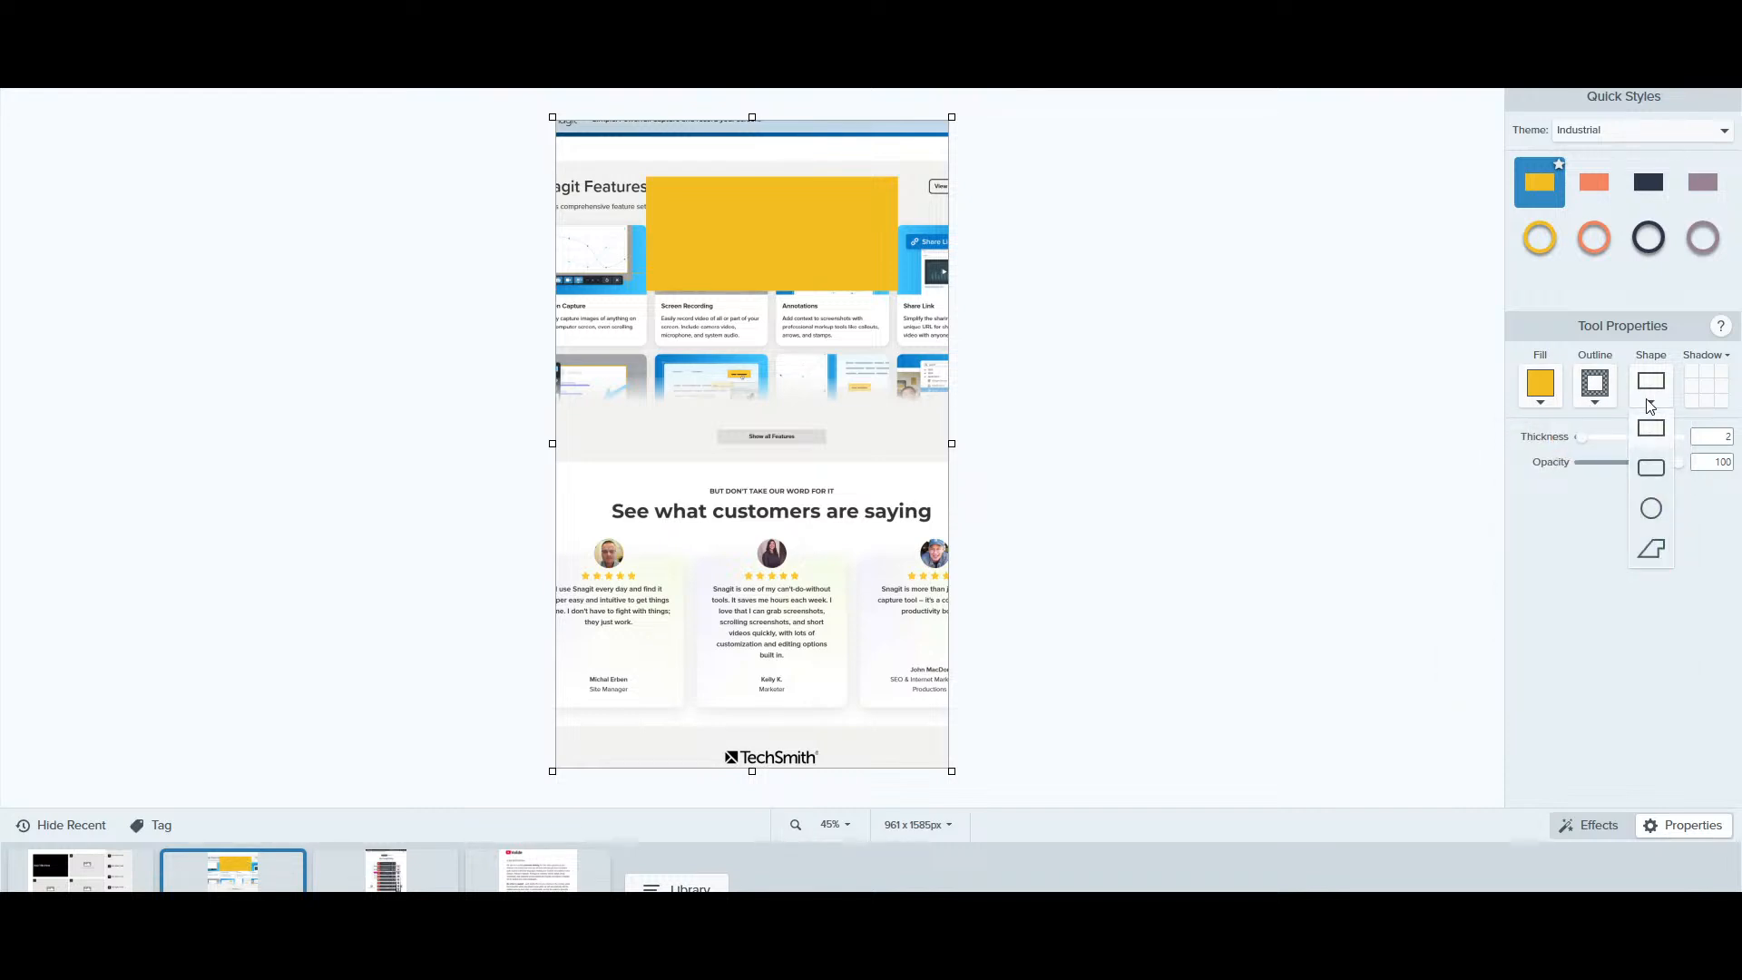
click(1589, 440)
Set the yellow rectangle's thickness to 36 and opacity to 18, and delete the rectangle
click(848, 245)
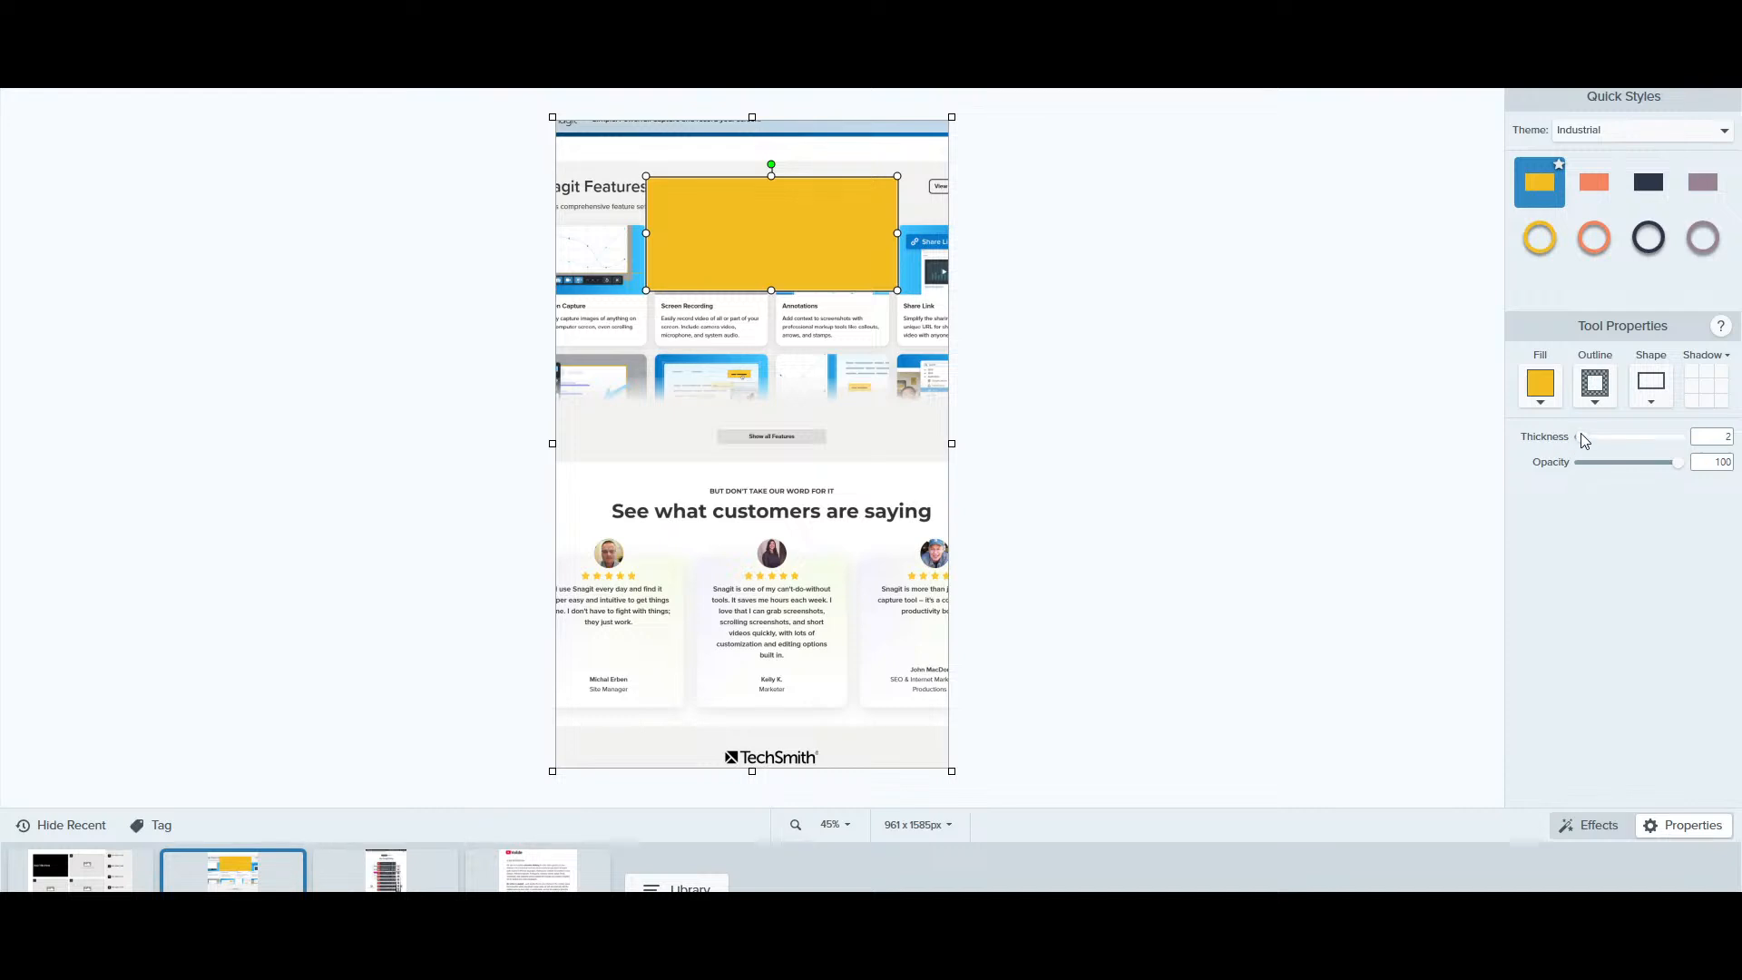
mouse_move(1582, 436)
mouse_down()
mouse_move(1649, 438)
mouse_move(1602, 463)
mouse_up()
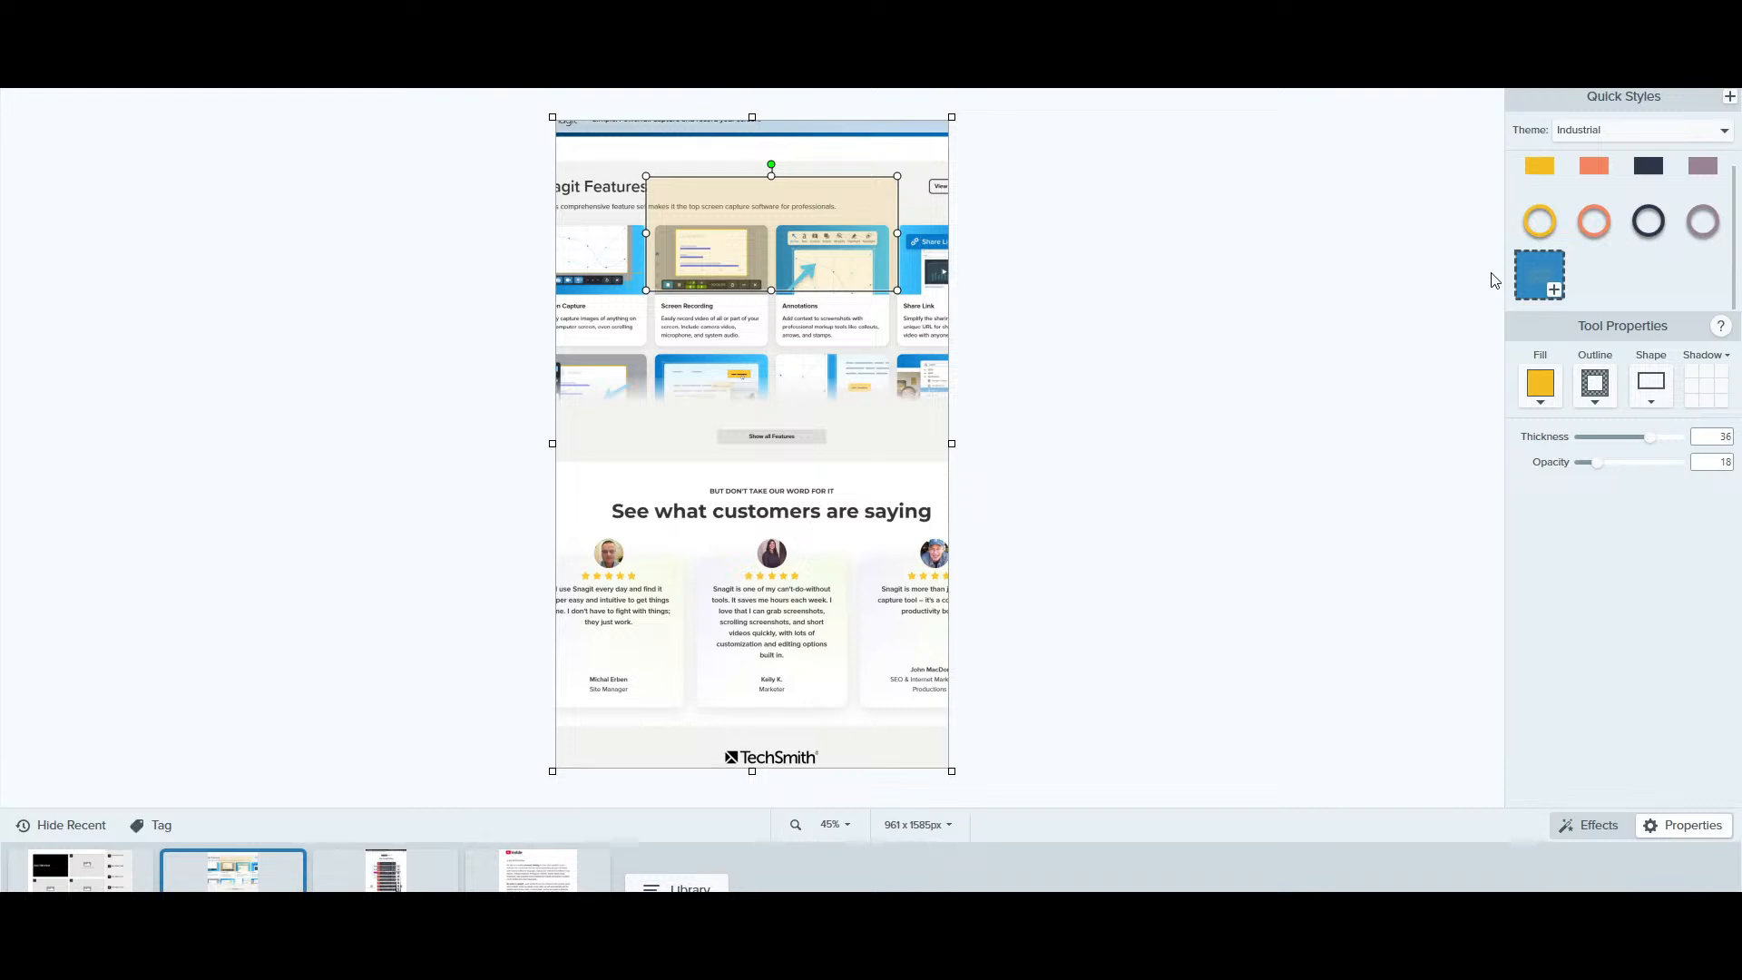
key(Delete)
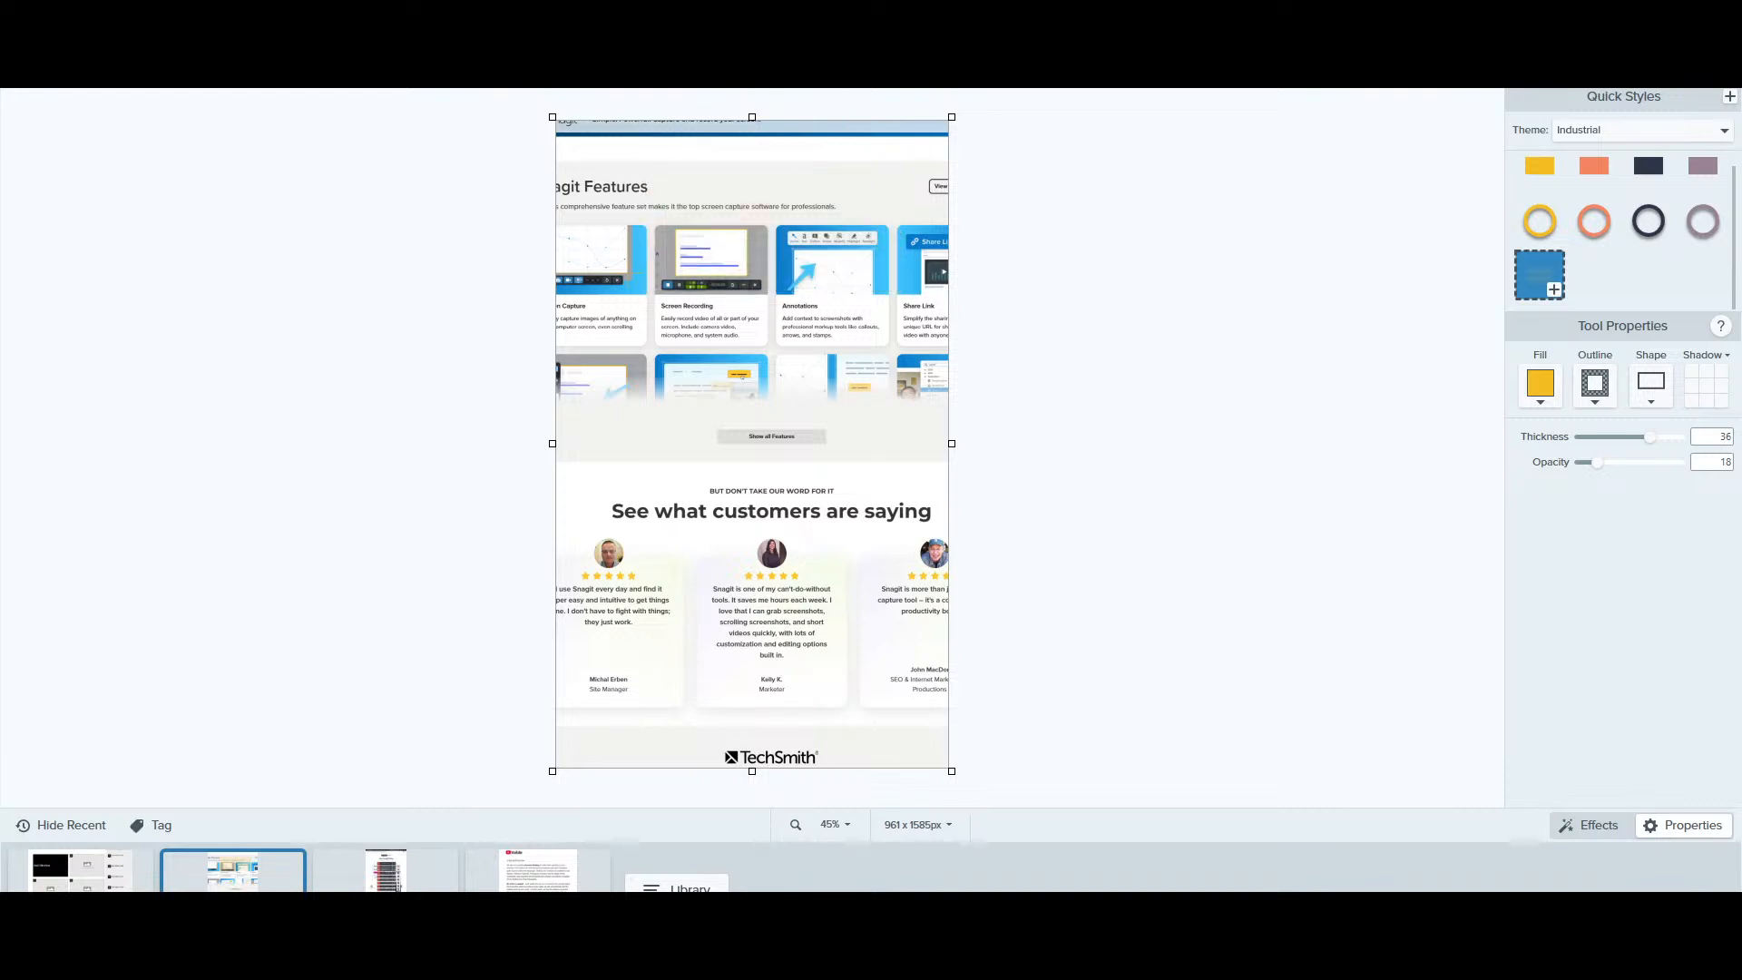
Activate the Stamp tool and open its list of stamp categories
key(s)
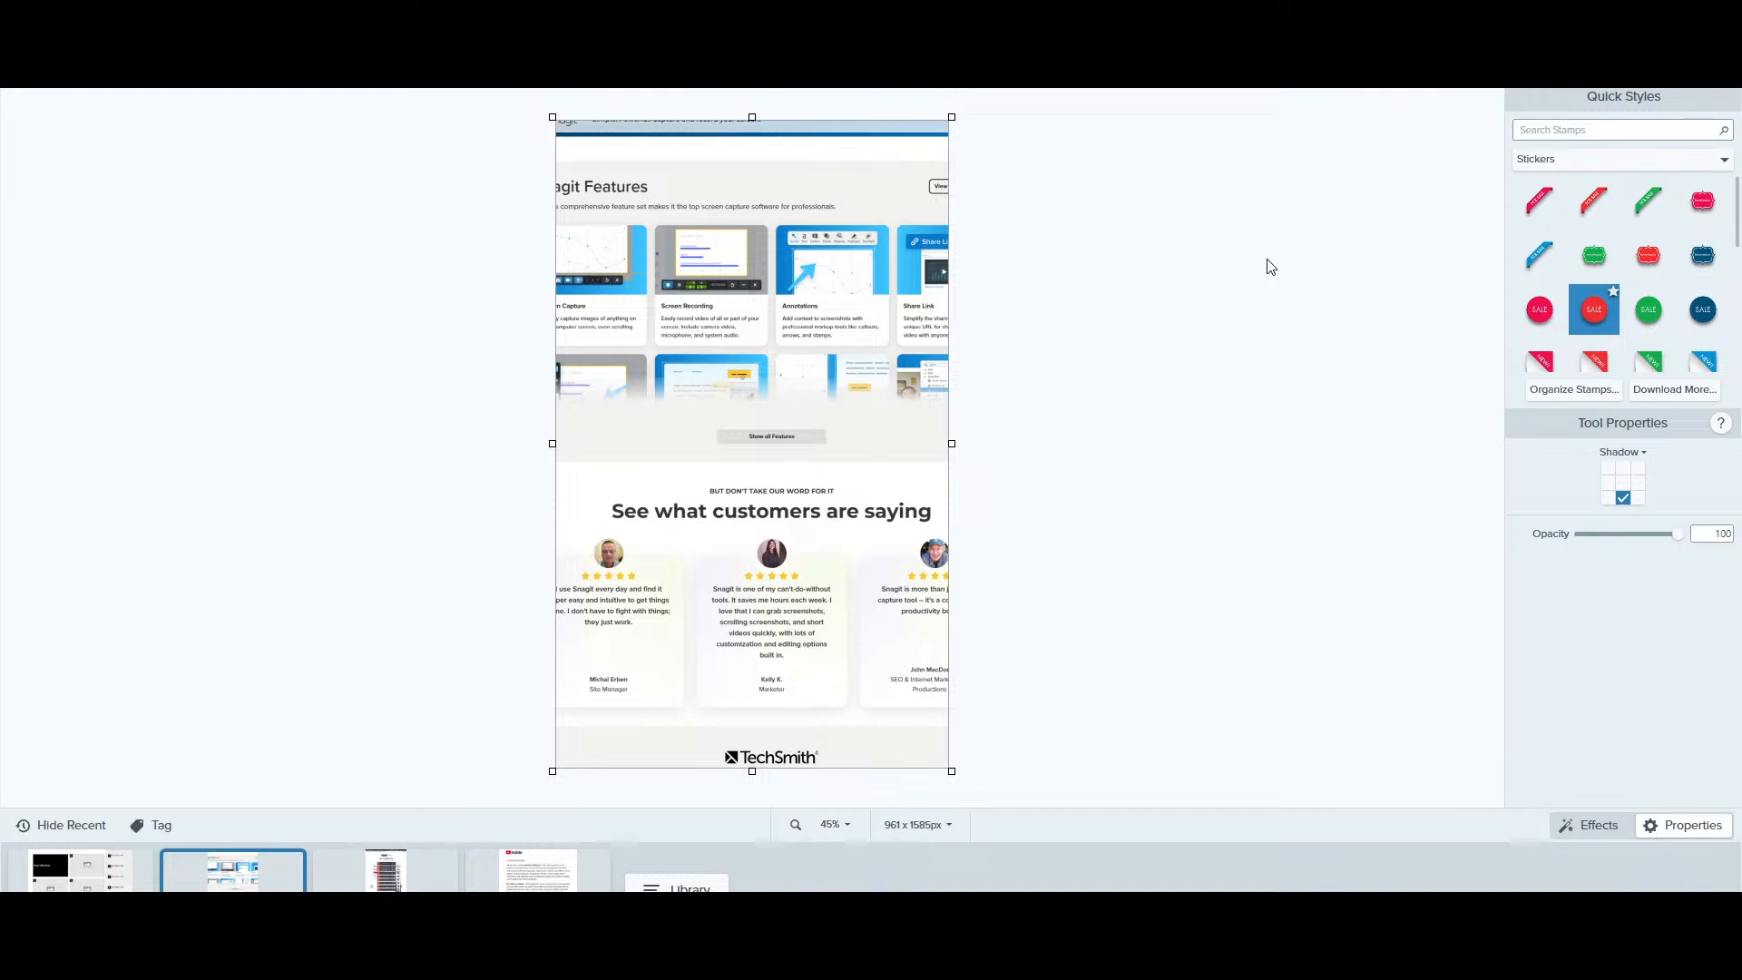
click(1552, 158)
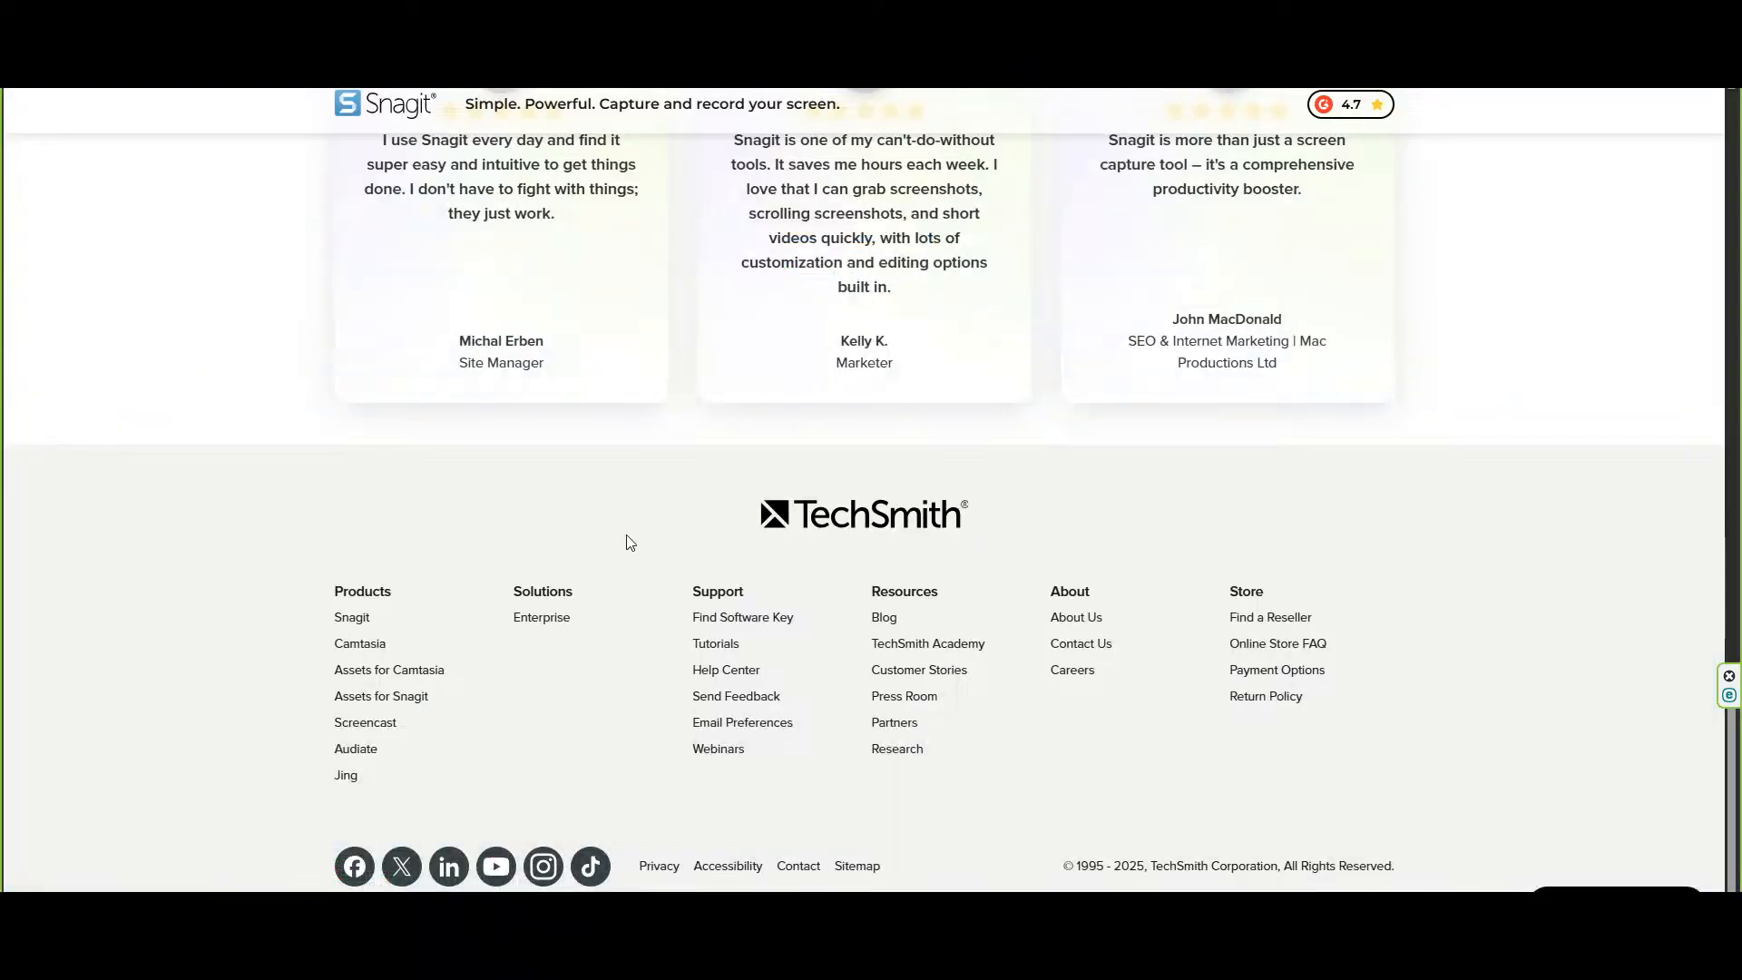
Switch to the TechSmith website and open the Assets for Snagit page from its product list
scroll(533, 371, up, 20)
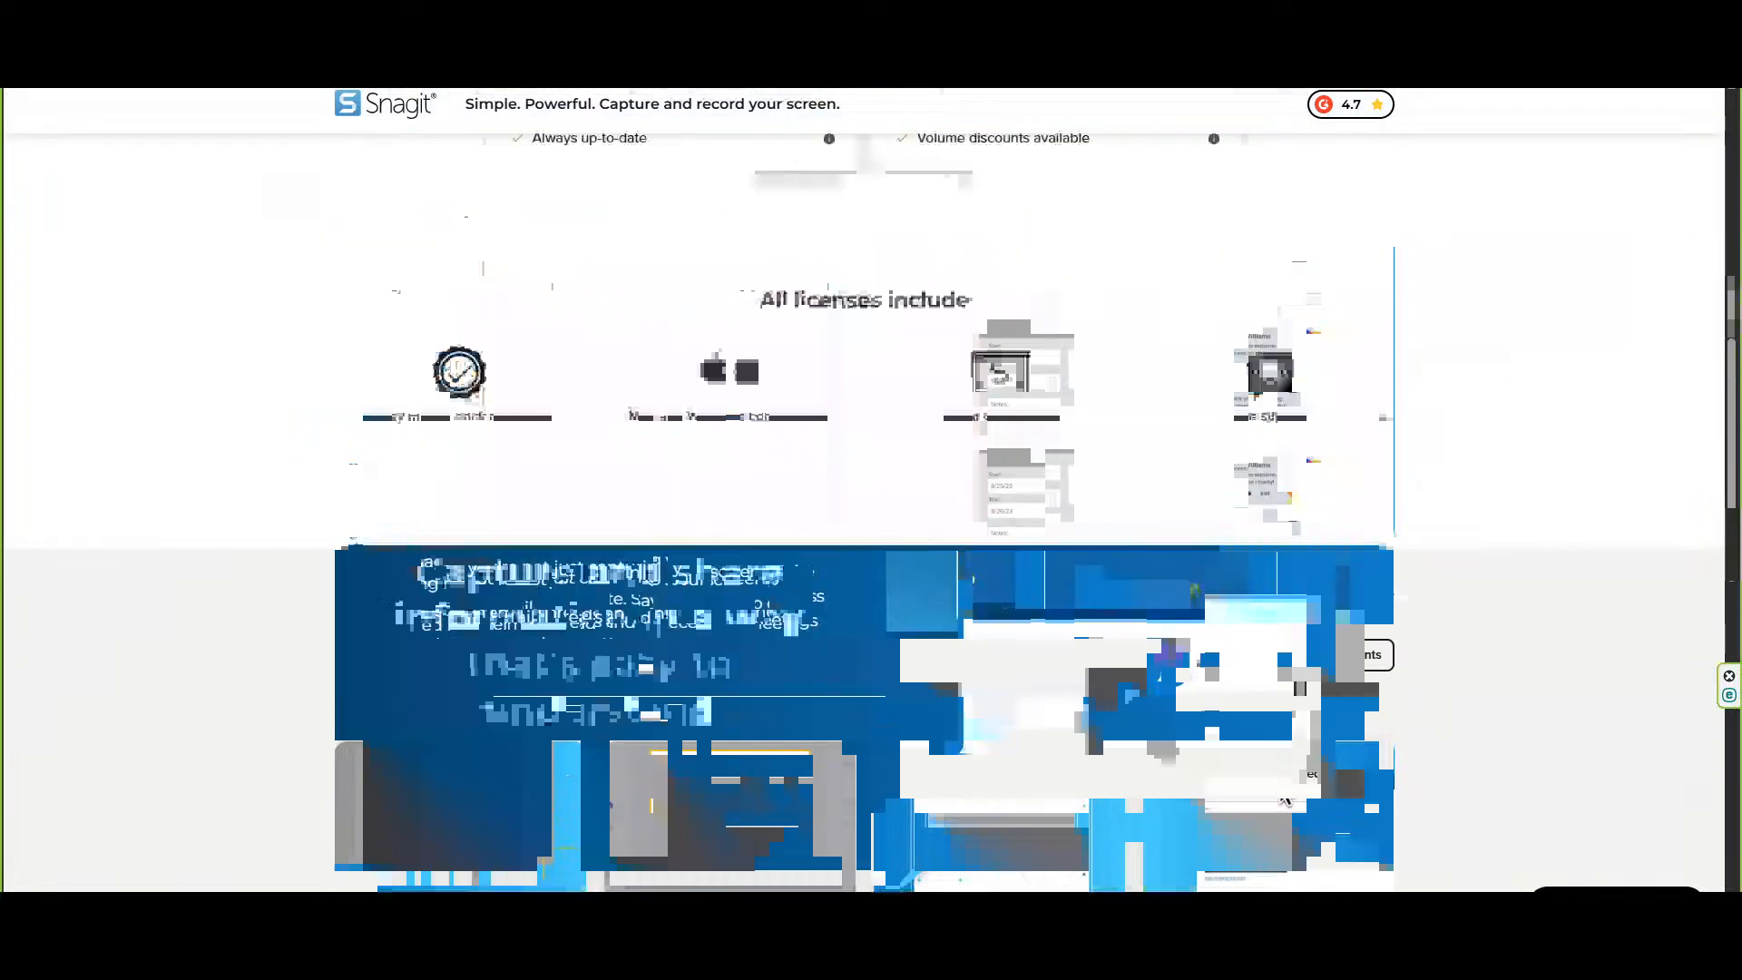
mouse_move(572, 113)
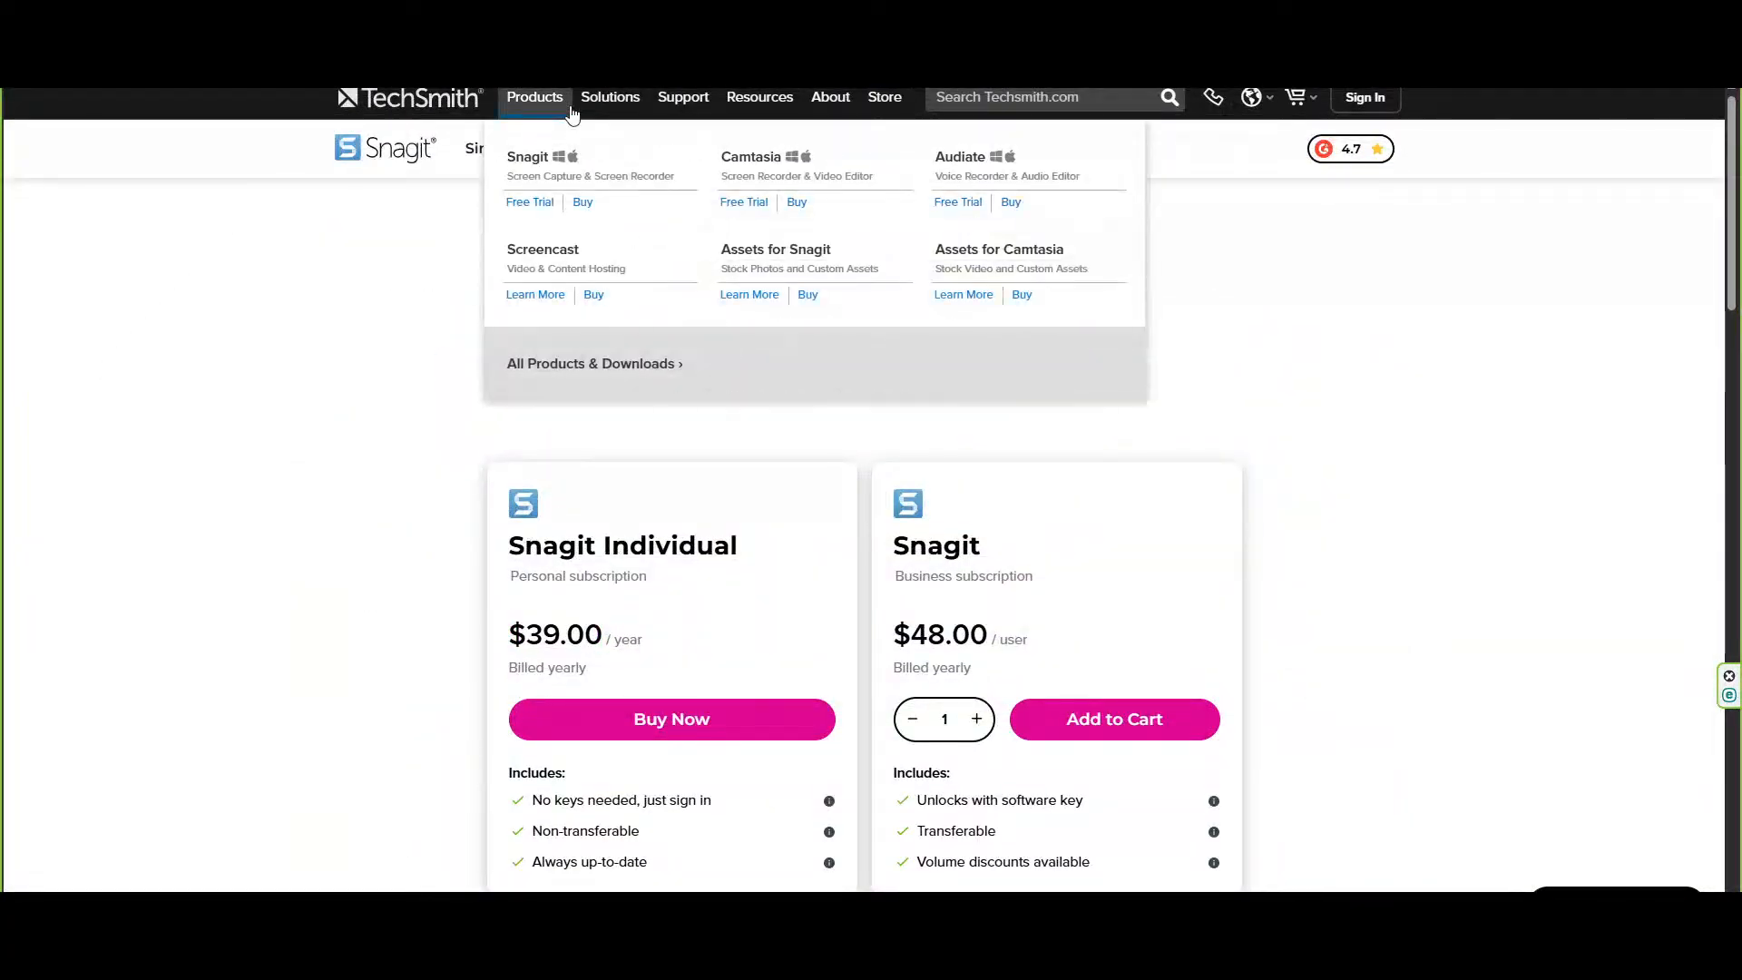
click(749, 297)
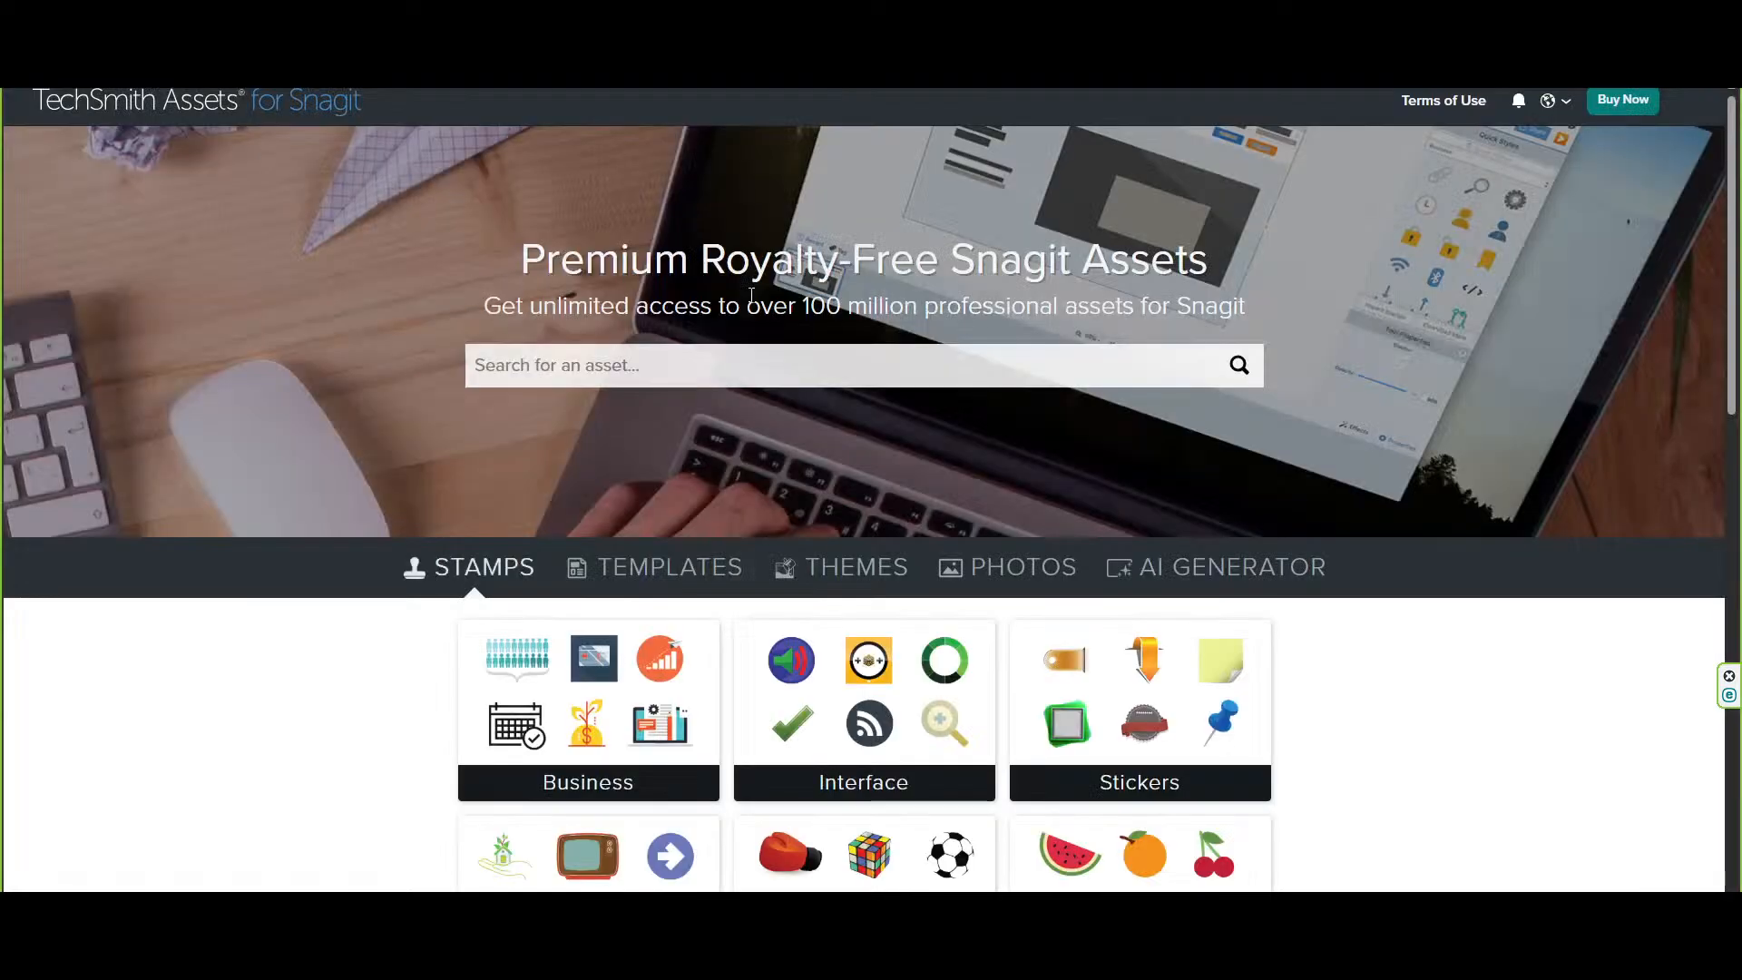
Look over the stamp categories on the assets page and open the Activity category to browse its stamp packs
scroll(498, 583, down, 4)
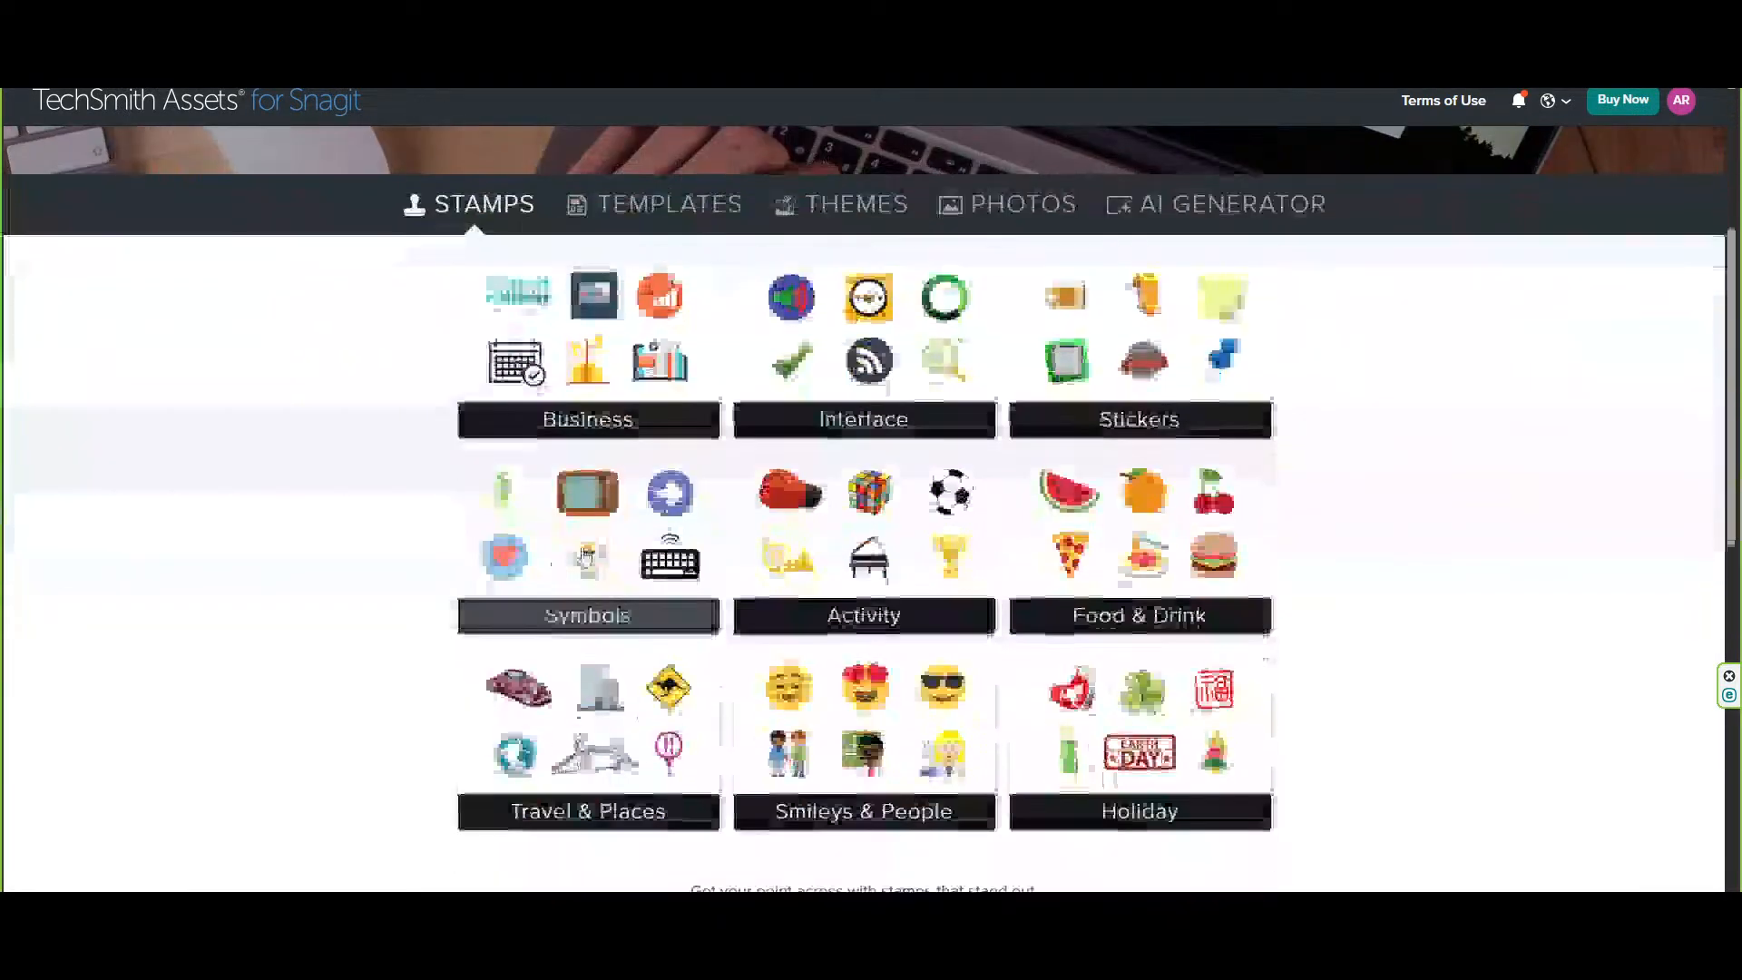
click(863, 613)
scroll(471, 535, down, 2)
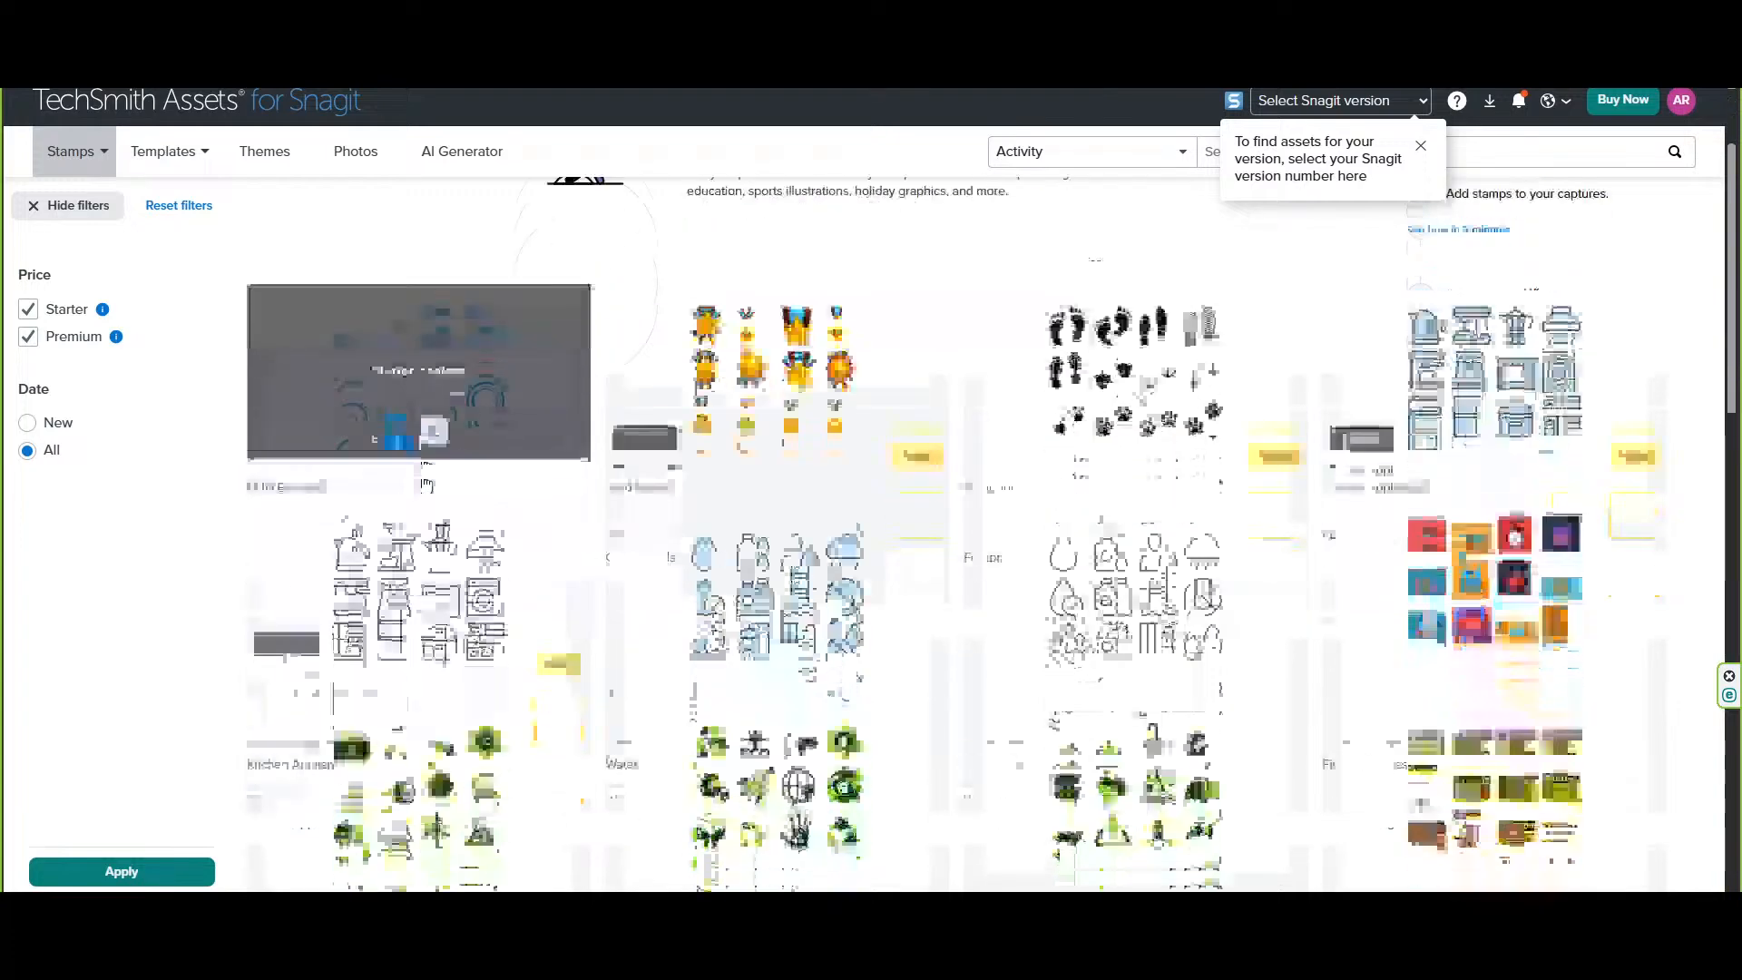
mouse_move(751, 390)
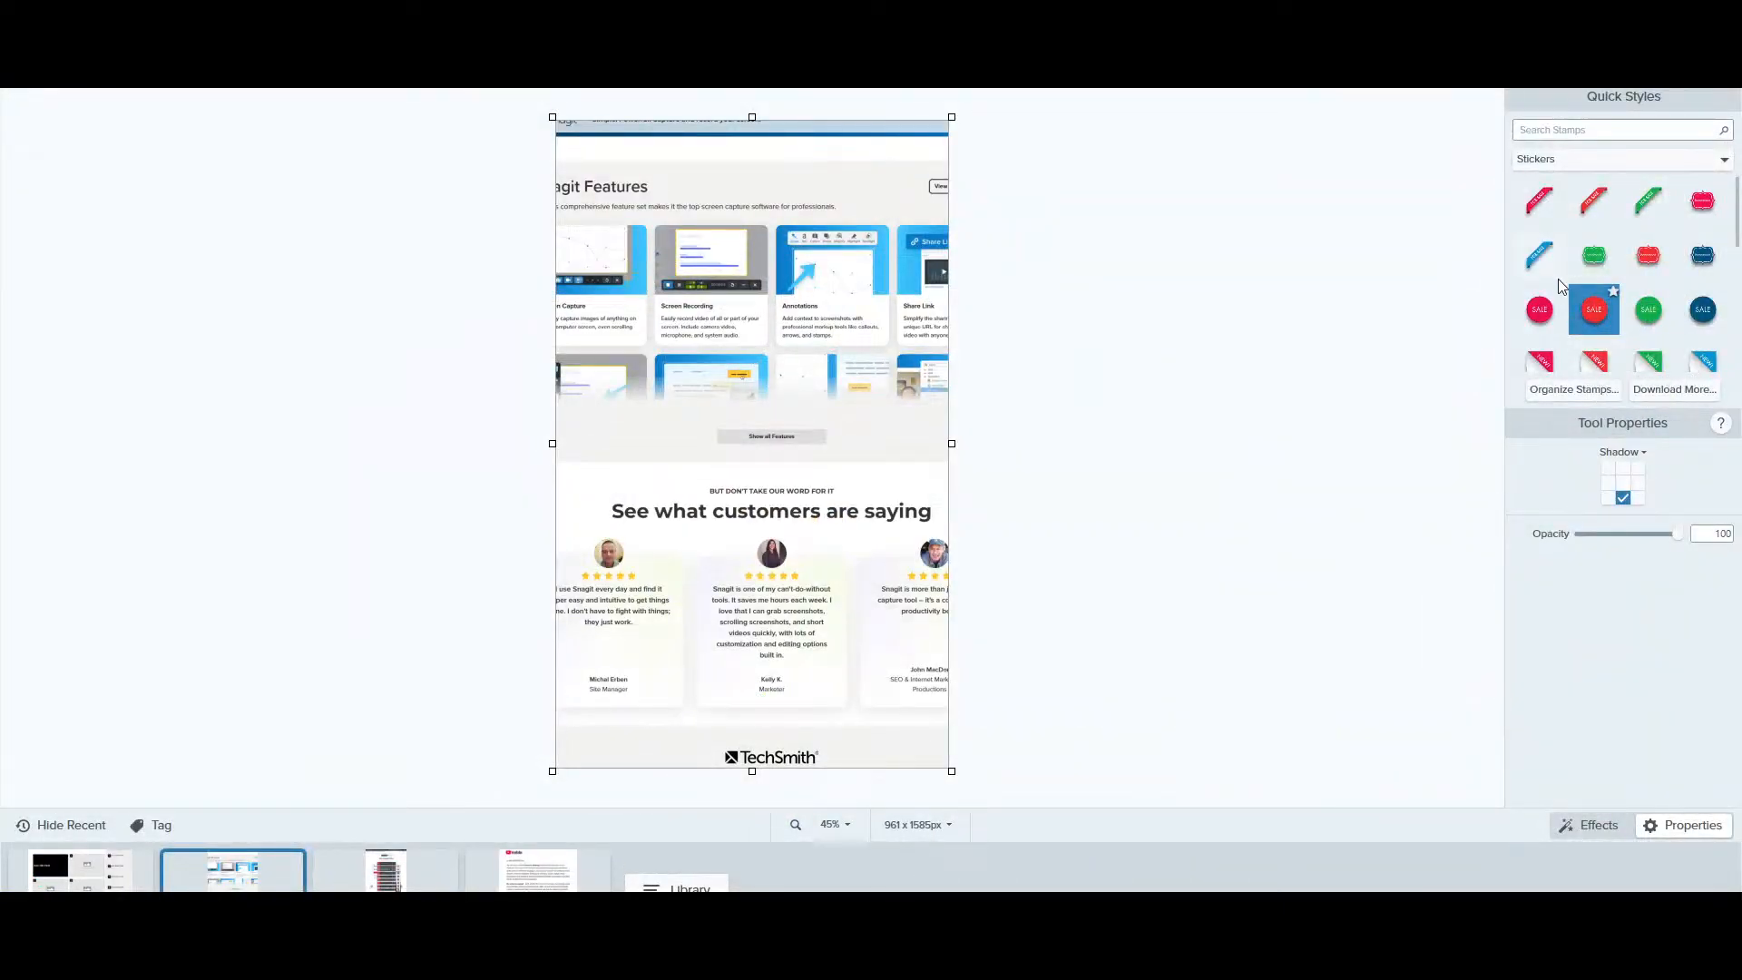
Switch back to the Snagit editor and look through the Stickers and Holiday stamp categories
scroll(1556, 278, down, 2)
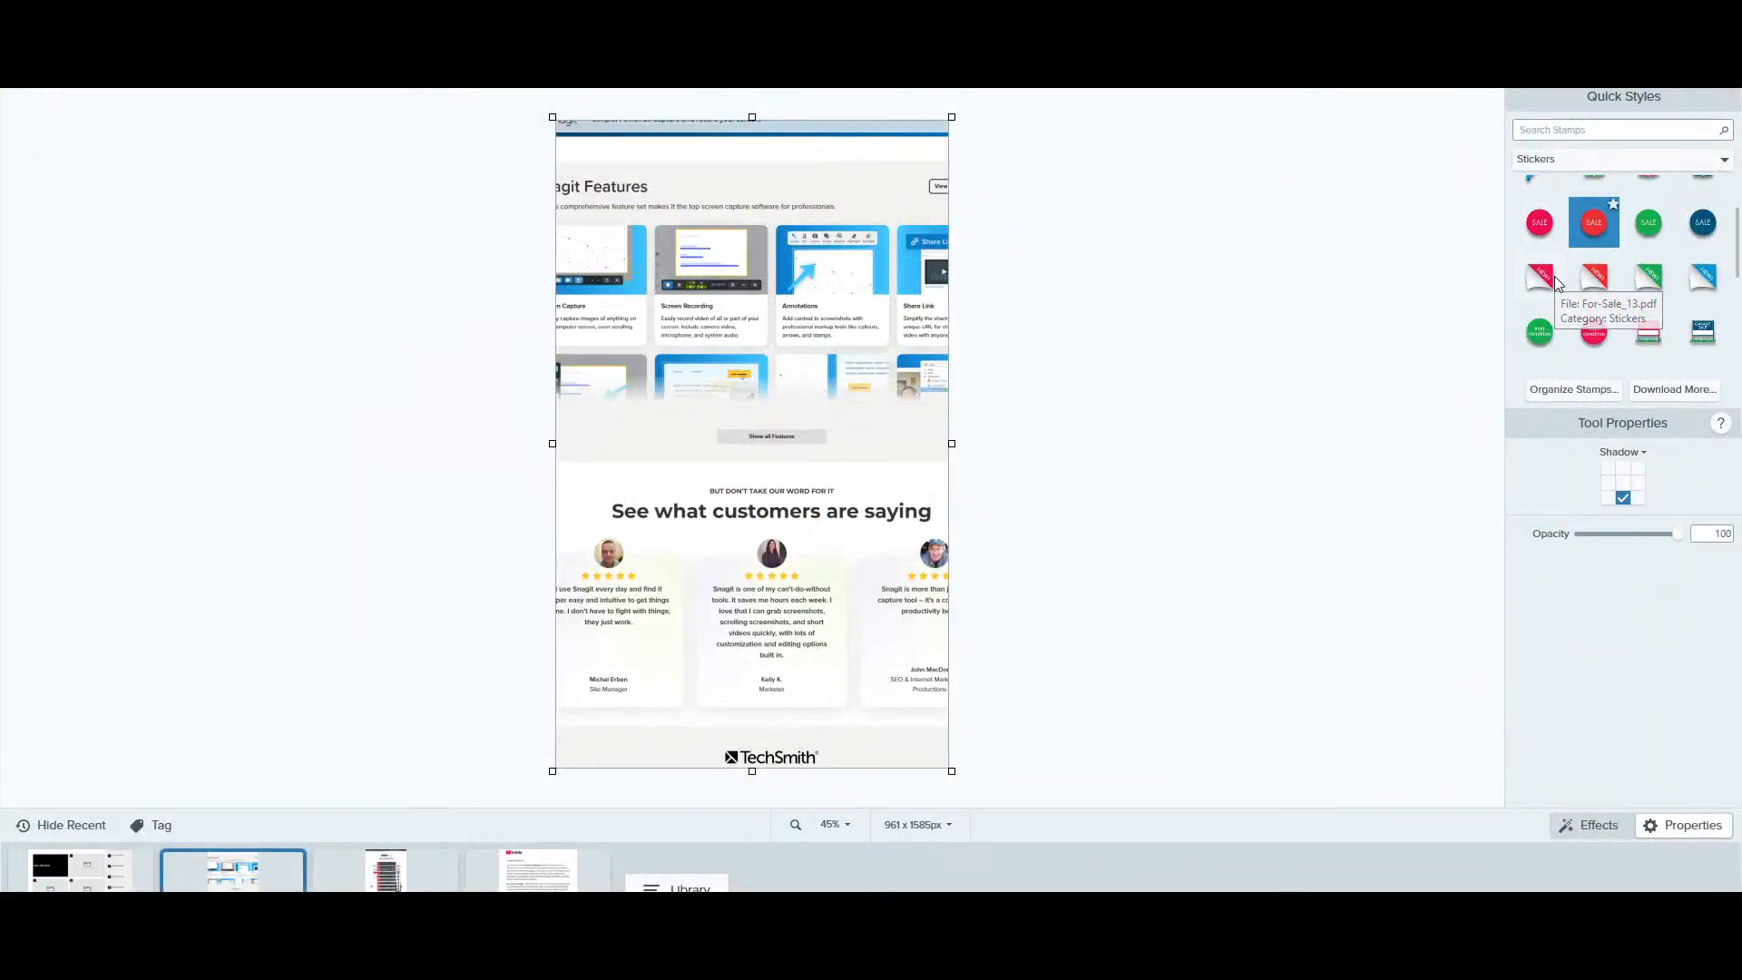
click(1645, 161)
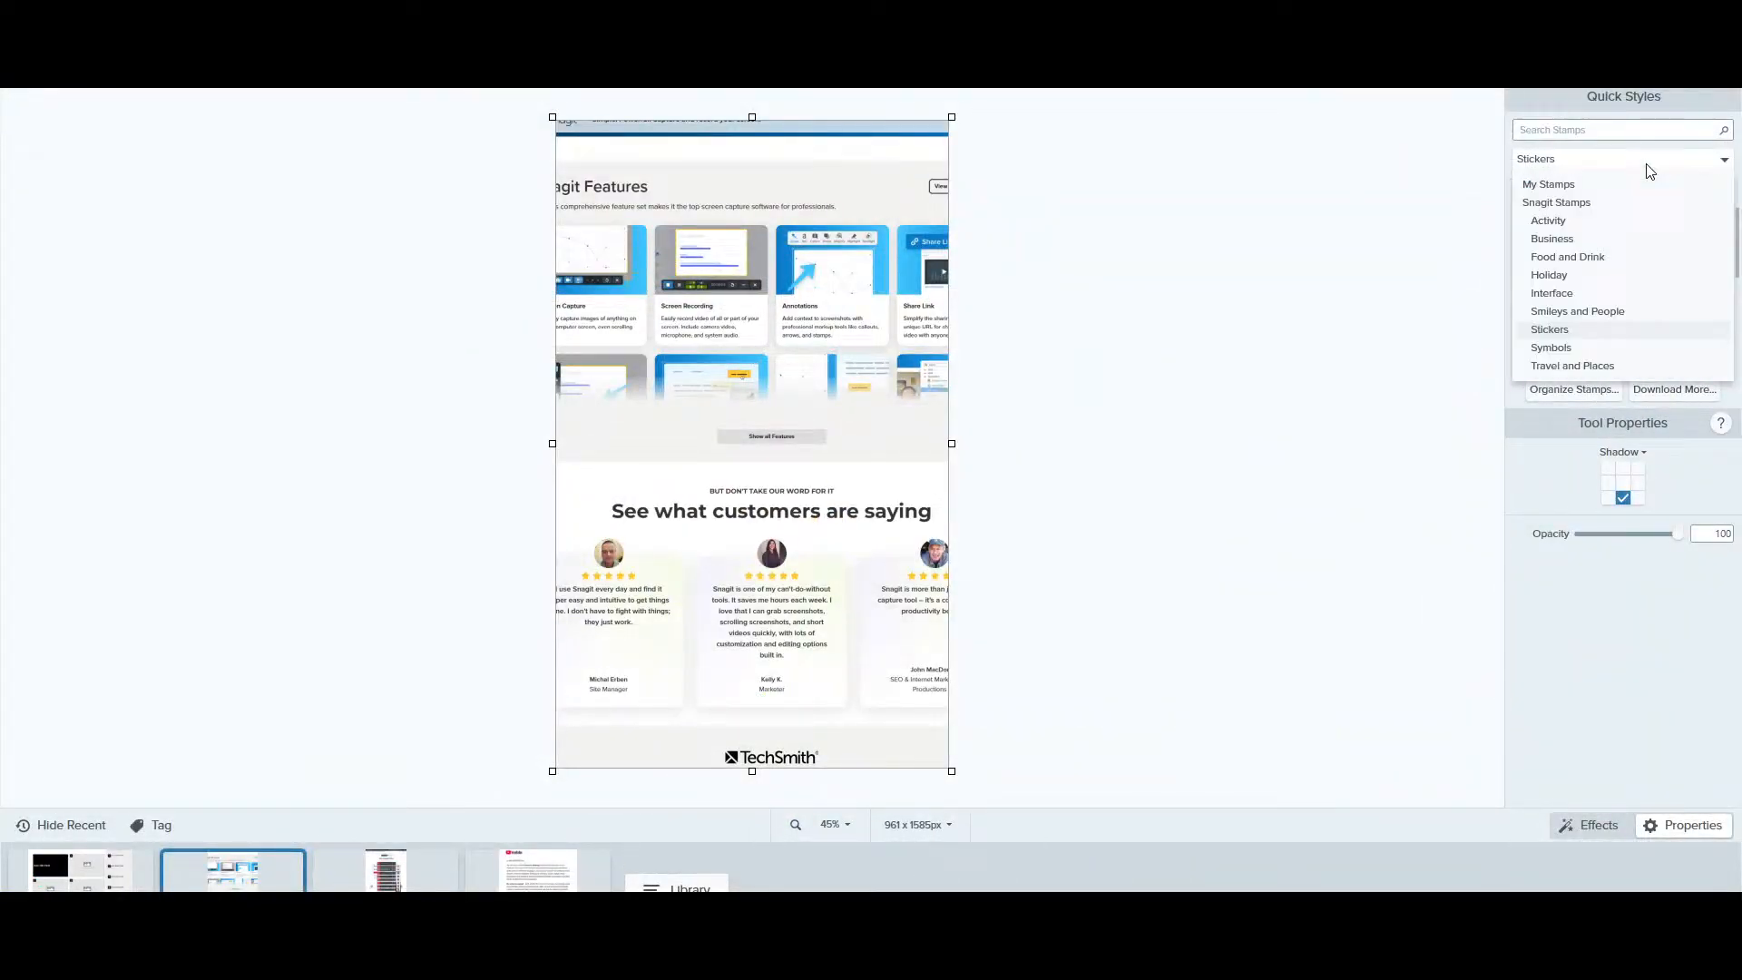
click(1559, 276)
scroll(1637, 310, down, 1)
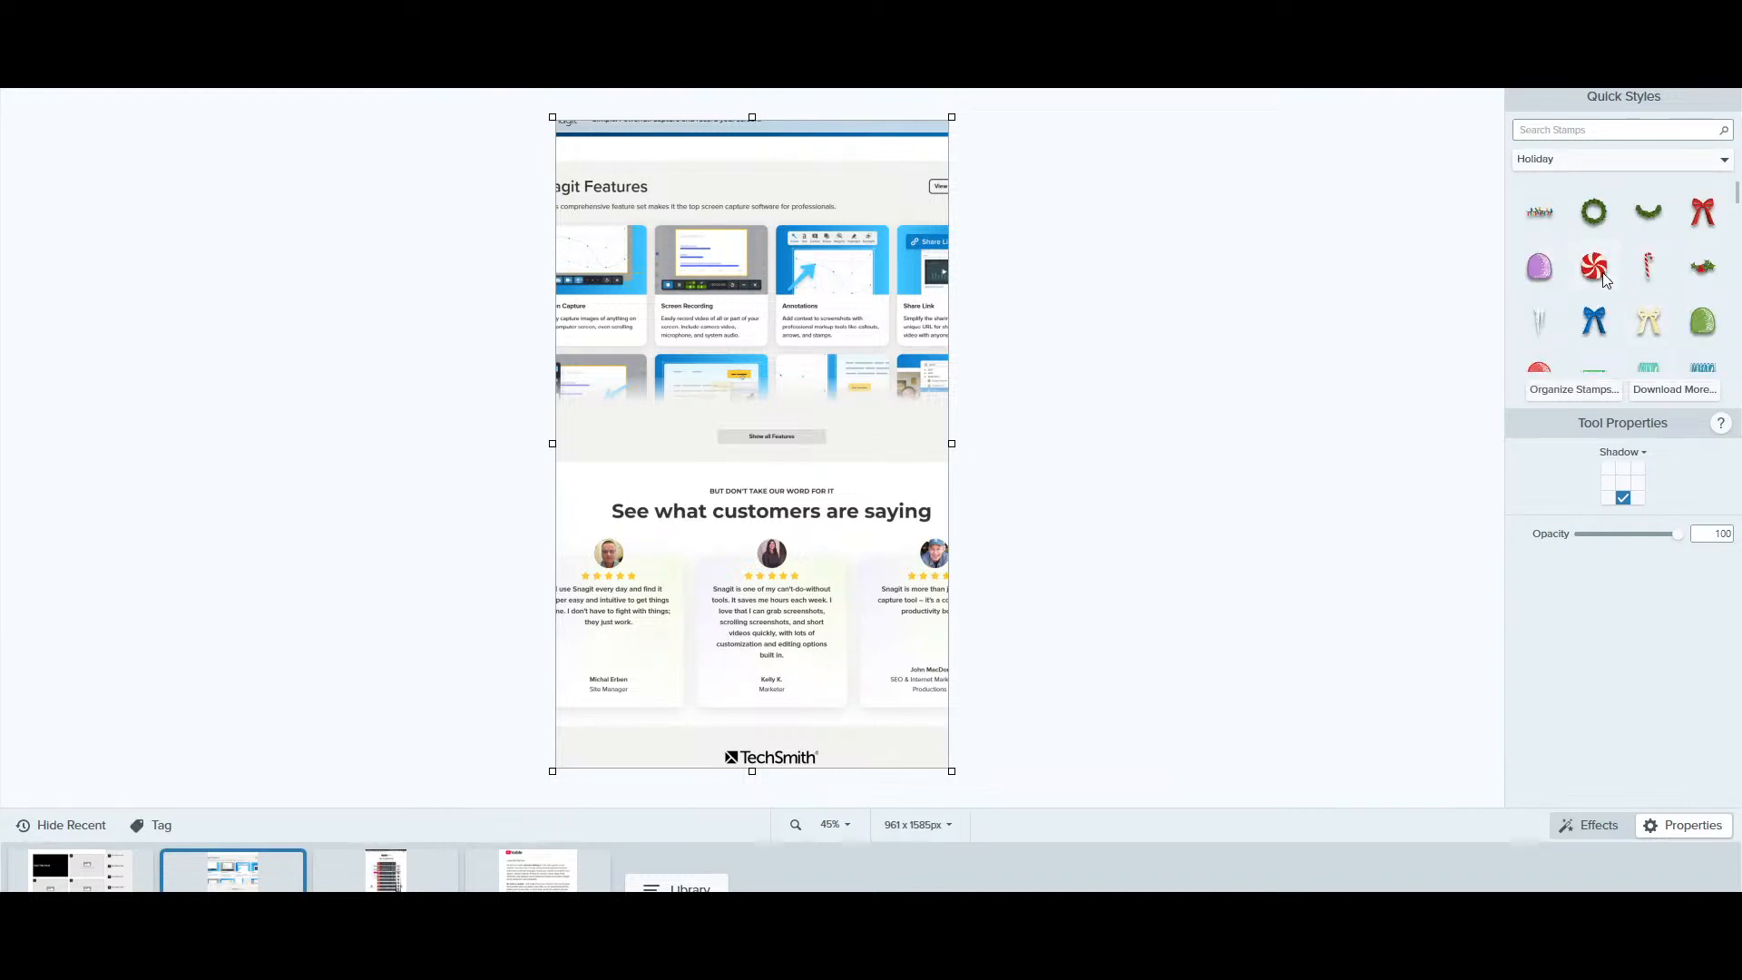
scroll(1594, 286, down, 2)
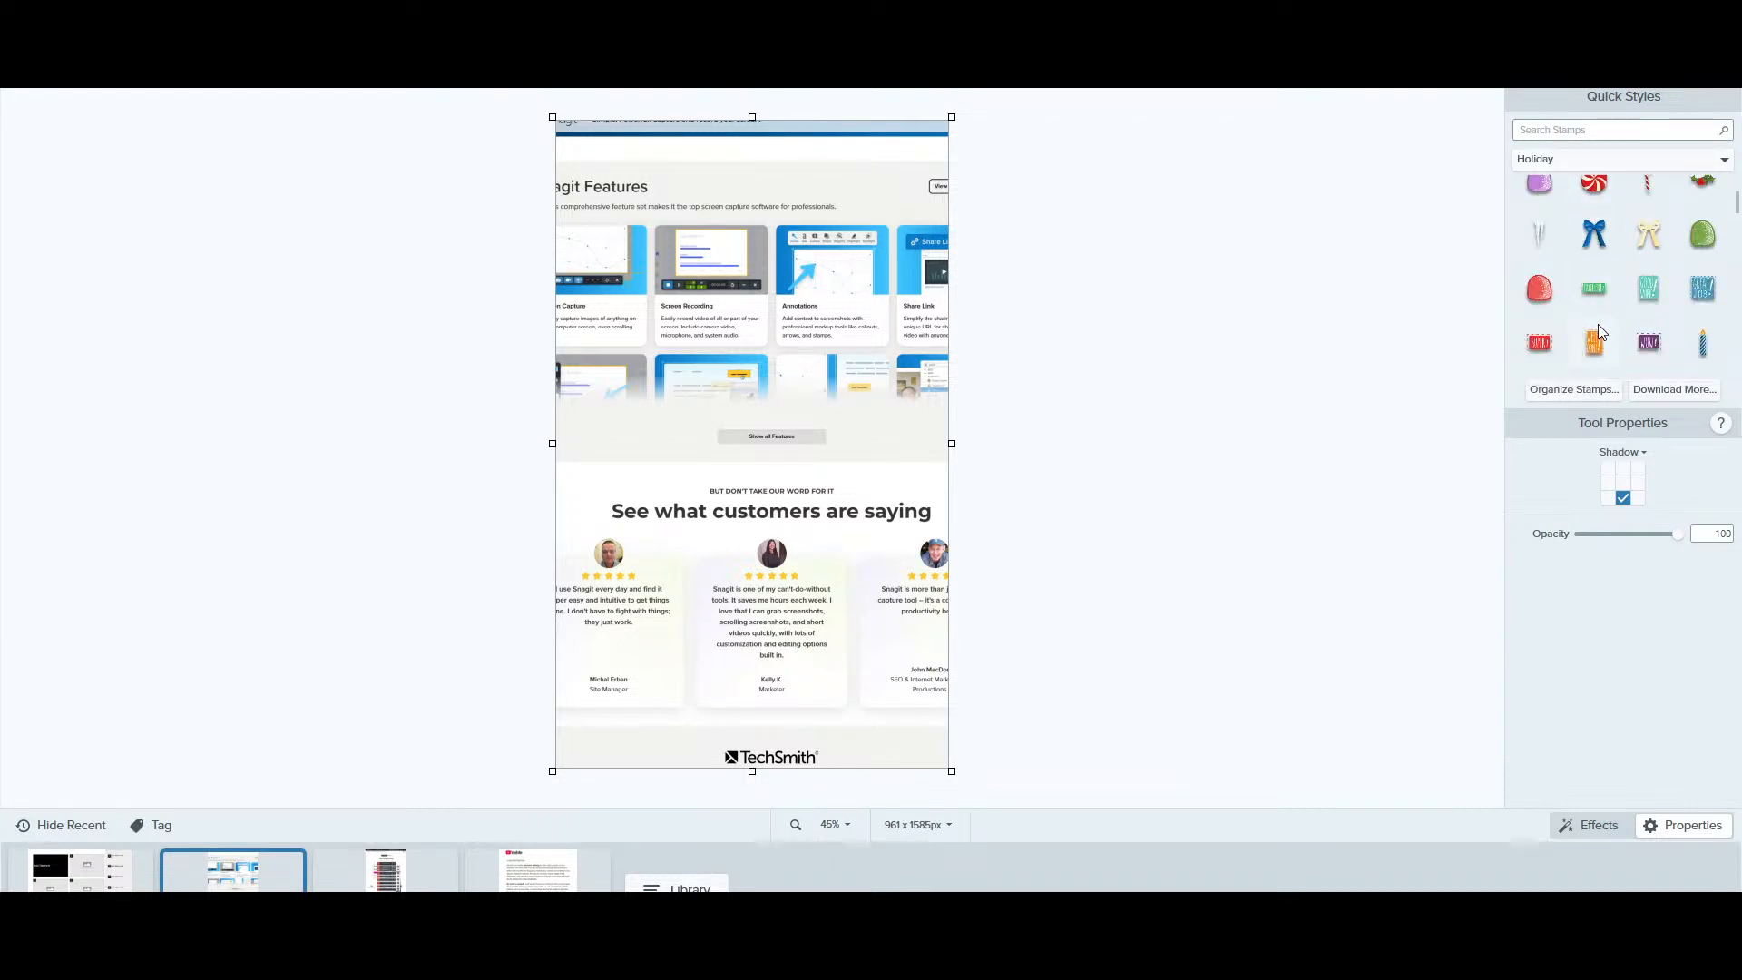
Place the teal Good Work! stamp from the Holiday category over the Annotations thumbnail and enlarge it
click(1646, 289)
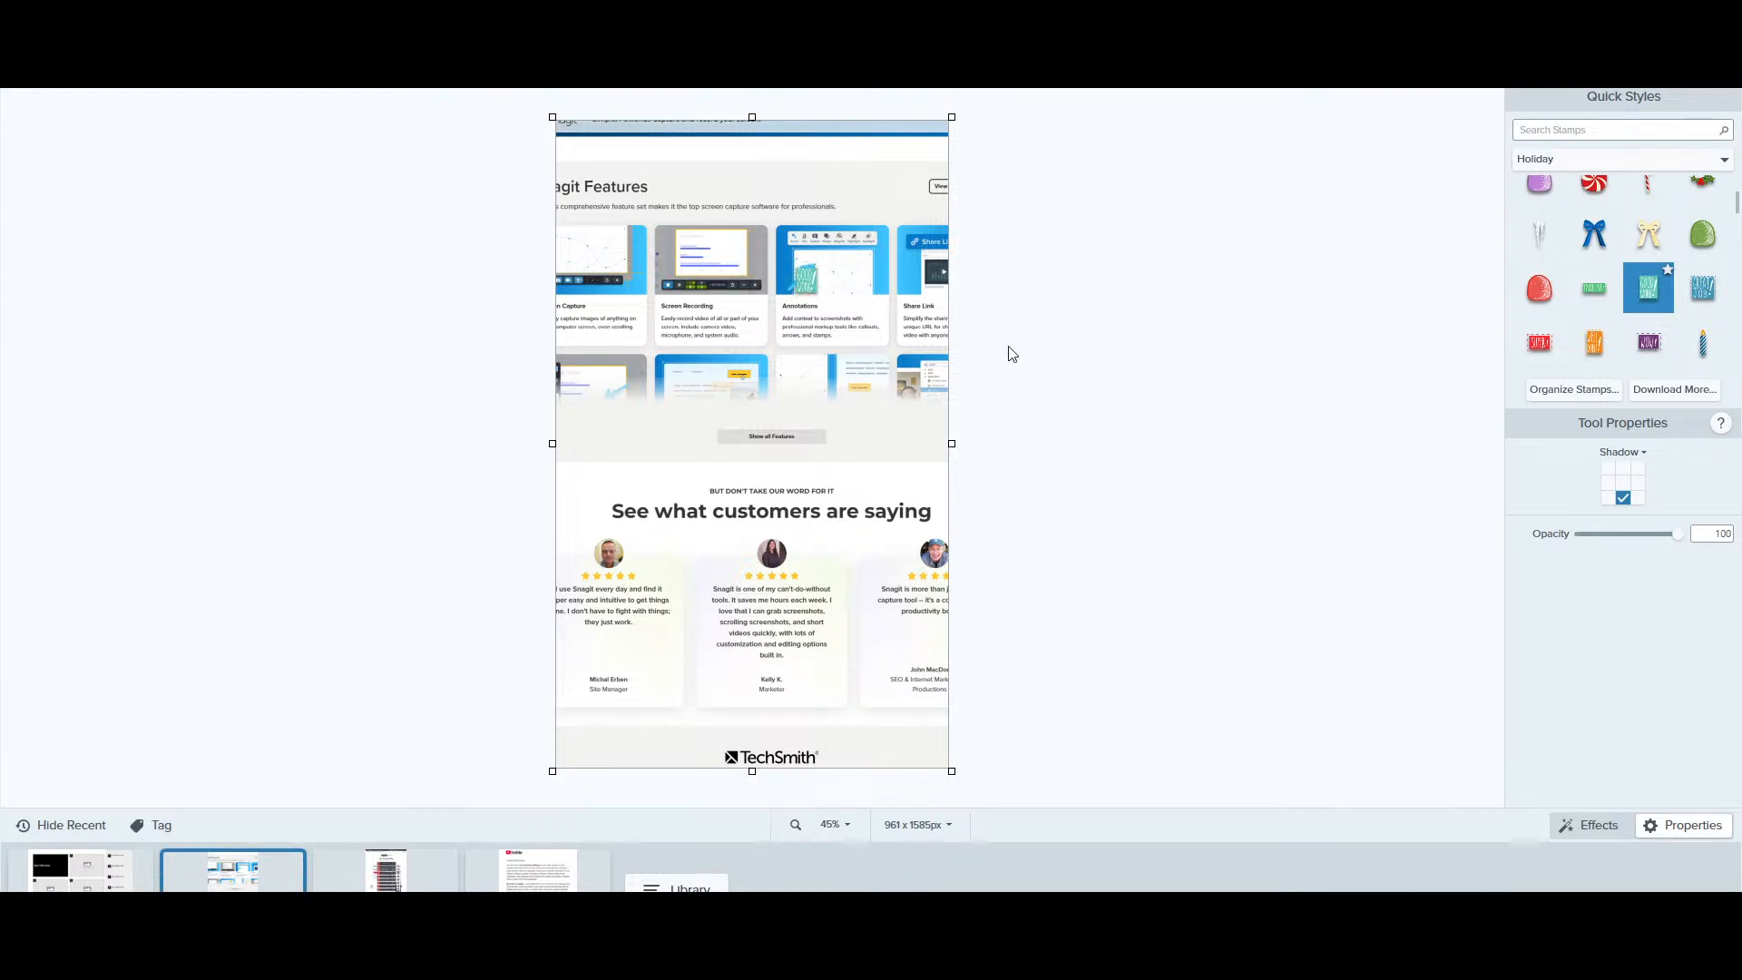
click(804, 277)
drag(821, 293, 911, 403)
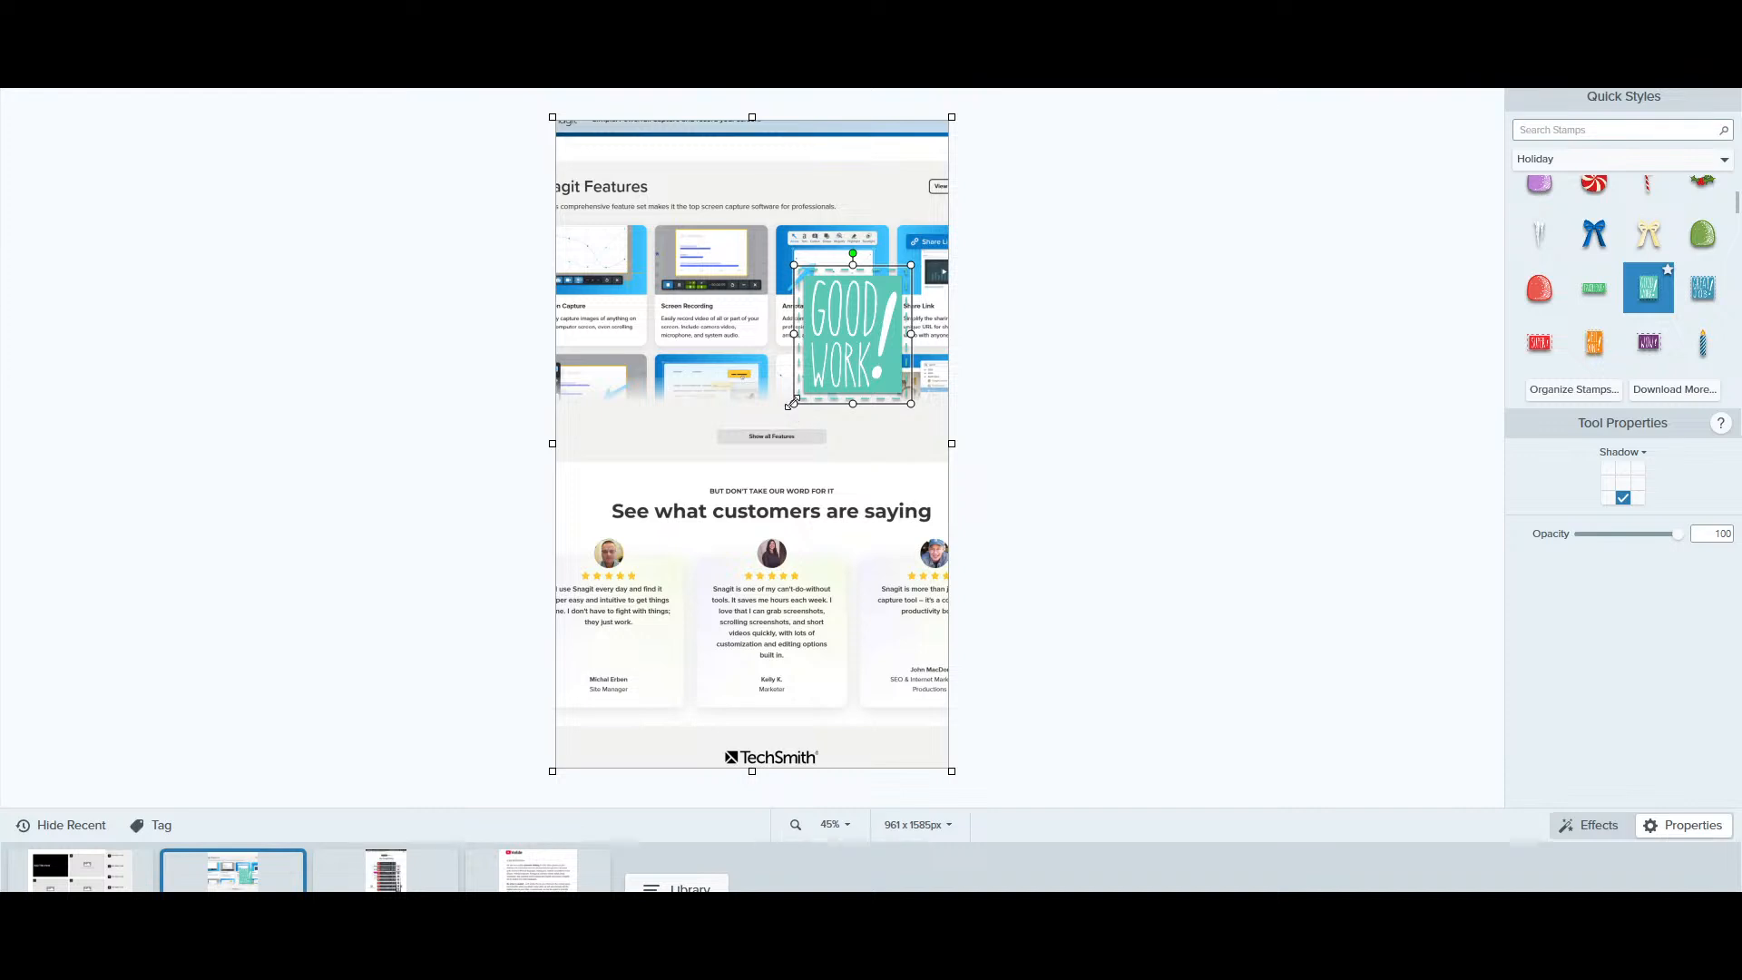
drag(791, 402, 682, 413)
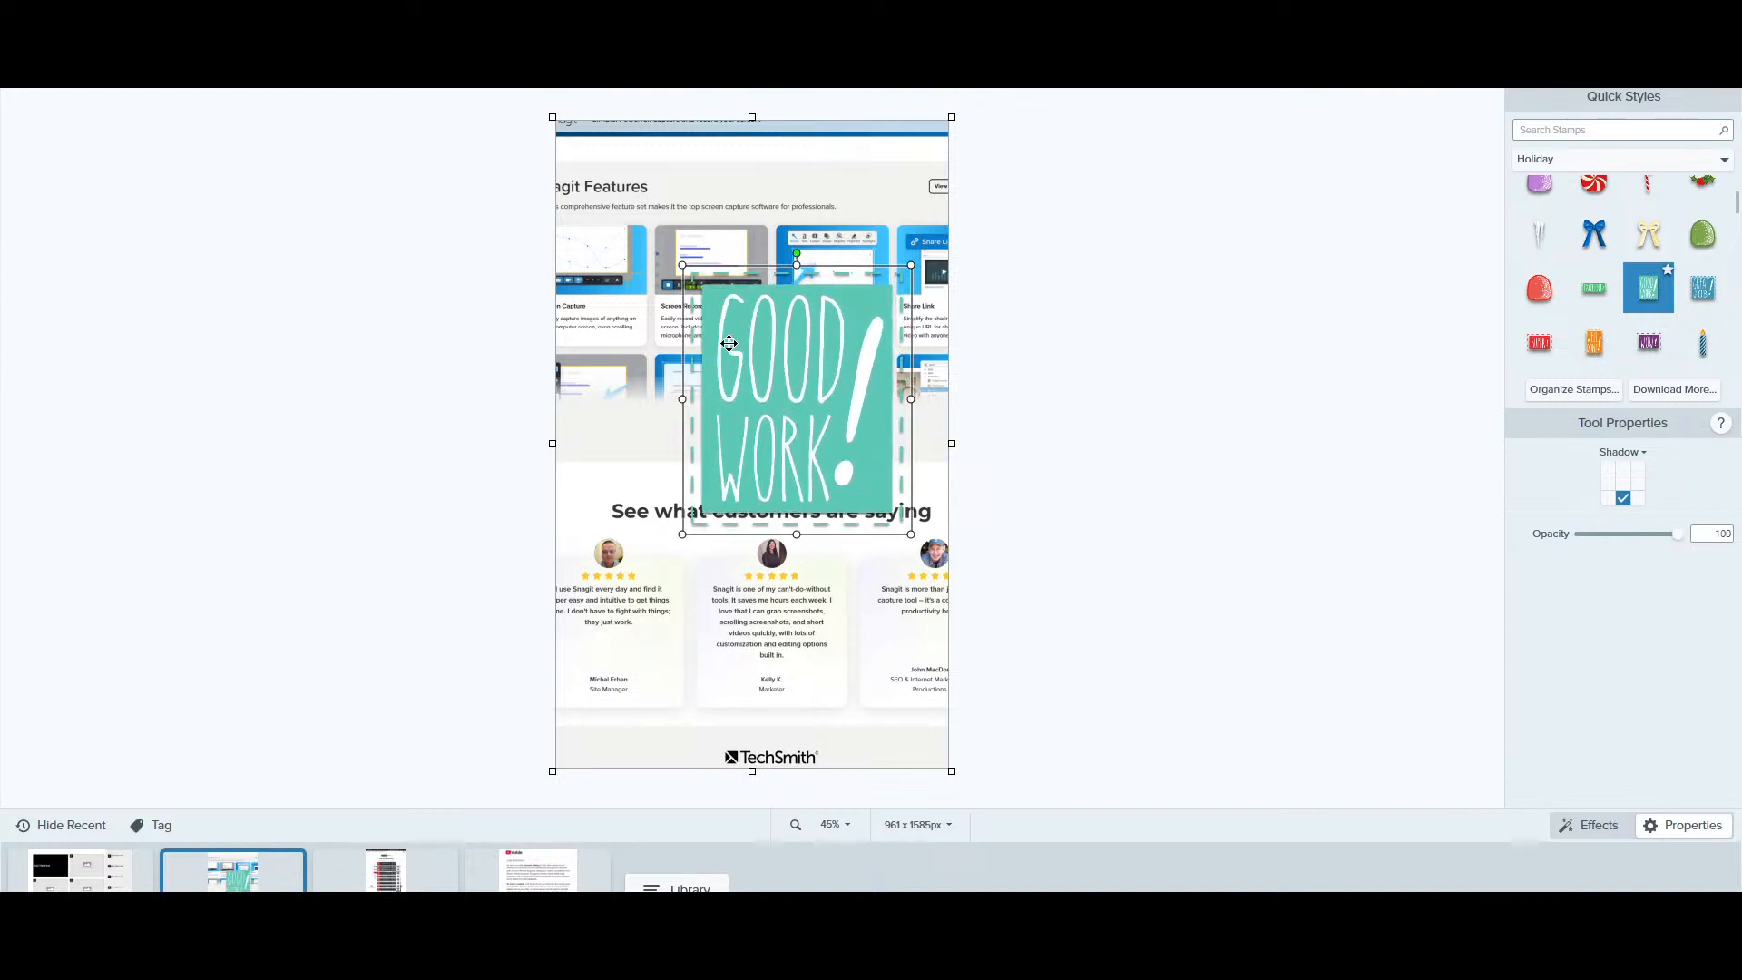
Move the Good Work! stamp to the capture's upper-left corner, shrink it, and delete it
drag(729, 343, 603, 211)
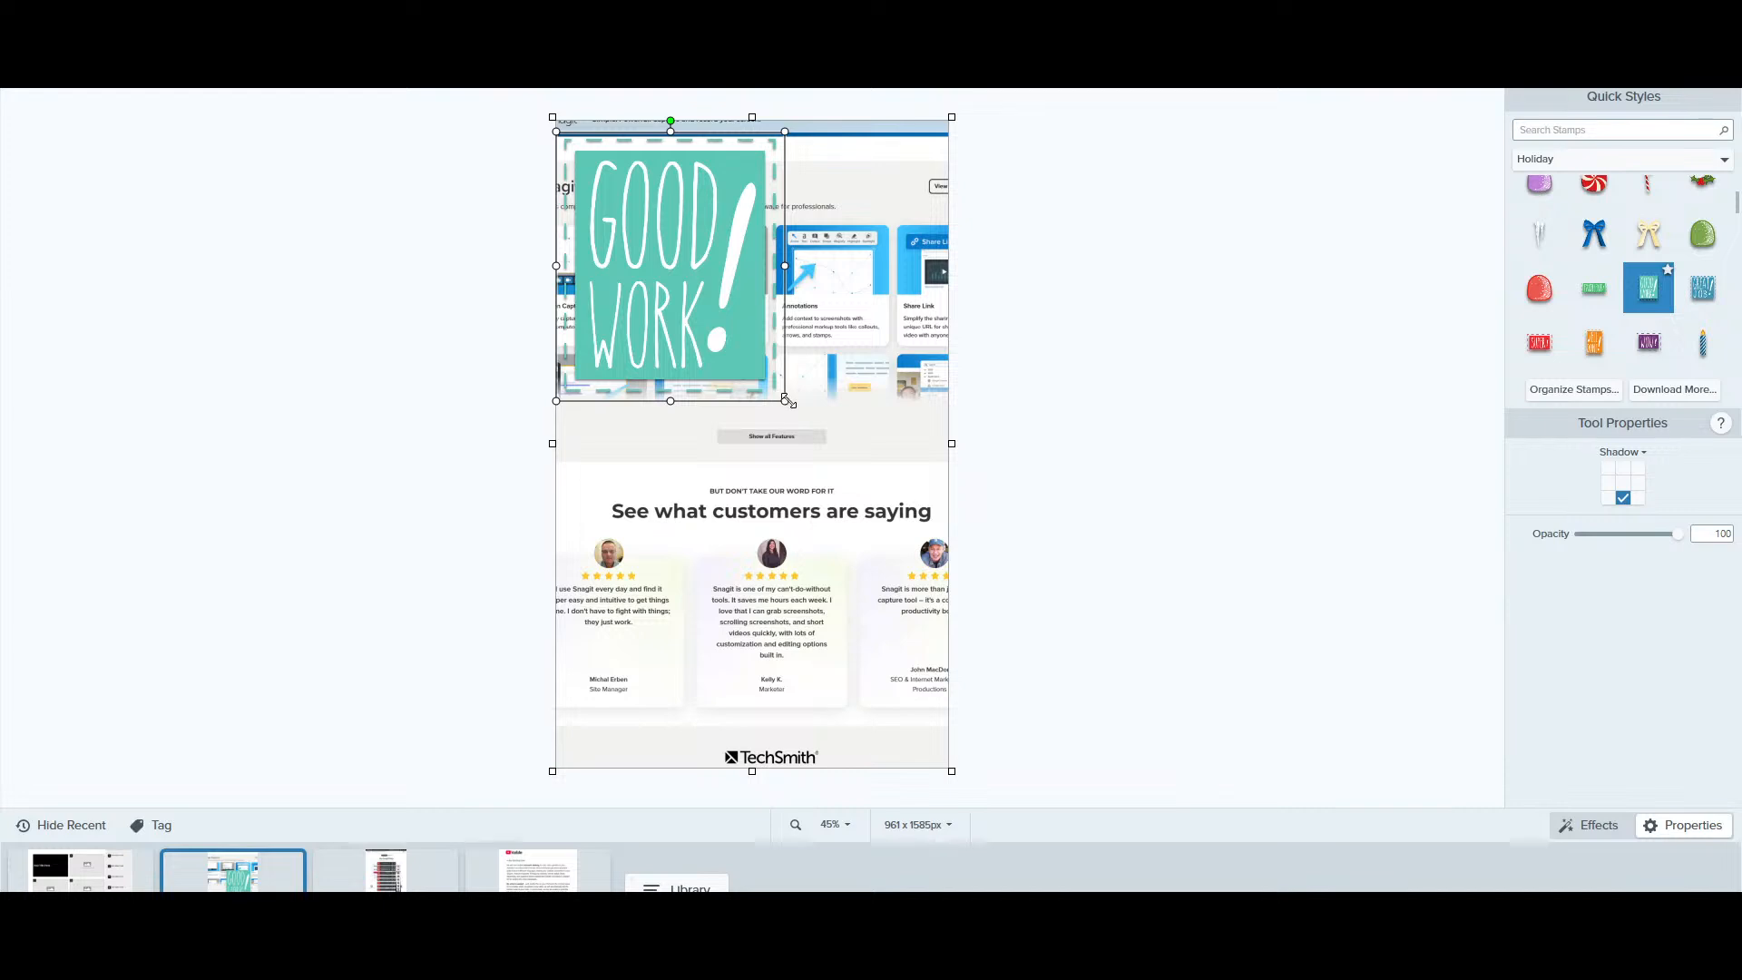
drag(787, 402, 723, 327)
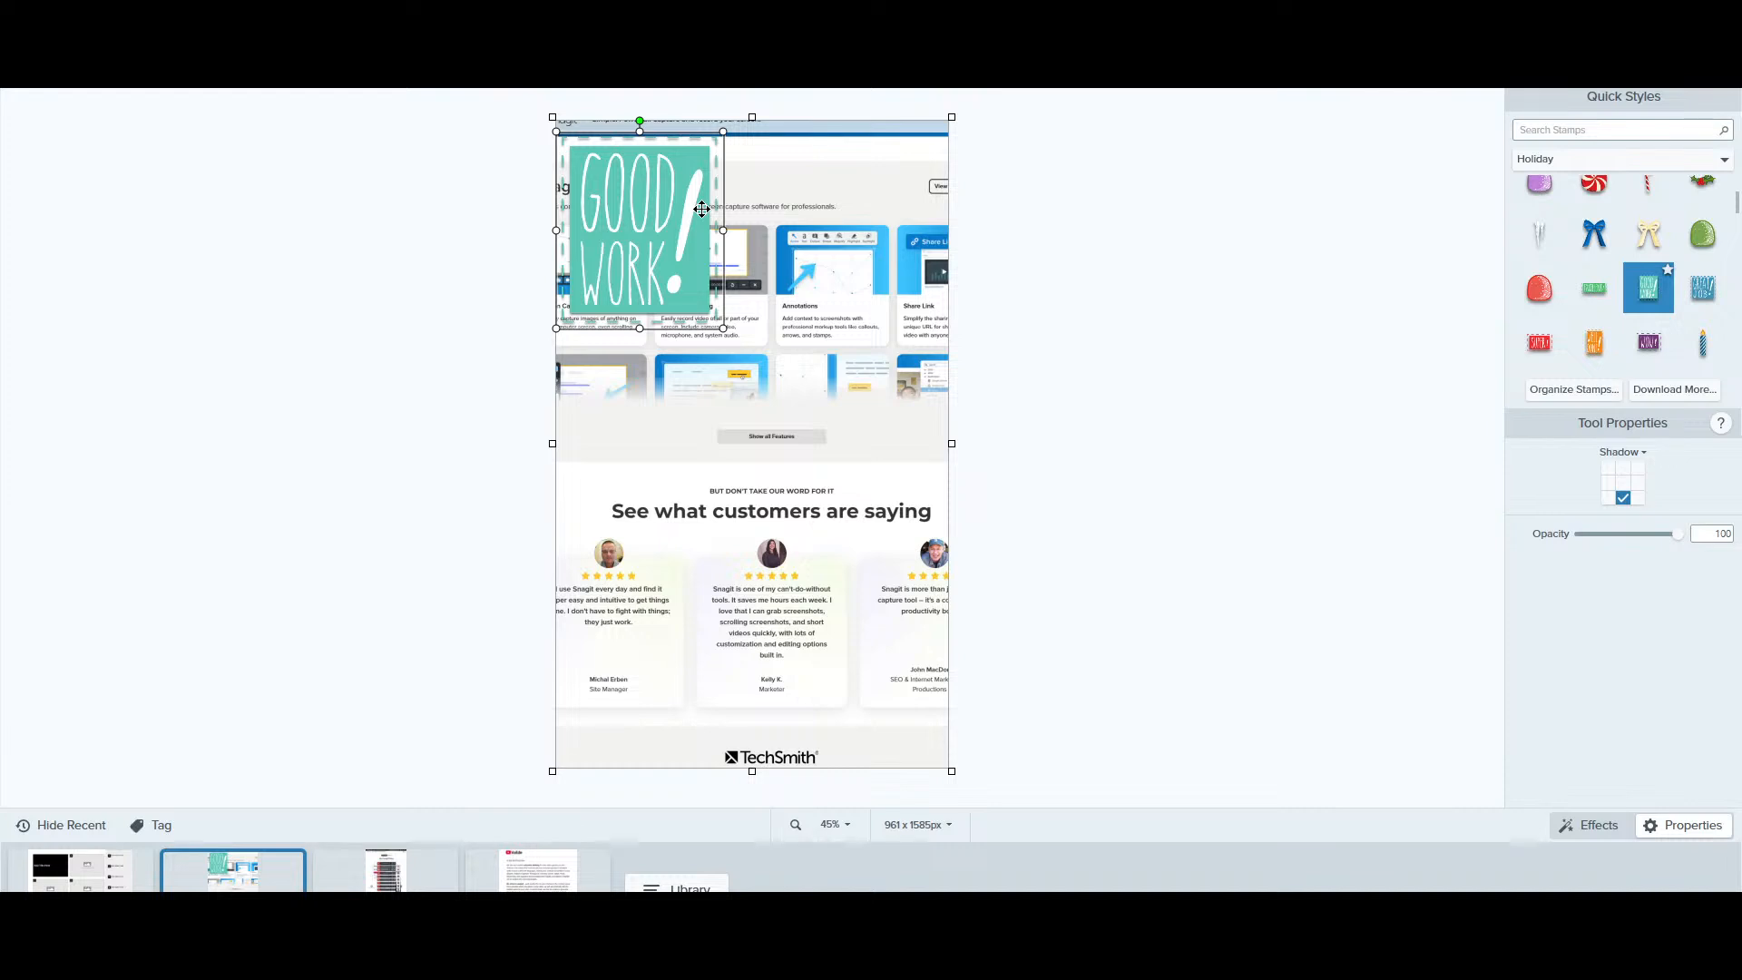
key(Delete)
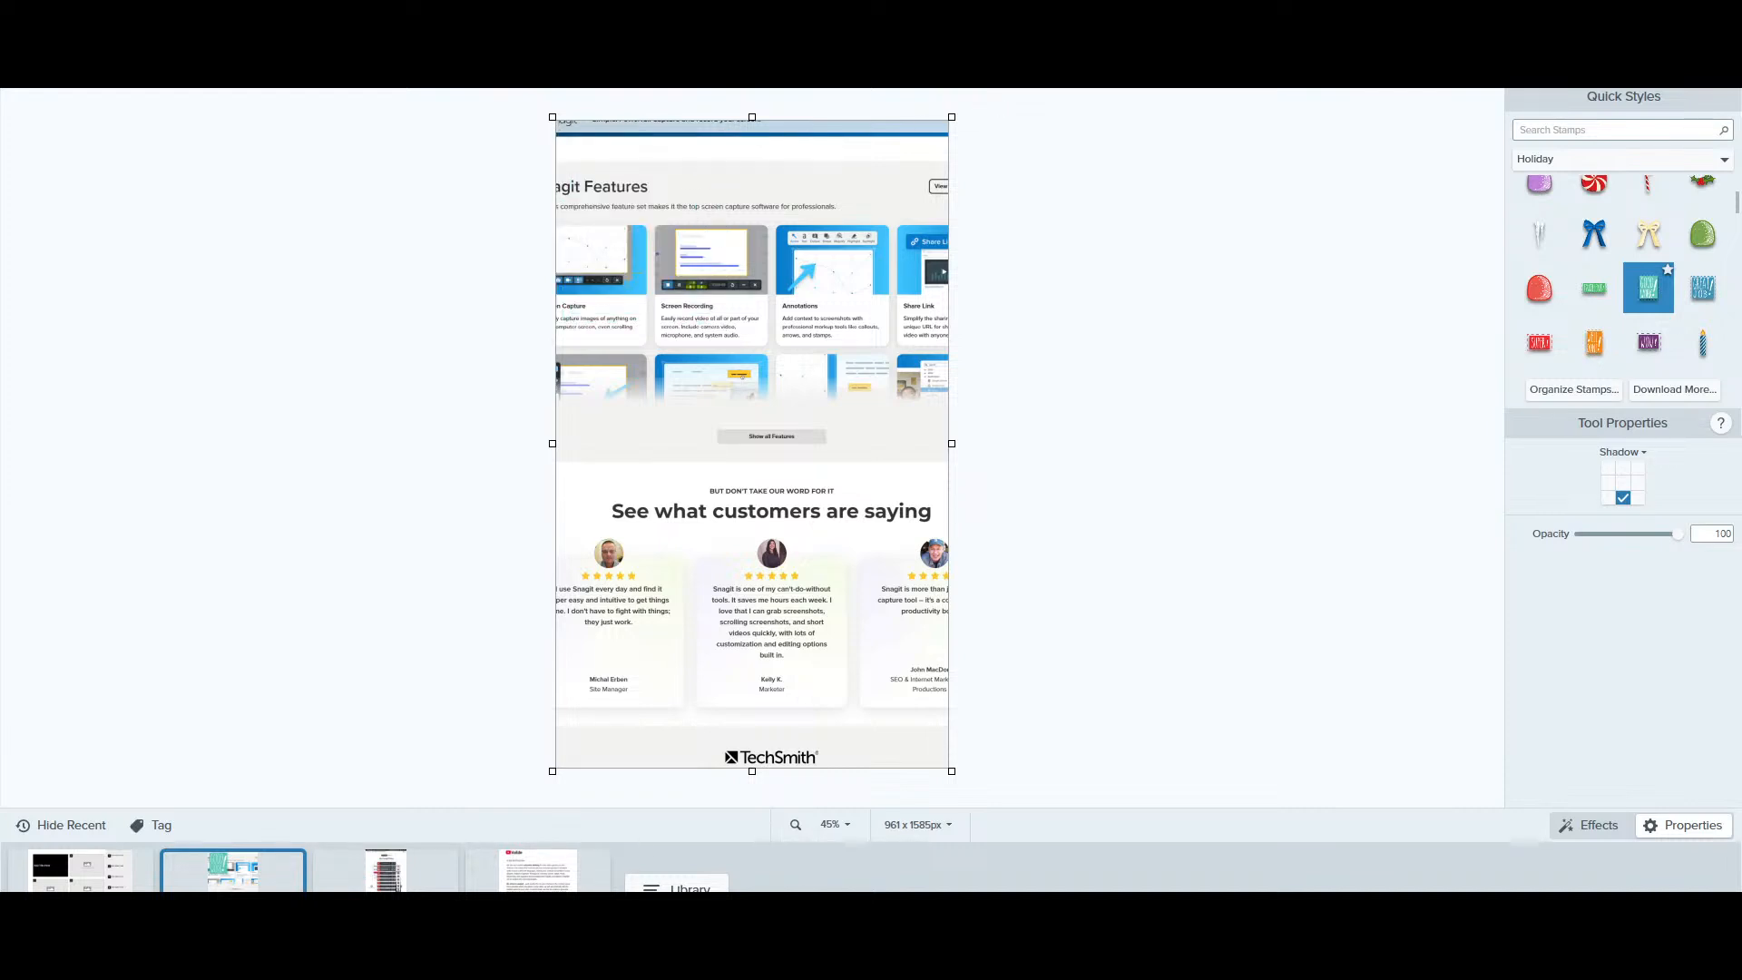
Activate the Fill tool, switch to the Basic theme, try a tolerance of 84, and restore the red quick style
click(946, 71)
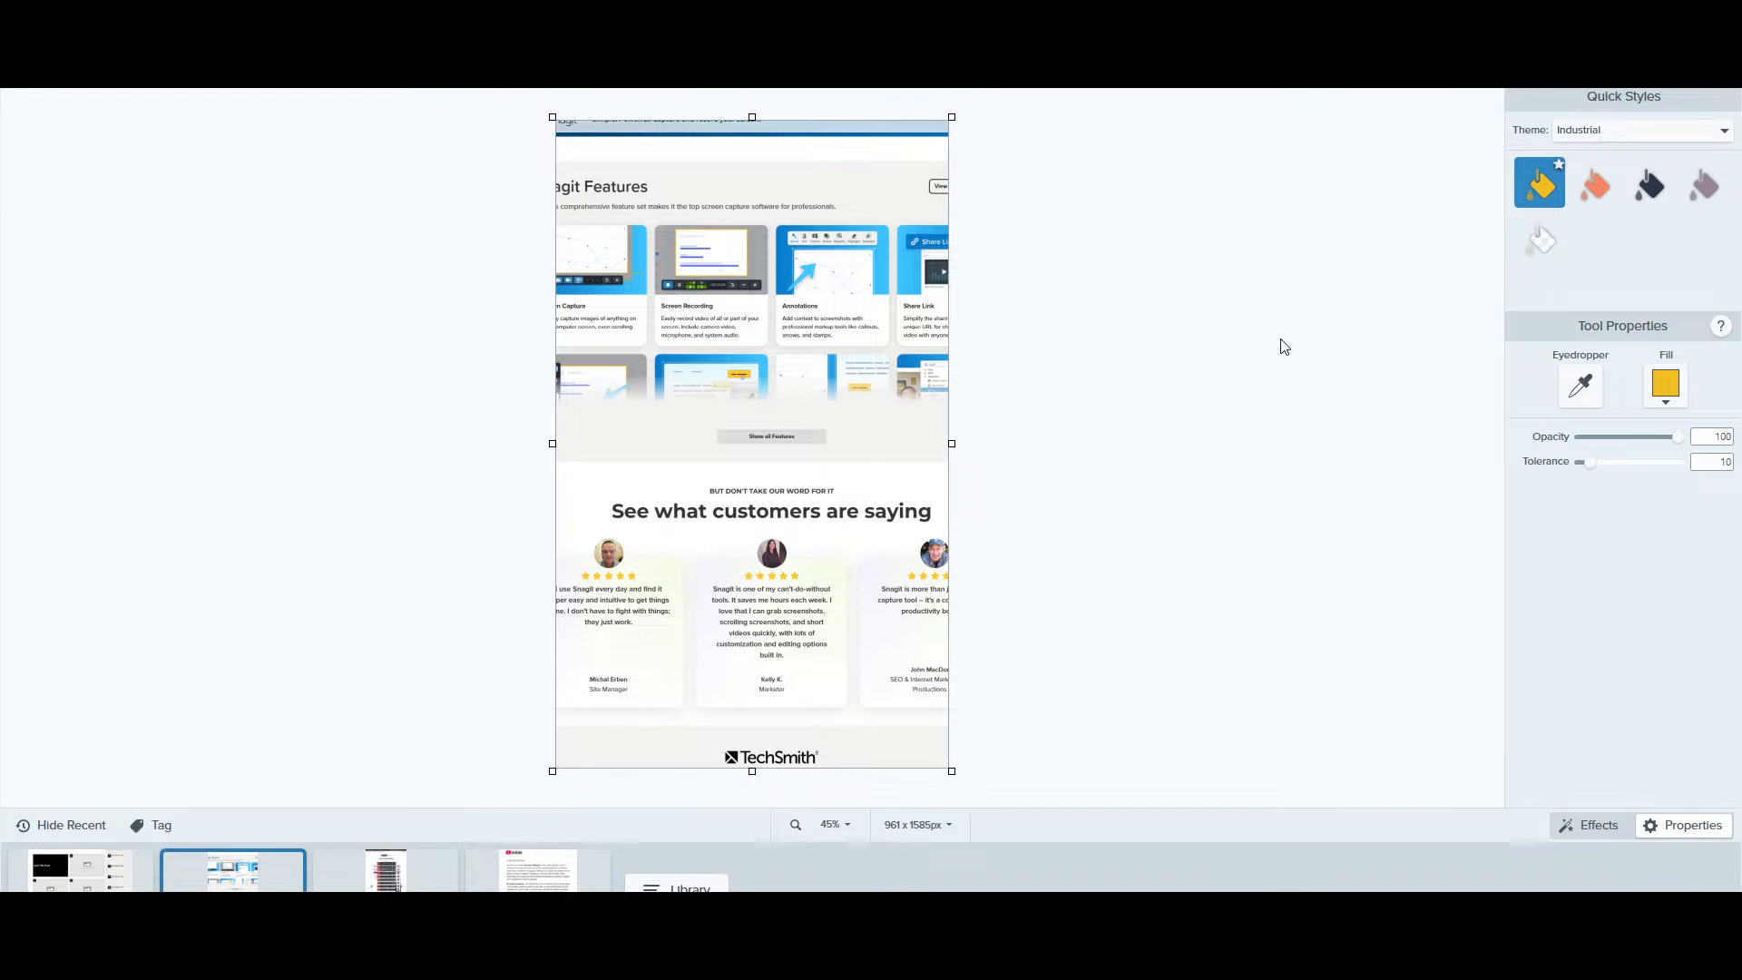
click(1674, 130)
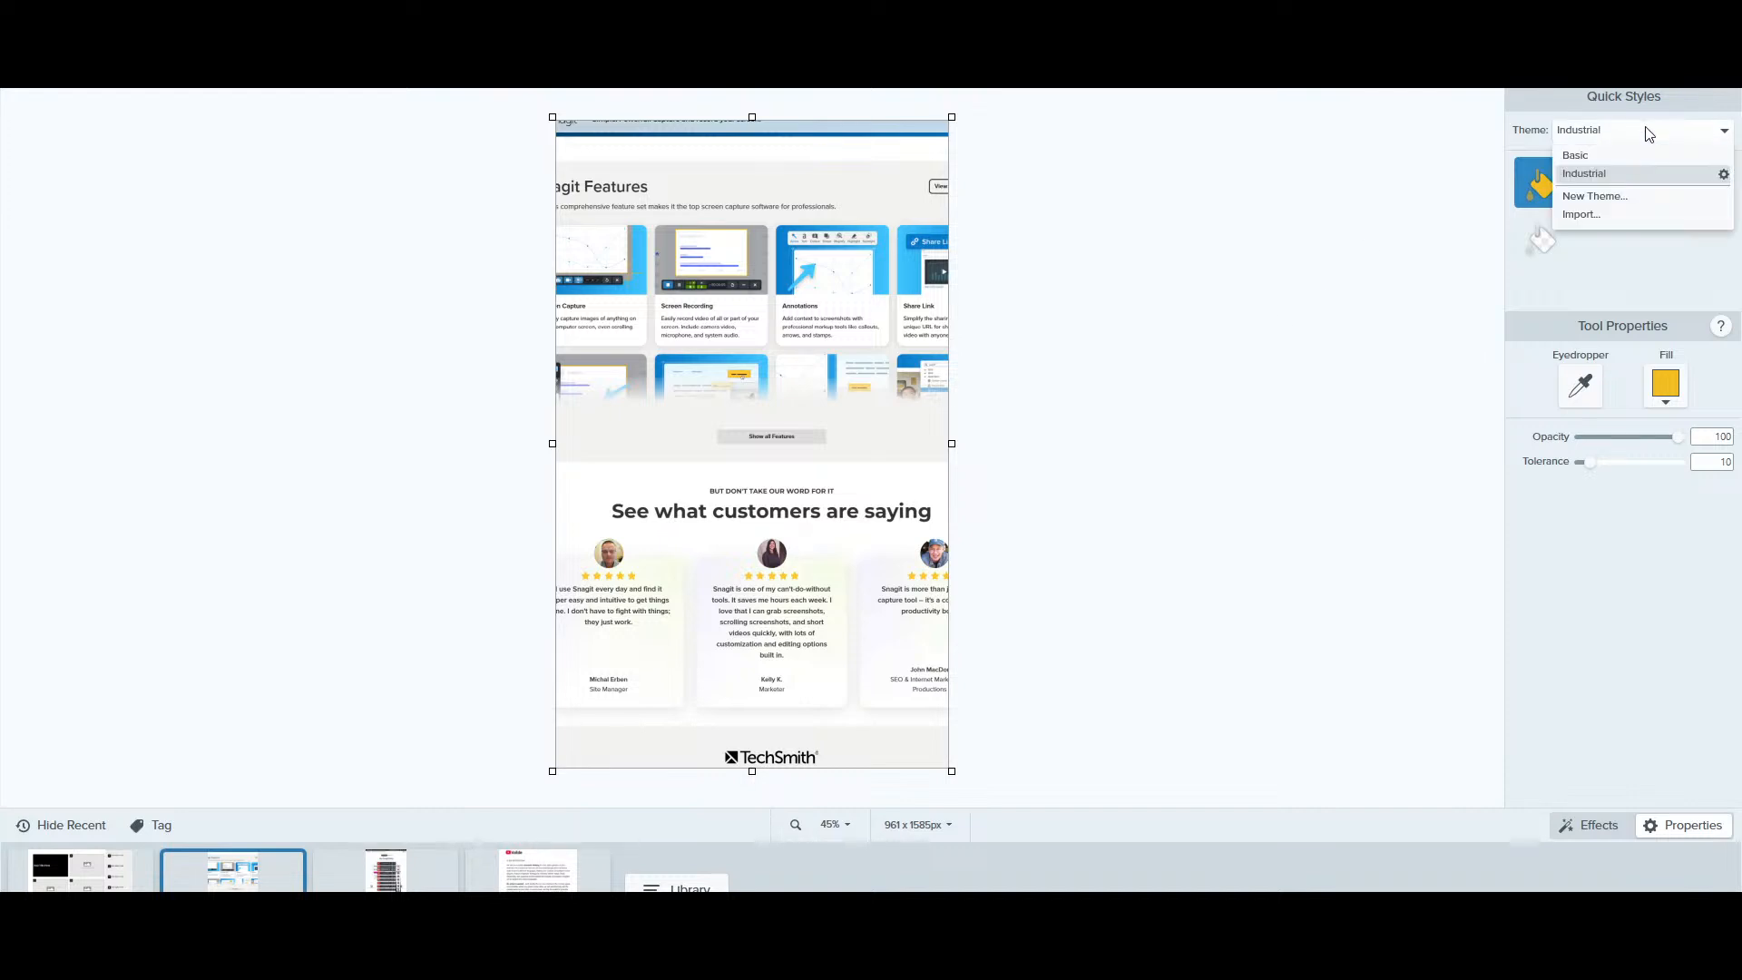
click(1623, 148)
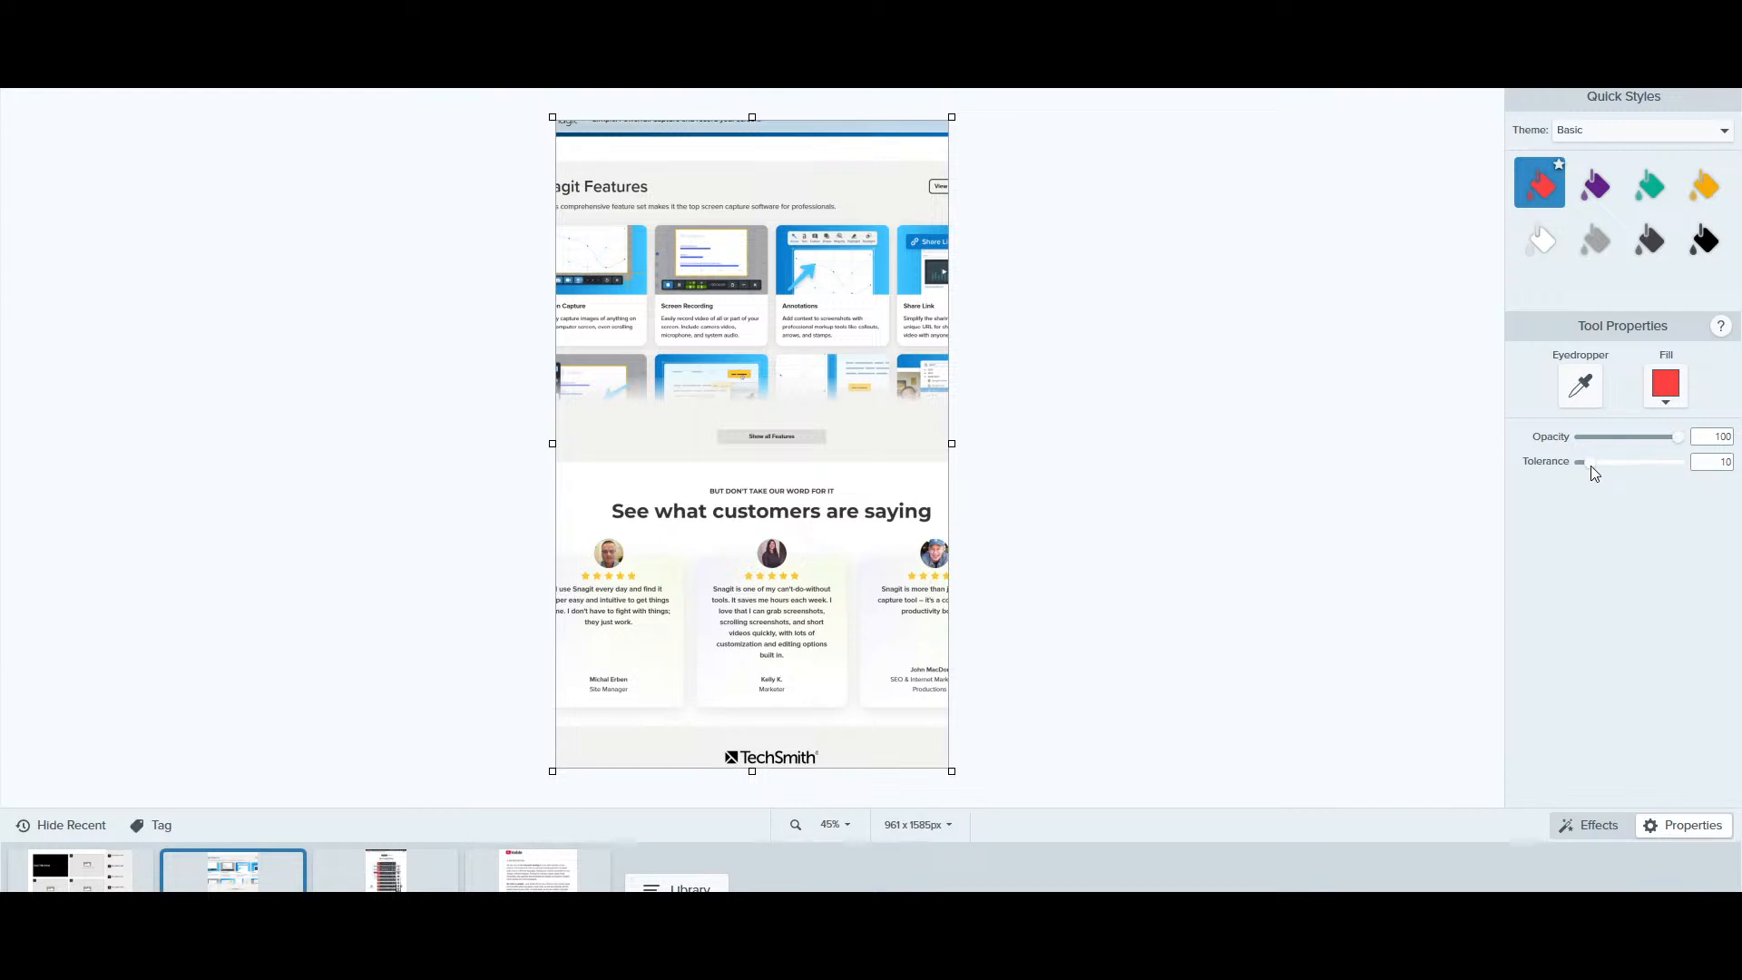
drag(1591, 466, 1662, 466)
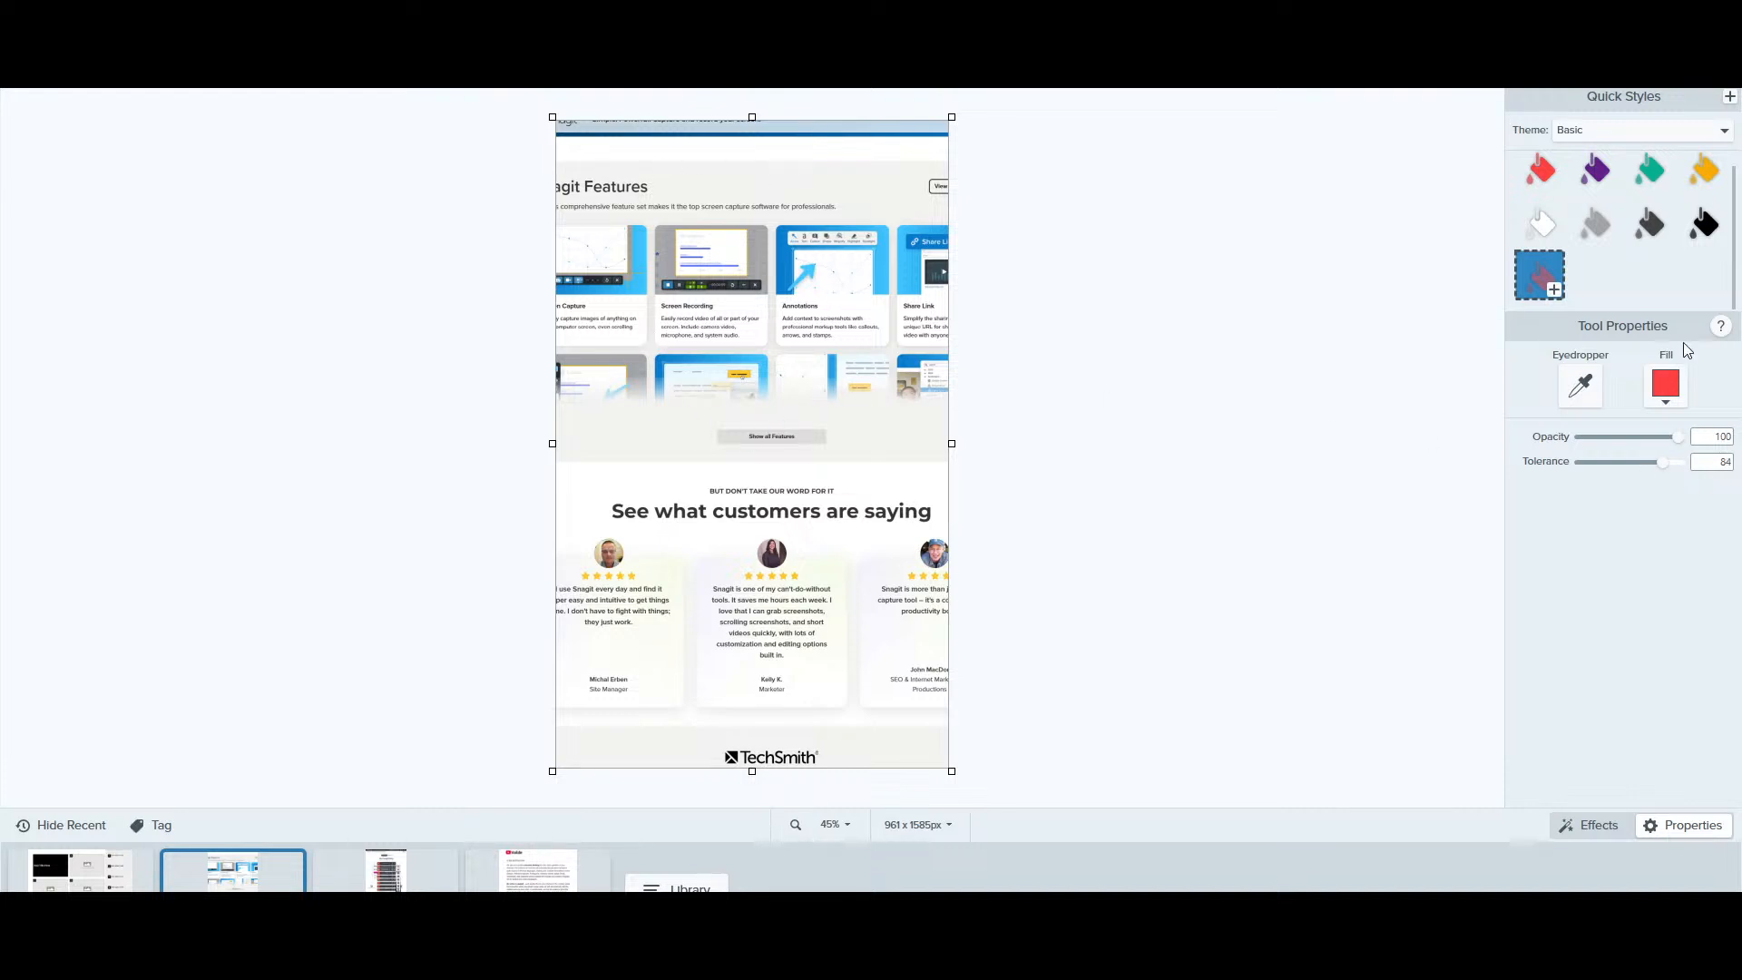
click(1539, 170)
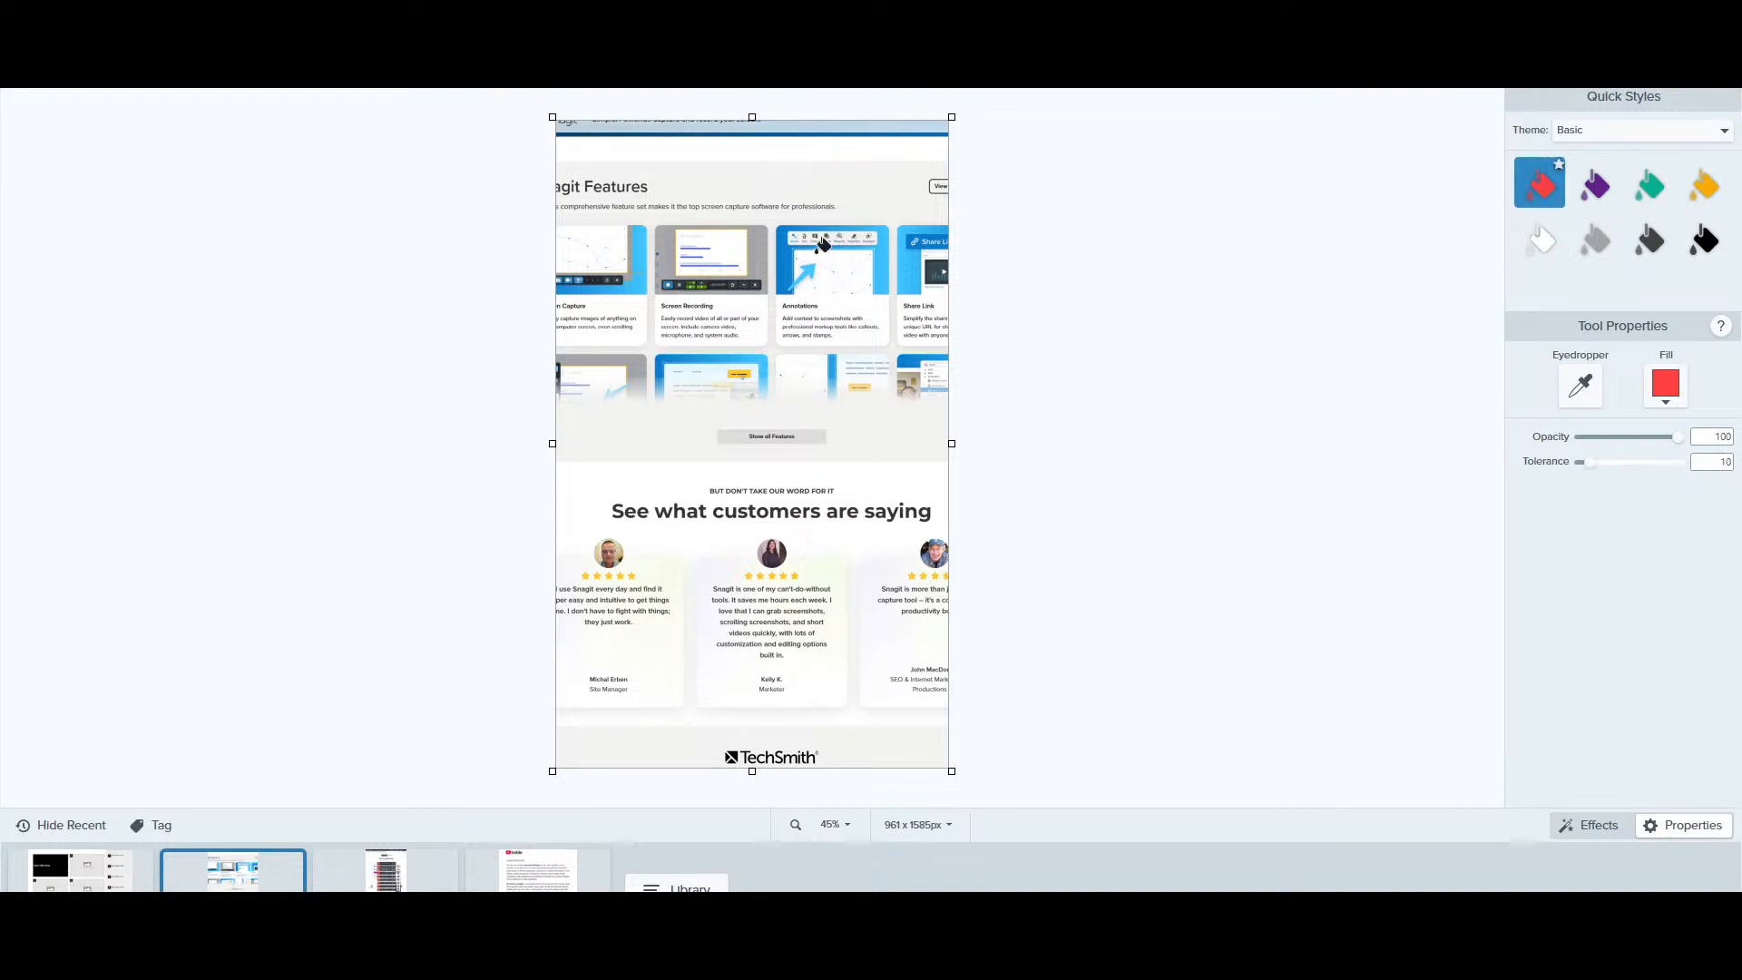
Try the red fill on the Annotations thumbnail's white background and its tool strip, and undo the fills
click(862, 286)
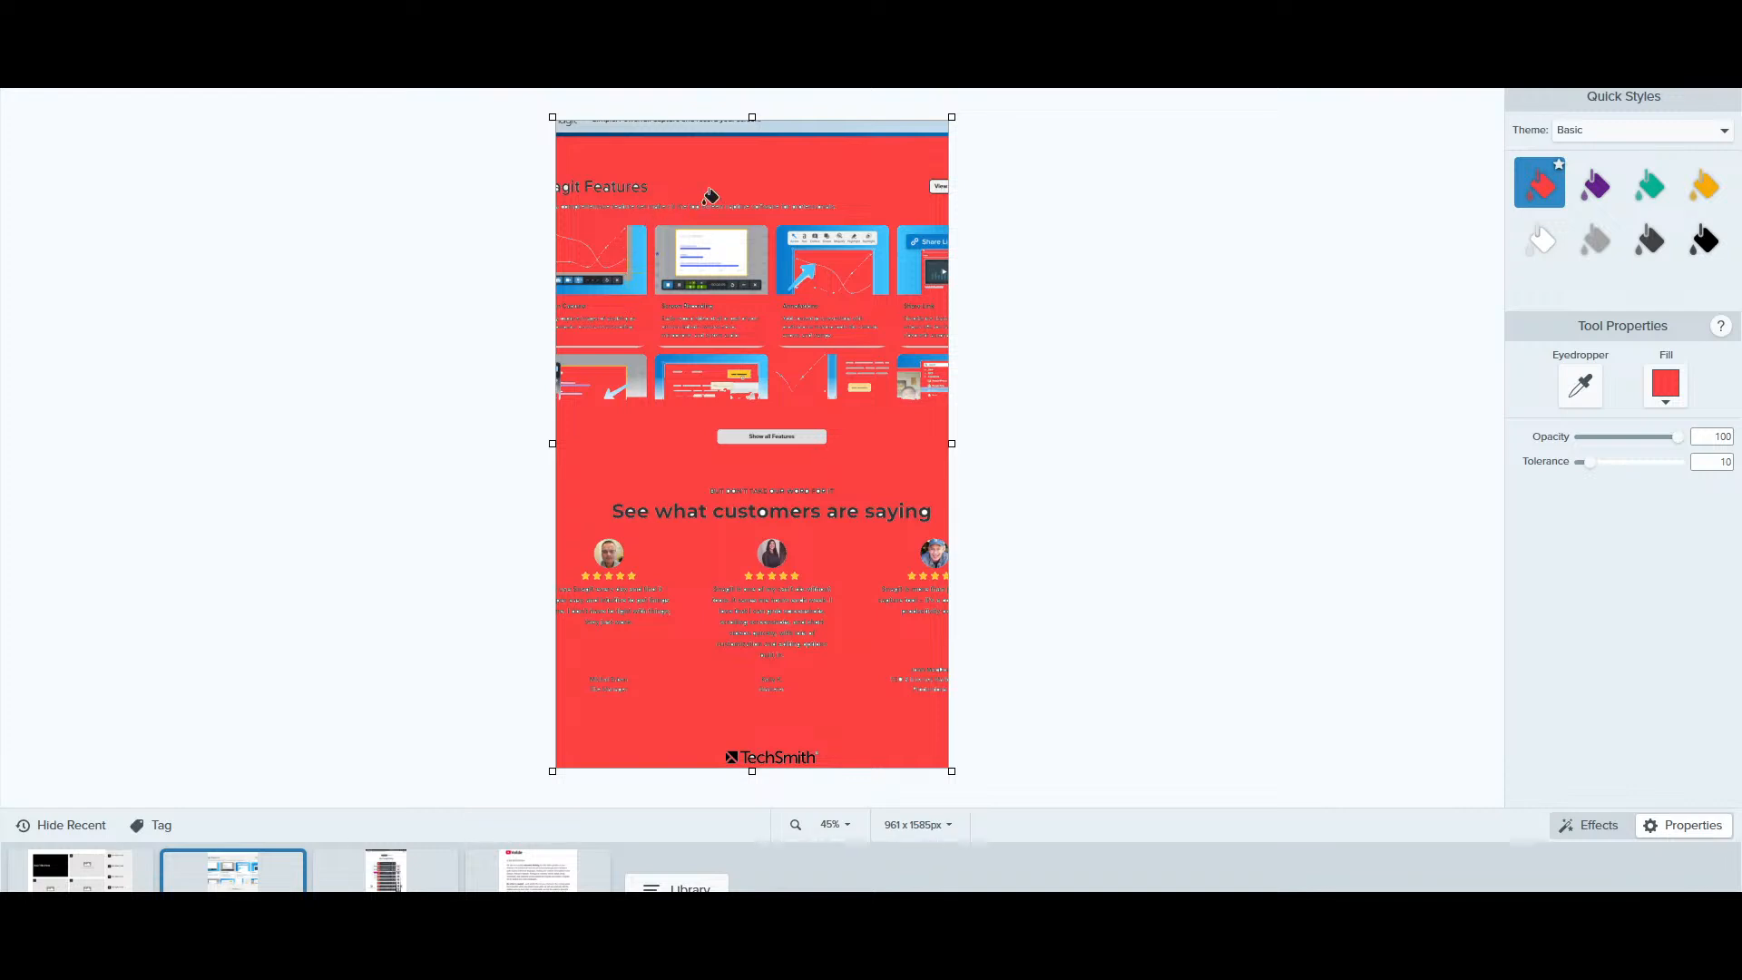
click(832, 233)
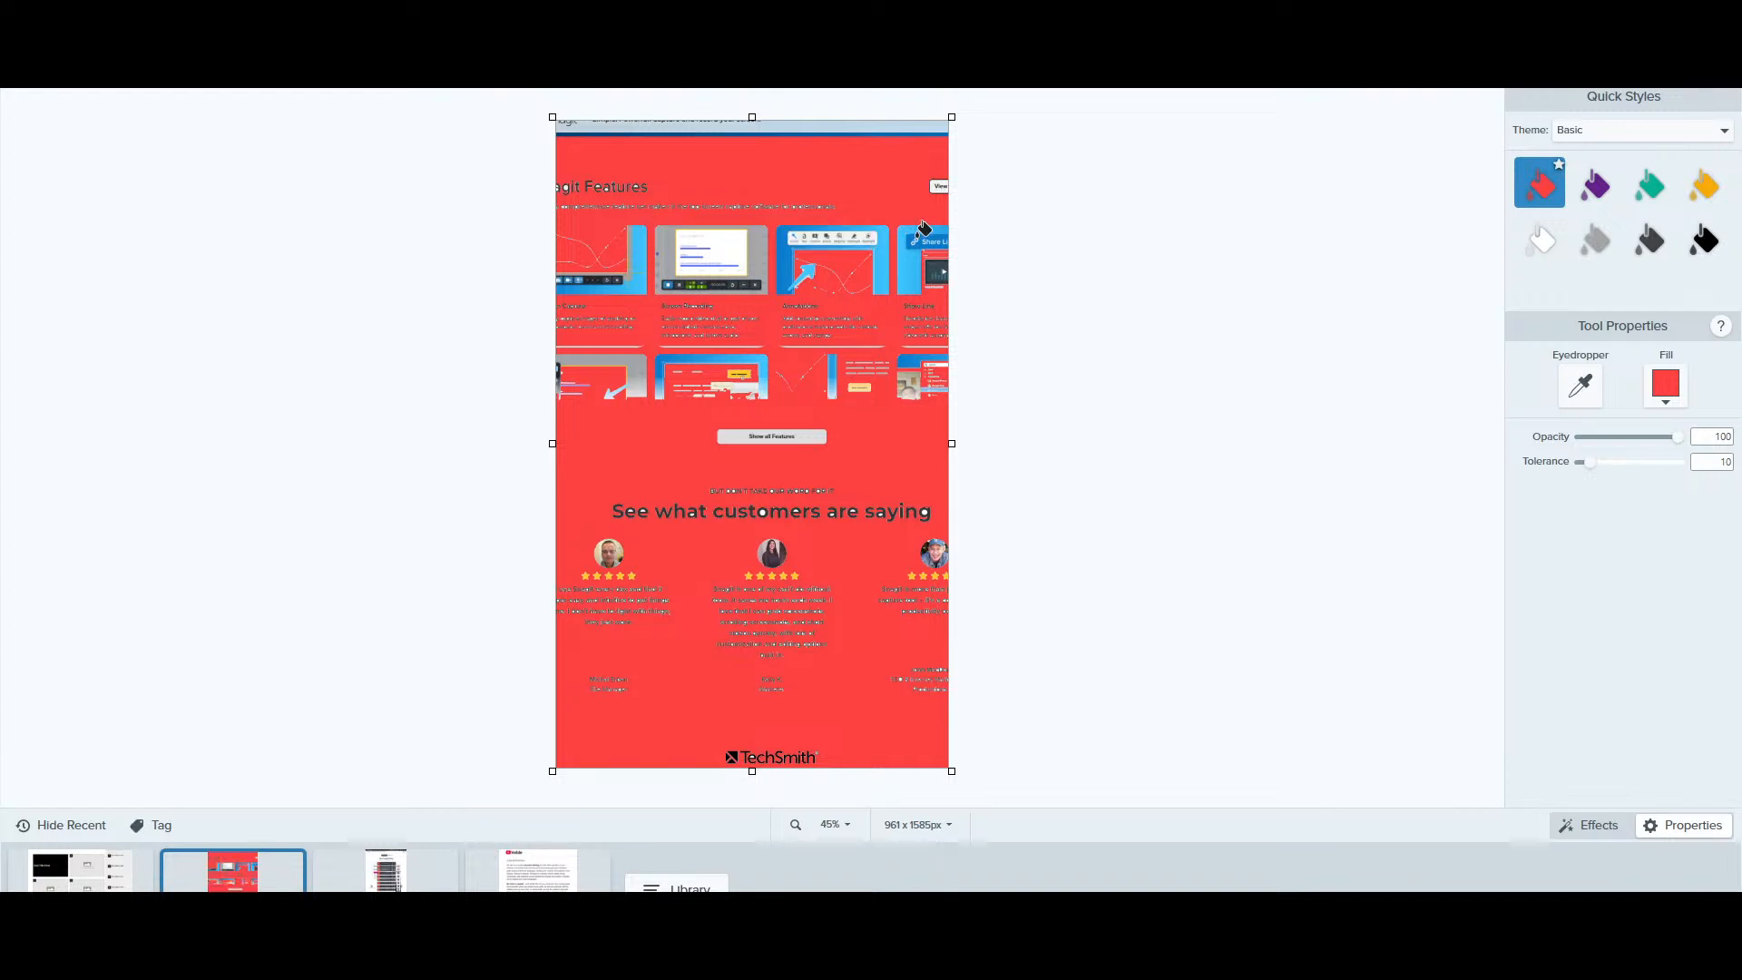
key(ctrl+z)
key(ctrl+z)
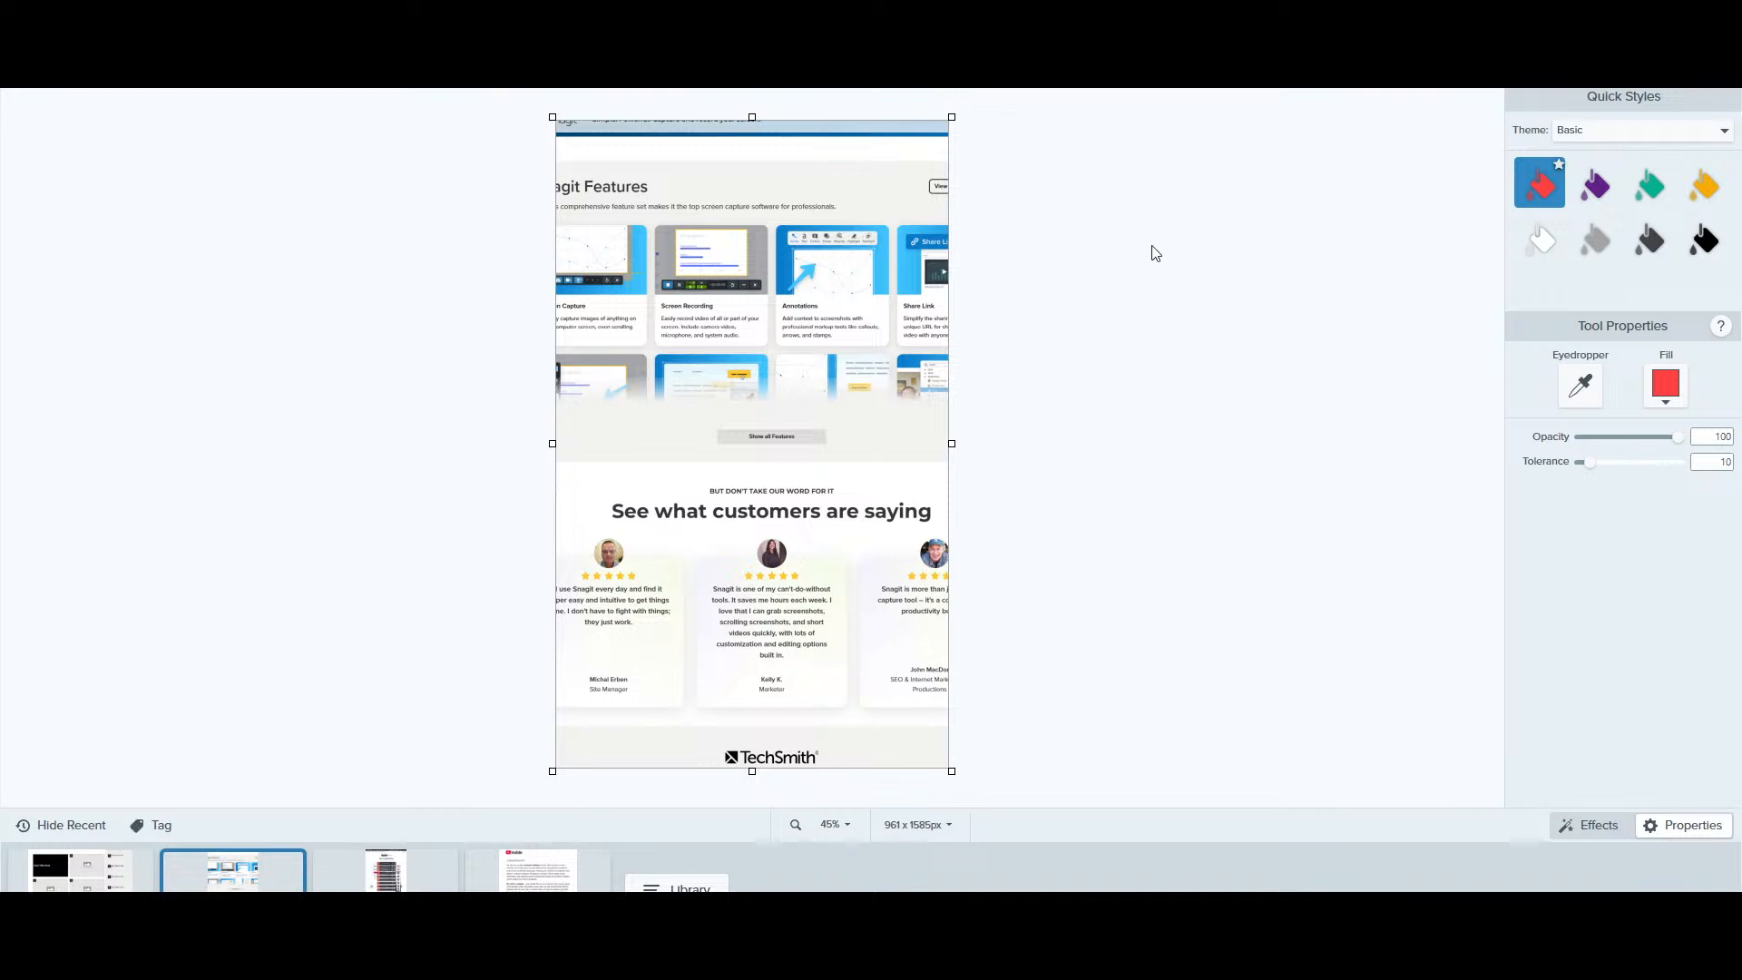
Fill the tool strip in the Annotations thumbnail with the green Basic style
click(1649, 185)
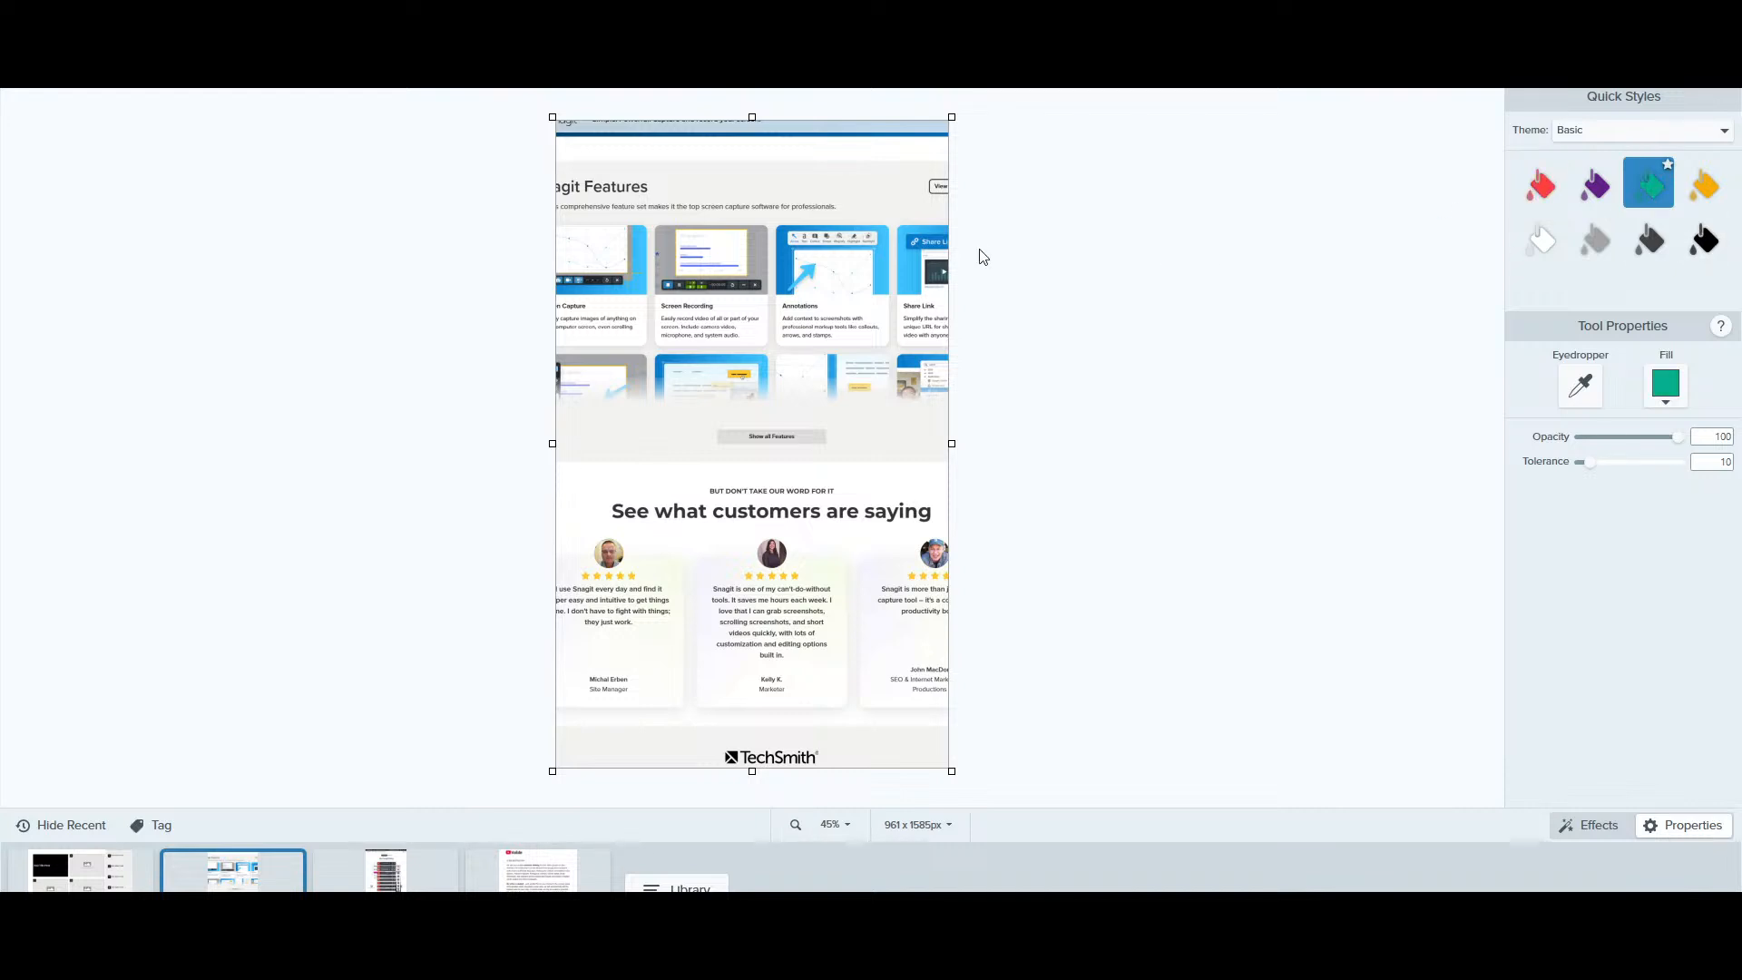
click(828, 233)
Try a green fill at tolerance 92, undo it, and fill the Snagit Features background green at a much lower tolerance
click(1598, 462)
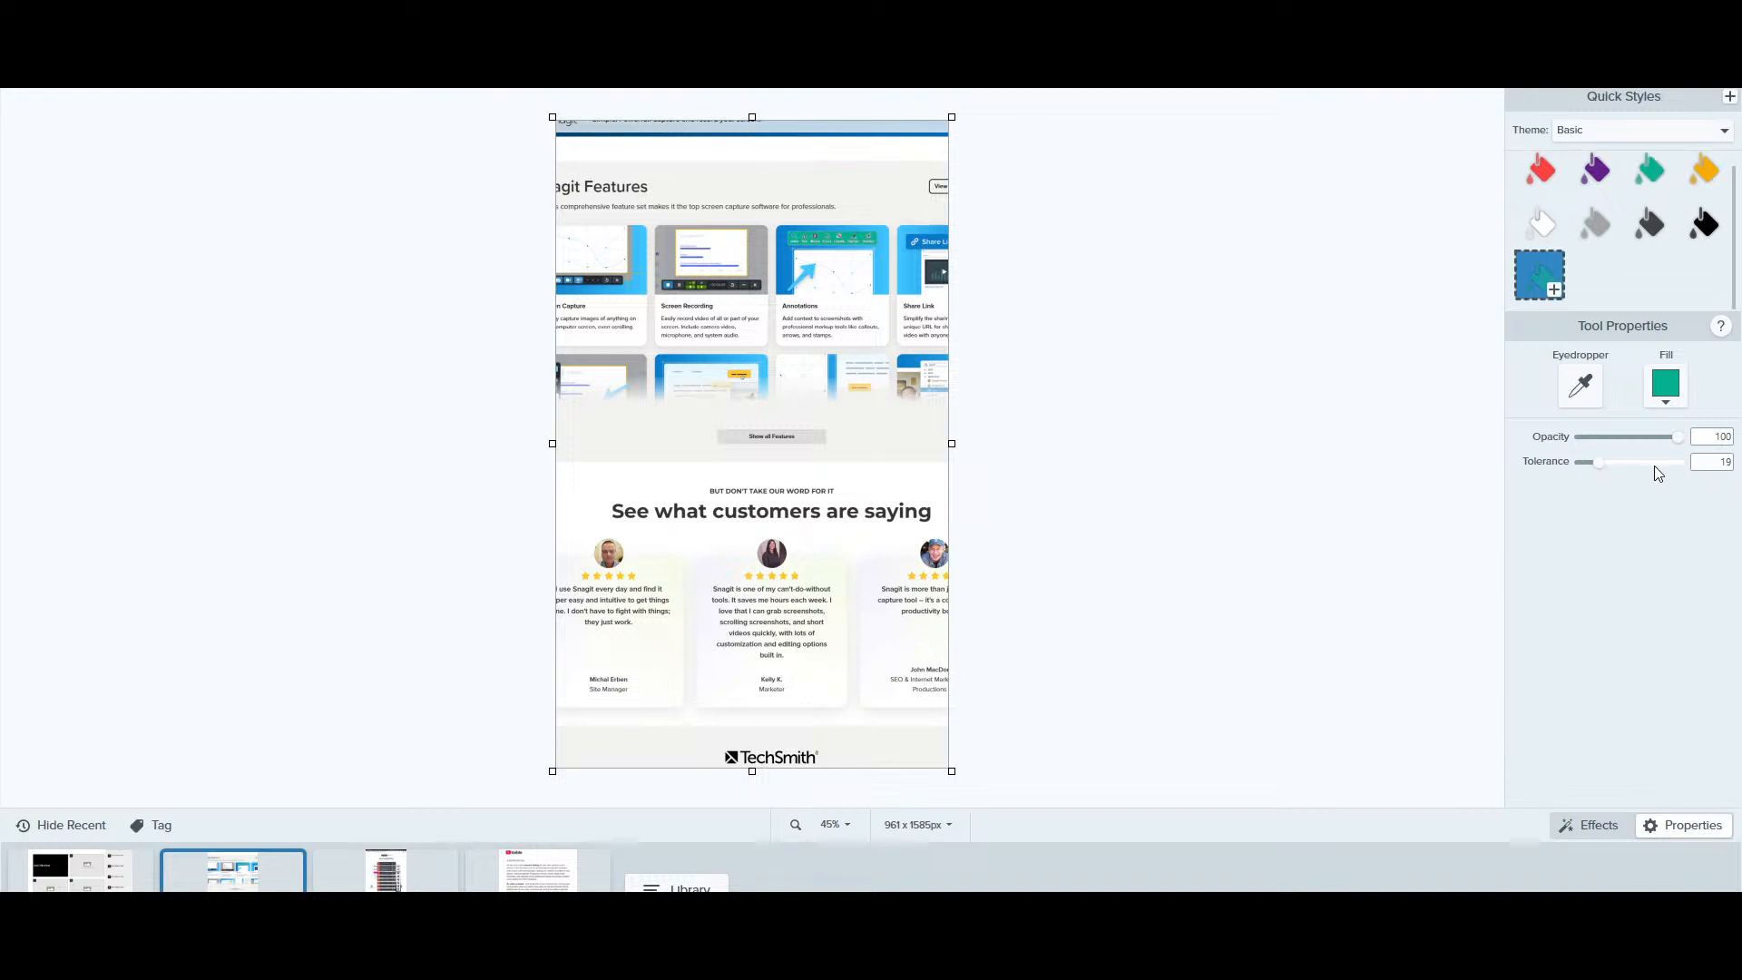
click(896, 187)
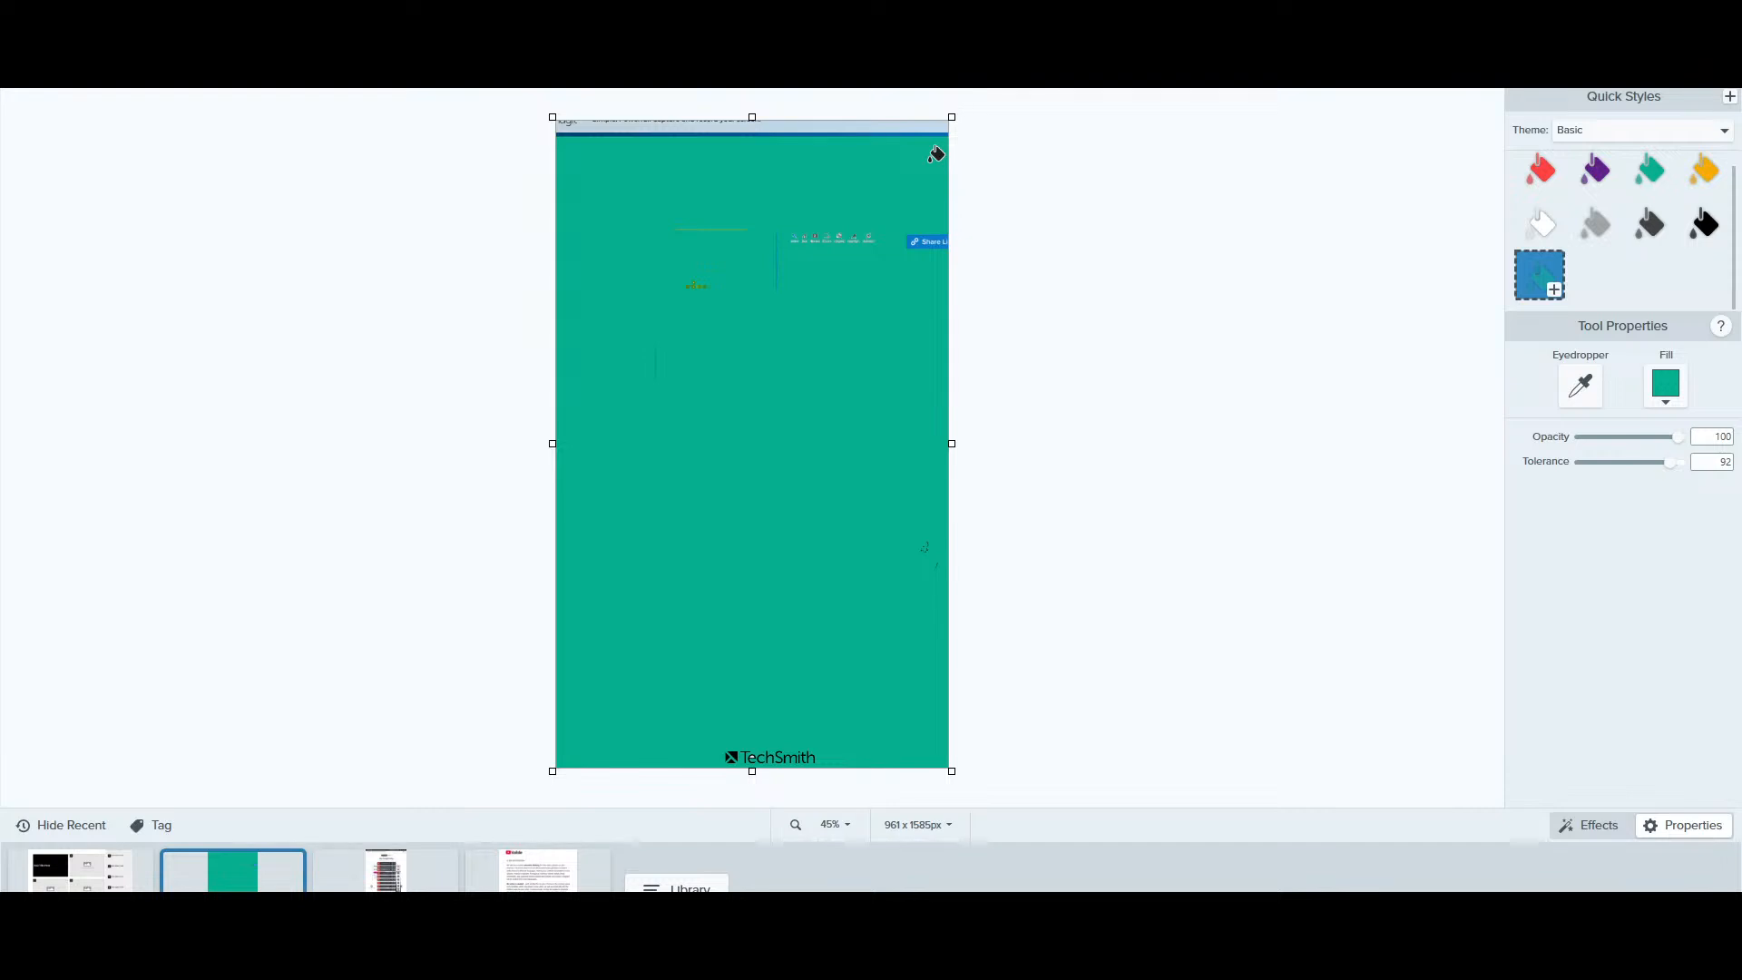
key(ctrl+z)
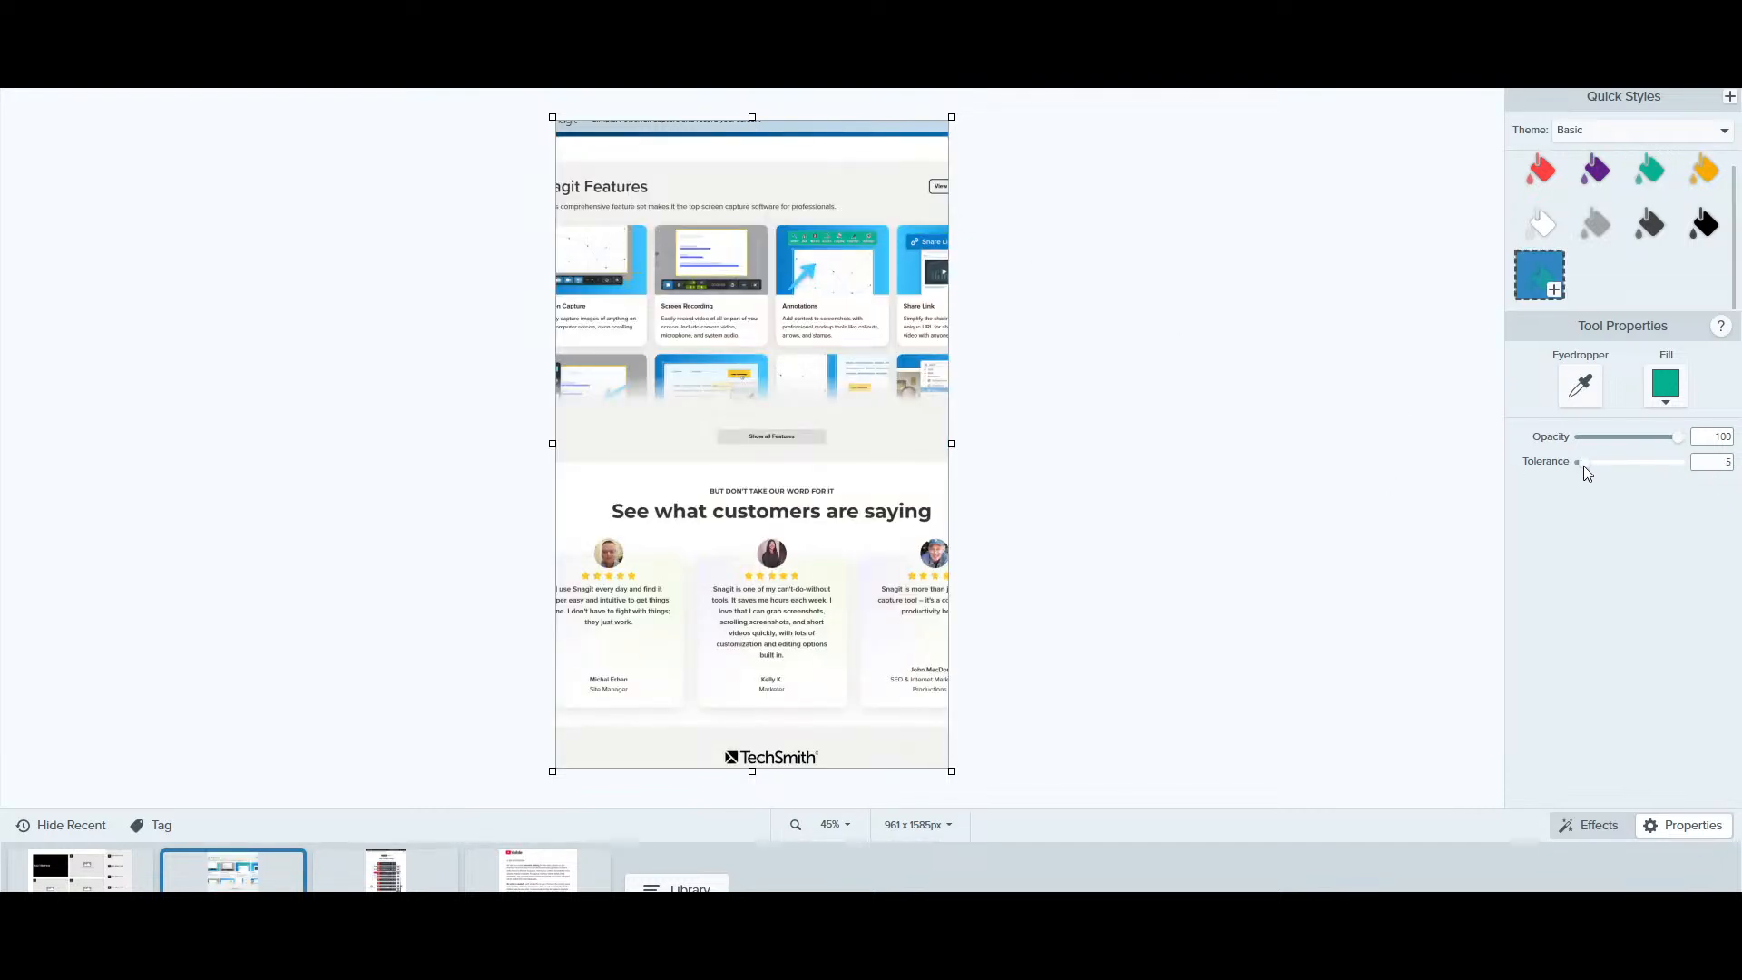
click(895, 169)
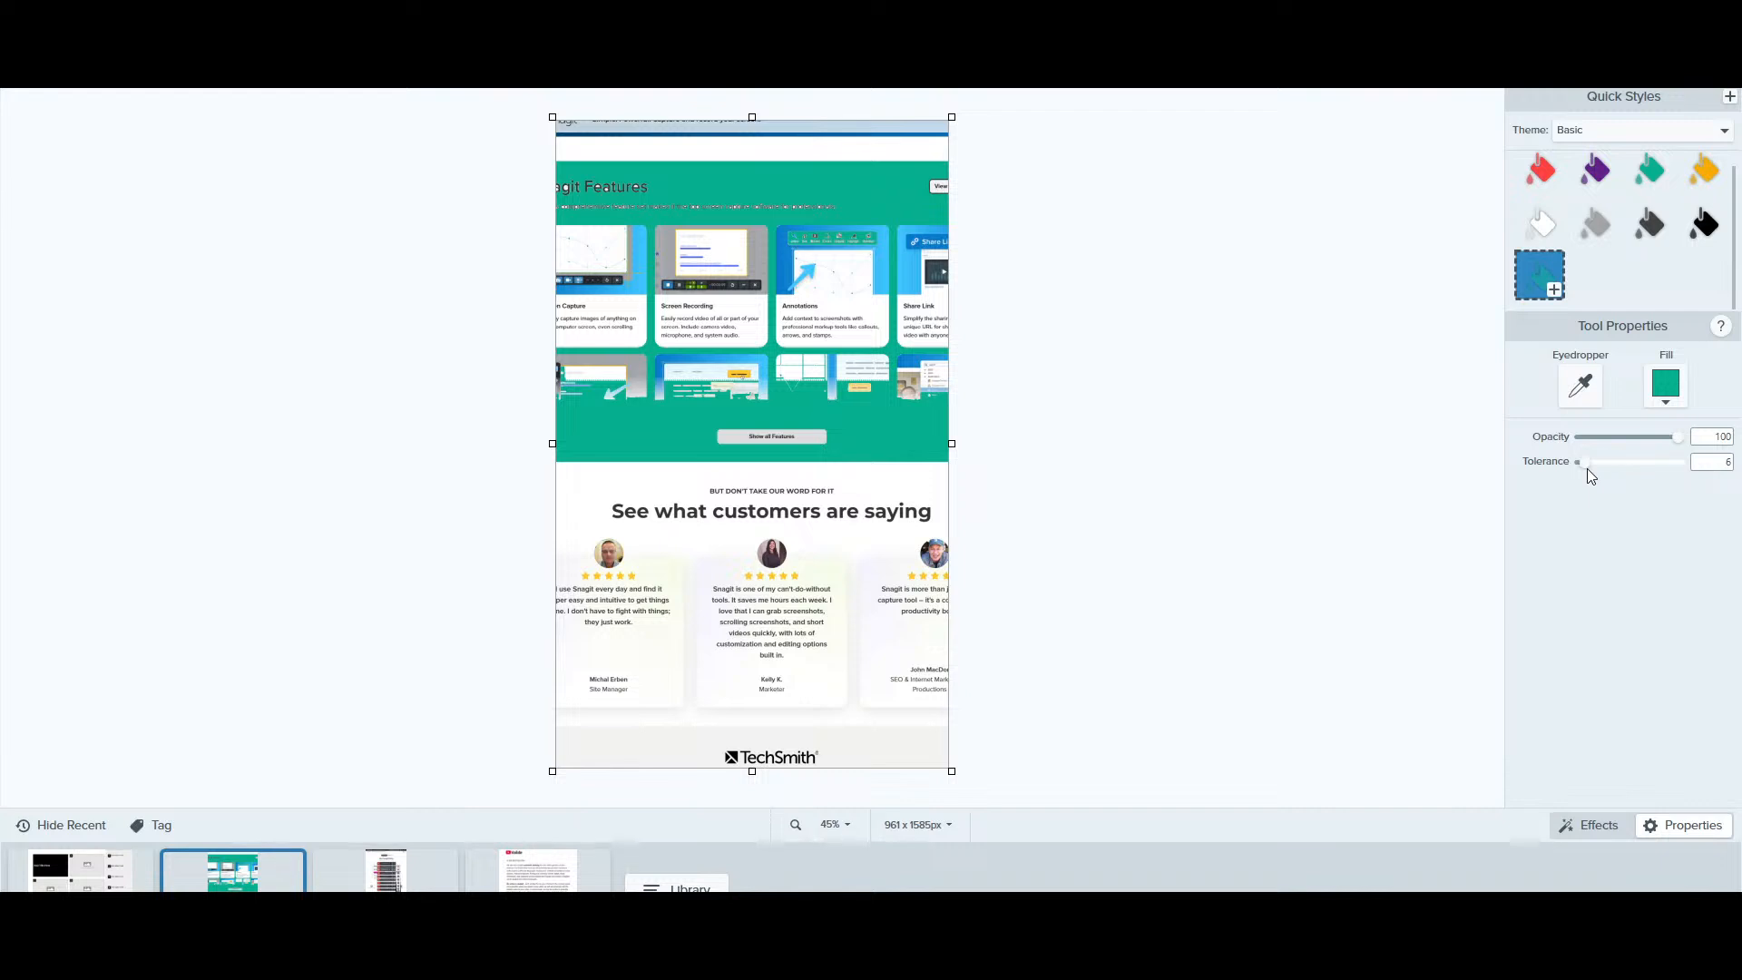
Fill the Snagit Features background, the Screen Recording thumbnail's white area and the white band above the heading with the orange style
drag(1587, 463, 1697, 455)
click(1703, 174)
click(866, 184)
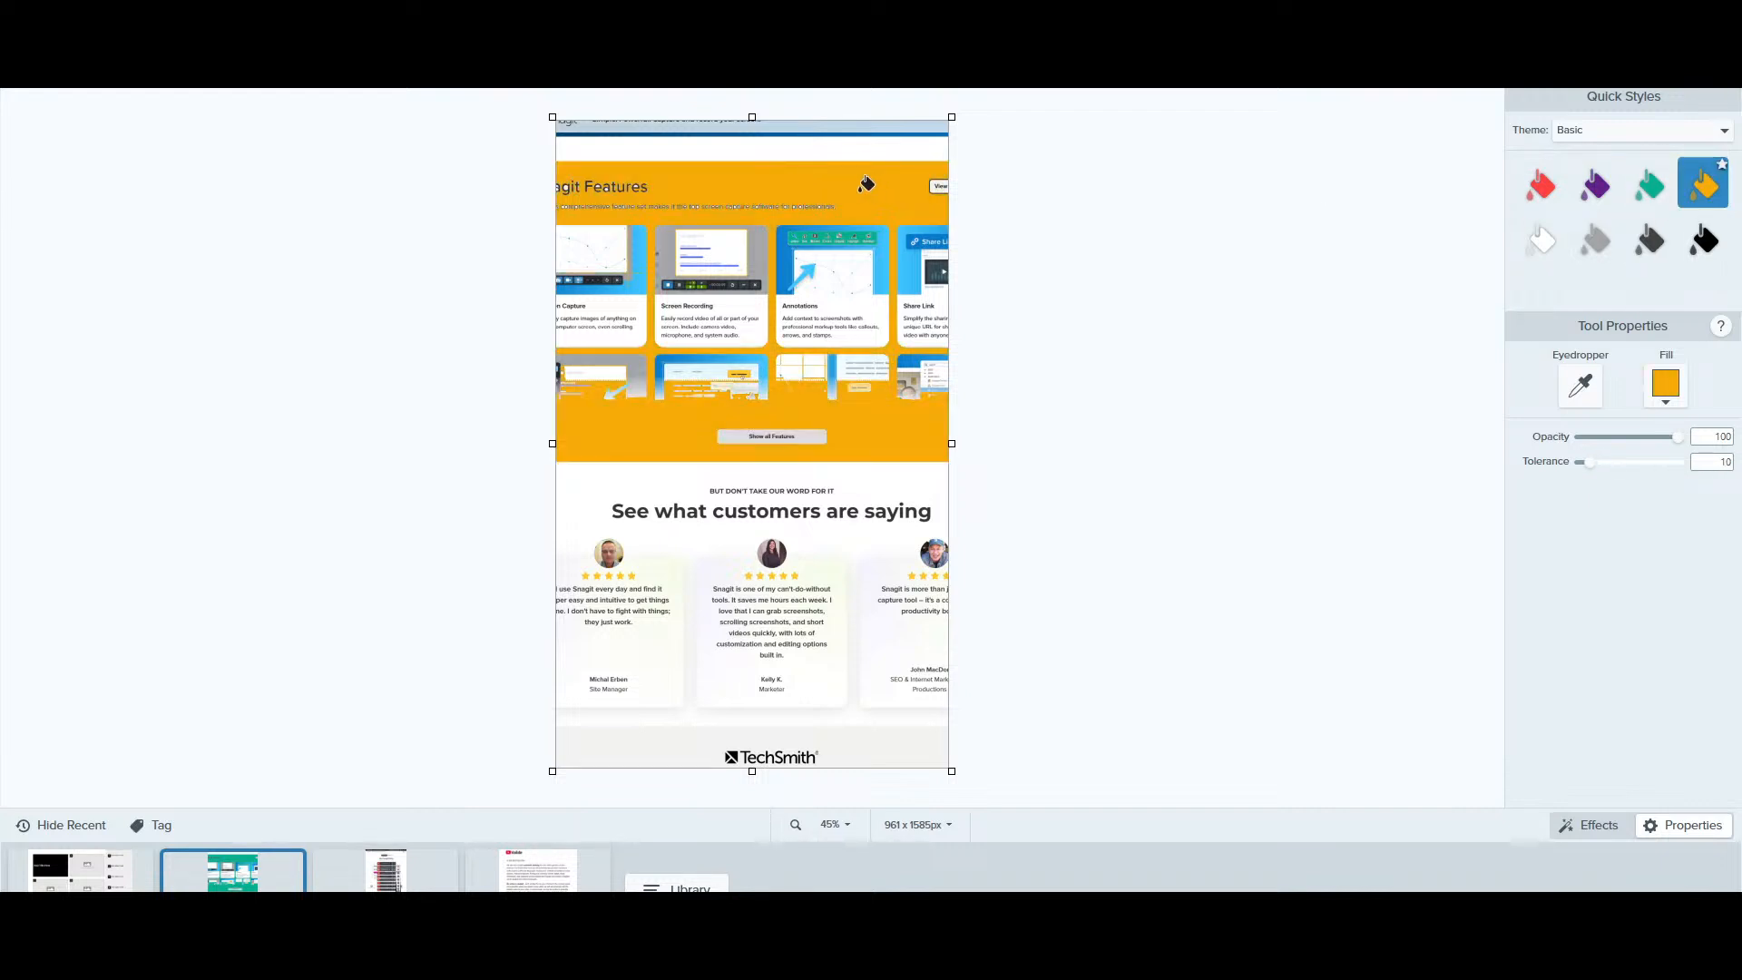
click(717, 244)
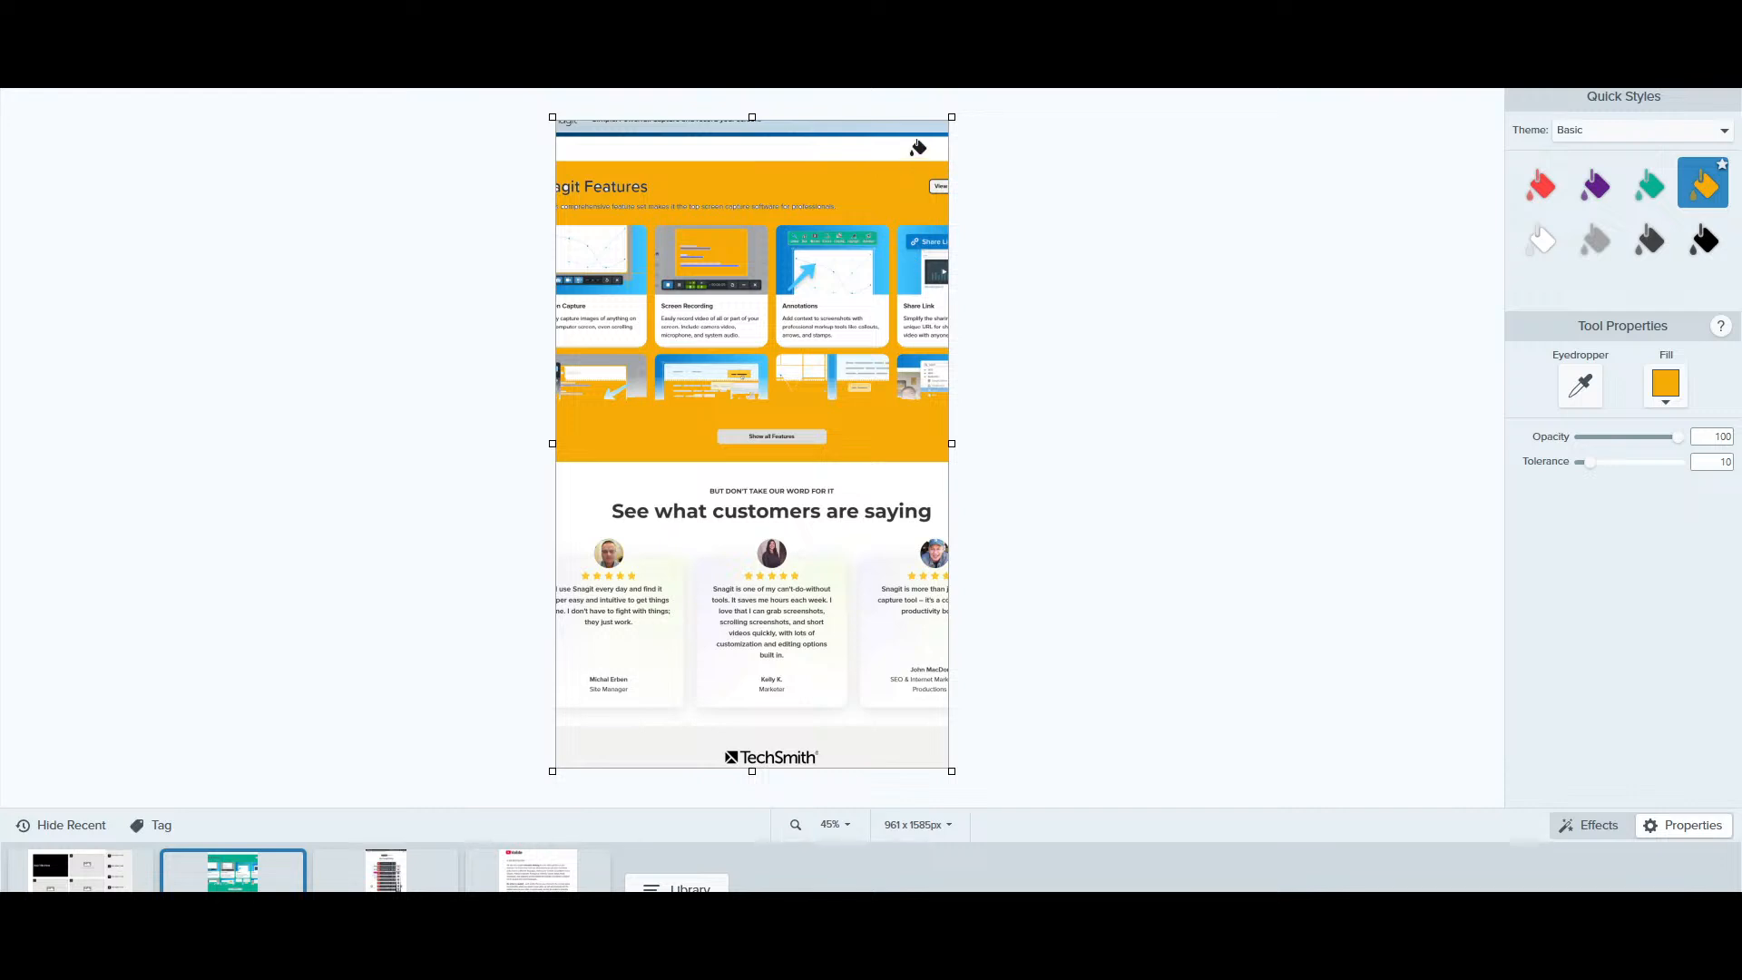
click(917, 150)
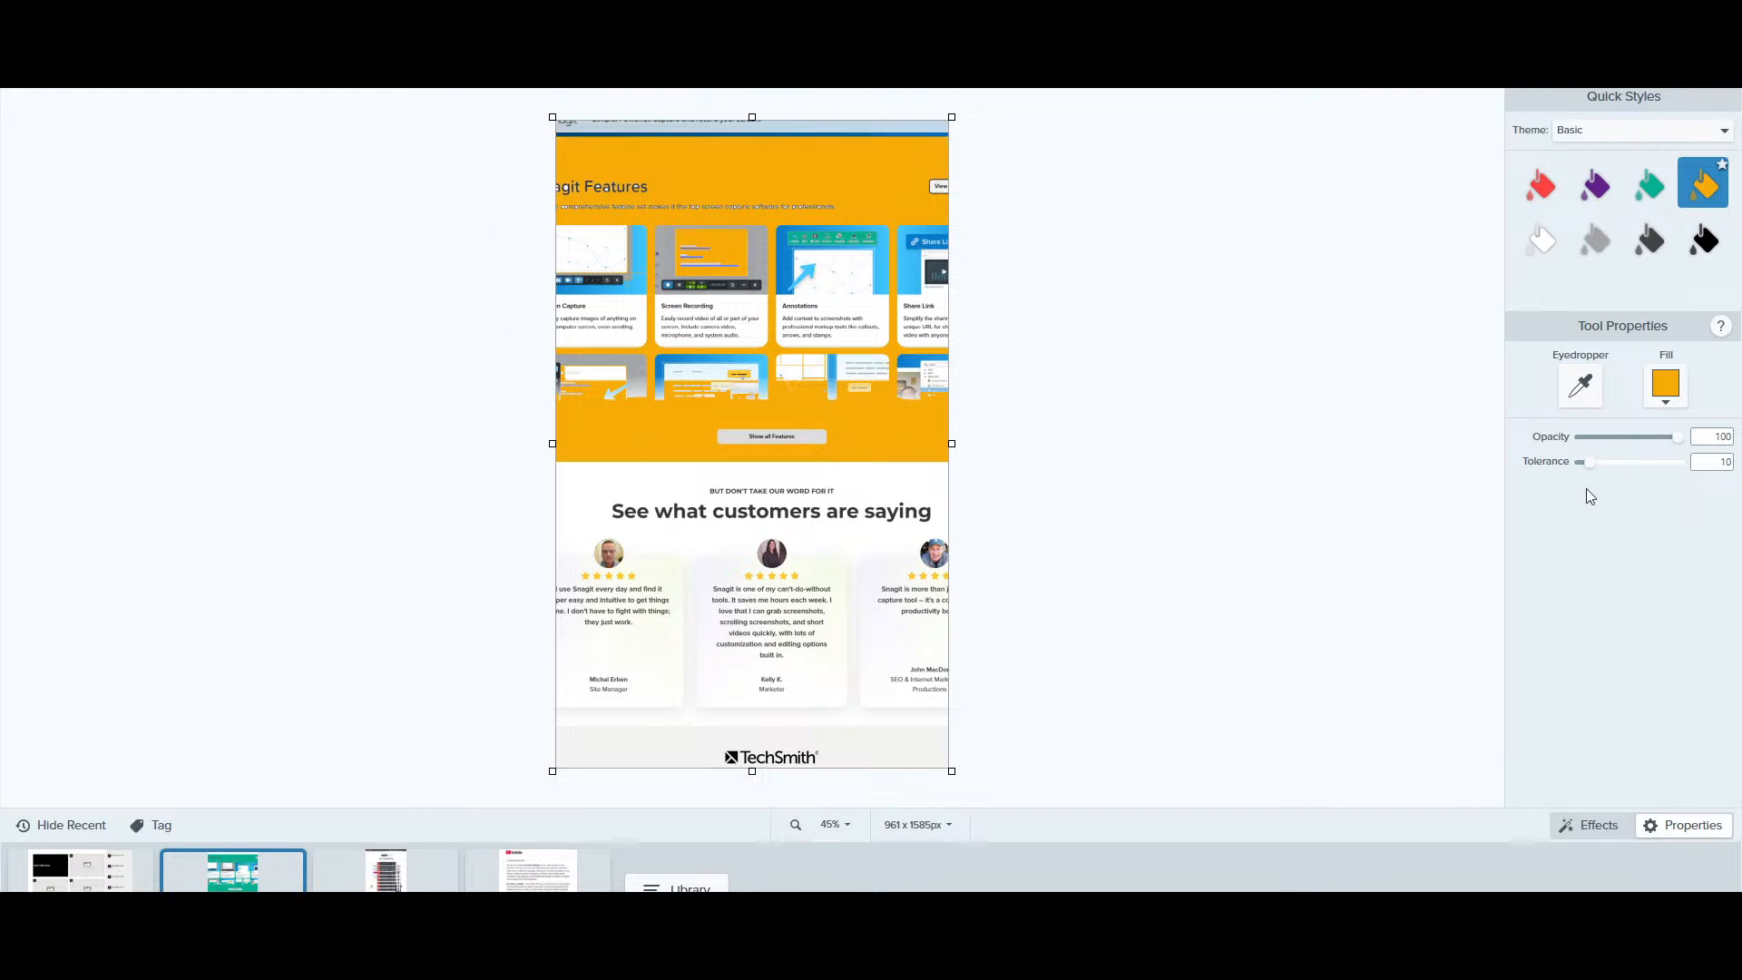
Fill the whole capture with the purple style at tolerance 100, and refill it at opacity 10
drag(1611, 465, 1693, 464)
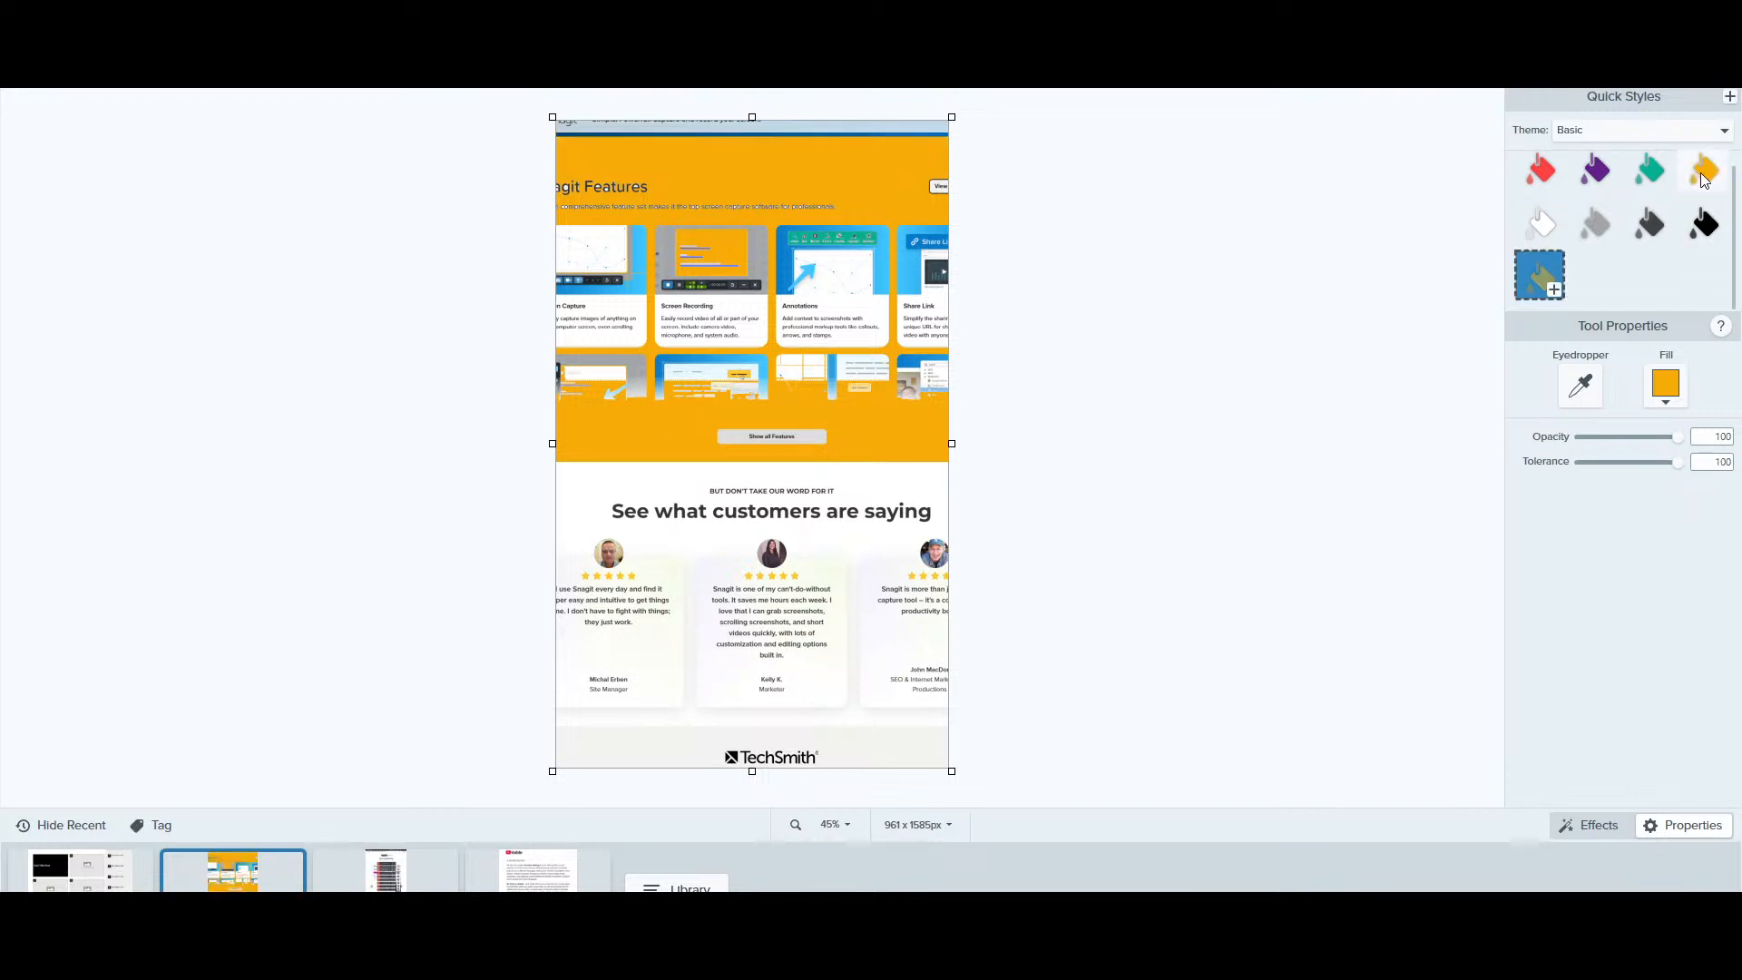
click(1598, 172)
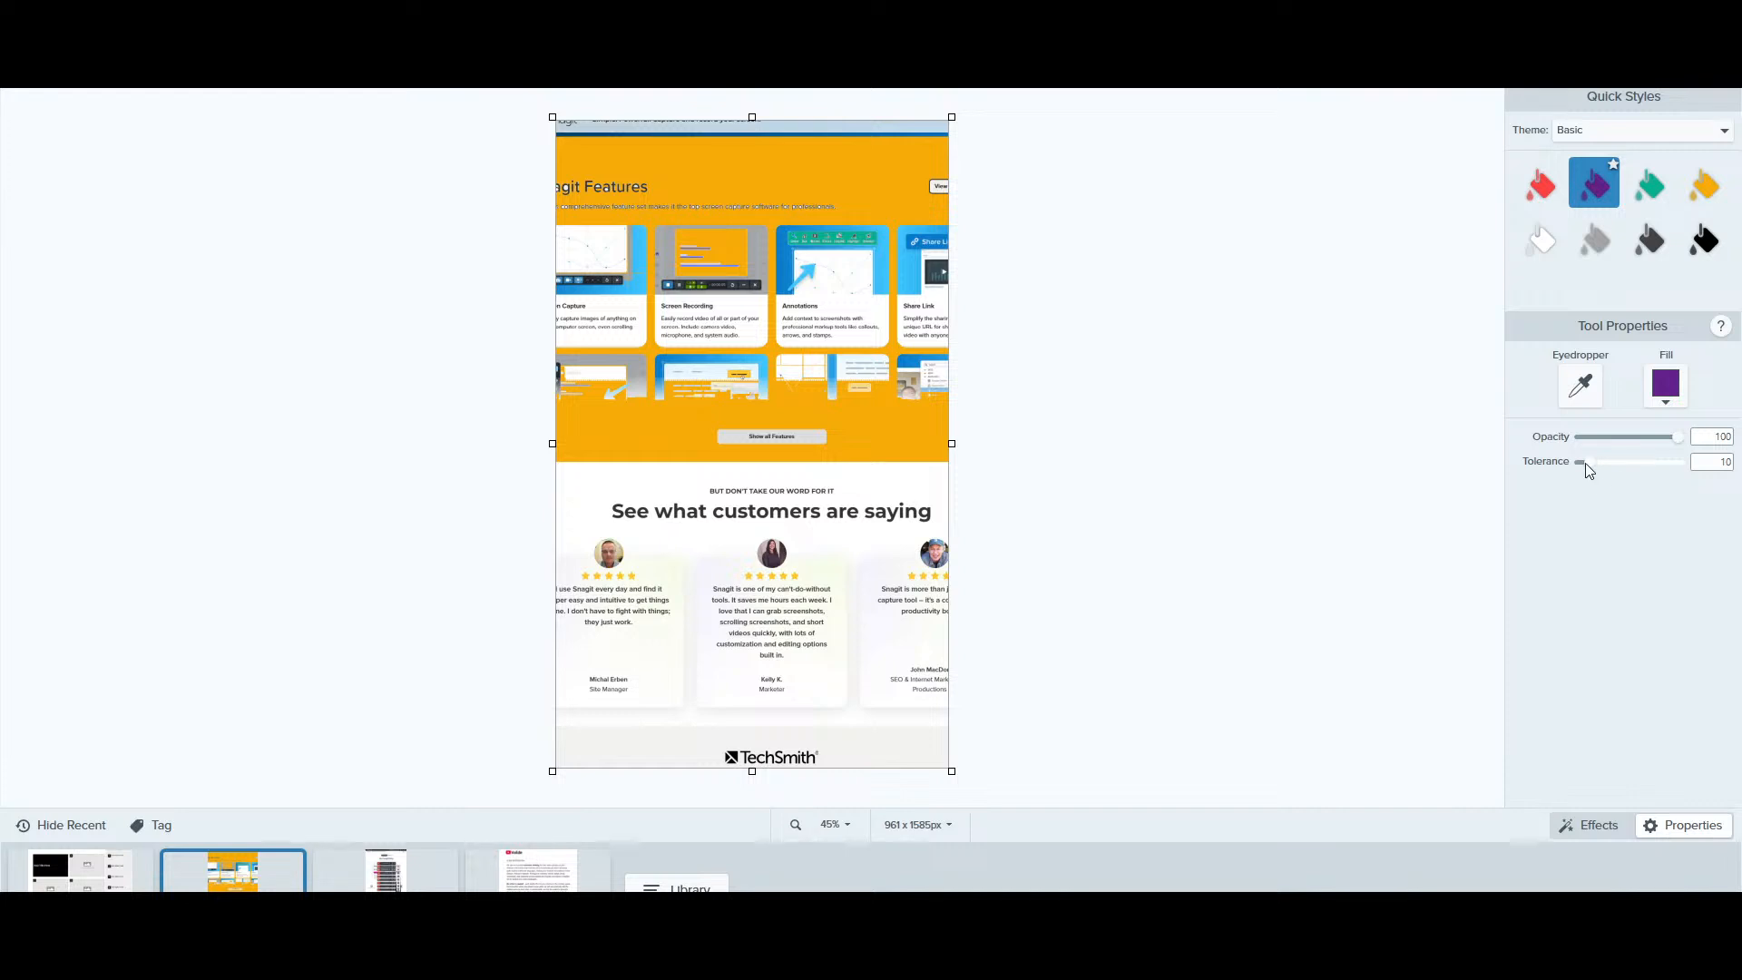
drag(1584, 462, 1689, 463)
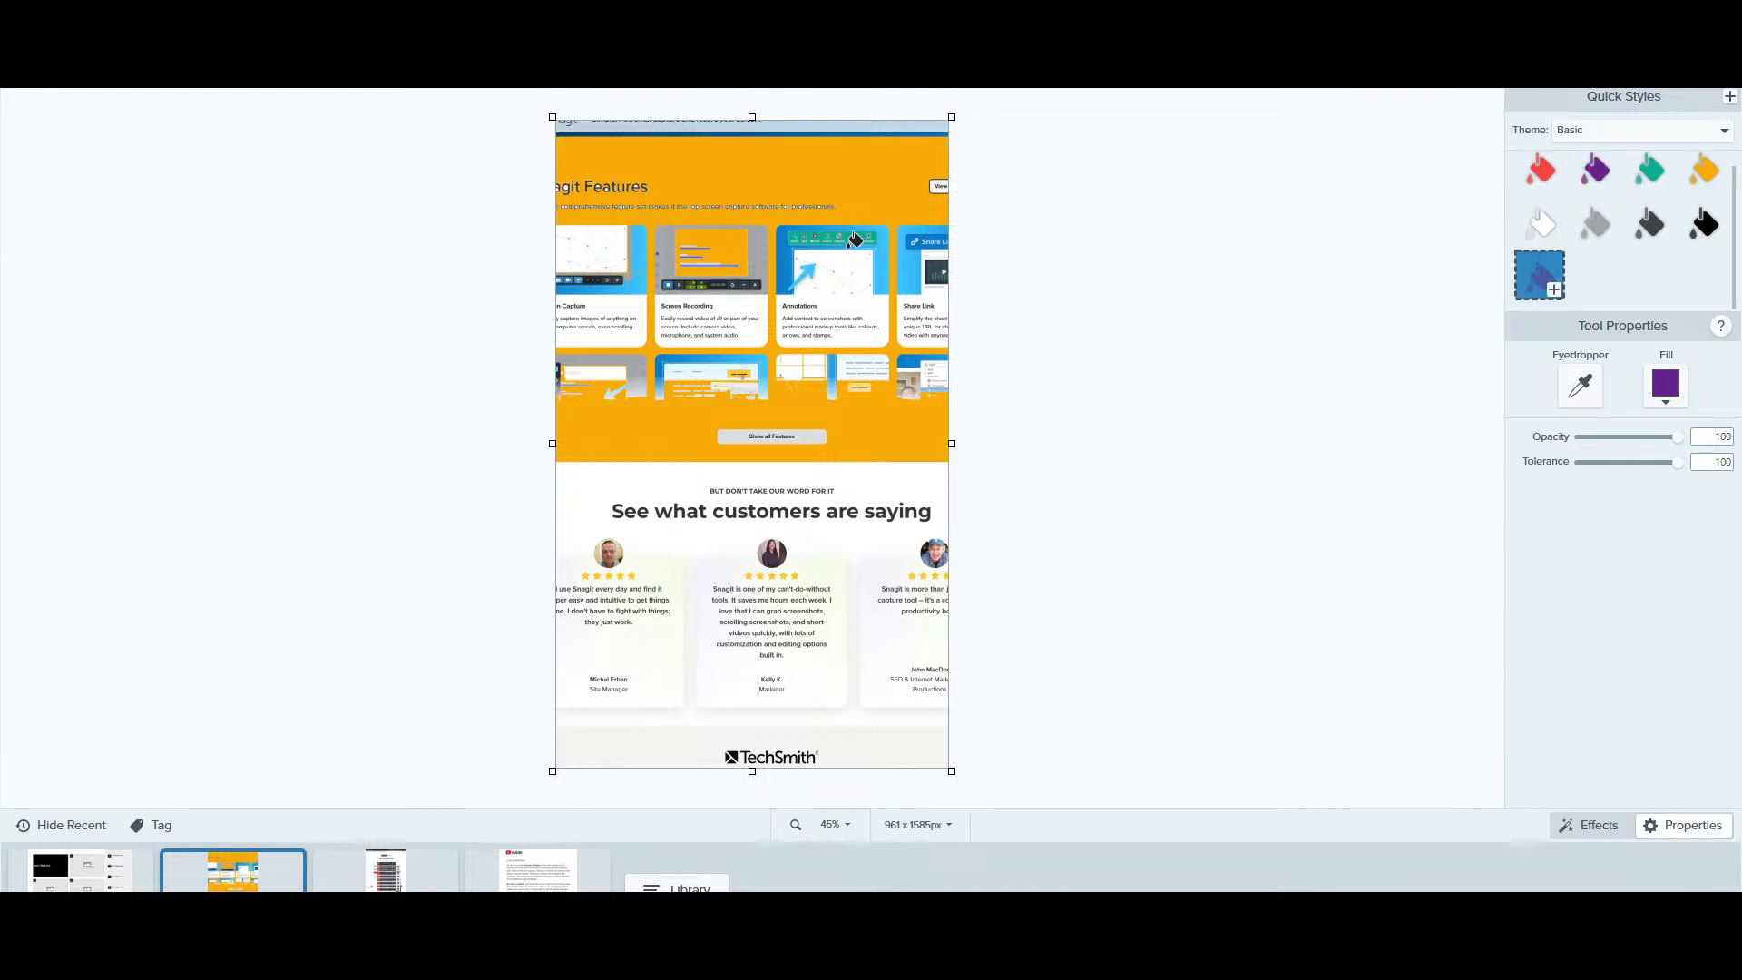
click(808, 138)
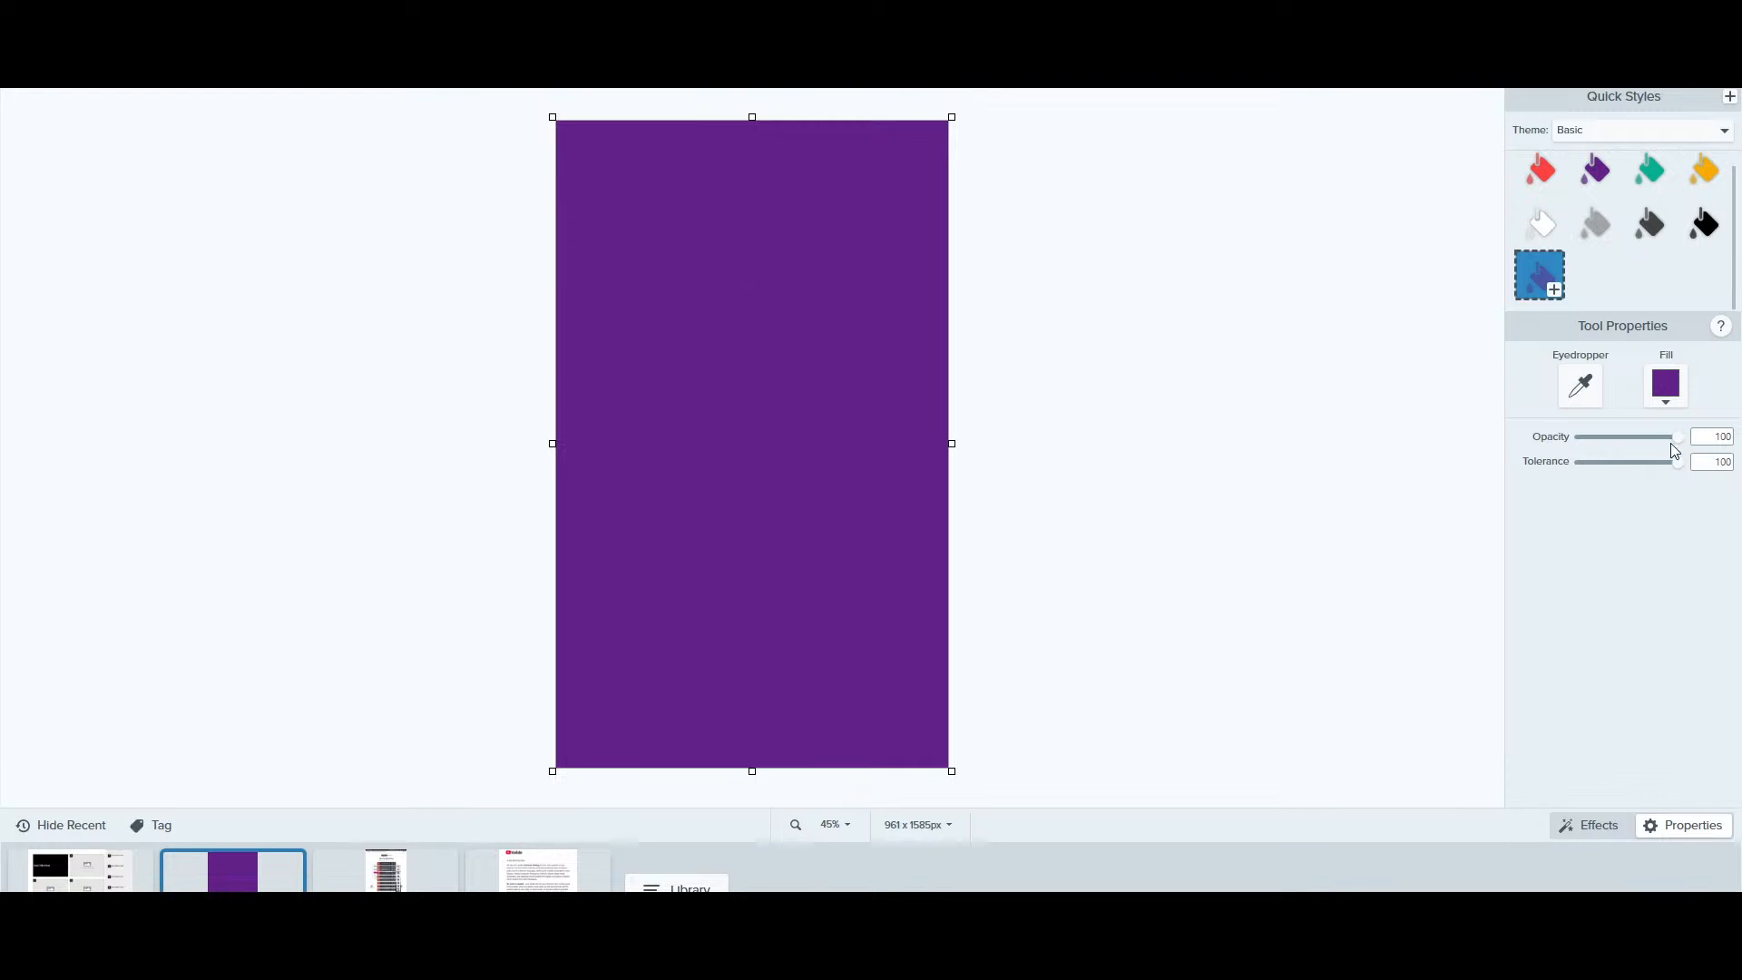
drag(1684, 439, 1586, 449)
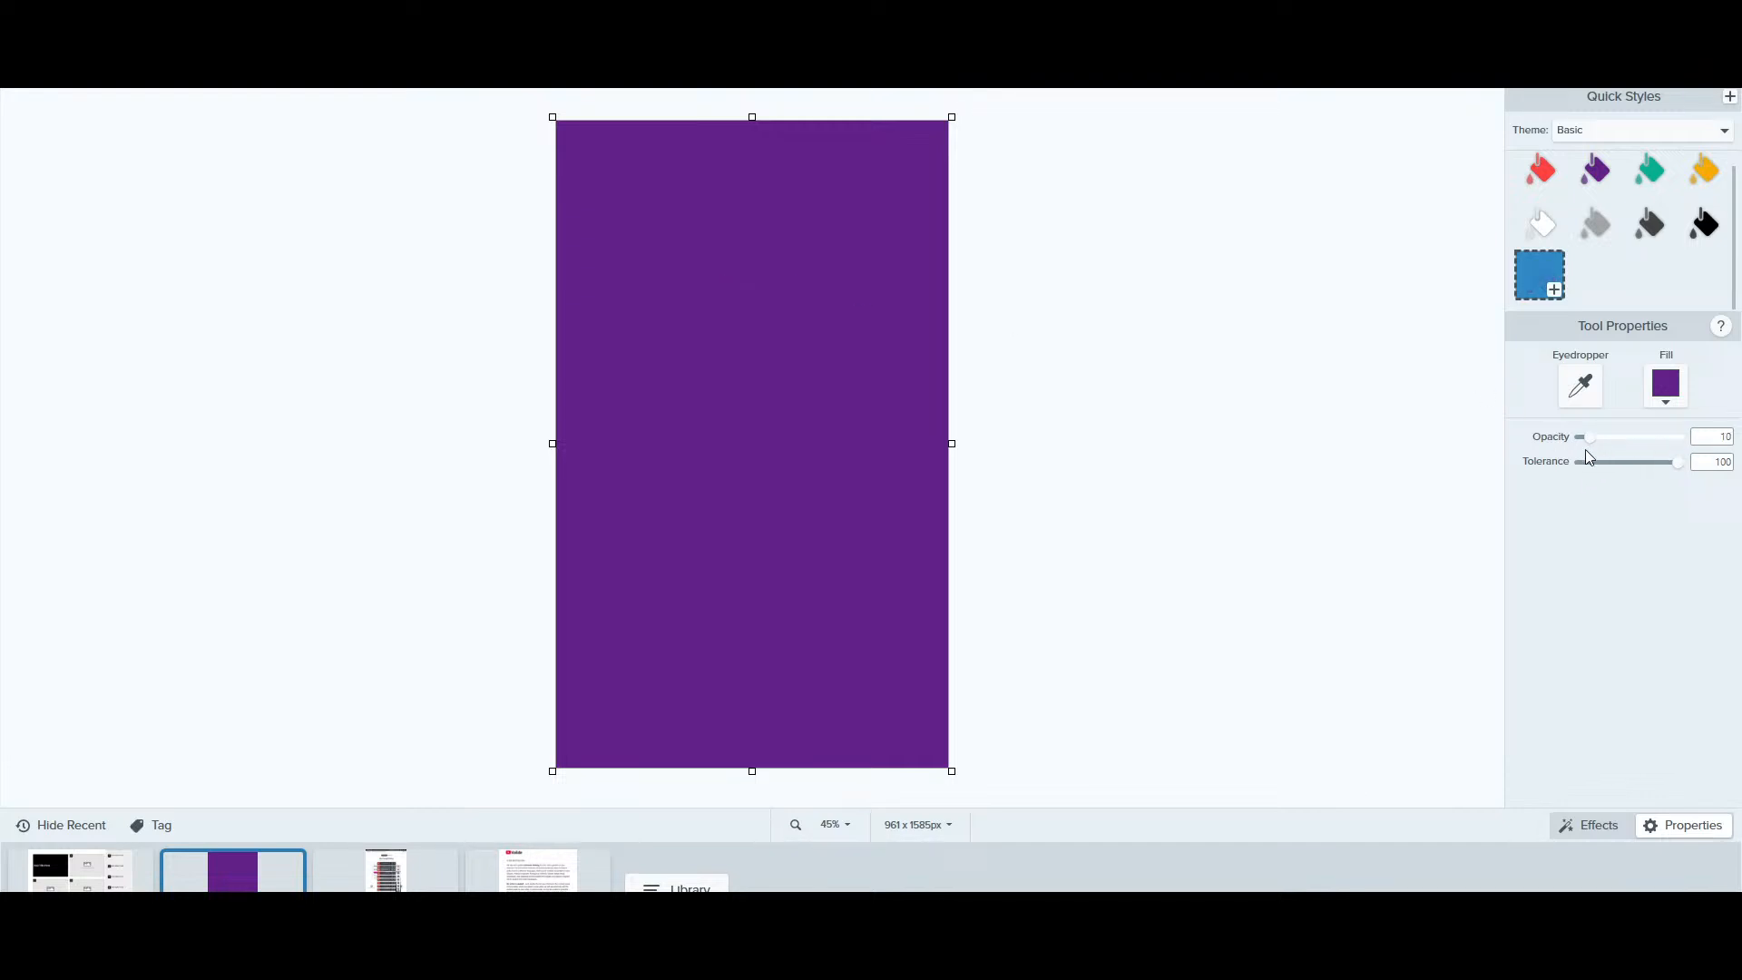
click(874, 423)
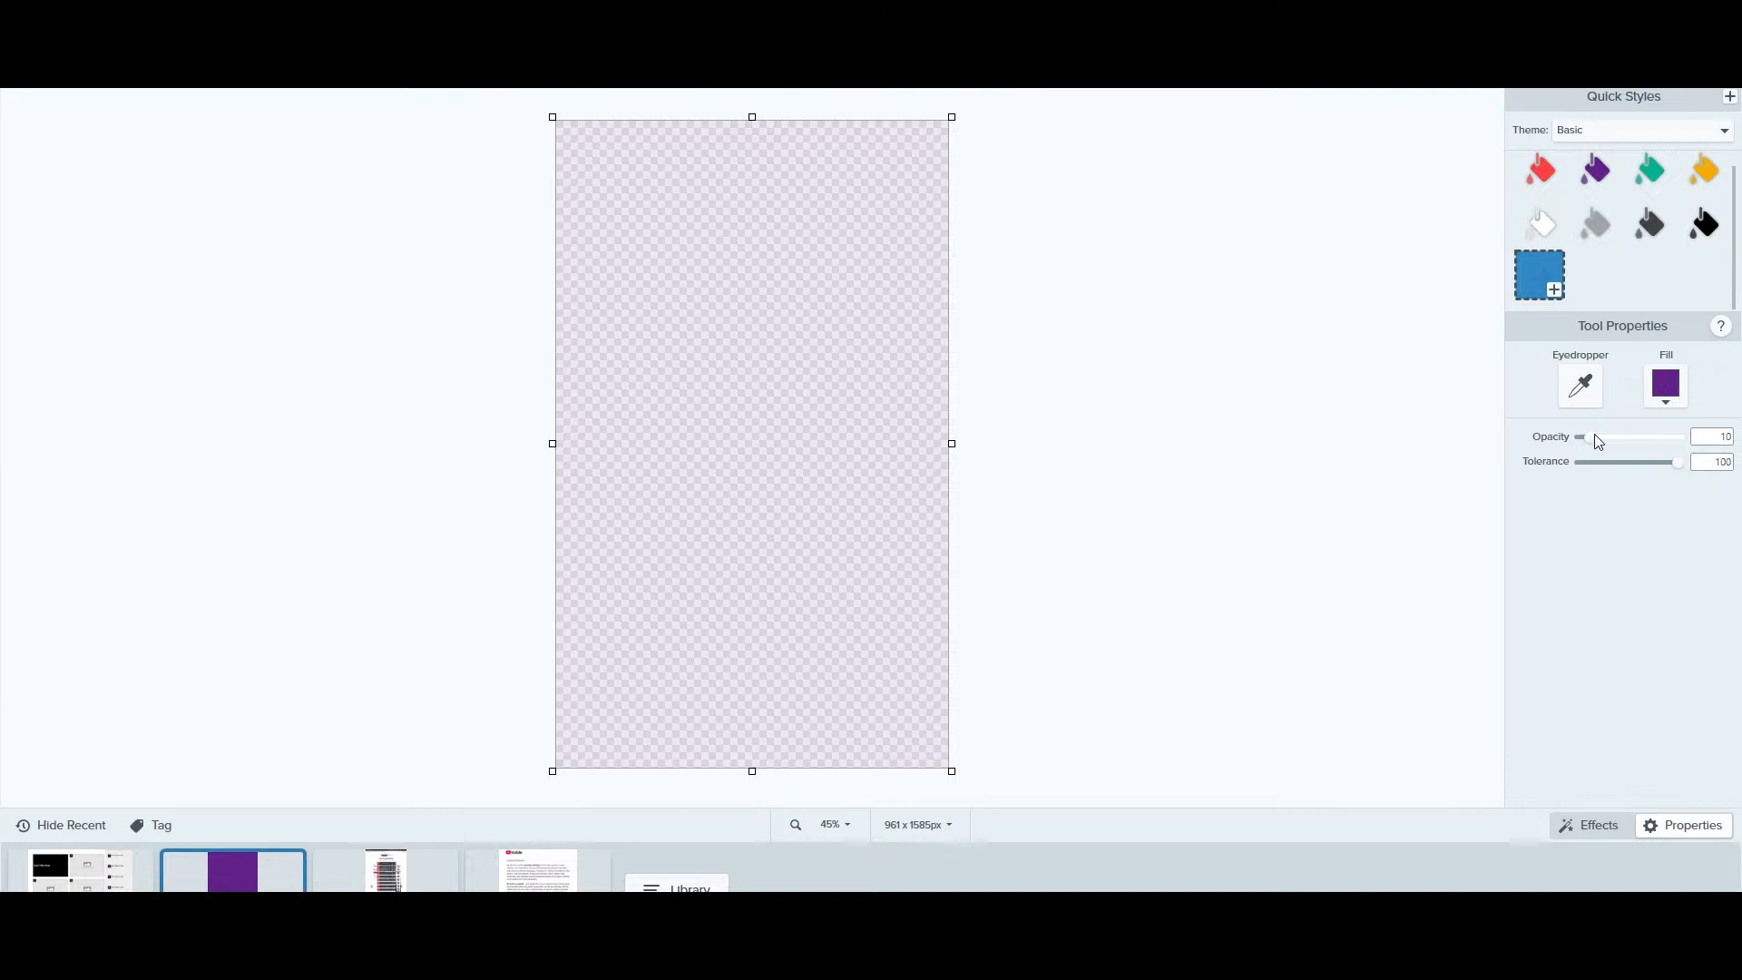
Lower the fill opacity to 3 and undo all the colour fills on the capture
mouse_move(1594, 439)
mouse_down()
mouse_move(1681, 439)
mouse_move(1595, 457)
mouse_up()
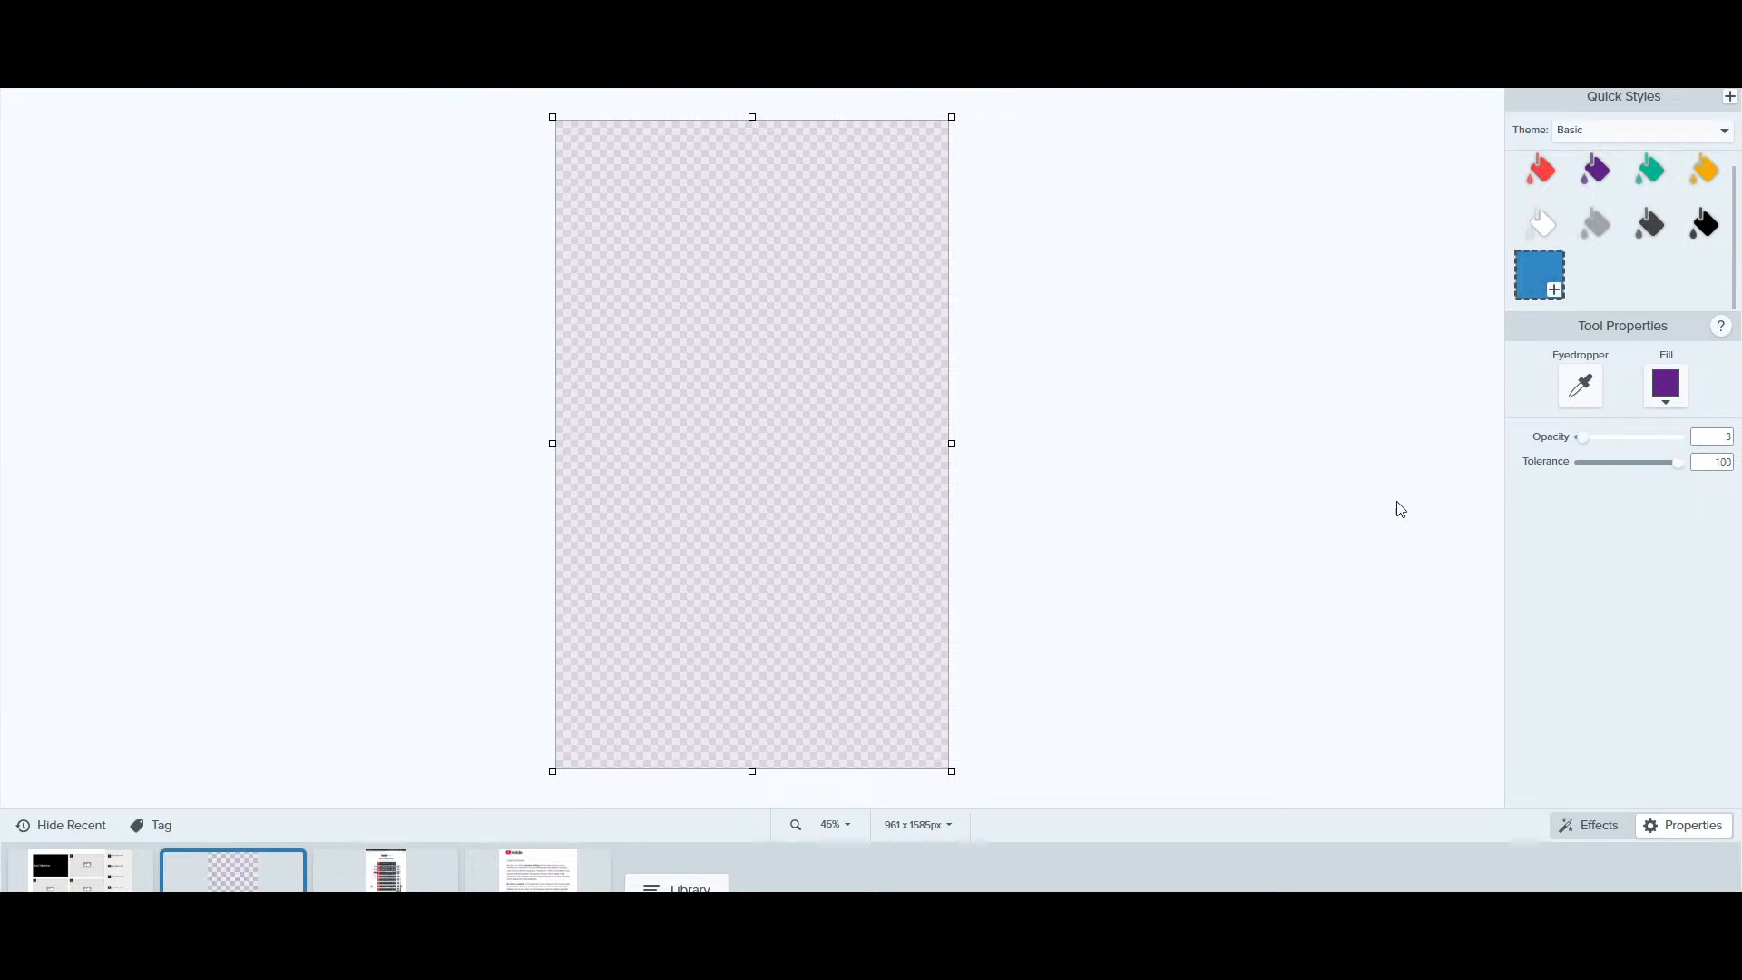
key(ctrl+z)
key(ctrl+z)
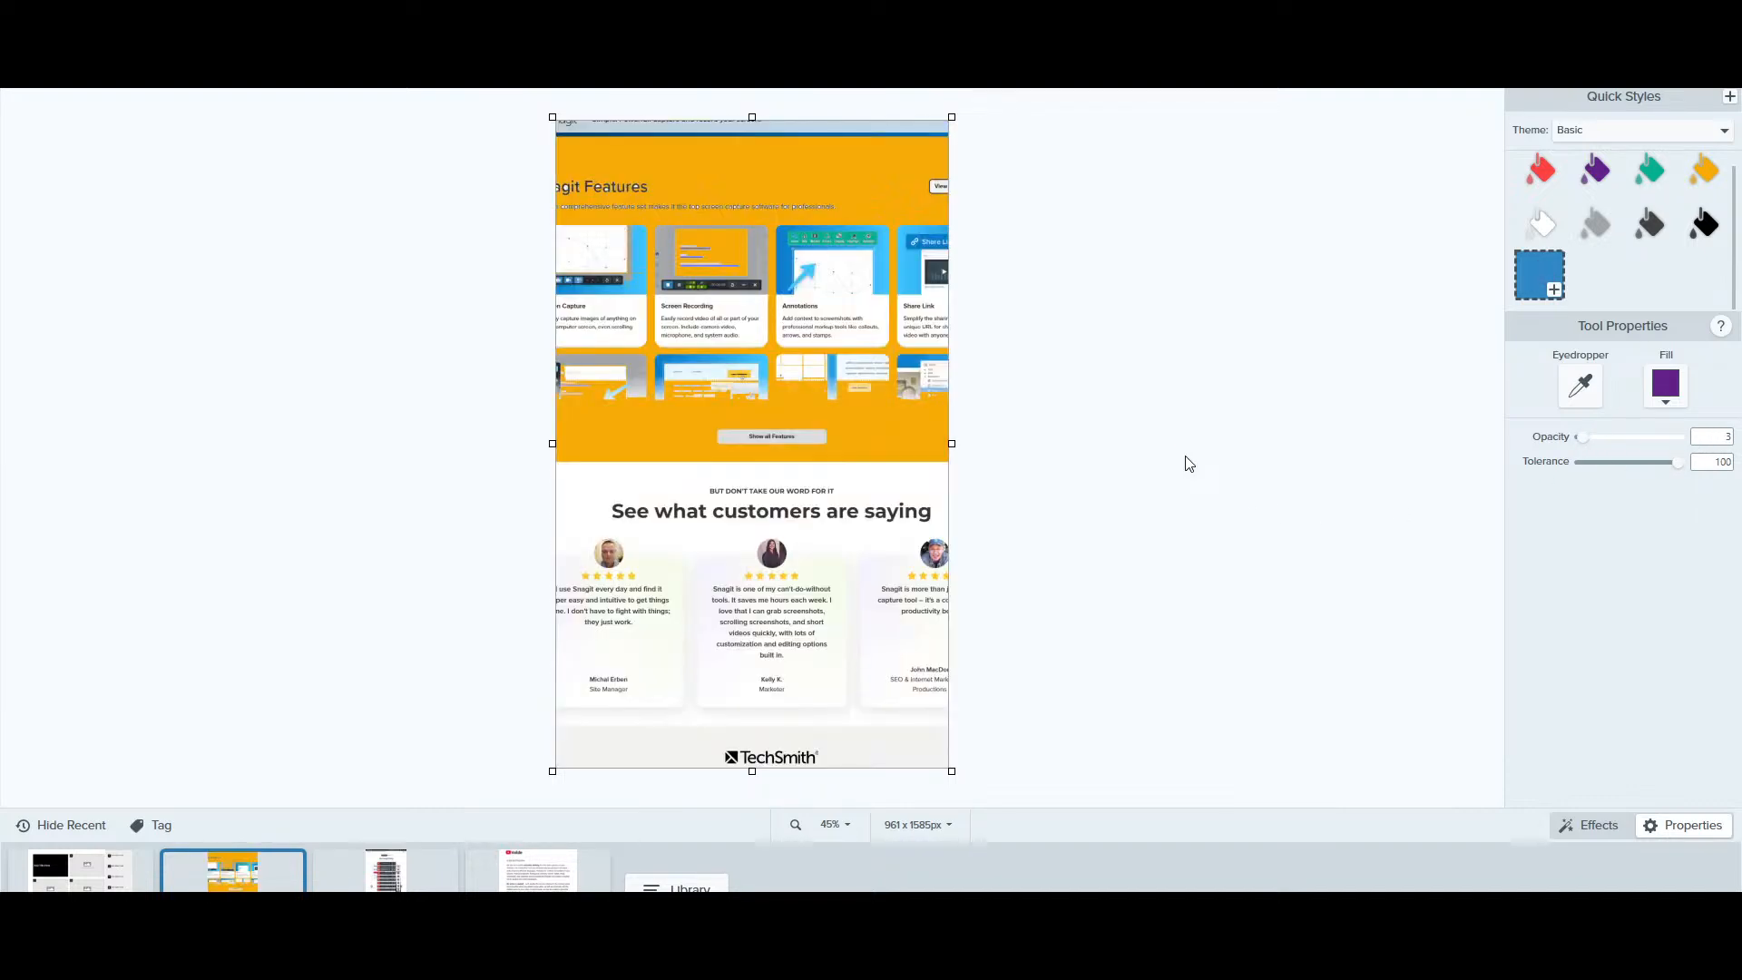
key(ctrl+z)
key(ctrl+z)
key(ctrl+z)
key(ctrl+z)
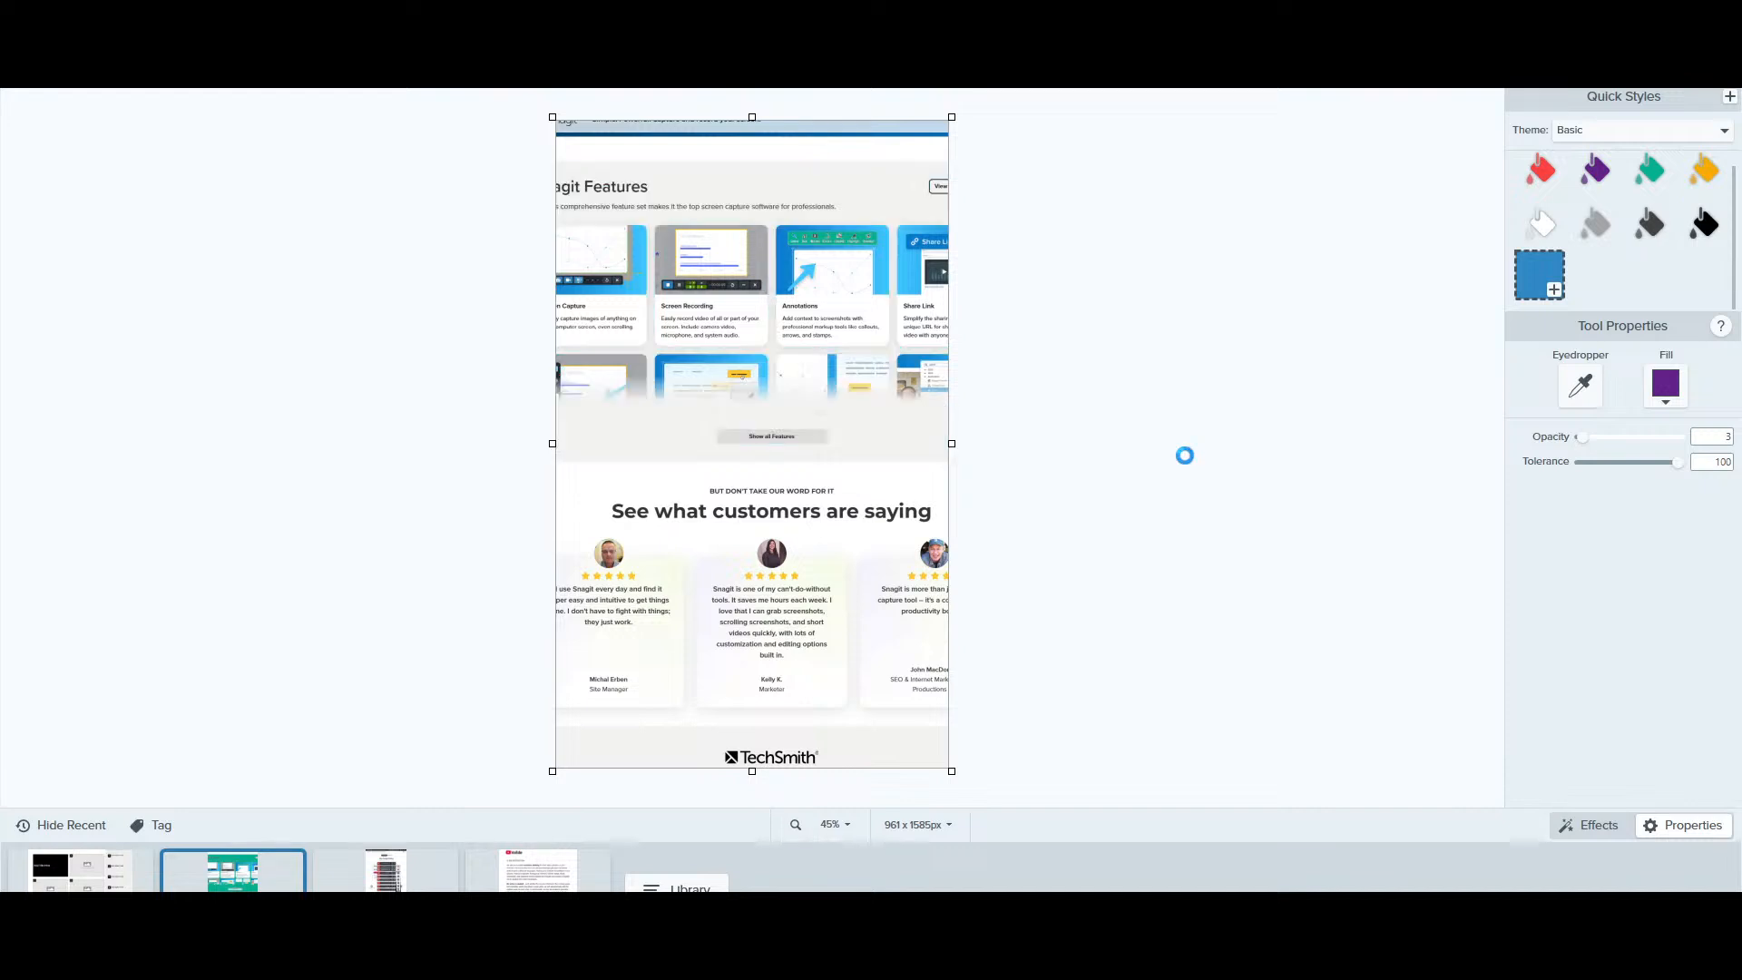
key(ctrl+z)
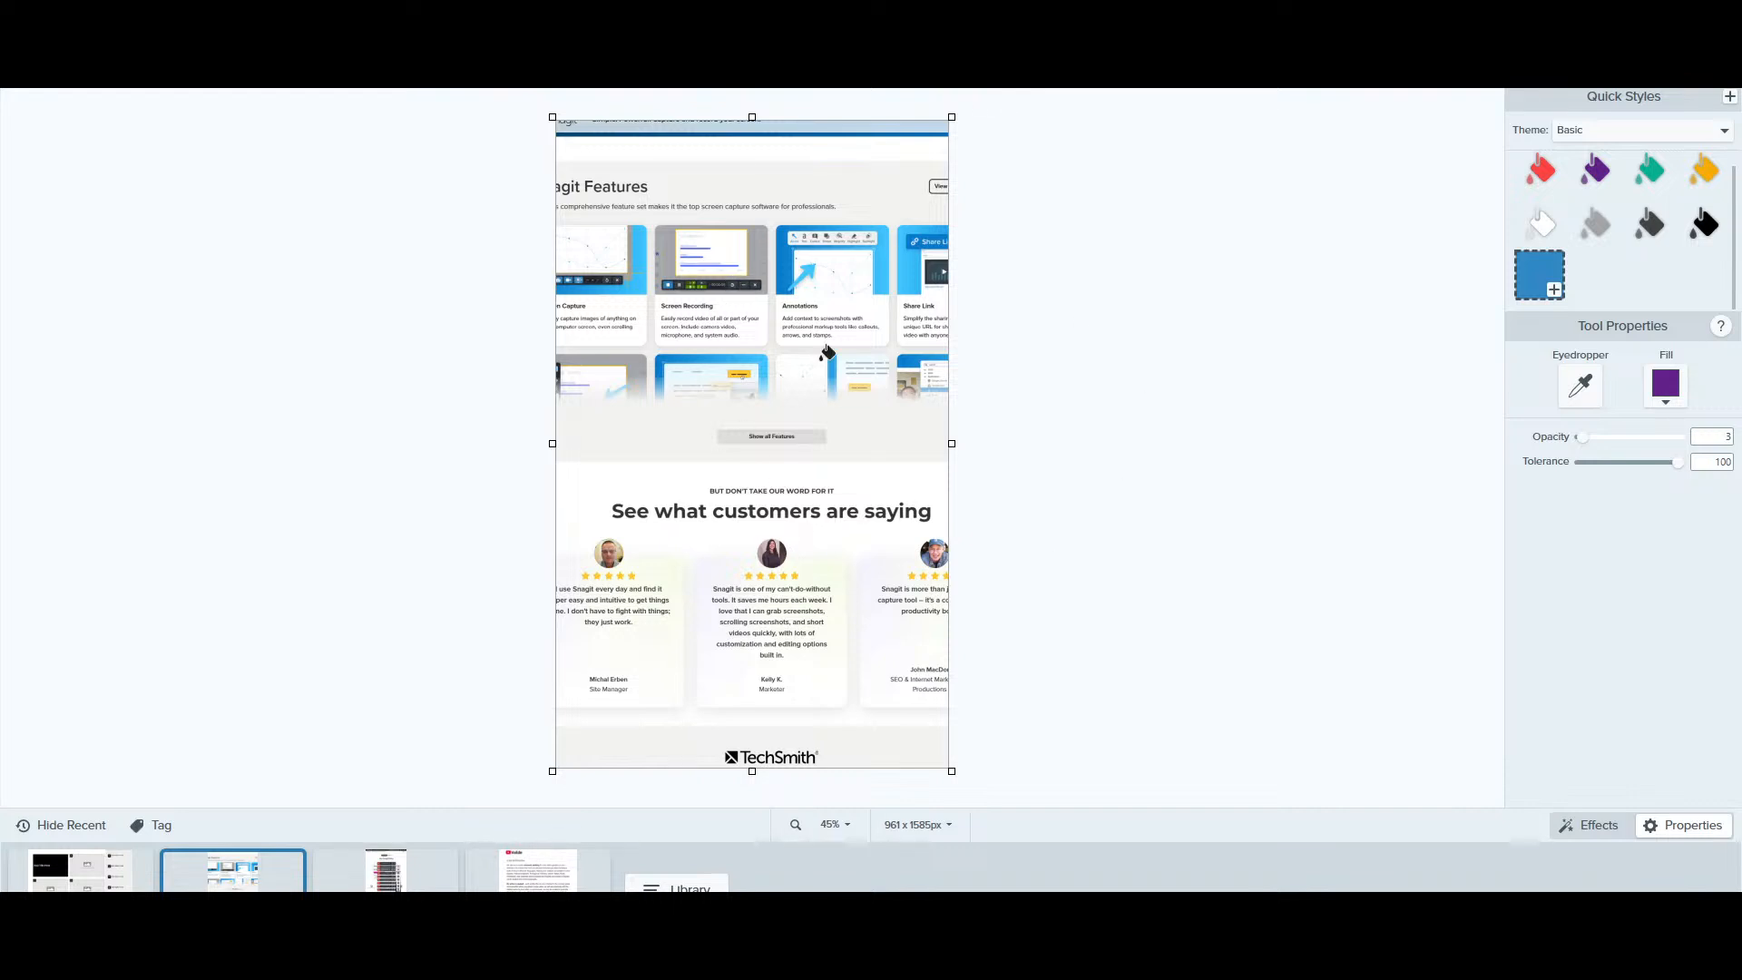
Try filling the capture with a grey sampled near the Snagit Features heading, undo it, and lower the fill tolerance
click(1585, 386)
click(835, 202)
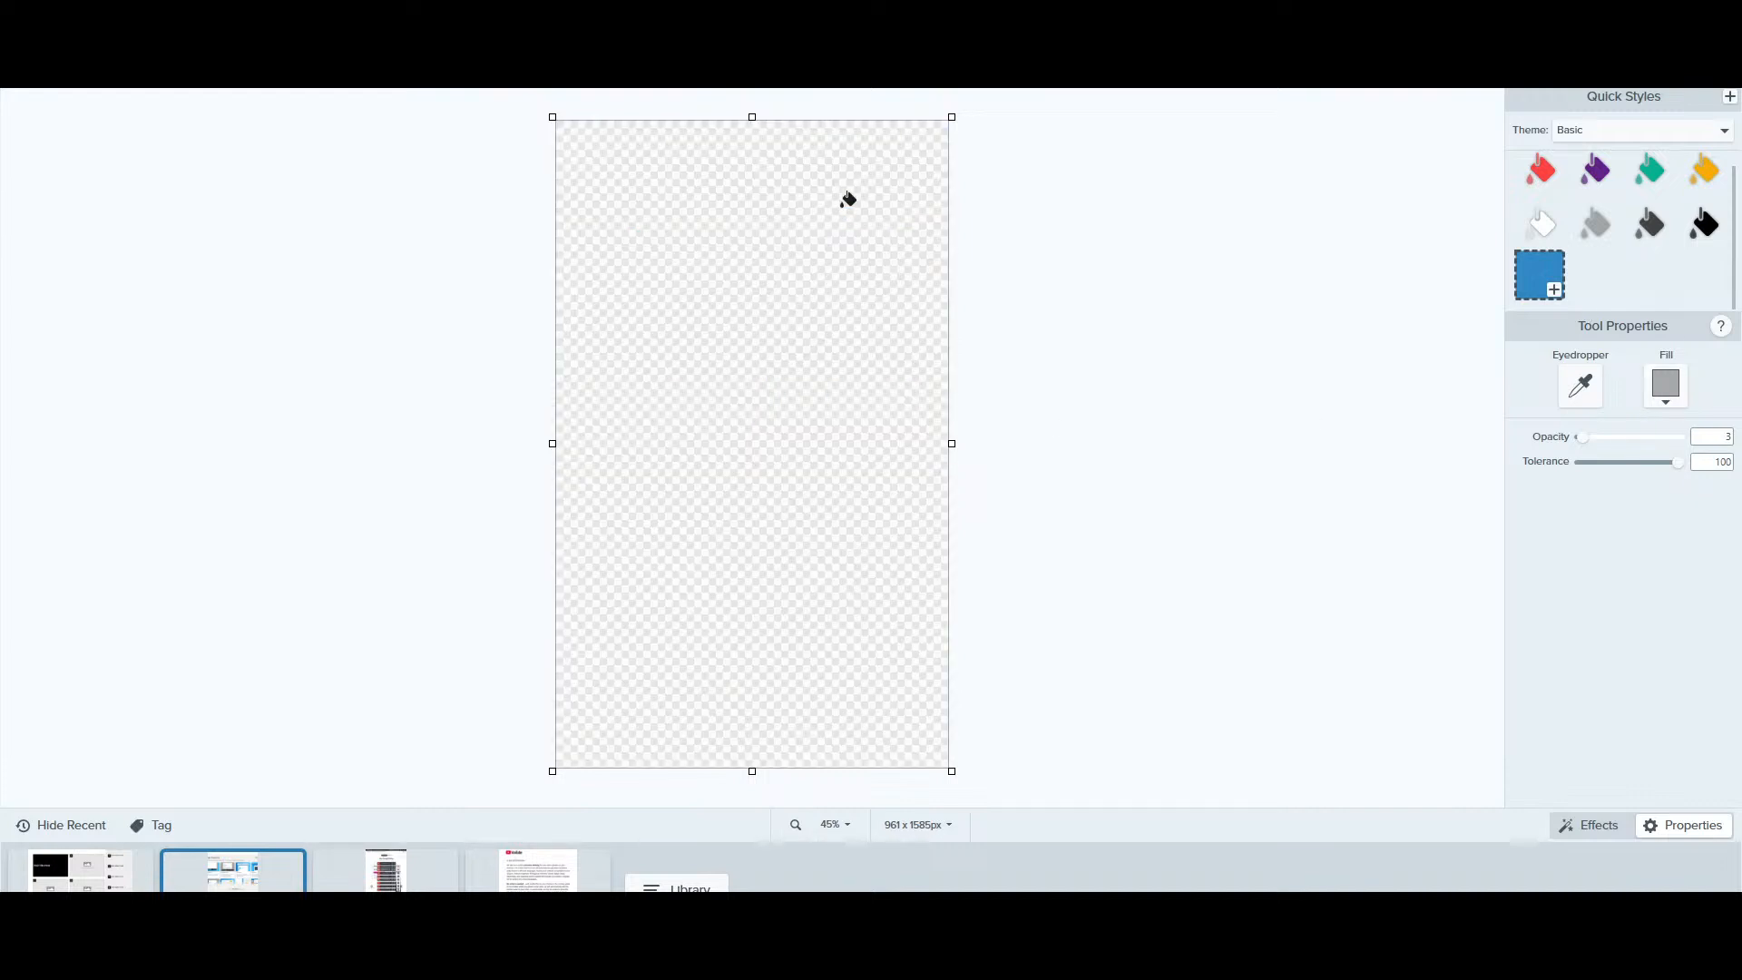
key(ctrl+z)
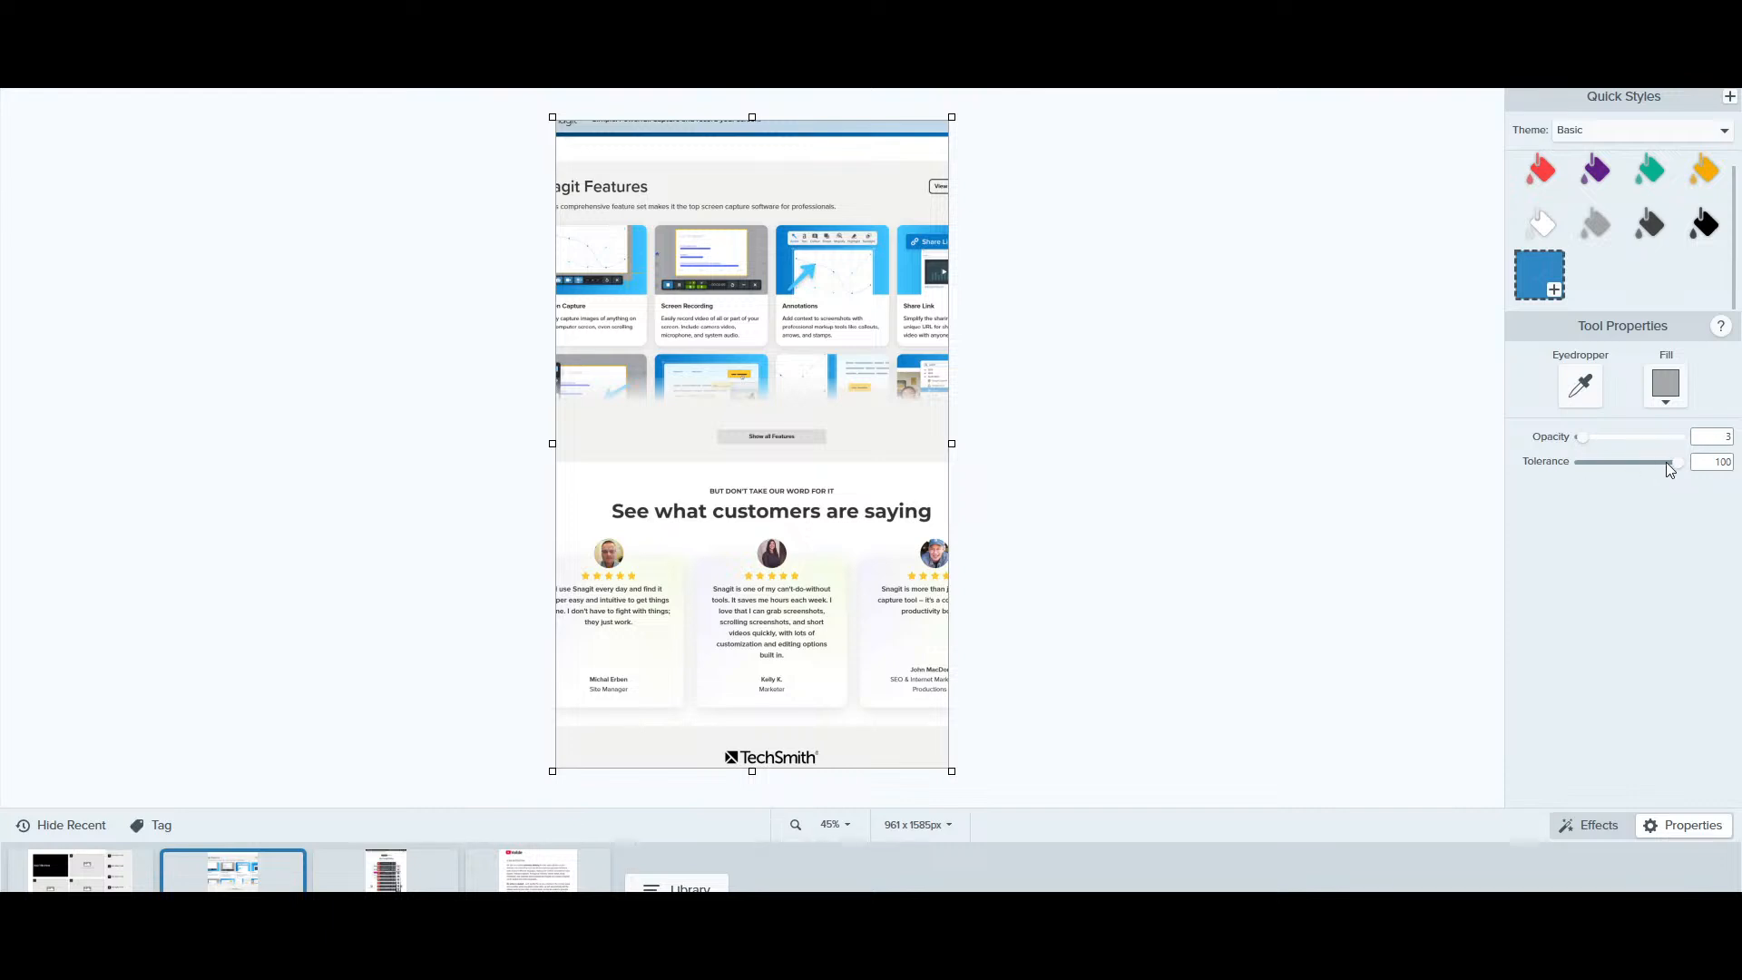
click(1577, 461)
click(739, 245)
Place the green Good Work stamp over the Snagit Features heading, delete it, and switch to the Move tool
click(641, 256)
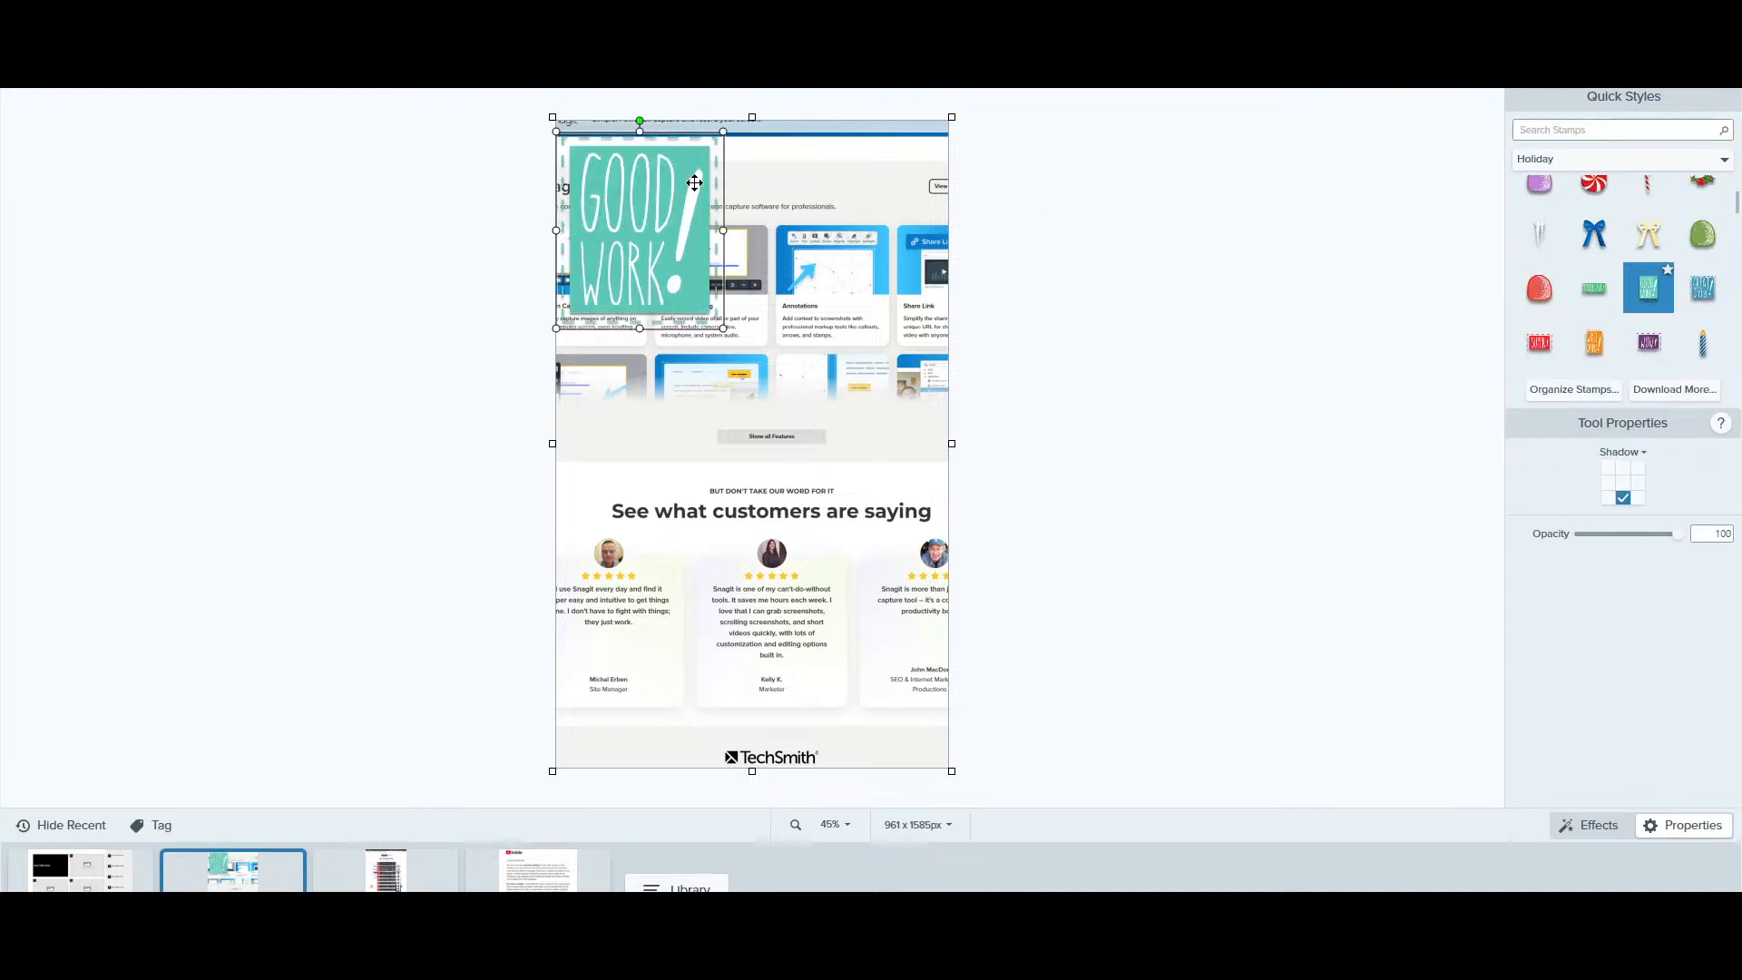
key(Delete)
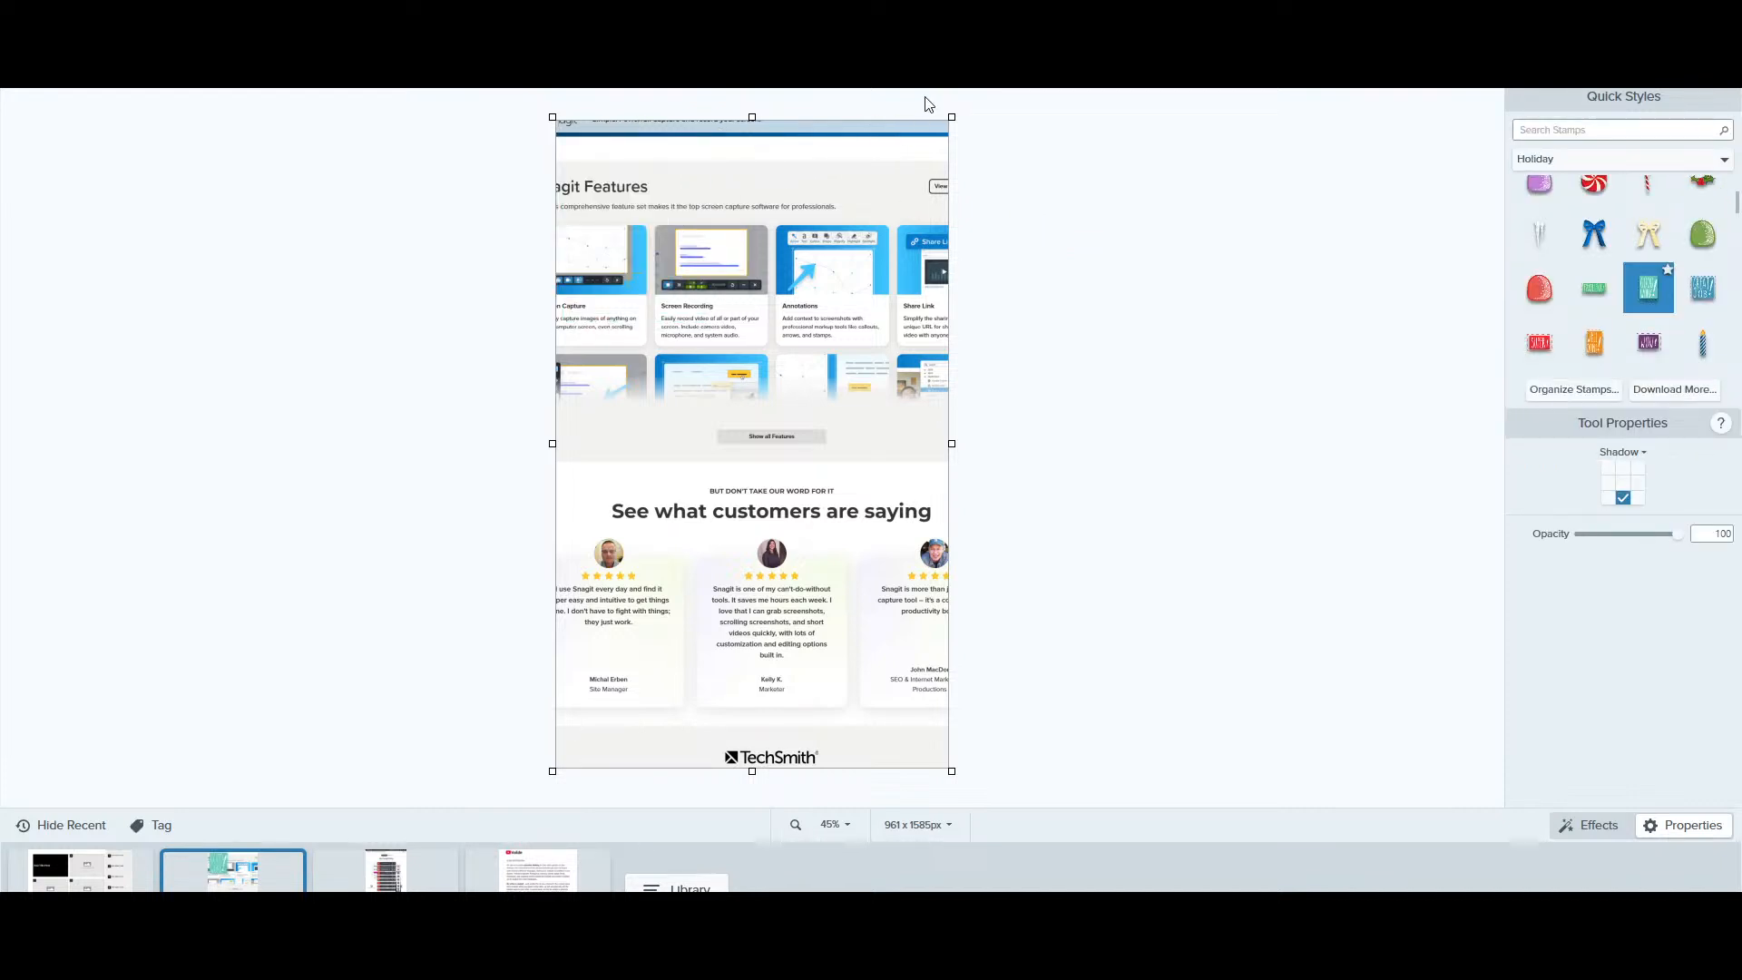
key(v)
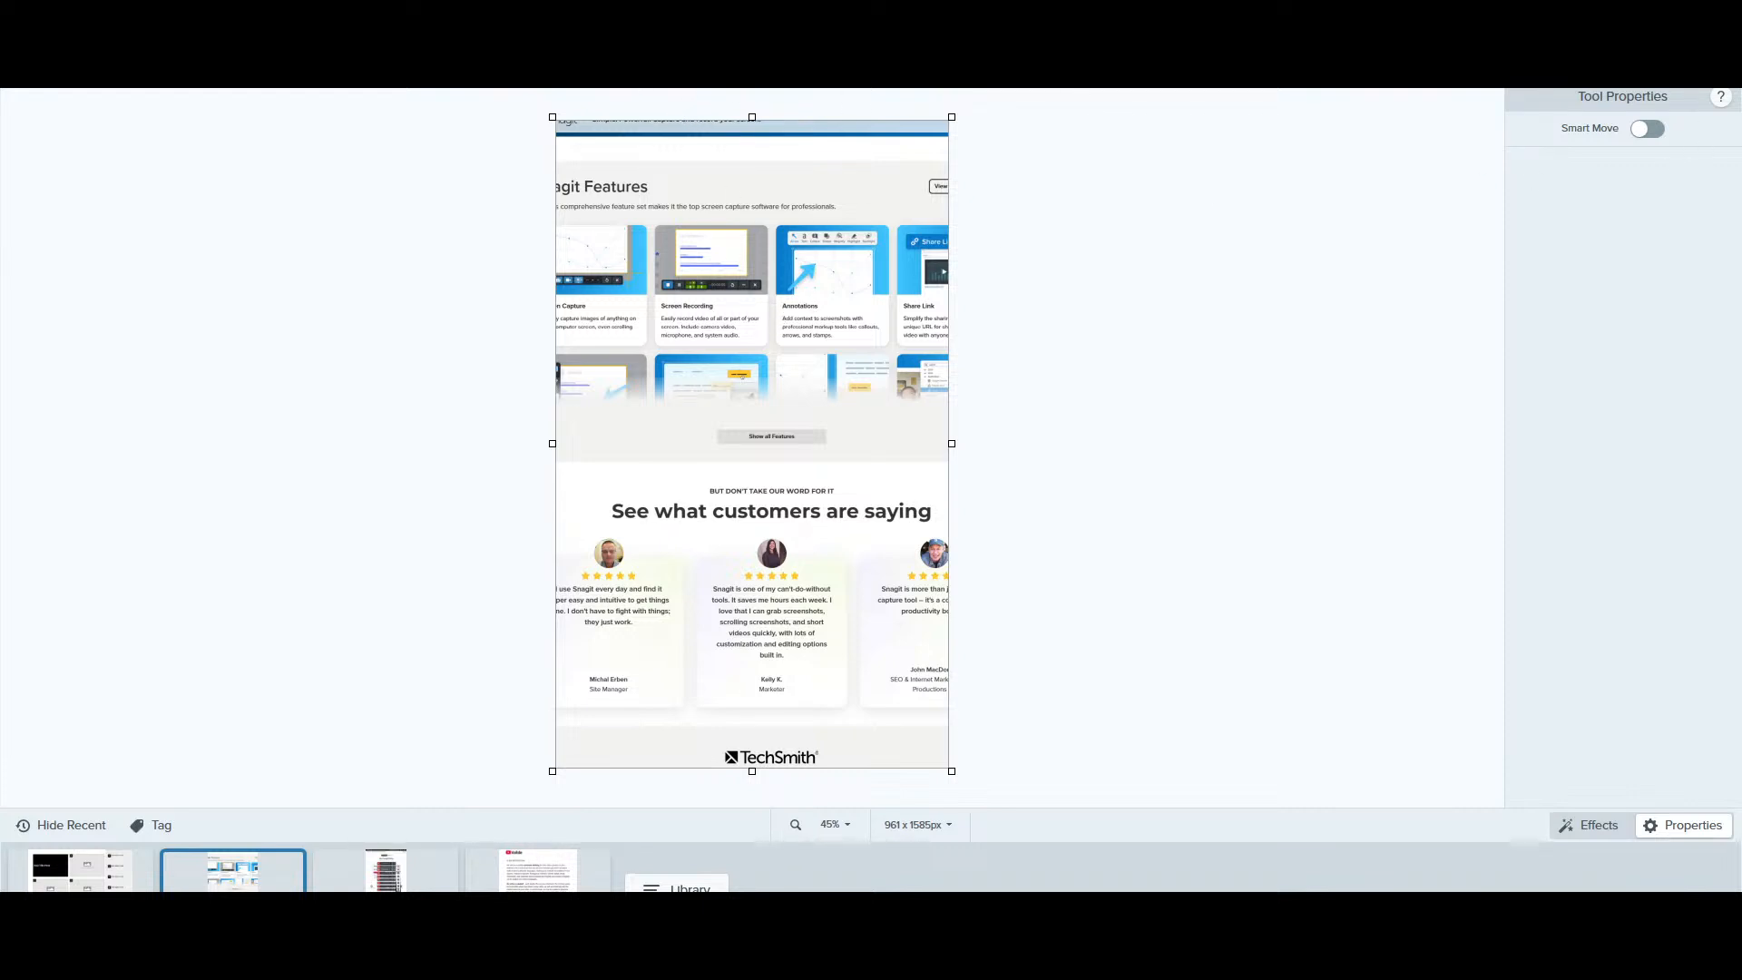
Add a red Arial 24 text box over the feature cards, move and resize it onto Screen Recording, and delete it
key(t)
drag(700, 227, 799, 328)
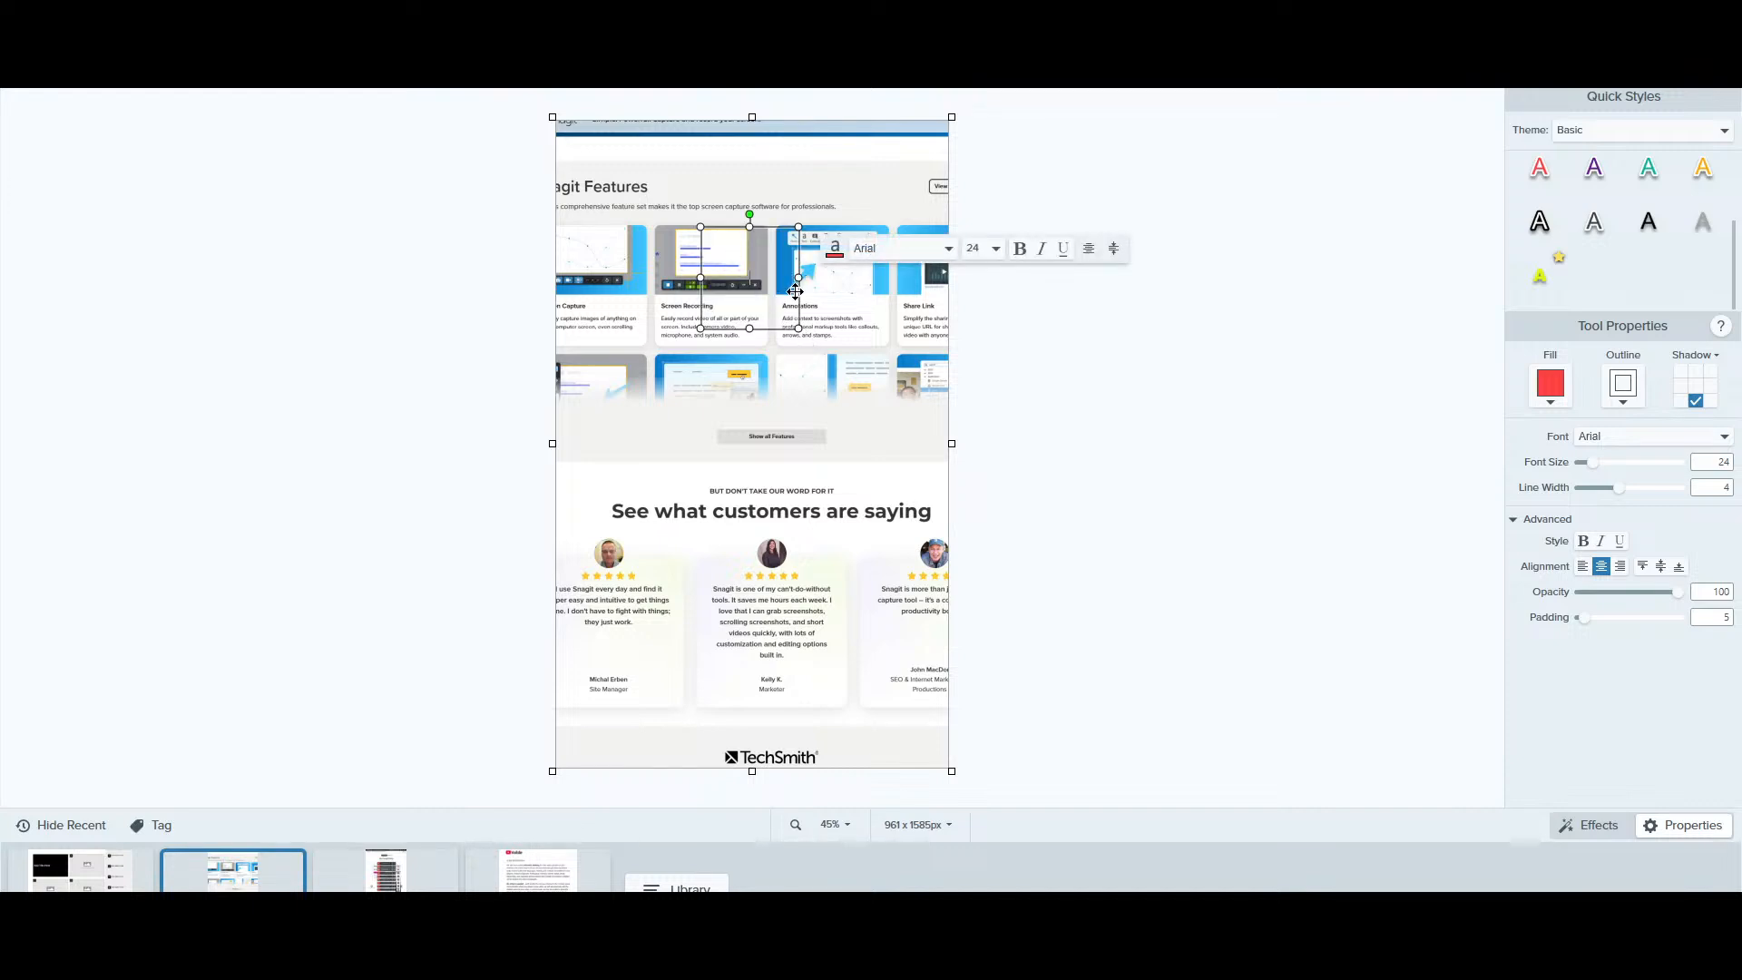
drag(795, 290, 821, 249)
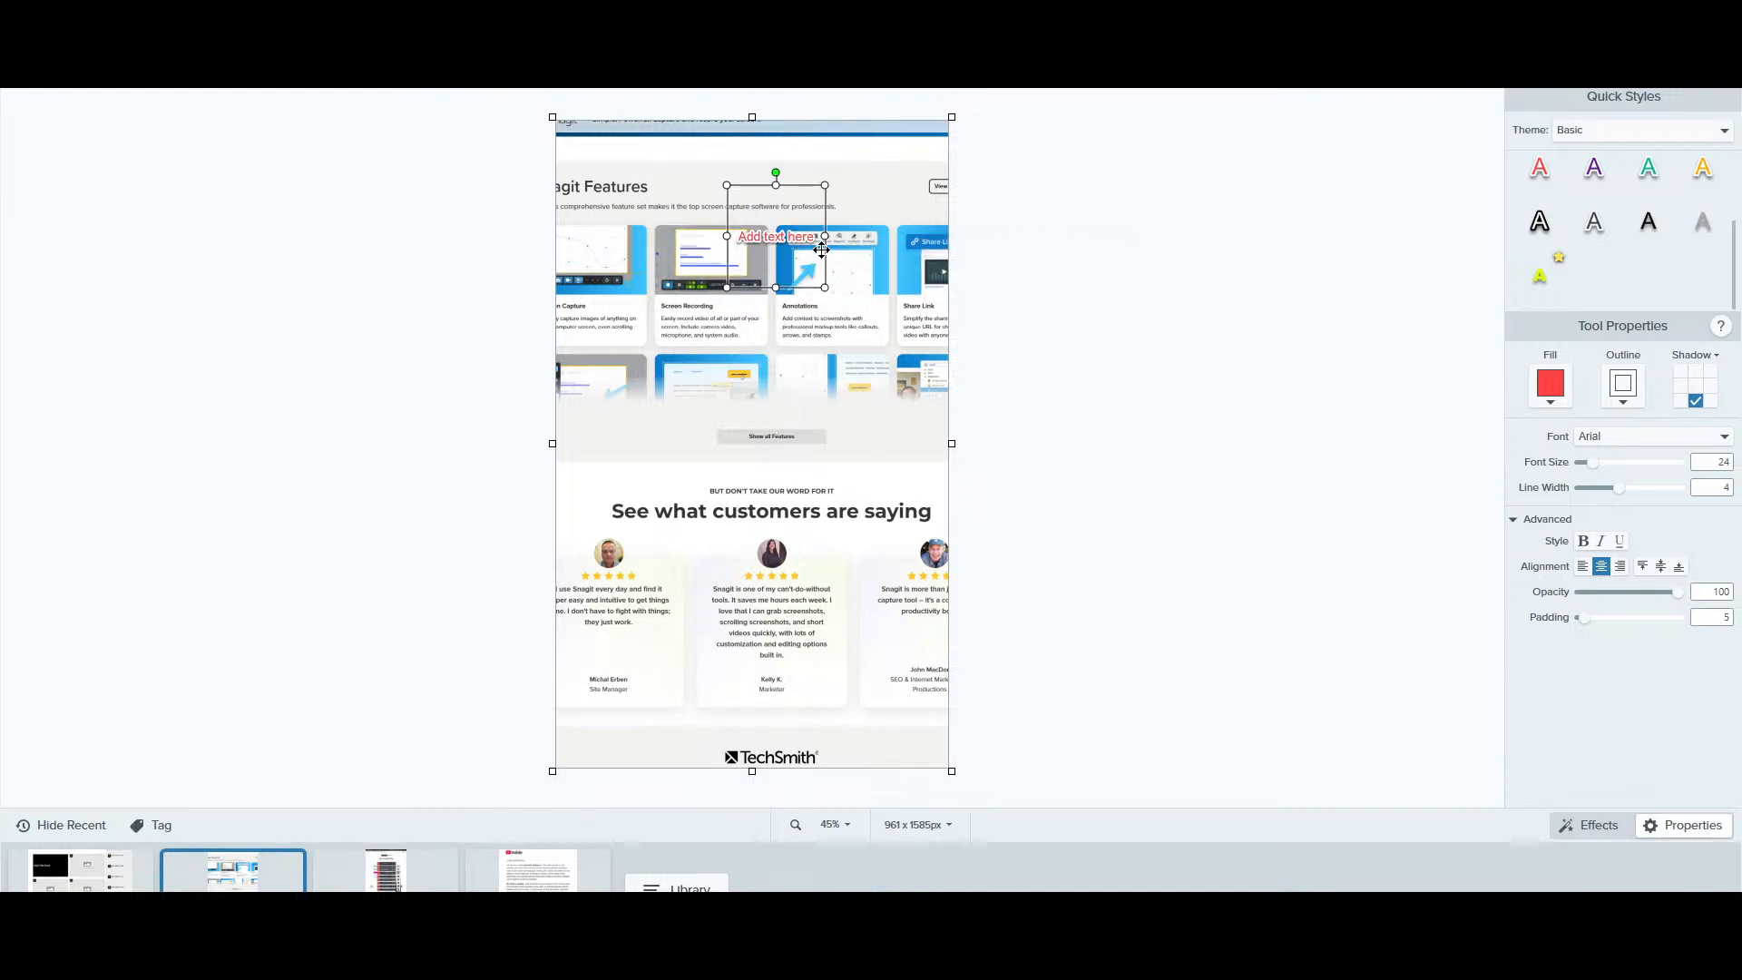
click(821, 308)
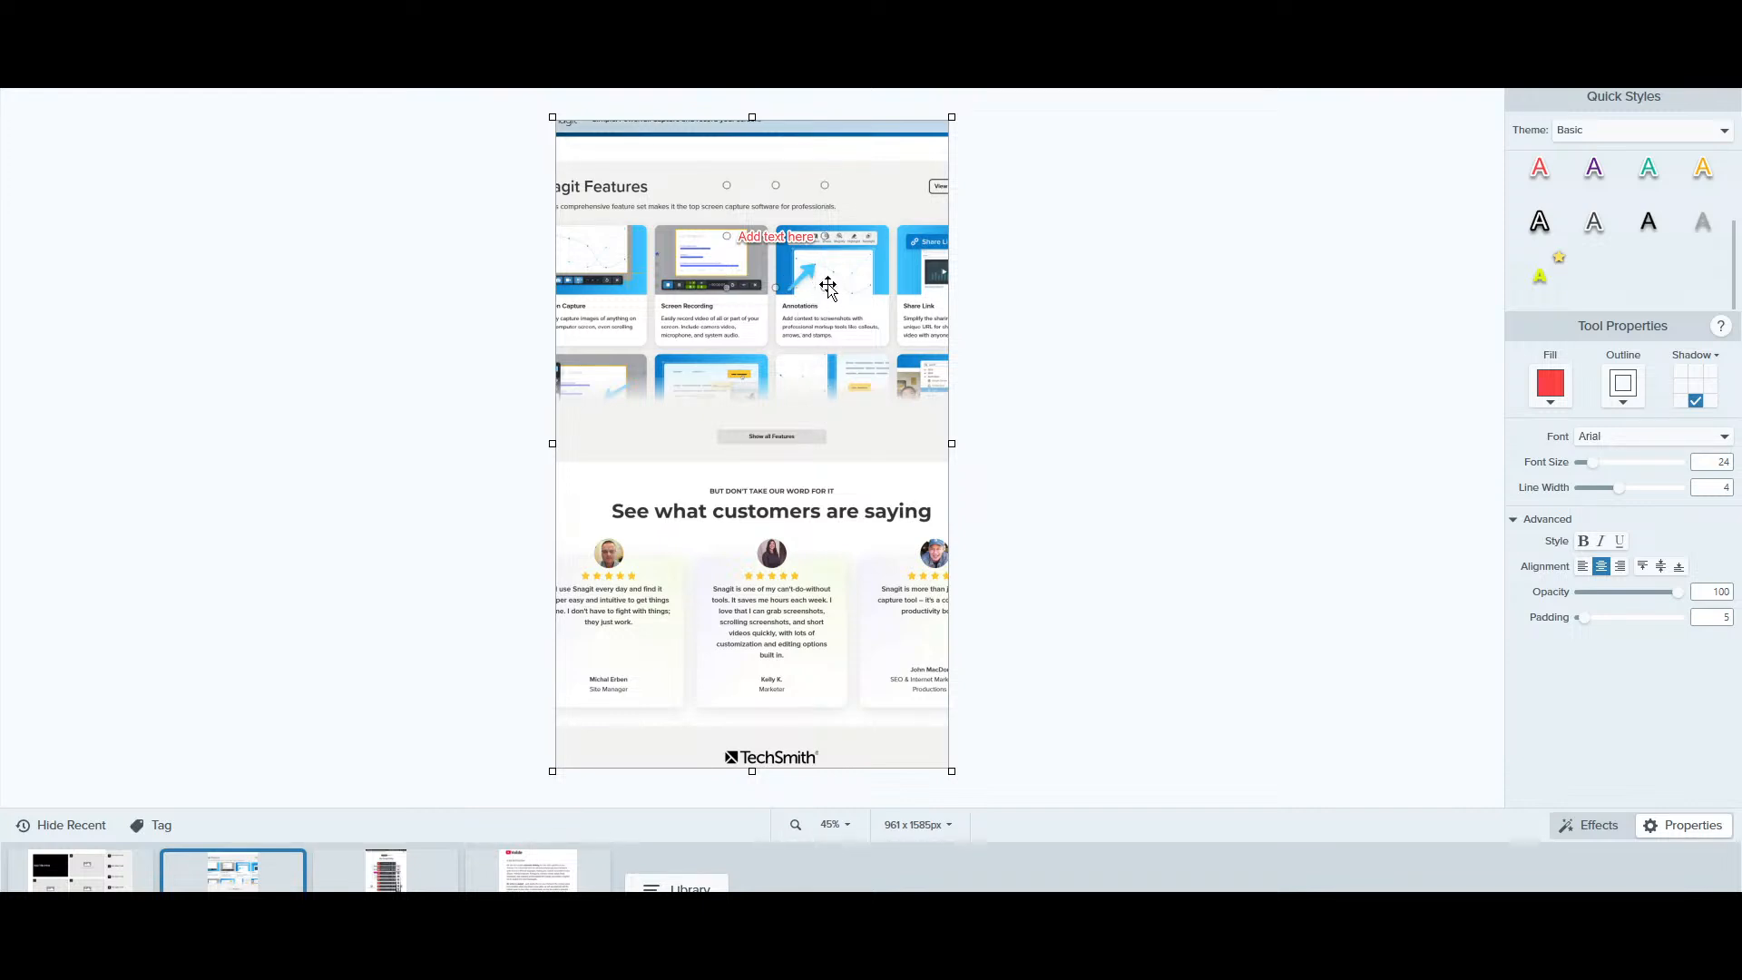
drag(827, 286, 671, 273)
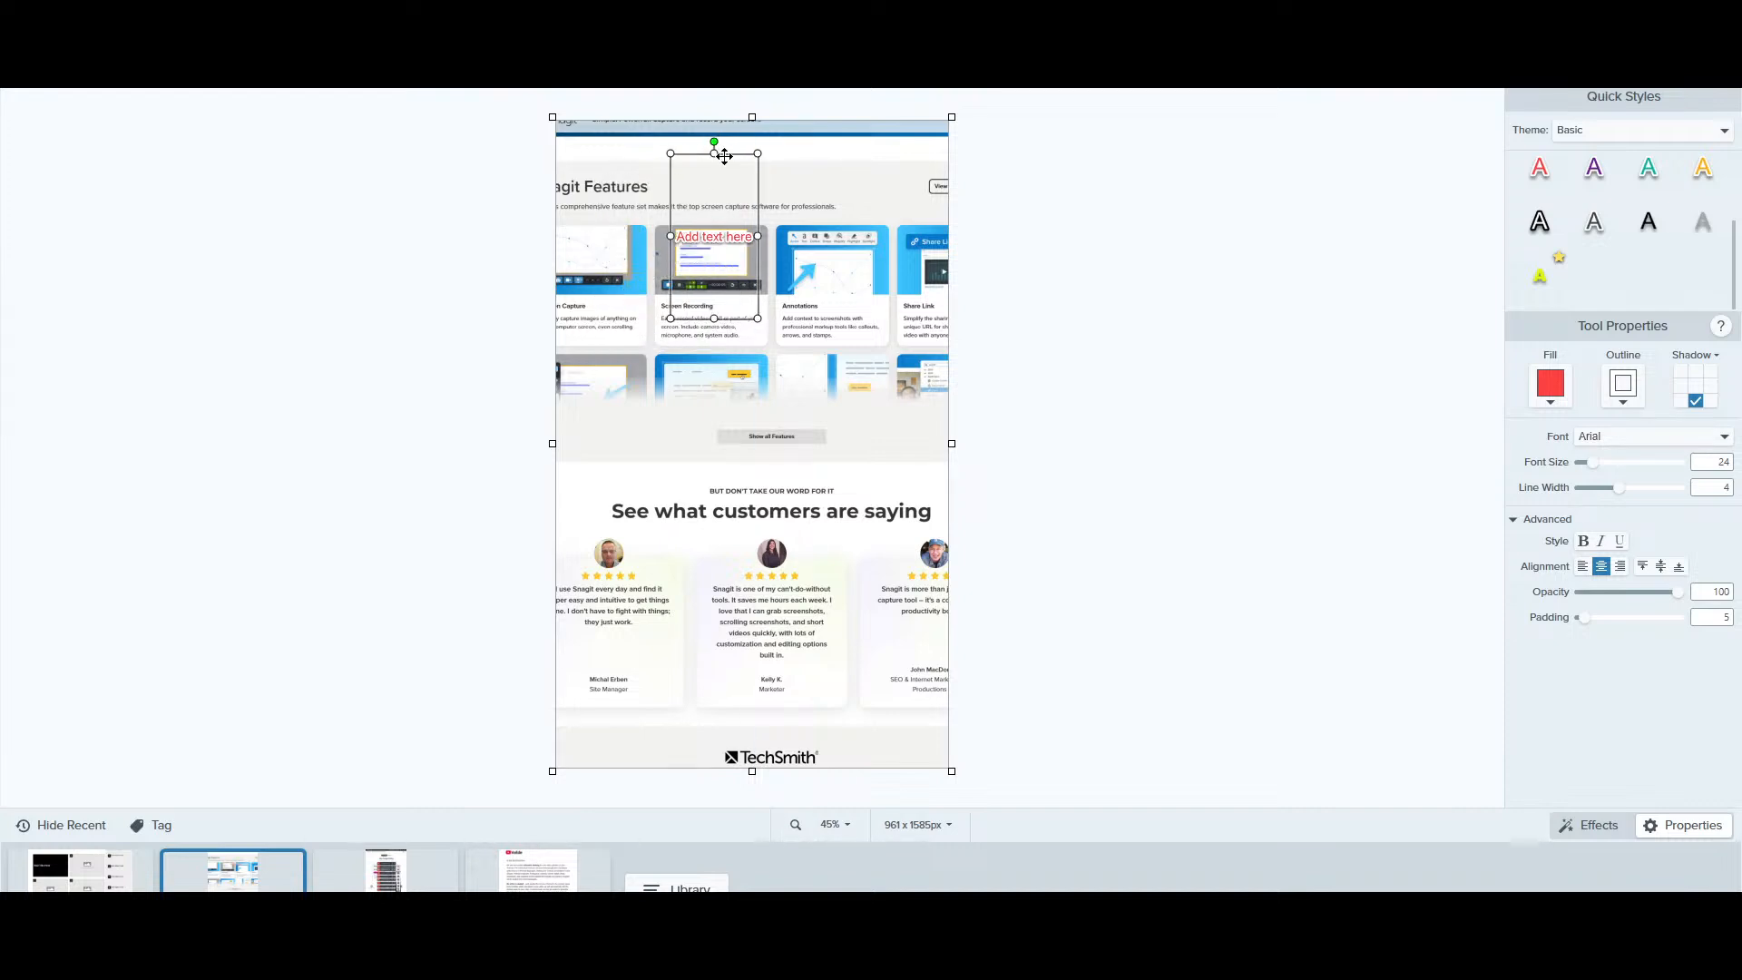
key(Delete)
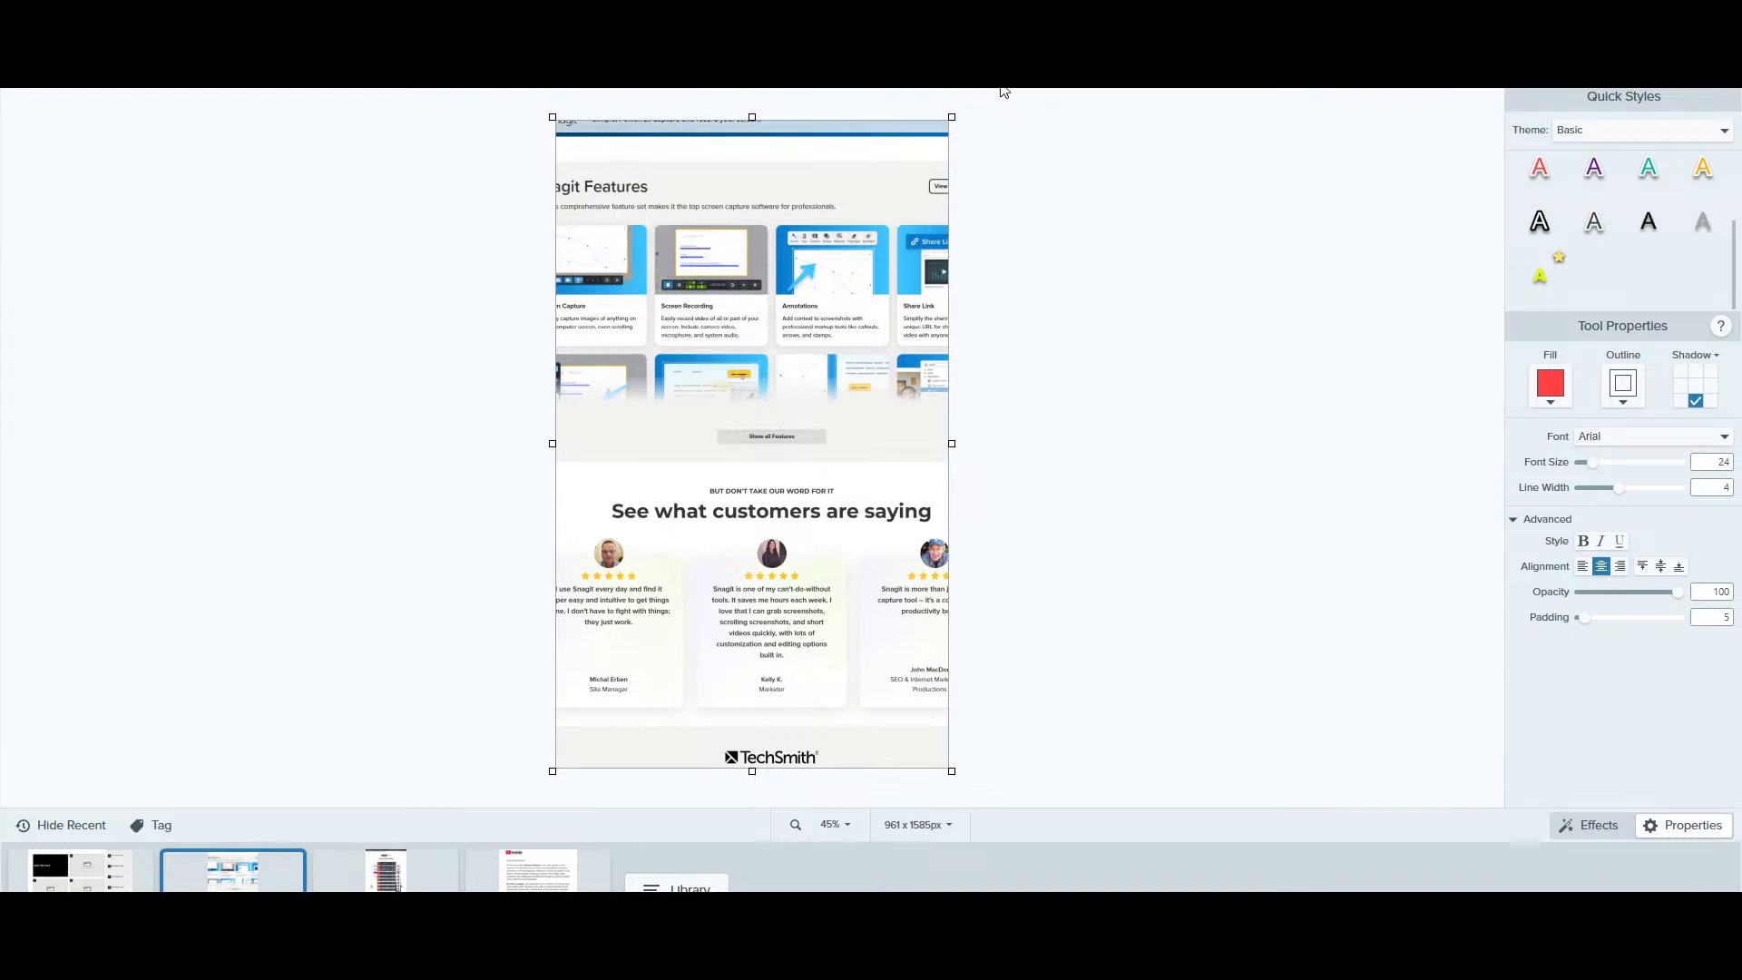
Select the Screen Recording card with a rectangular selection
click(1027, 76)
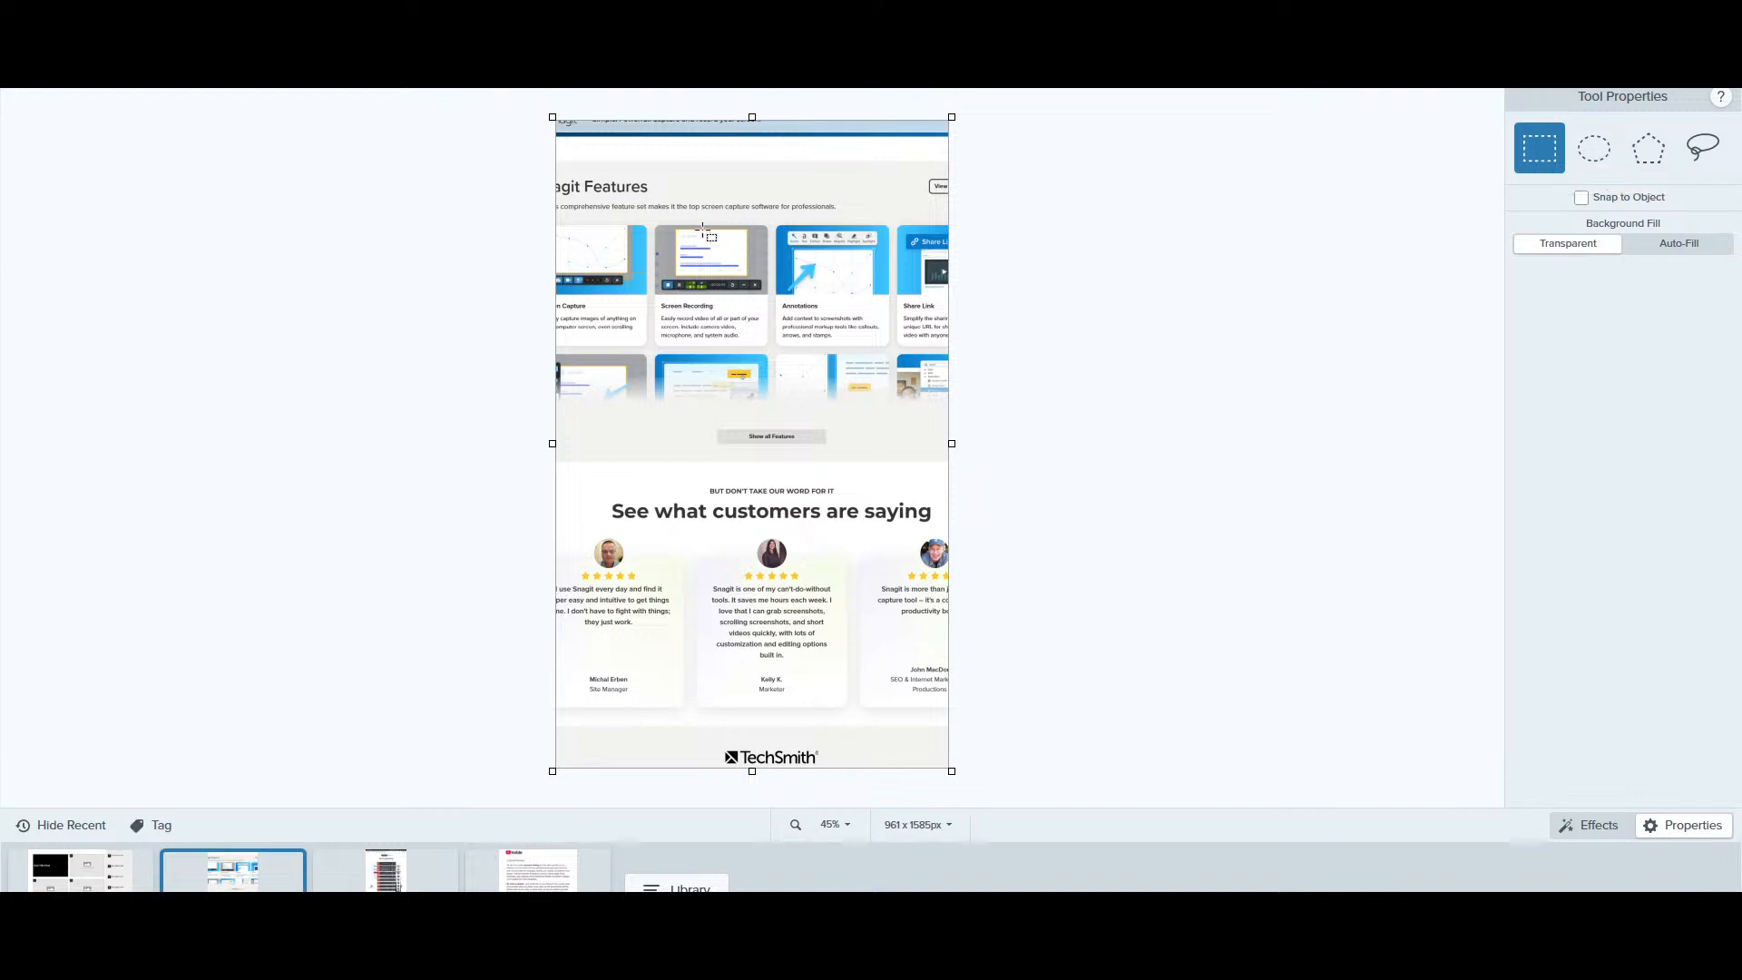
drag(653, 224, 773, 349)
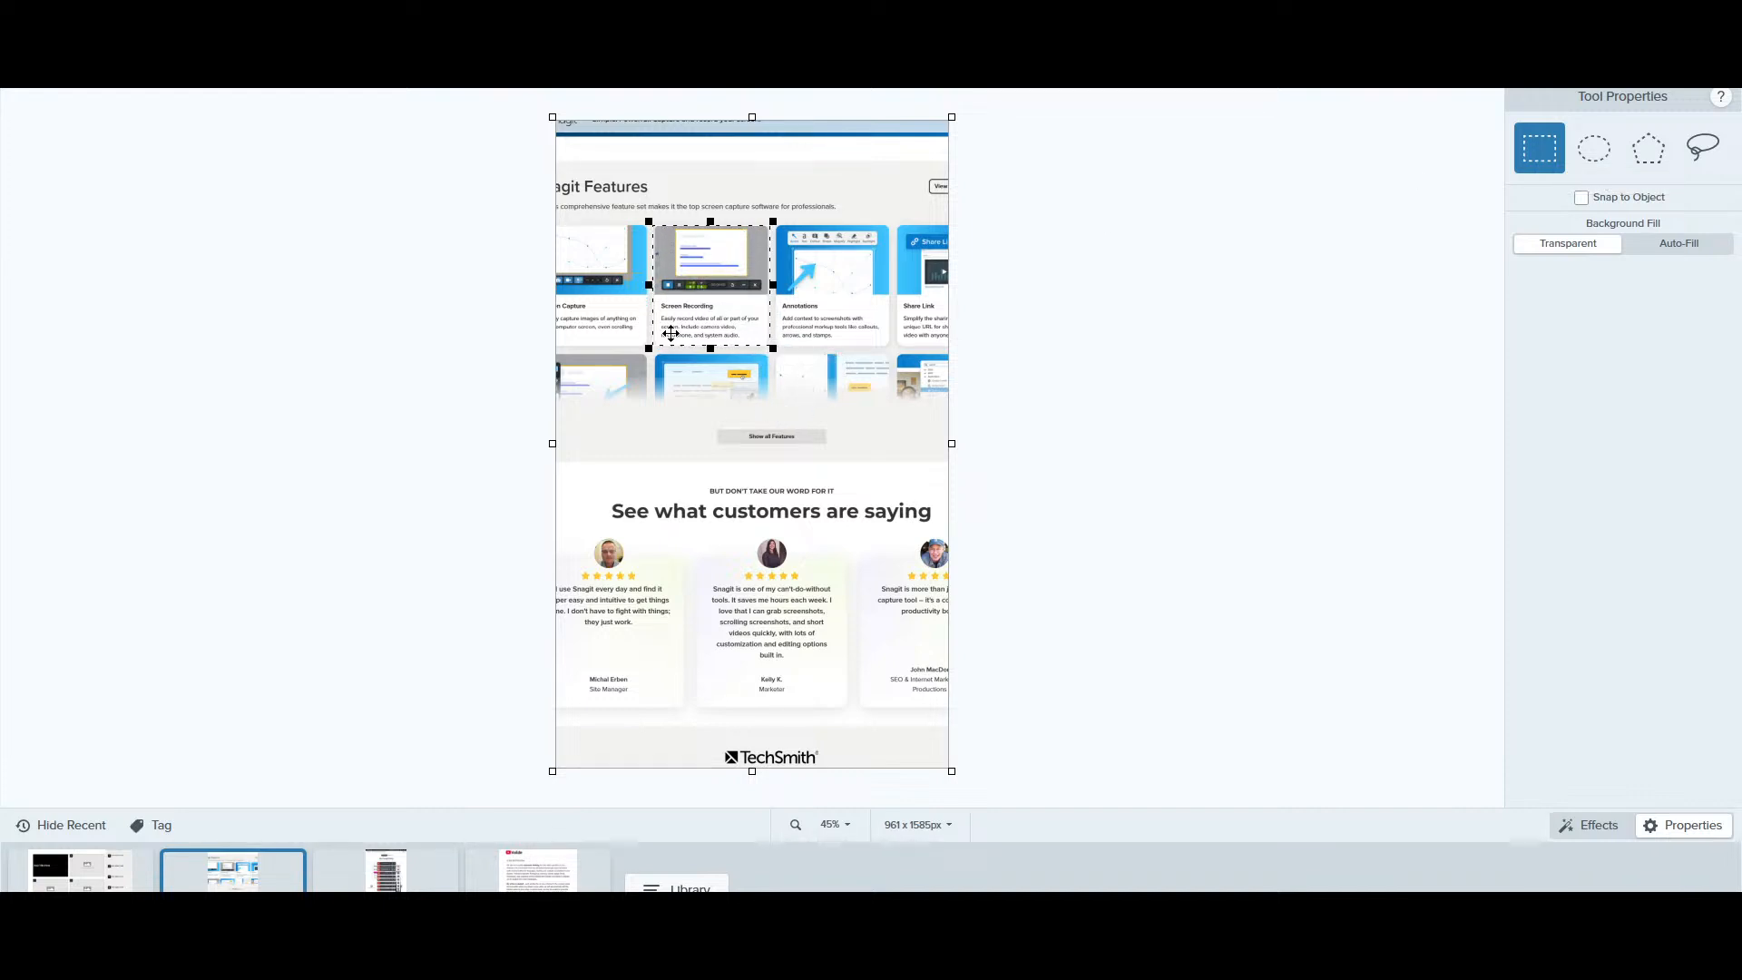
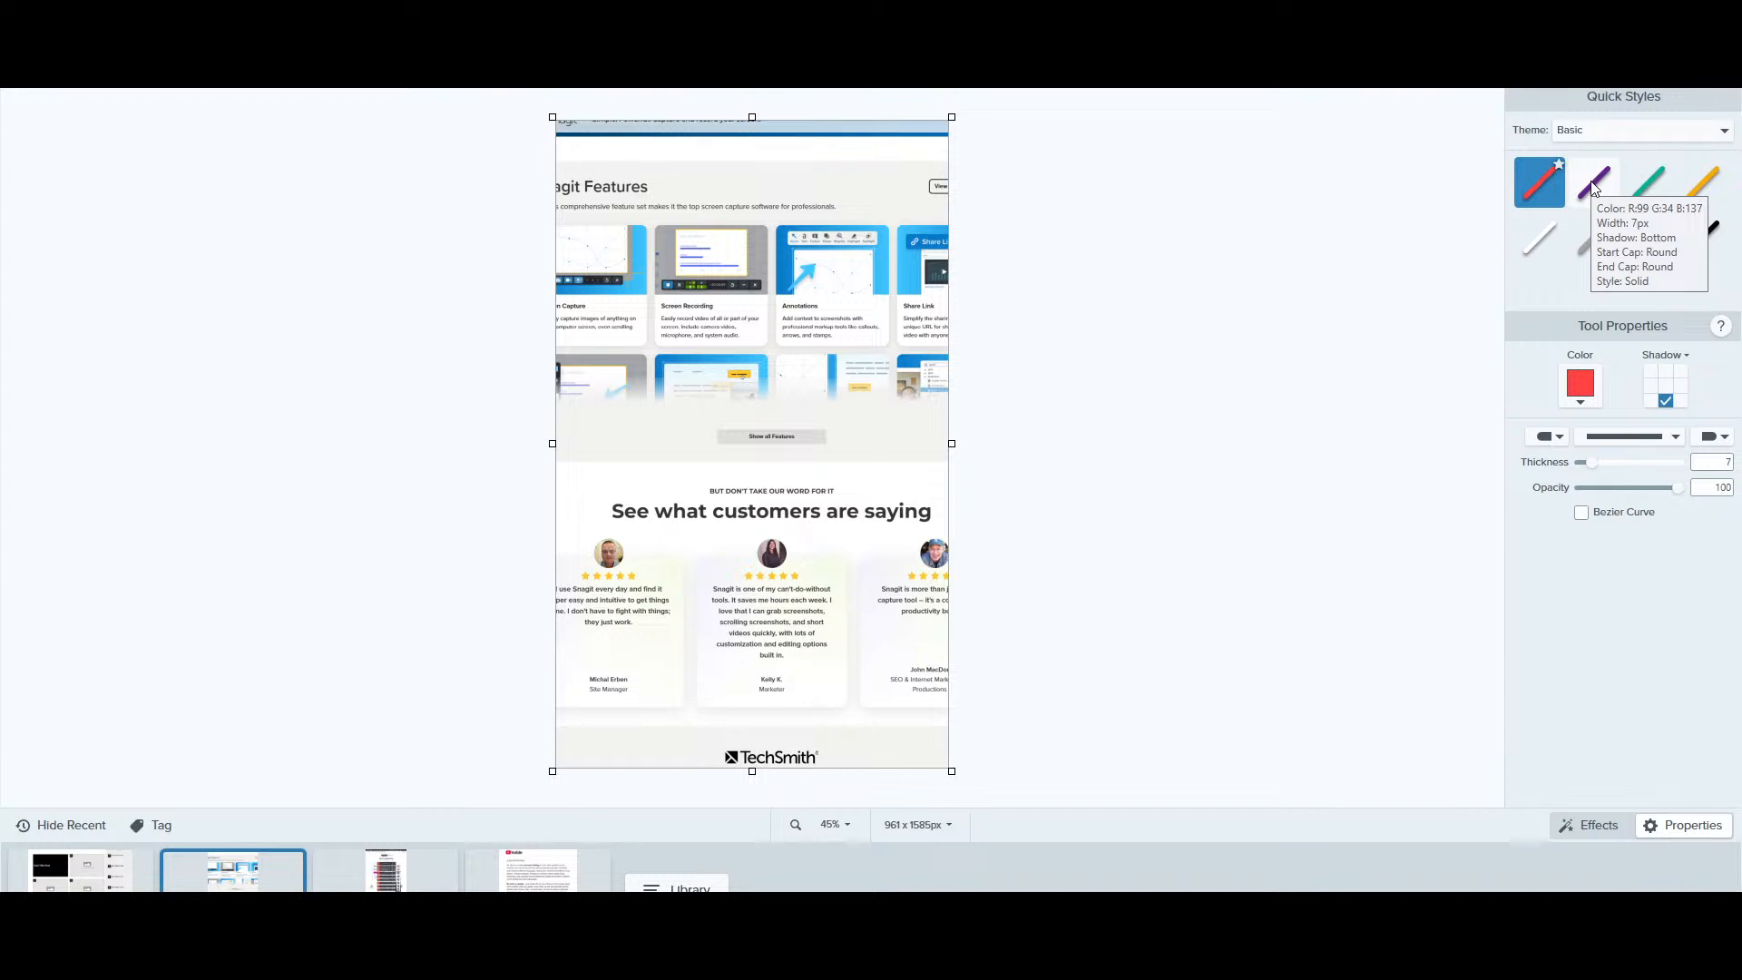
Choose the purple Basic line style and look through the dash pattern and start cap options
click(1593, 184)
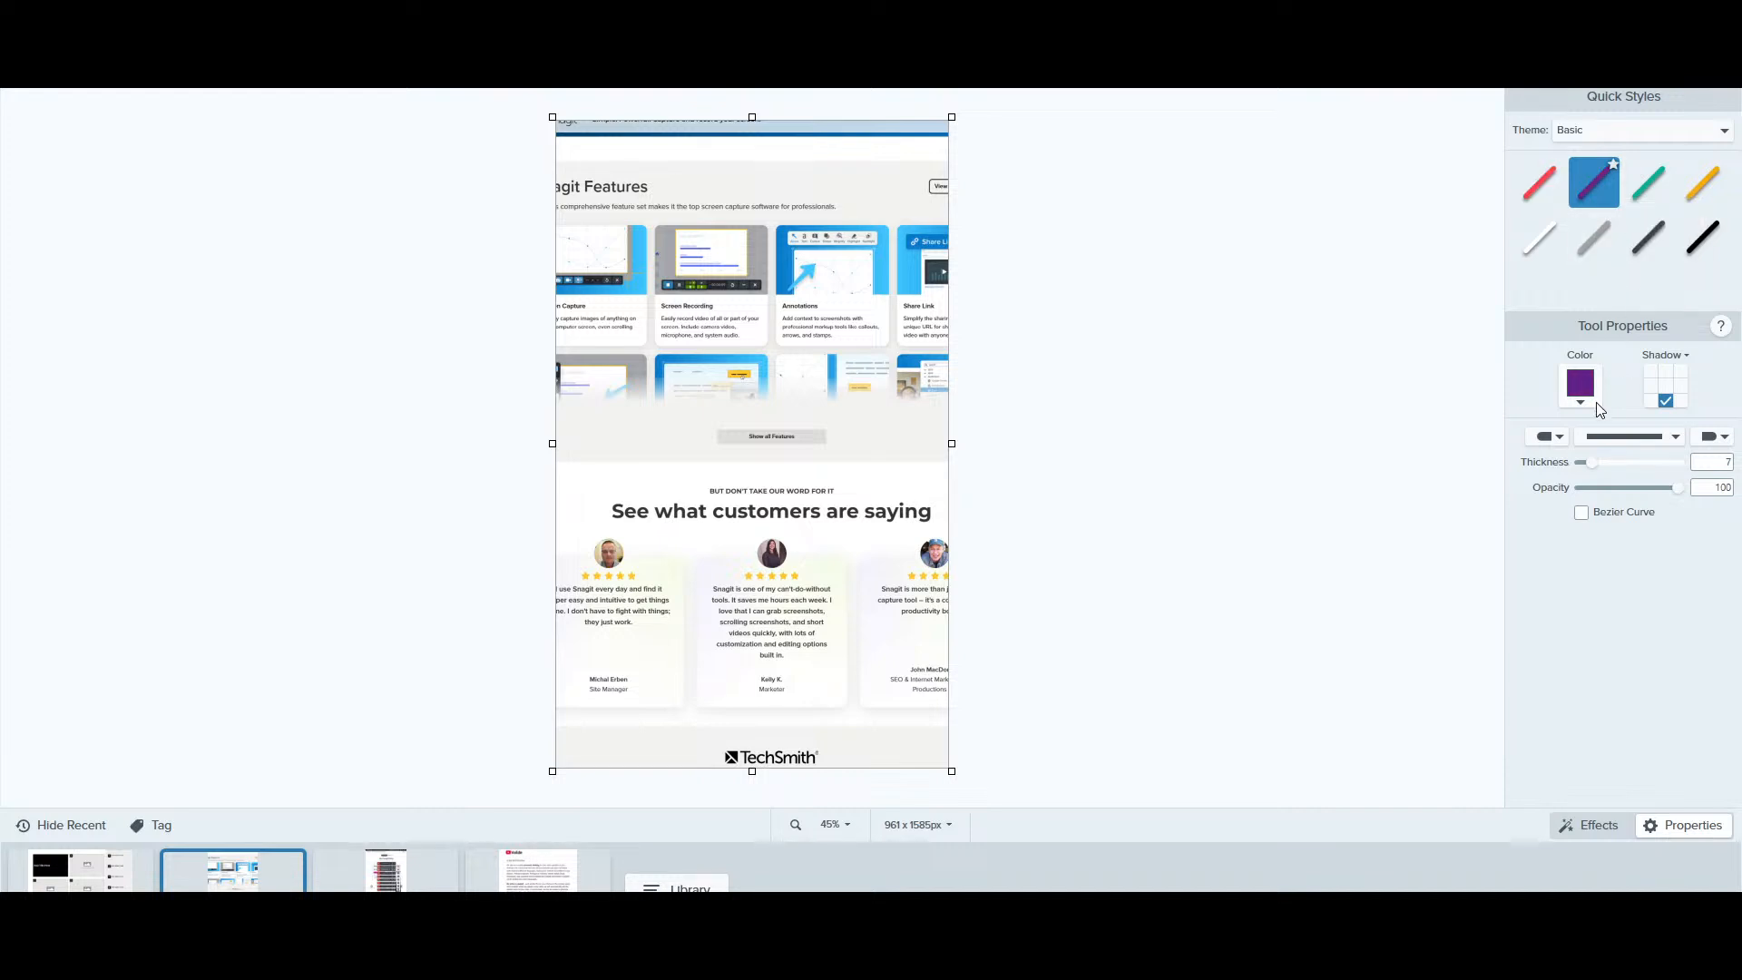
click(1673, 443)
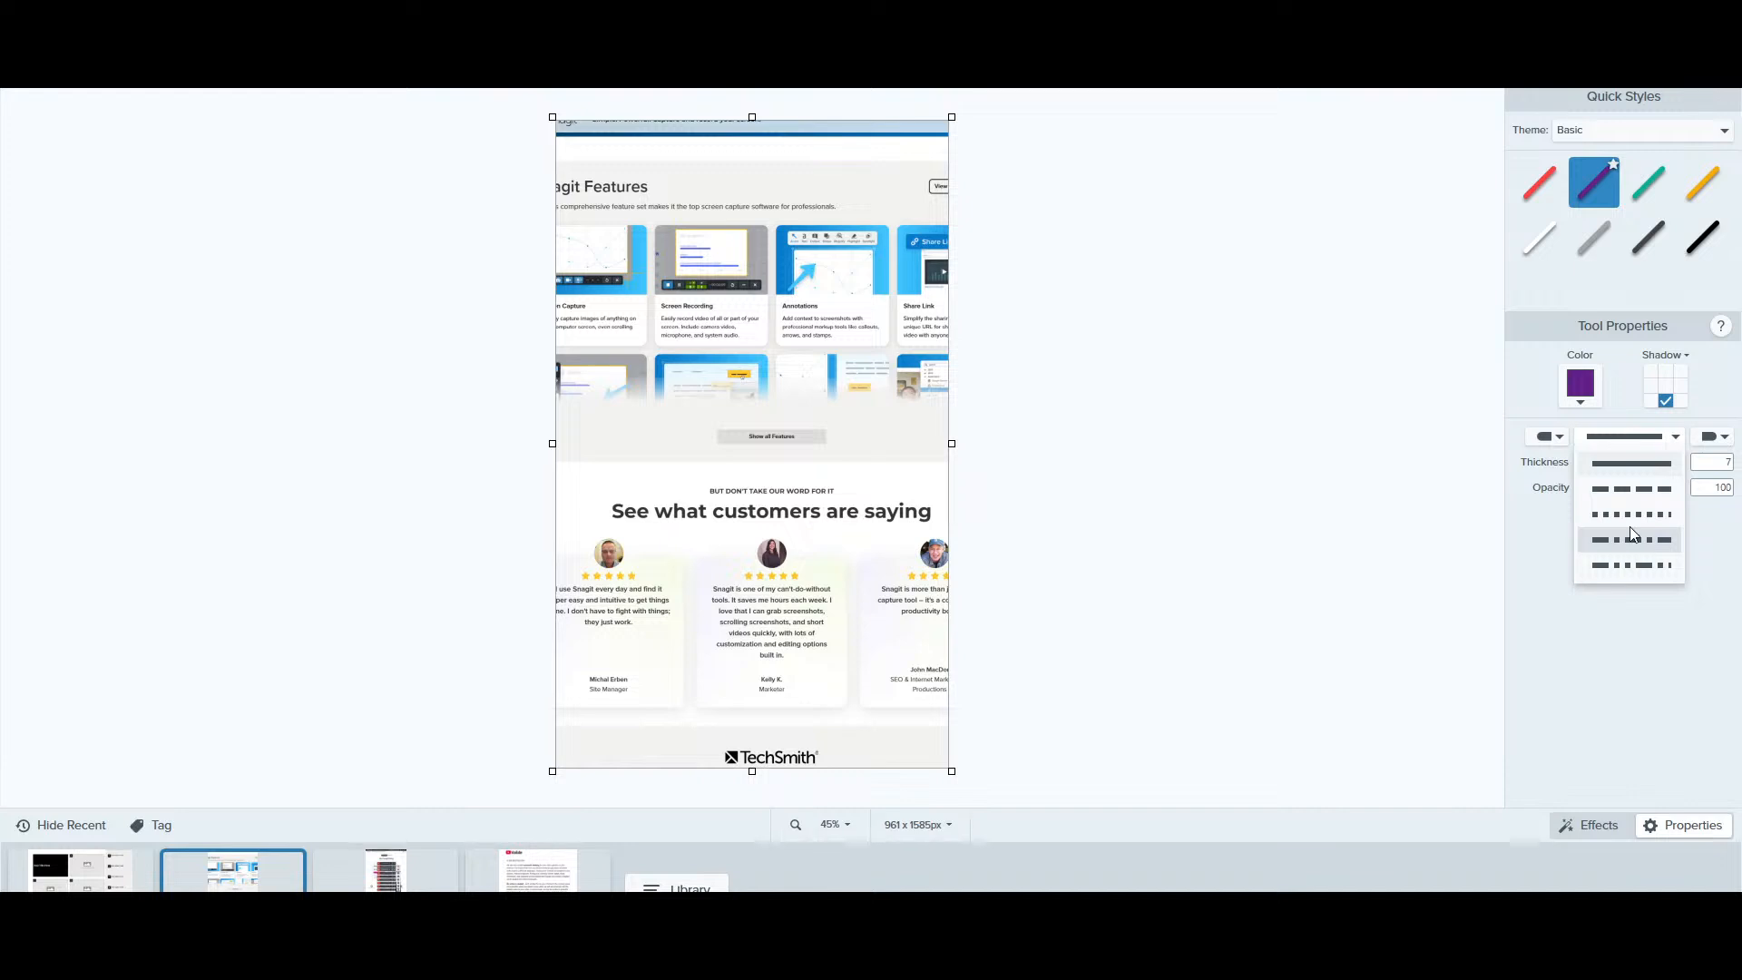
click(1582, 463)
click(1560, 439)
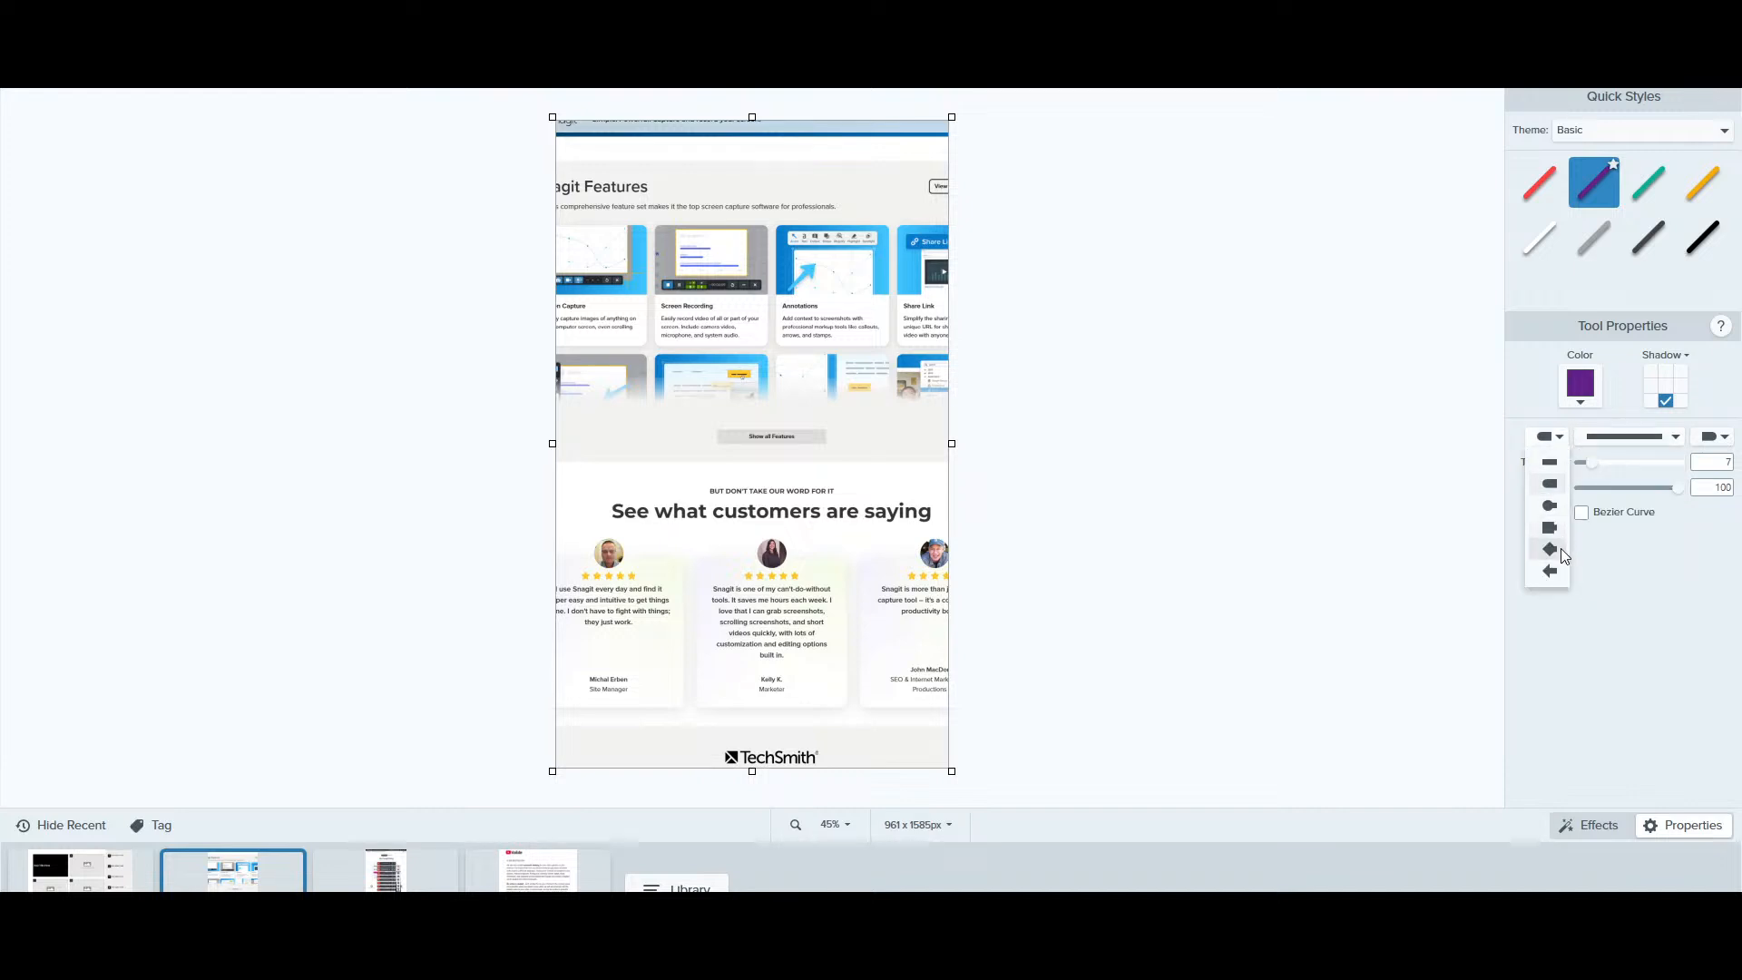
click(1649, 590)
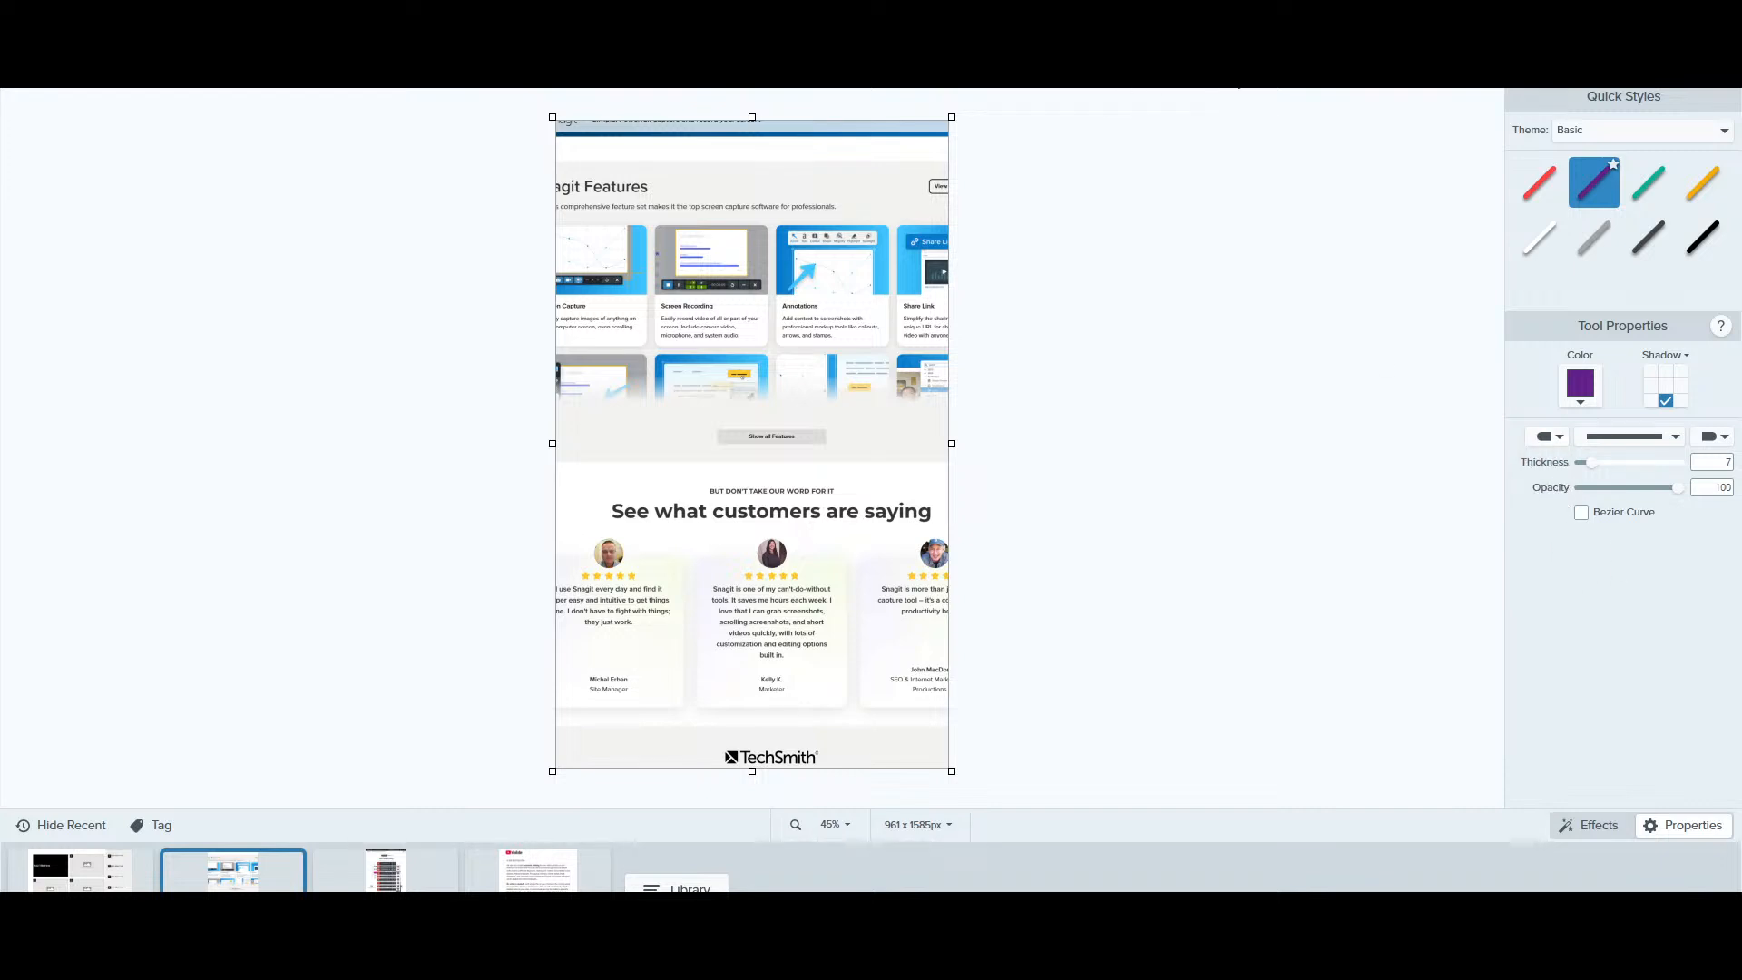
Highlight the Screen Recording card with the green Basic highlighter style and select the highlight
click(1239, 88)
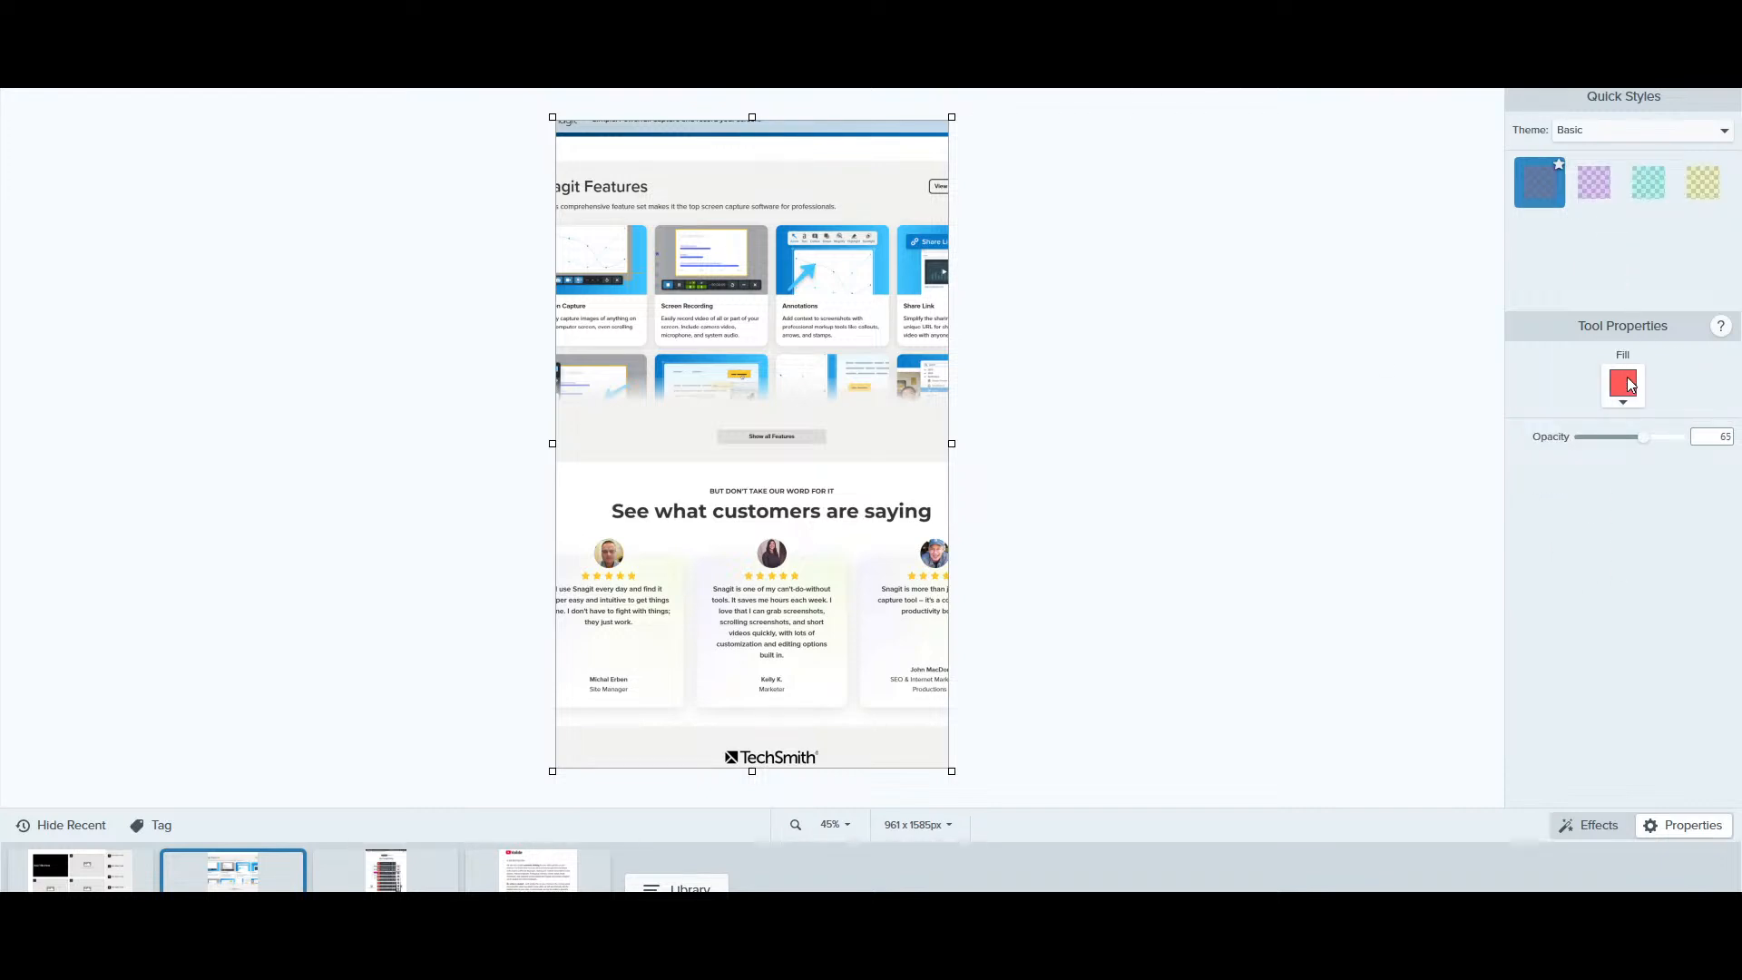
click(1644, 185)
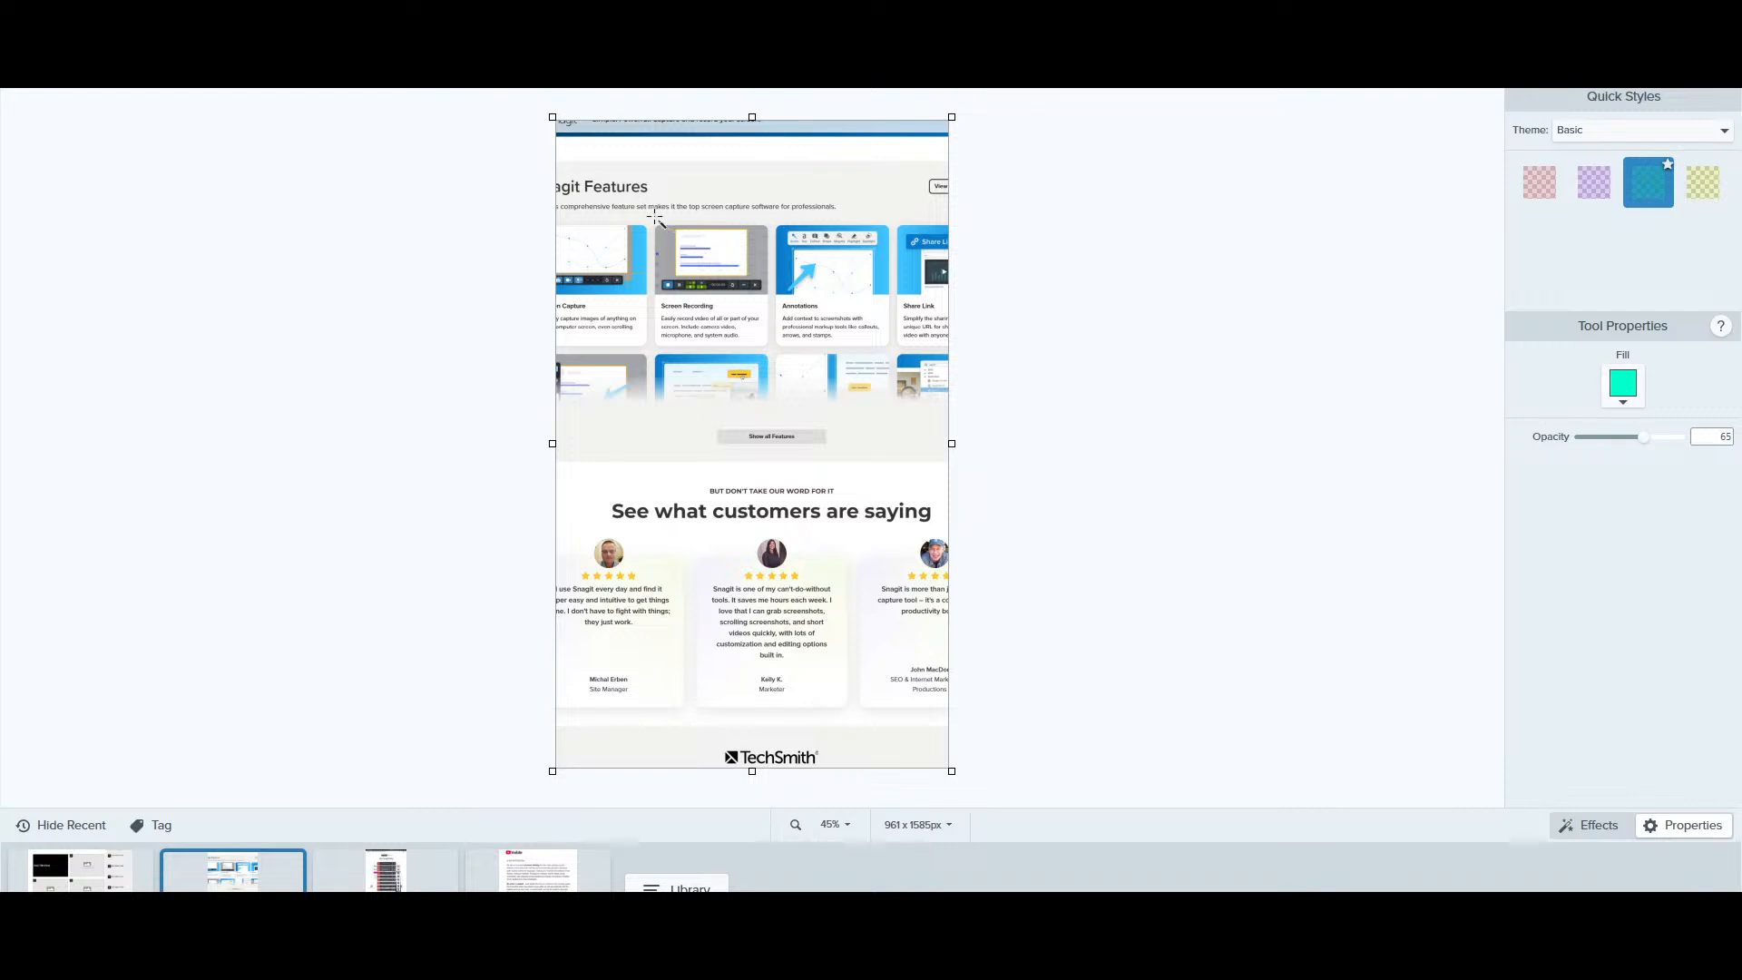
drag(651, 219, 773, 351)
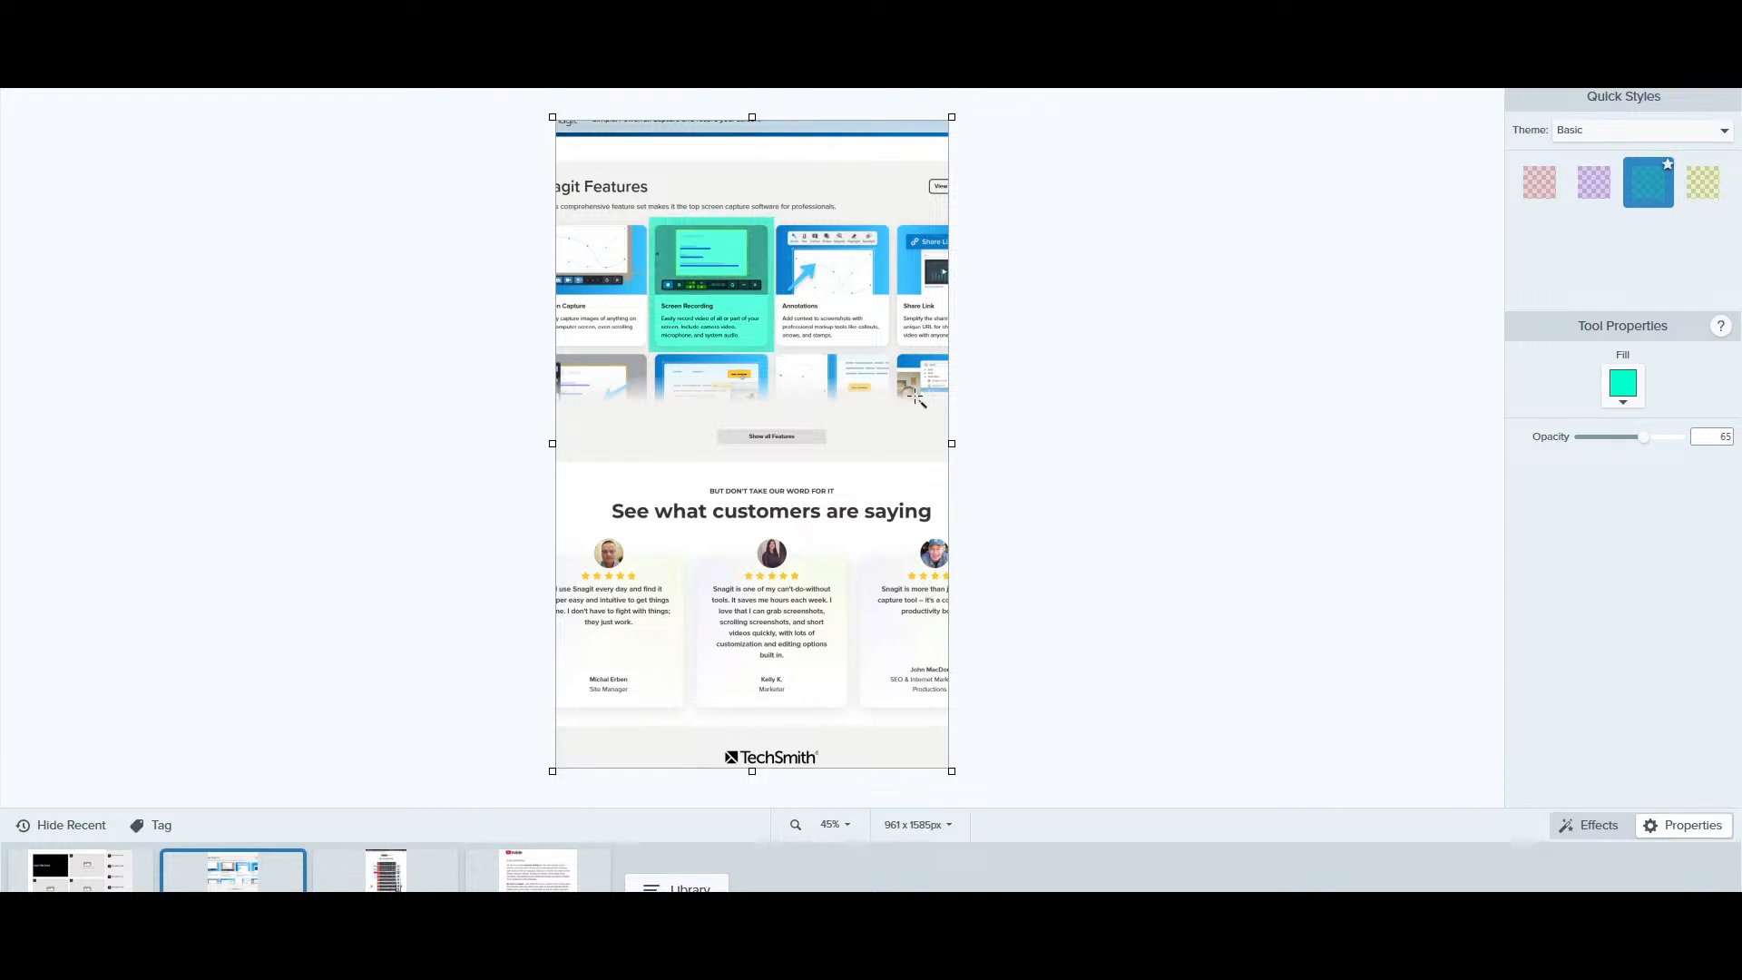
click(724, 308)
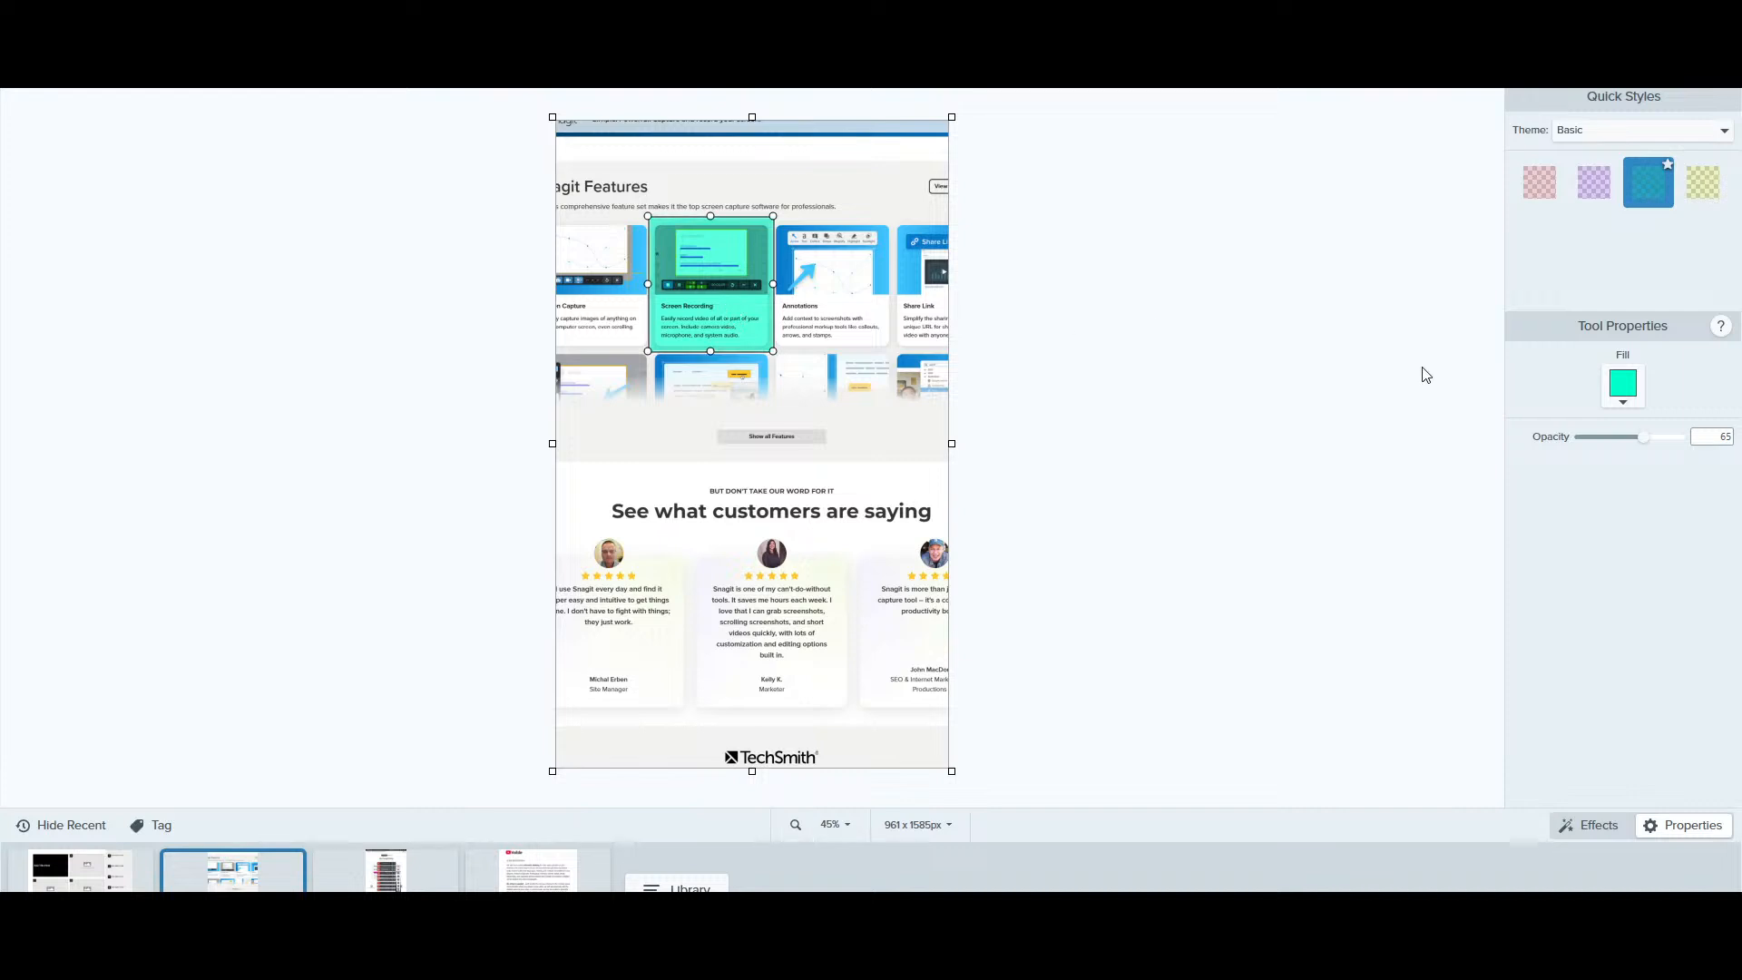
Set the Screen Recording highlight's opacity to 100 and its fill colour to orange
drag(1648, 439, 1701, 448)
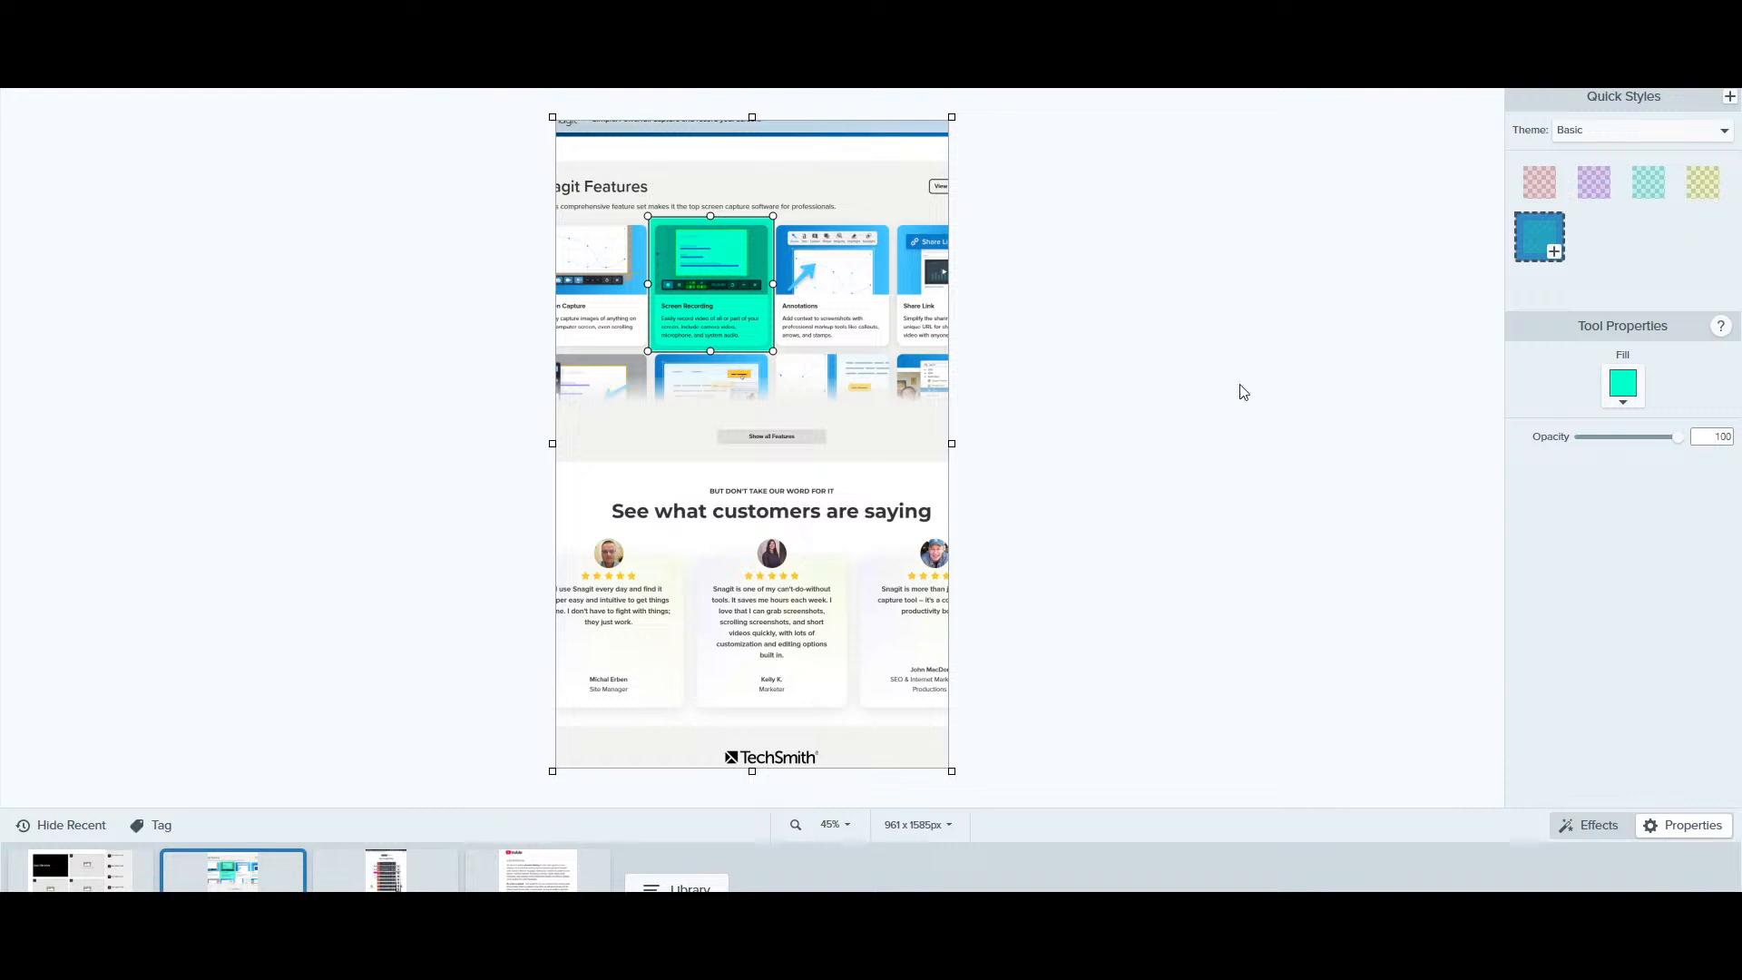
click(1633, 408)
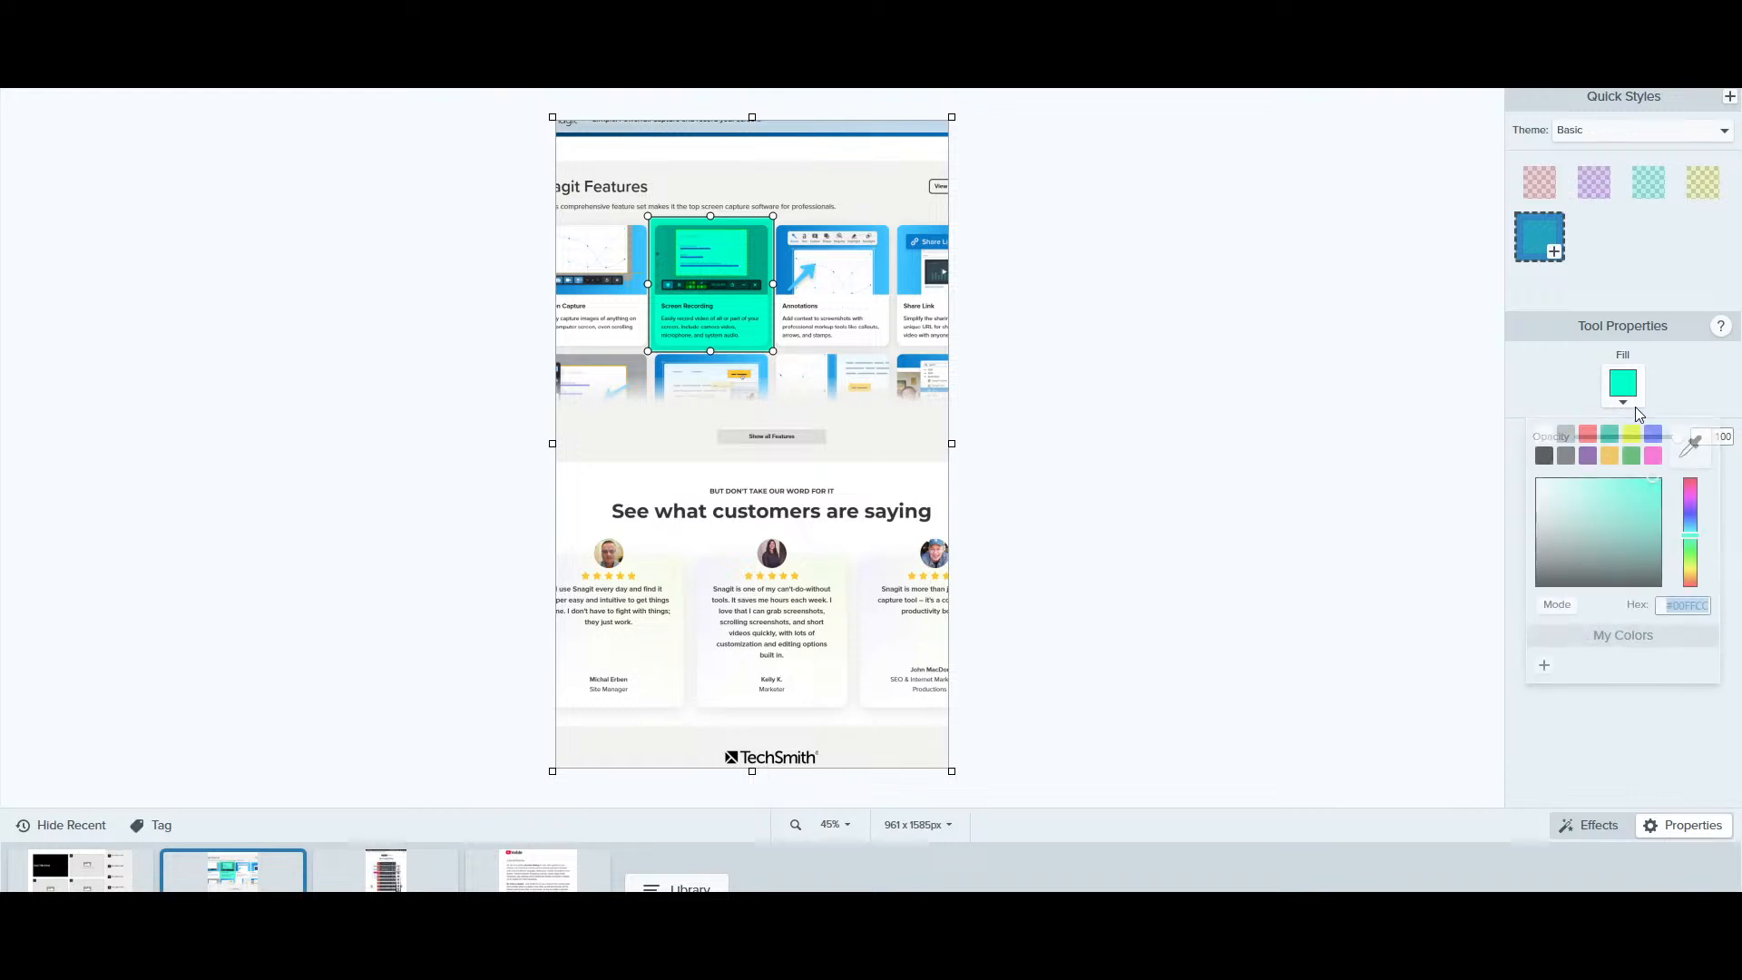
click(1611, 457)
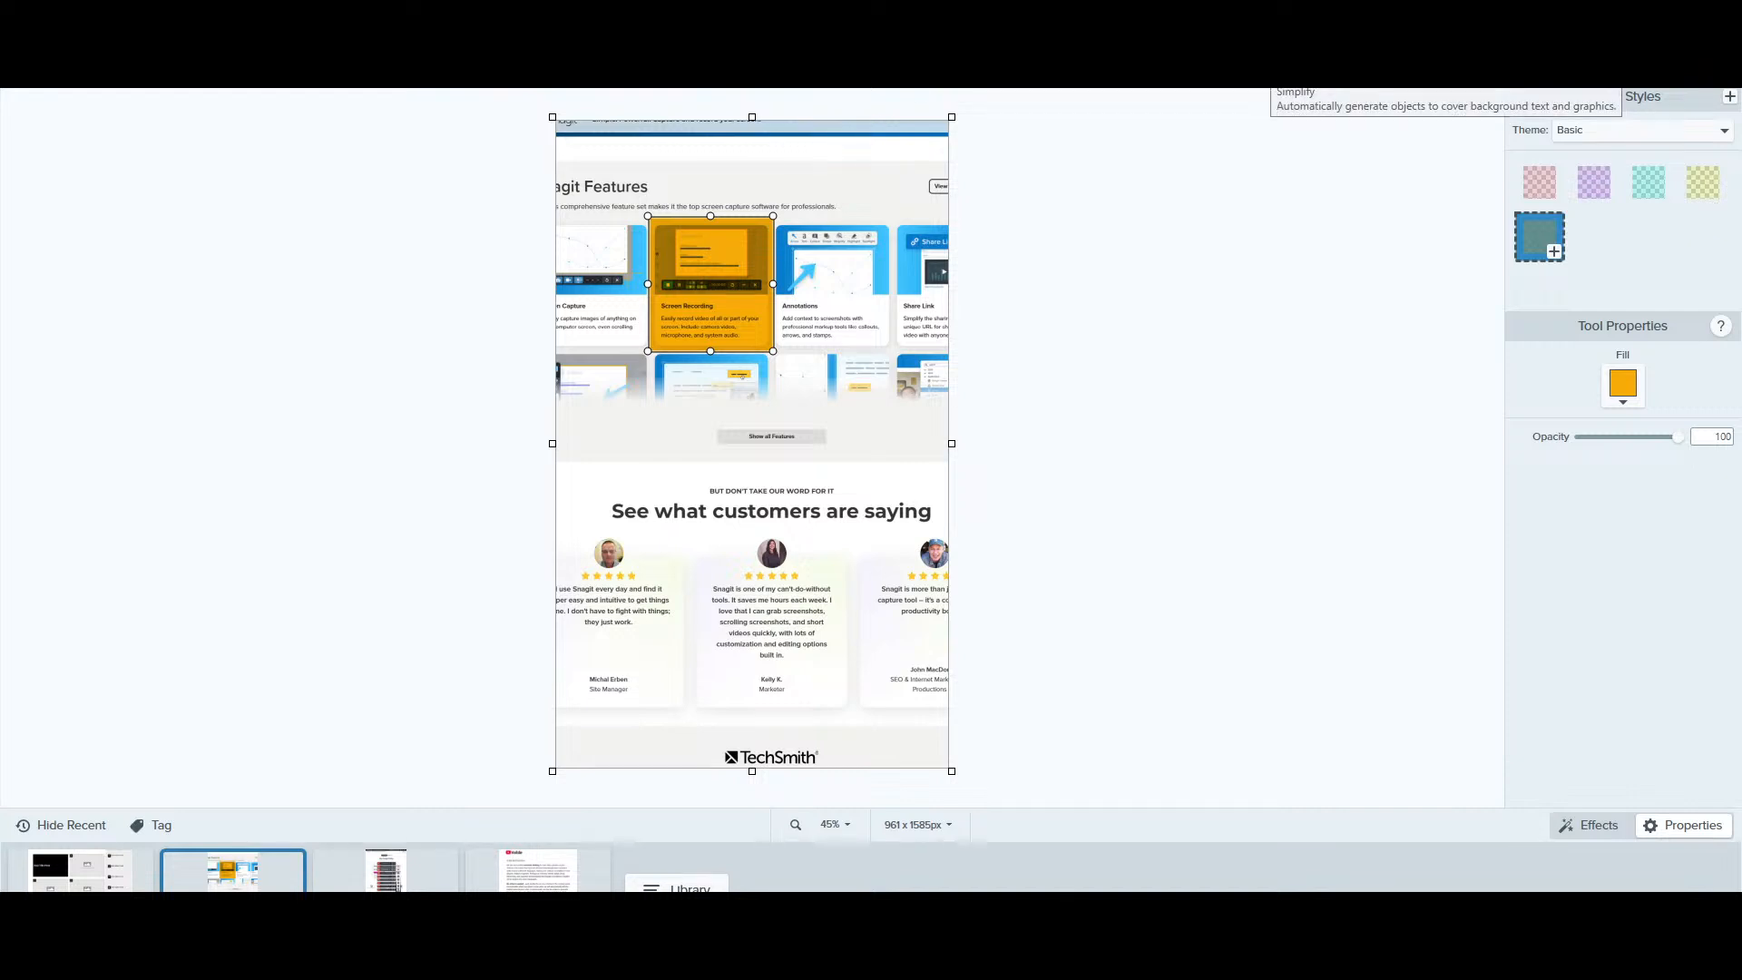
Delete the orange highlight from the Screen Recording card and turn on Auto Simplify for the capture
click(1270, 67)
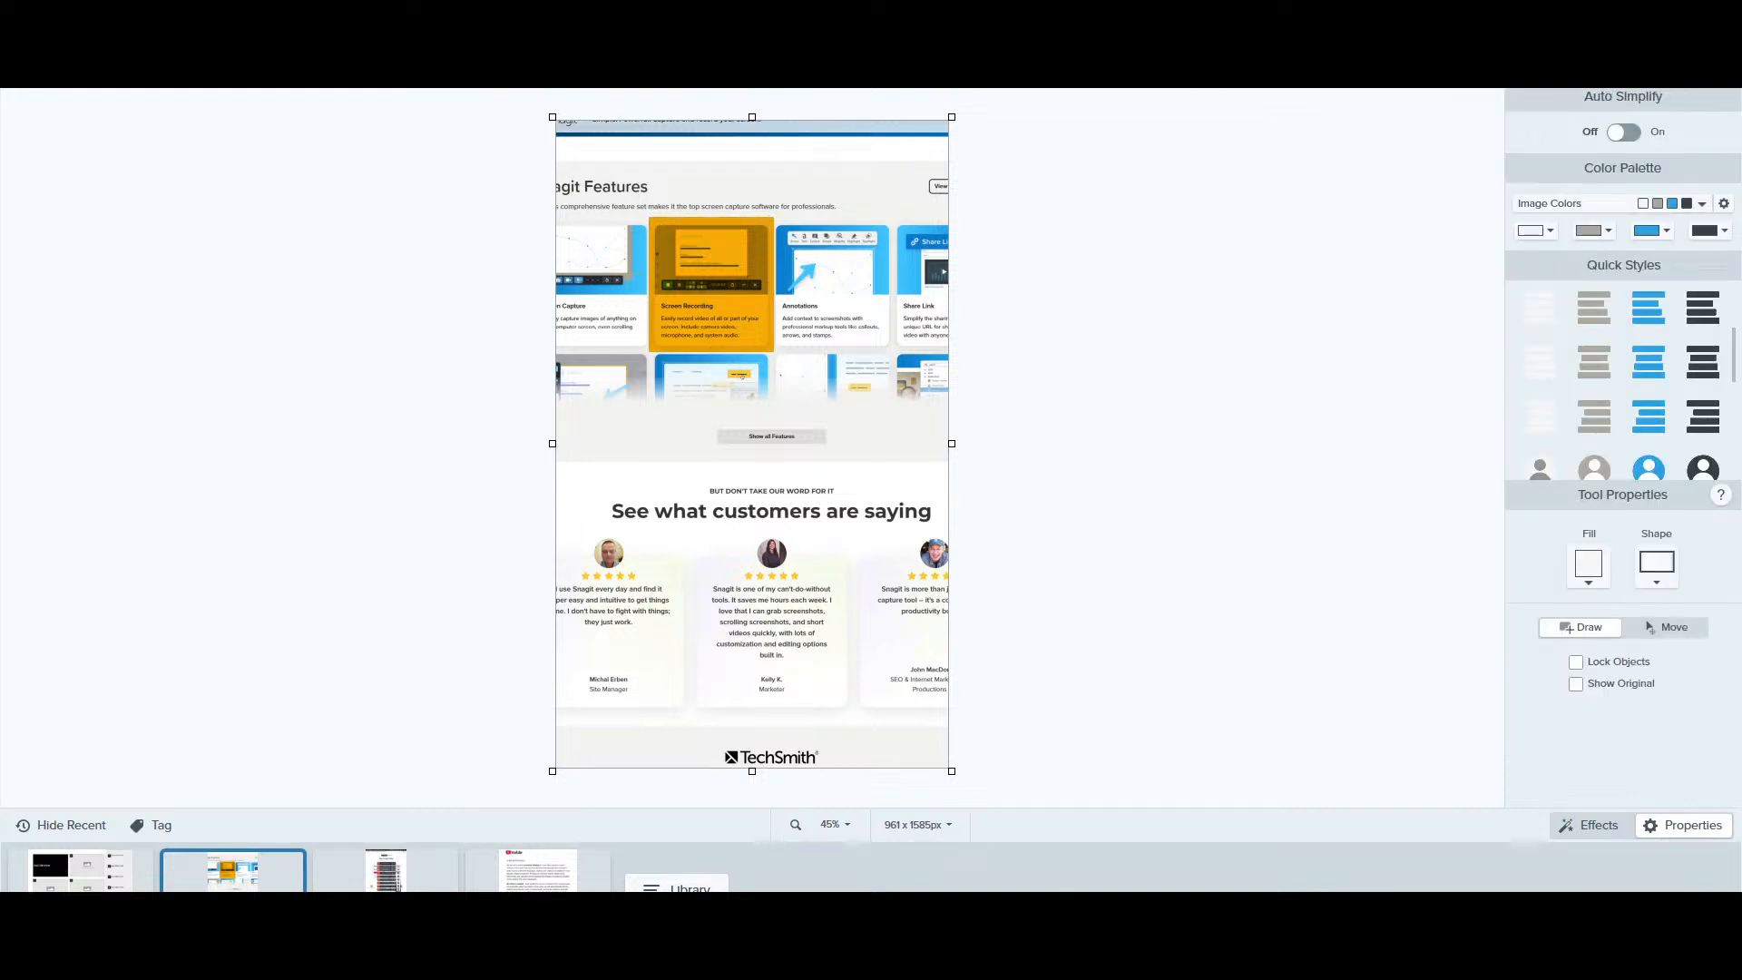
click(726, 327)
key(Delete)
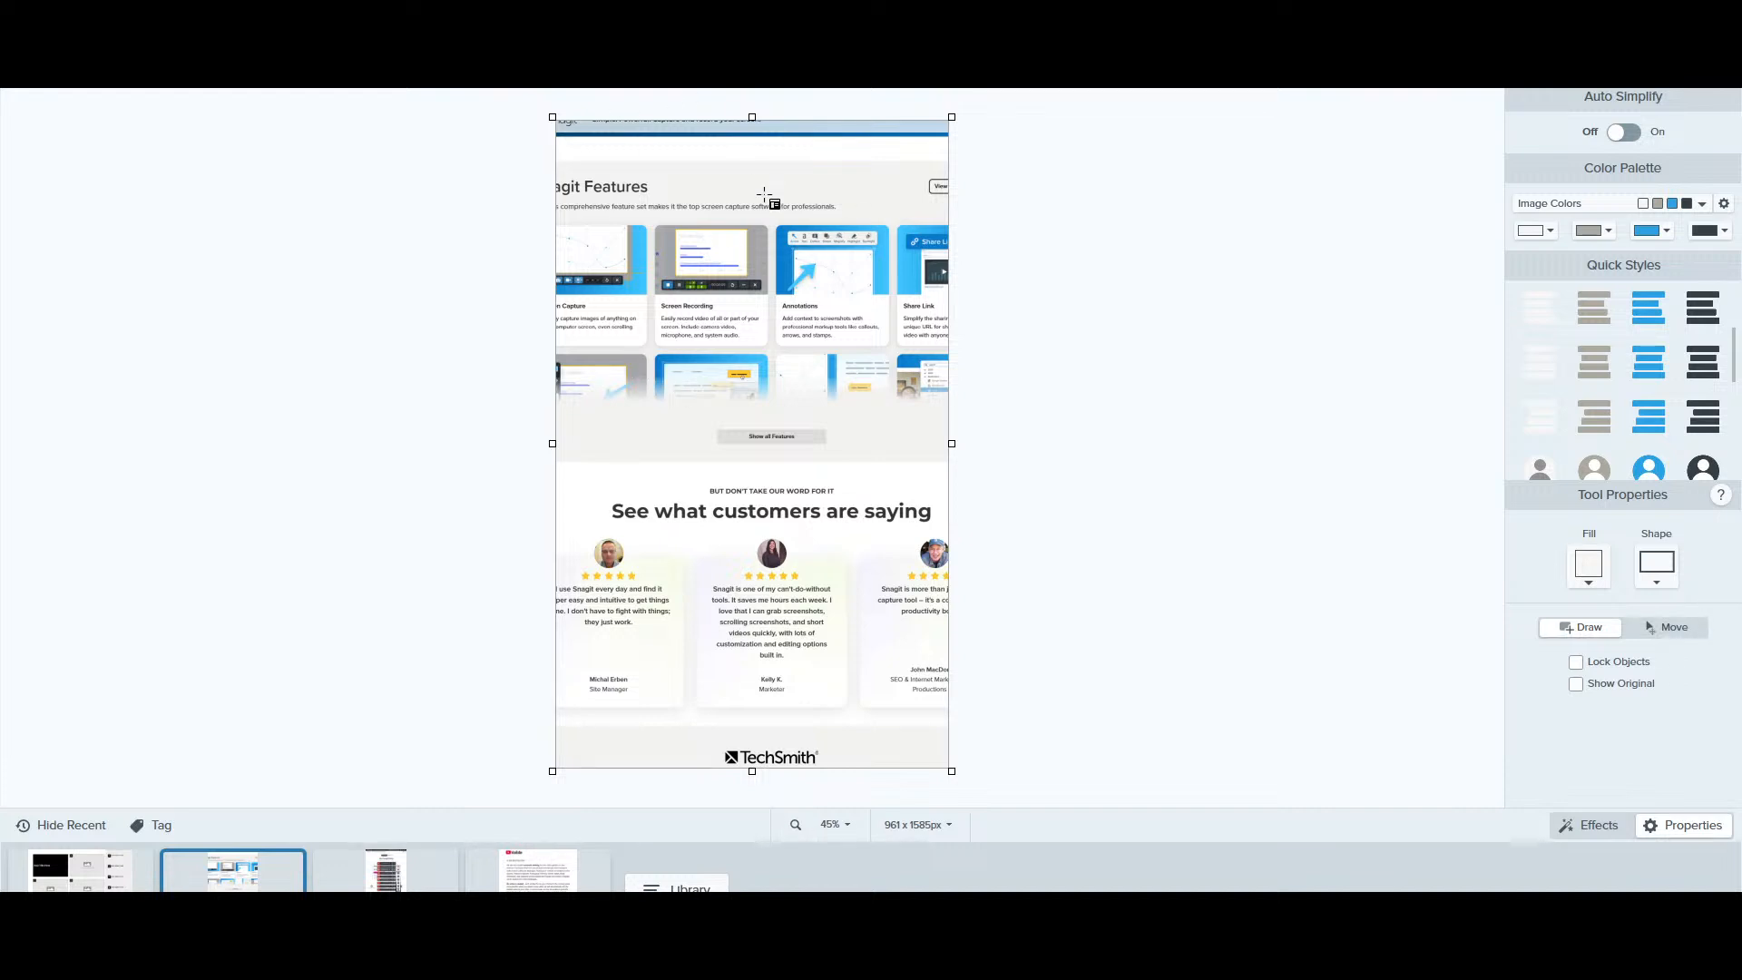
click(1626, 133)
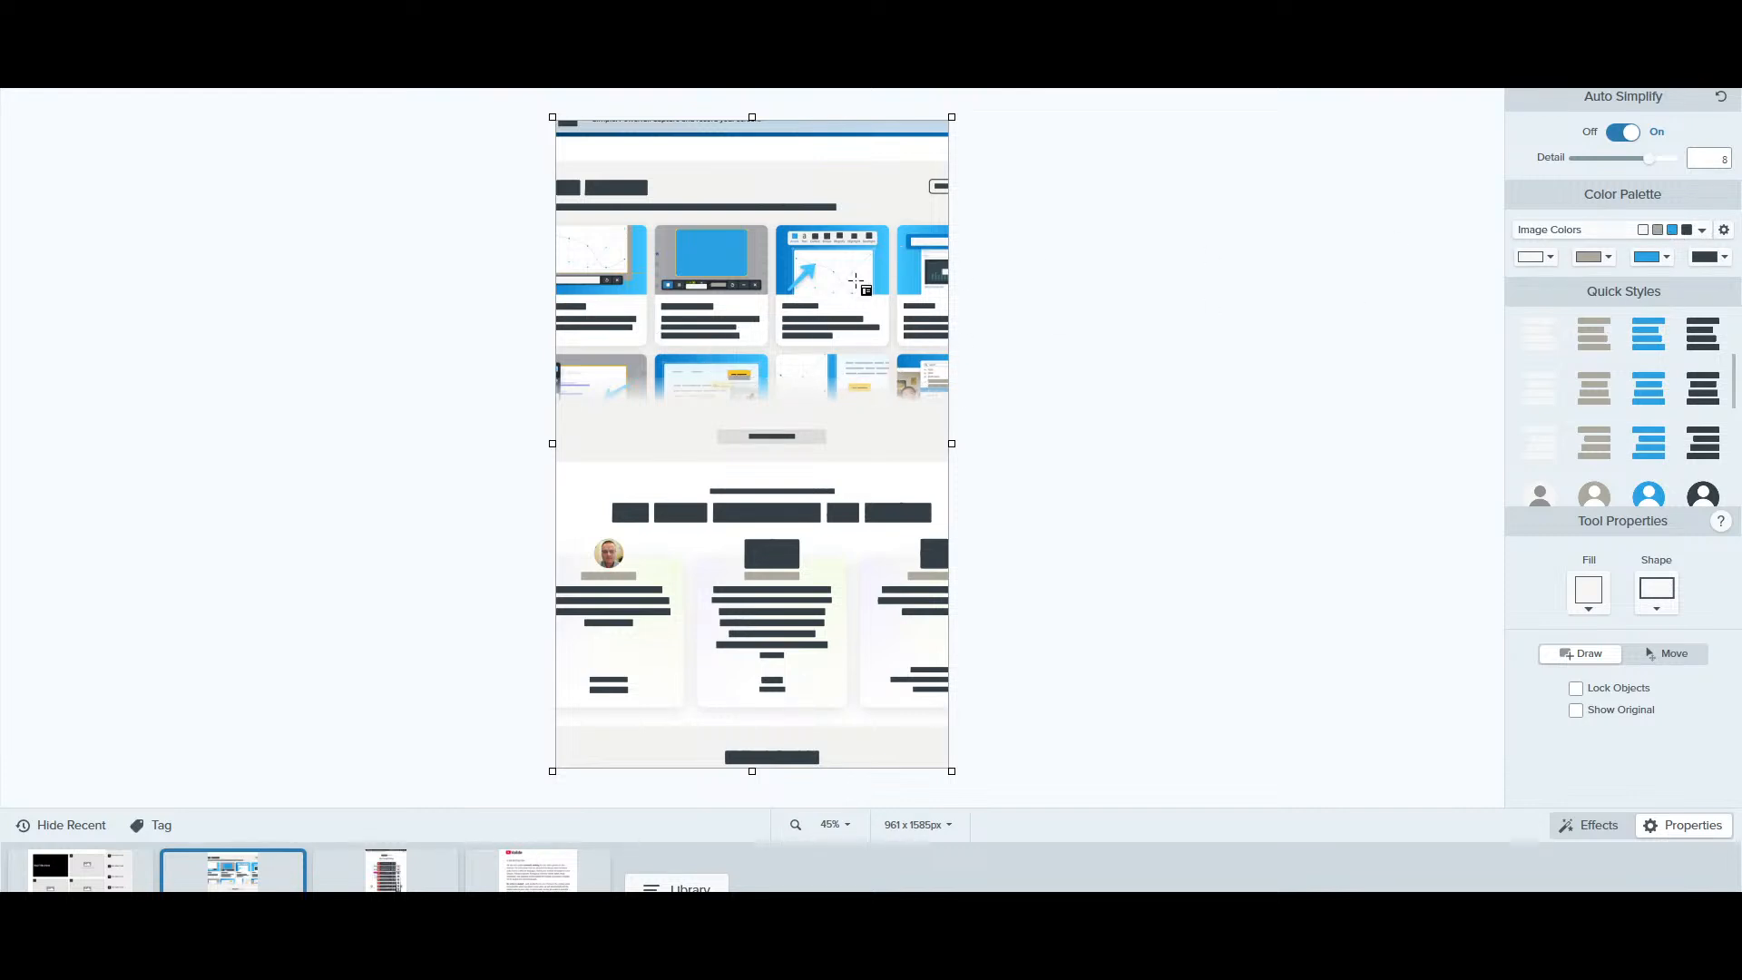
Look through the available colour palettes and each of the four swatch colours of the Image Colors palette
click(1703, 230)
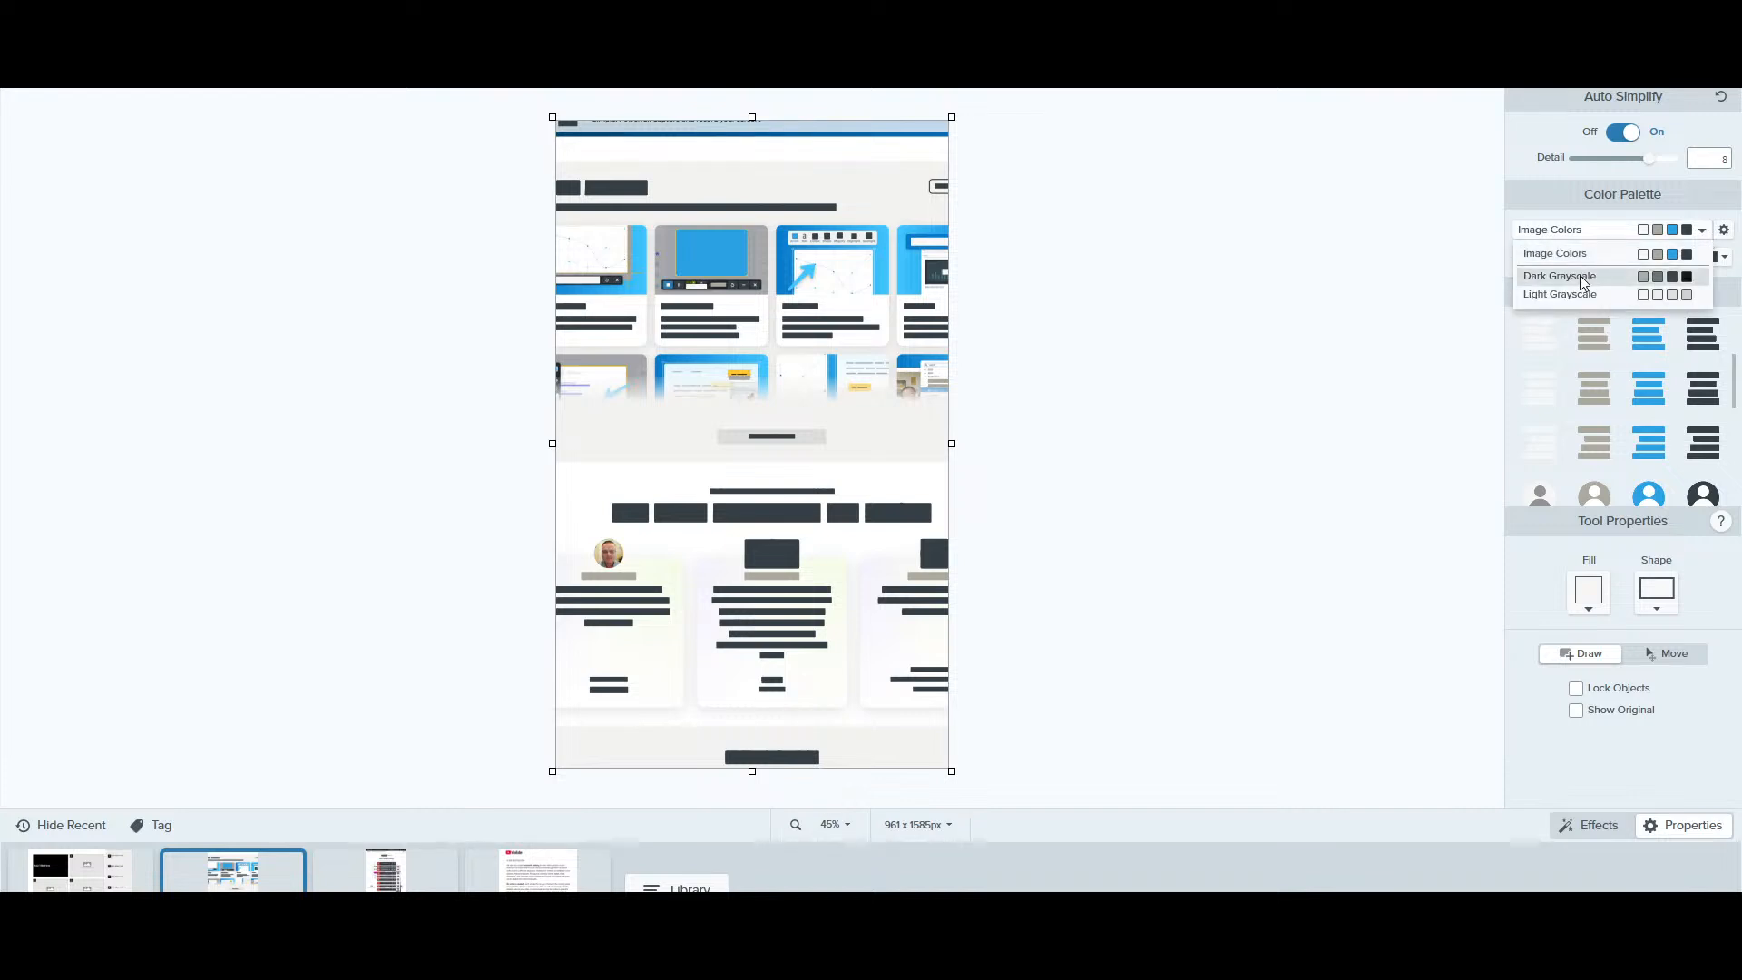
click(1375, 315)
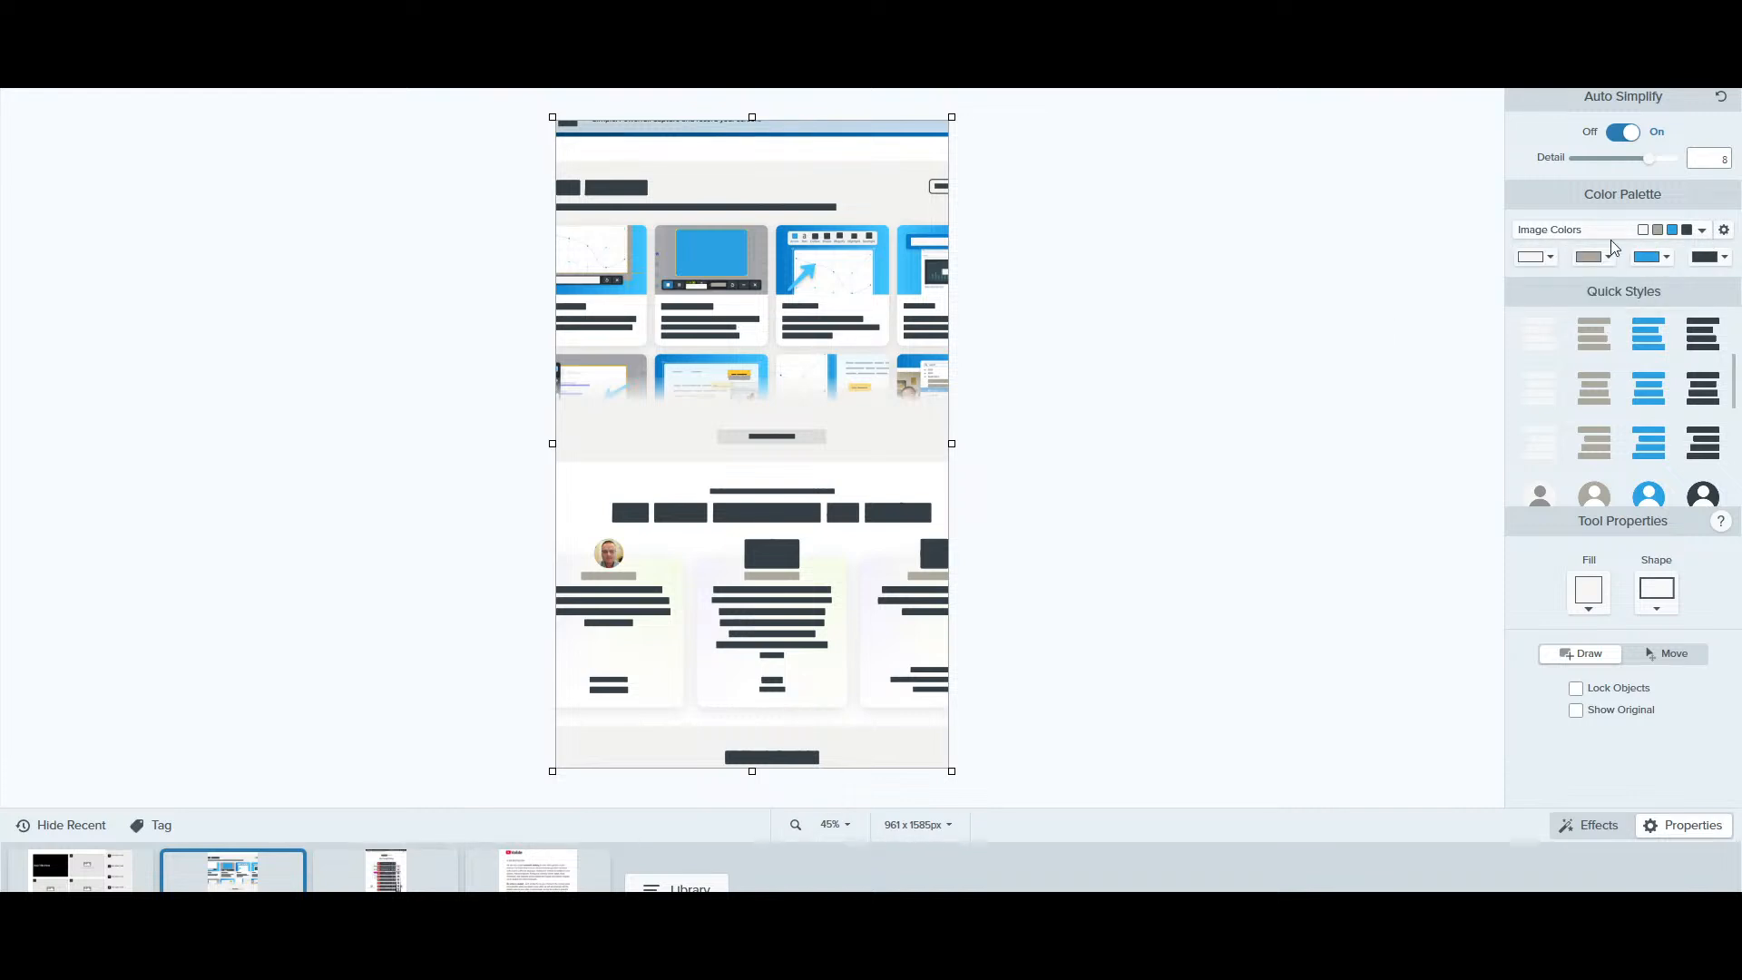
click(1552, 258)
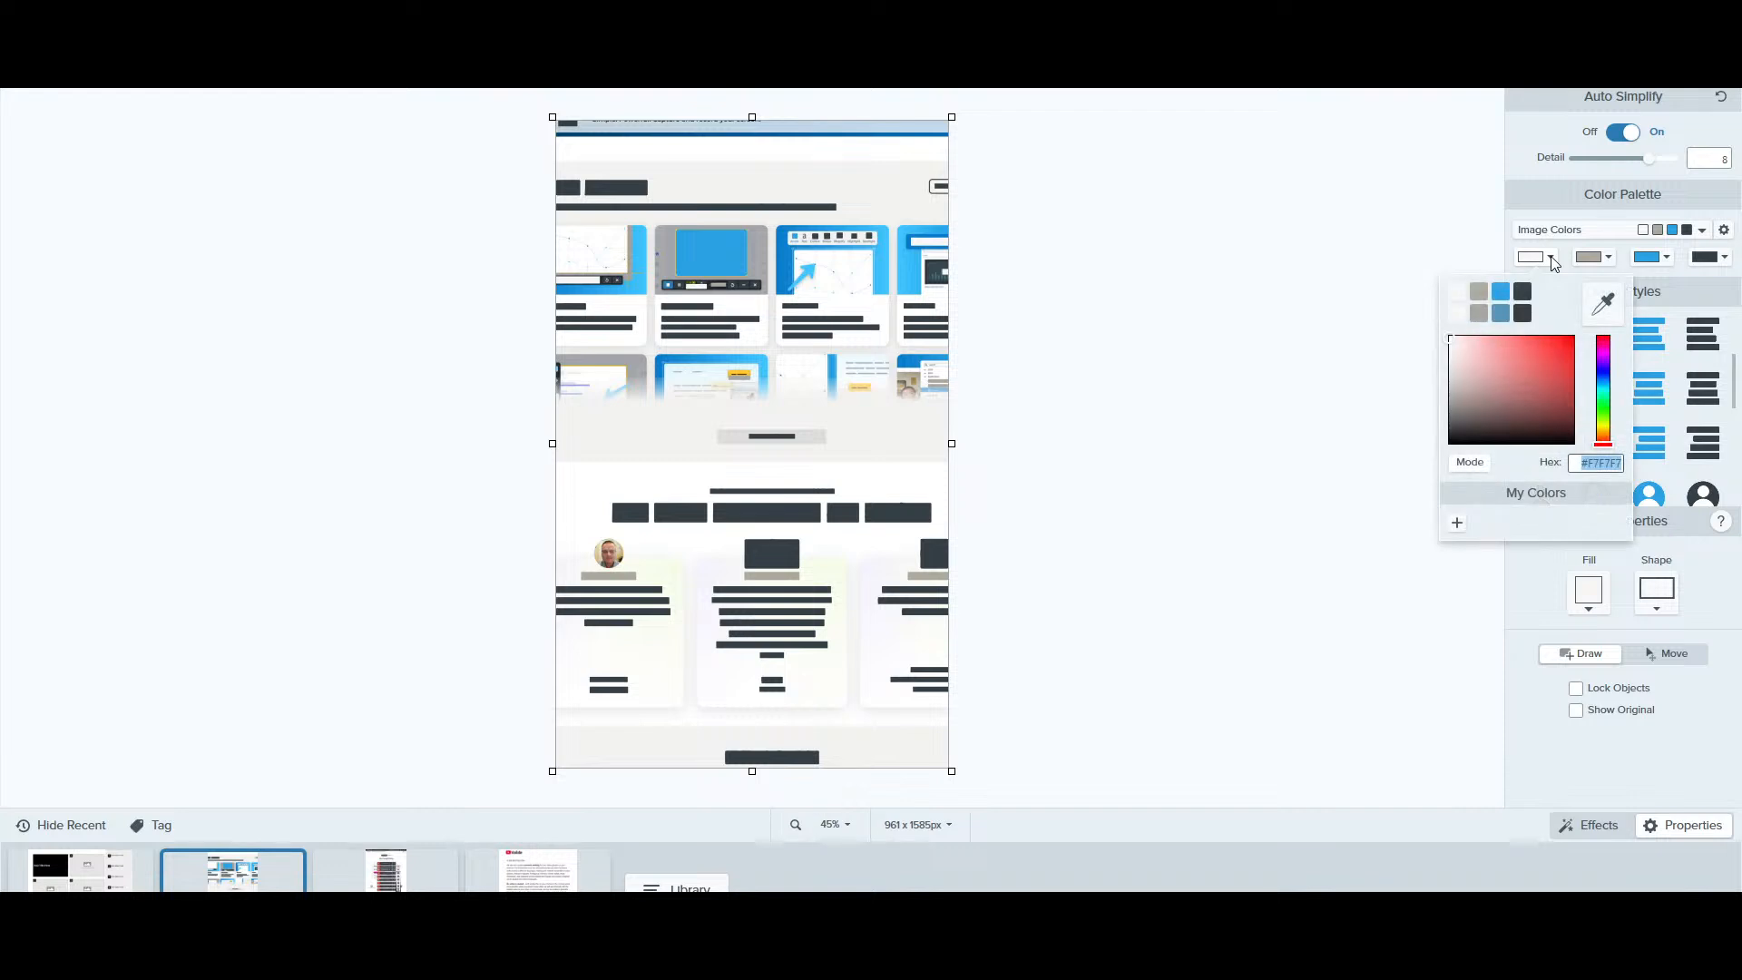
click(1609, 258)
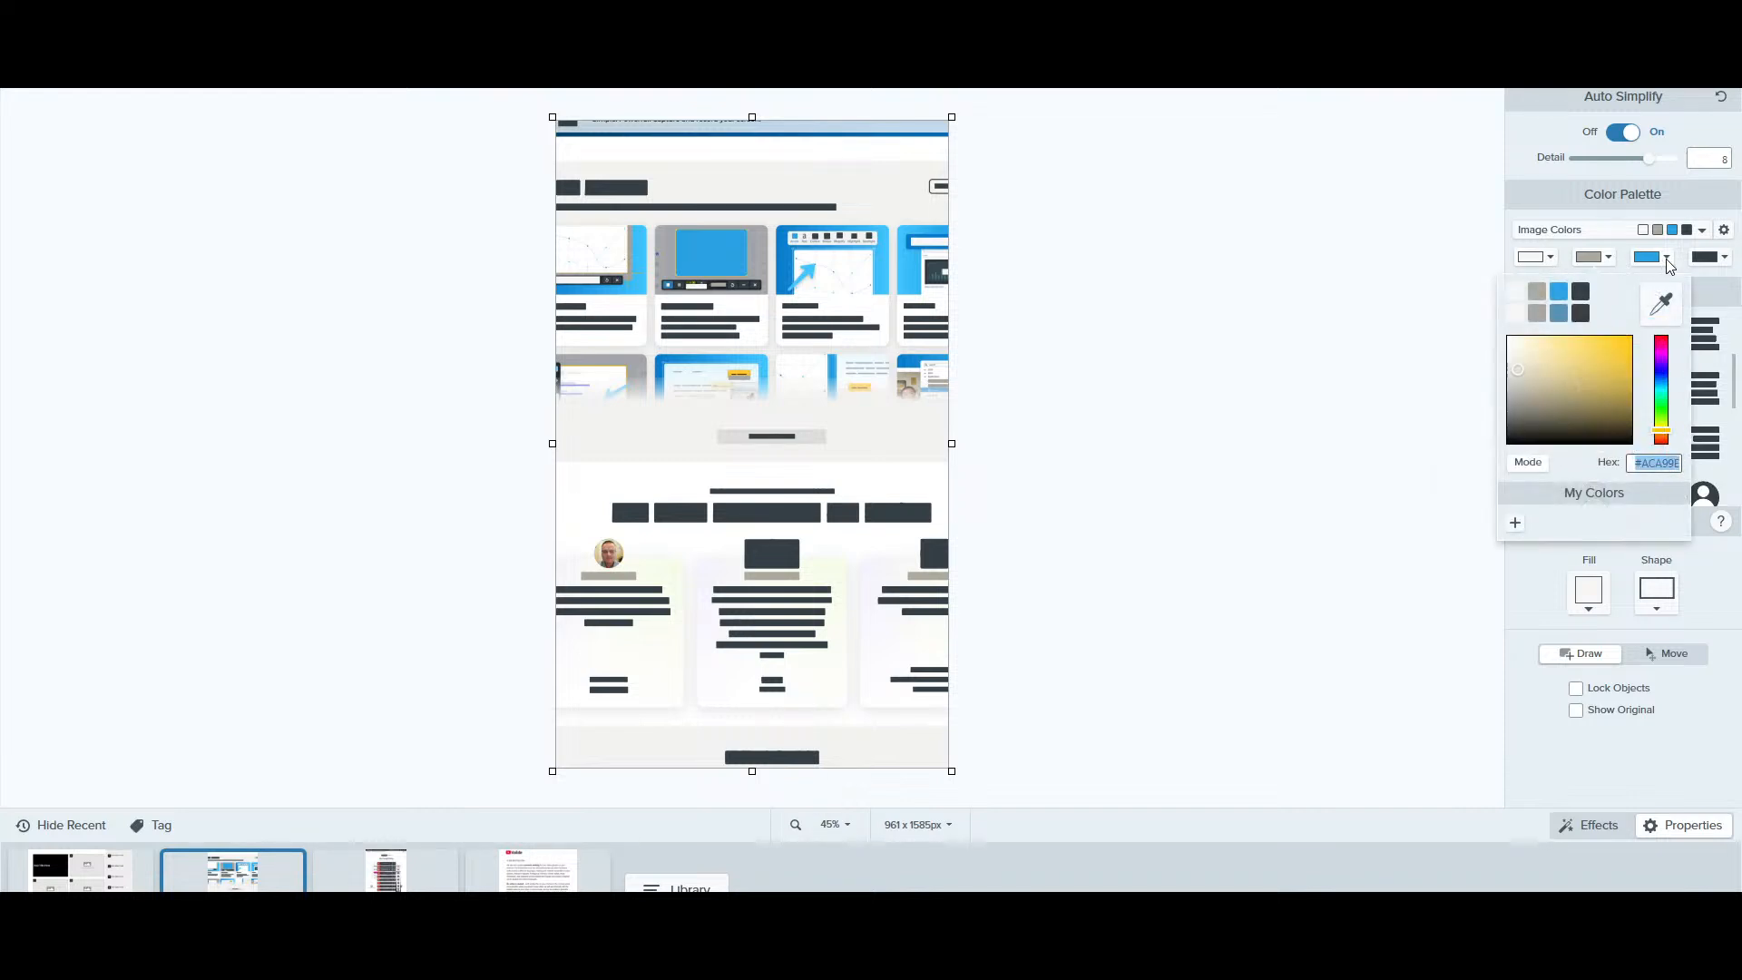
click(1668, 260)
click(1723, 258)
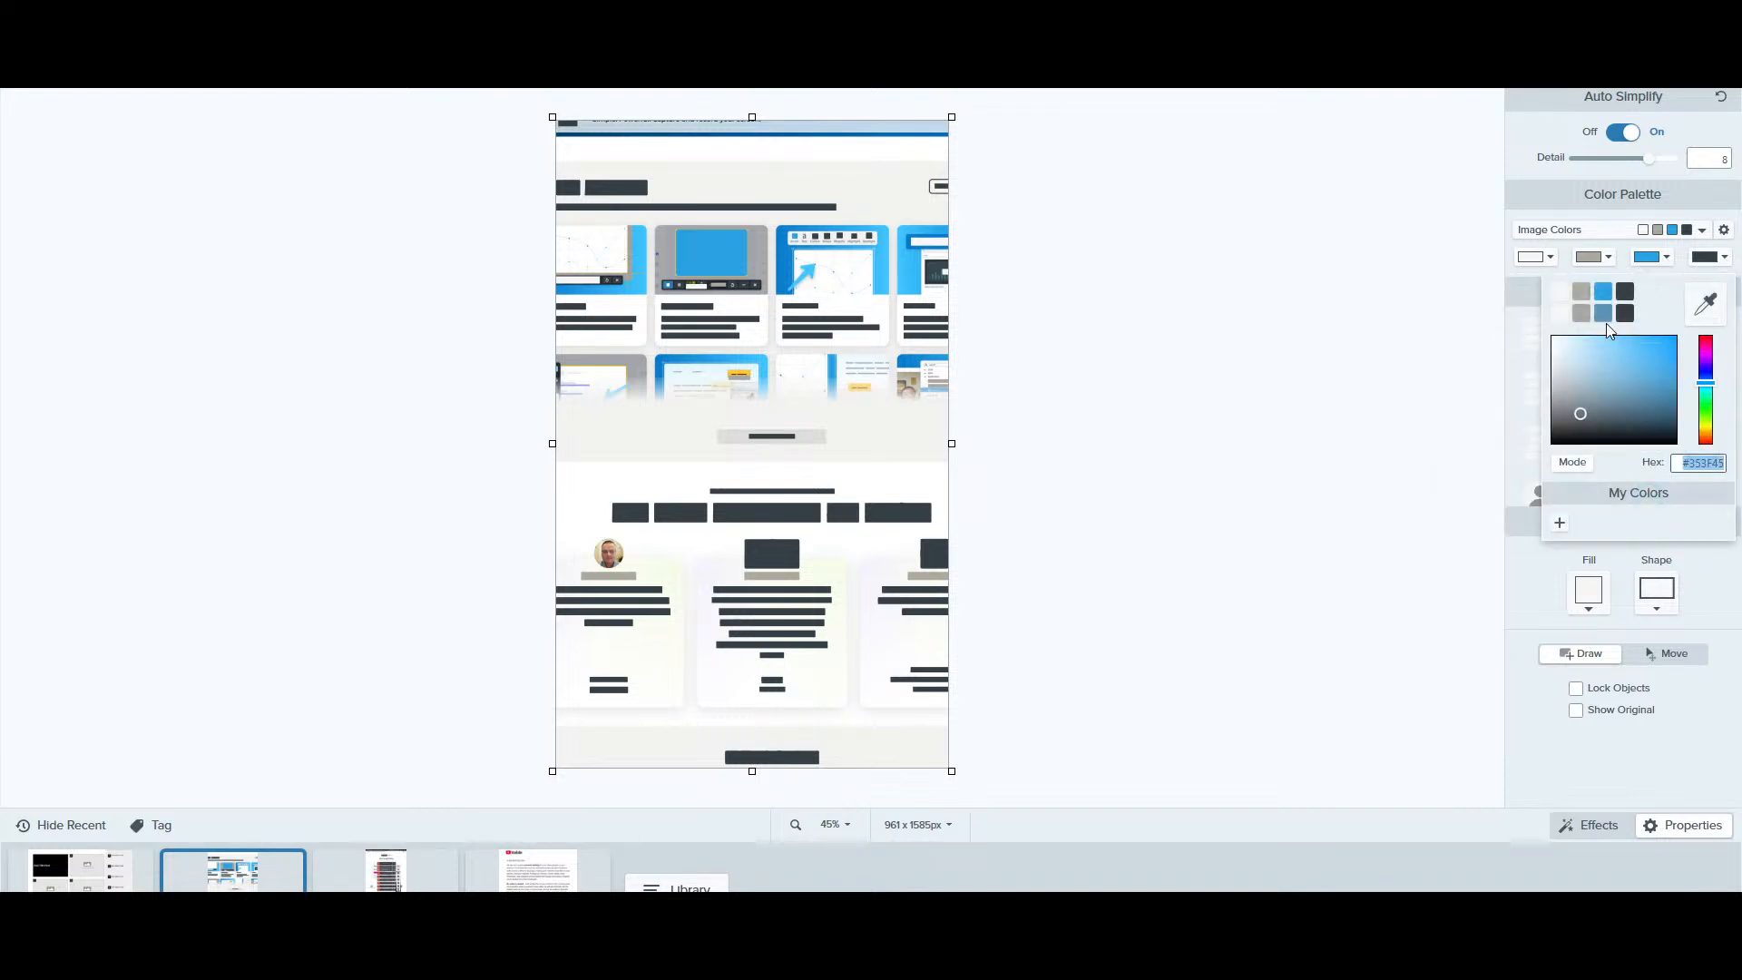
click(1434, 346)
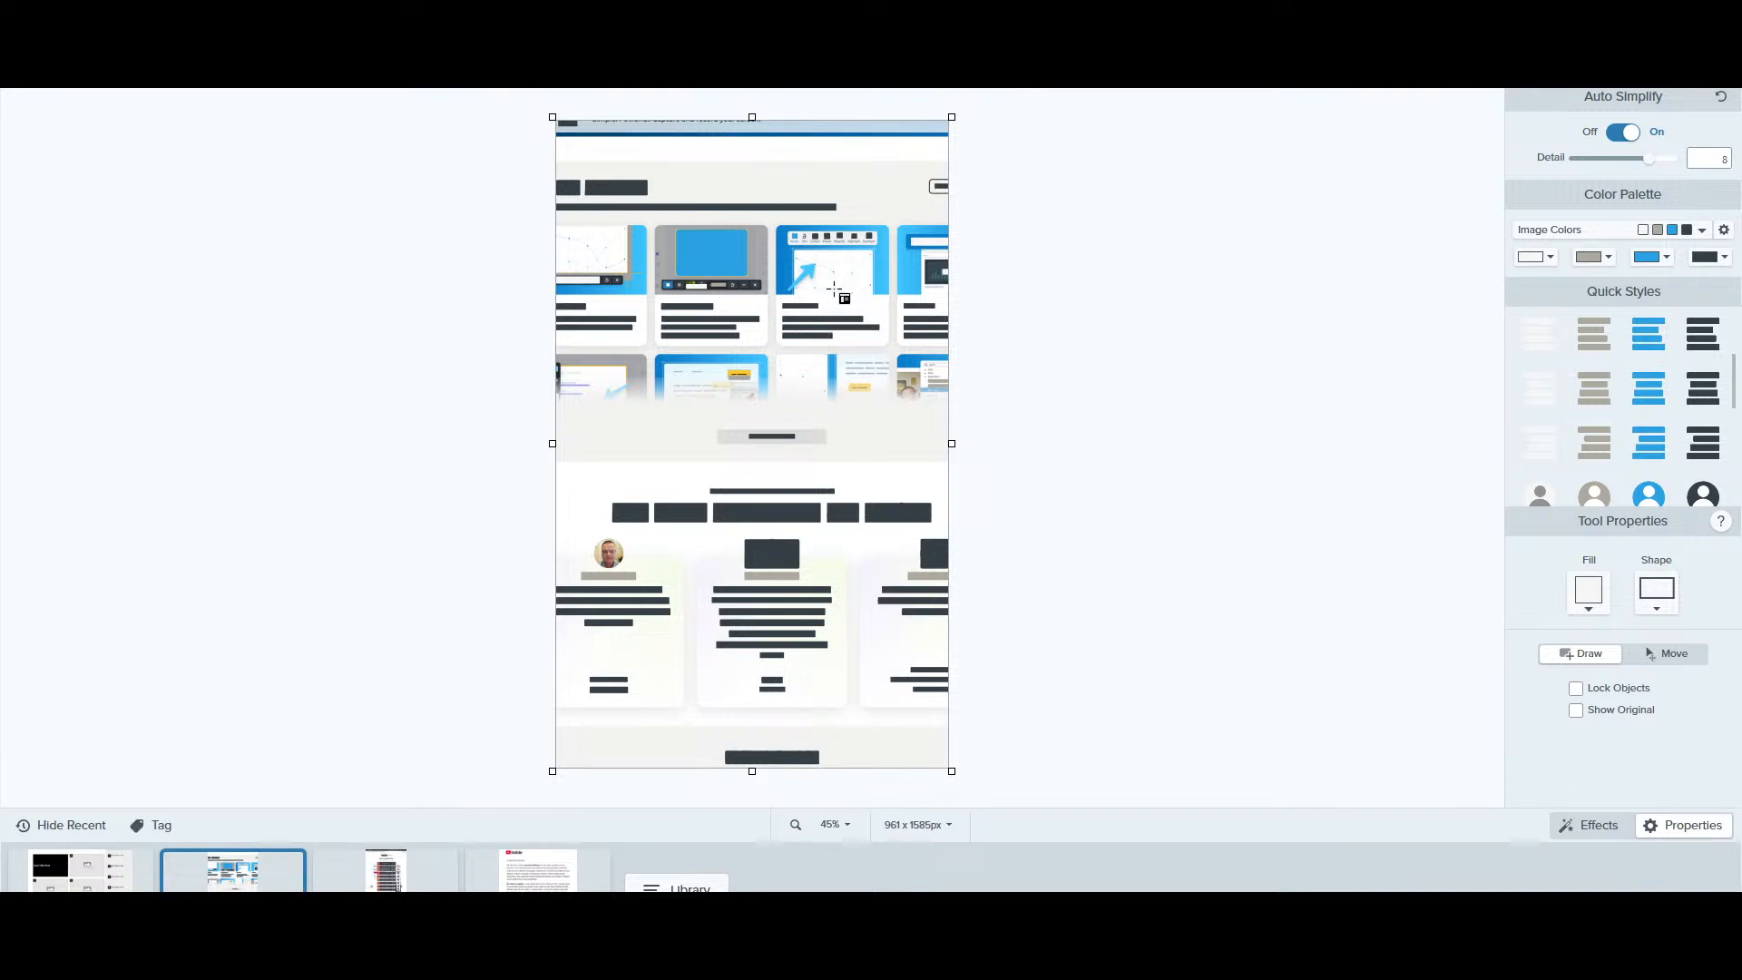
Select the simplified subtitle bar, show the original capture beneath the shapes at opacity 21, and hide it again
click(803, 206)
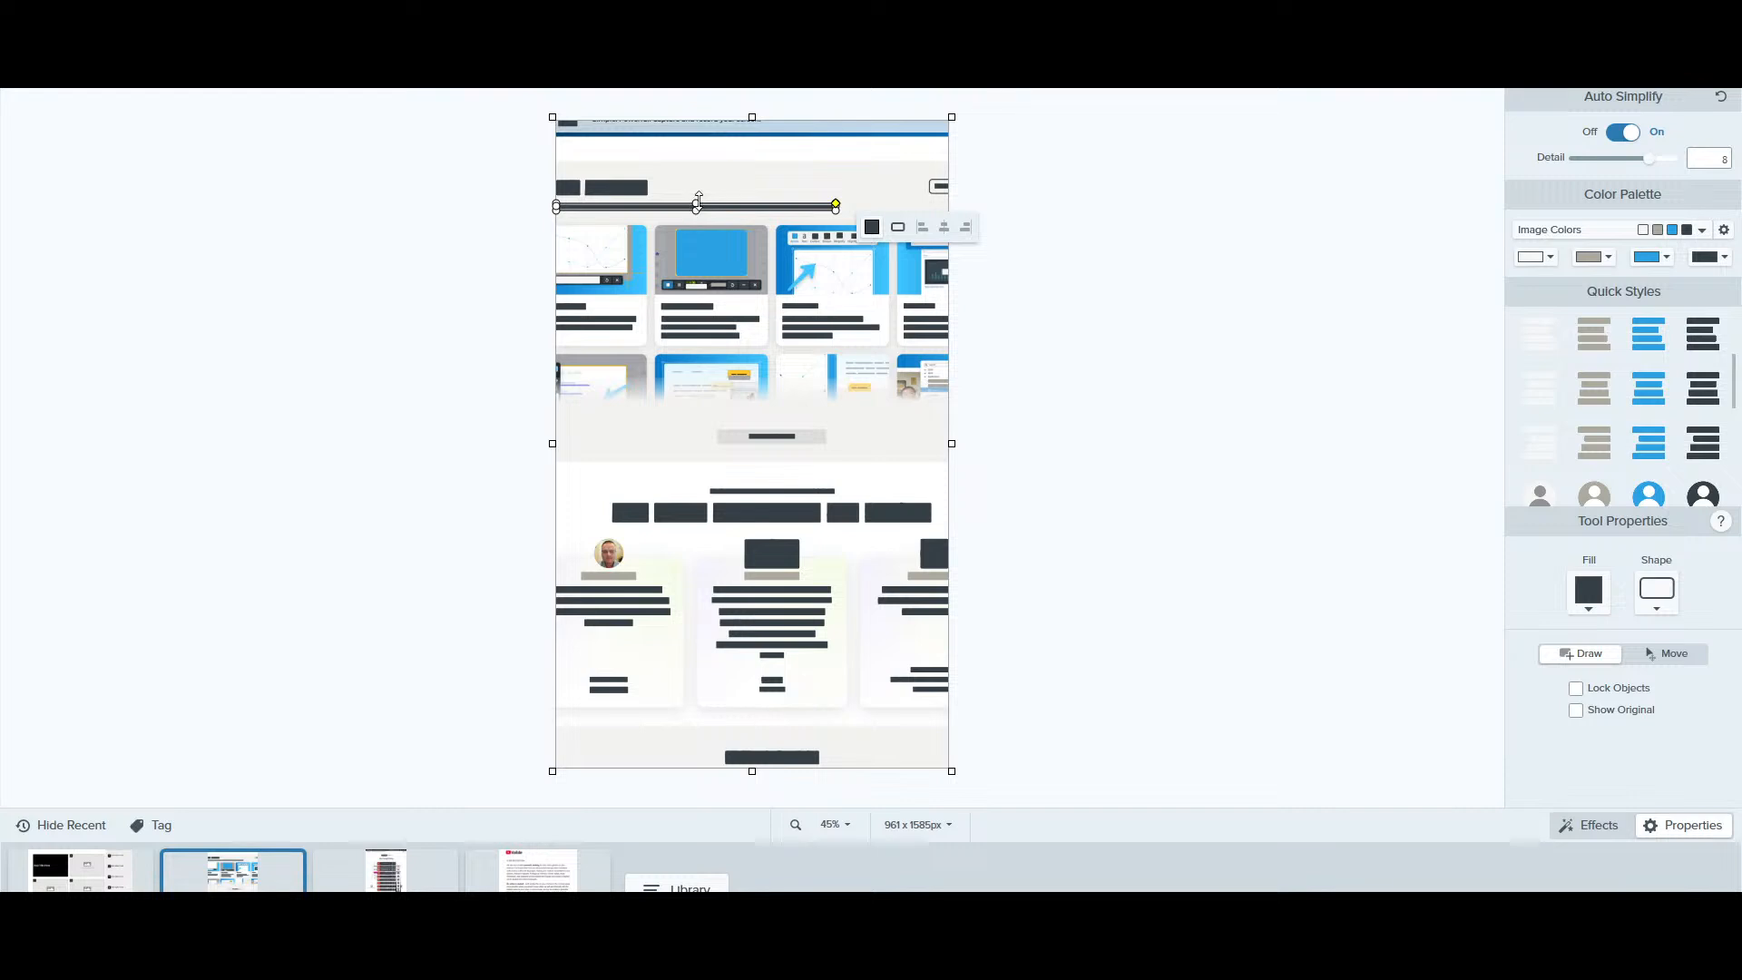
drag(698, 201, 699, 202)
click(747, 519)
click(1583, 713)
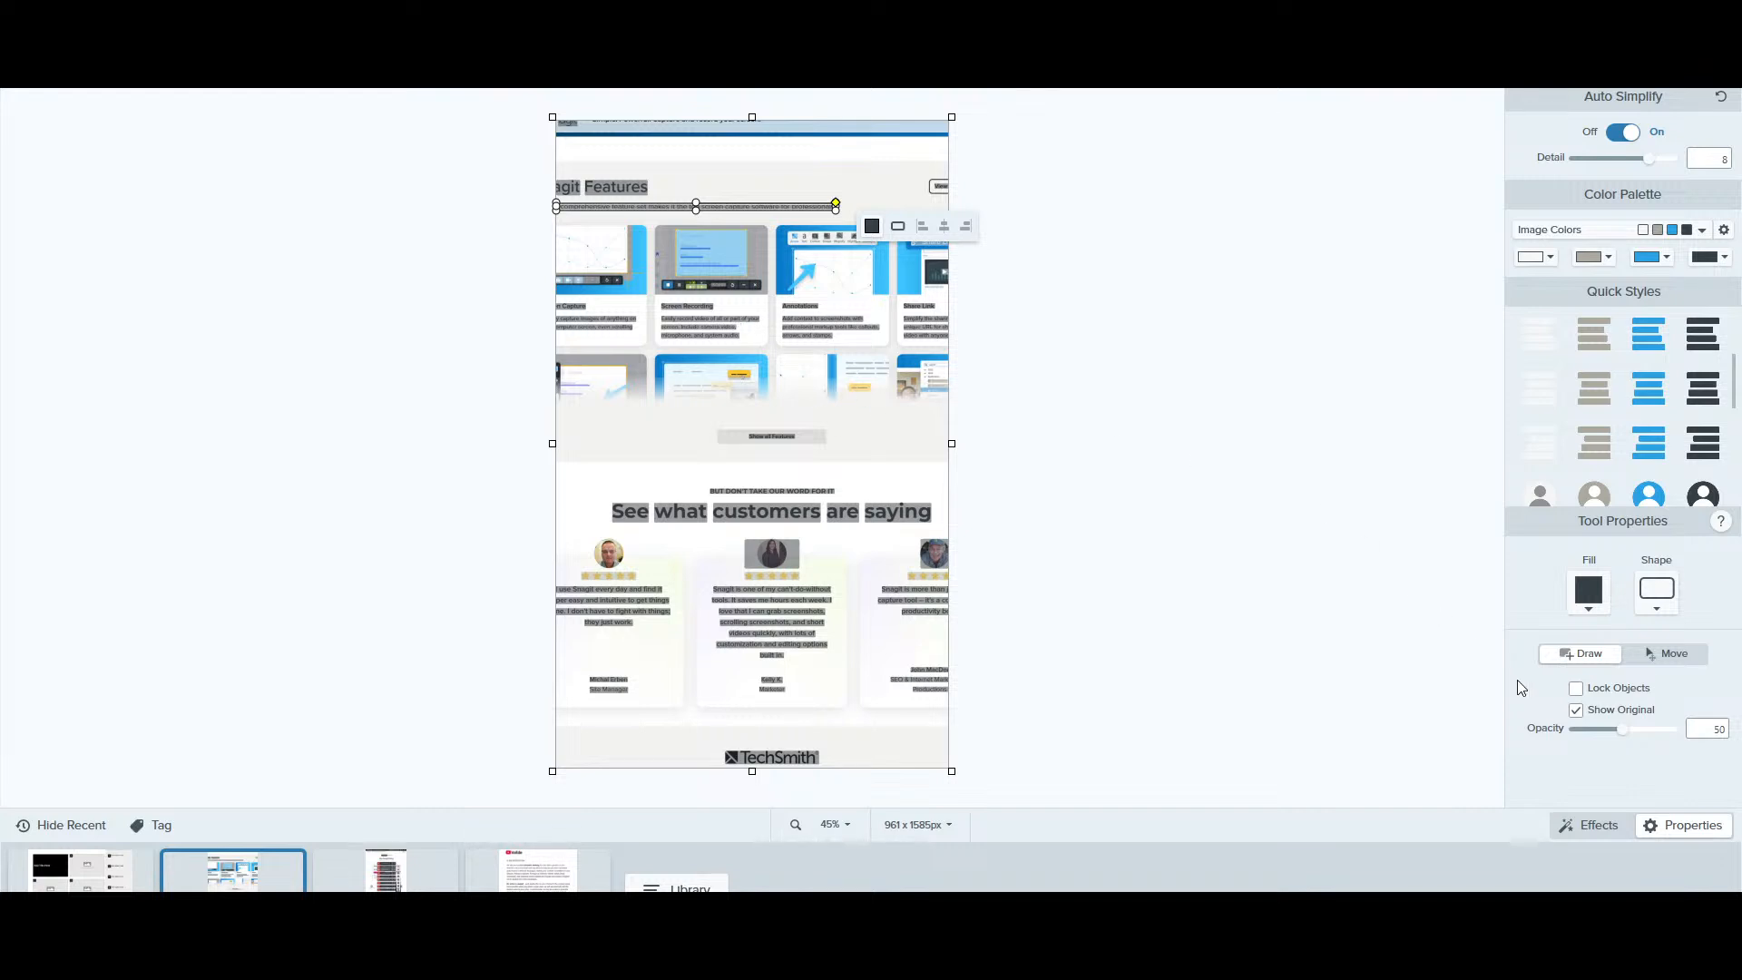
mouse_move(1622, 729)
mouse_down()
mouse_move(1576, 742)
mouse_move(1696, 733)
mouse_move(1591, 735)
mouse_up()
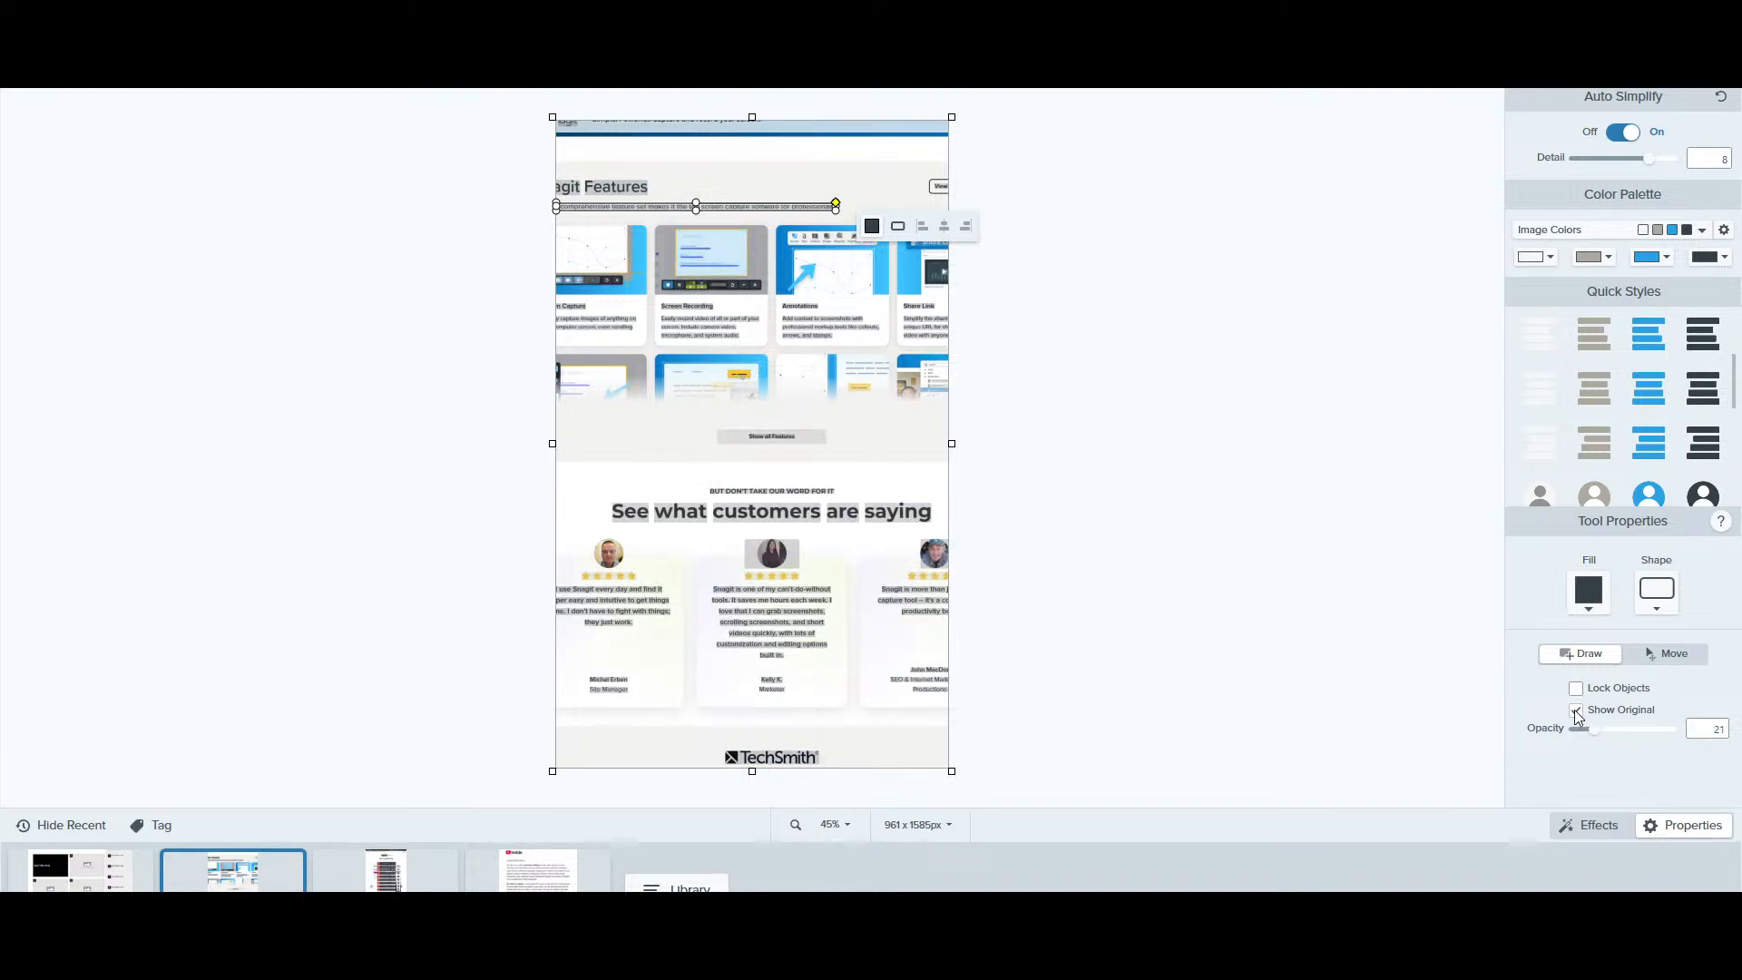
click(1575, 710)
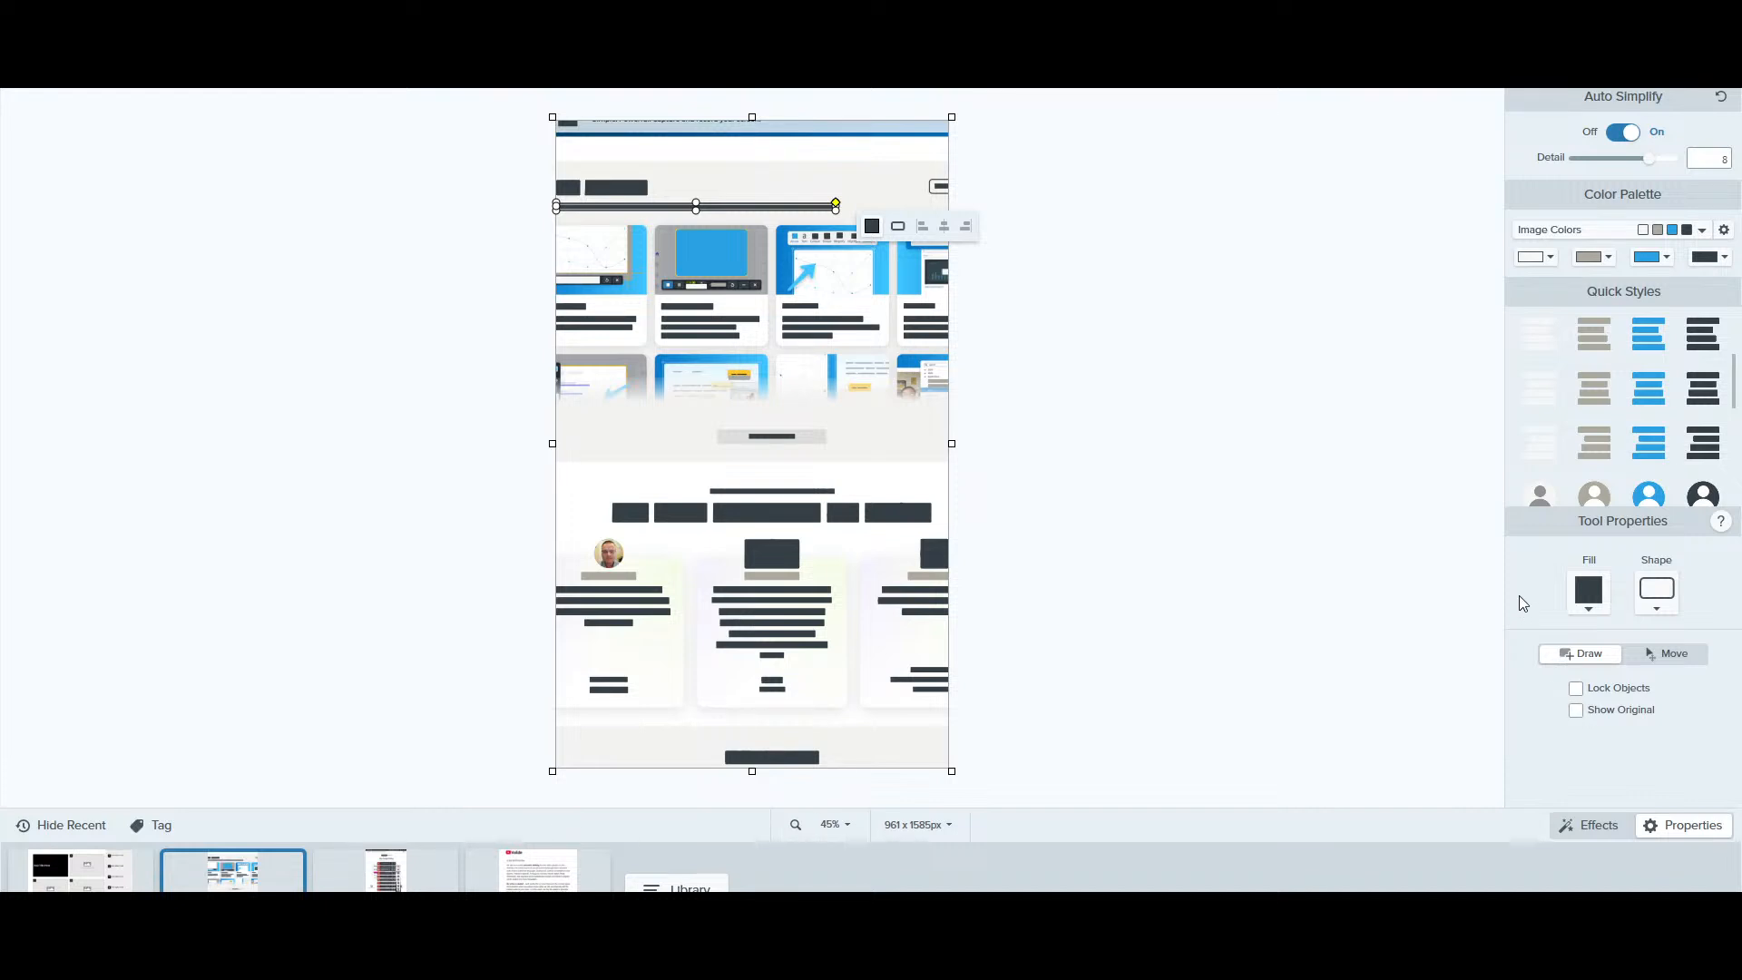
Restyle the simplified word "customers" as blue text lines and turn the "Features" block into a blue person icon stretched upward
click(800, 516)
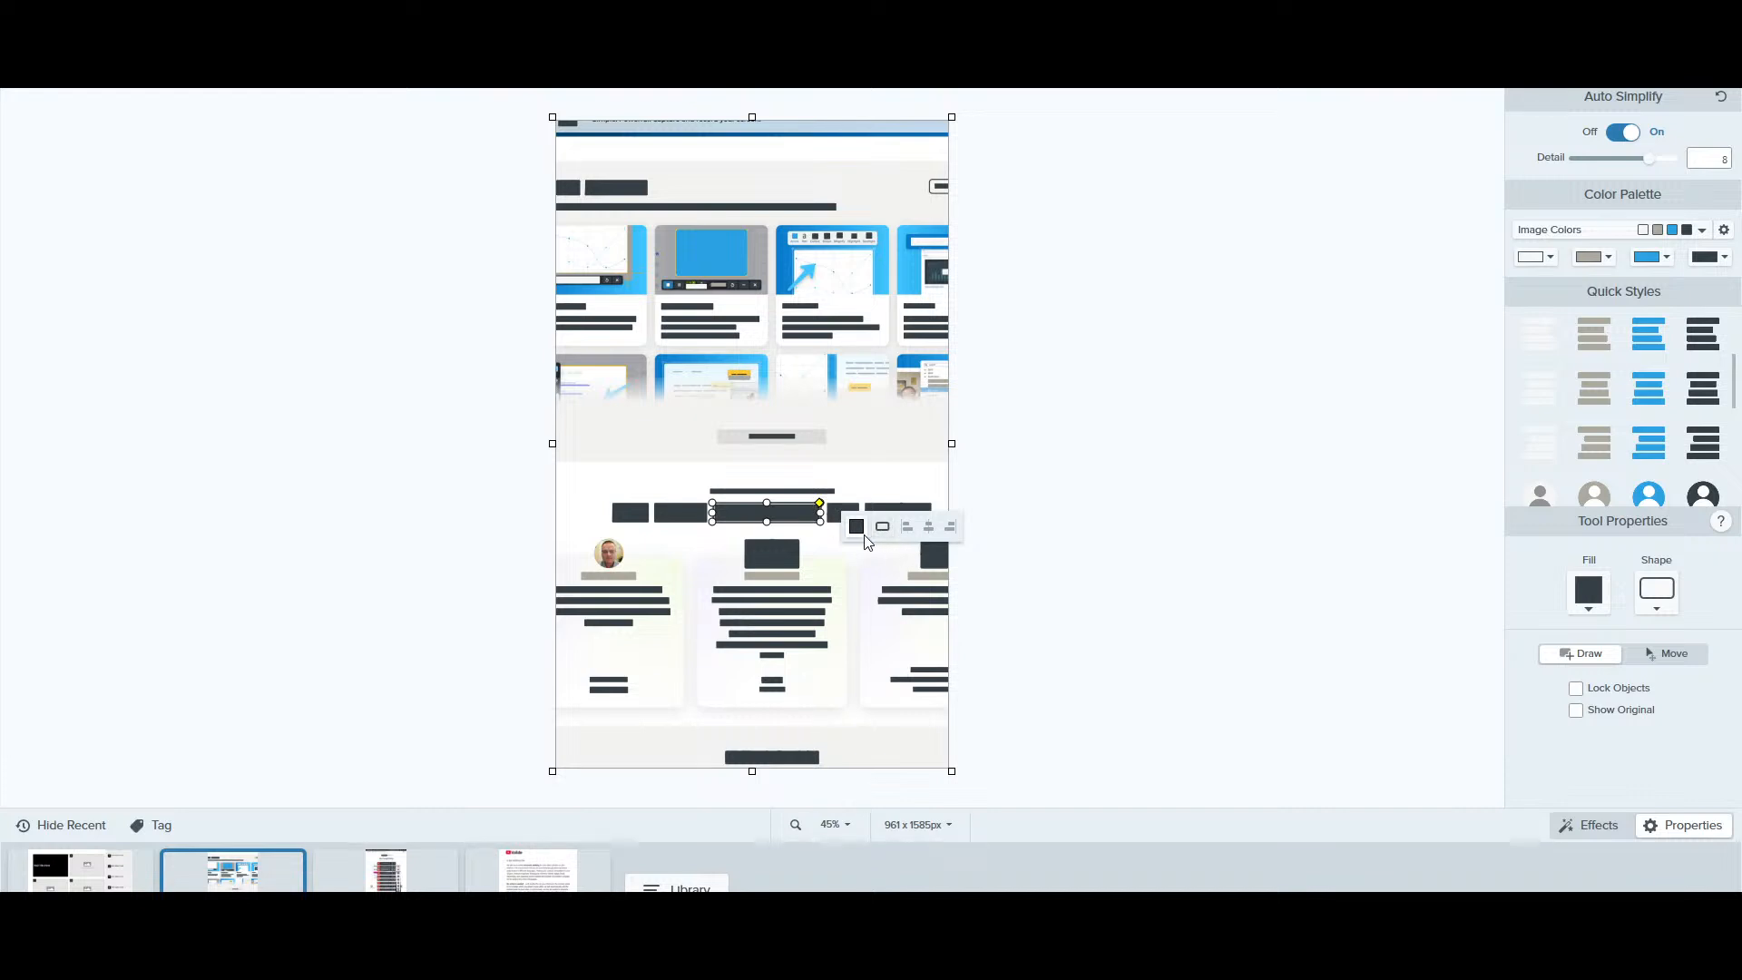
click(1646, 350)
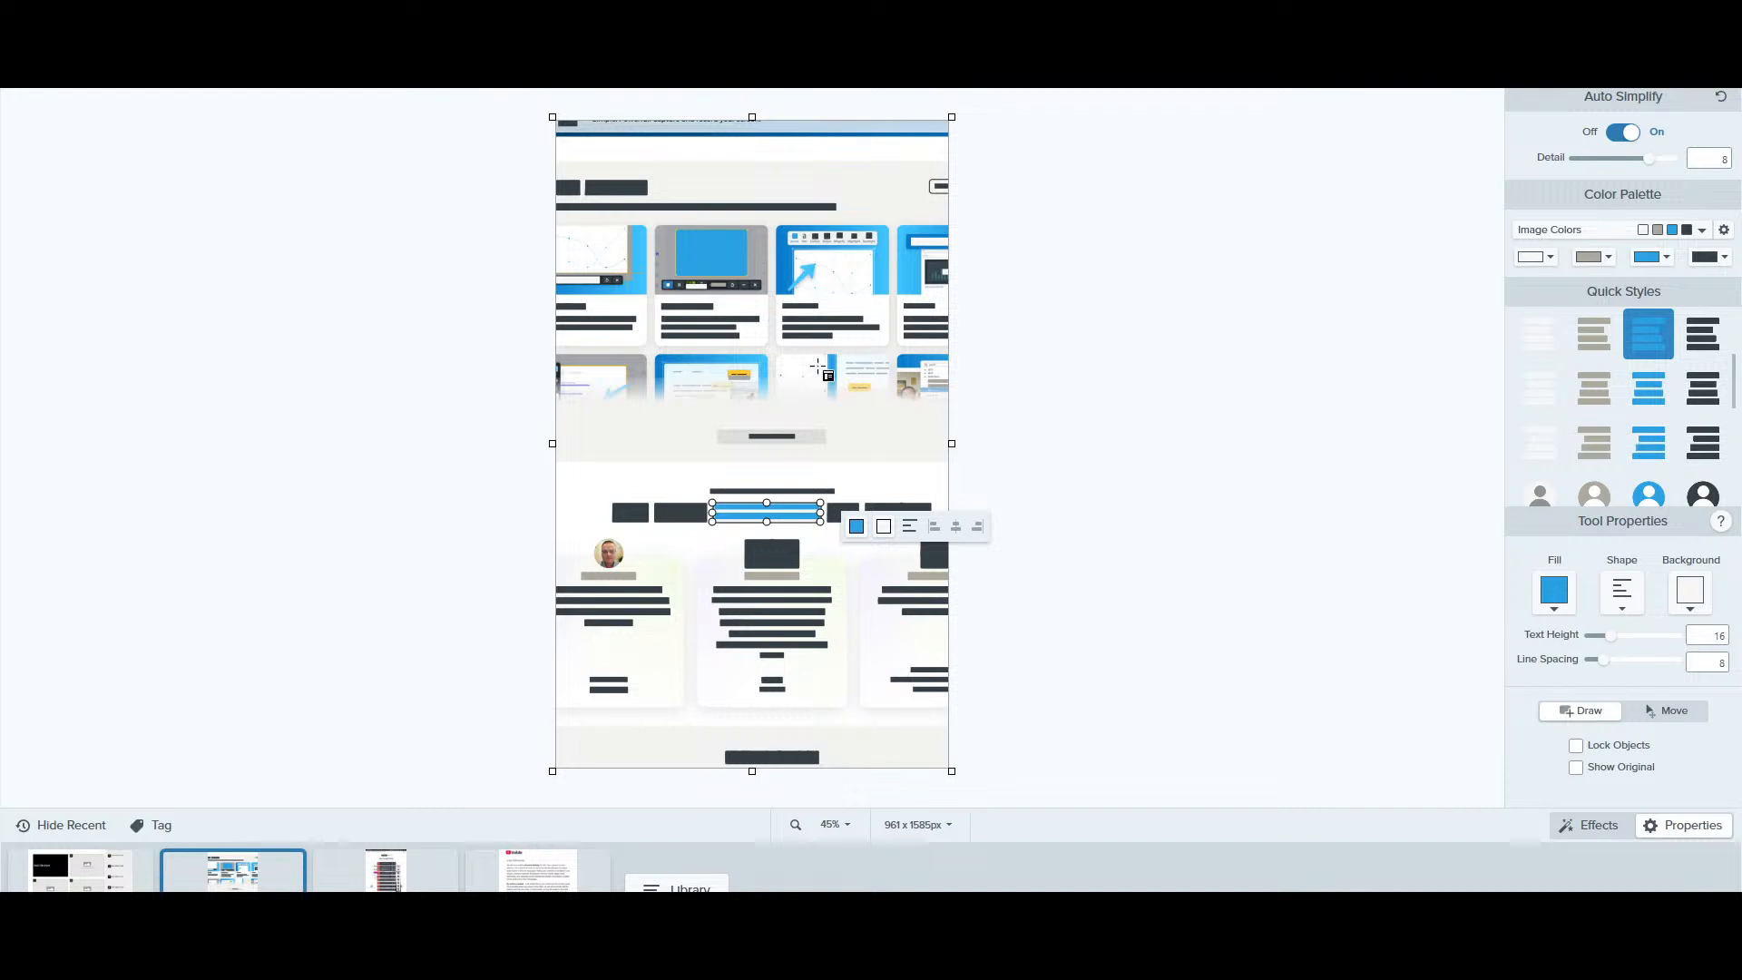
click(616, 188)
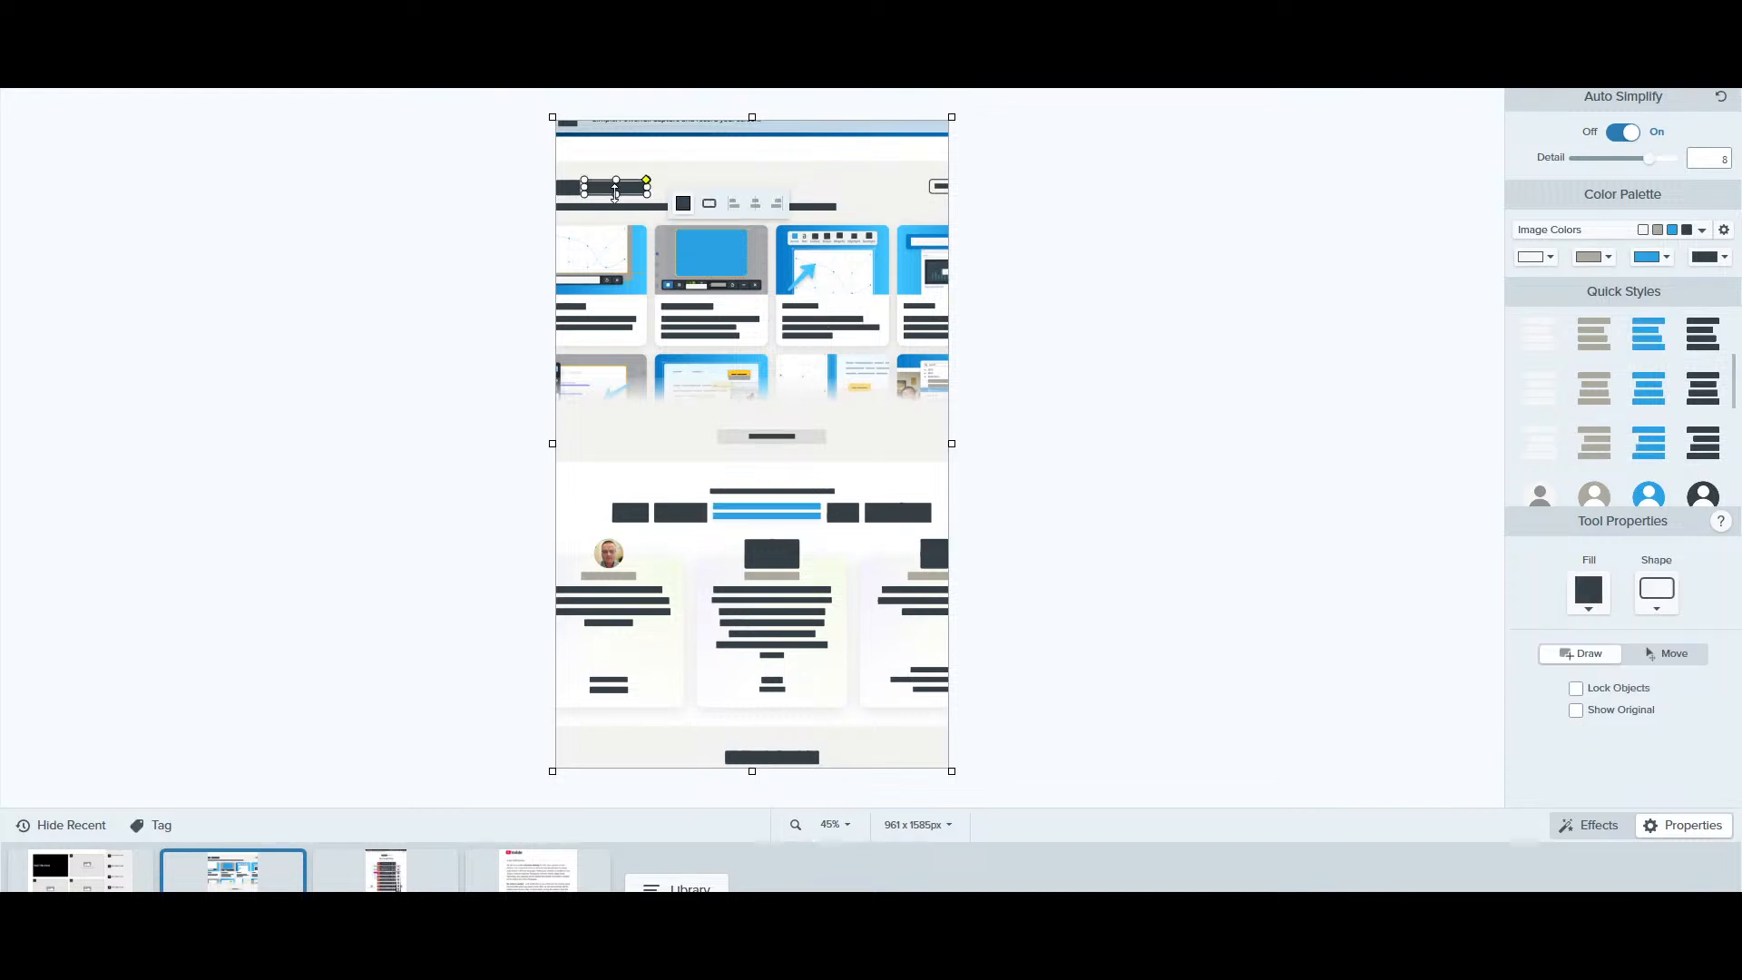
click(1648, 497)
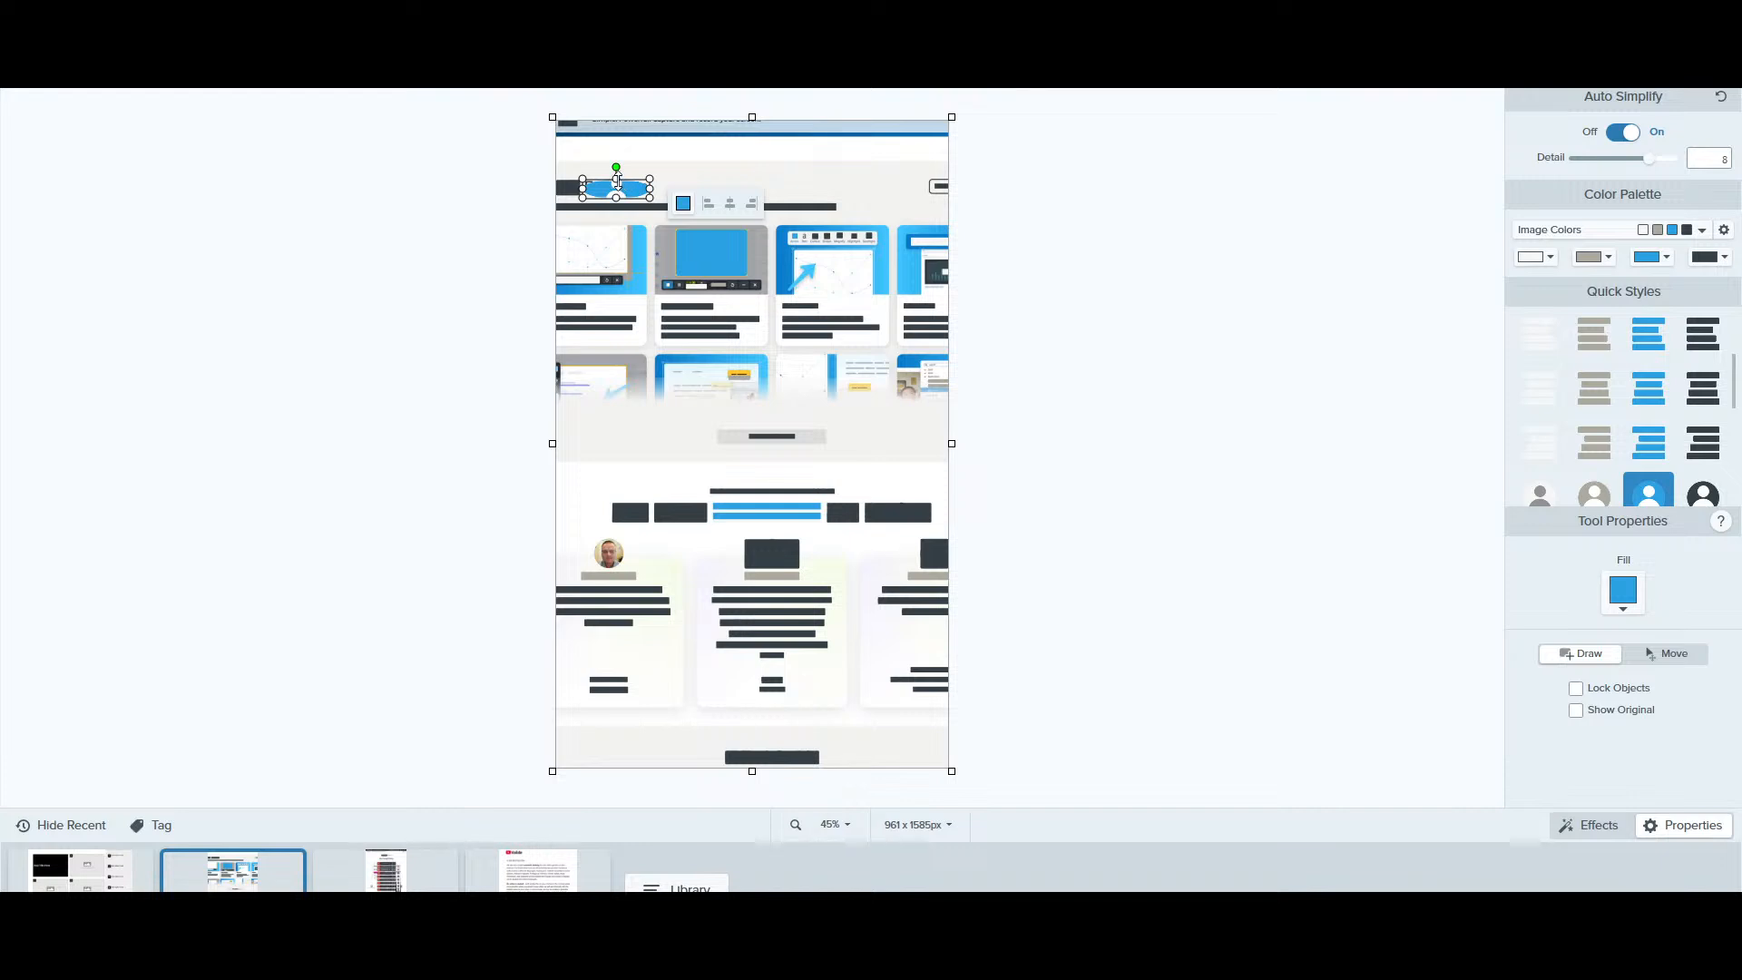
drag(616, 179, 616, 150)
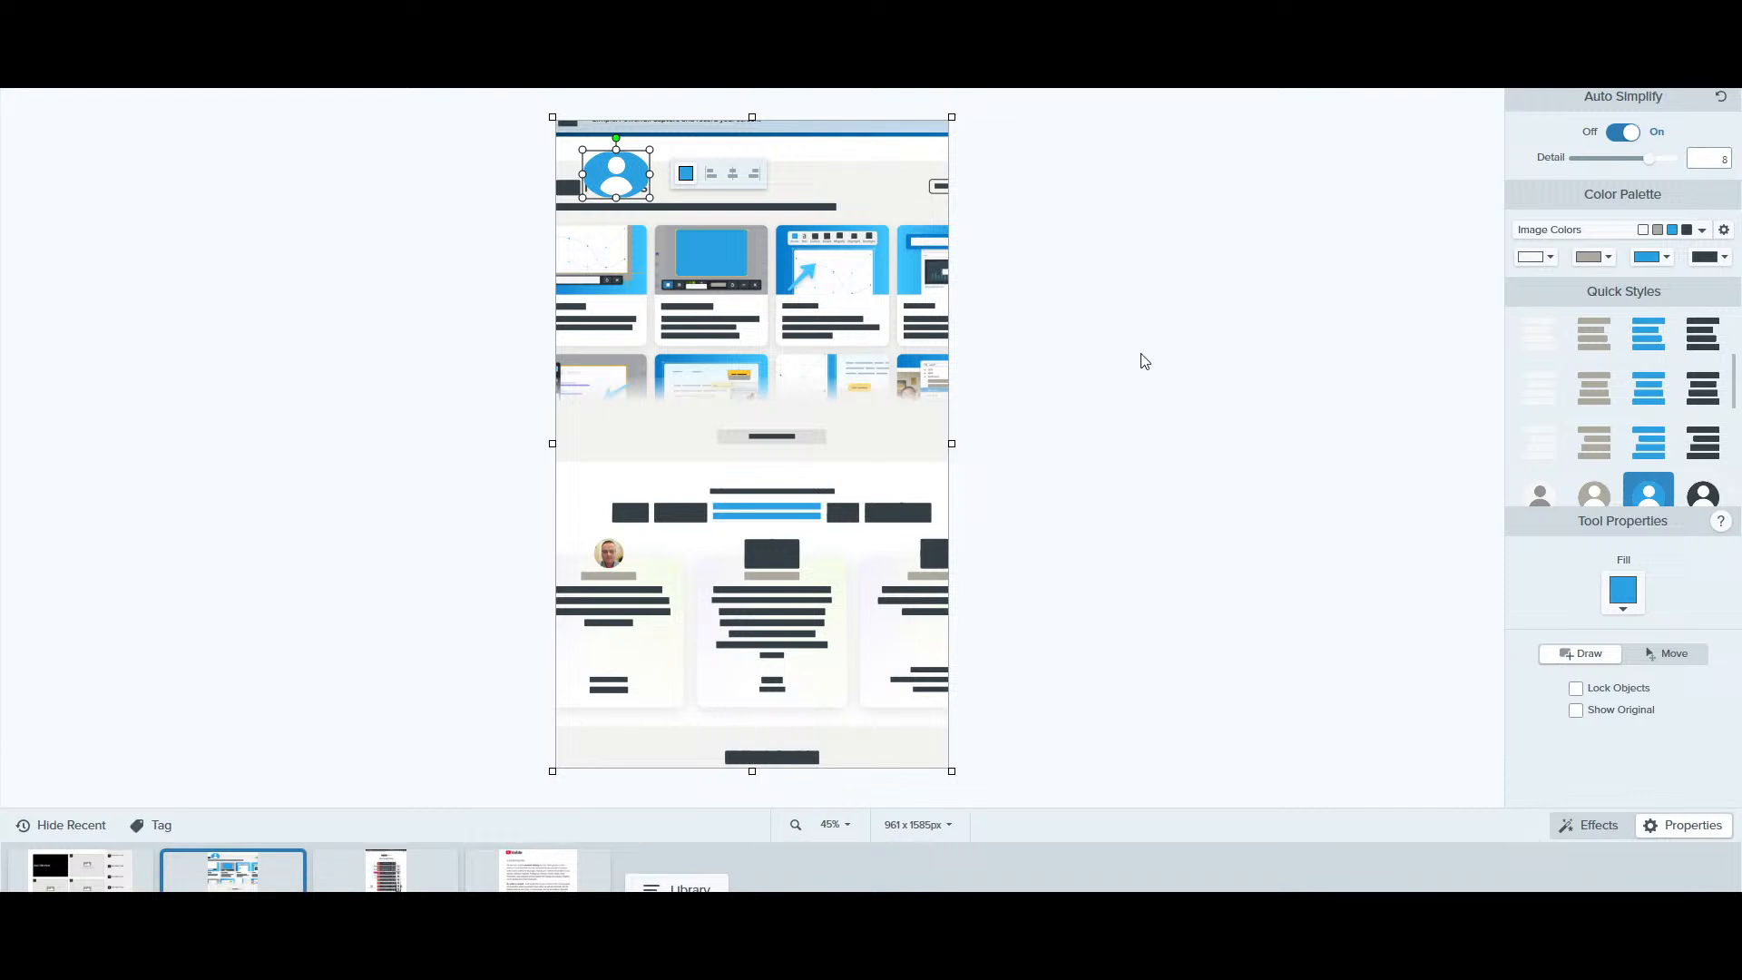
Restyle the block covering the middle customer's photo as blue right-aligned text lines
click(773, 553)
mouse_move(776, 553)
mouse_down()
mouse_move(772, 506)
mouse_move(777, 552)
mouse_up()
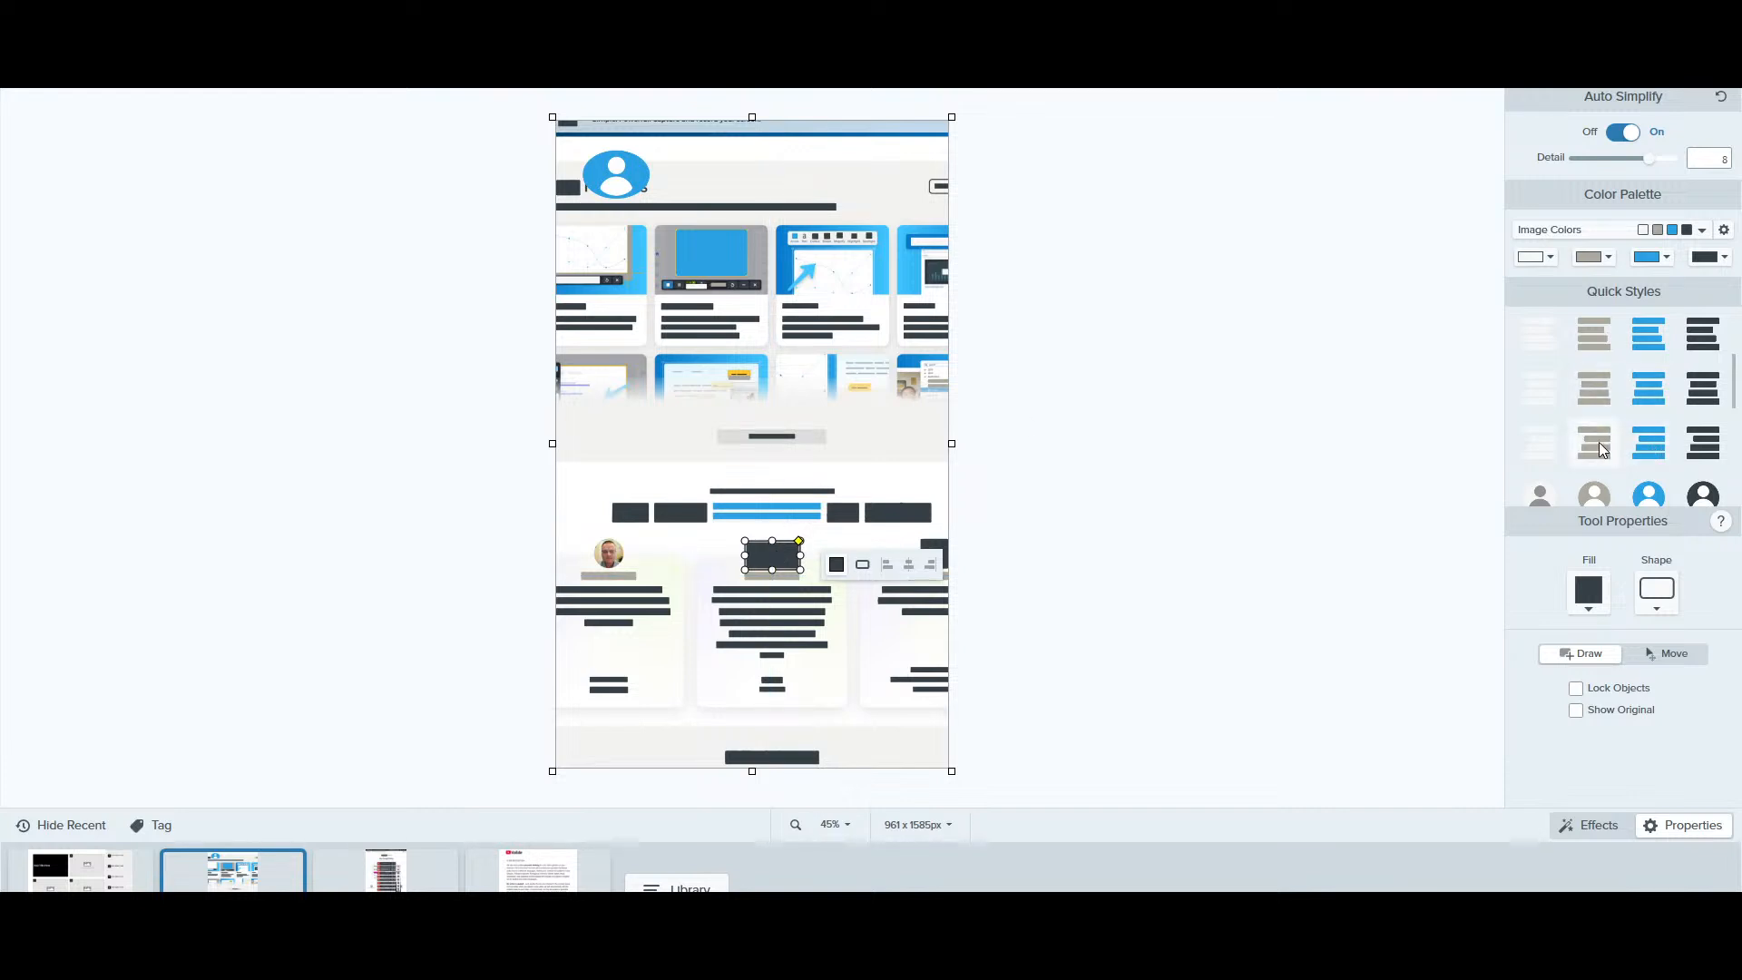
click(1646, 442)
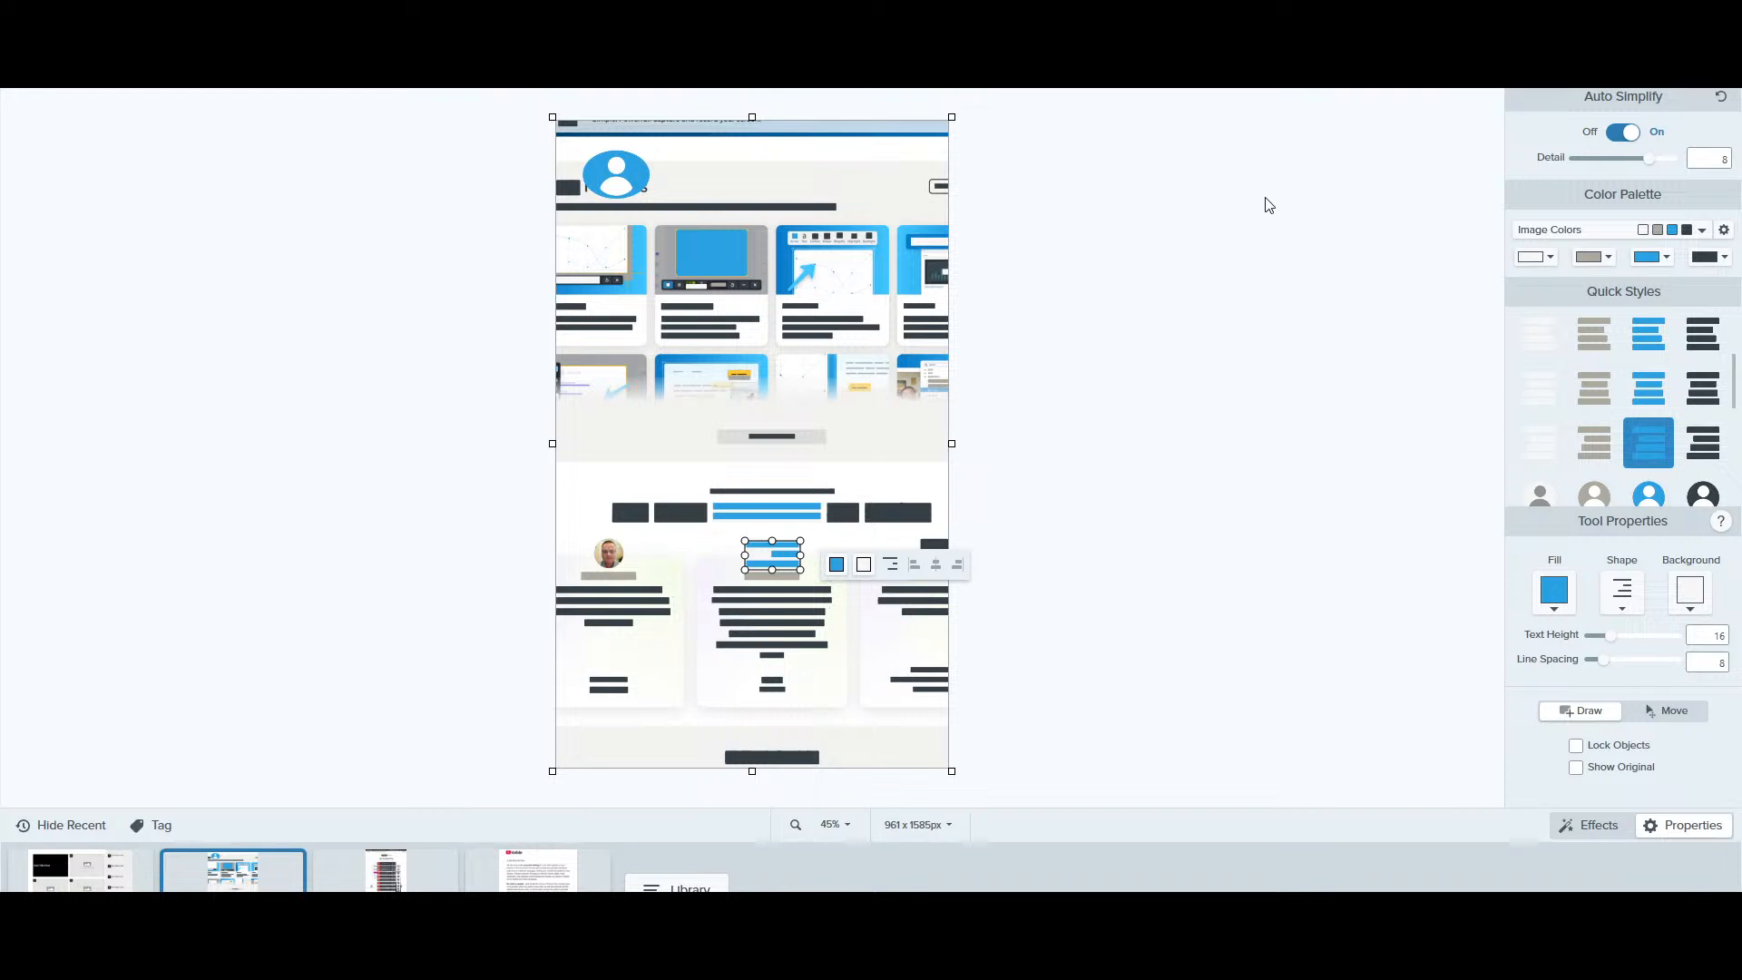
Undo the simplify changes back to the original capture with Auto Simplify off
click(1179, 241)
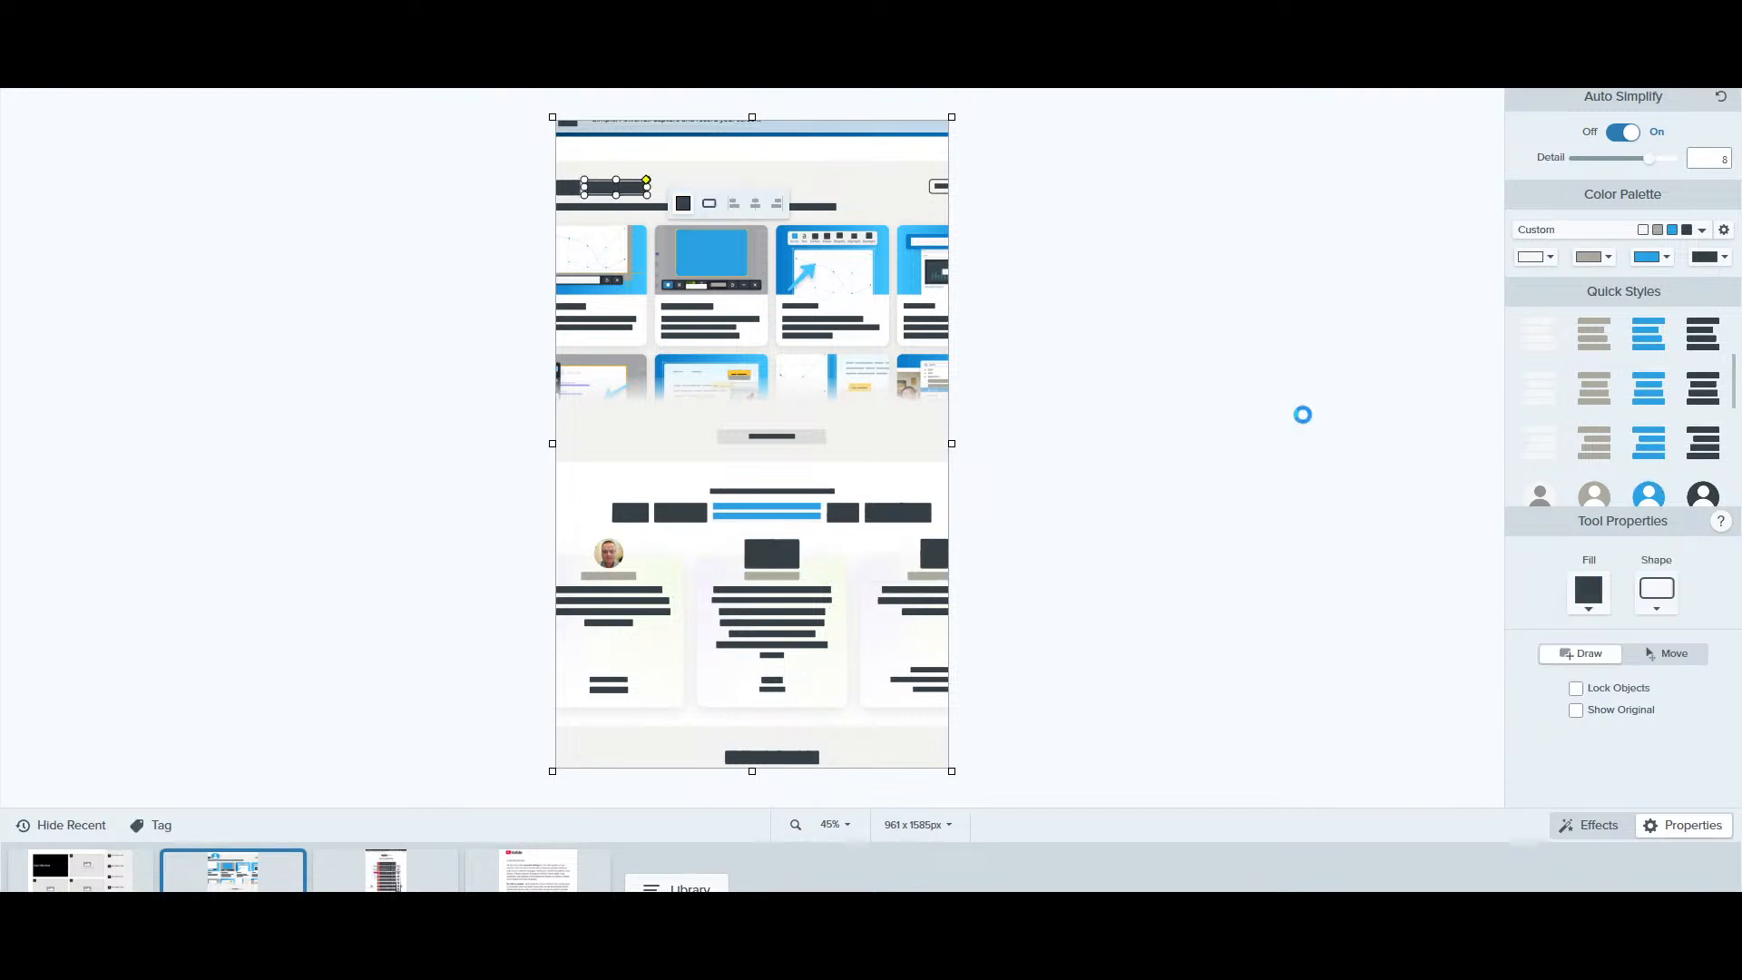
key(ctrl+z)
key(ctrl+z)
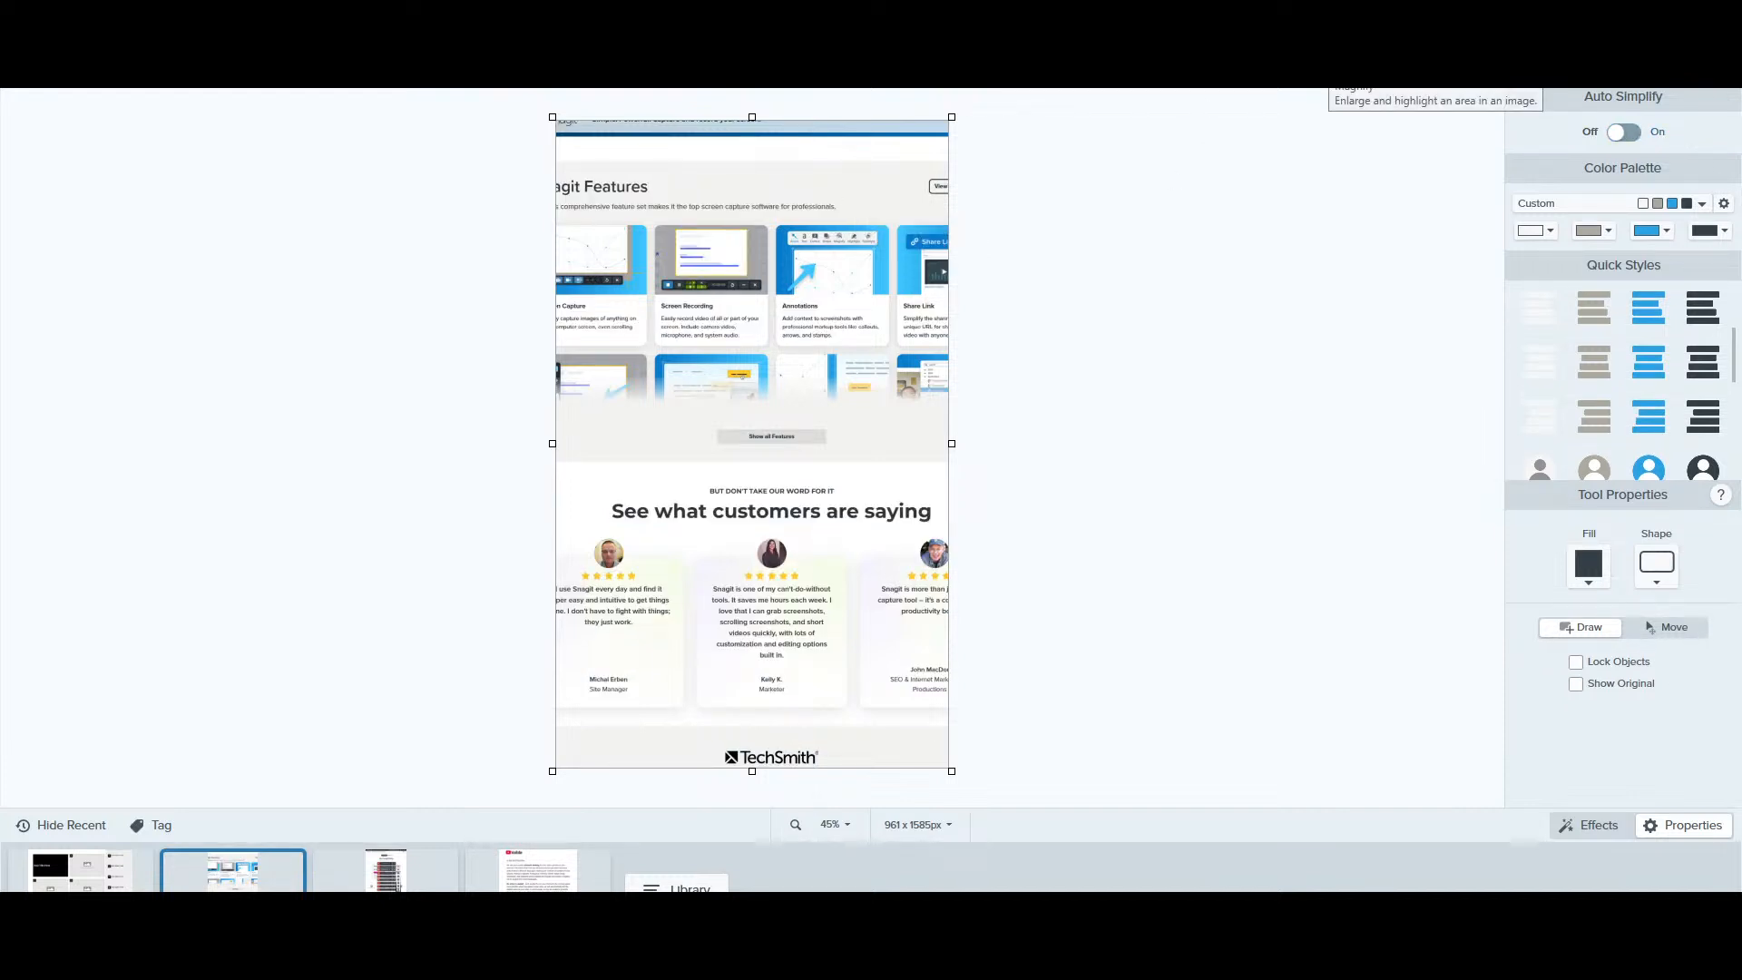
Try the Industrial theme for Magnify, return to Basic, and magnify the middle customer review with the purple rectangle style
click(1330, 63)
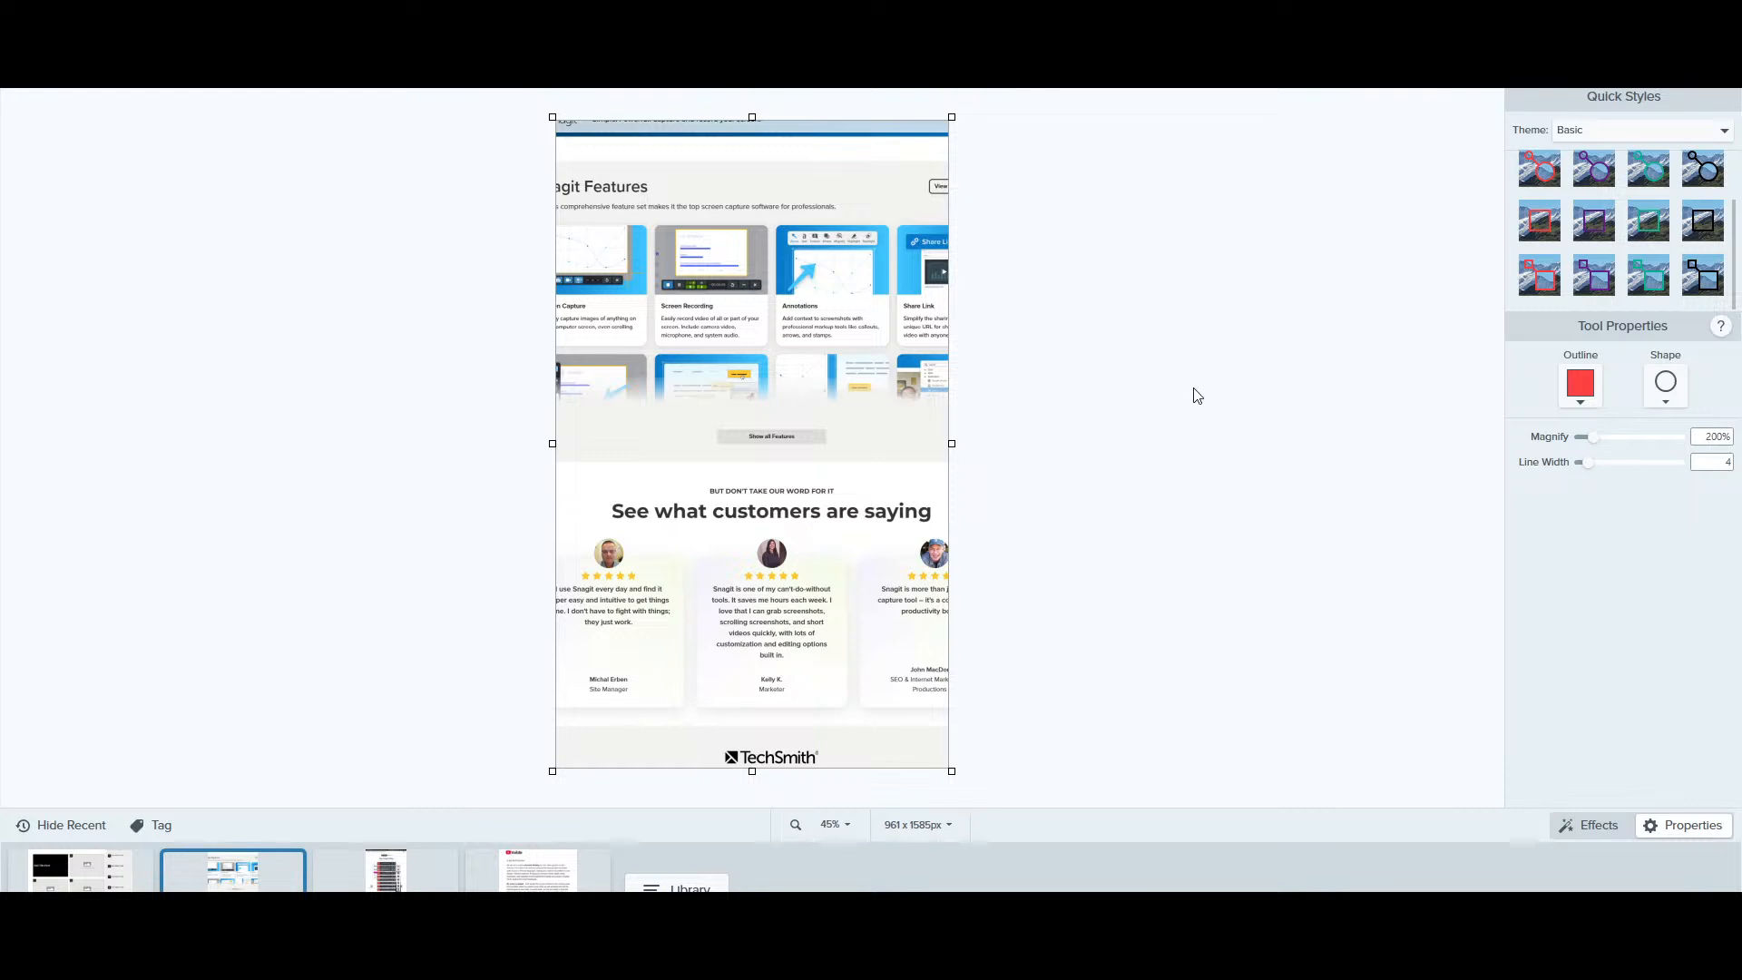
click(1594, 134)
click(1598, 171)
click(1594, 134)
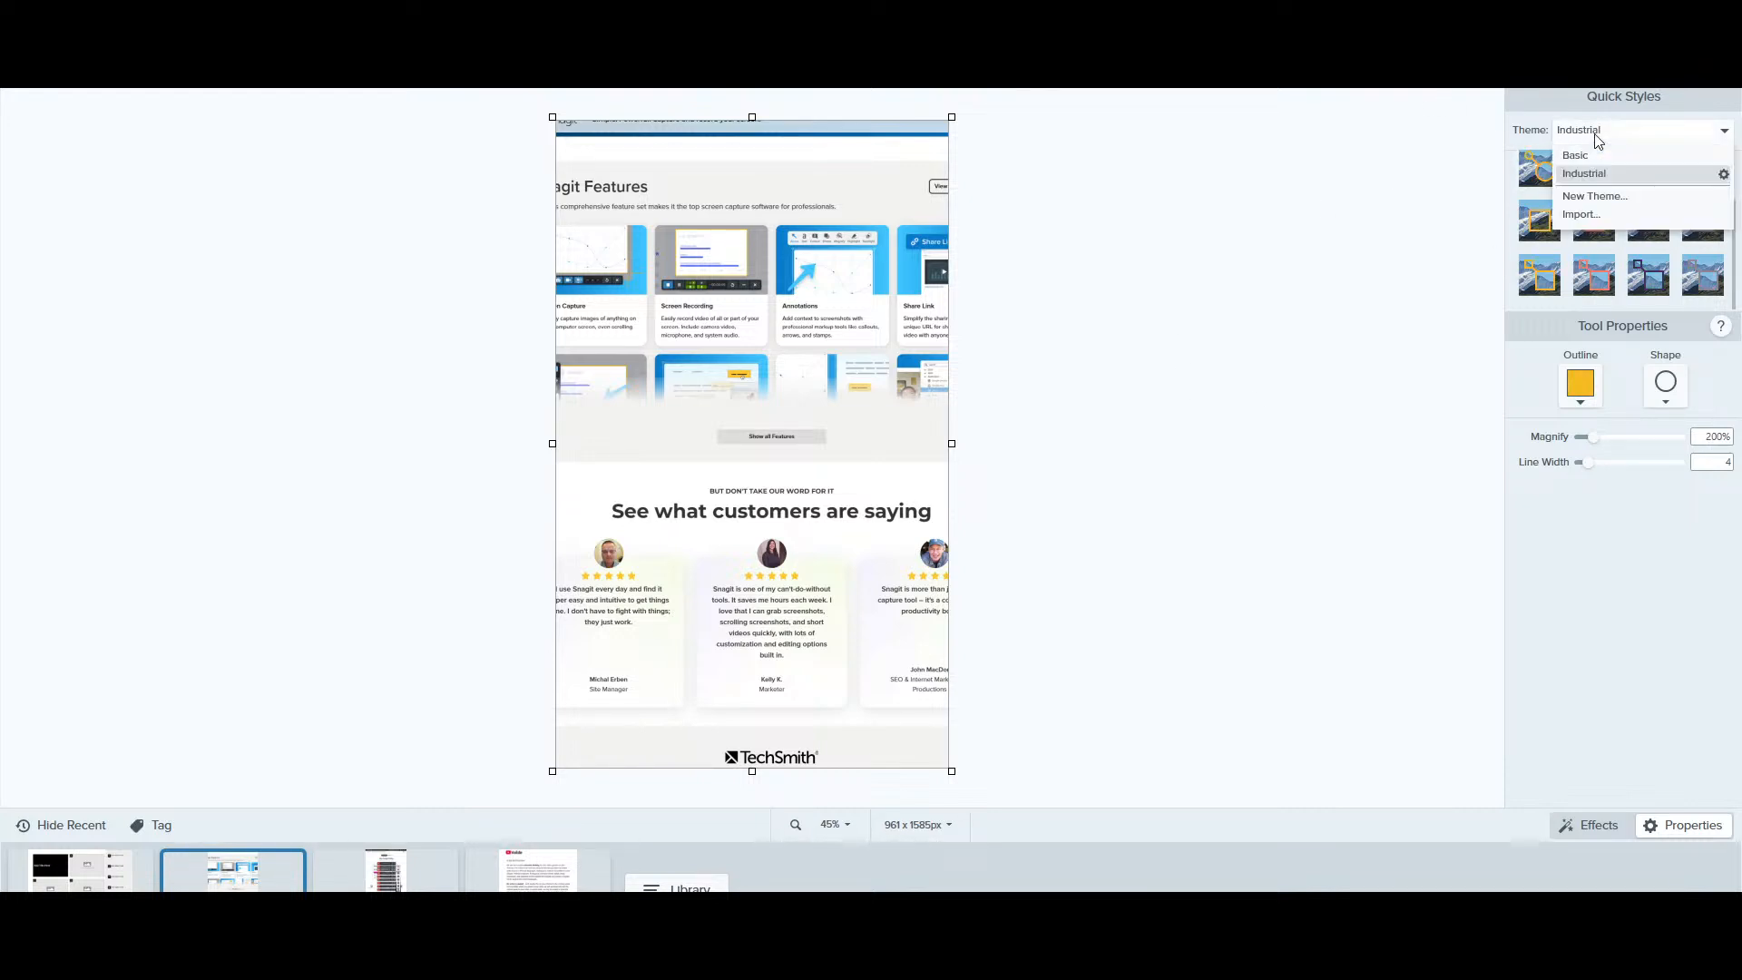
click(1597, 159)
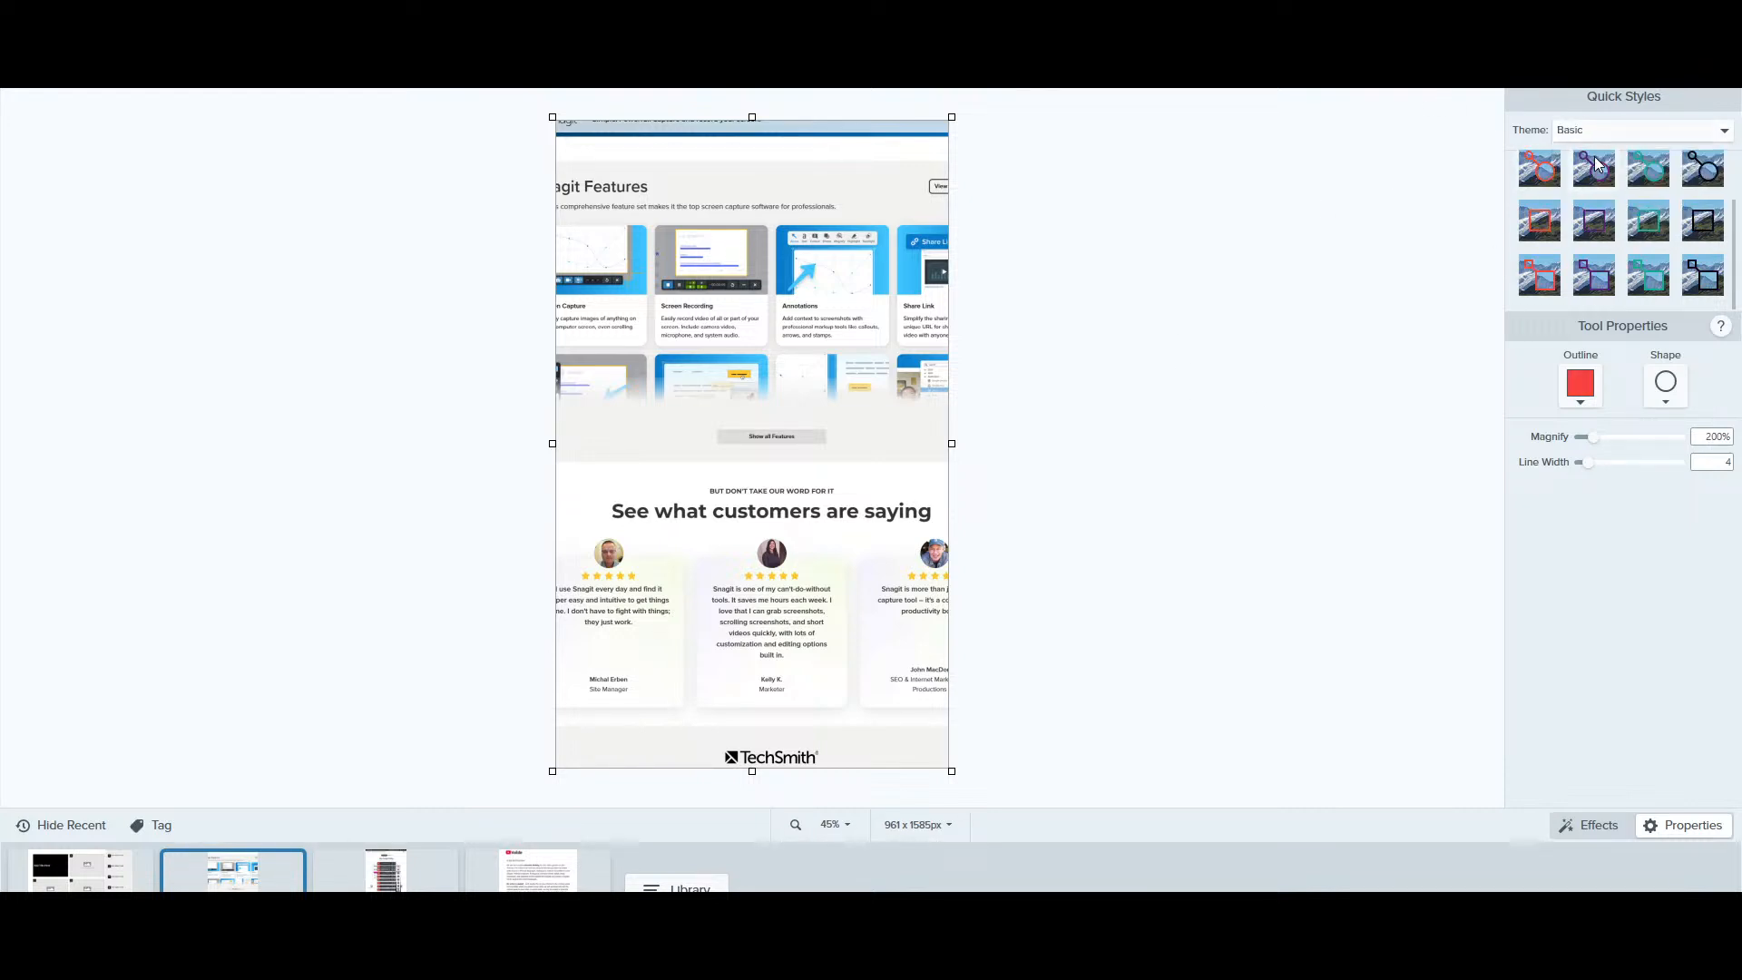
click(1600, 232)
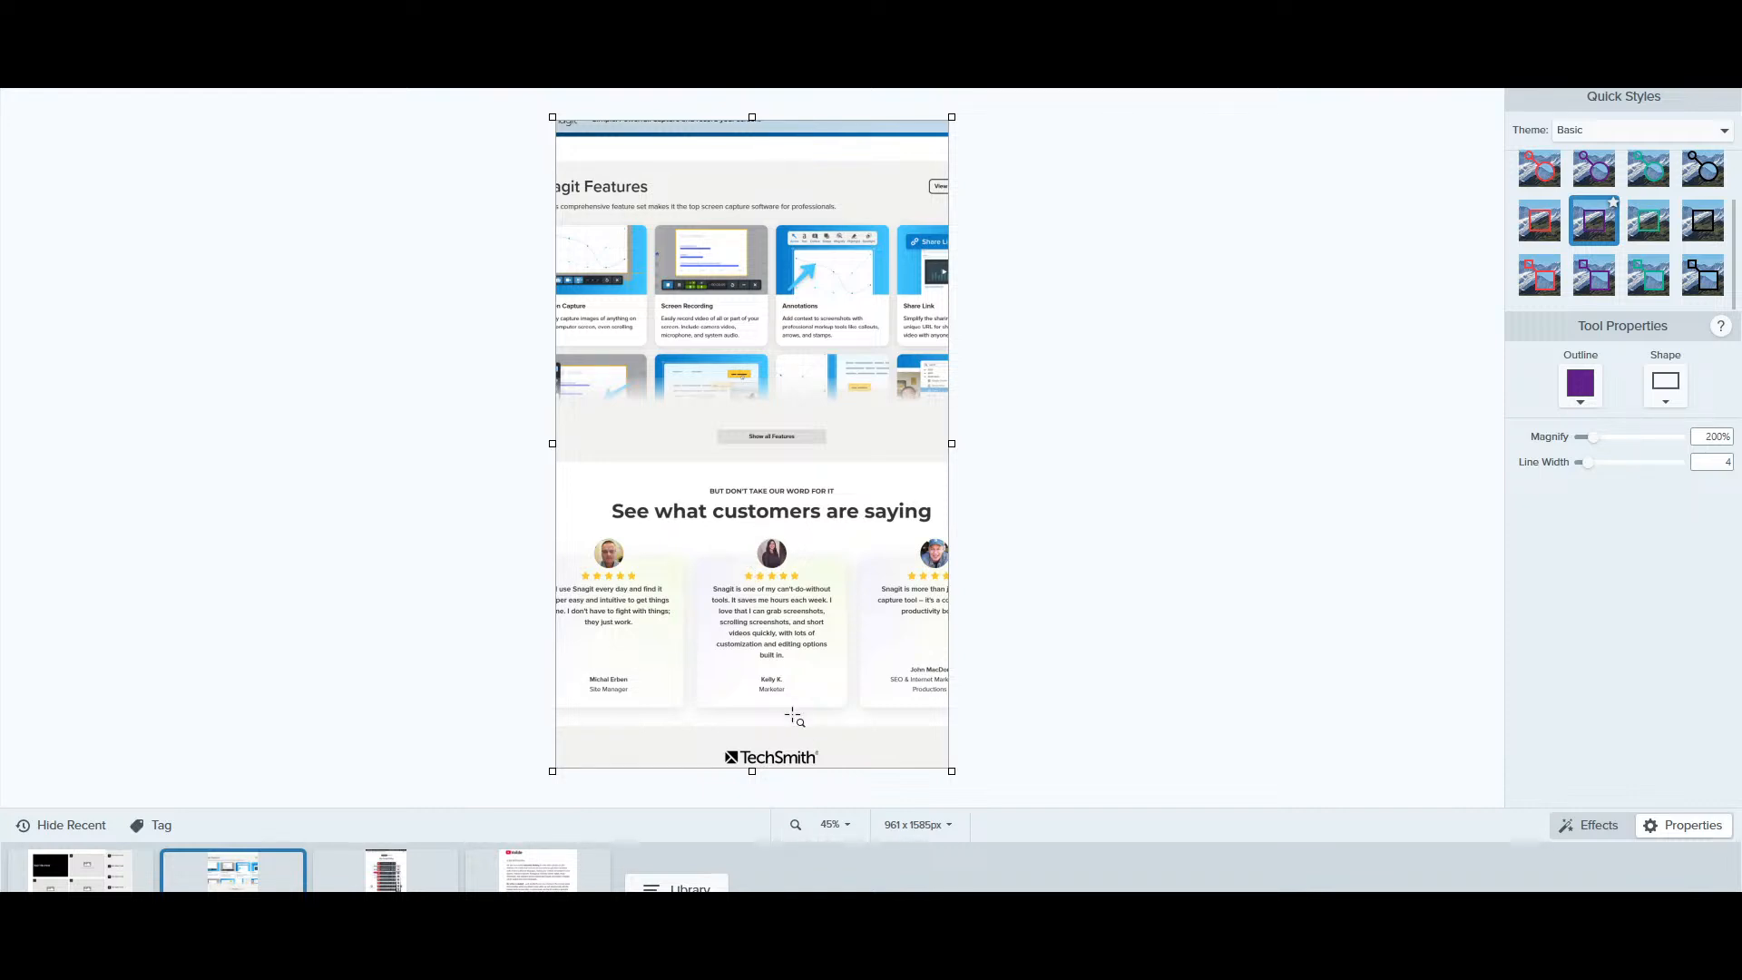
drag(705, 585, 844, 658)
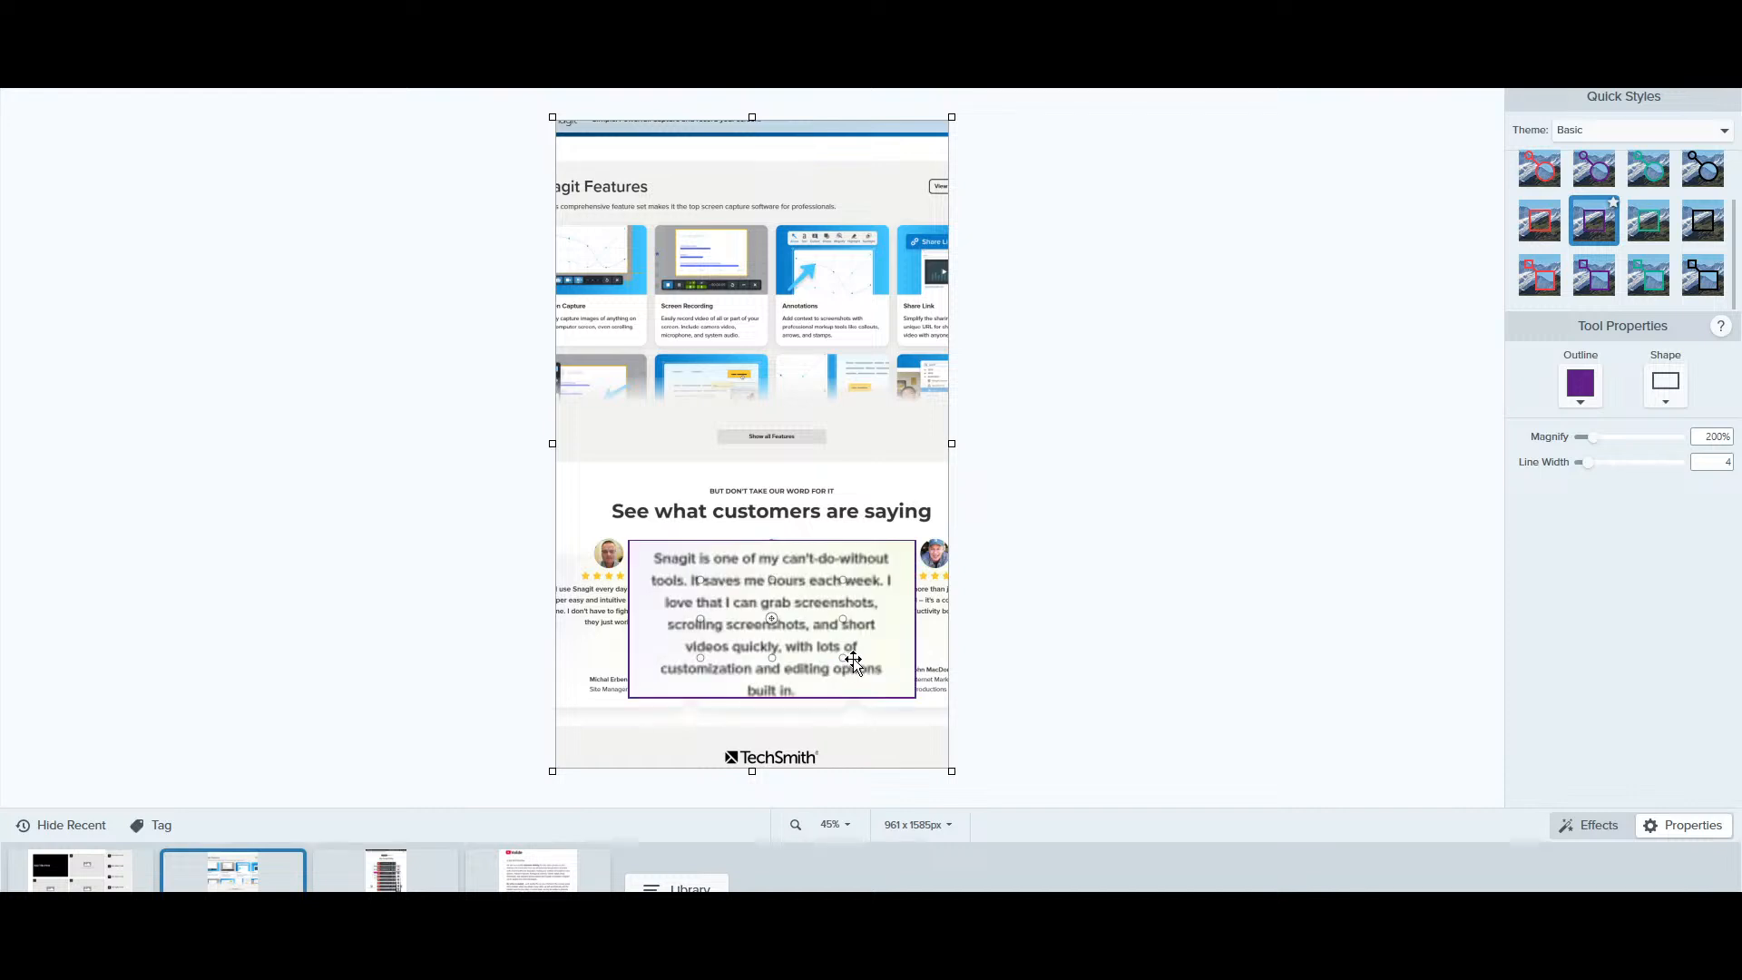
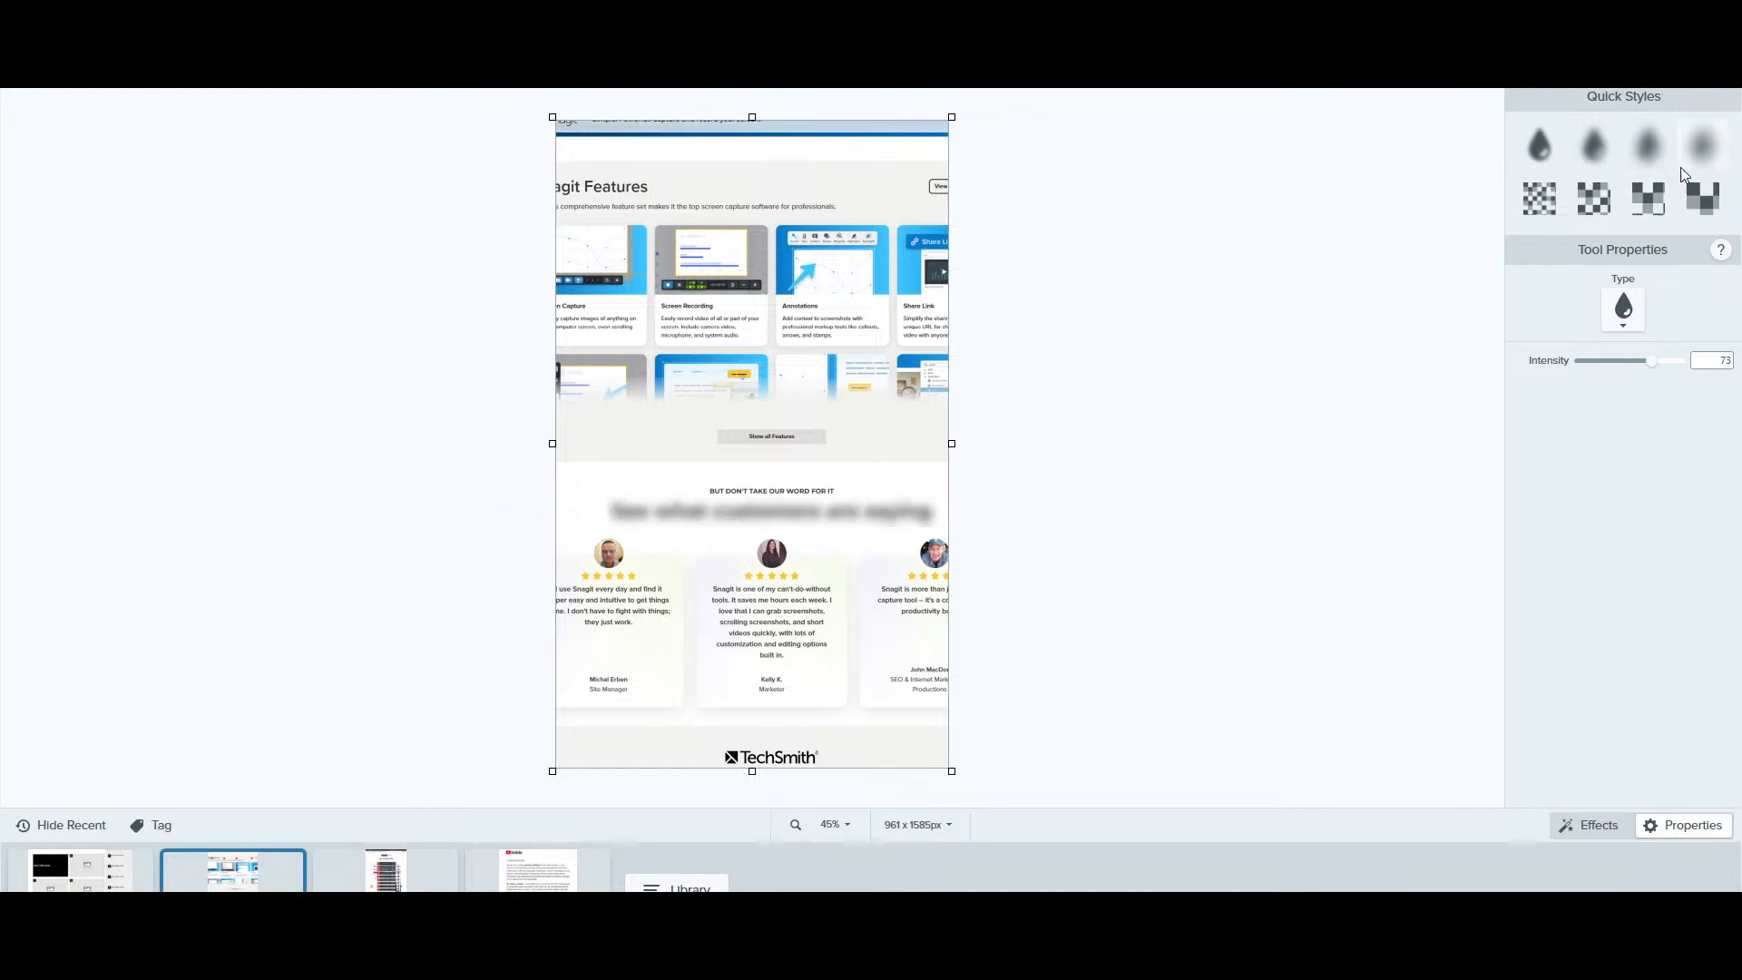
Try the lighter blur quick styles and all four pixelate quick styles for the Blur tool
click(1598, 144)
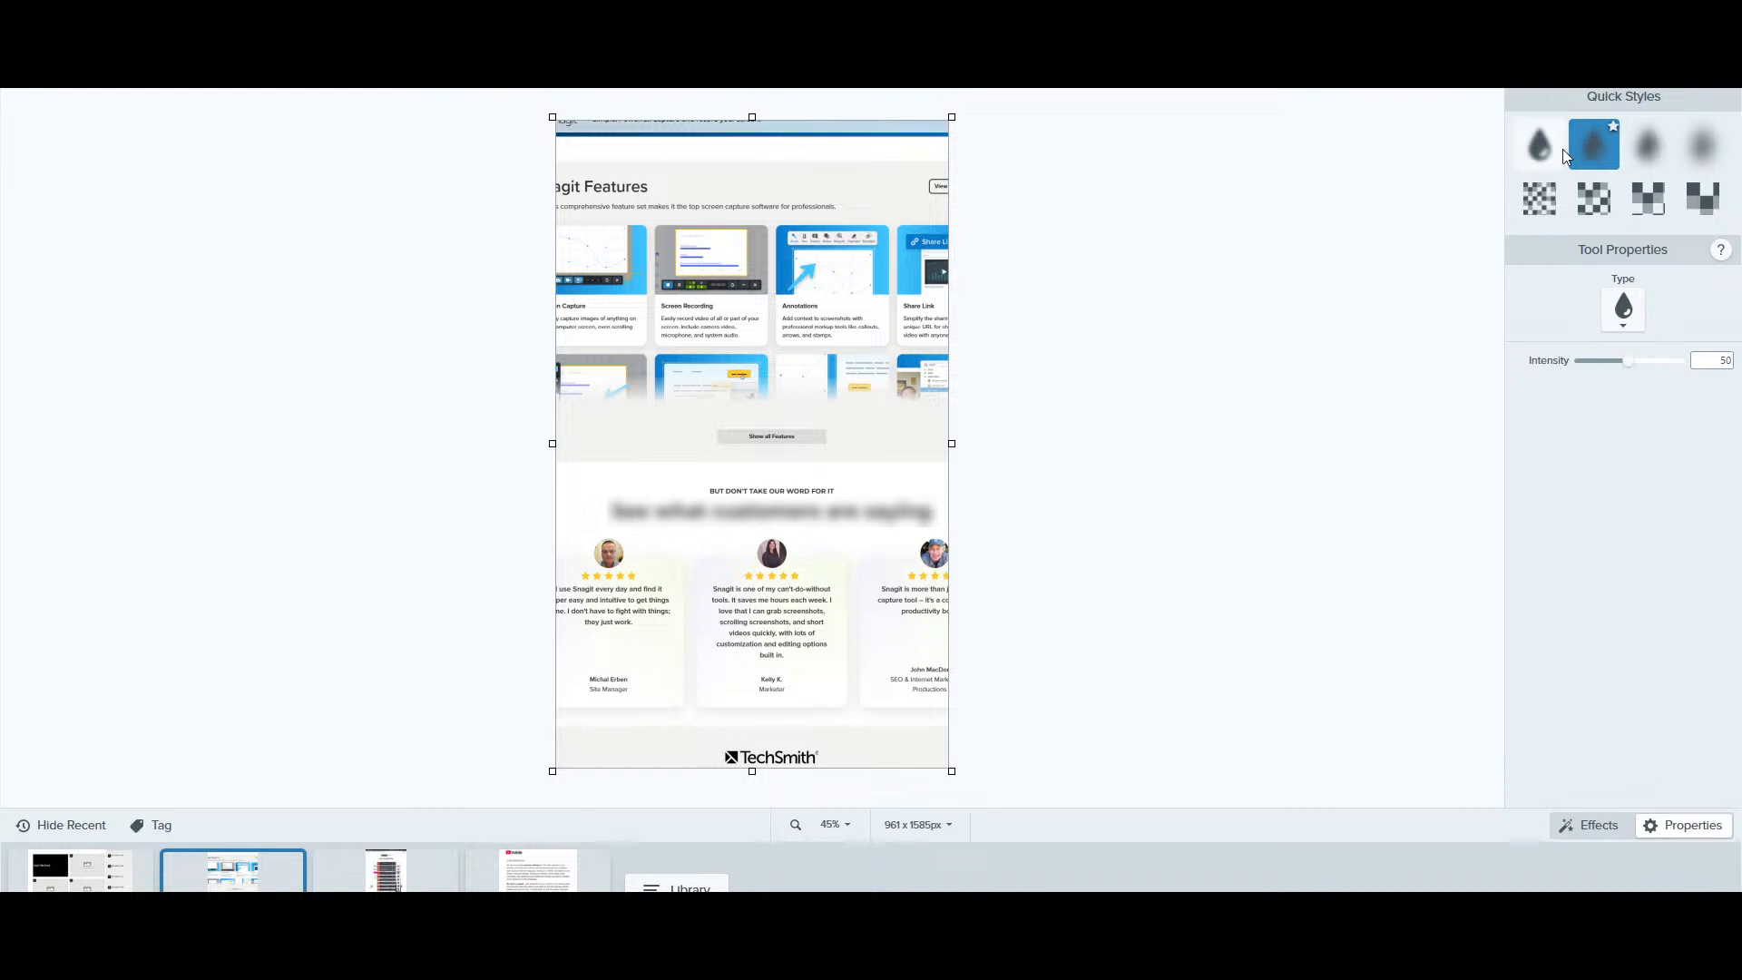
click(1560, 148)
click(1548, 192)
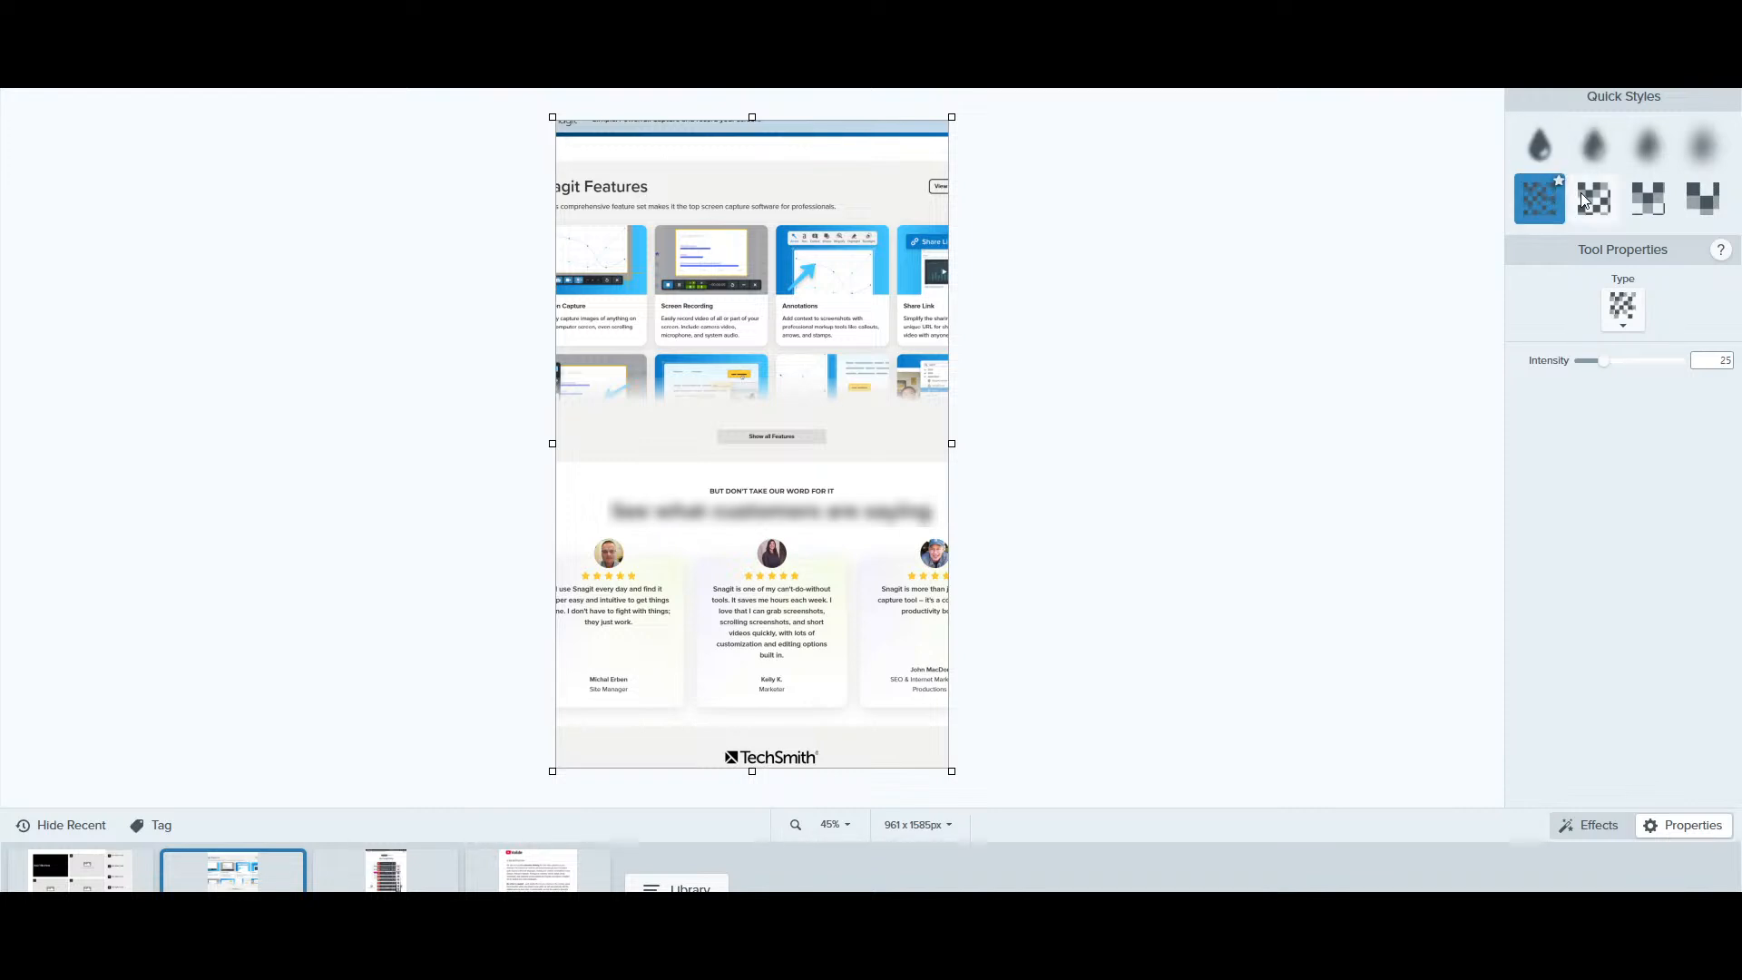
click(1580, 193)
click(1647, 198)
click(1711, 213)
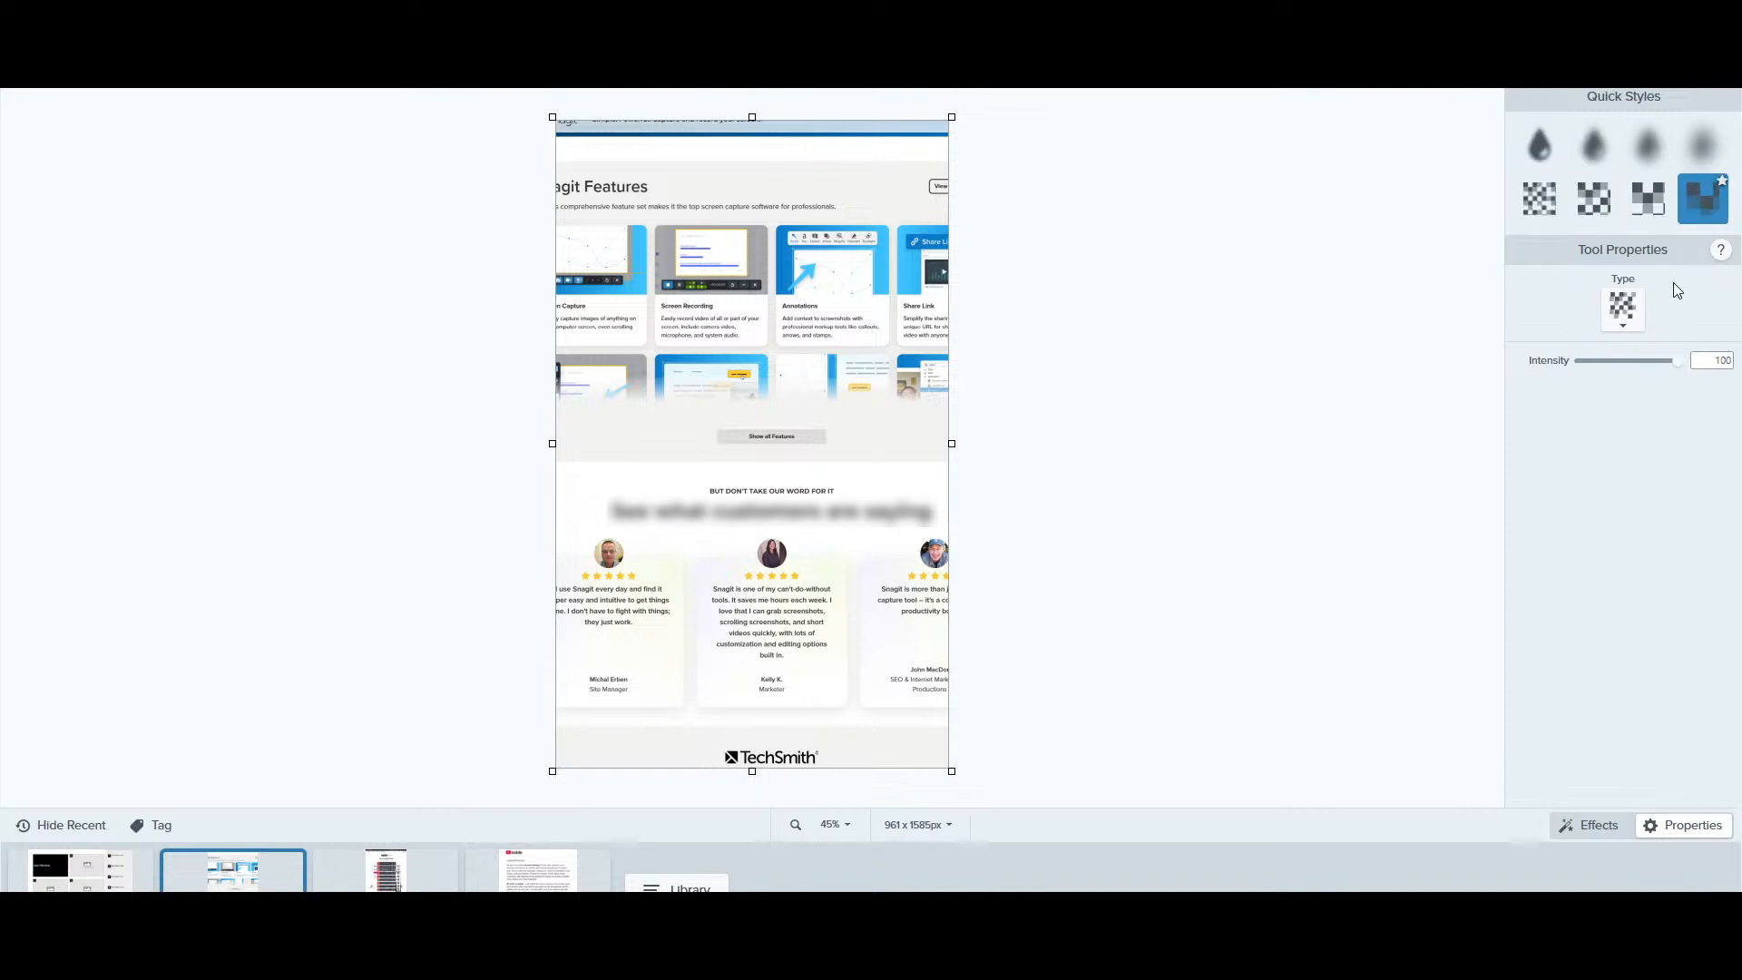
Select the blurred "See what customers are saying" heading and raise its blur intensity to 100
drag(1660, 362, 1635, 364)
click(921, 515)
drag(1637, 363, 1682, 365)
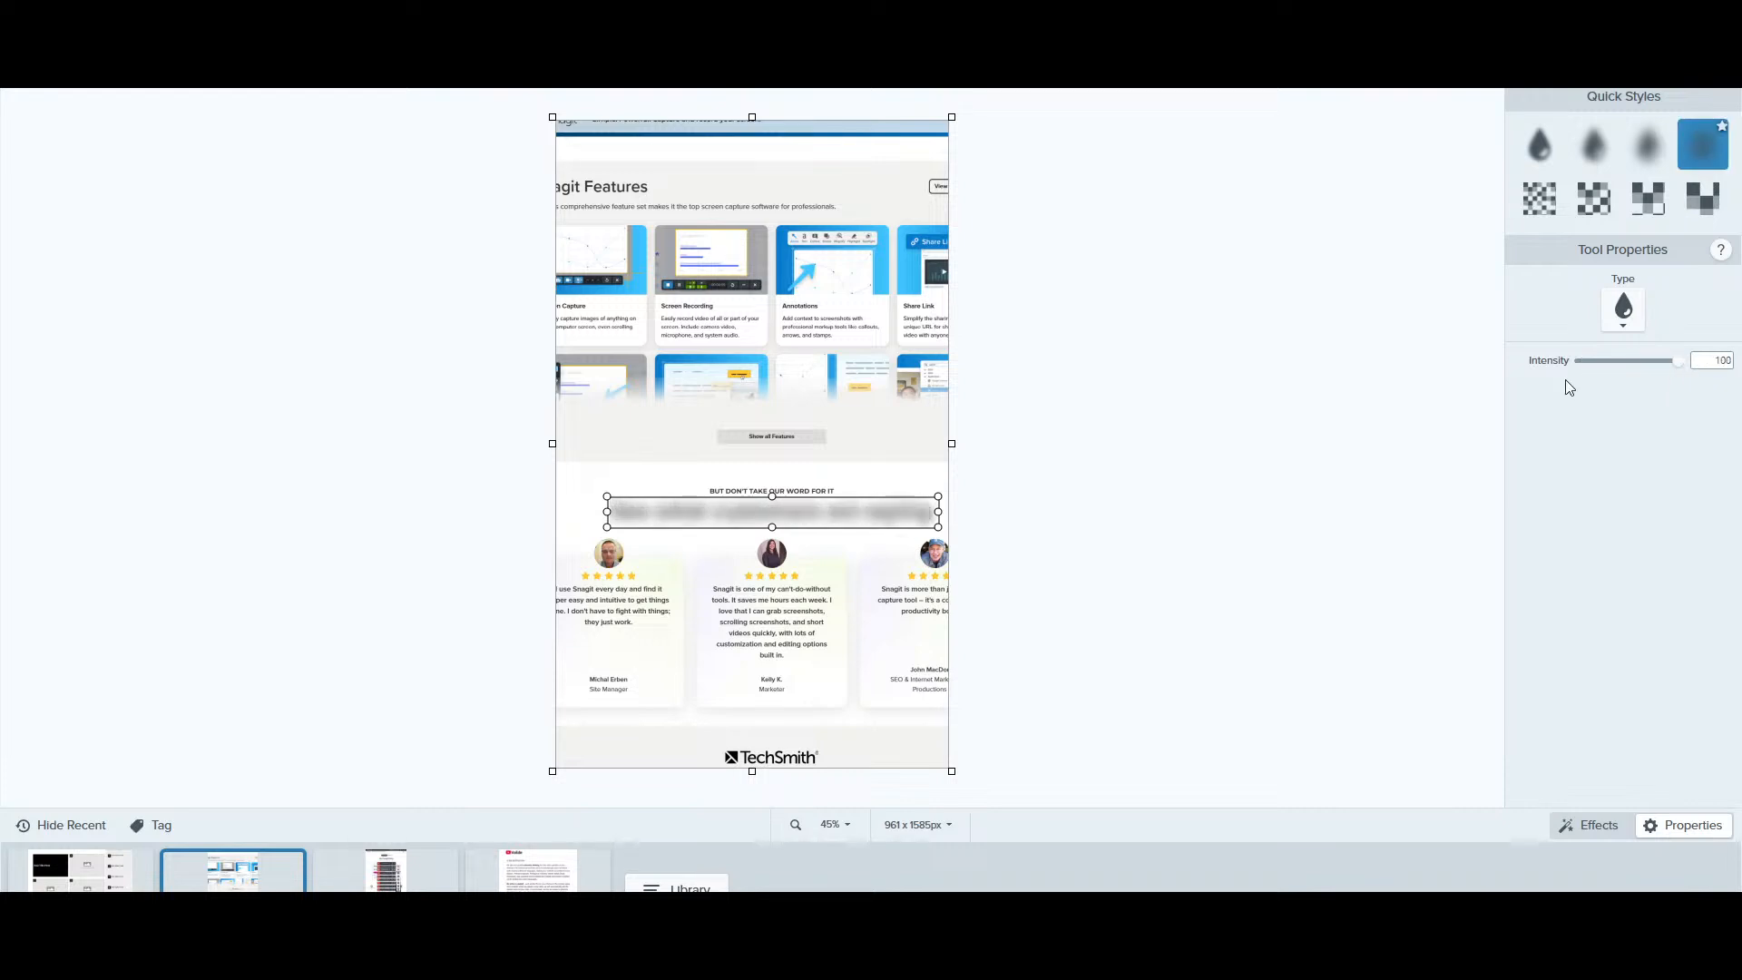
Try the pixelate styles on the selected heading and finish with the second-strongest blur style
click(1700, 203)
click(1648, 199)
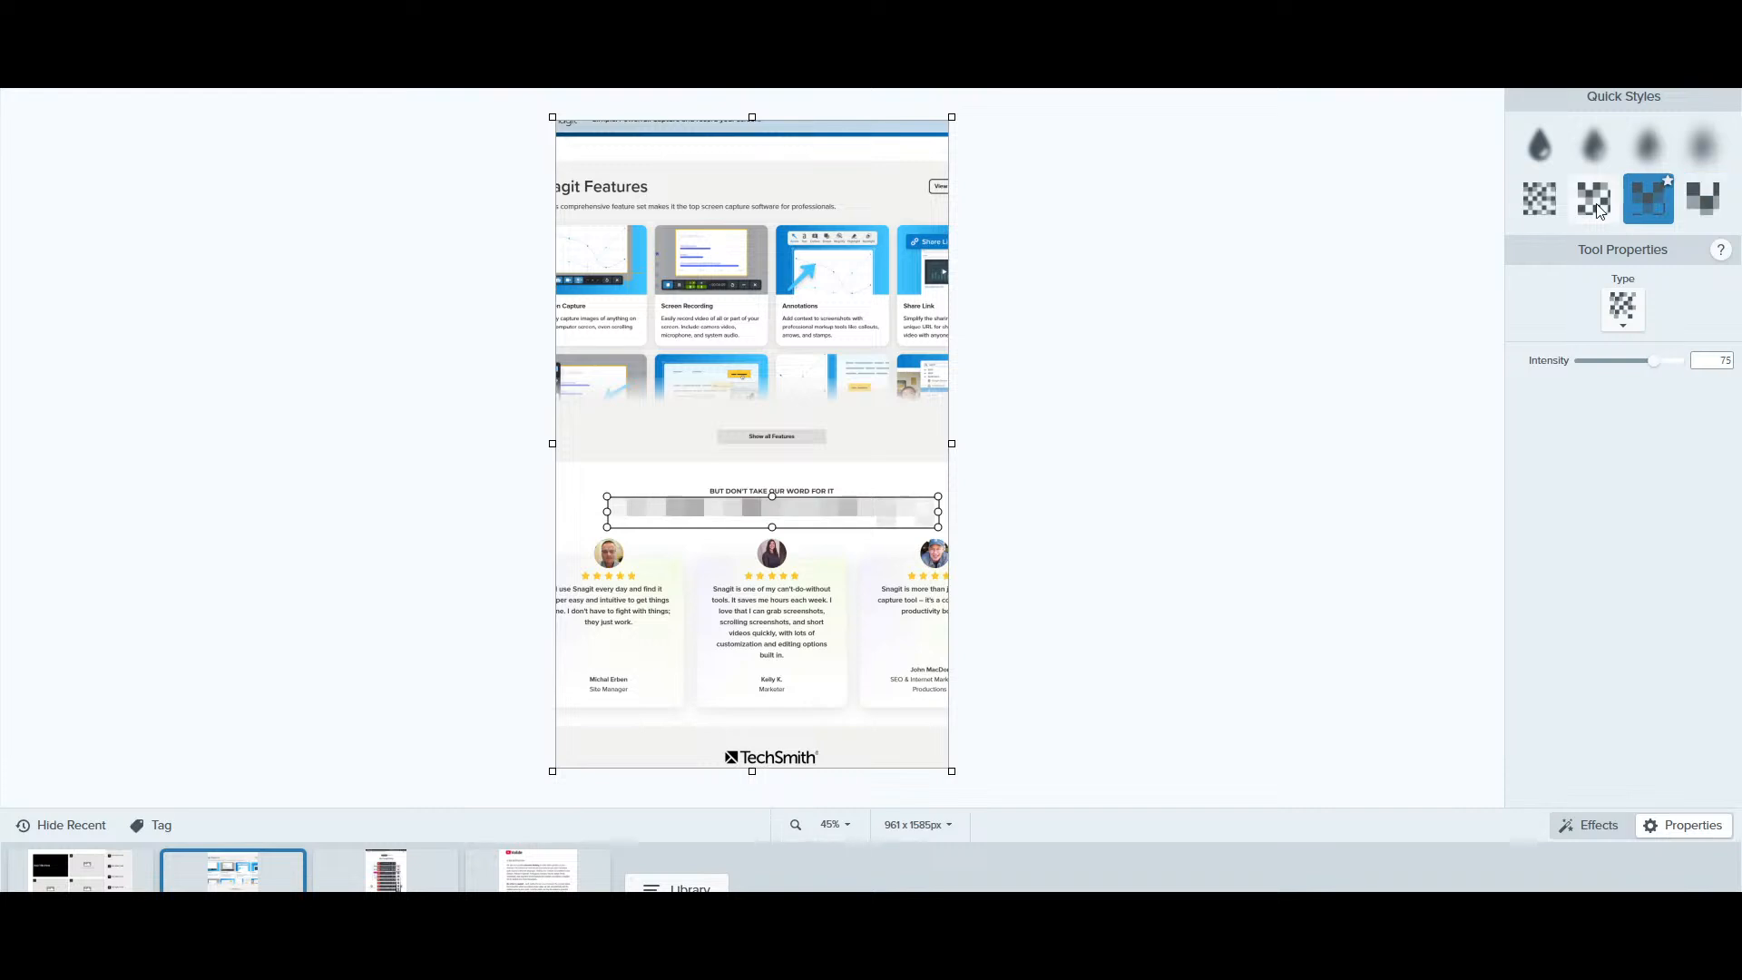
click(1596, 203)
click(1556, 210)
click(1591, 156)
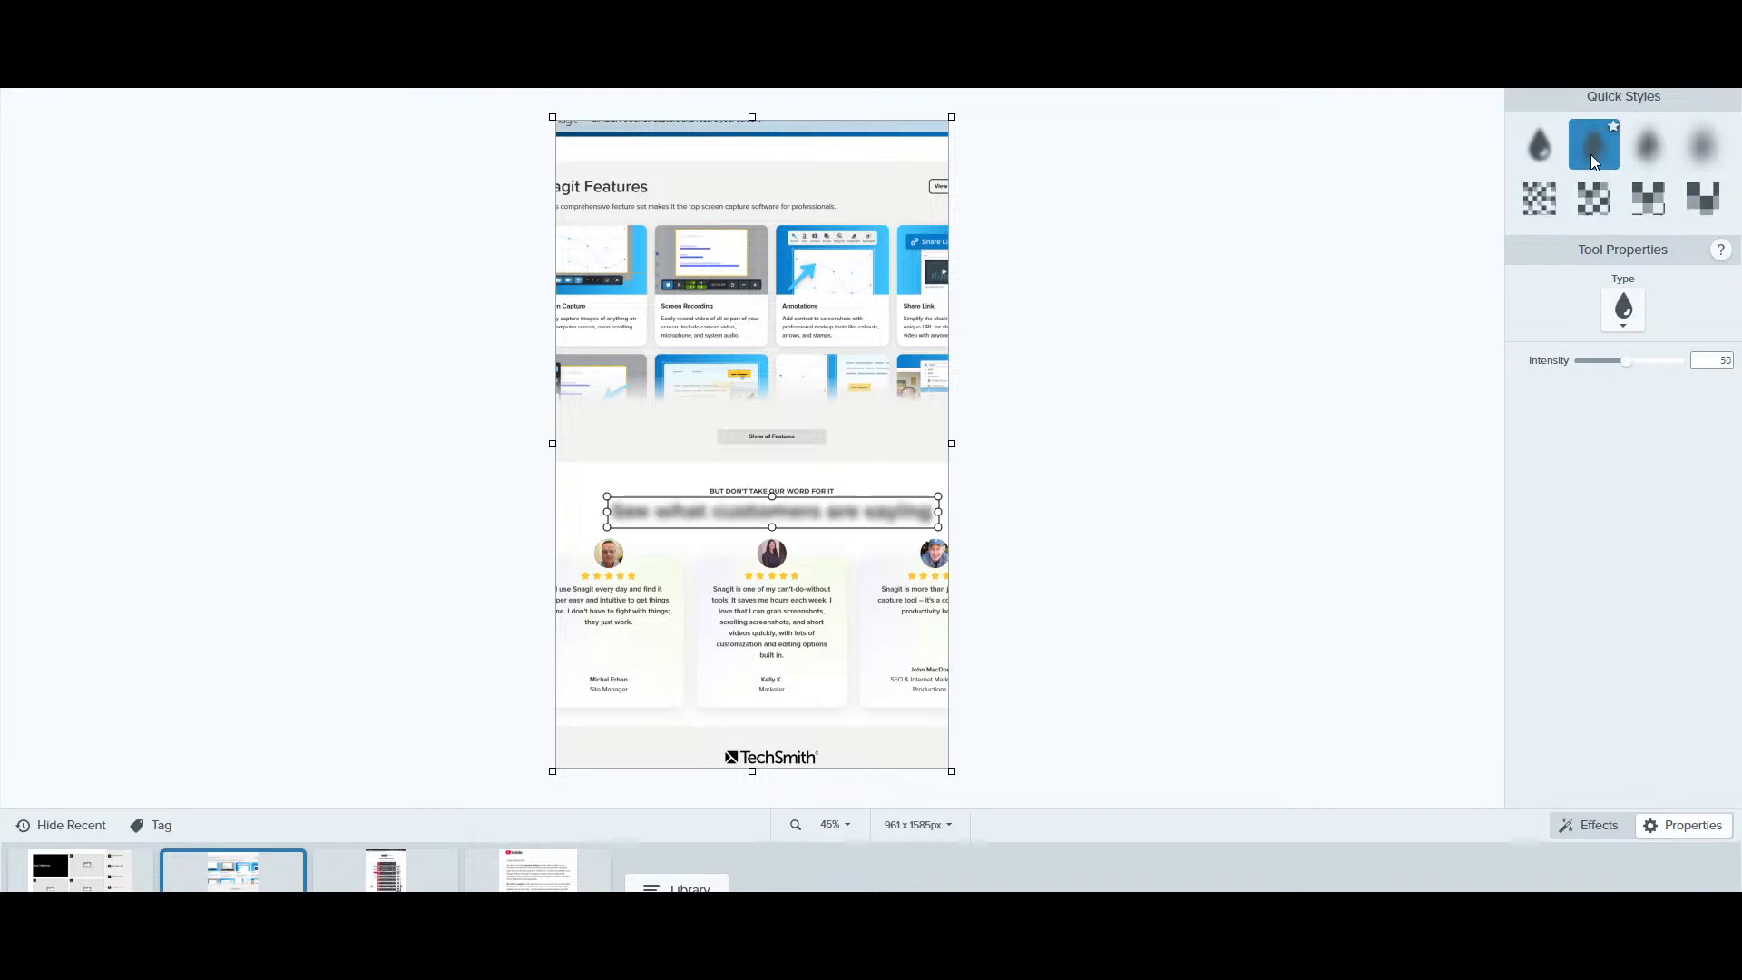
click(1638, 159)
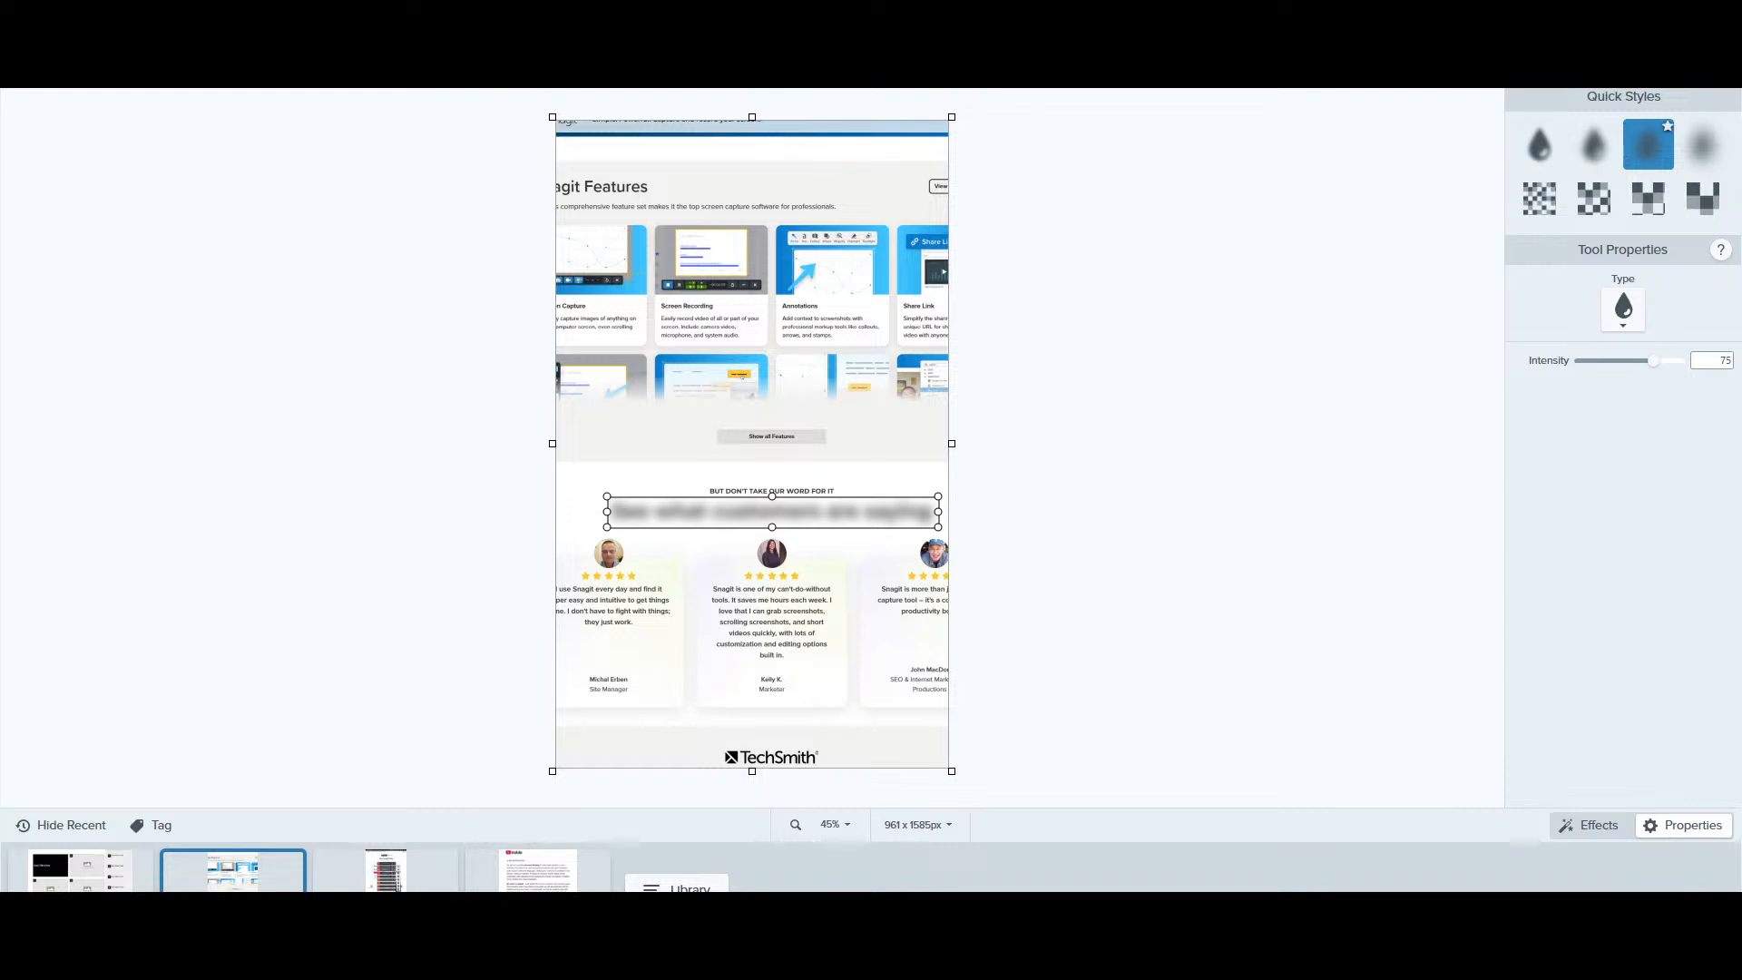
Draw a red Basic pen stroke sloping down from above the "Snagit Features" heading to the end of its subtitle
click(1064, 85)
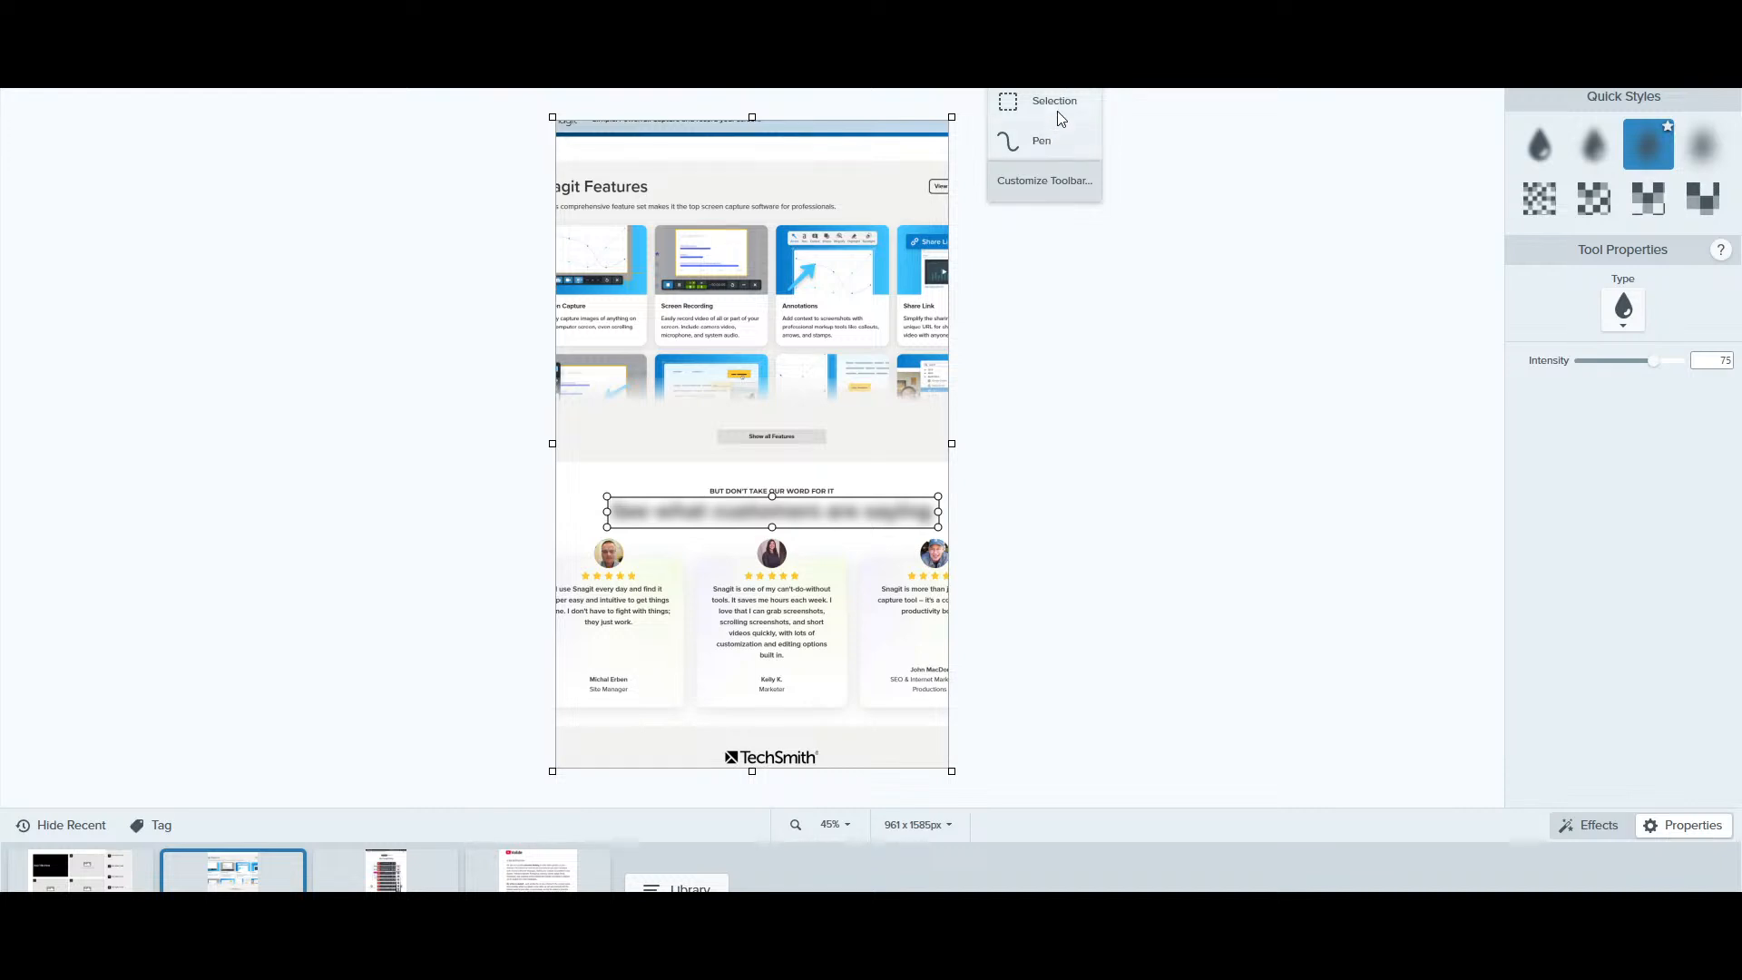
click(1051, 146)
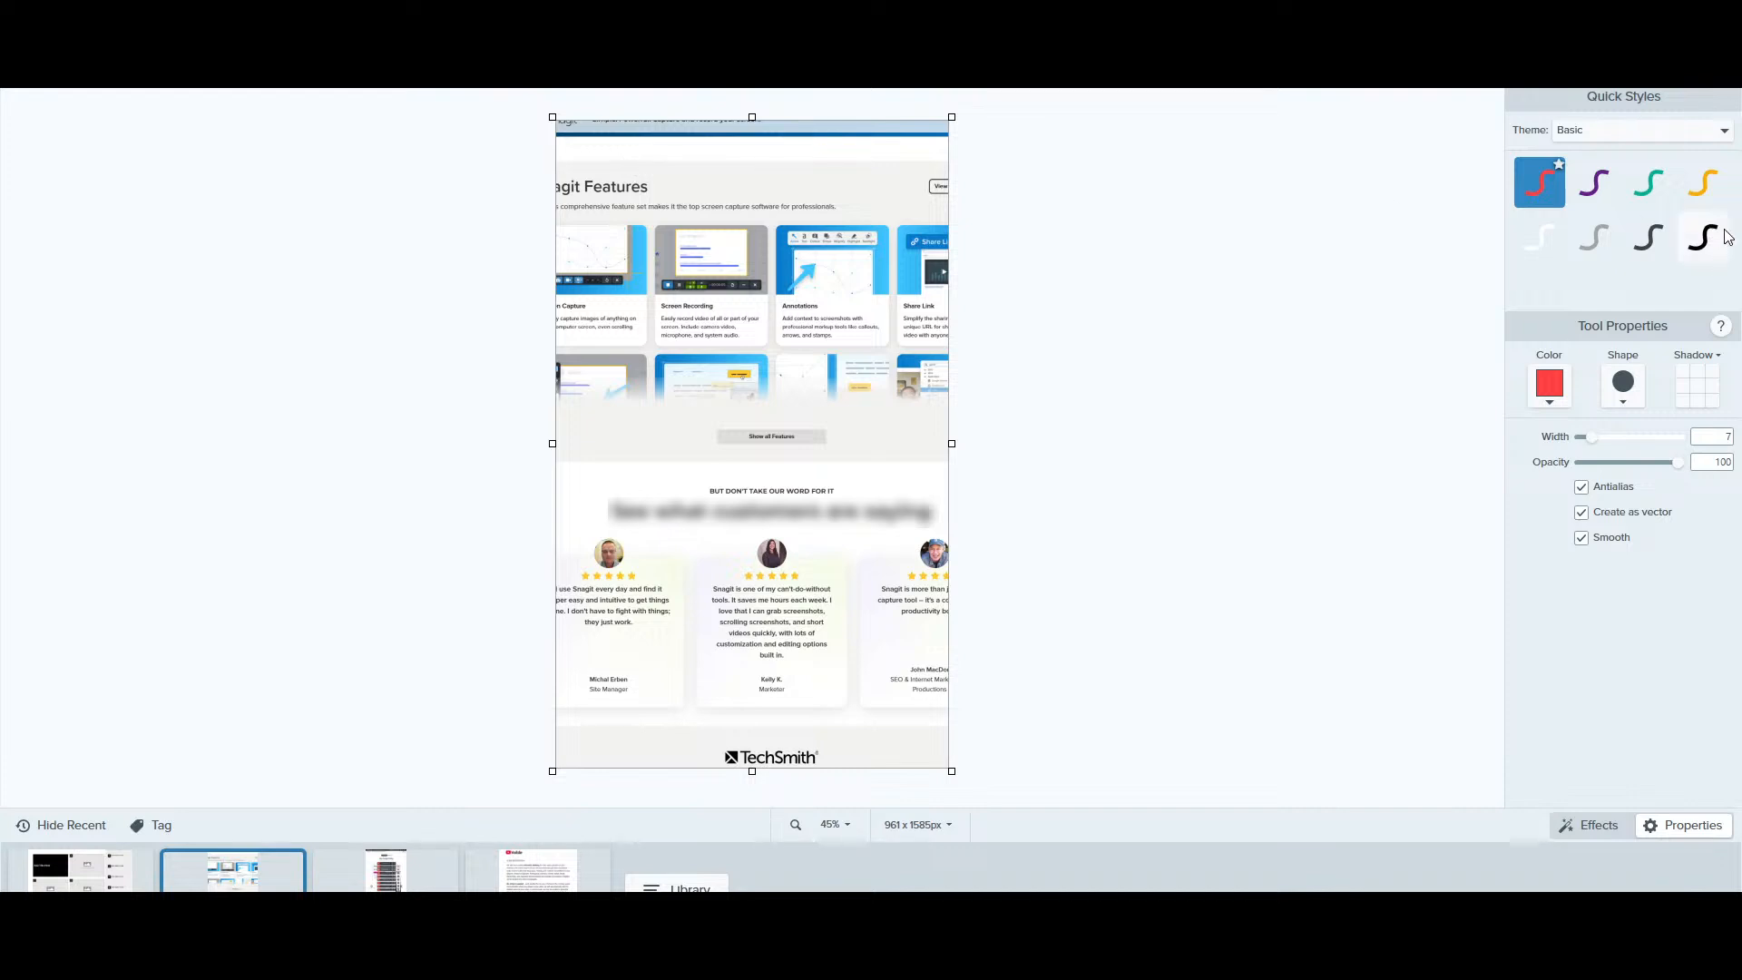
drag(651, 164, 844, 211)
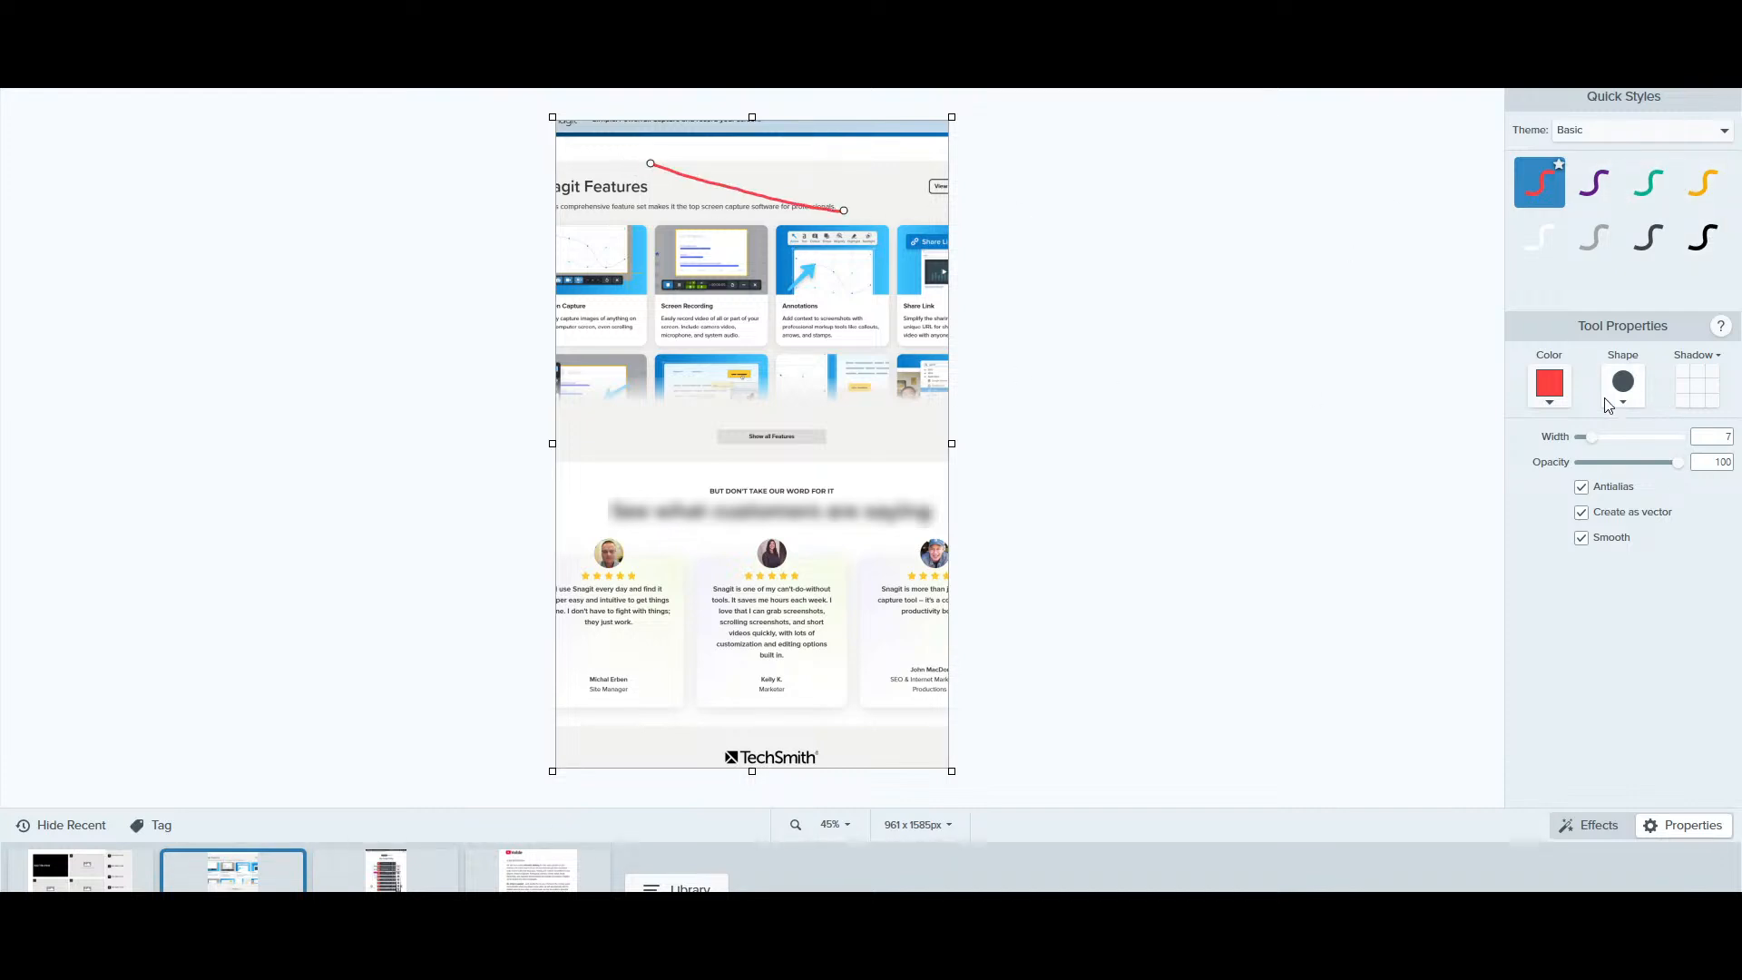
Review the pen stroke's color and shape settings, and delete the red stroke over the "Snagit Features" heading
click(1555, 400)
click(1642, 406)
key(Delete)
Try a teal Border effect on the capture at widths 44 and 9, and cancel it
click(1625, 830)
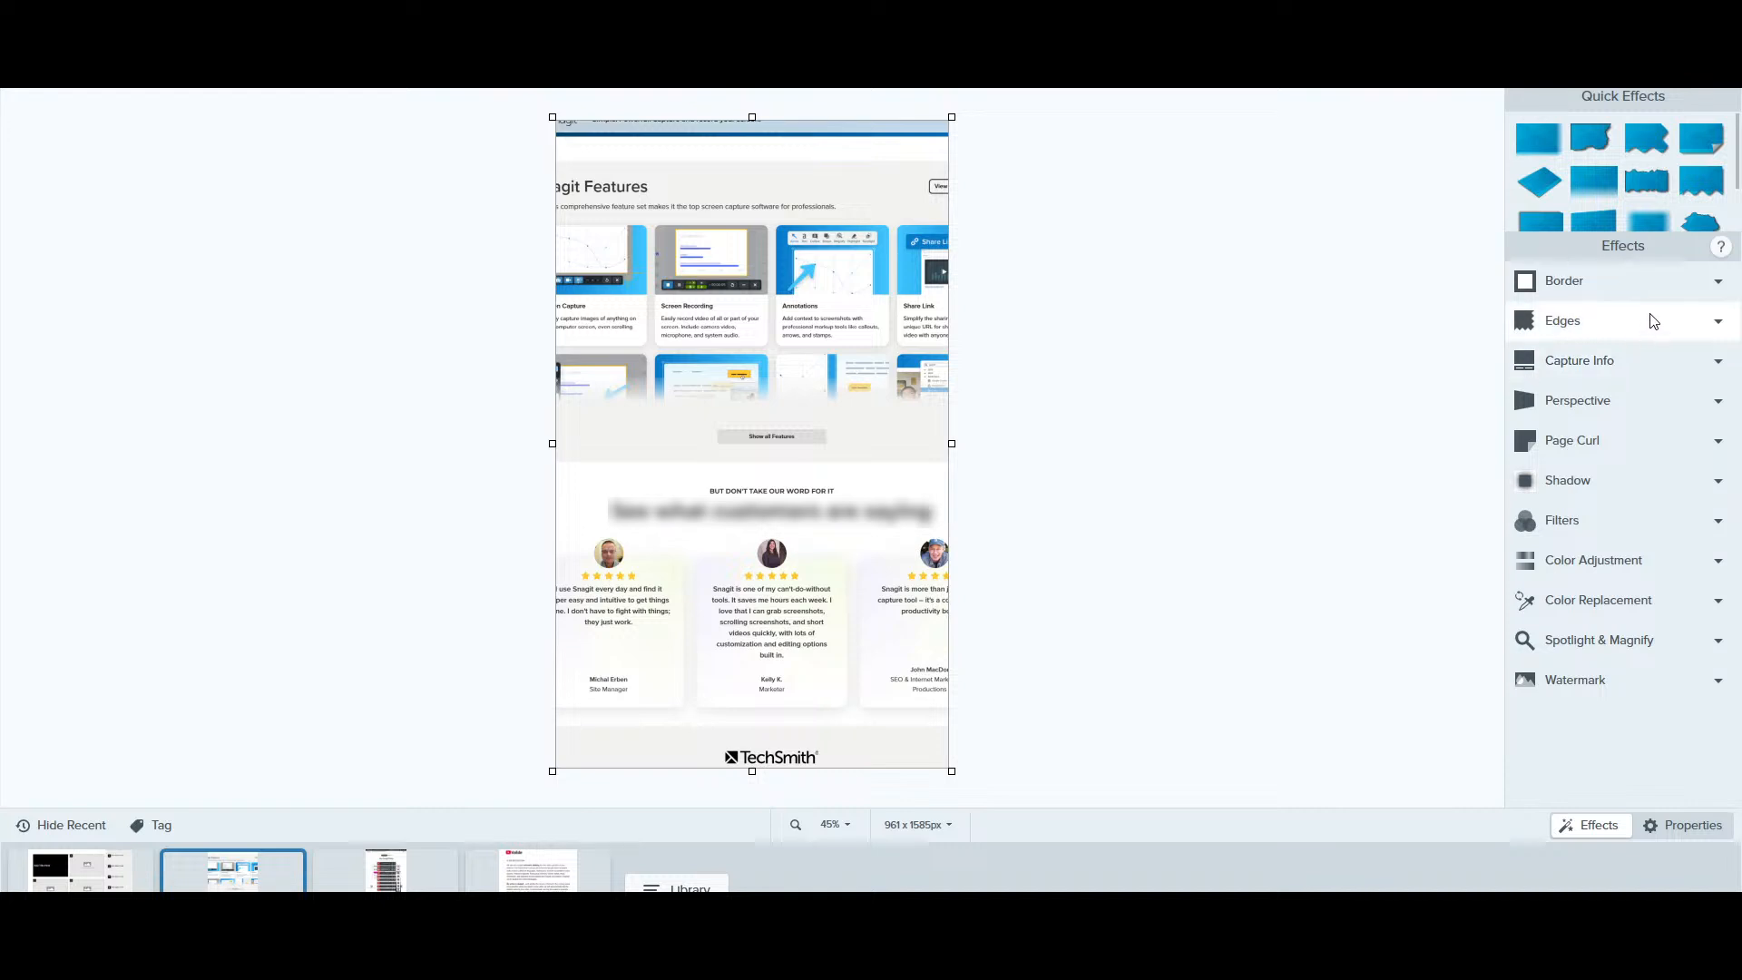
click(1582, 285)
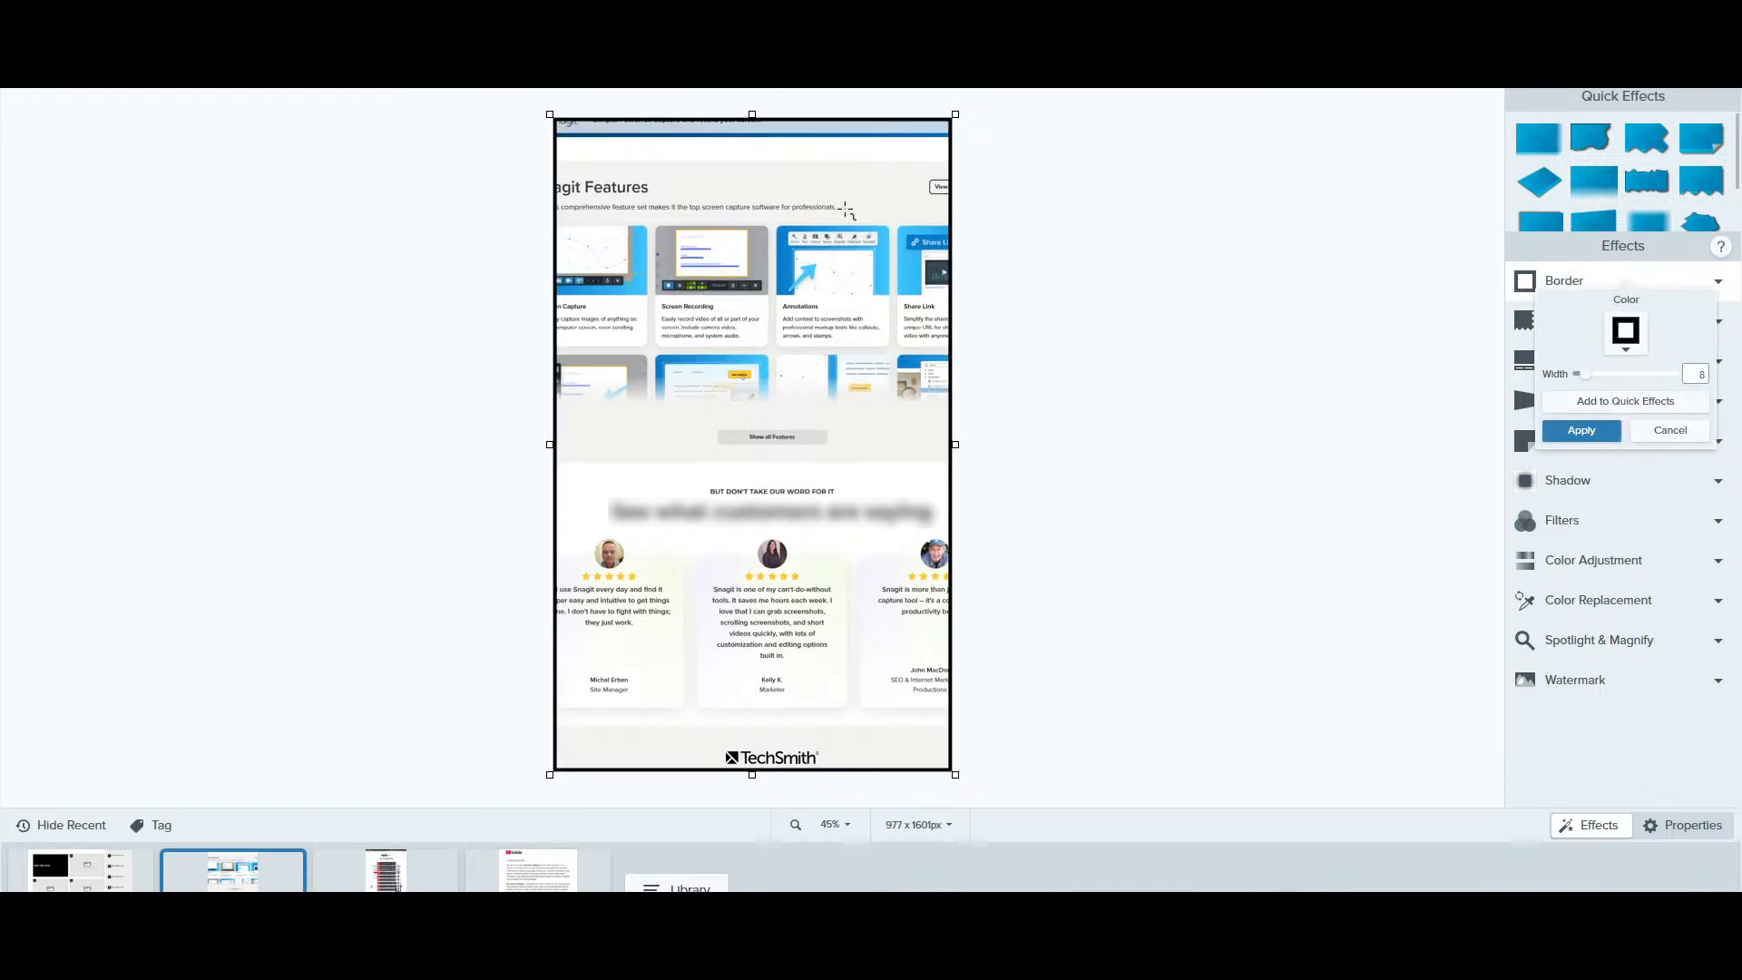
click(1628, 356)
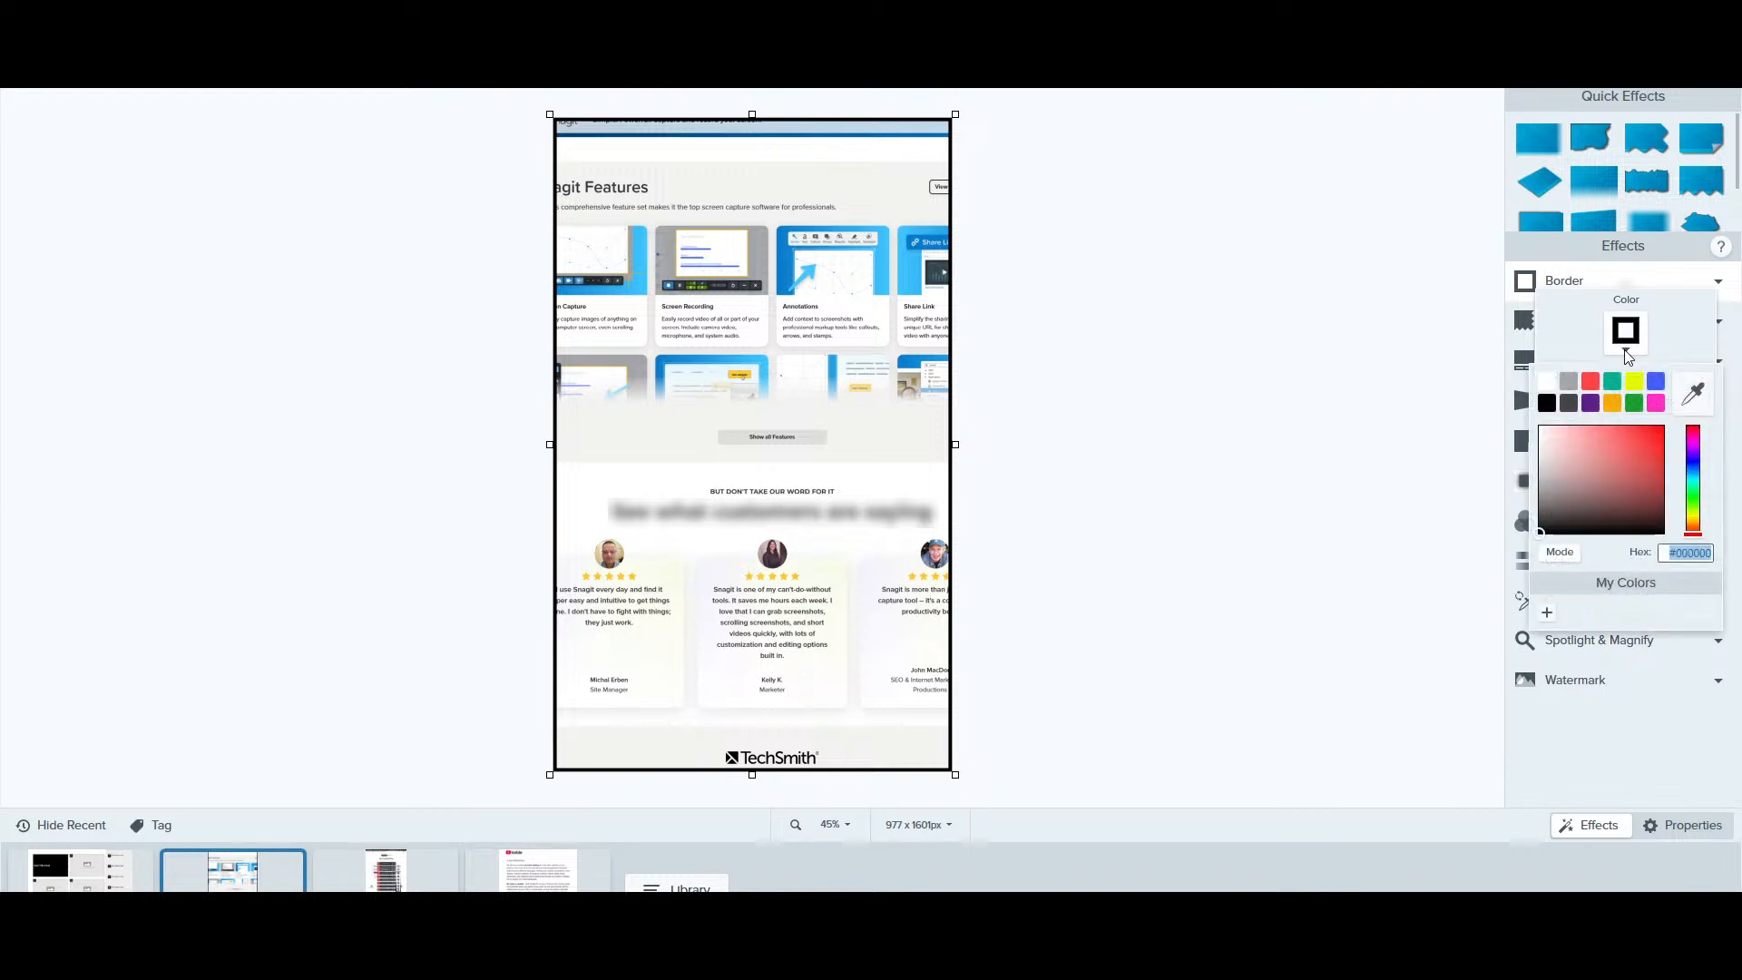
click(1611, 388)
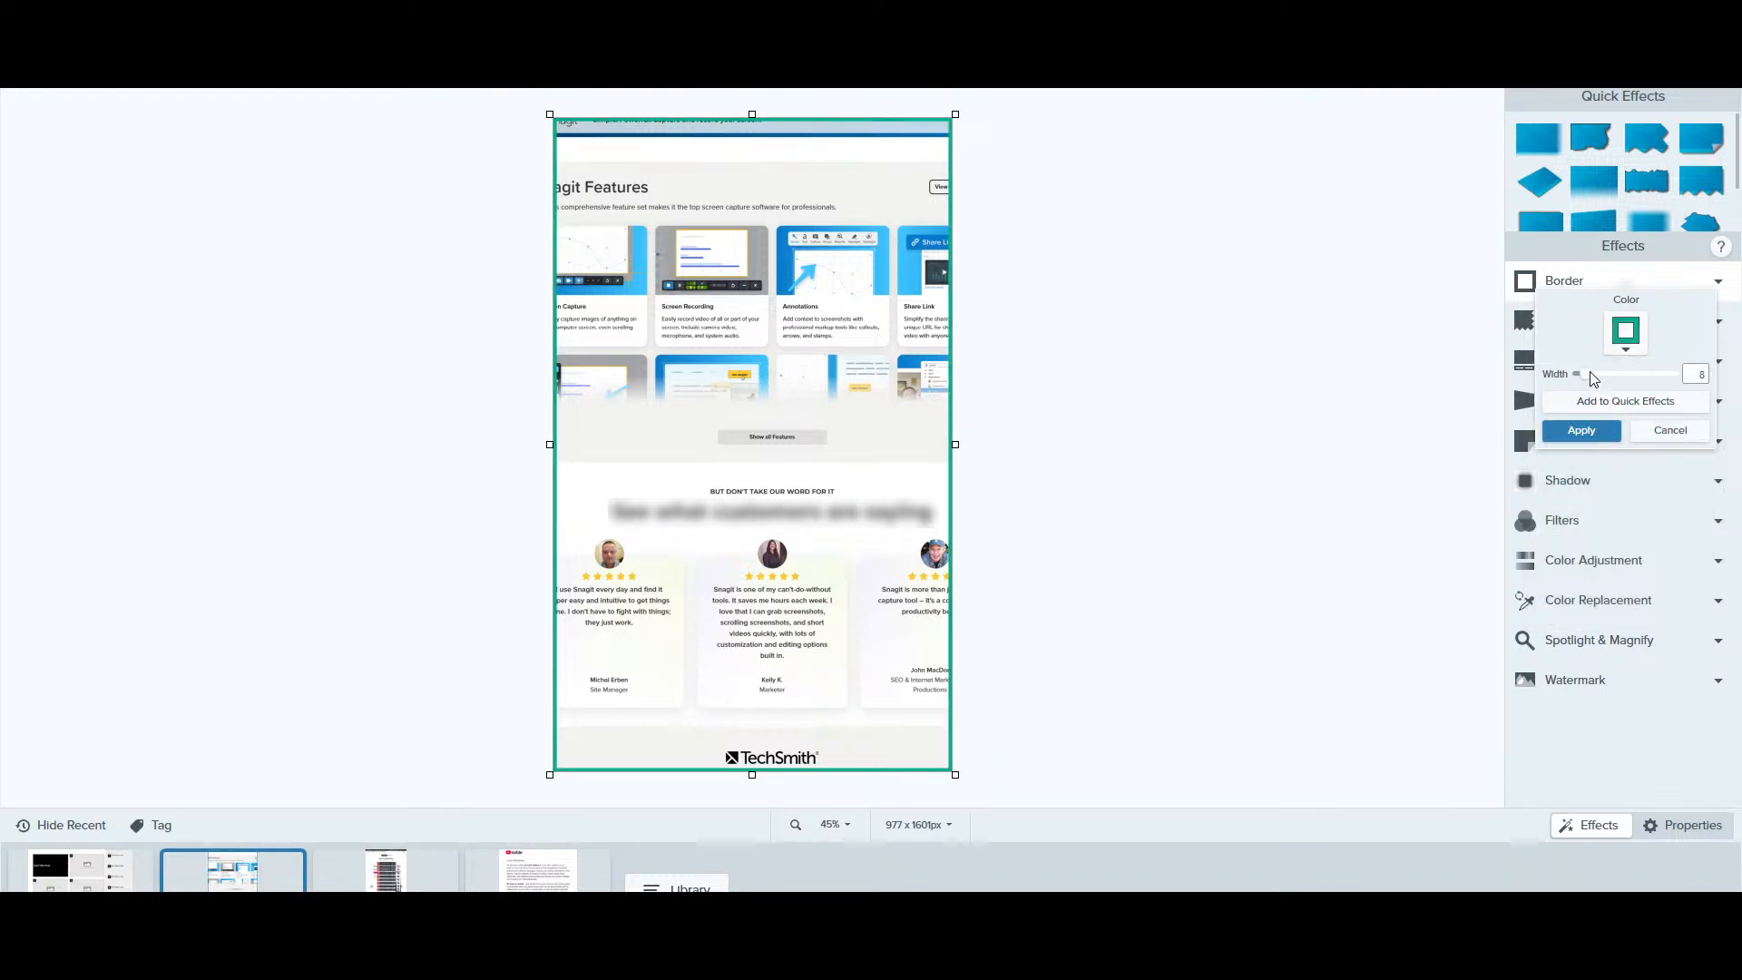
drag(1589, 376, 1623, 375)
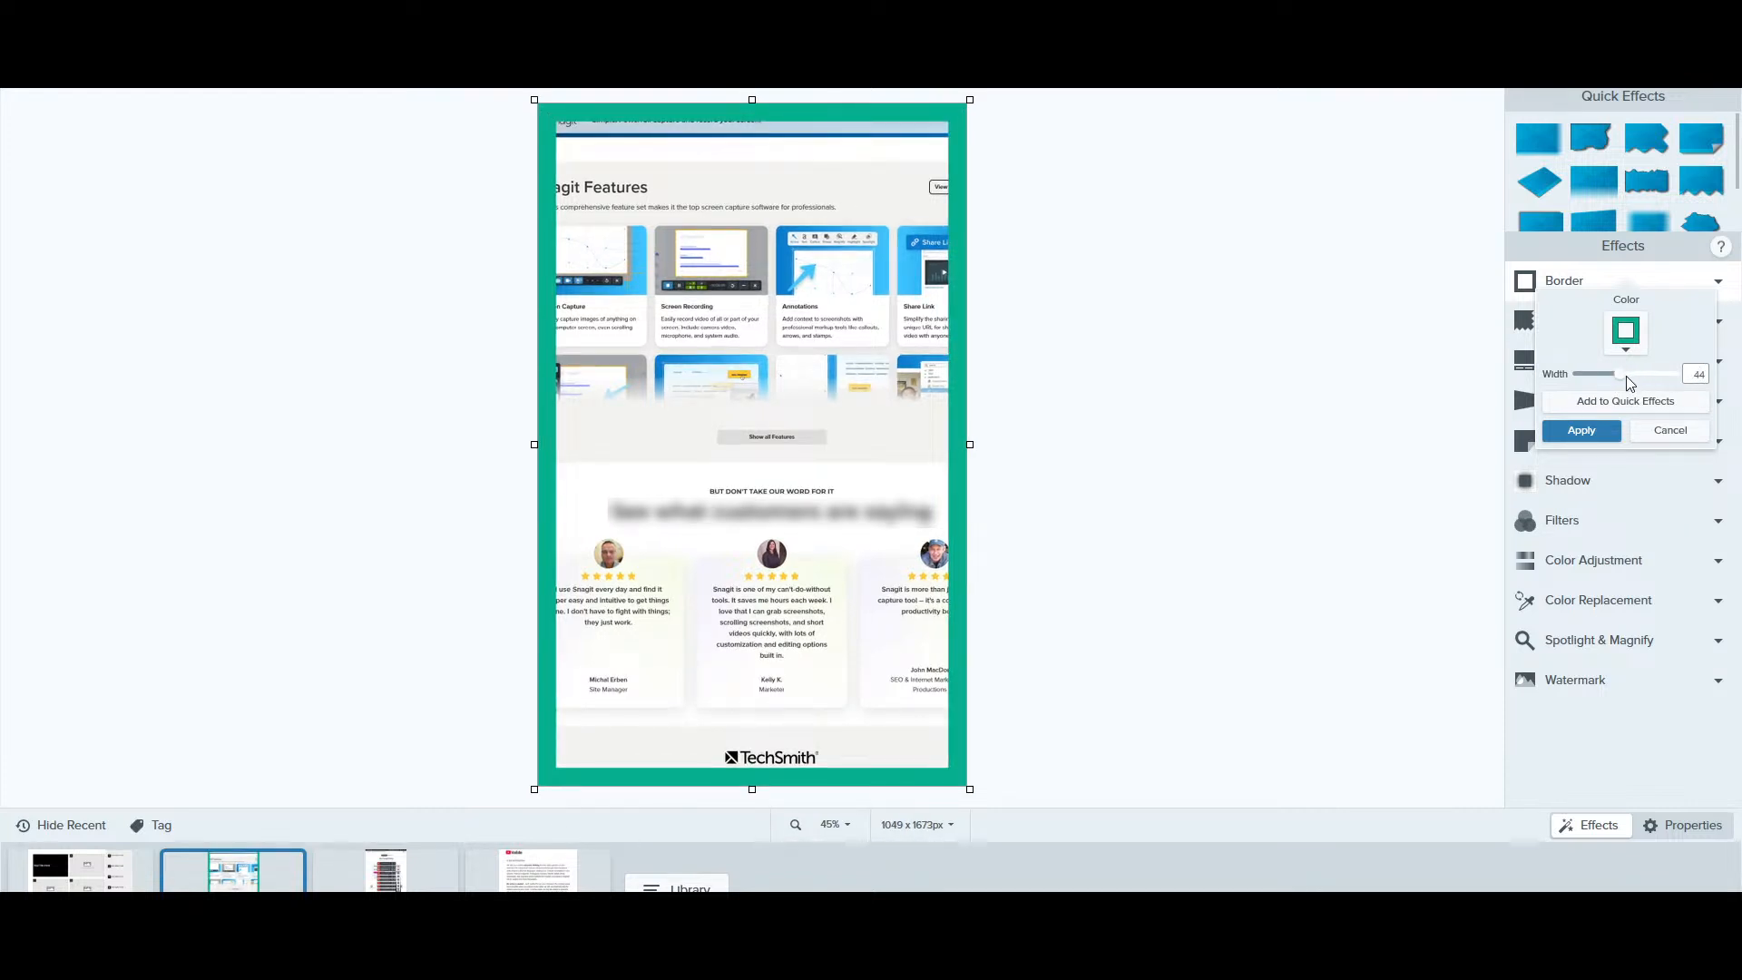
drag(1619, 376, 1586, 374)
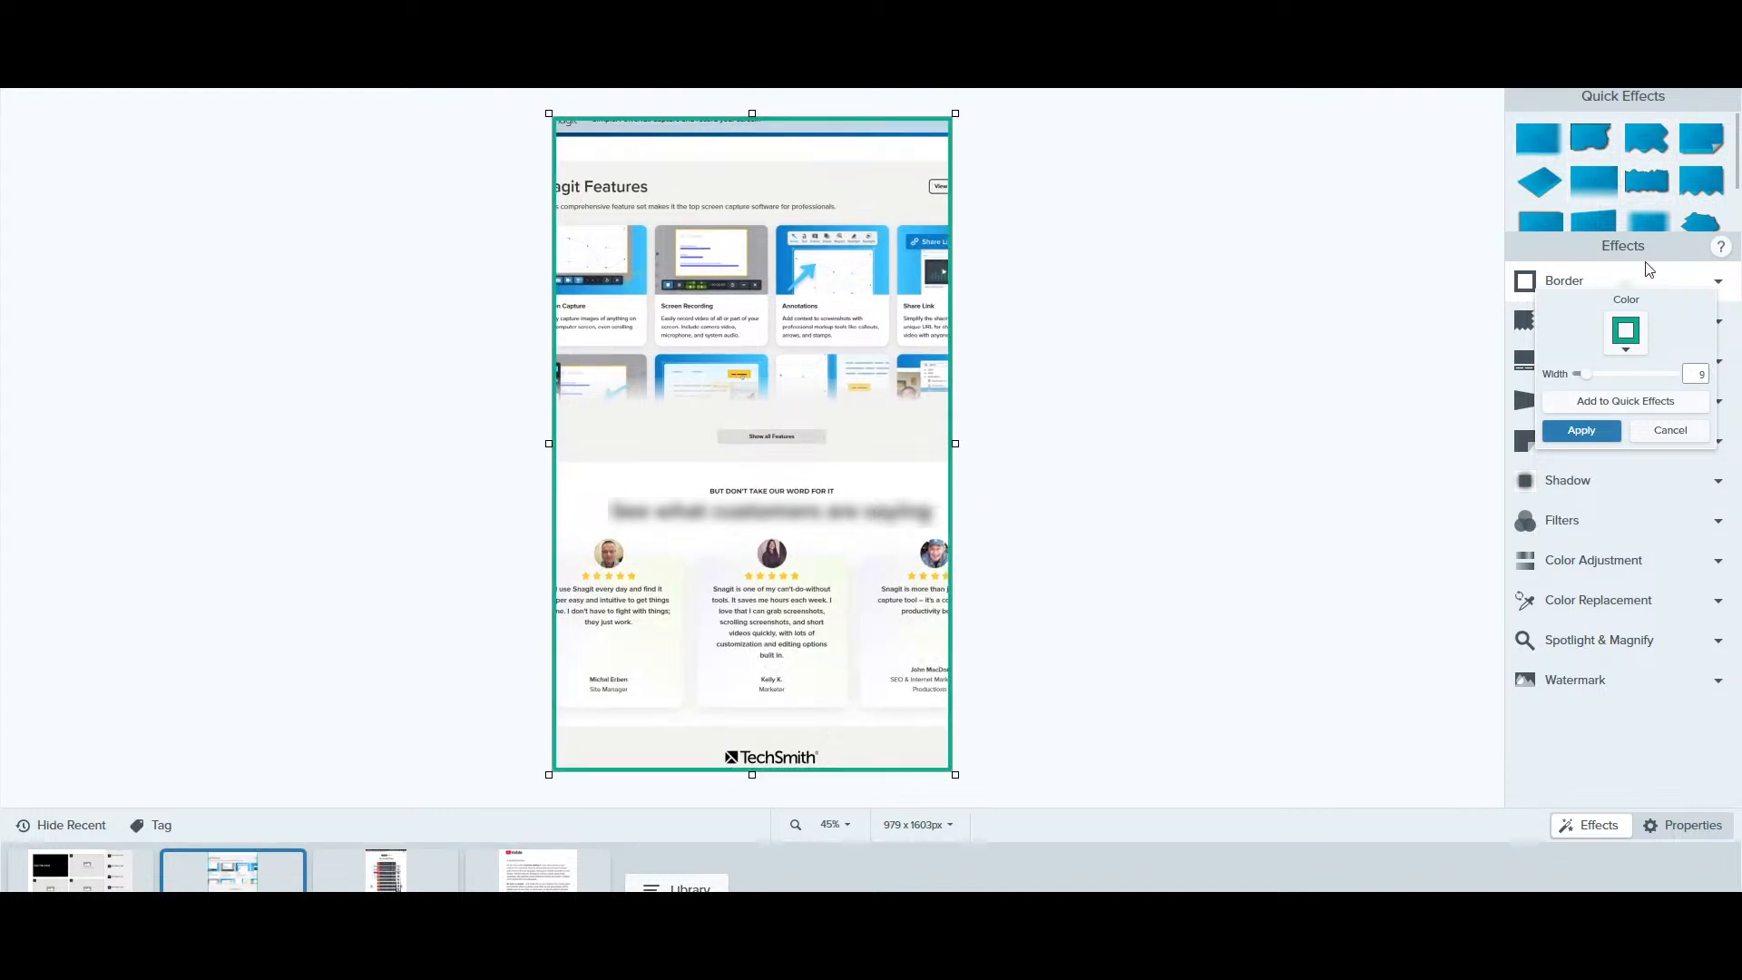
click(1667, 430)
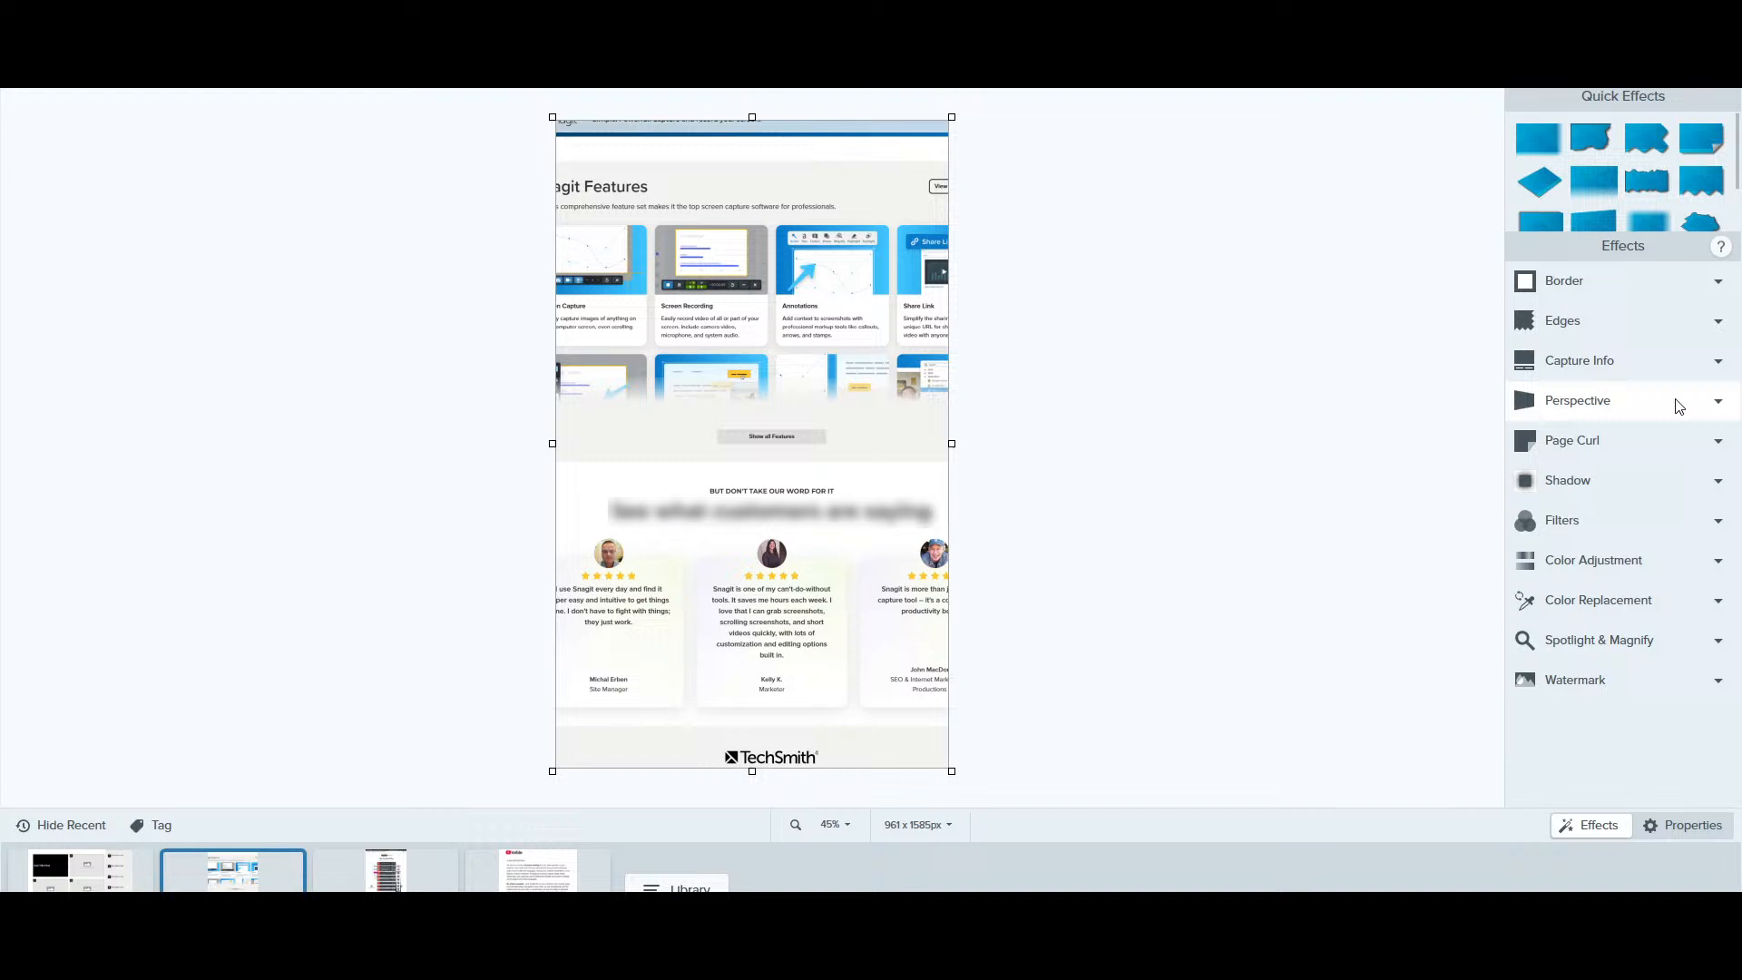
Try the torn Edges effect at size 7 with a black border of width 28 and a shadow of size 28, and cancel it
click(1591, 325)
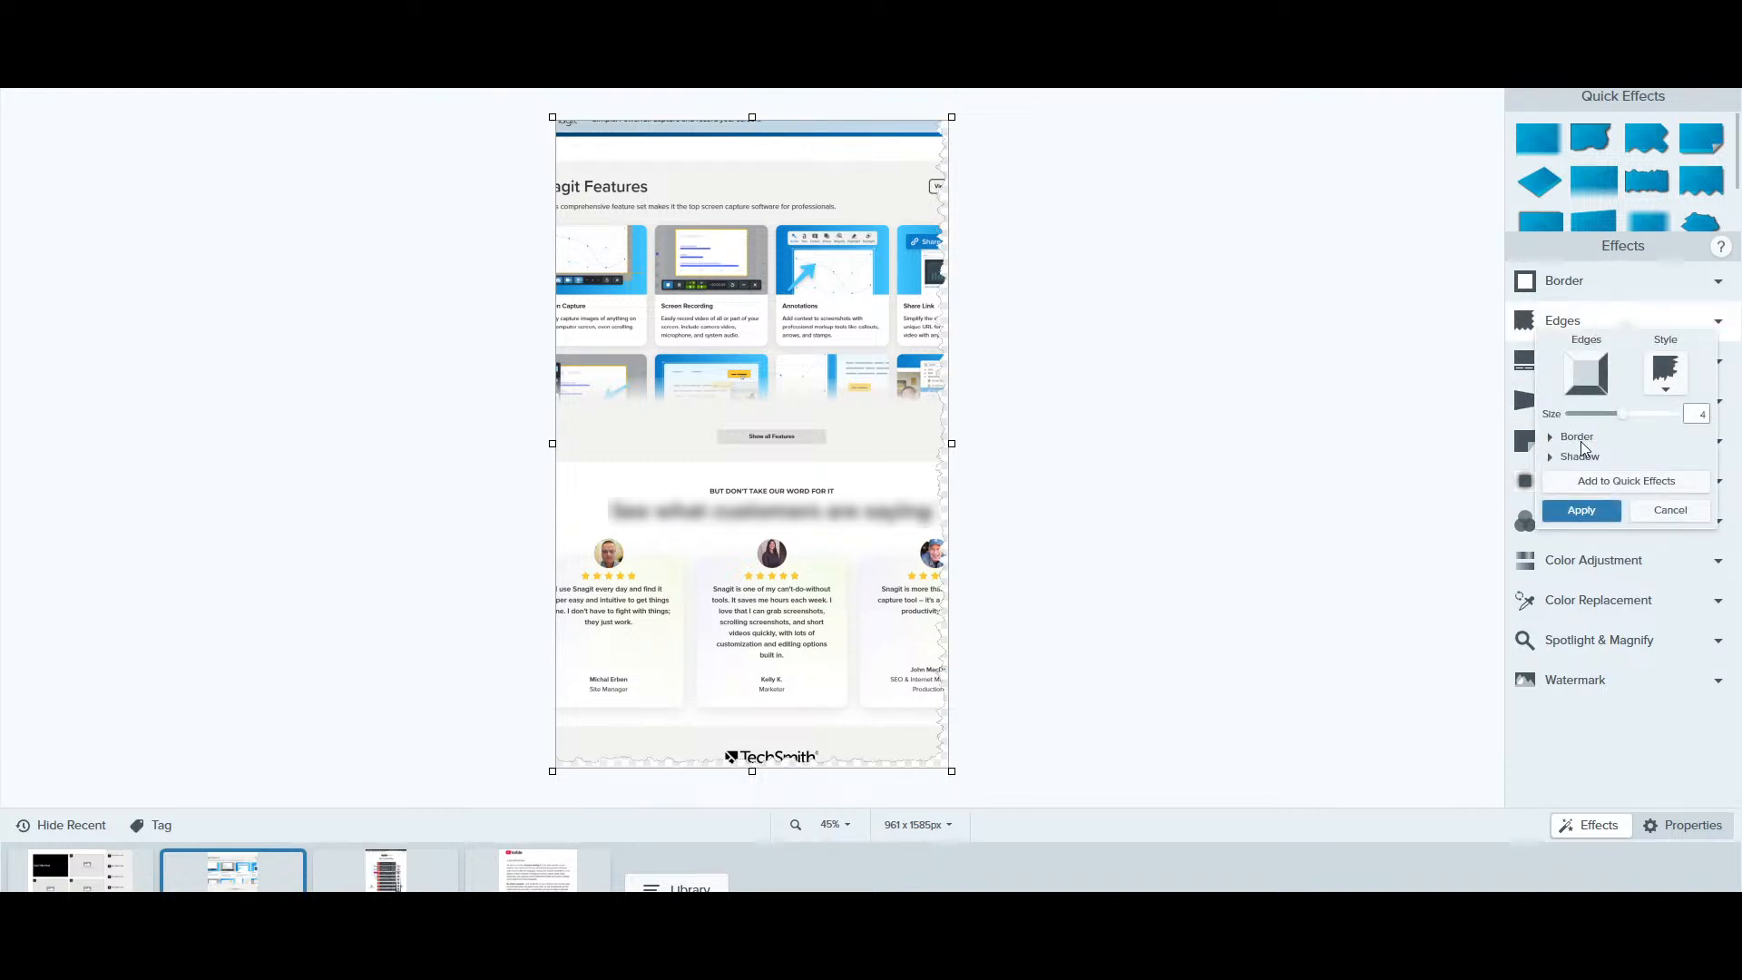
drag(1624, 413, 1658, 413)
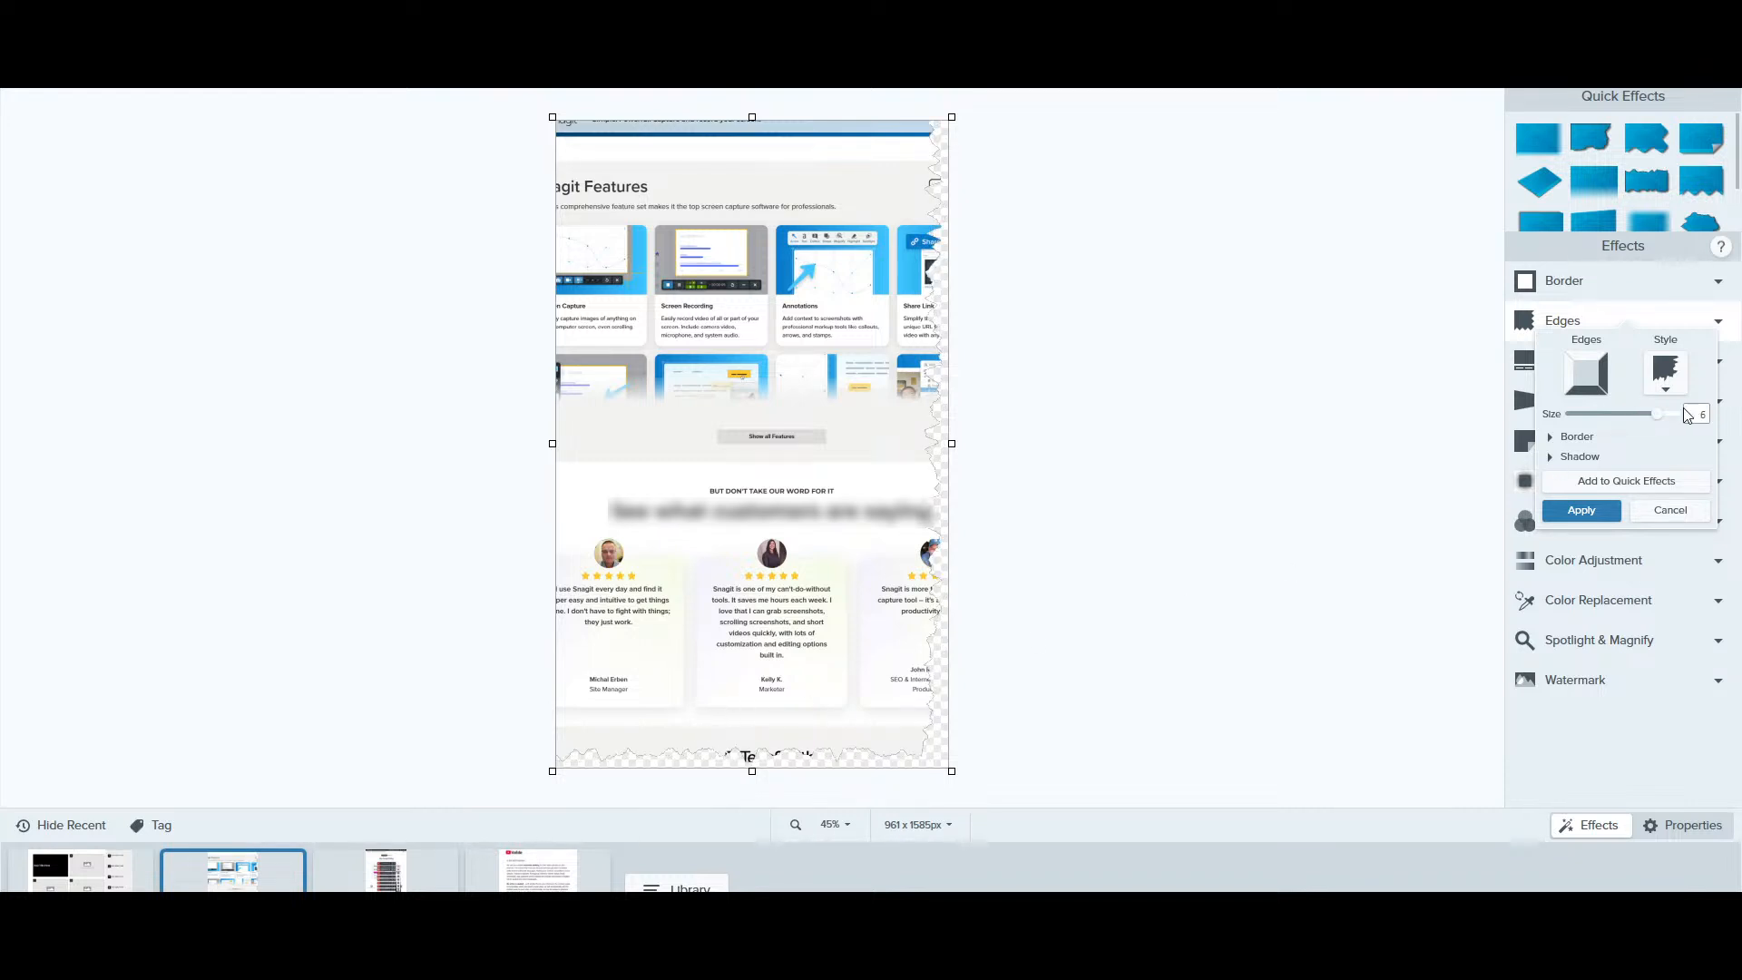
drag(1662, 415, 1674, 414)
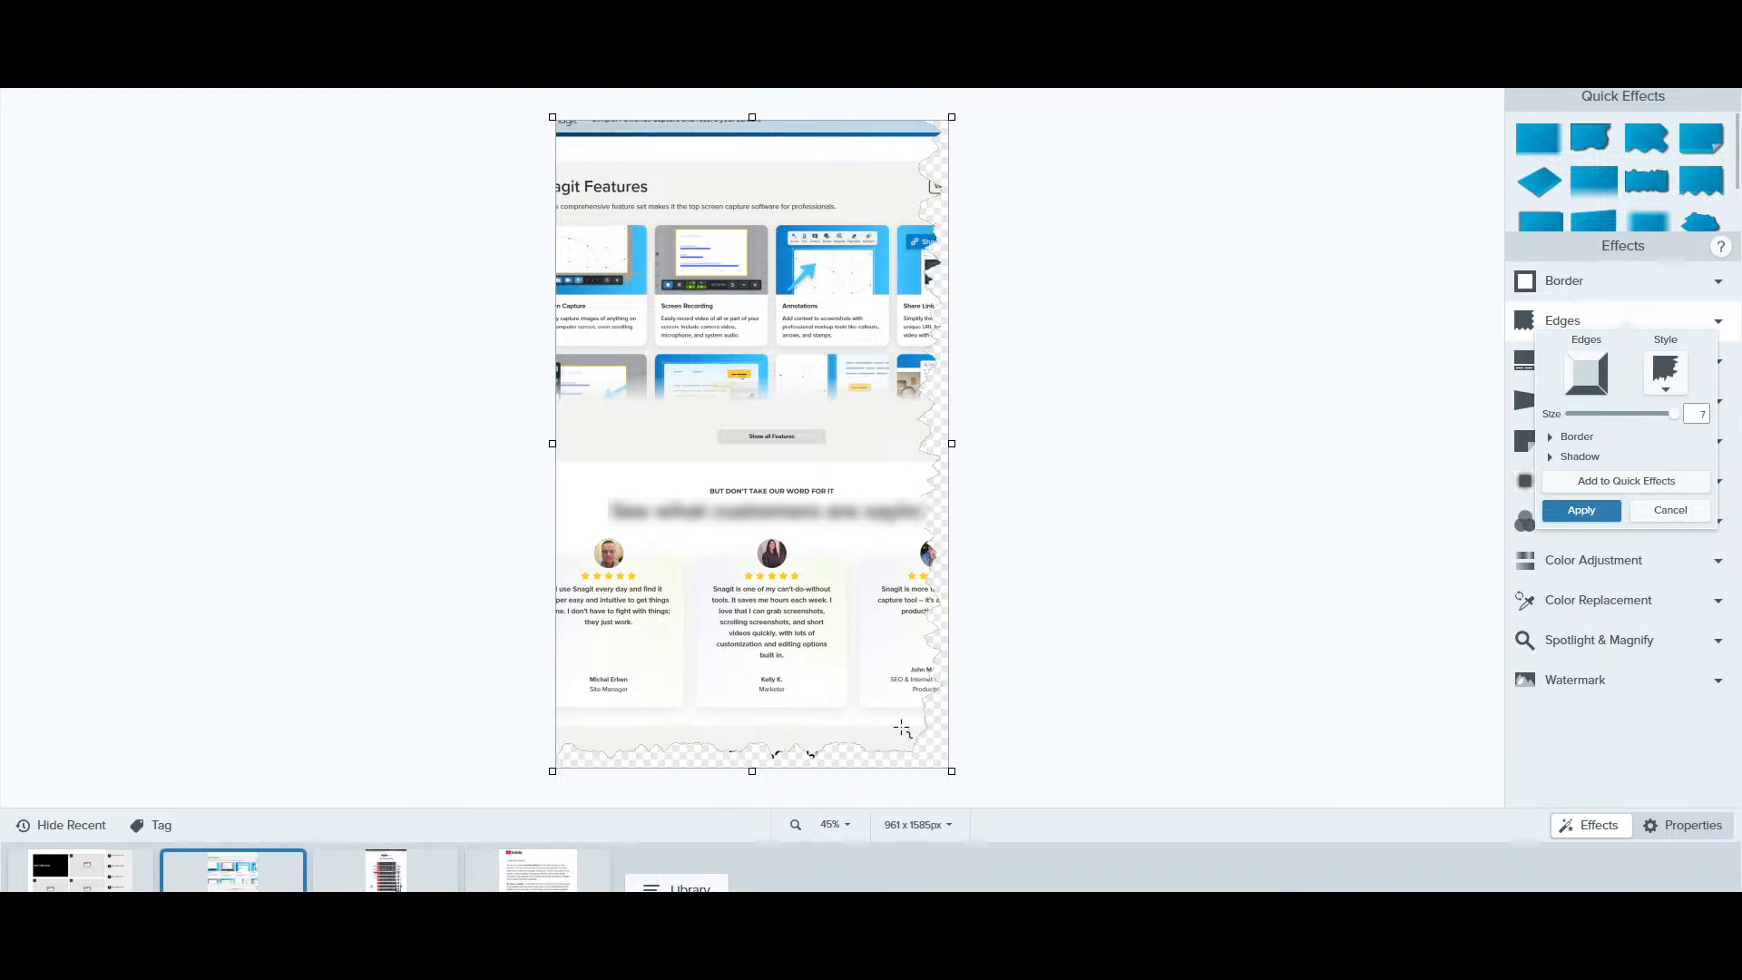
click(1555, 439)
drag(1576, 522, 1604, 522)
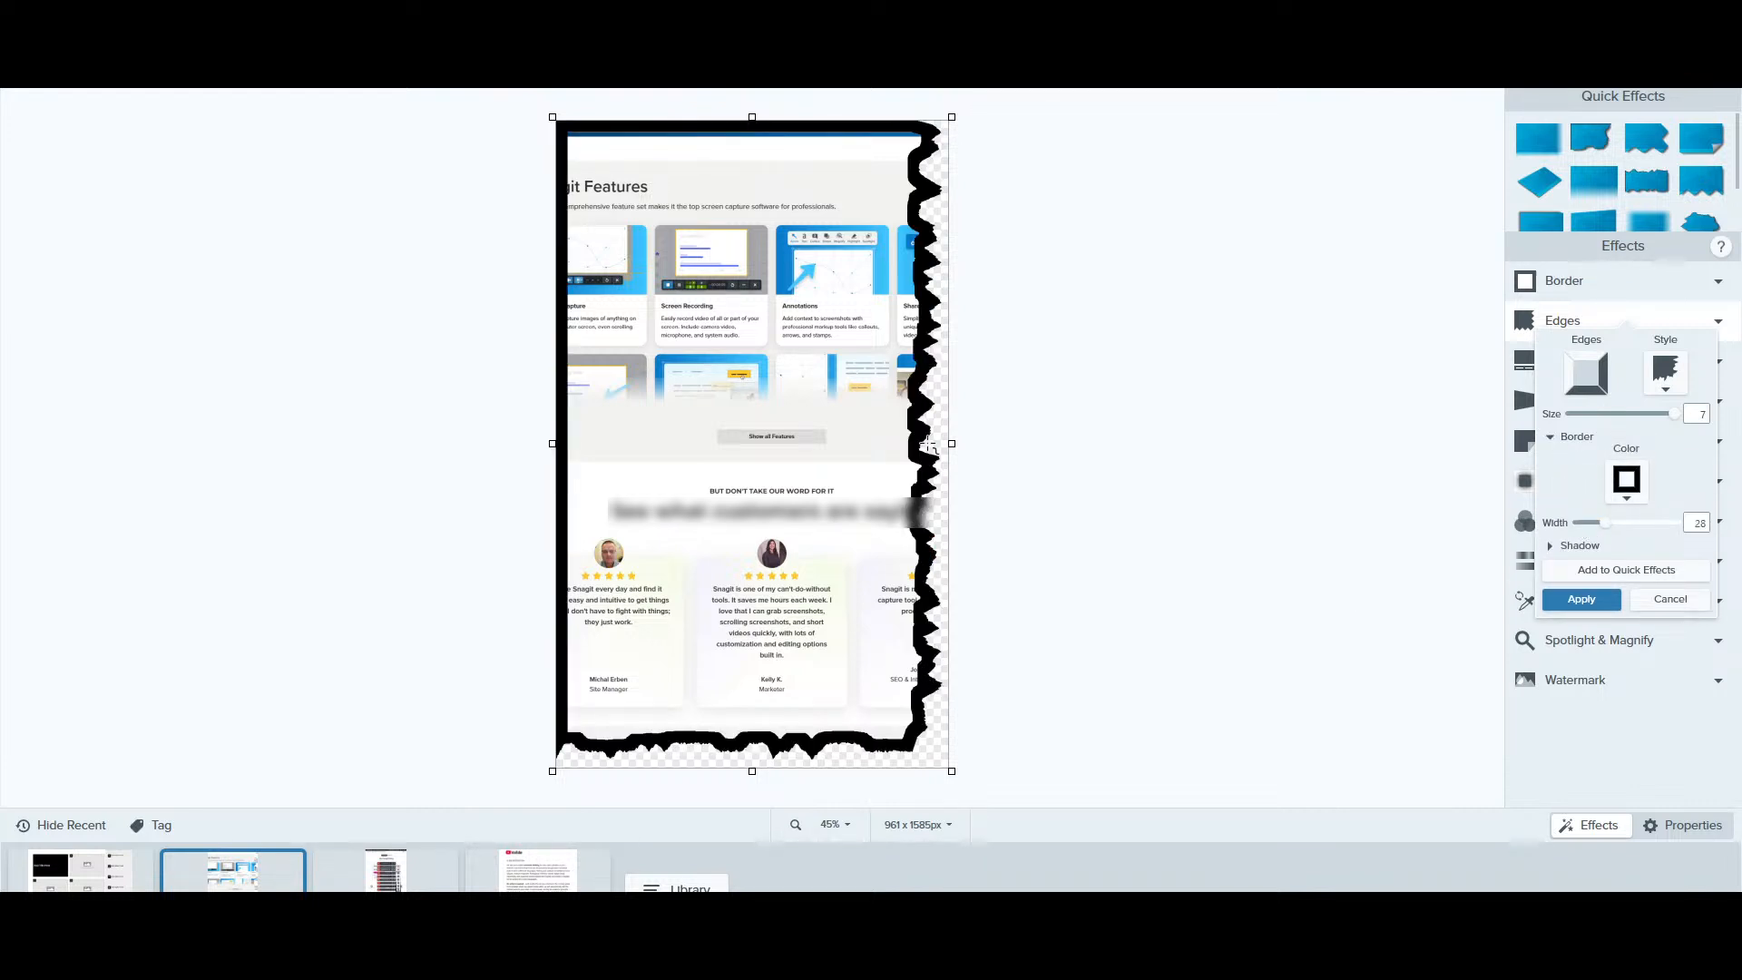
click(1553, 547)
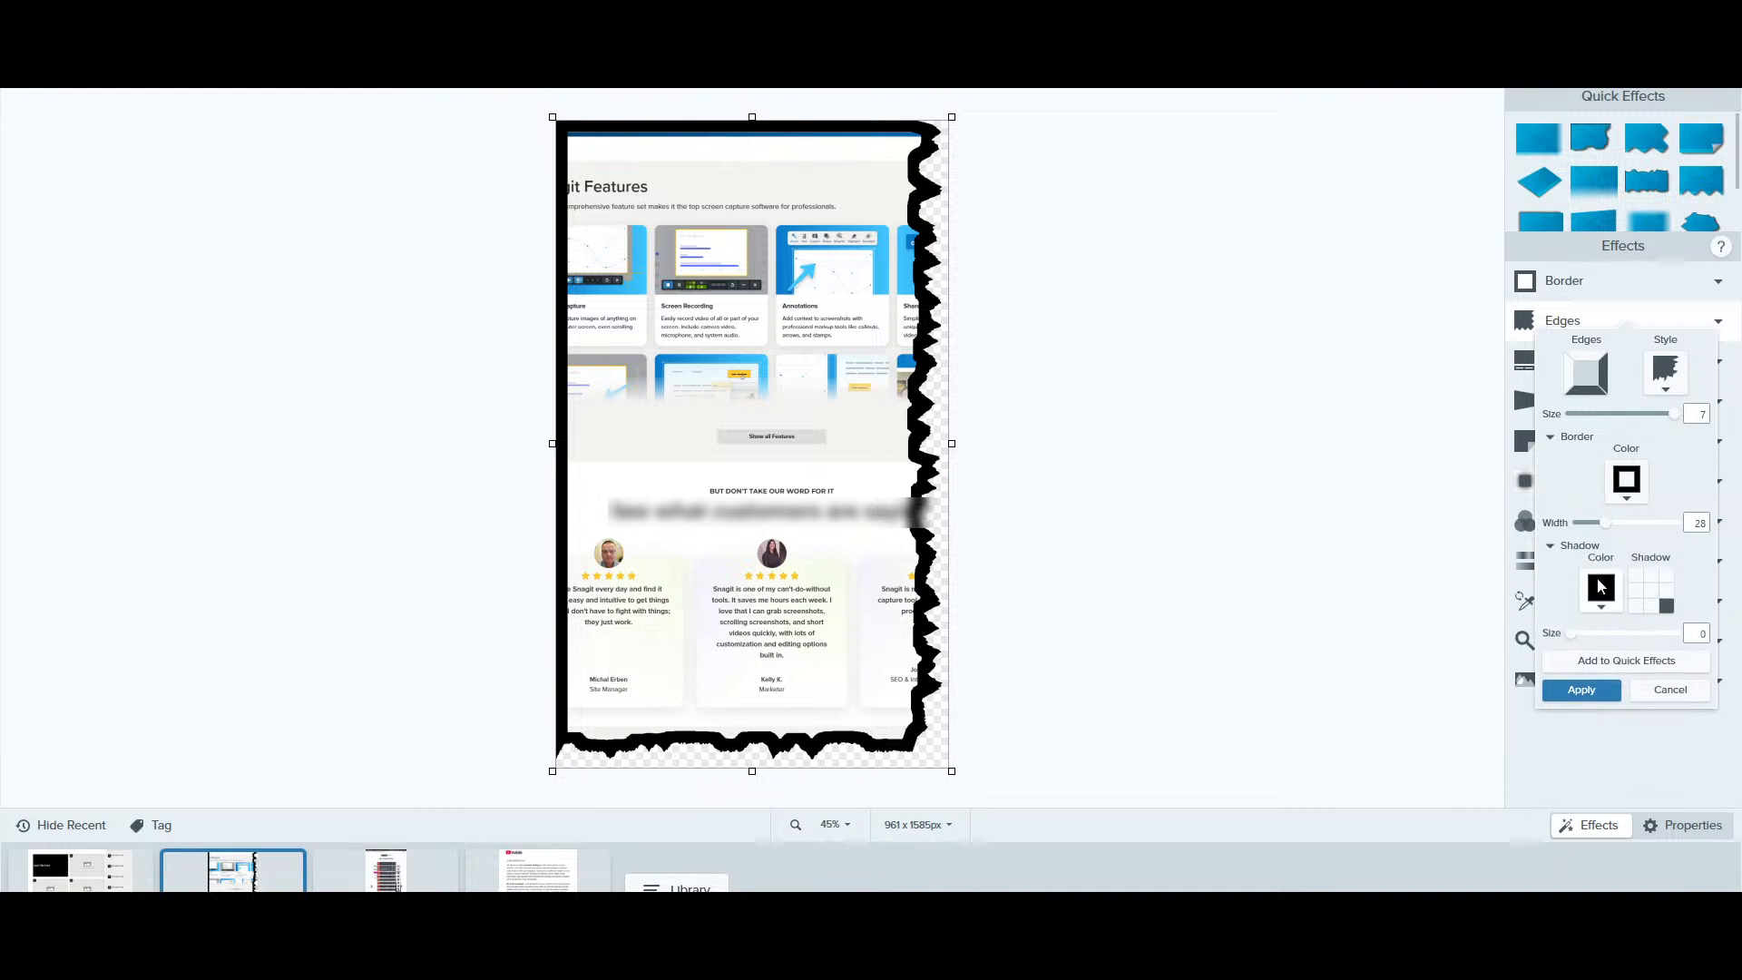
click(1598, 631)
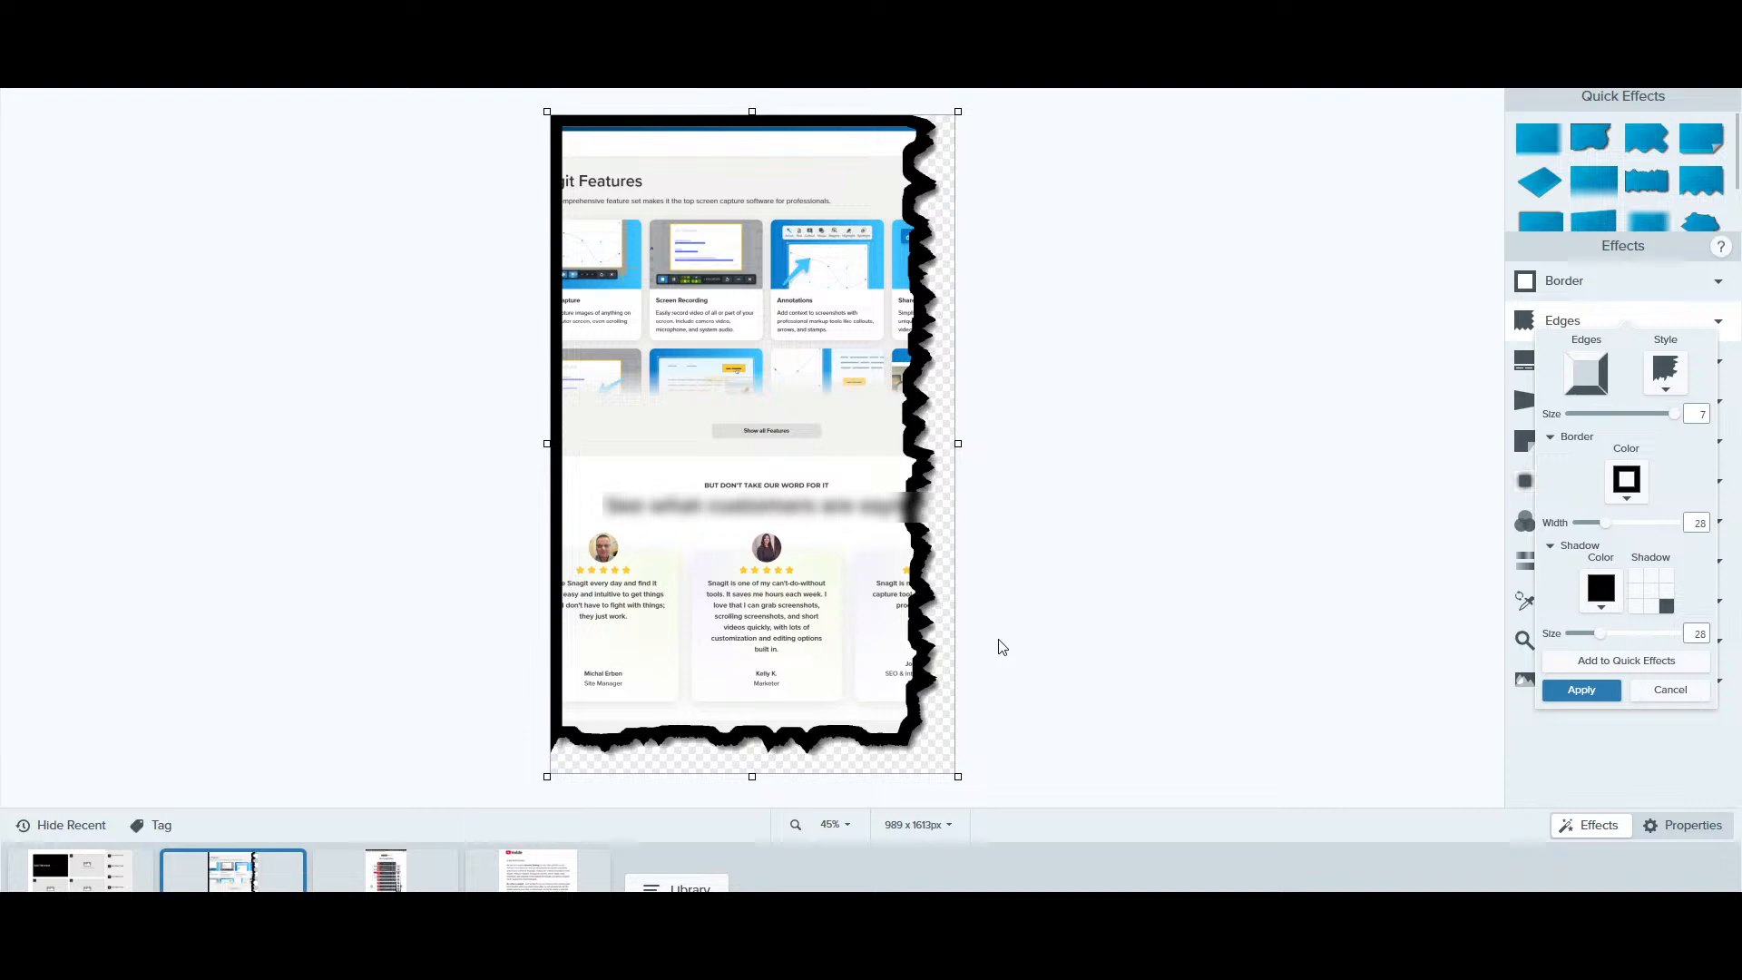
click(1659, 693)
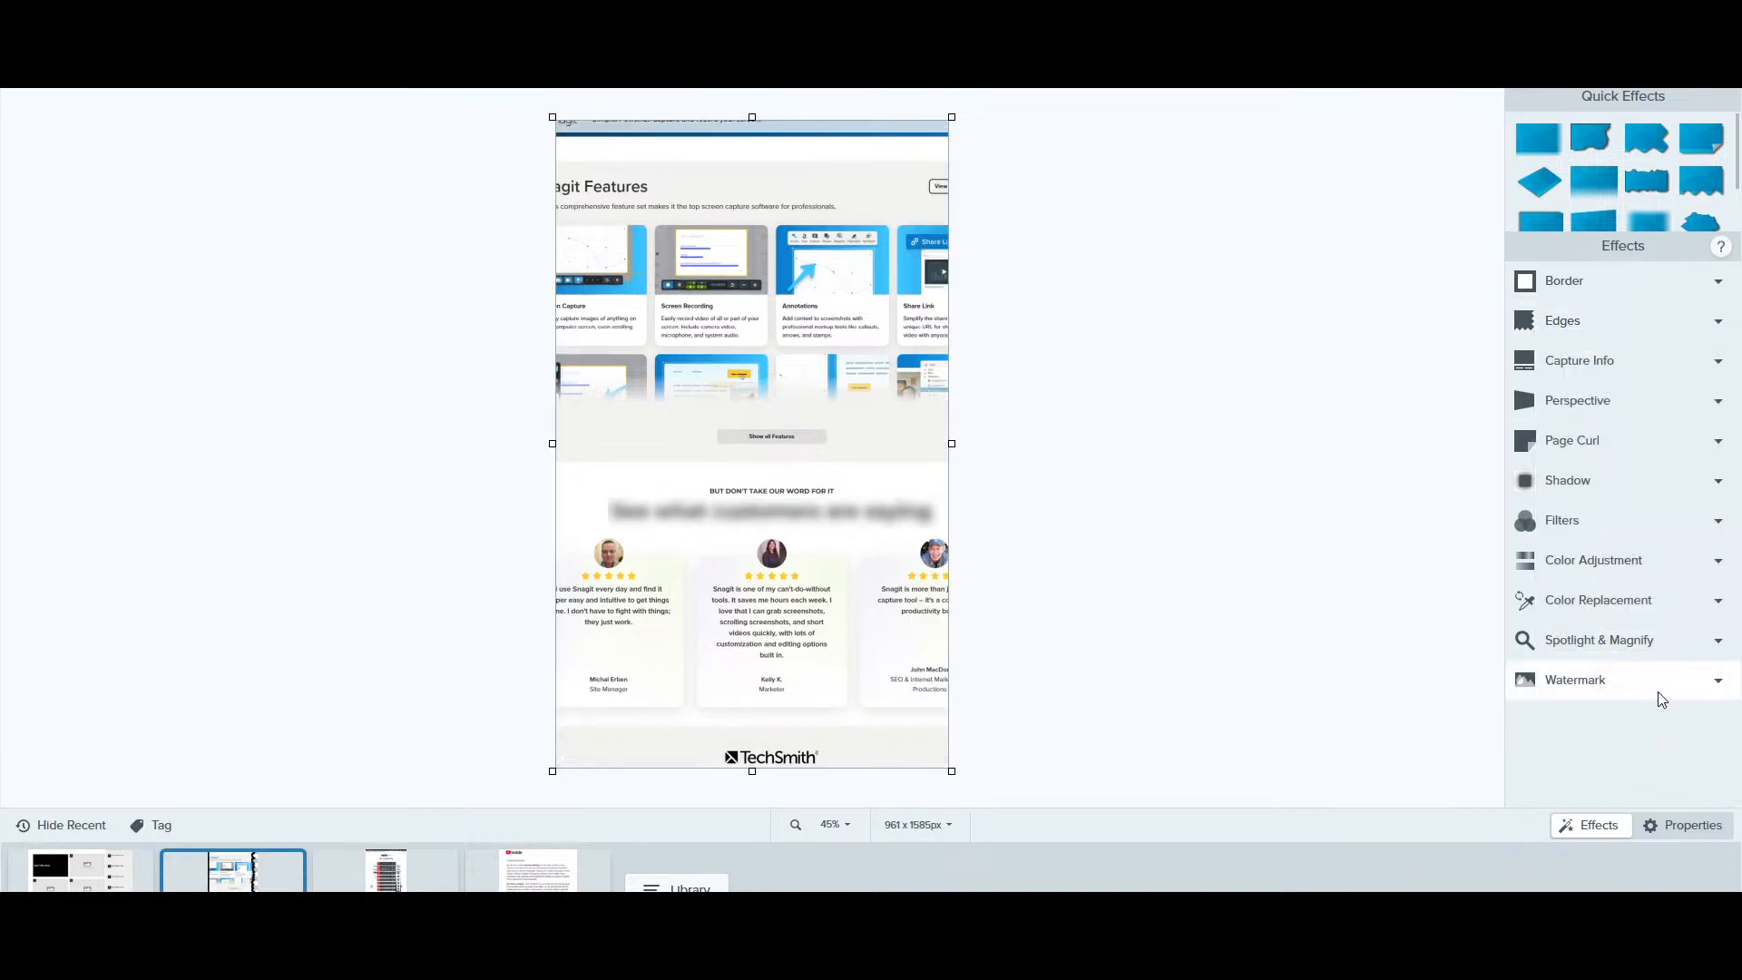
Preview the Capture Info effect on the image, look through its font choices, and discard it
click(1581, 368)
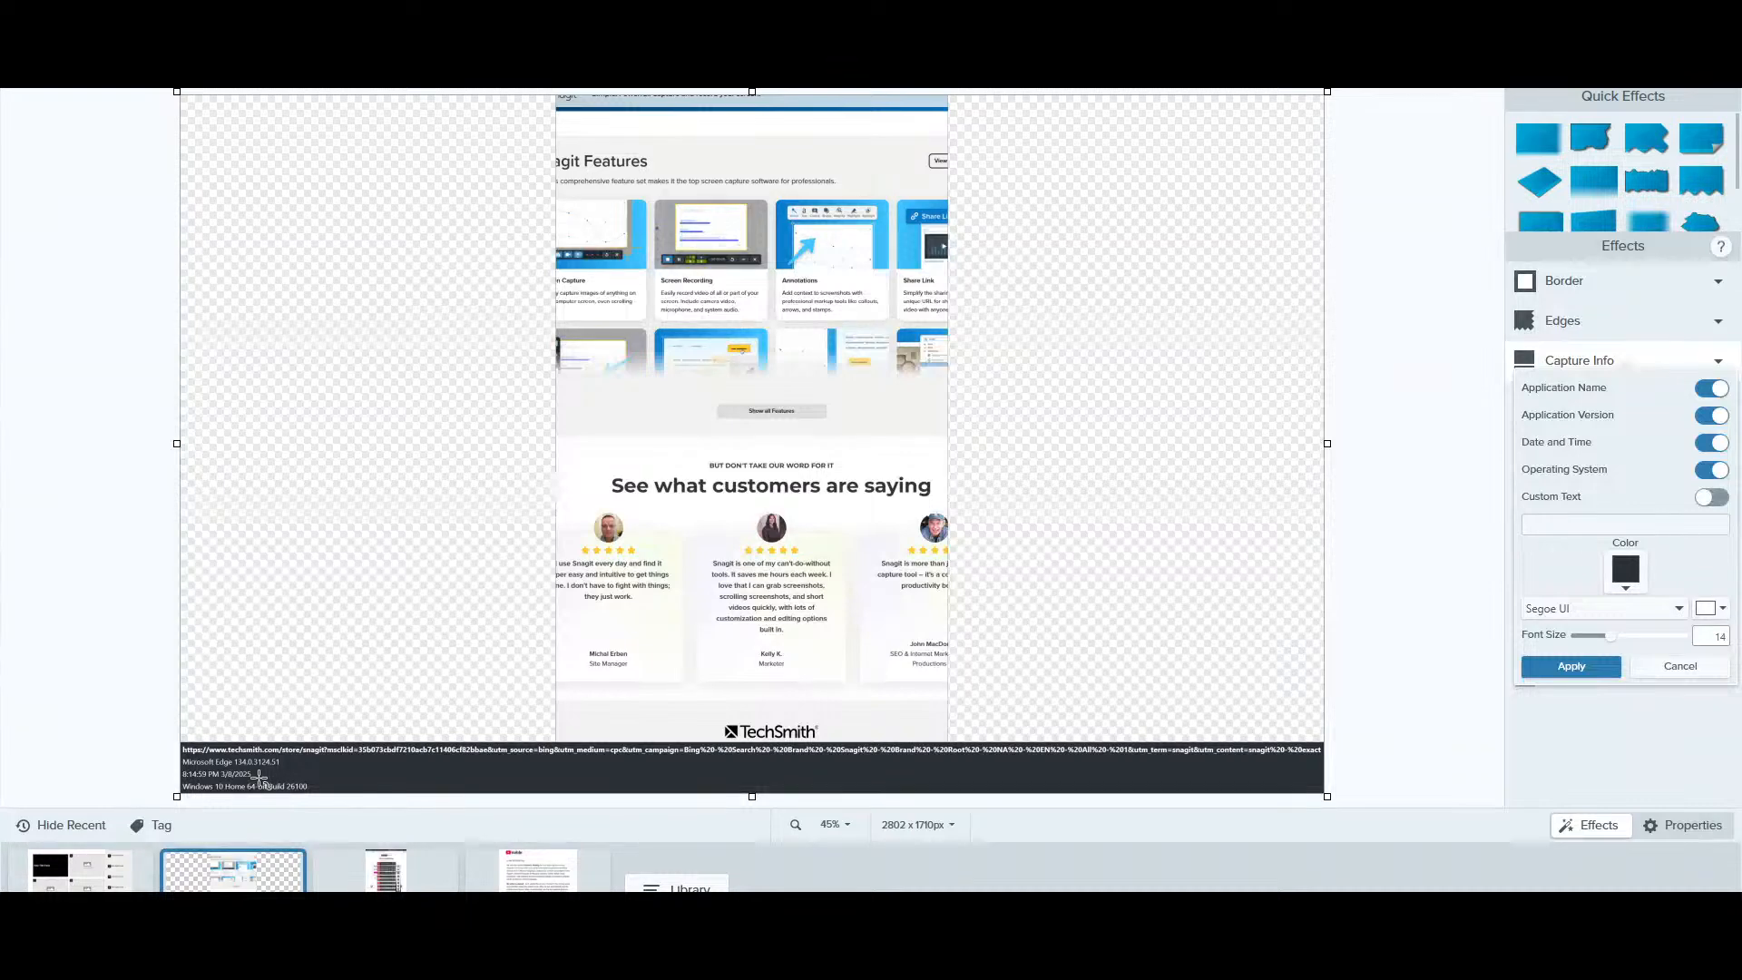
click(1588, 609)
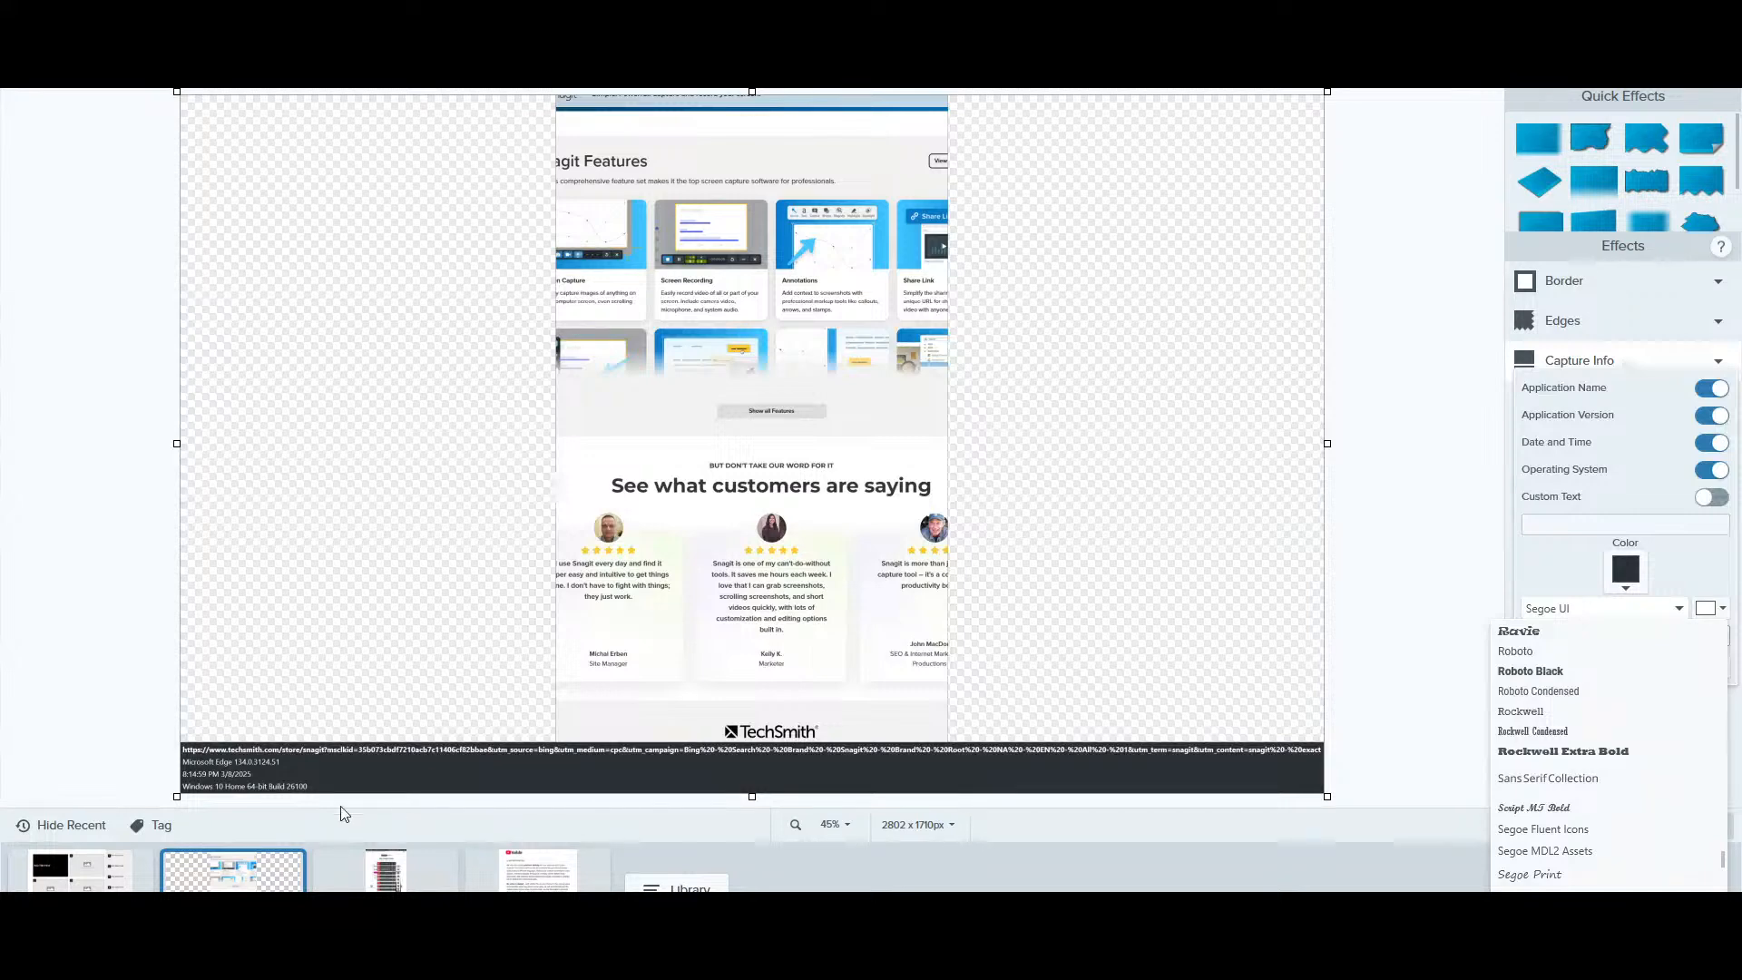
click(273, 759)
click(274, 760)
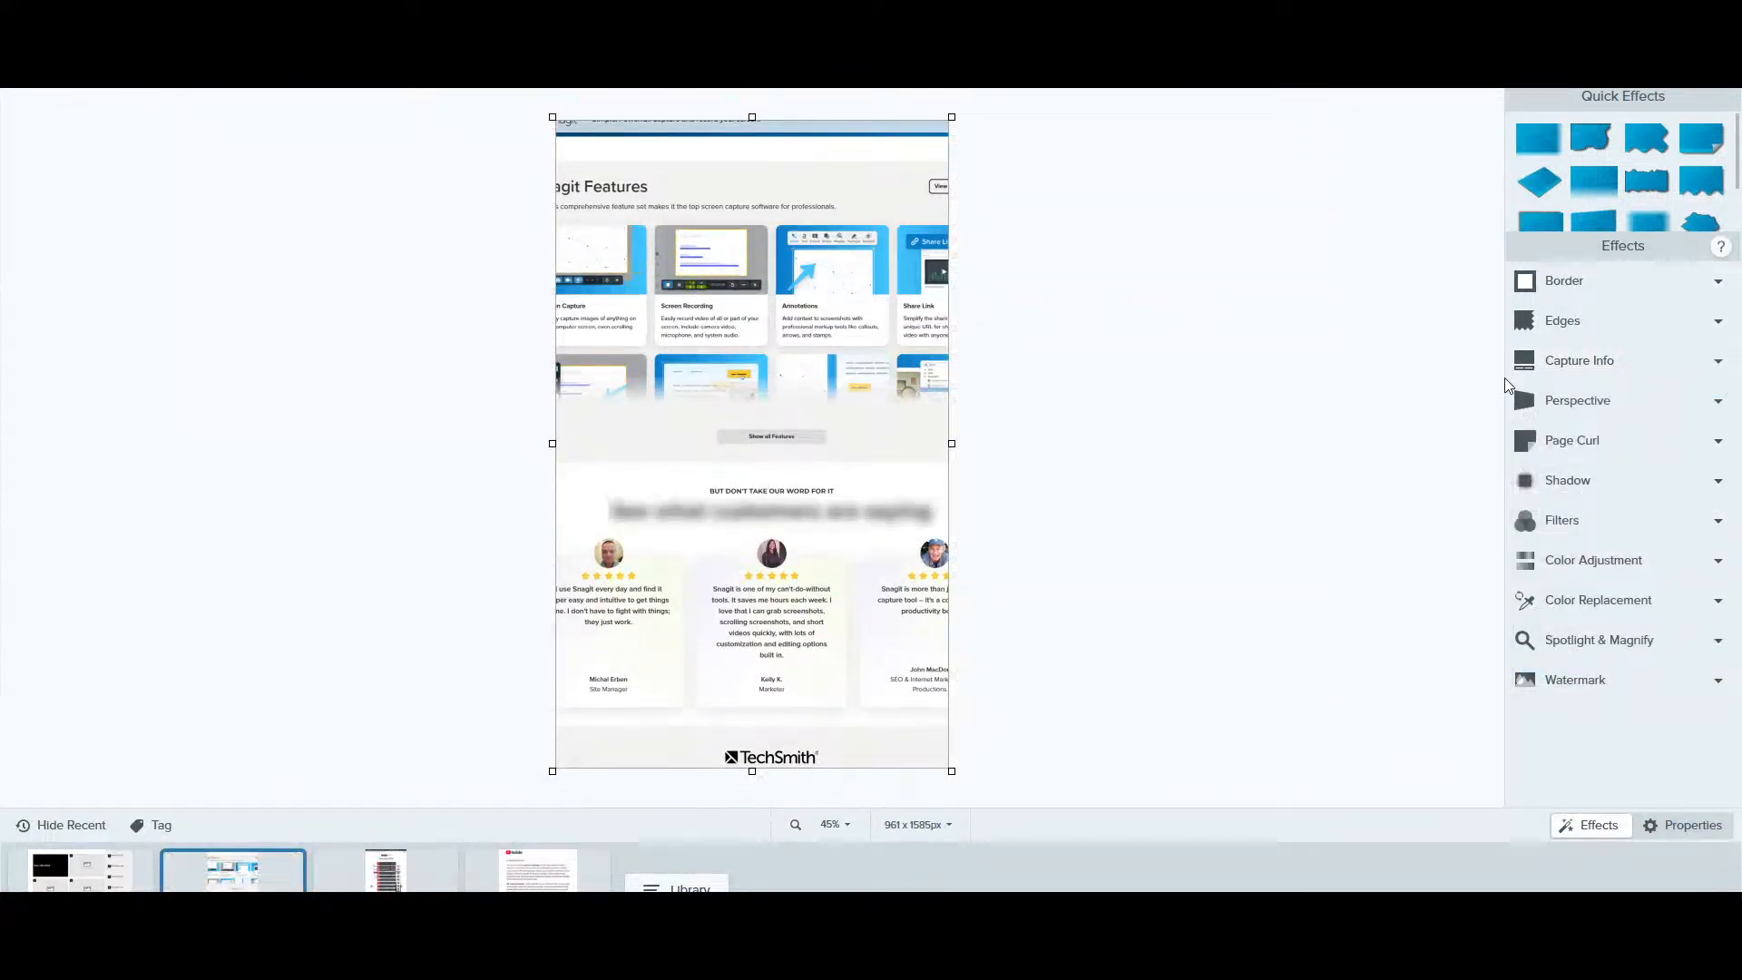
Try the Perspective effect at -20% horizontal and -58% vertical, check its border options, and cancel it
click(1586, 411)
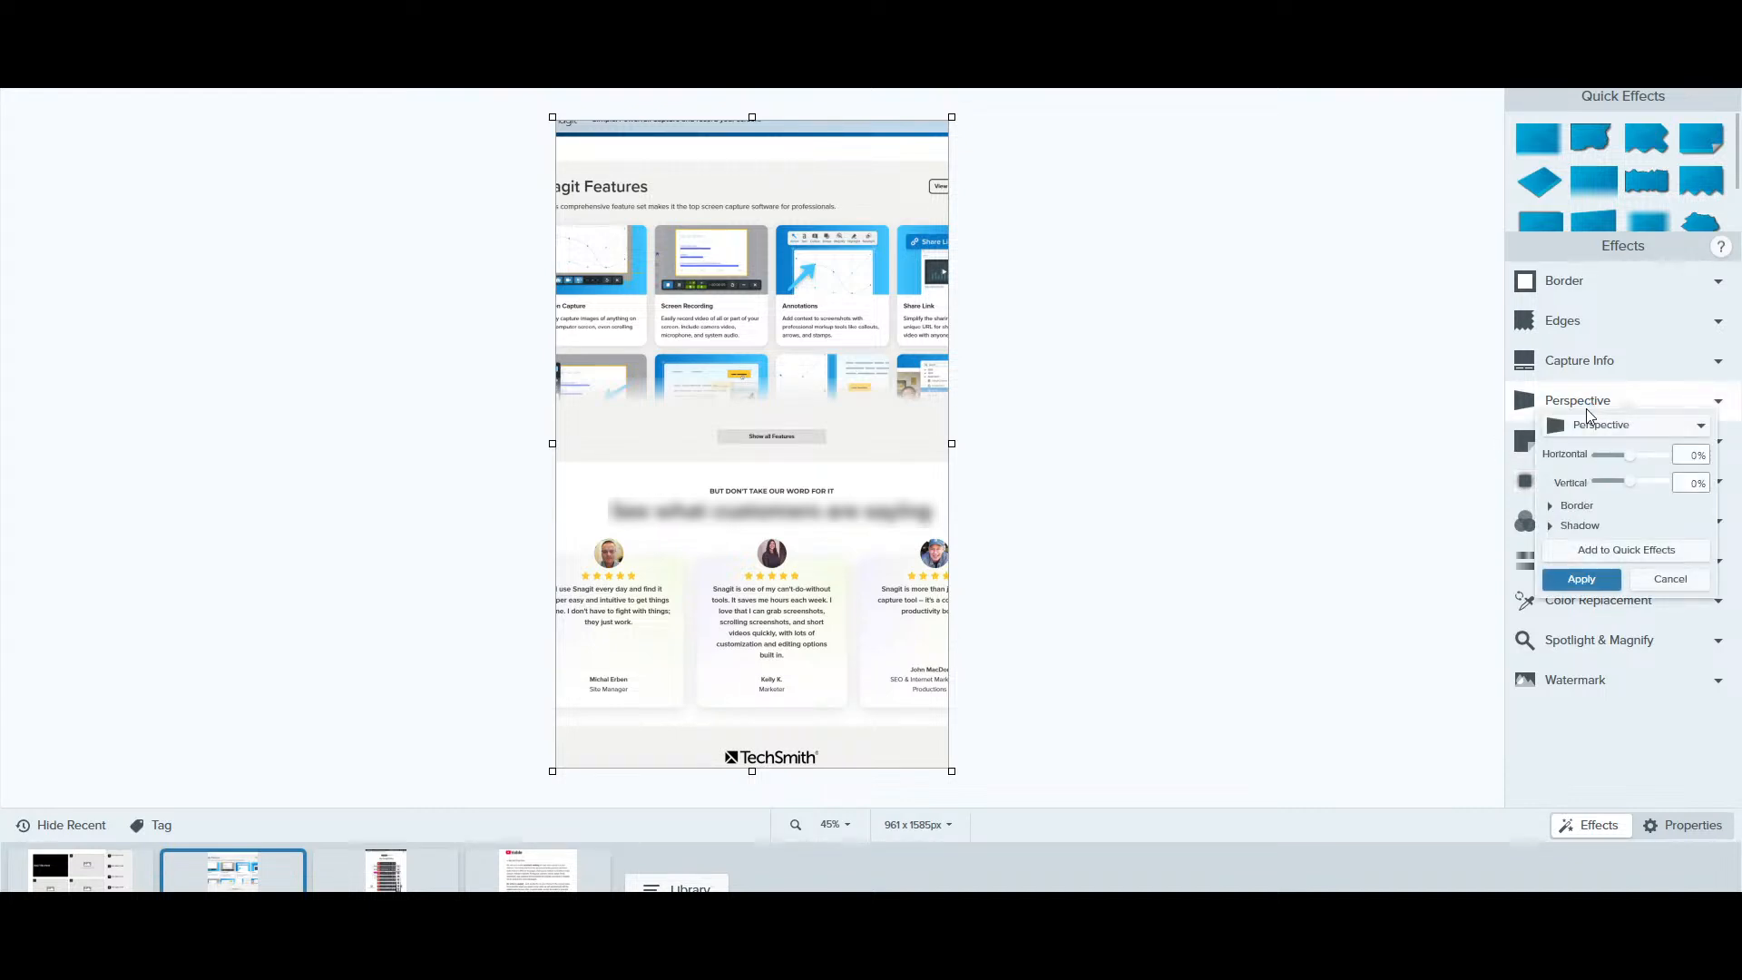
mouse_move(1629, 454)
mouse_down()
mouse_move(1647, 455)
mouse_move(1624, 454)
mouse_up()
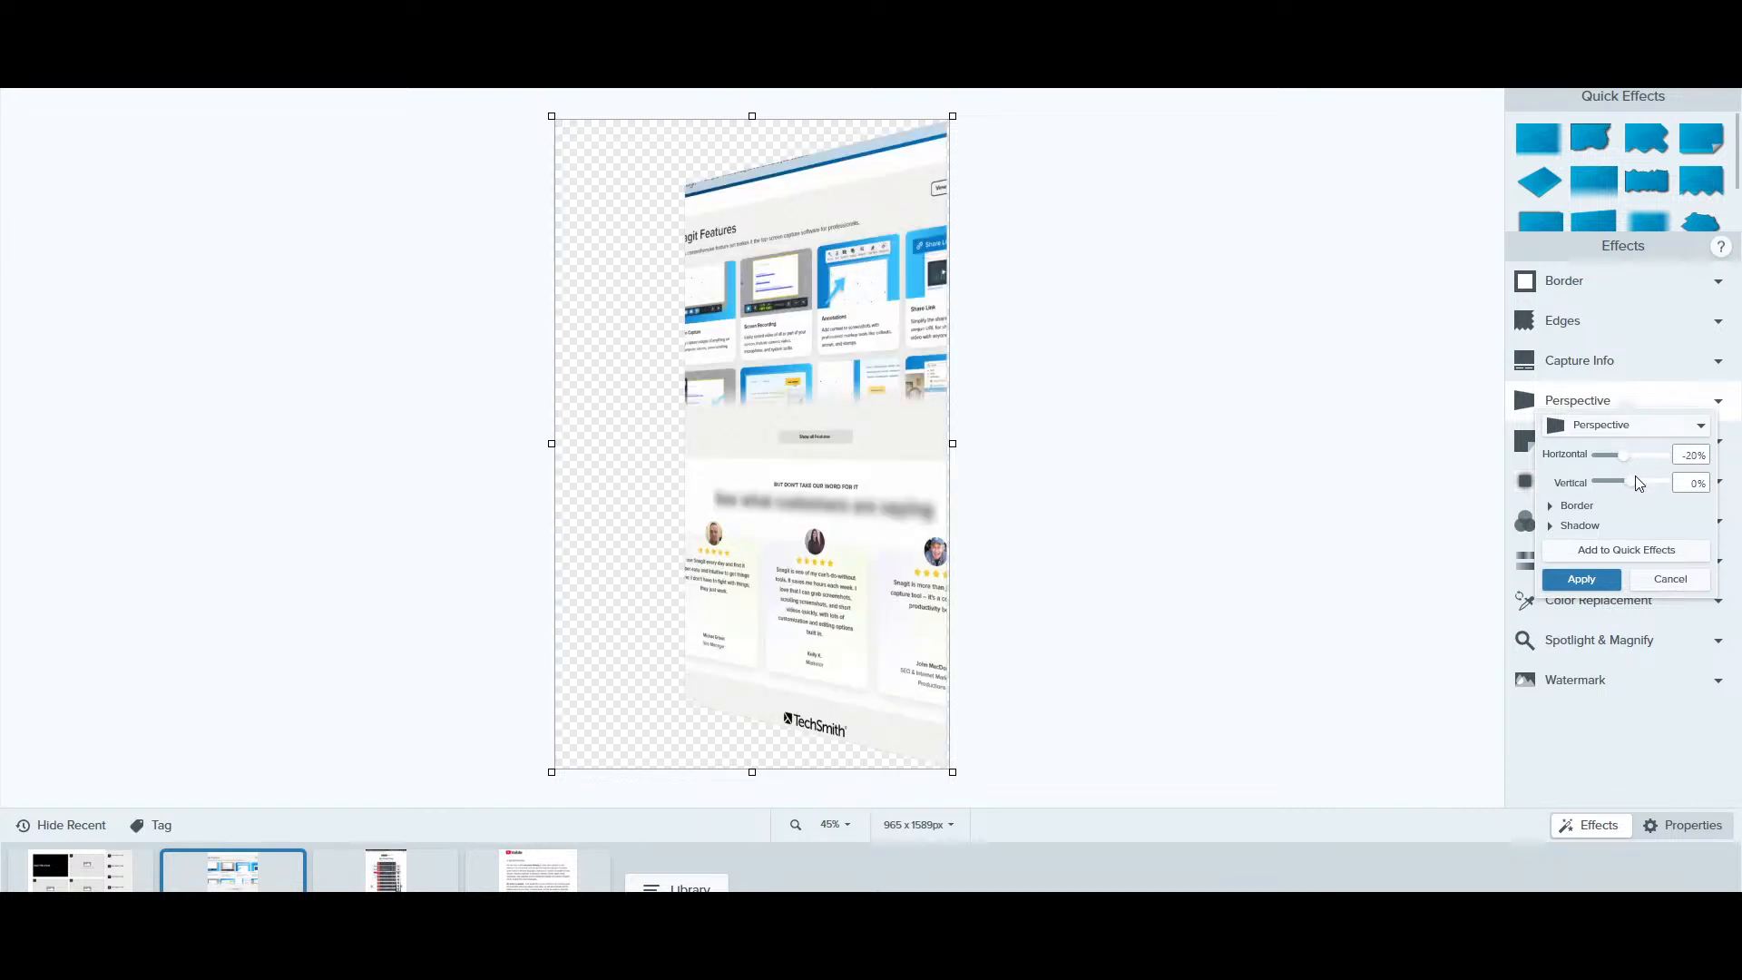
click(1612, 483)
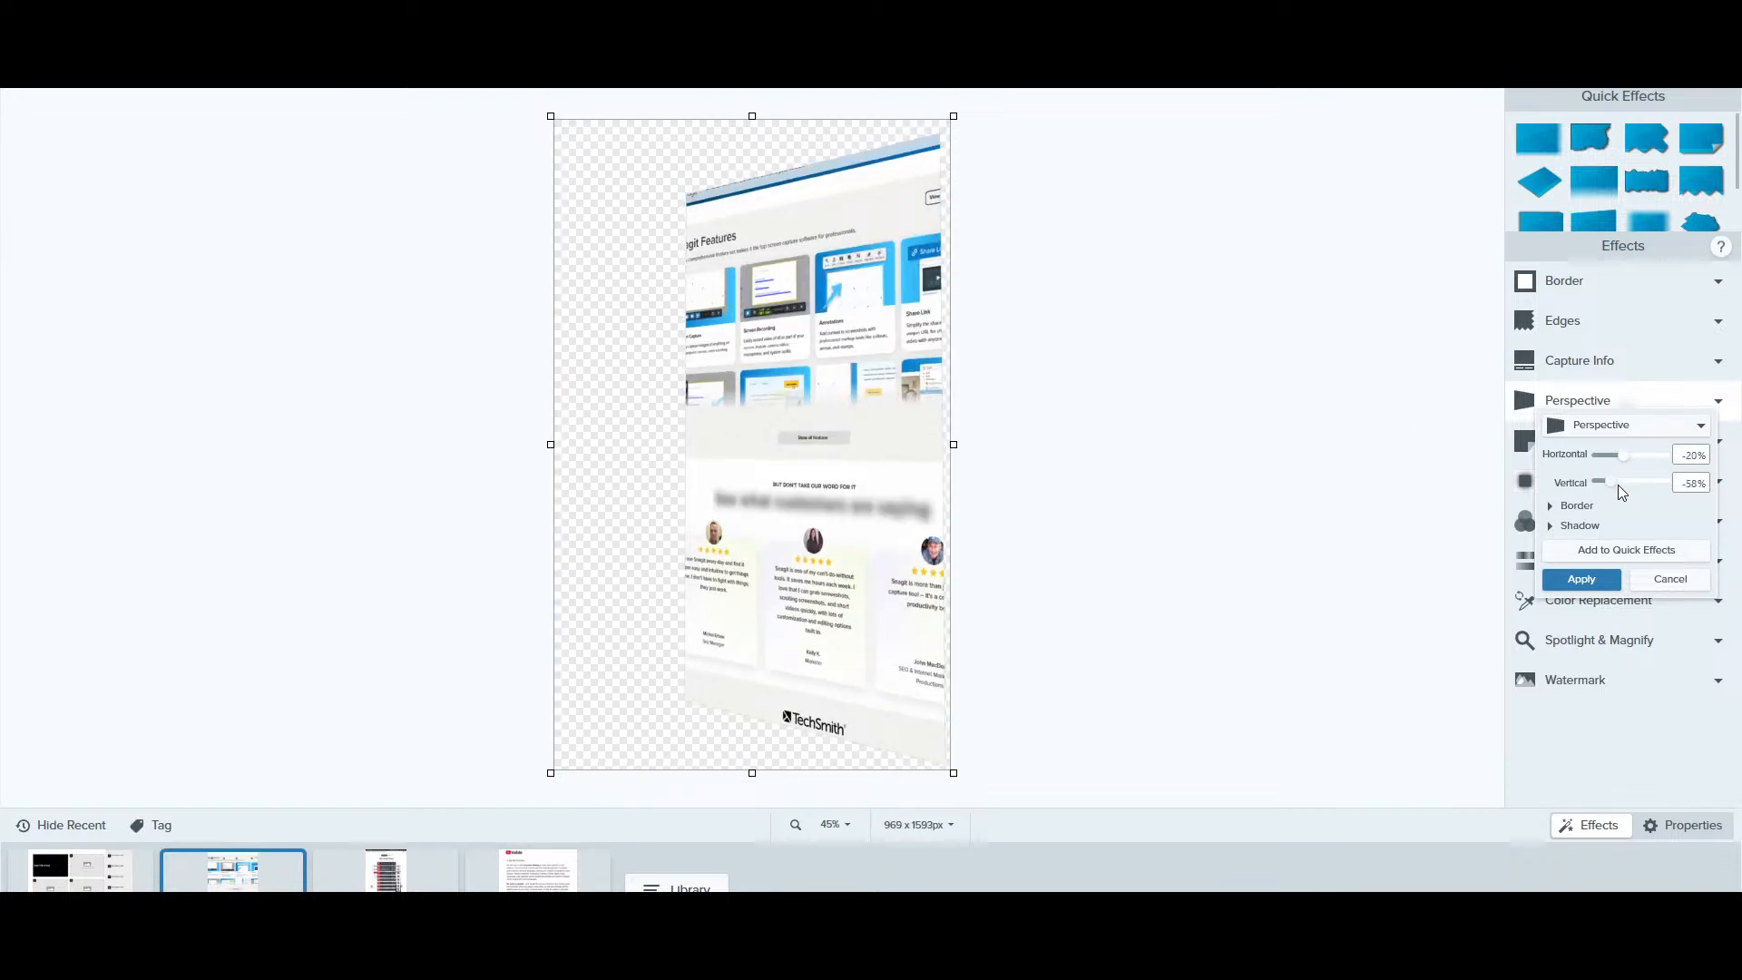
drag(1619, 484, 1608, 482)
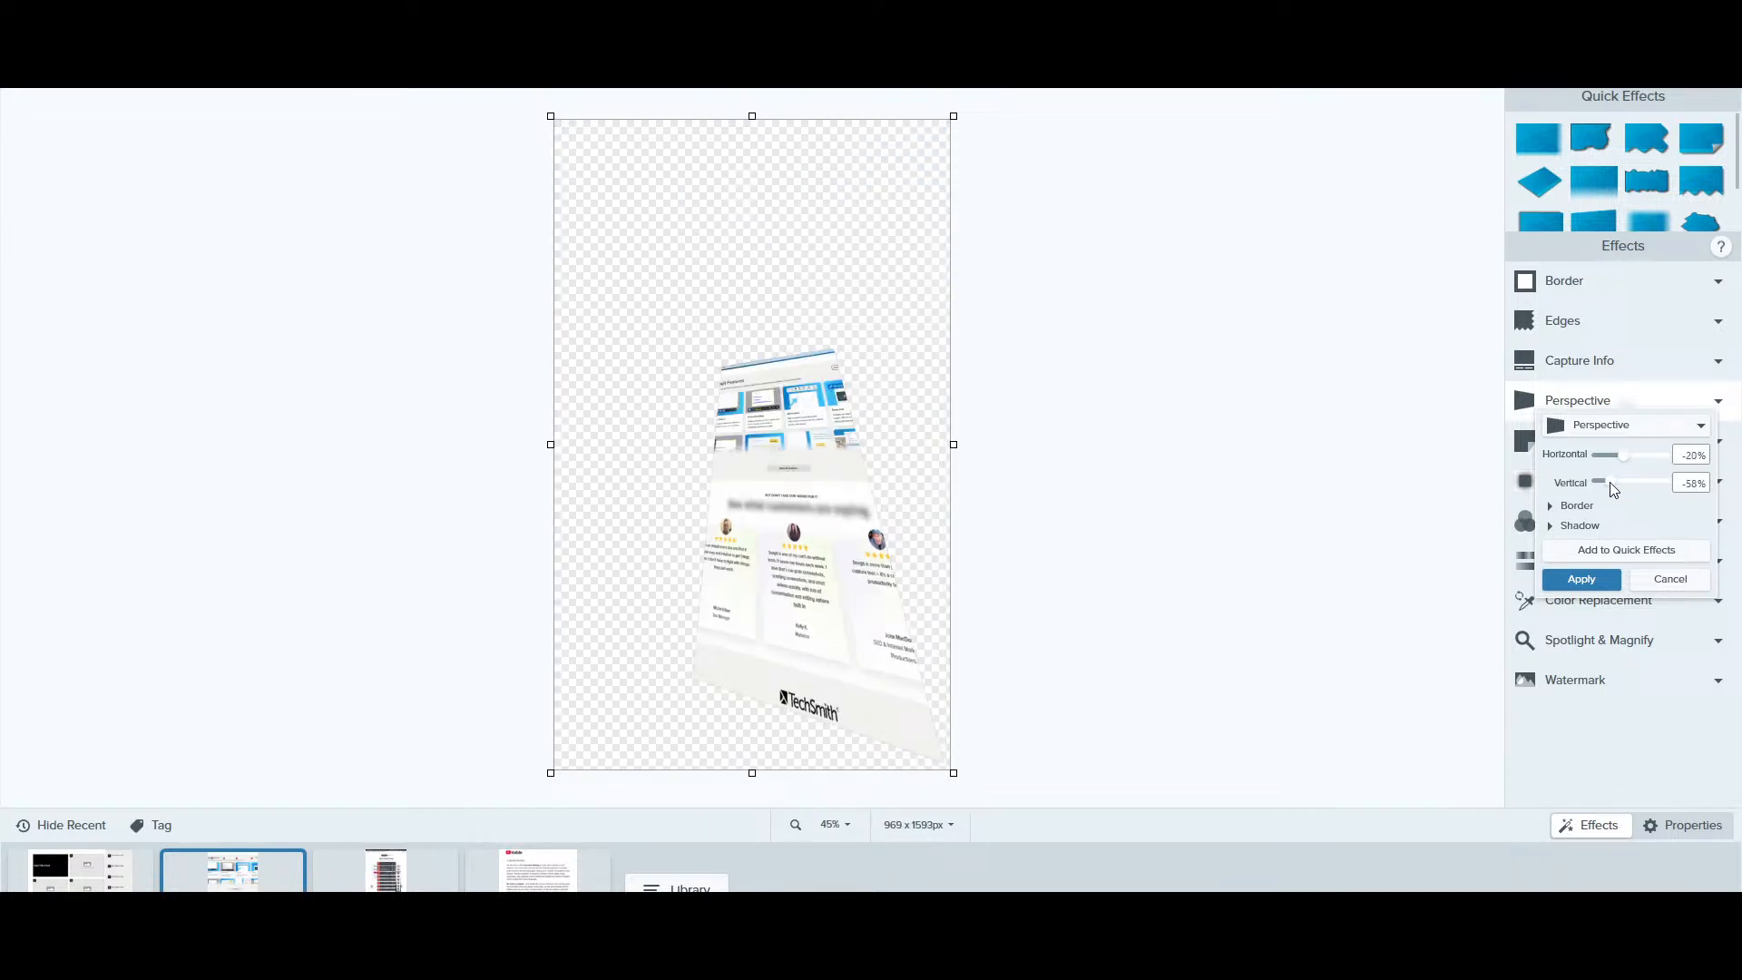
click(1549, 507)
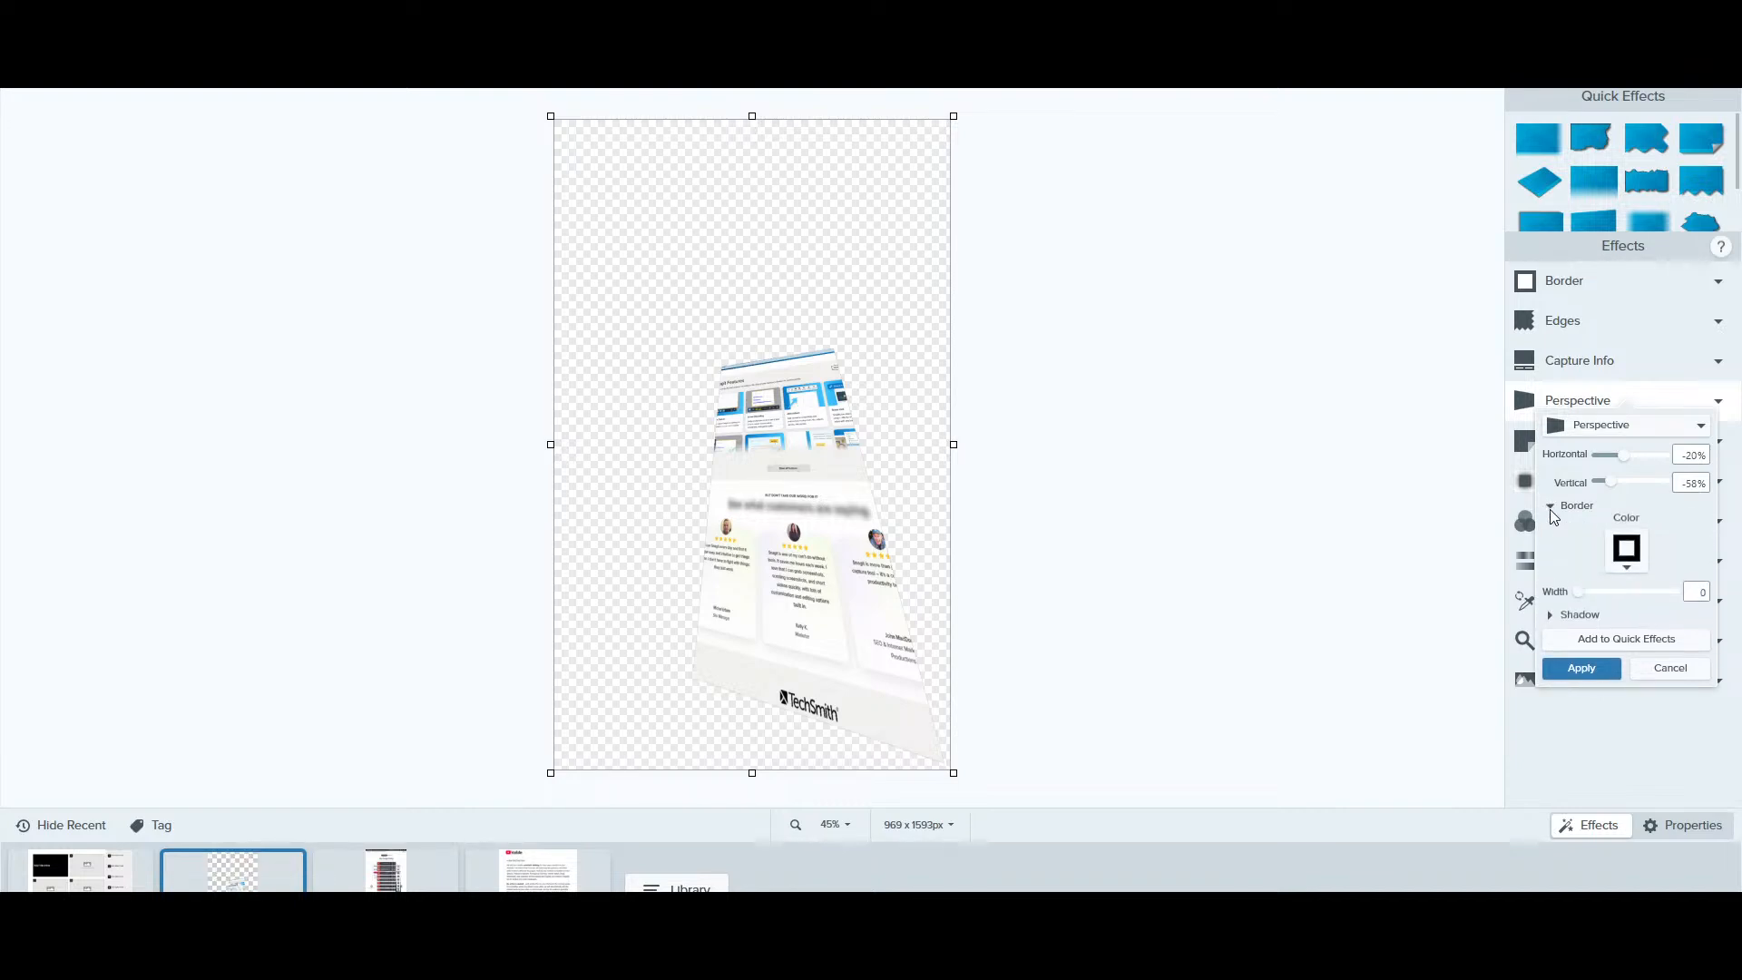
click(1550, 509)
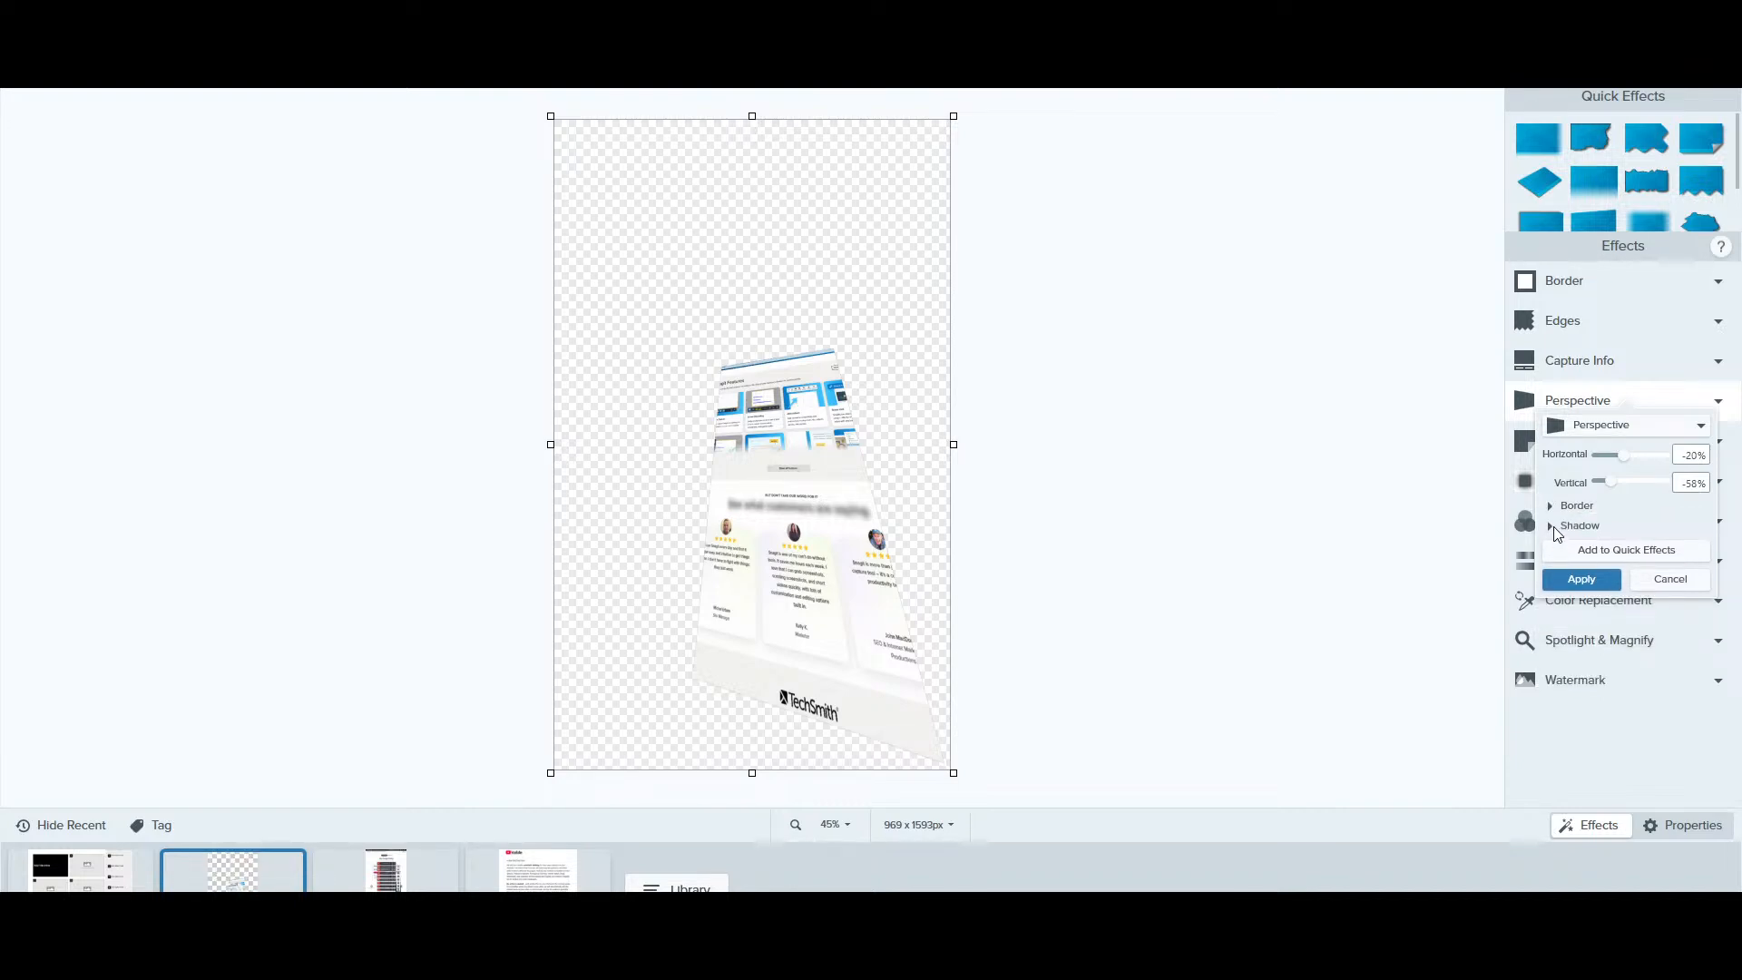
click(1673, 580)
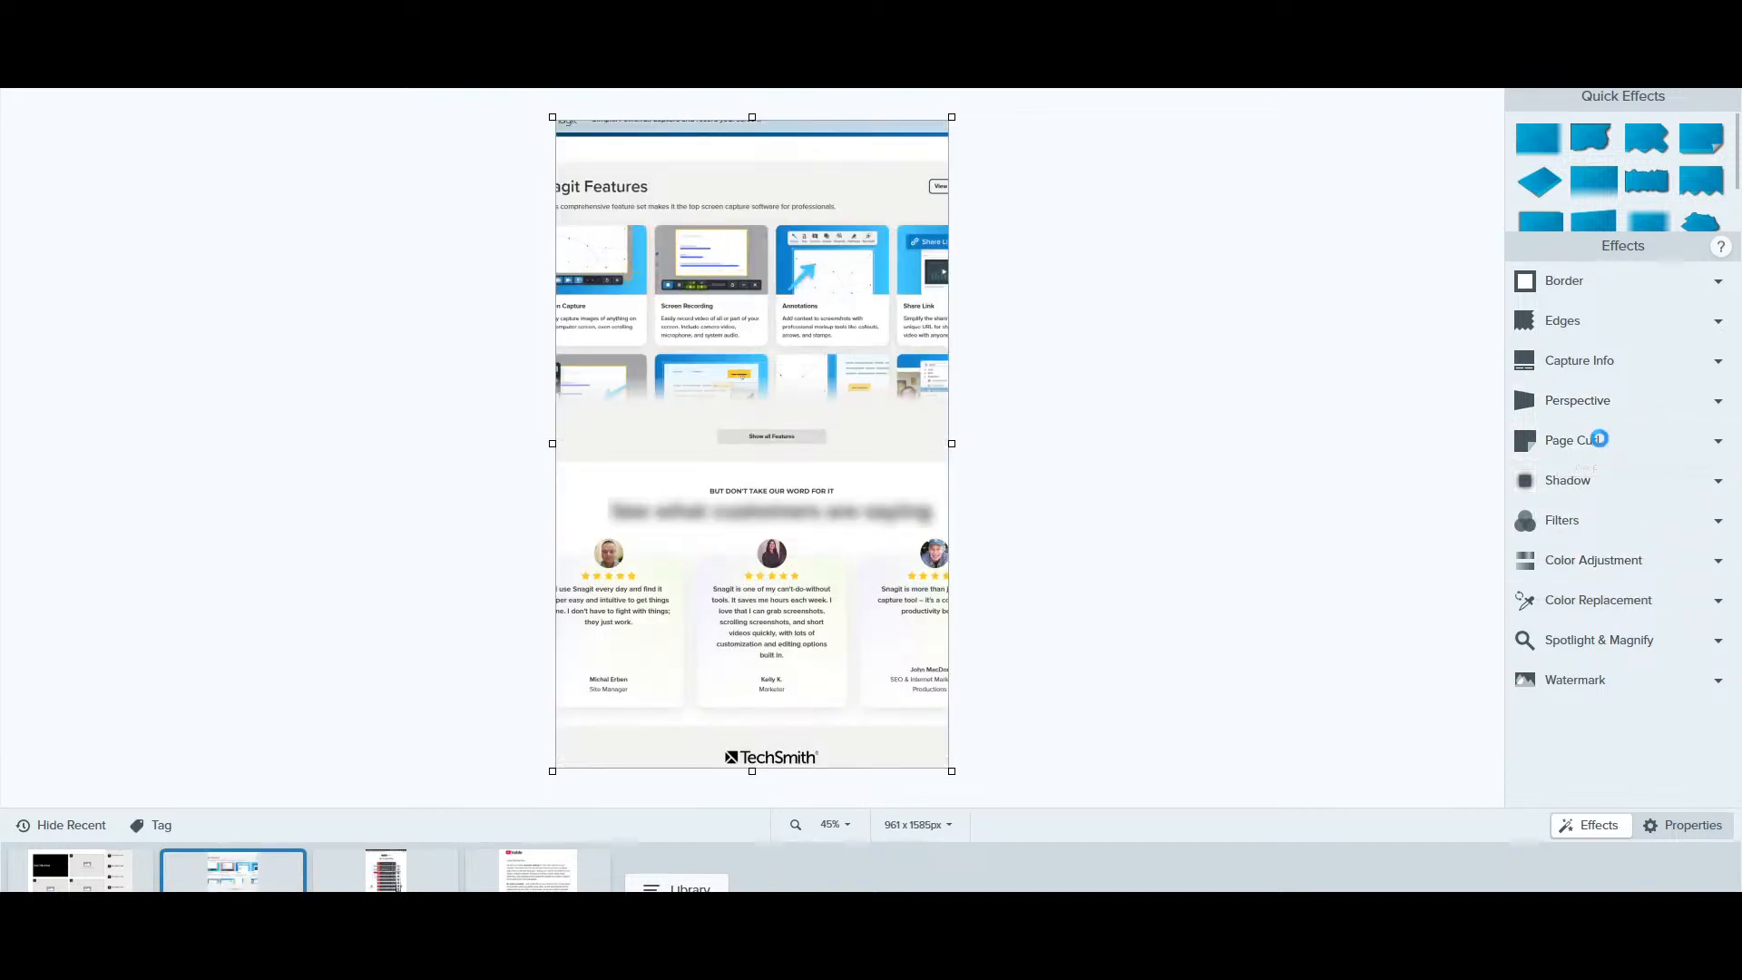
Try the Page Curl effect on the lower-right corner at size 14, and cancel it
click(1599, 442)
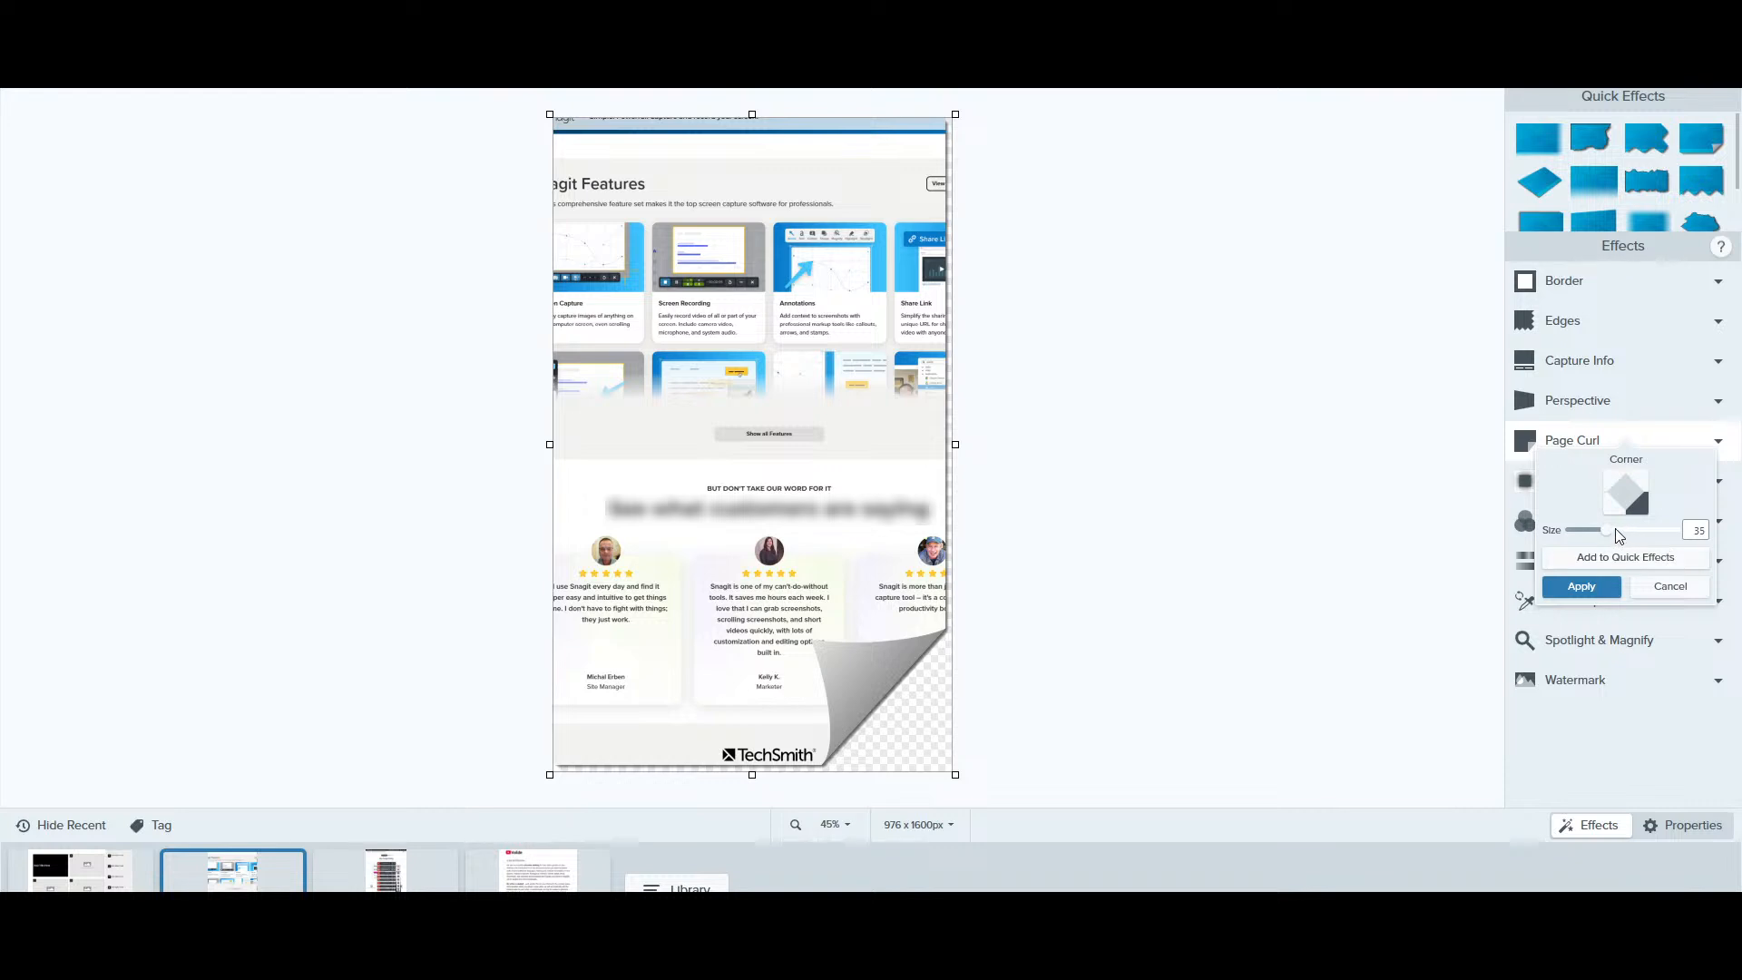
mouse_move(1606, 530)
mouse_down()
mouse_move(1682, 540)
mouse_move(1587, 535)
mouse_up()
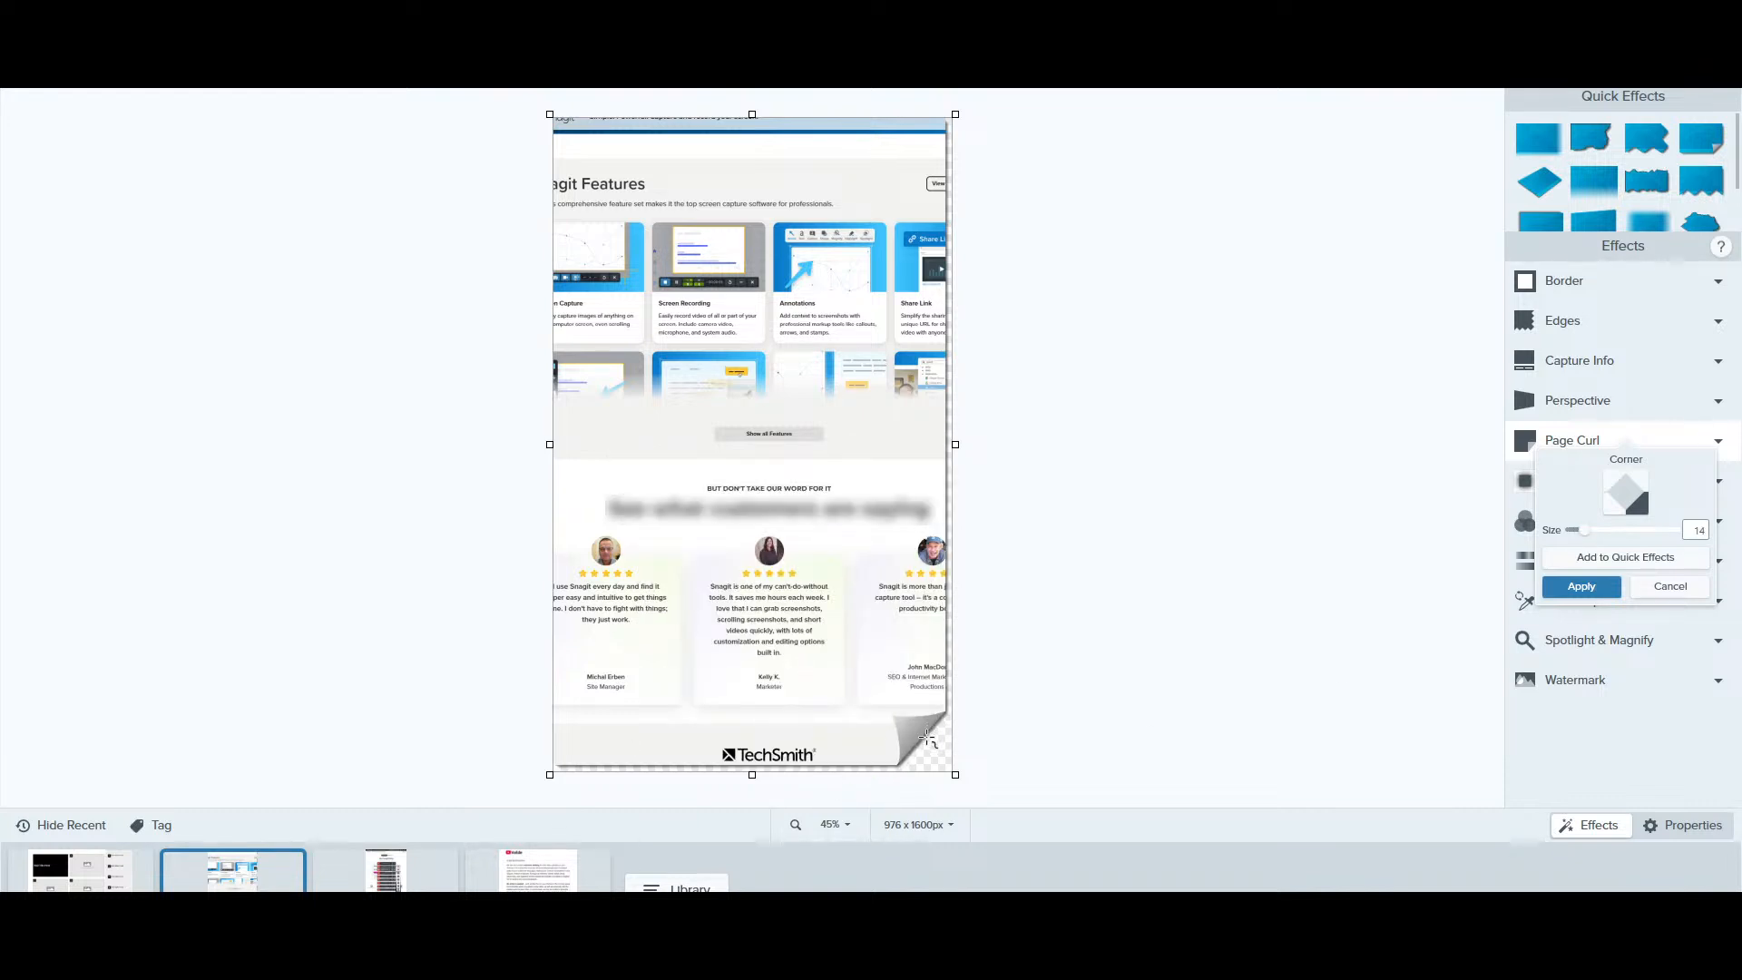
click(1669, 588)
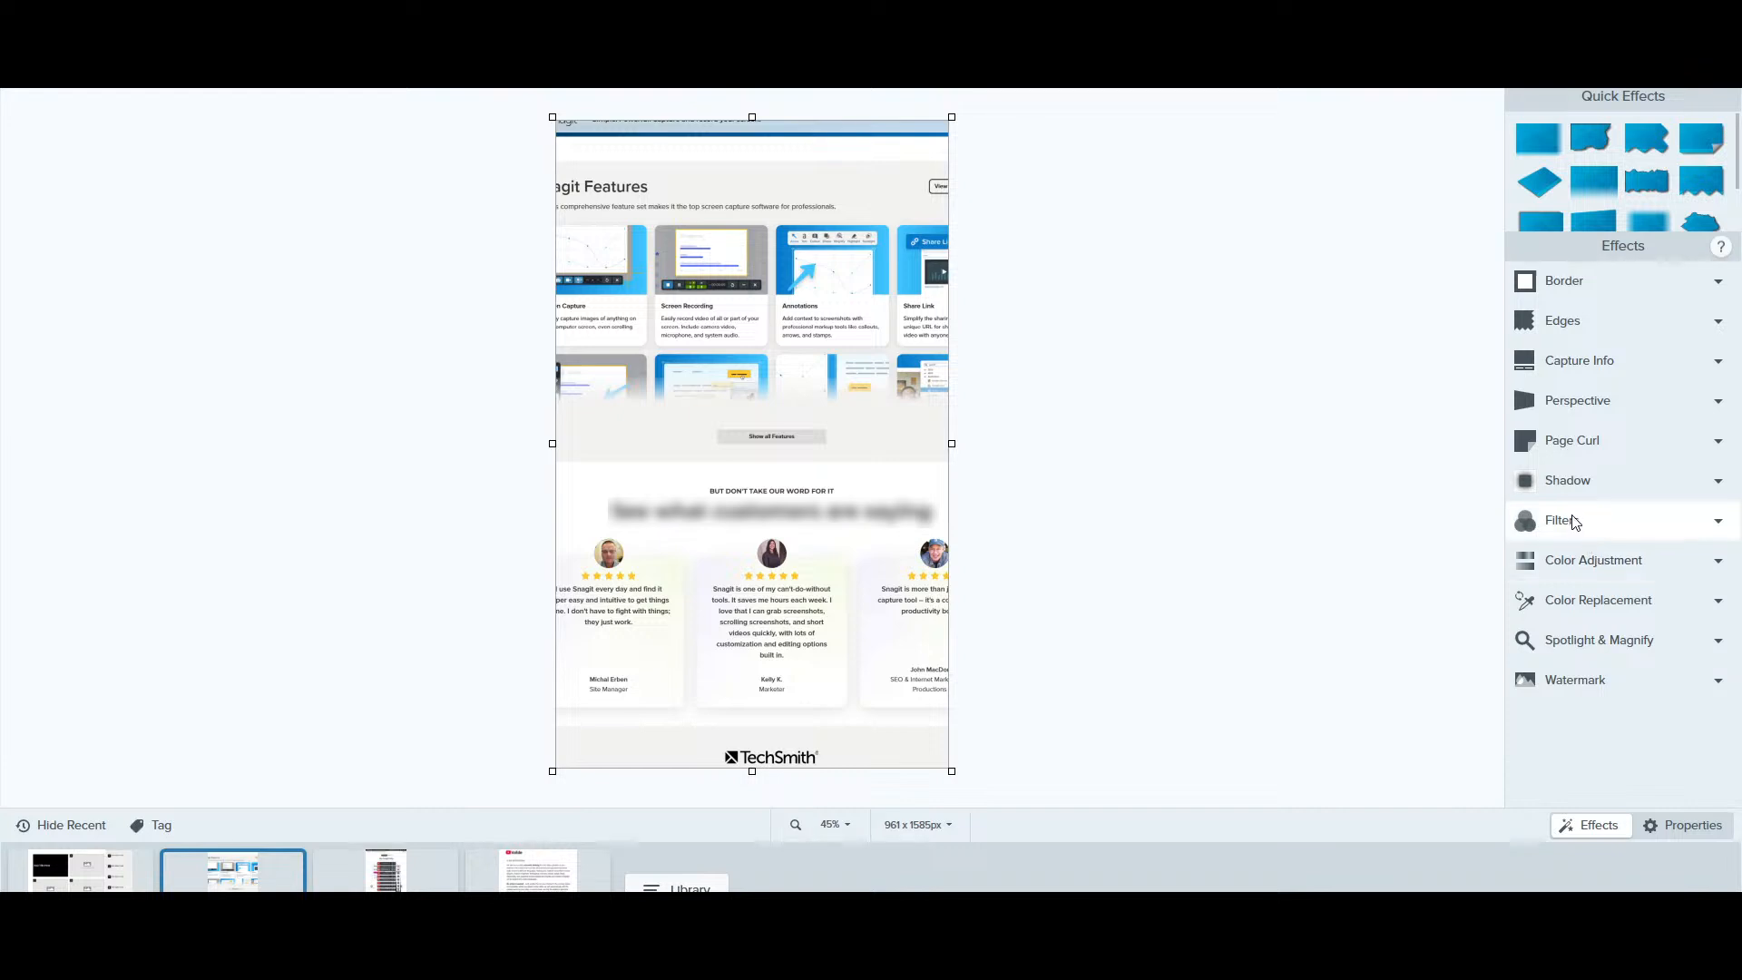
Try a black Shadow effect of size 57 cast to the lower left, to the right and evenly around the image, and cancel it
click(1566, 480)
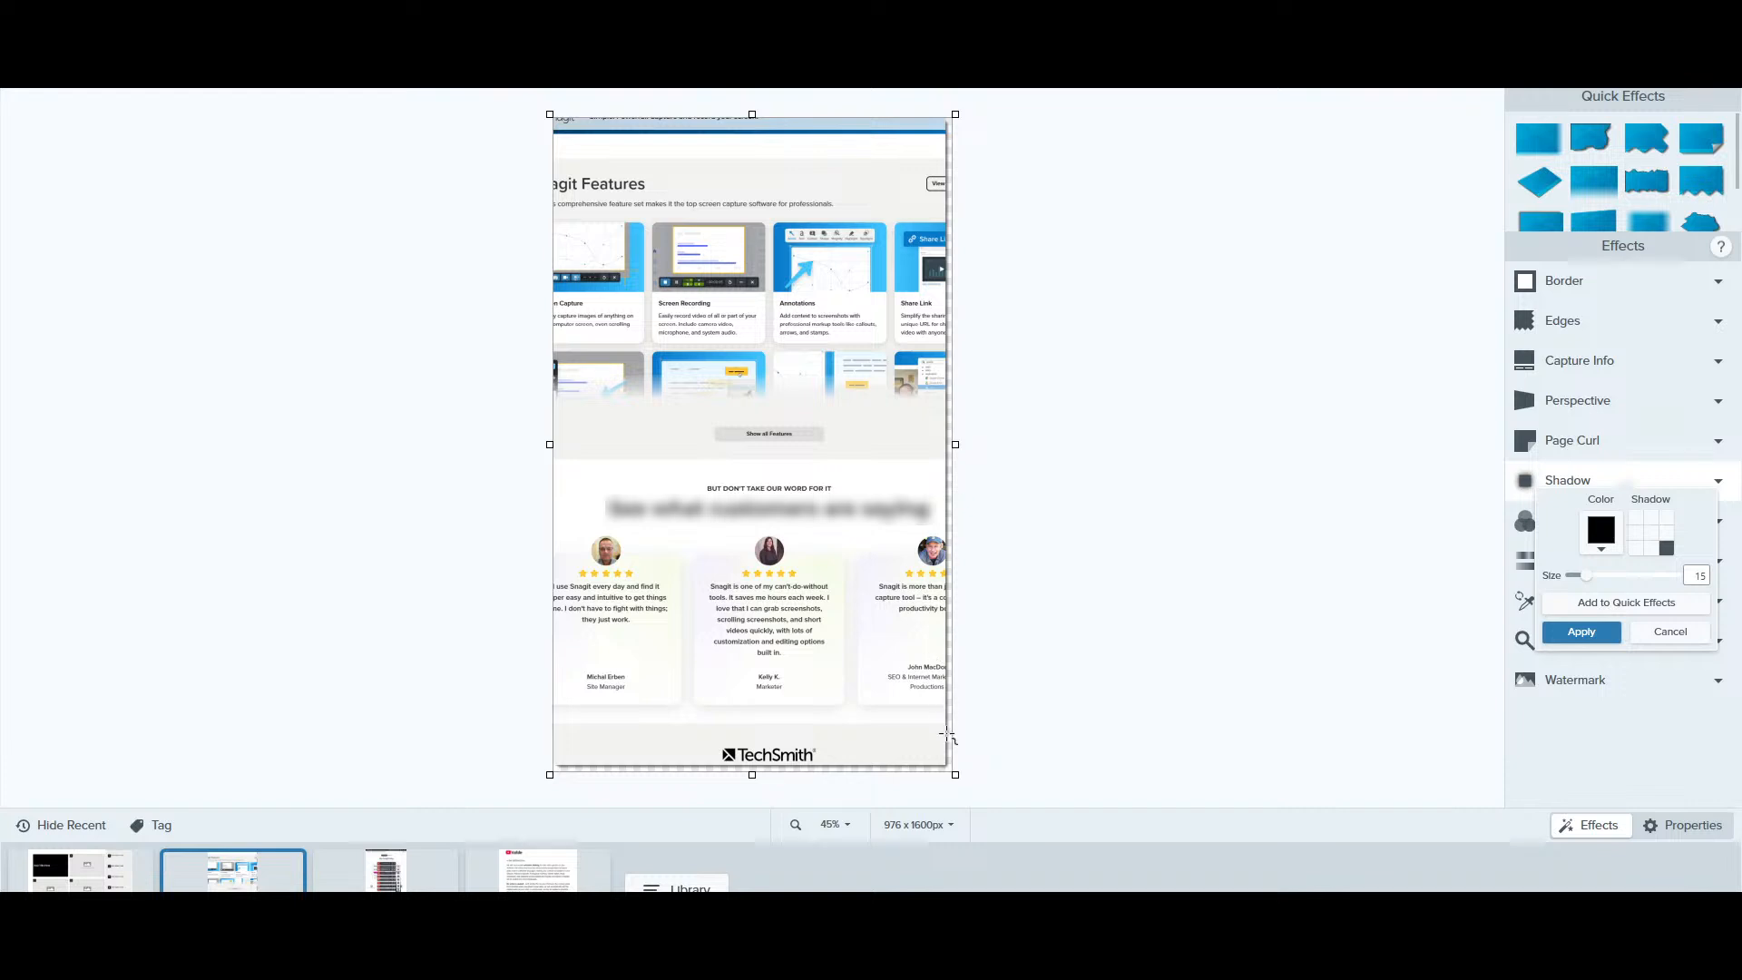
drag(1587, 577, 1637, 588)
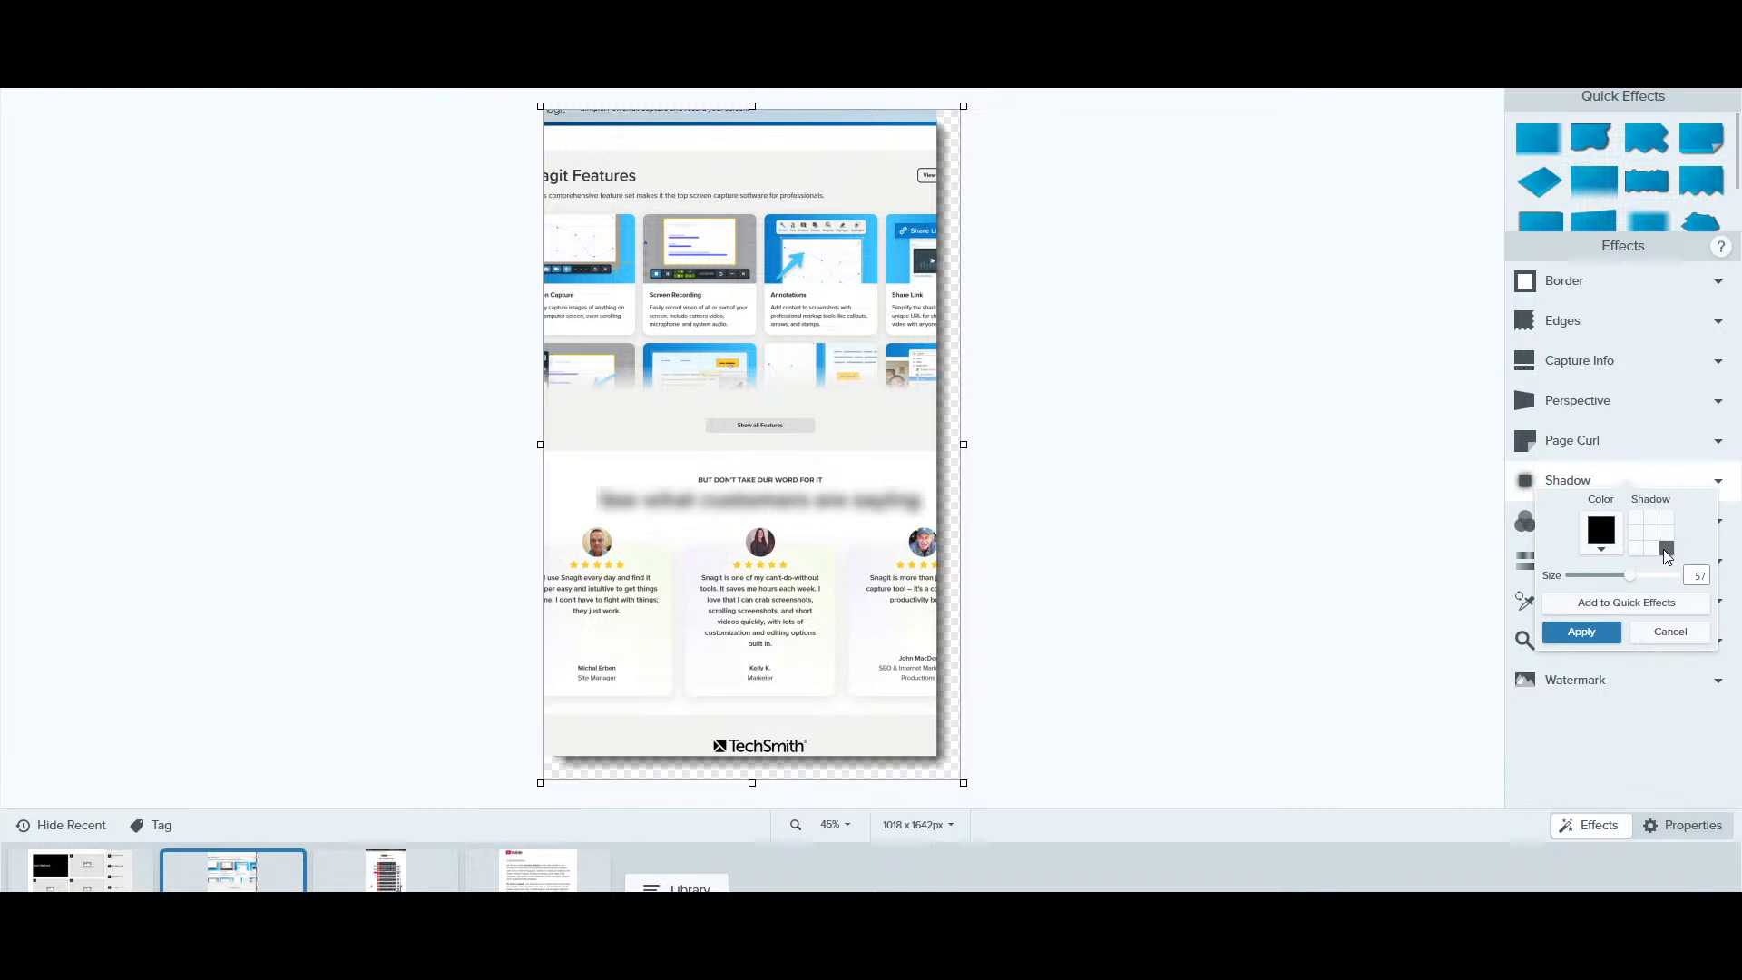
click(1638, 549)
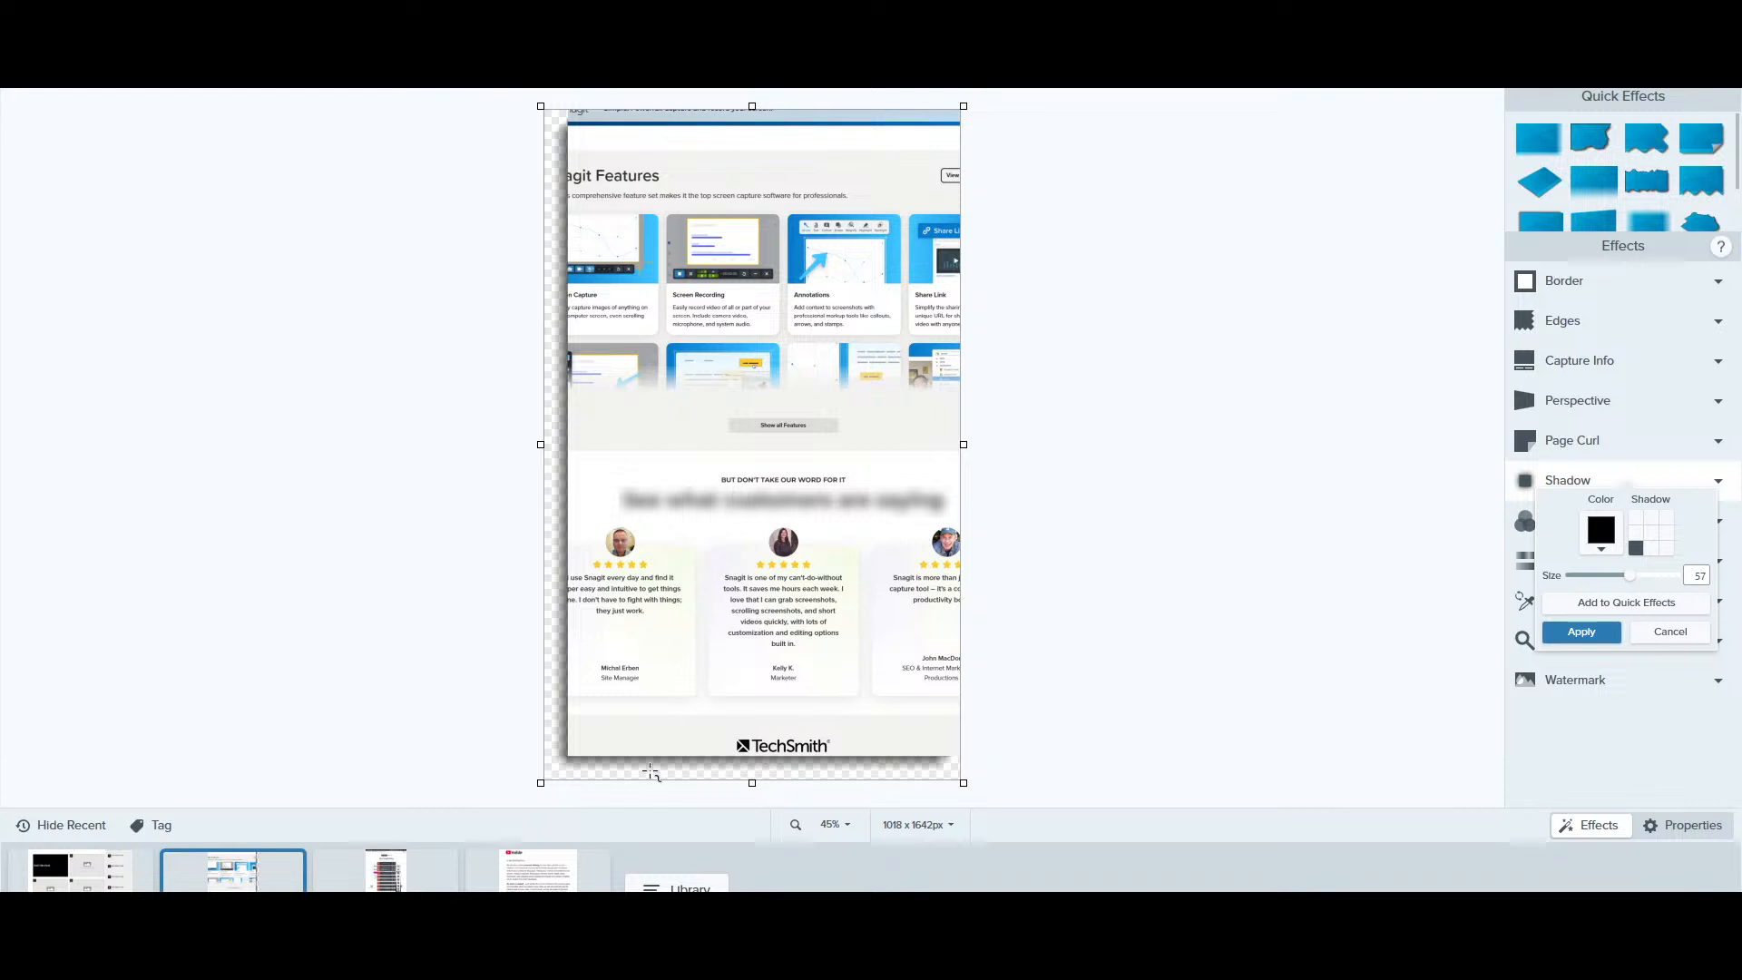
click(1666, 533)
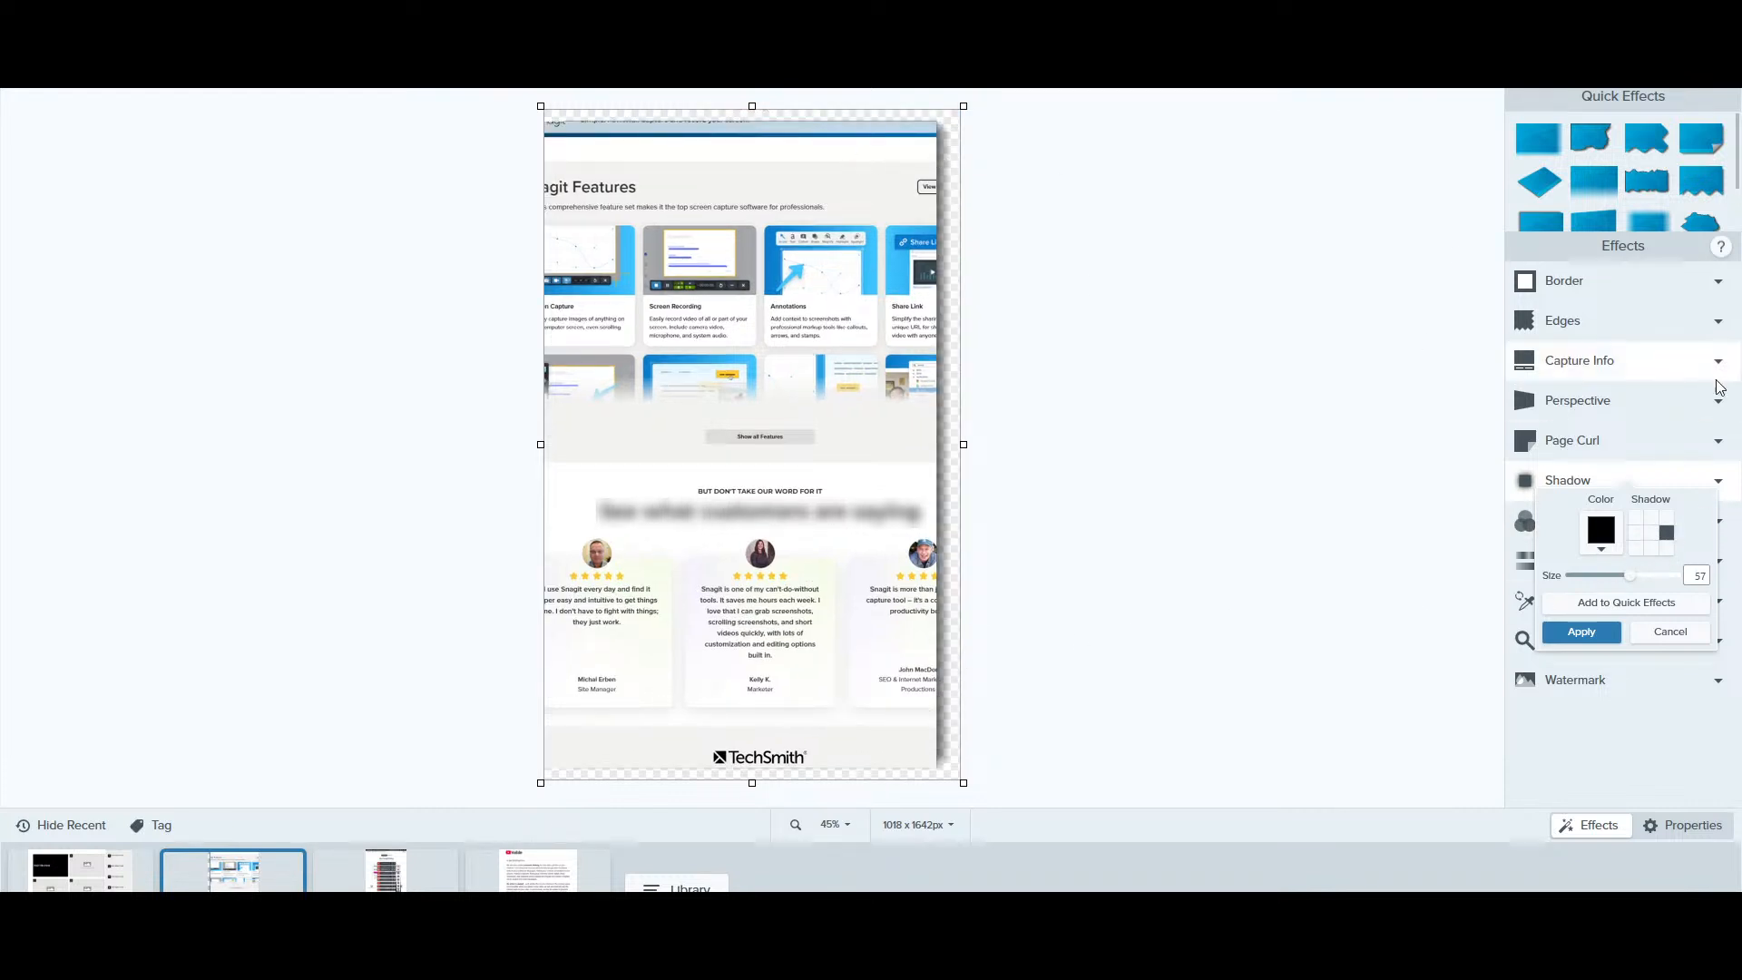
click(1649, 534)
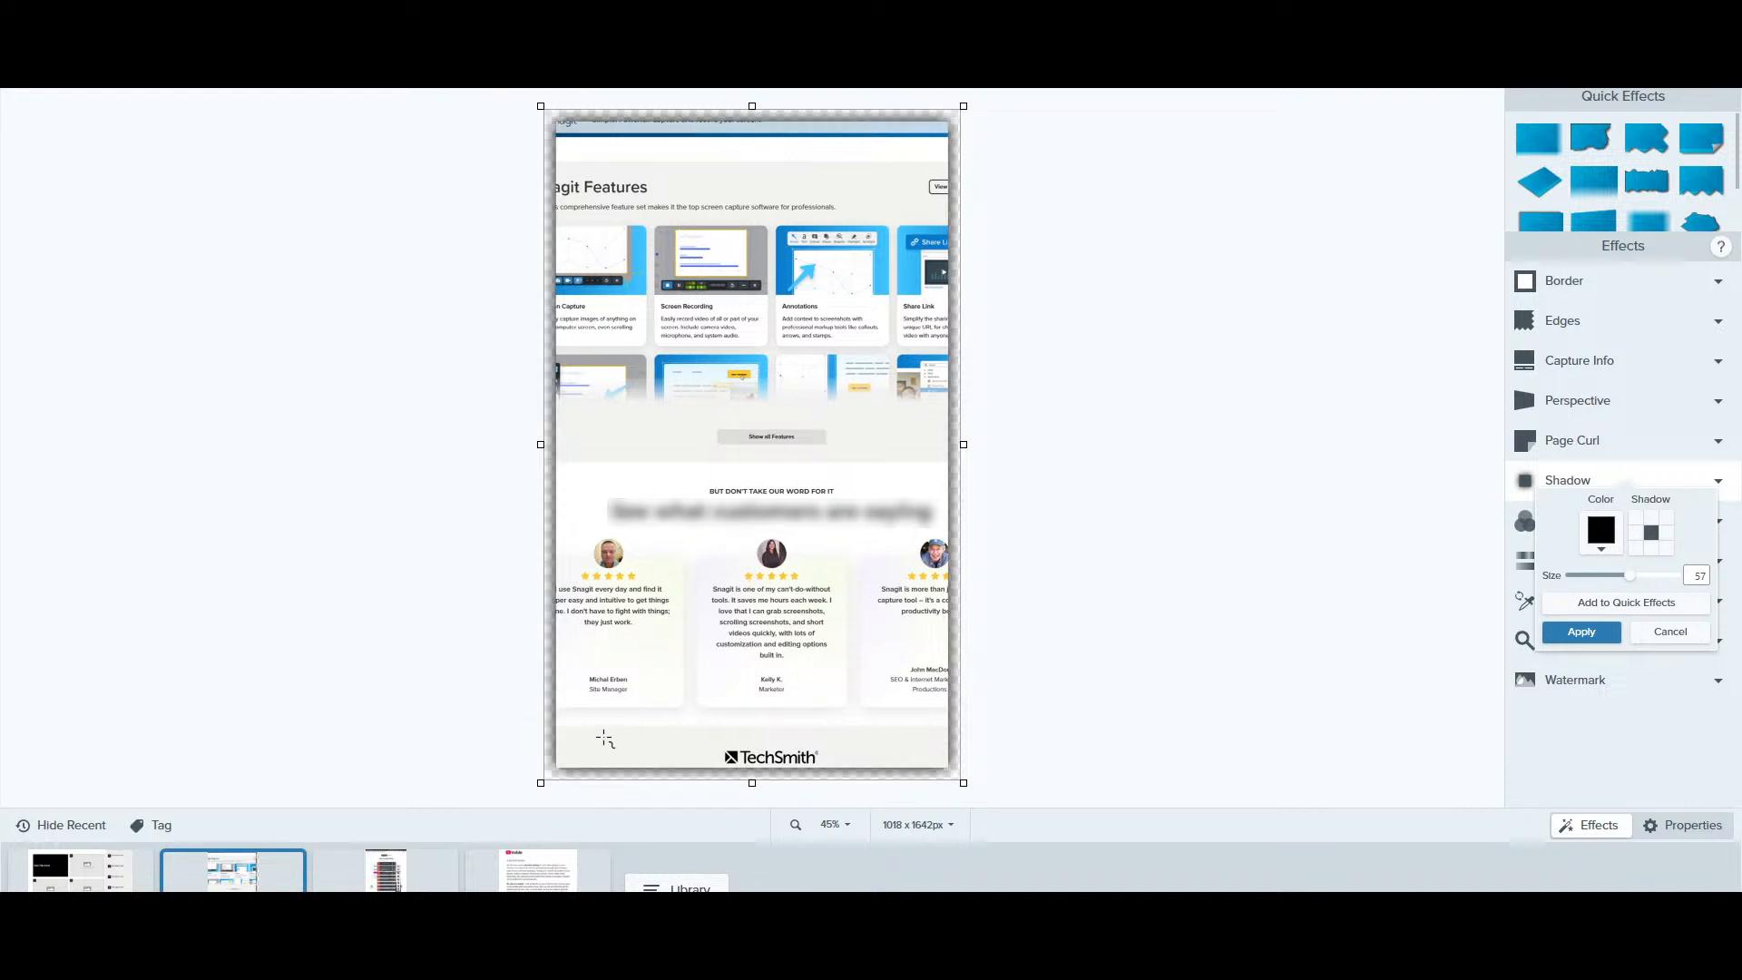
click(1693, 635)
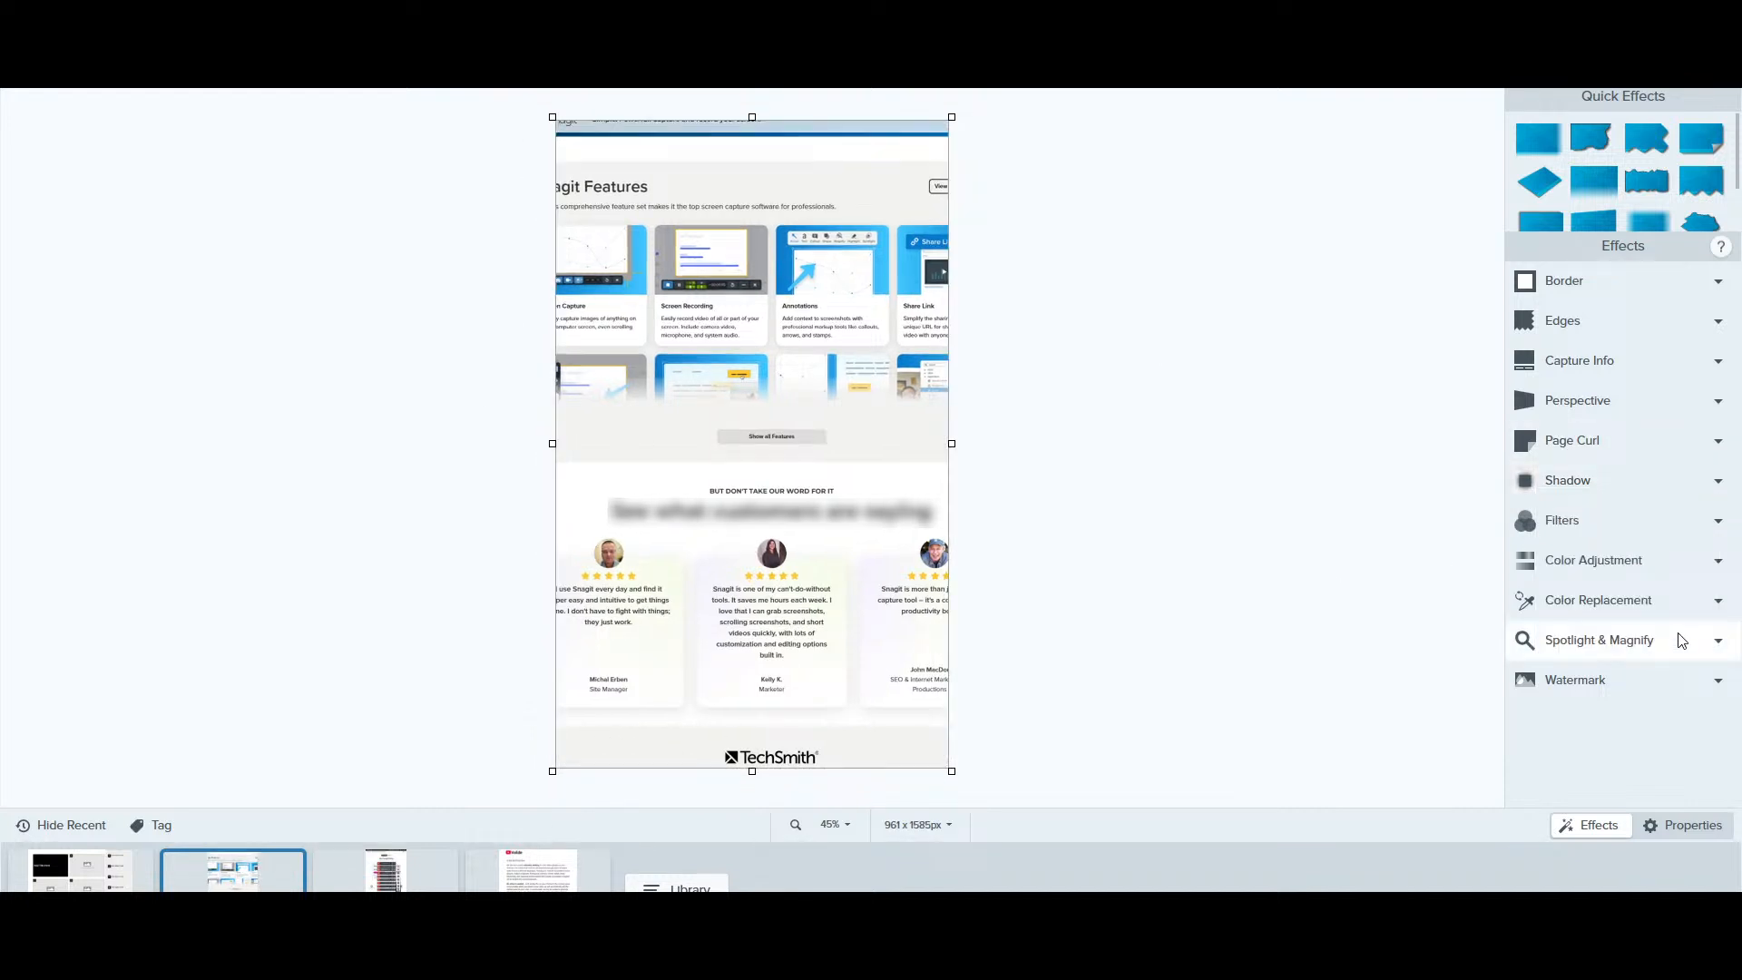
Preview the Grayscale, Opacity and Monochrome filters on the image, and vary the Monochrome level from high to low
click(1600, 520)
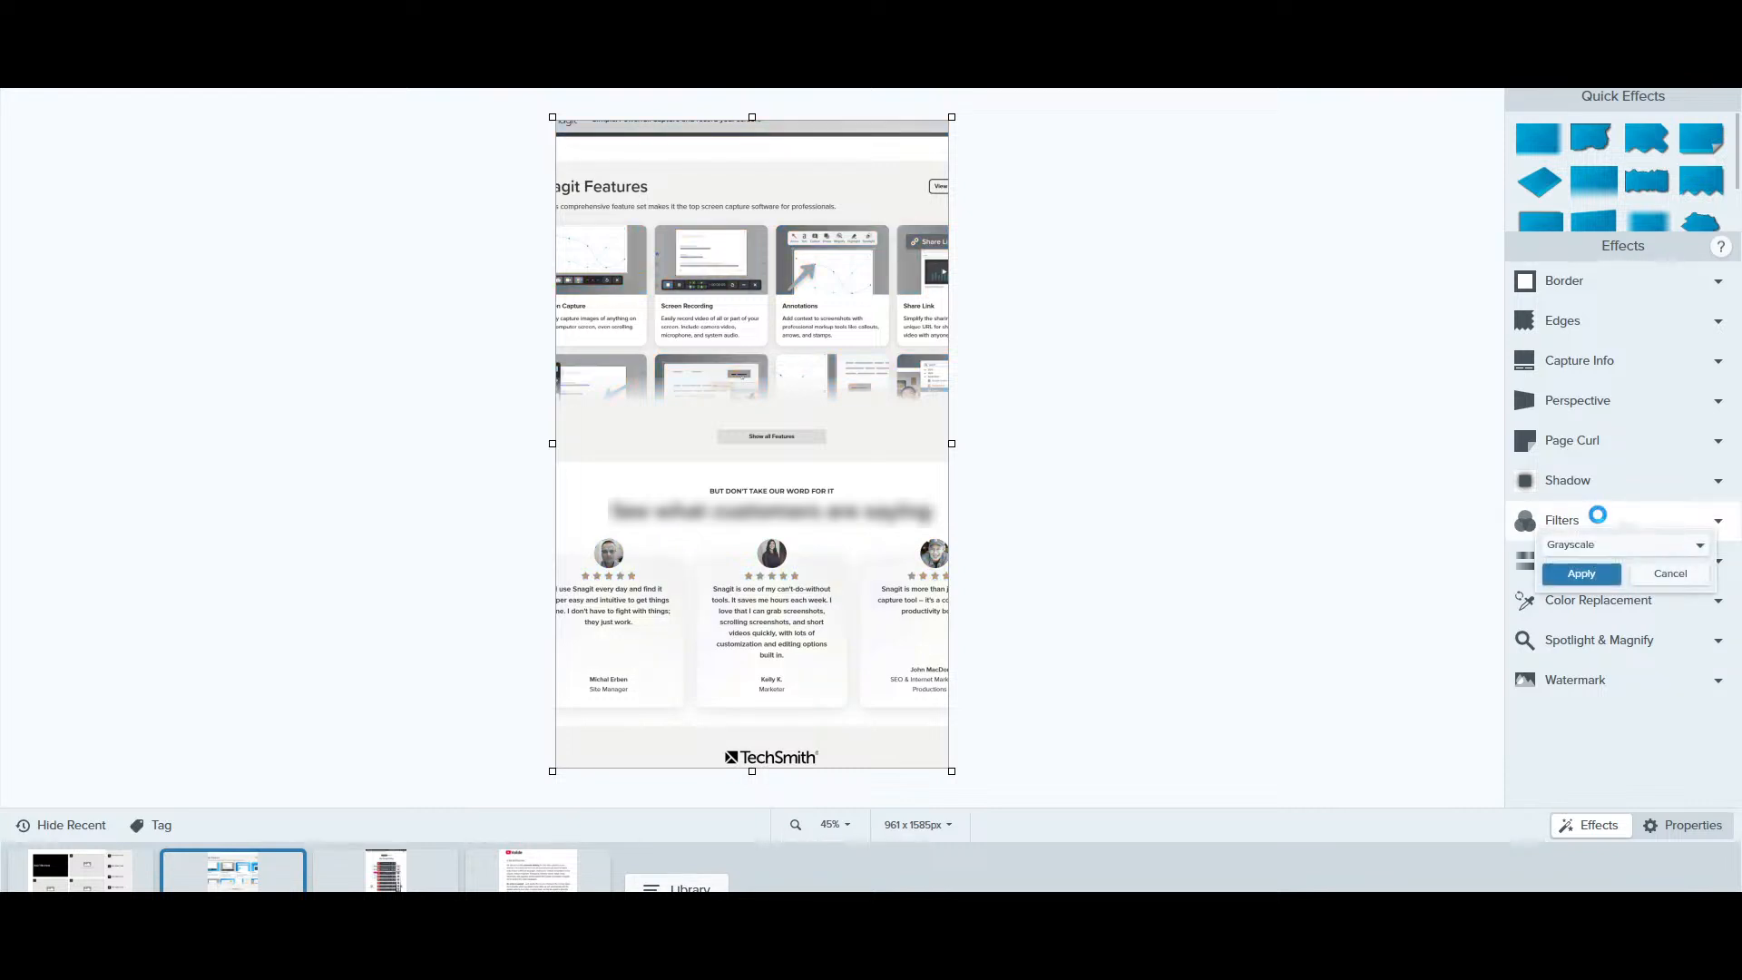
click(1697, 545)
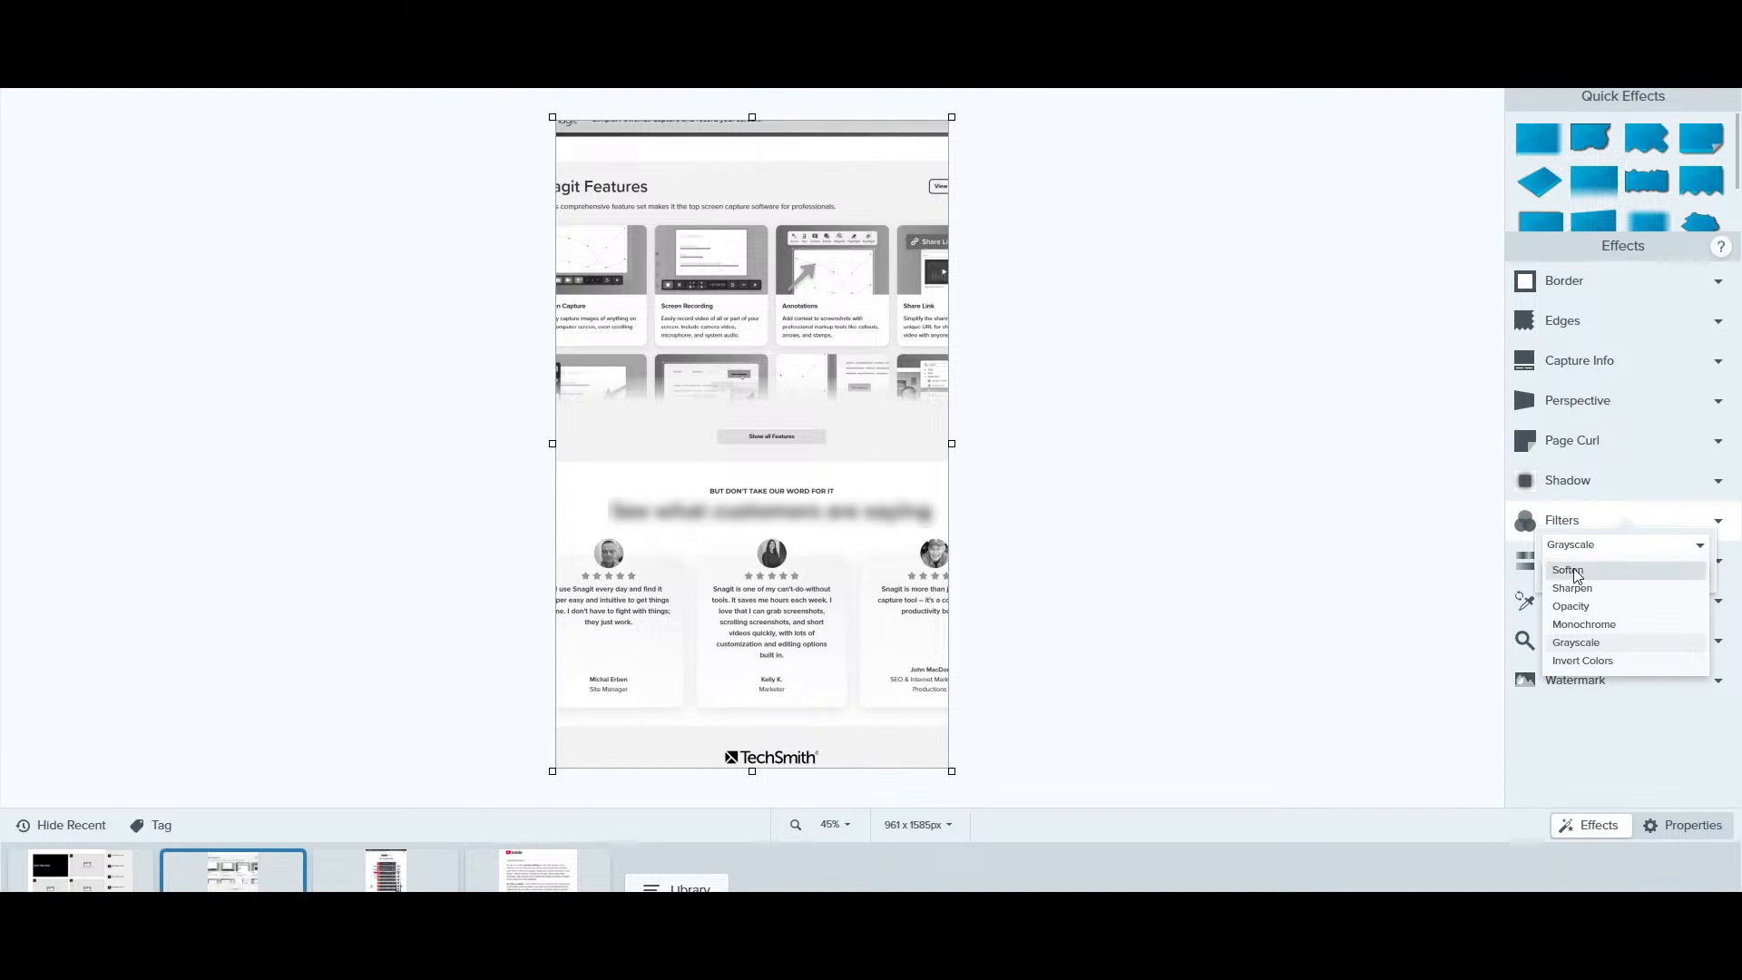
click(1582, 607)
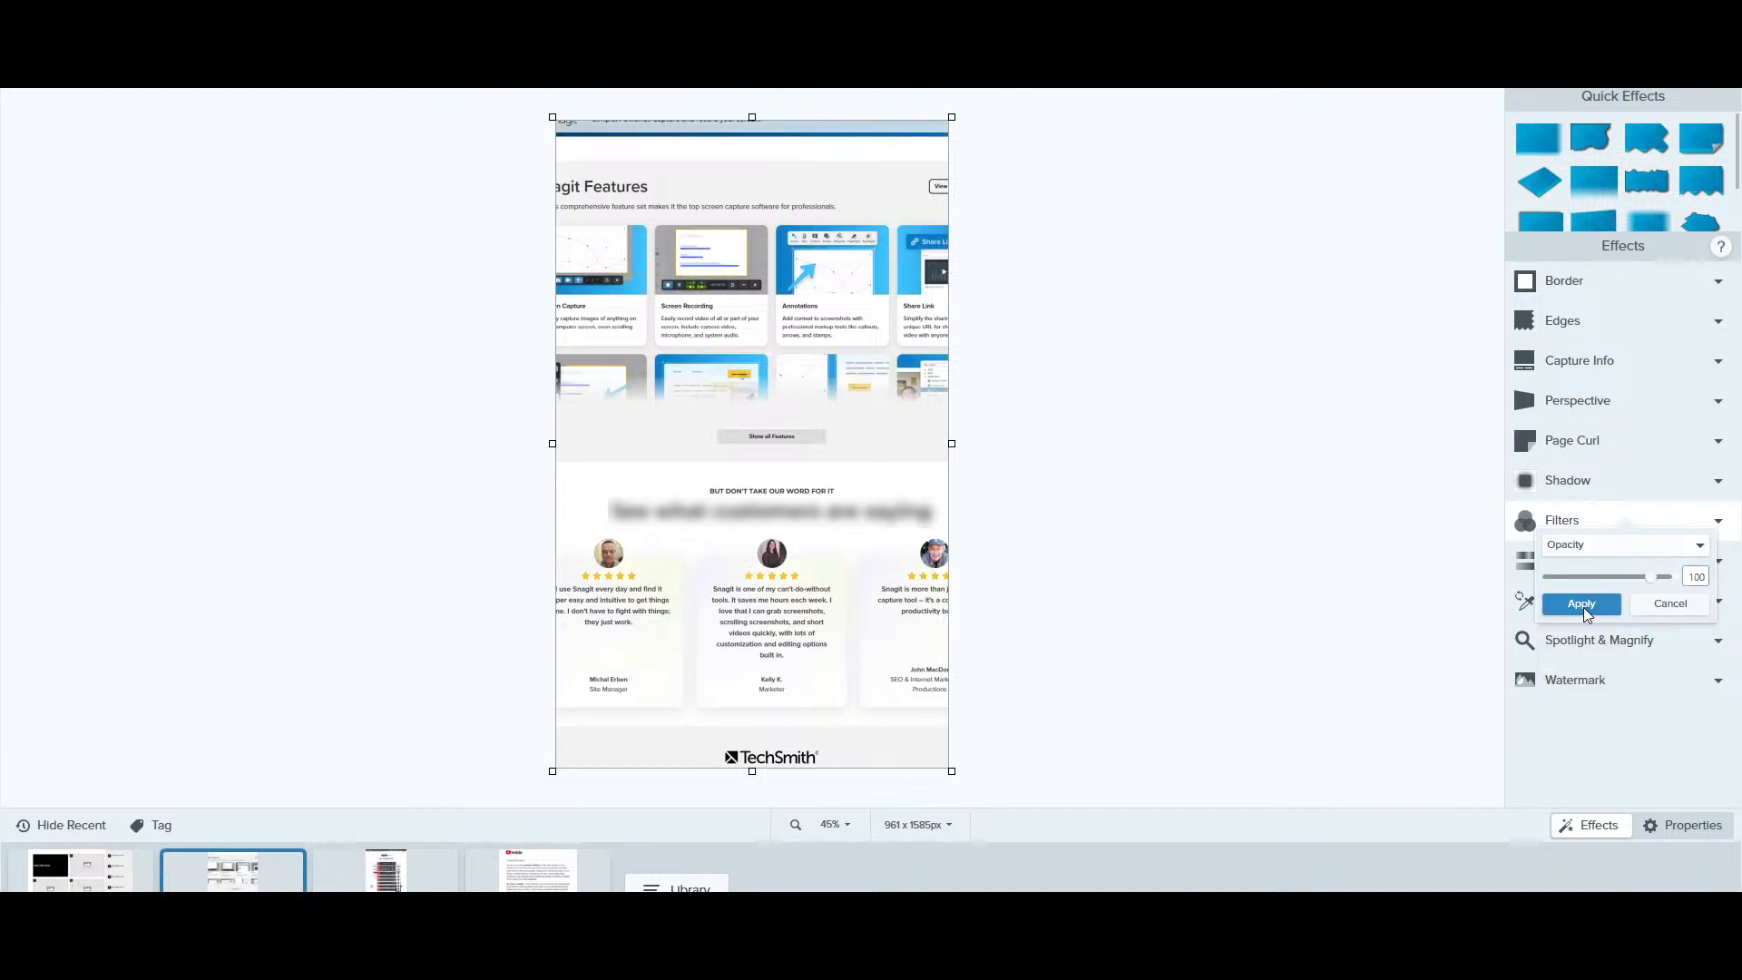
click(1658, 547)
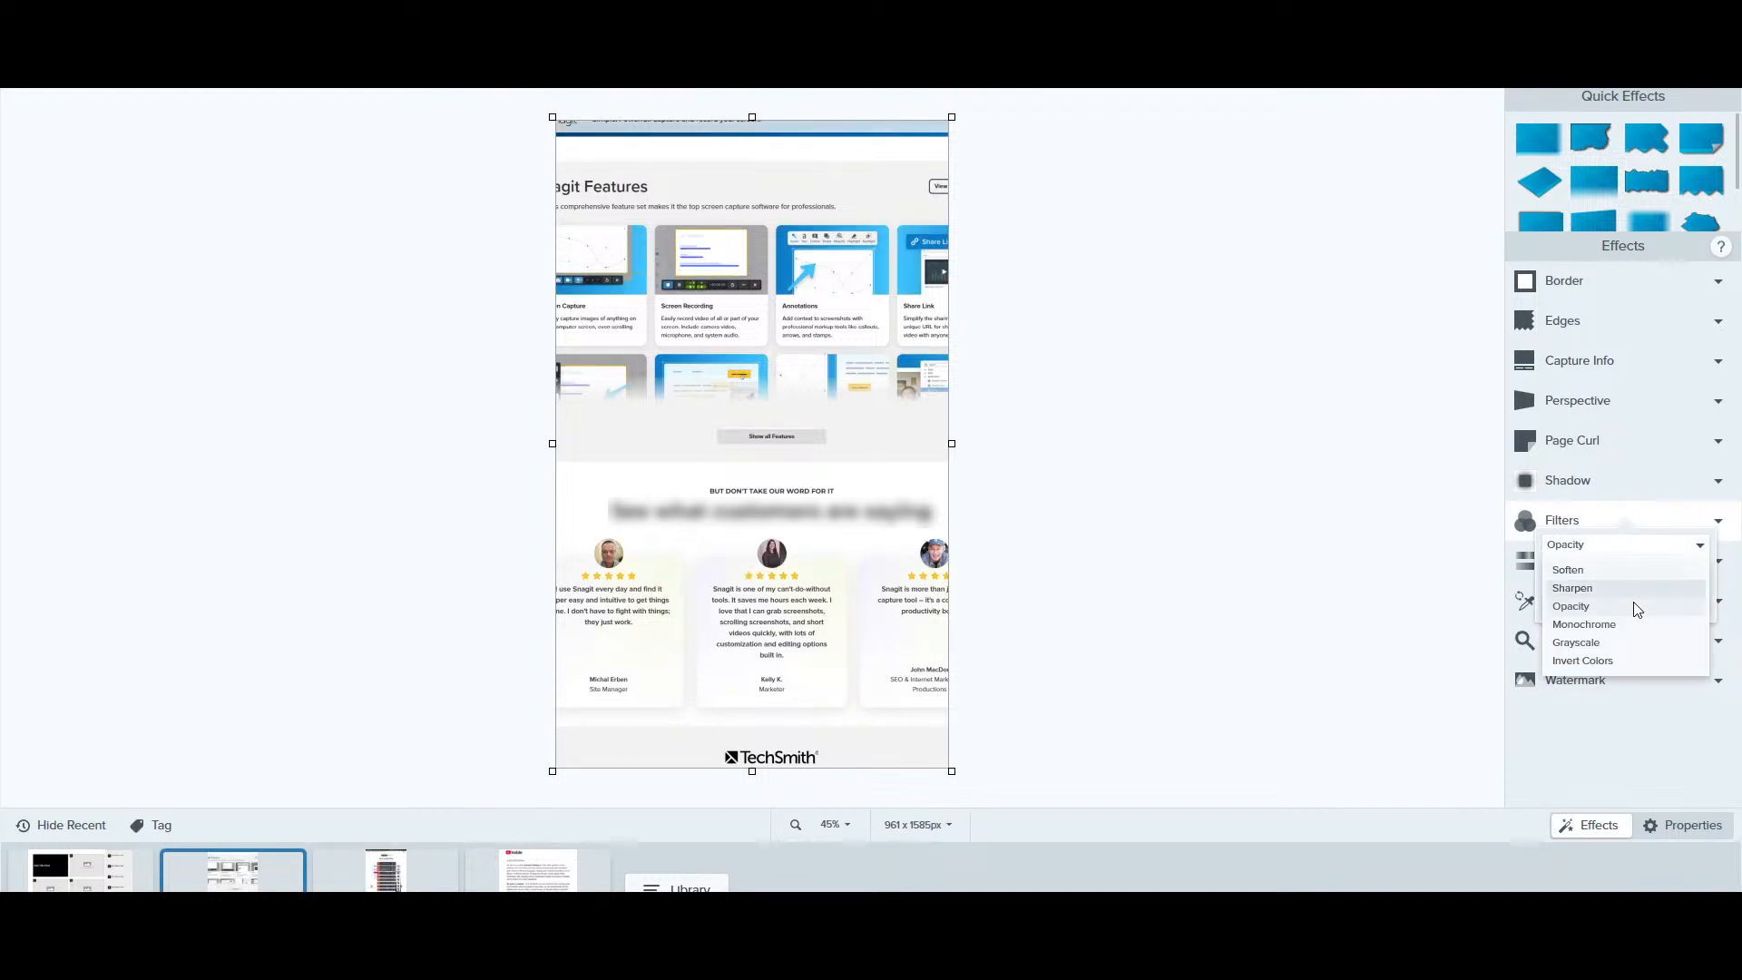
click(1583, 625)
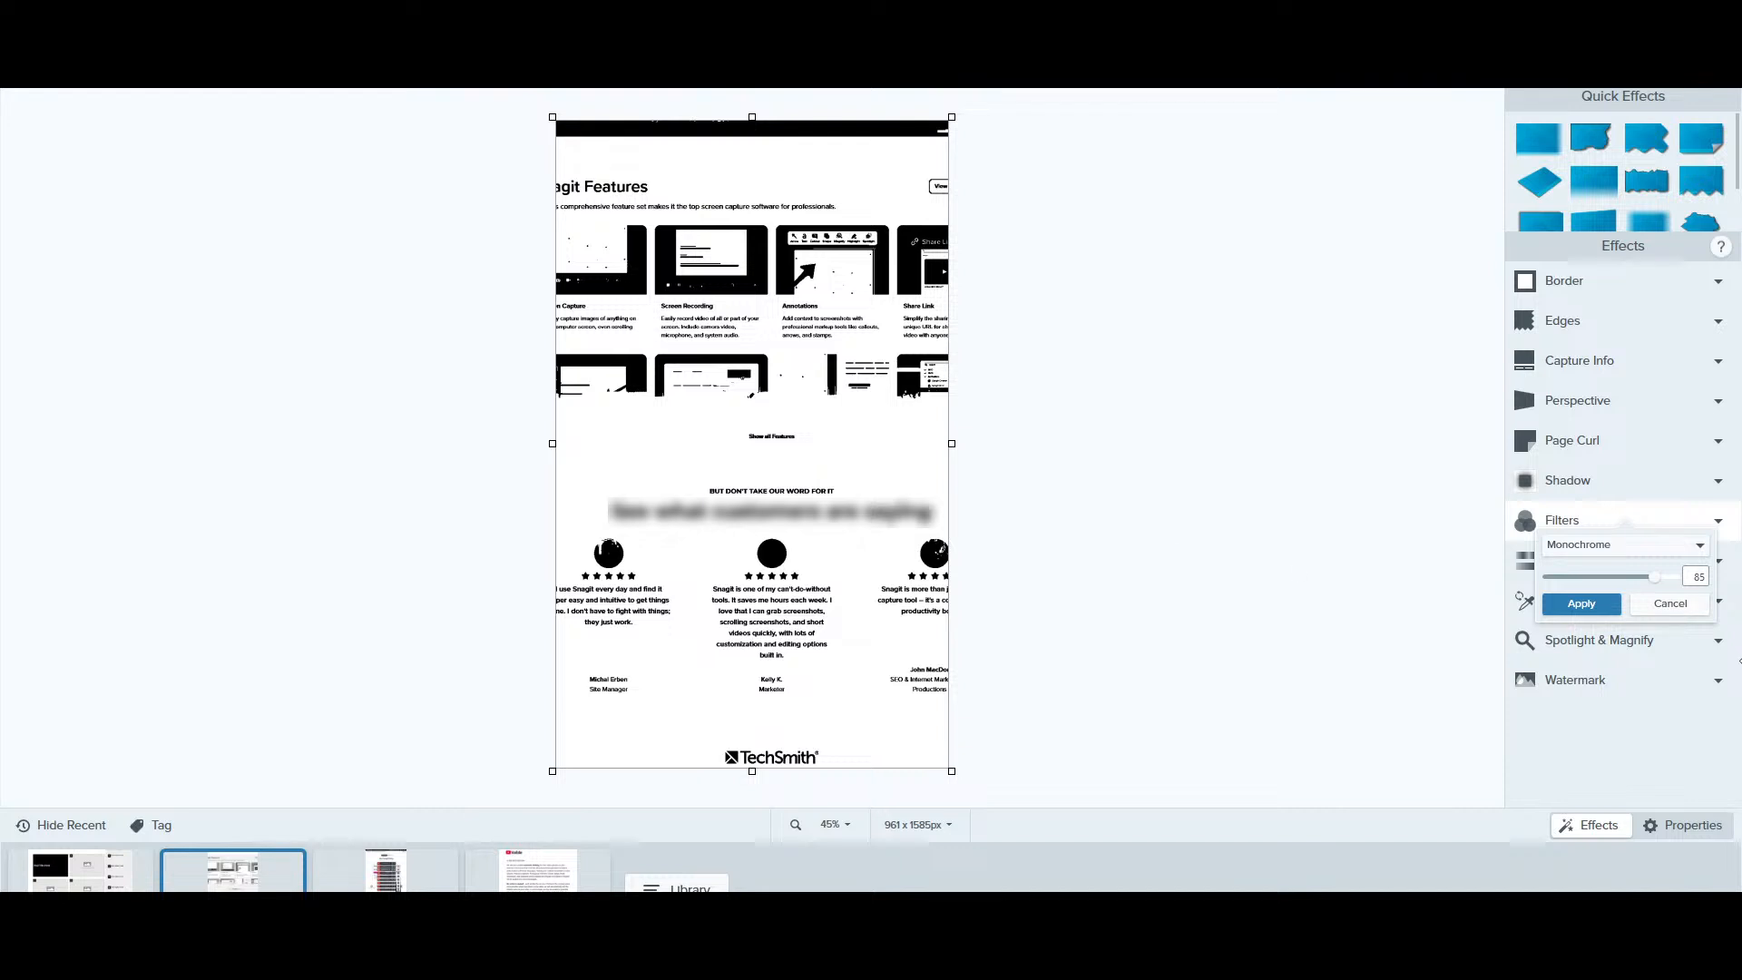
drag(1630, 573, 1562, 584)
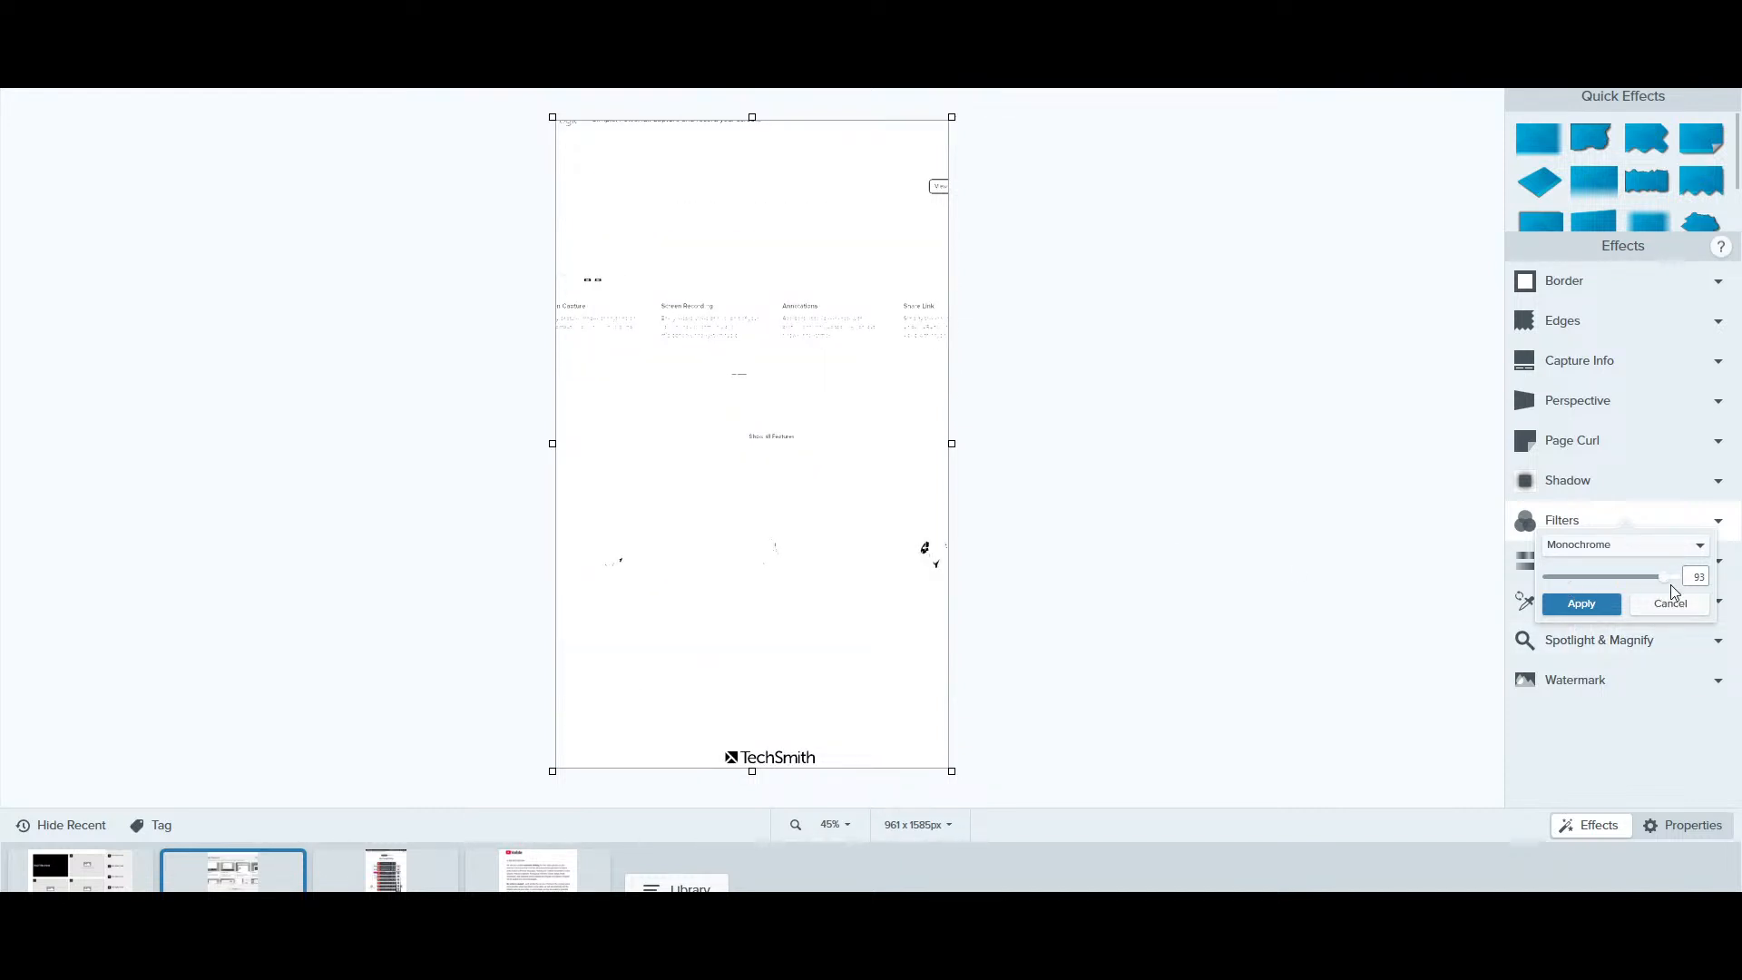
Try the Grayscale, Invert Colors and Sharpen filters on the image, with Sharpen raised to 94, and cancel them
click(1698, 546)
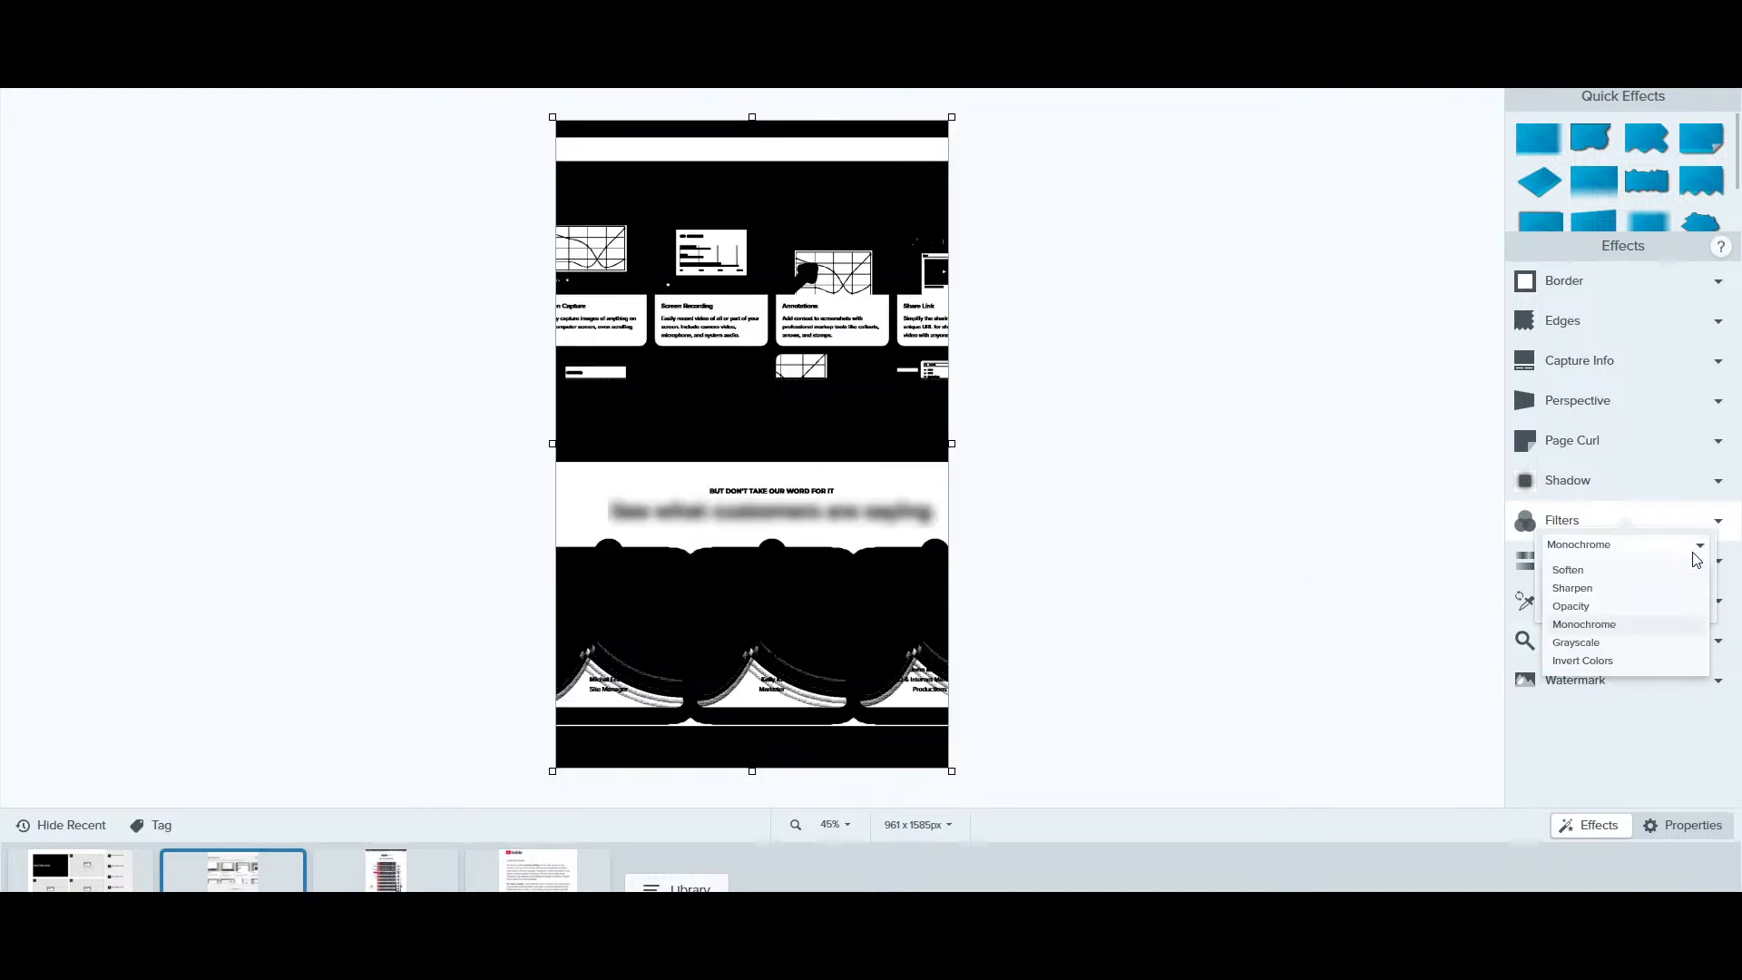
click(1613, 645)
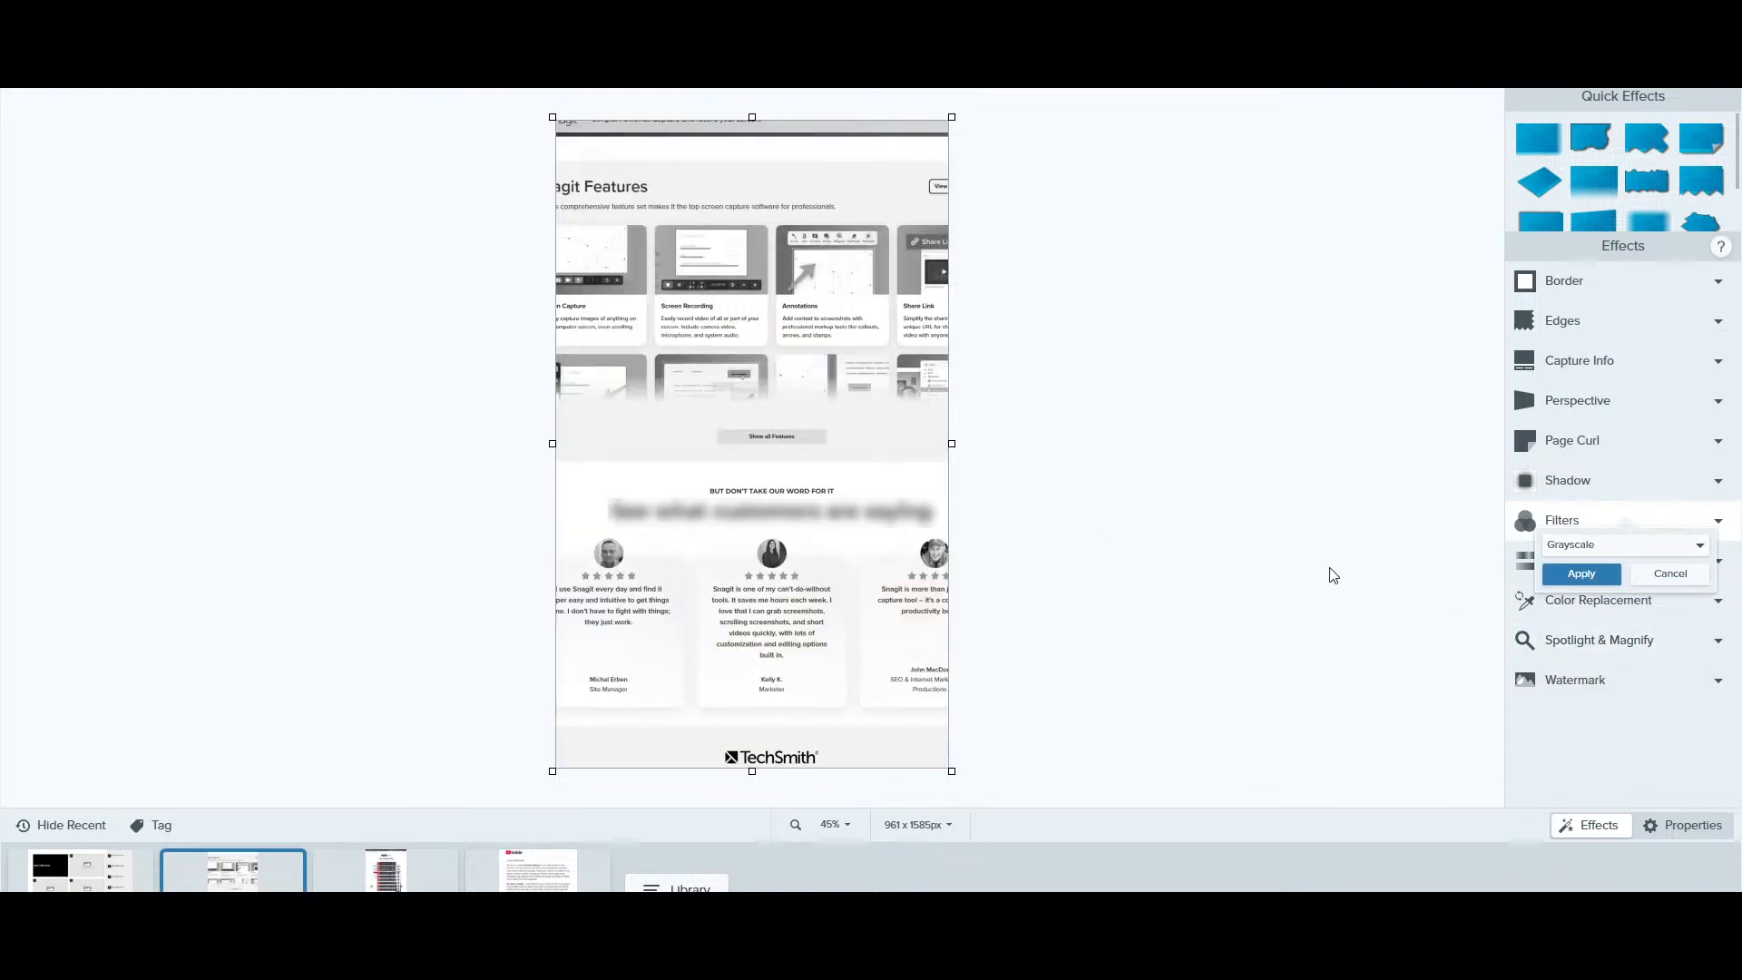
click(1601, 544)
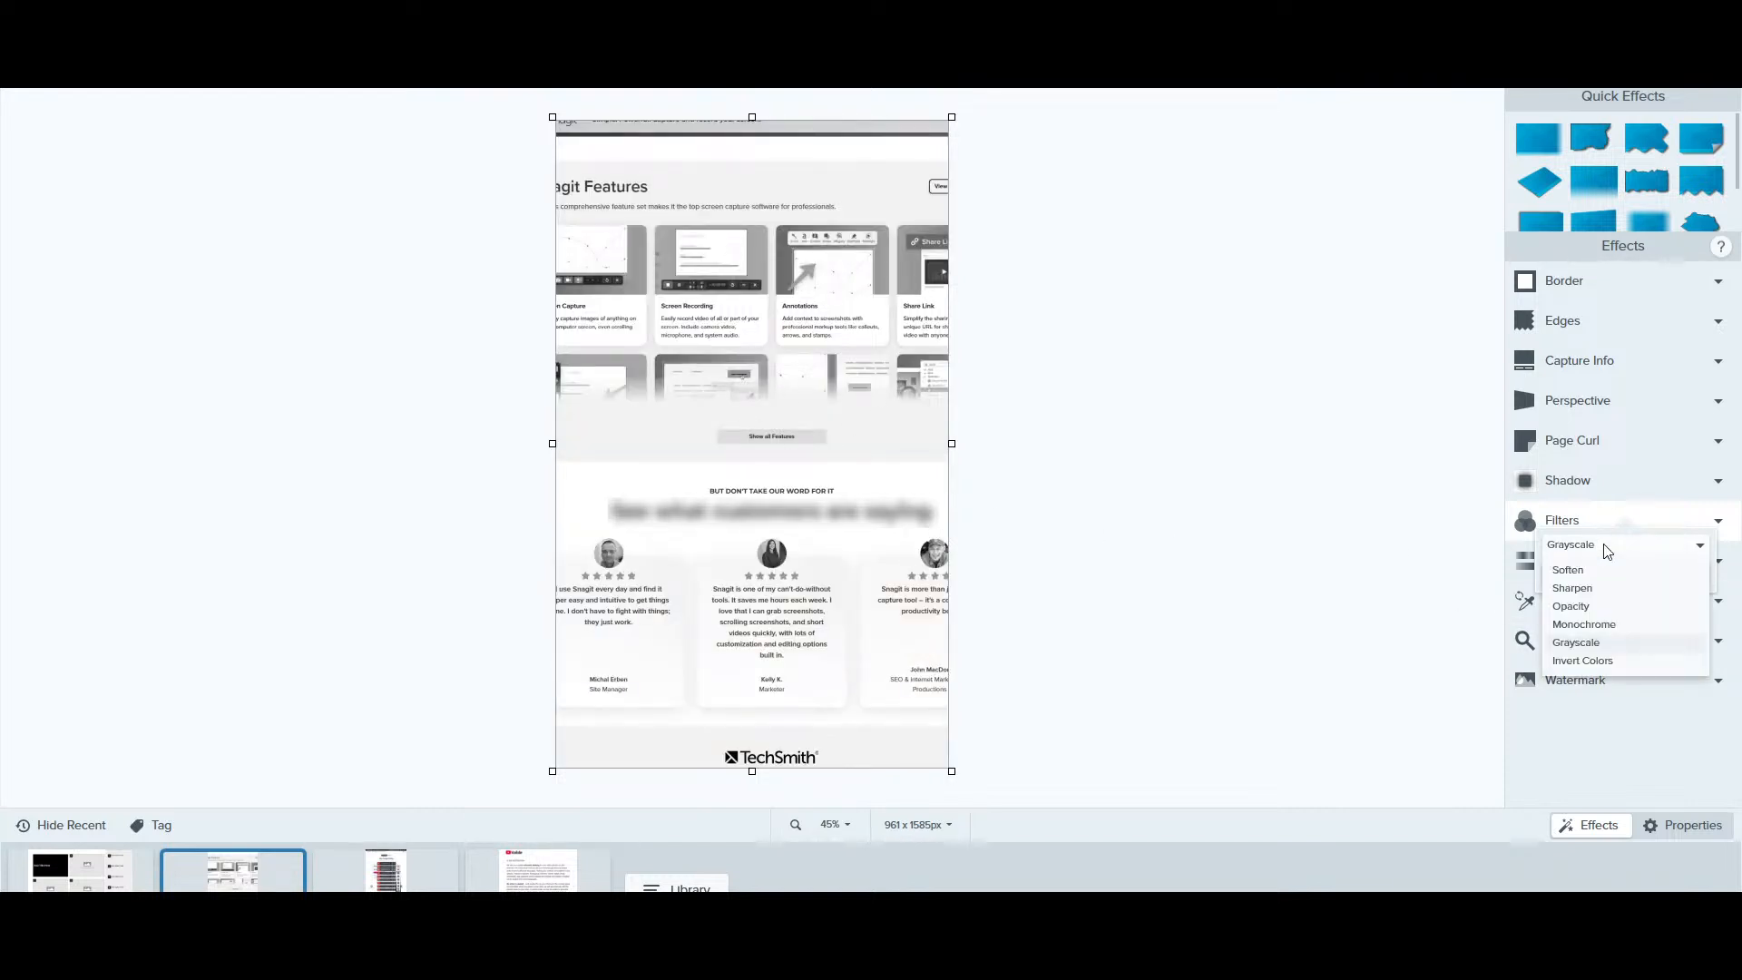
click(1608, 666)
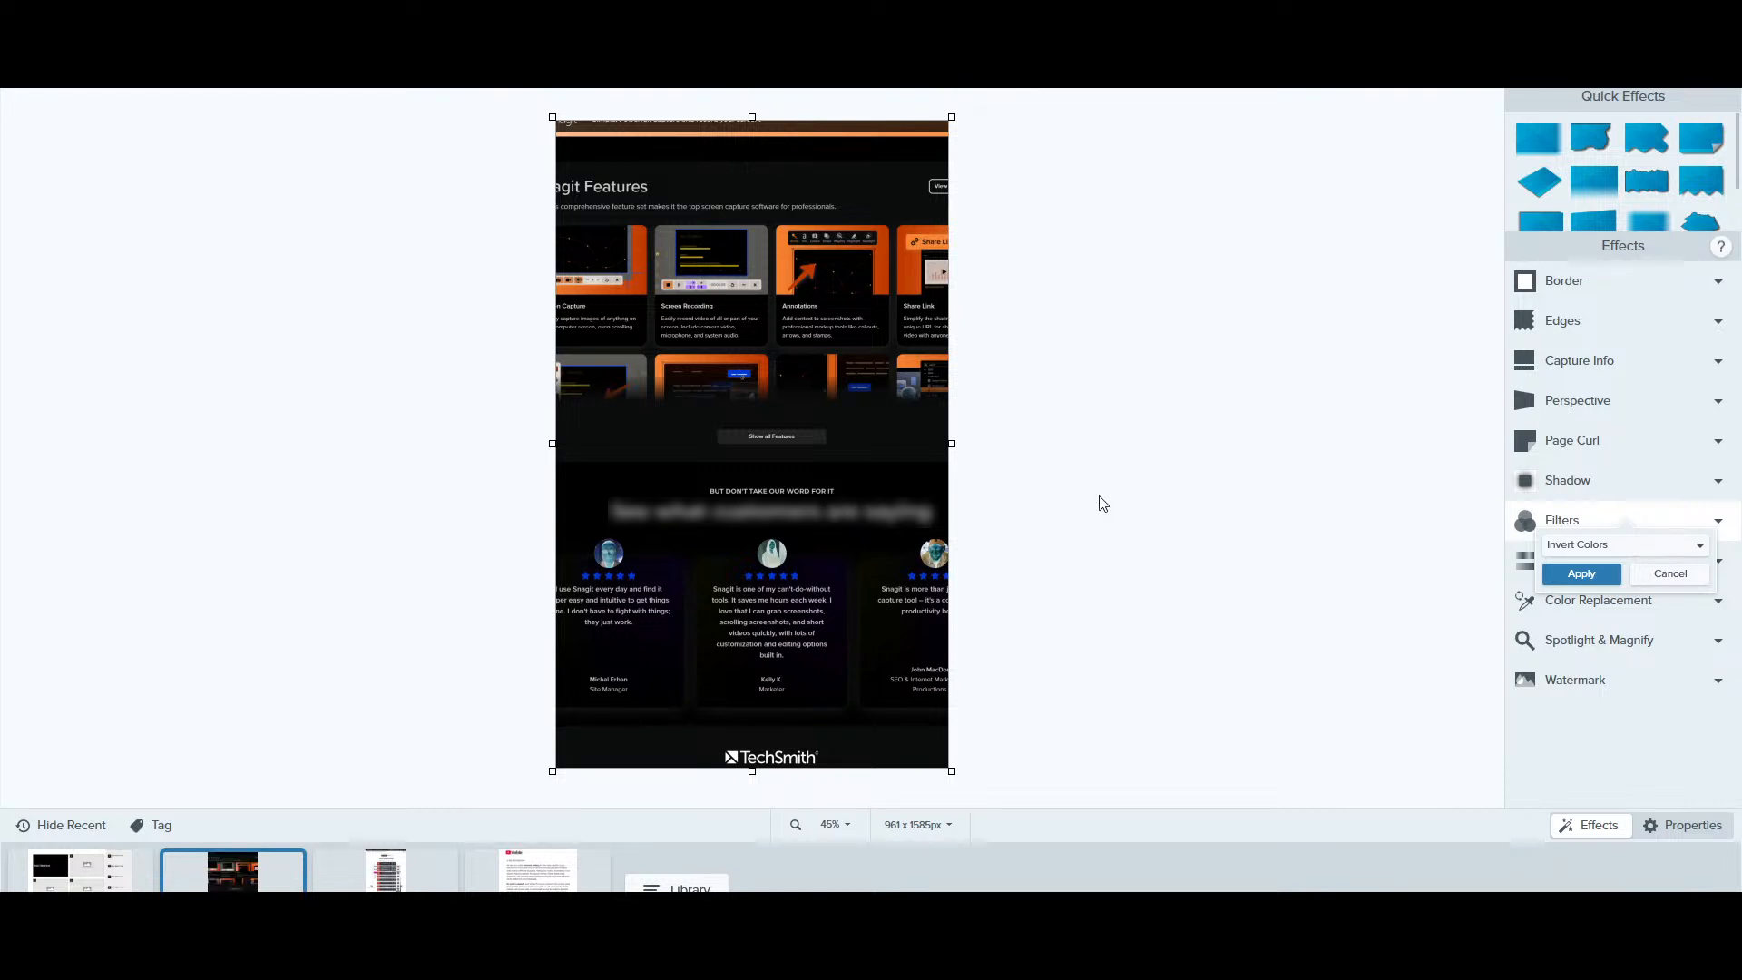
click(1652, 550)
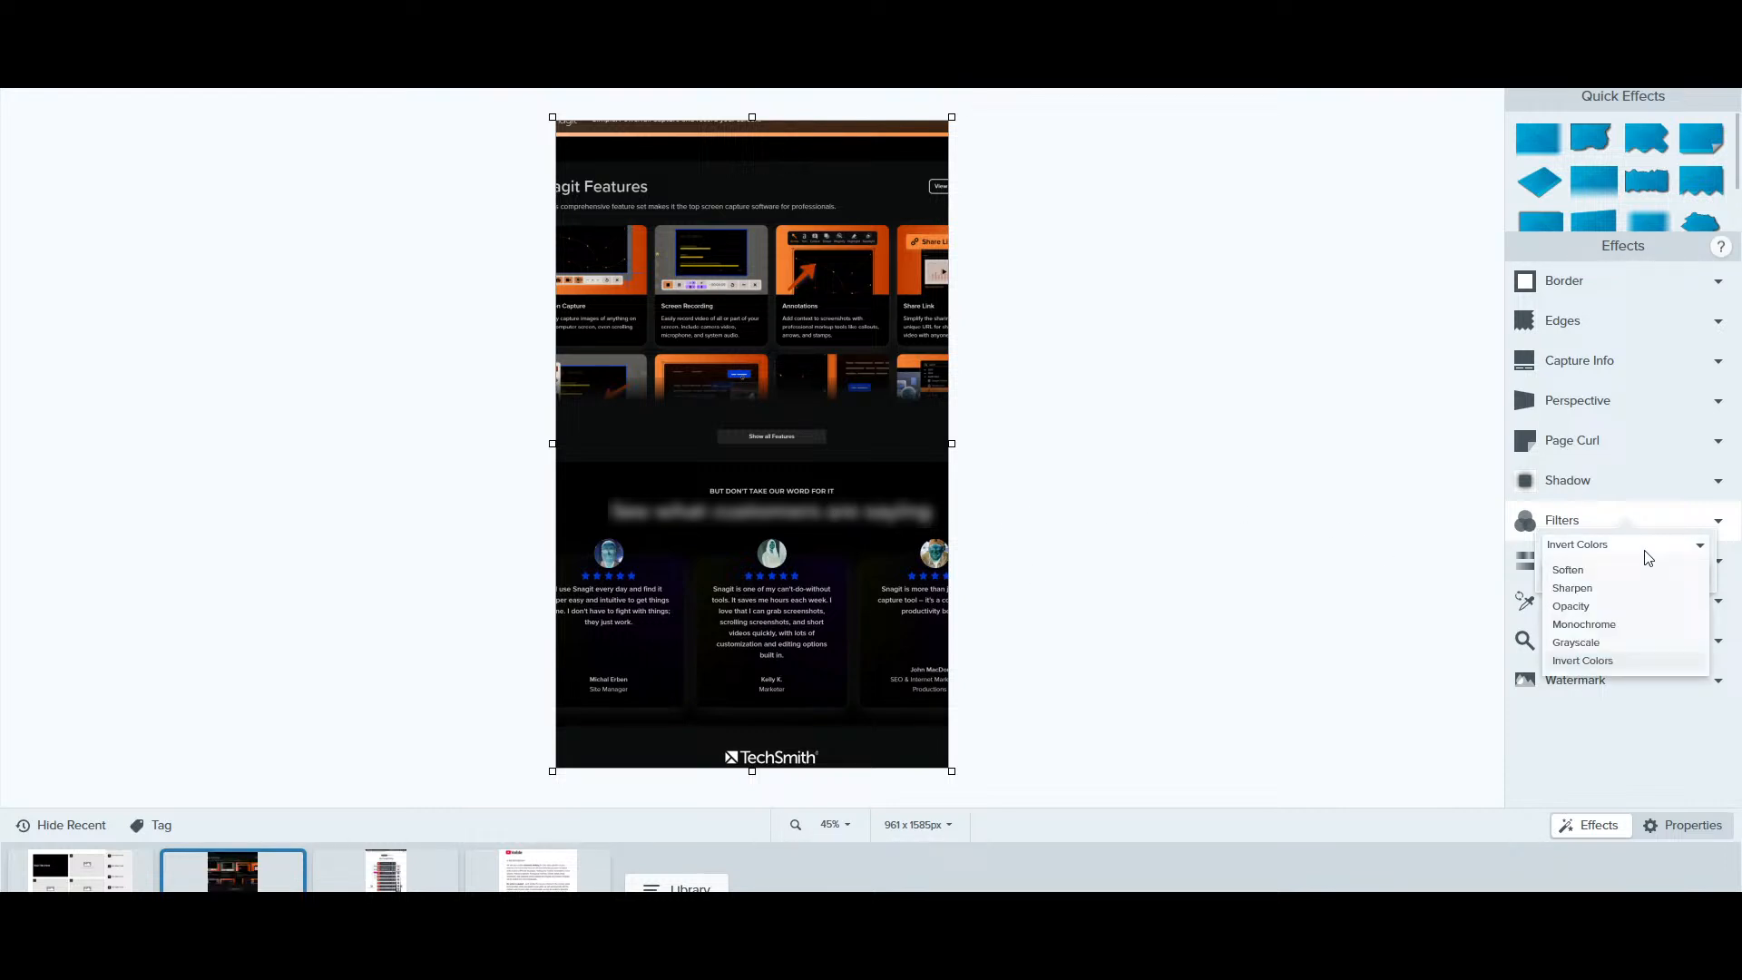
click(1603, 580)
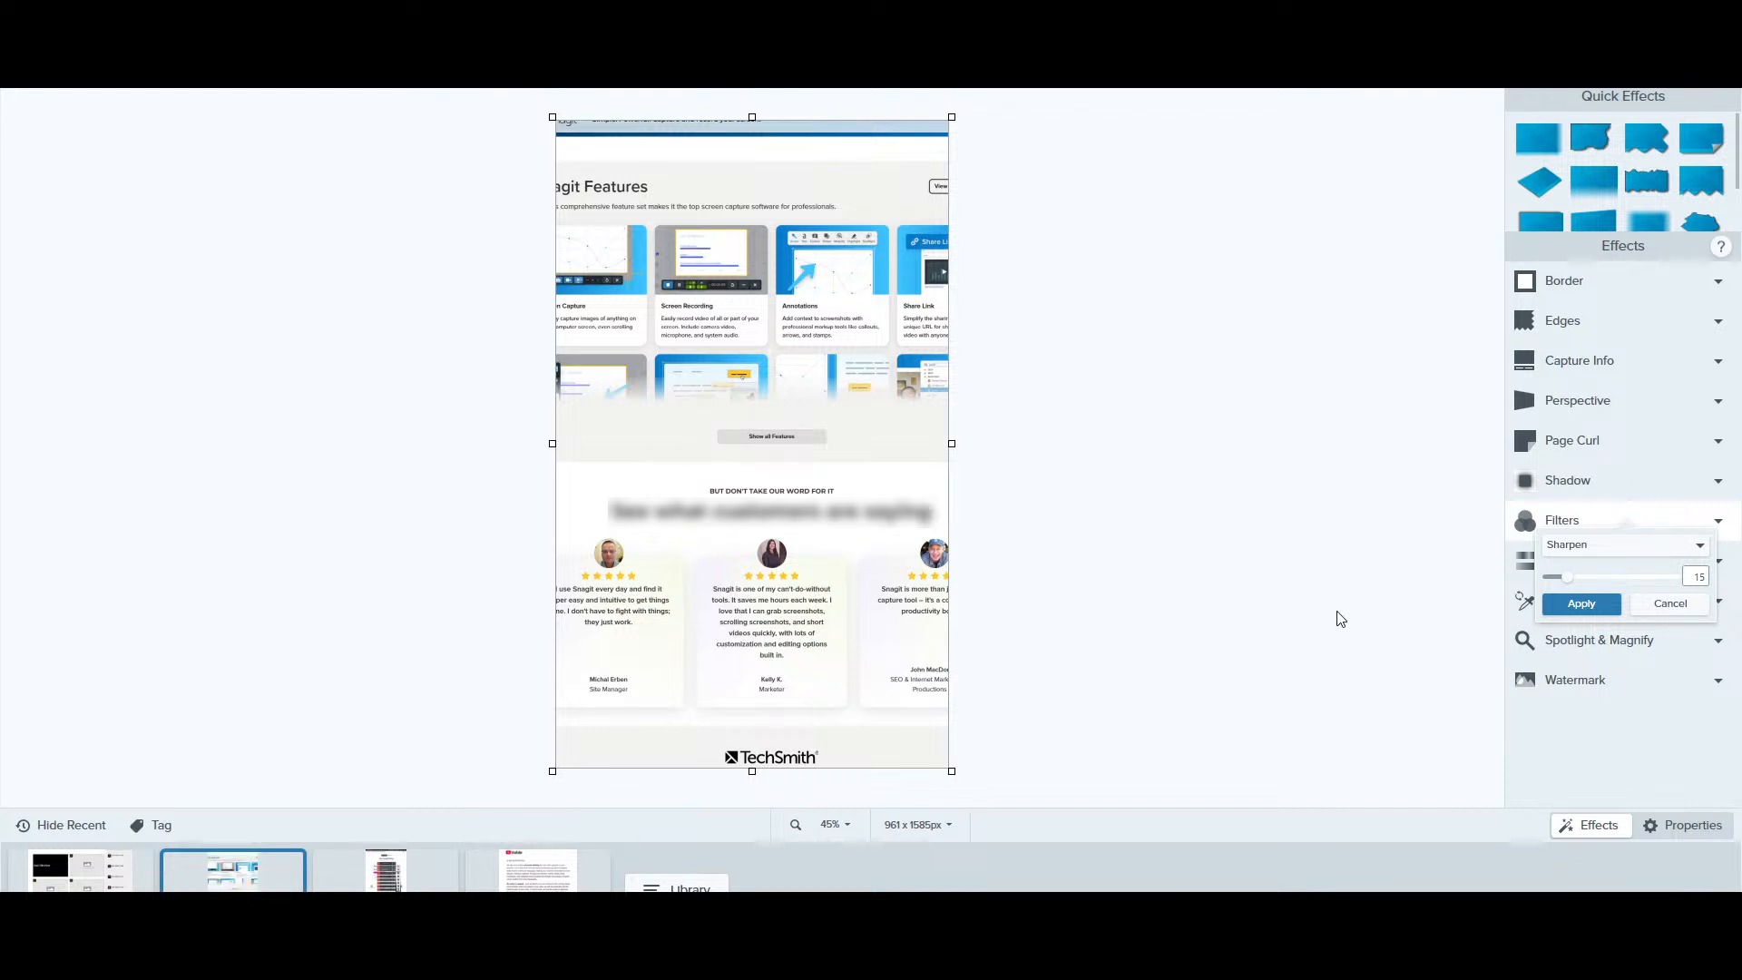
drag(1616, 585, 1677, 577)
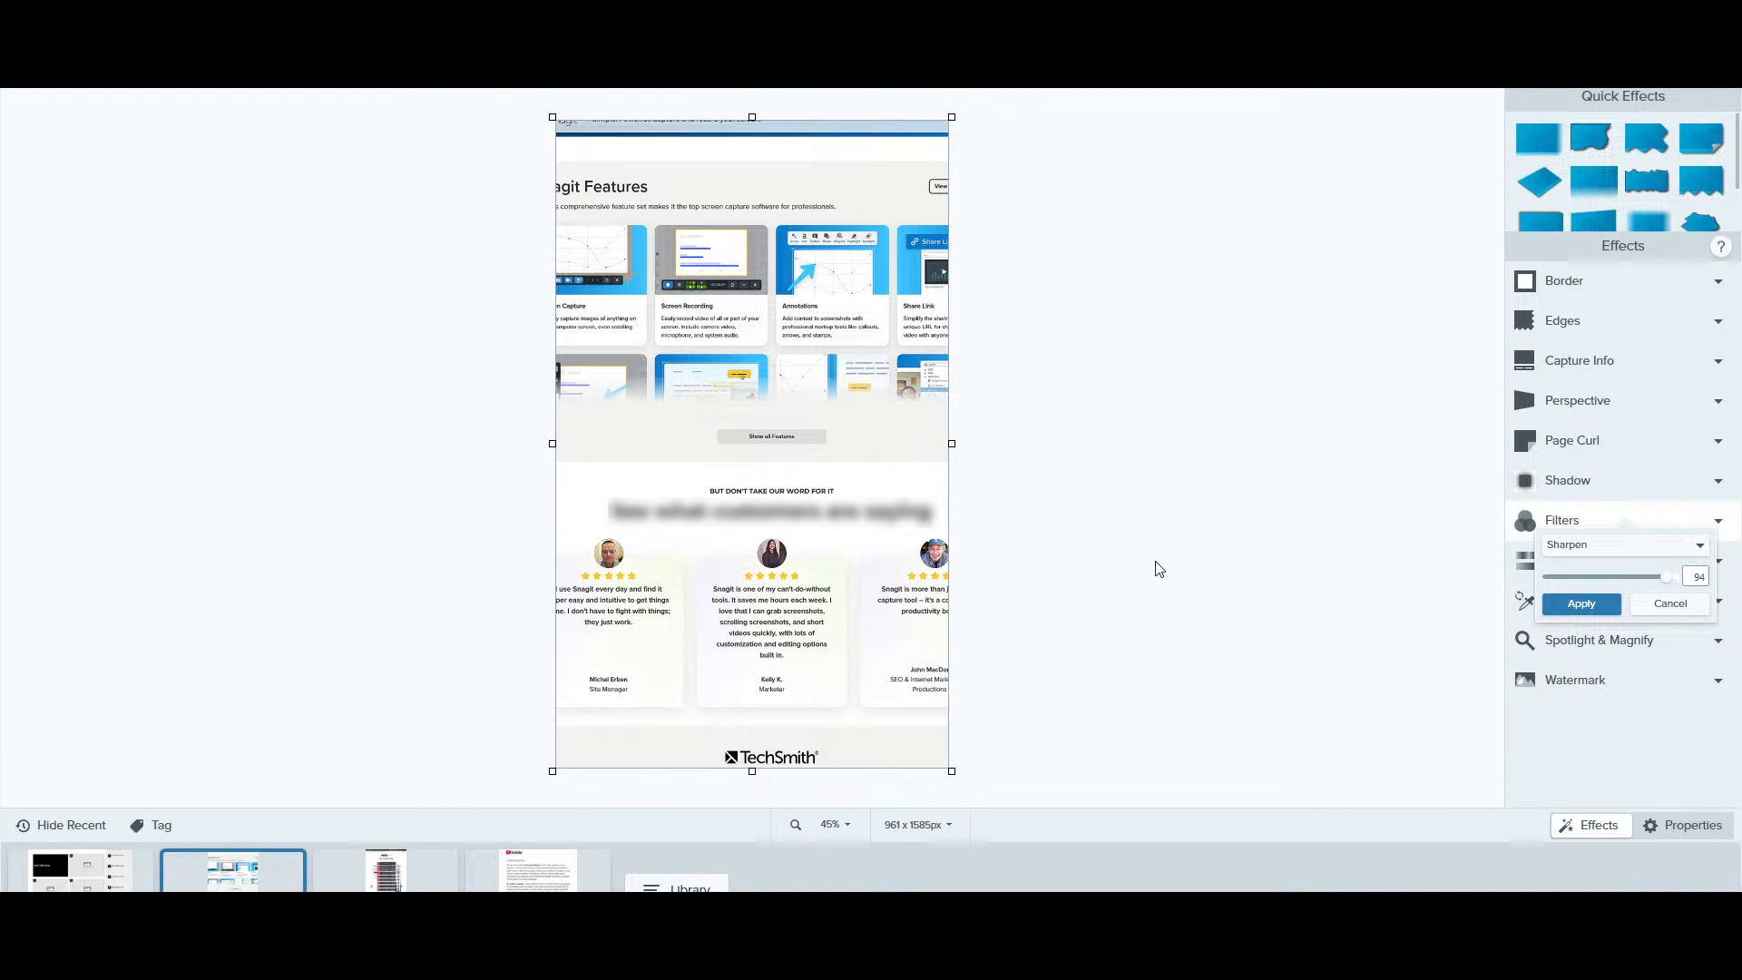
click(1662, 605)
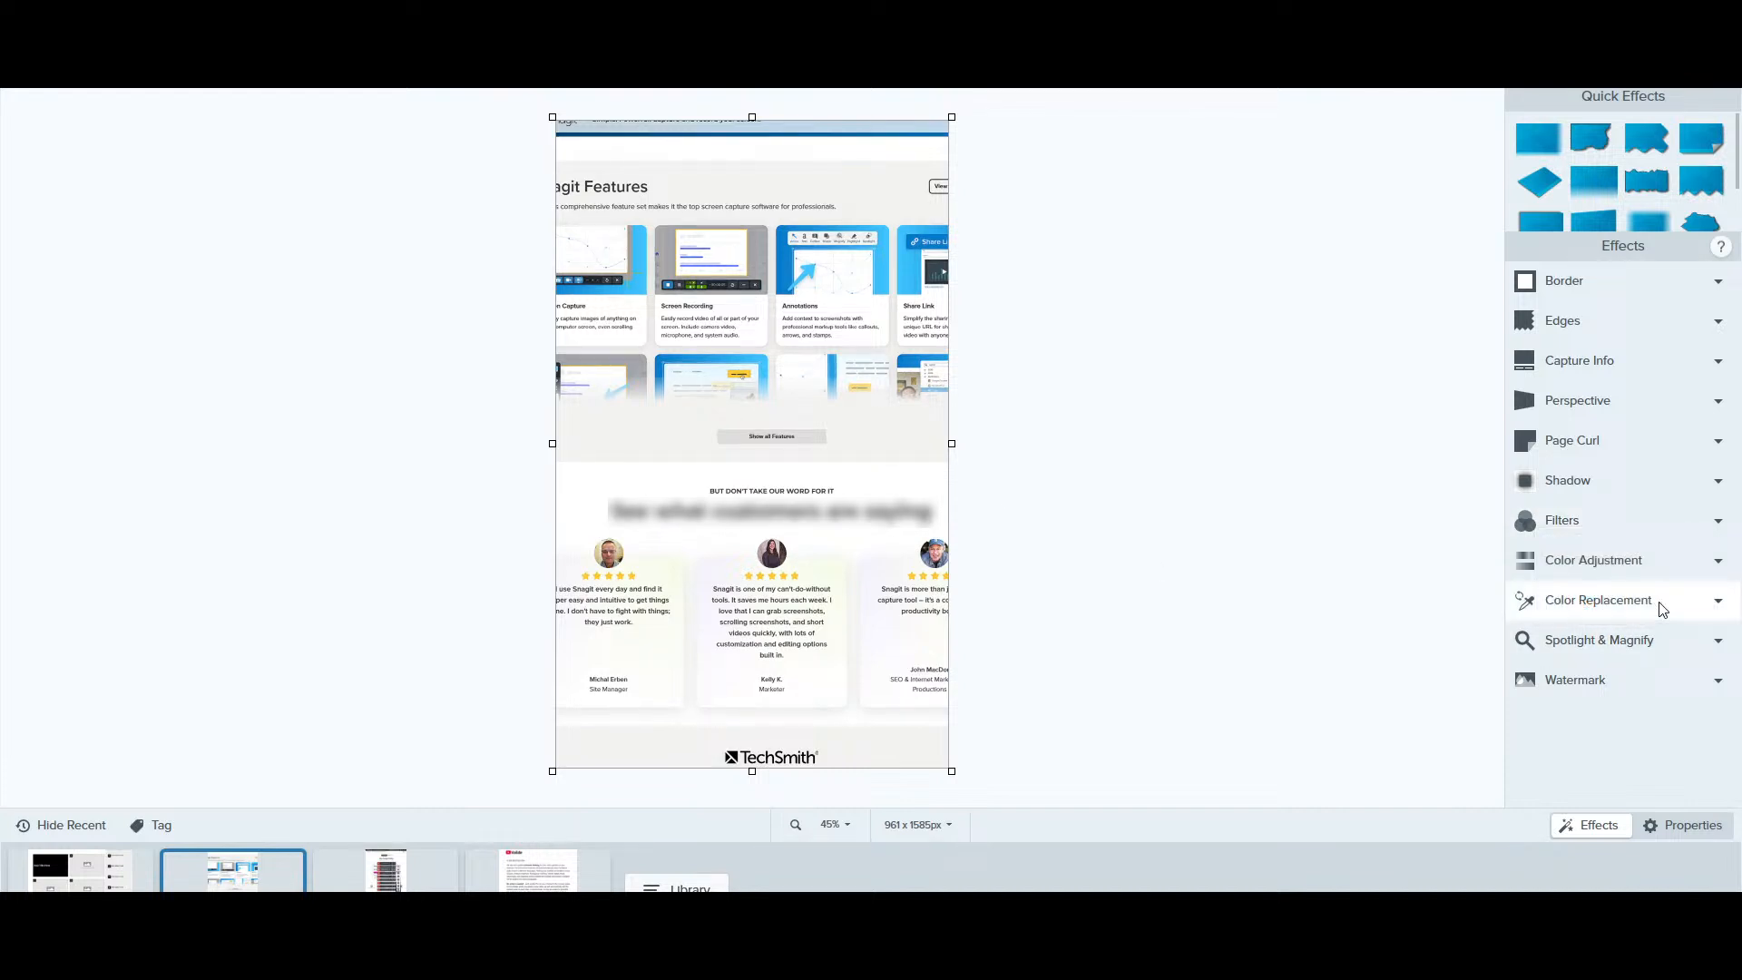
Examine the Color Adjustment settings and the Color Replacement options, and close them without applying anything
click(1572, 564)
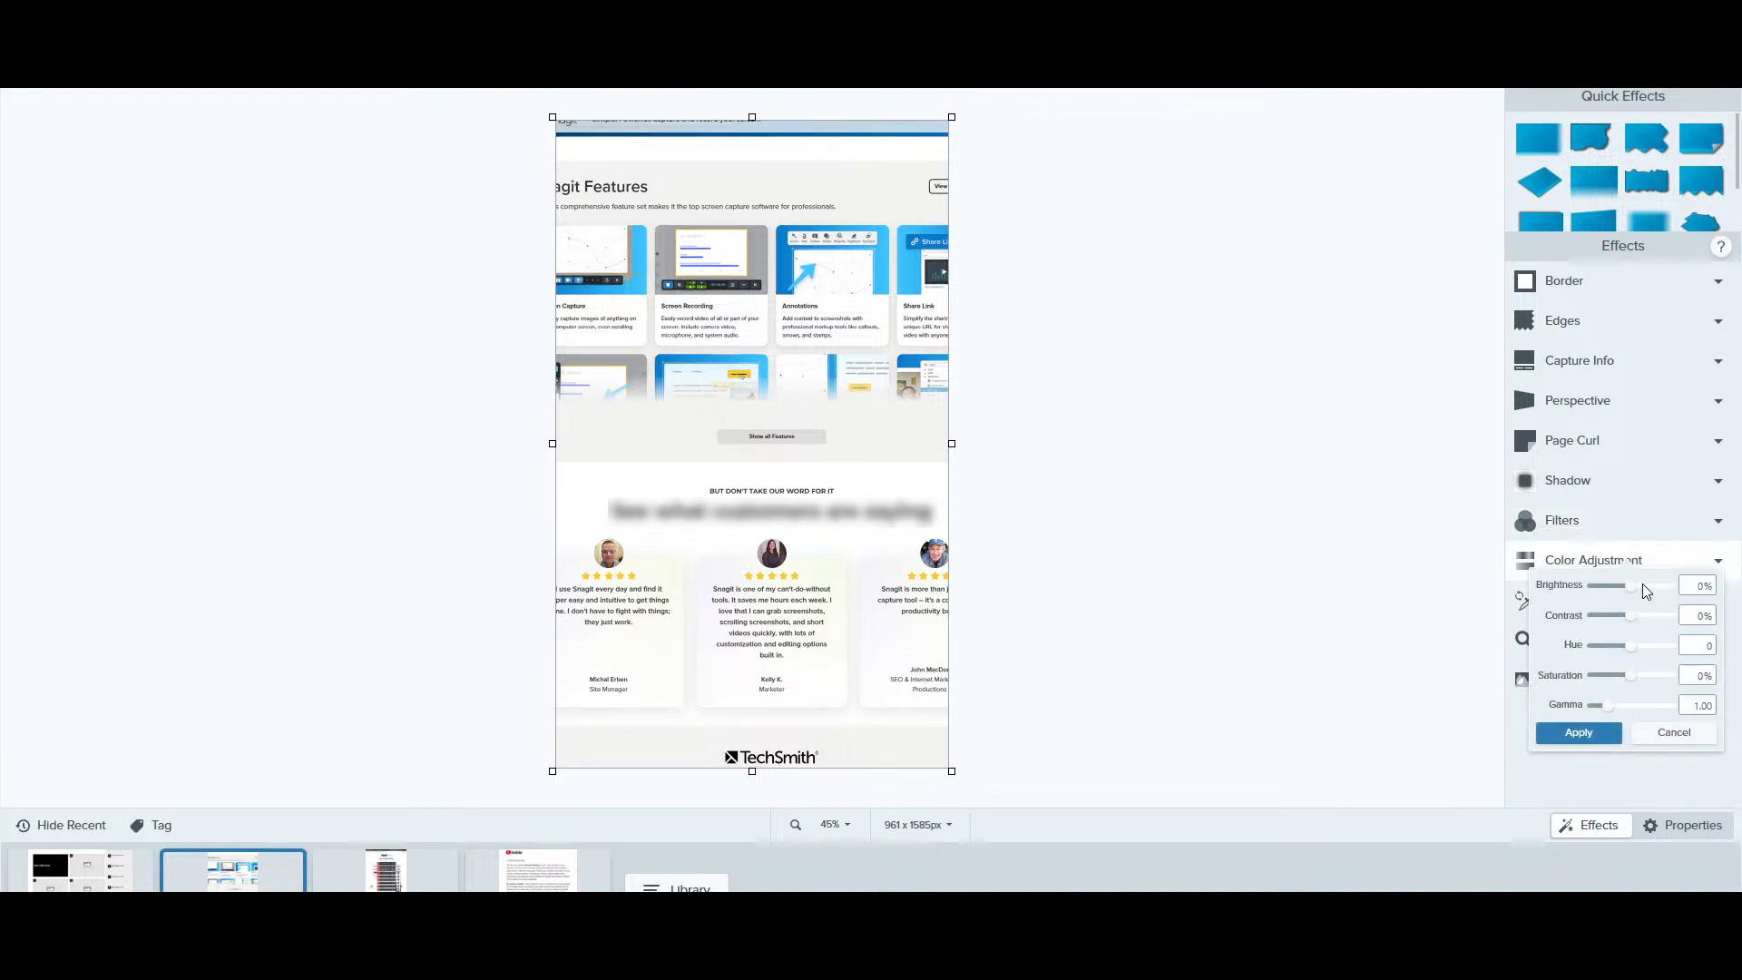
click(1594, 561)
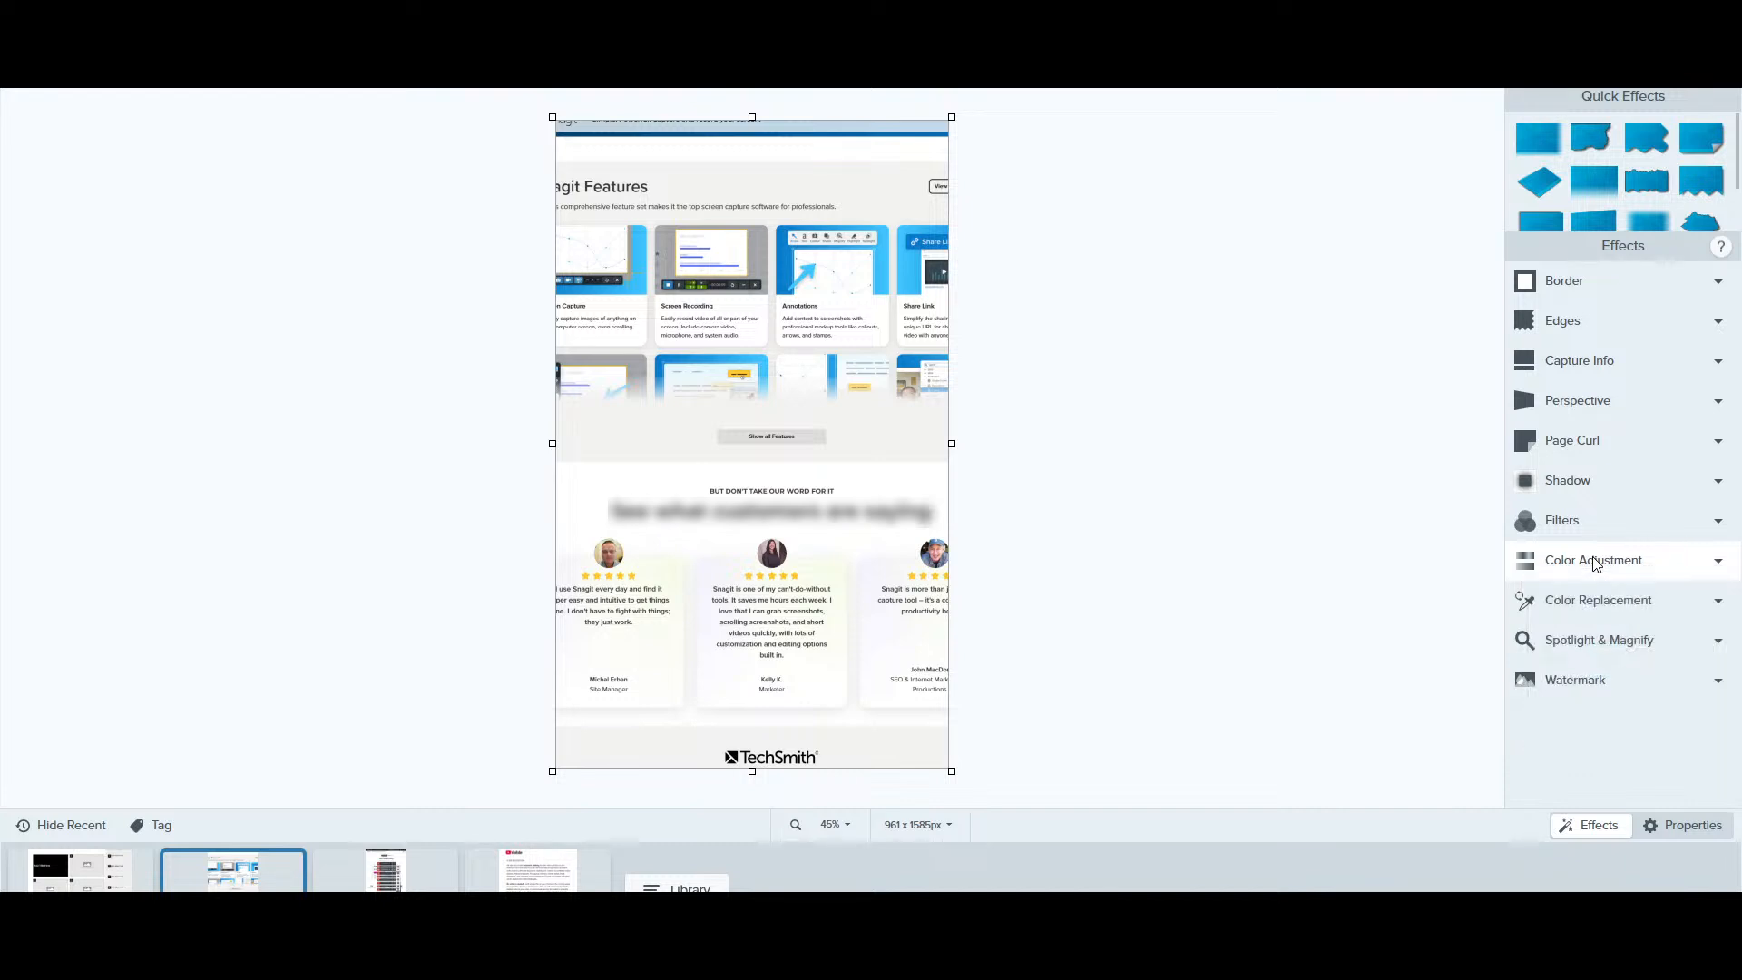
click(1585, 602)
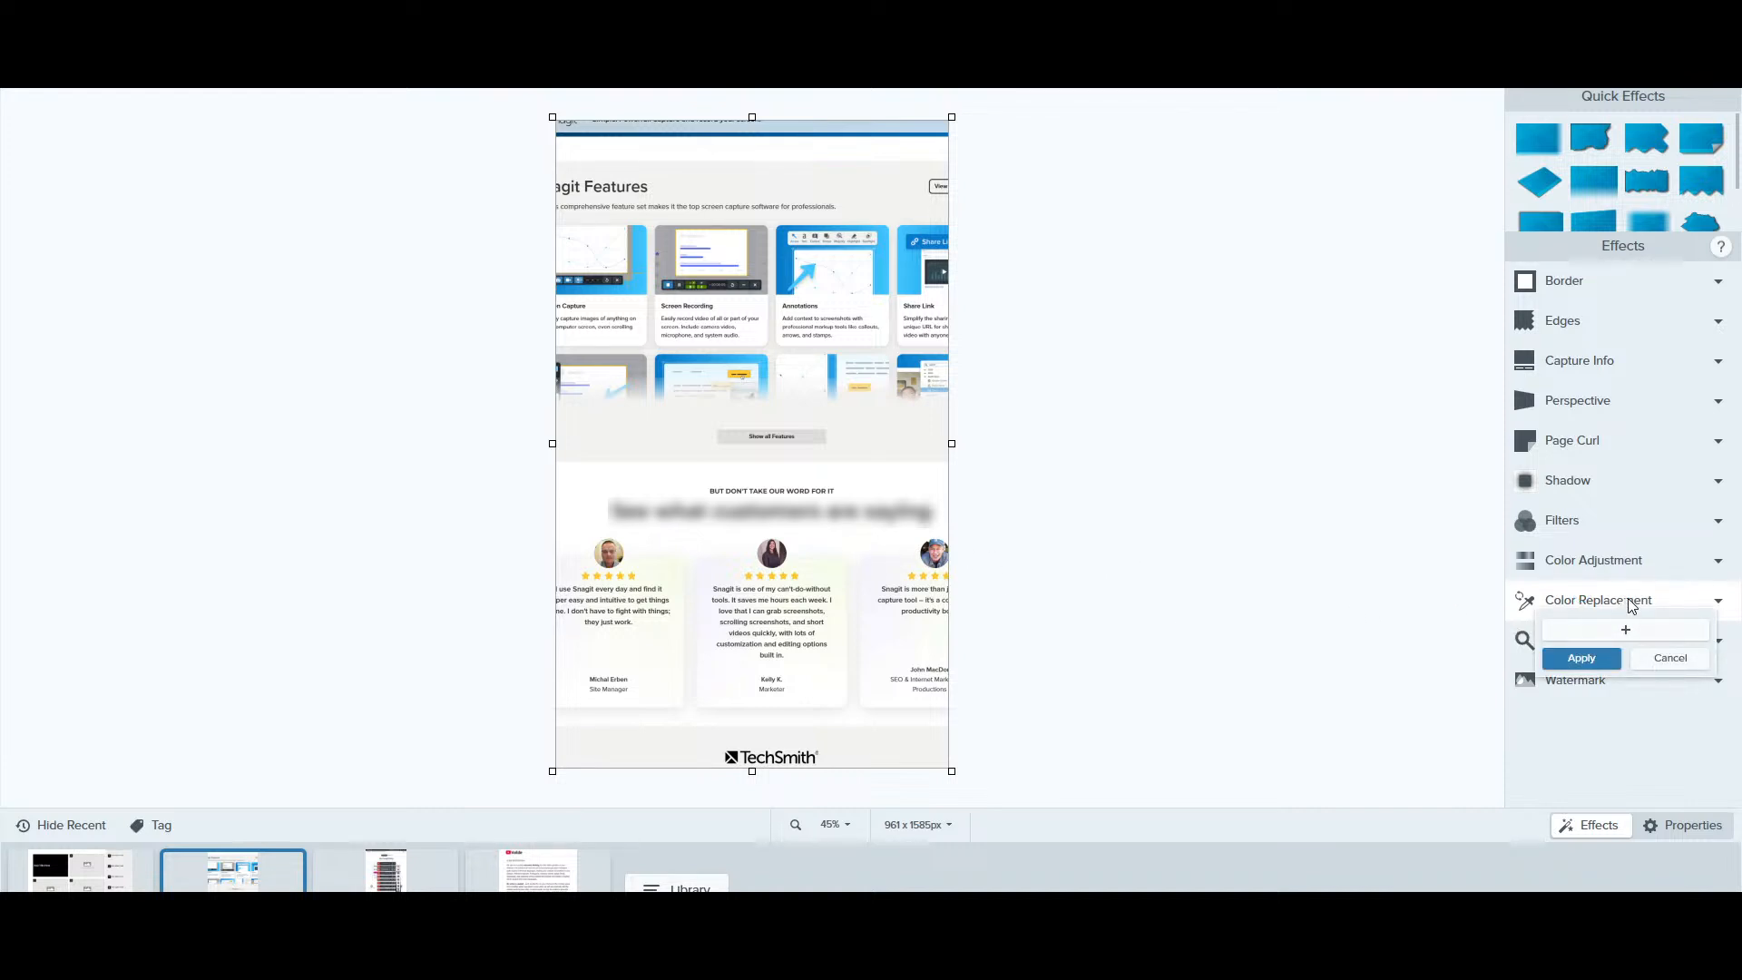
click(1530, 638)
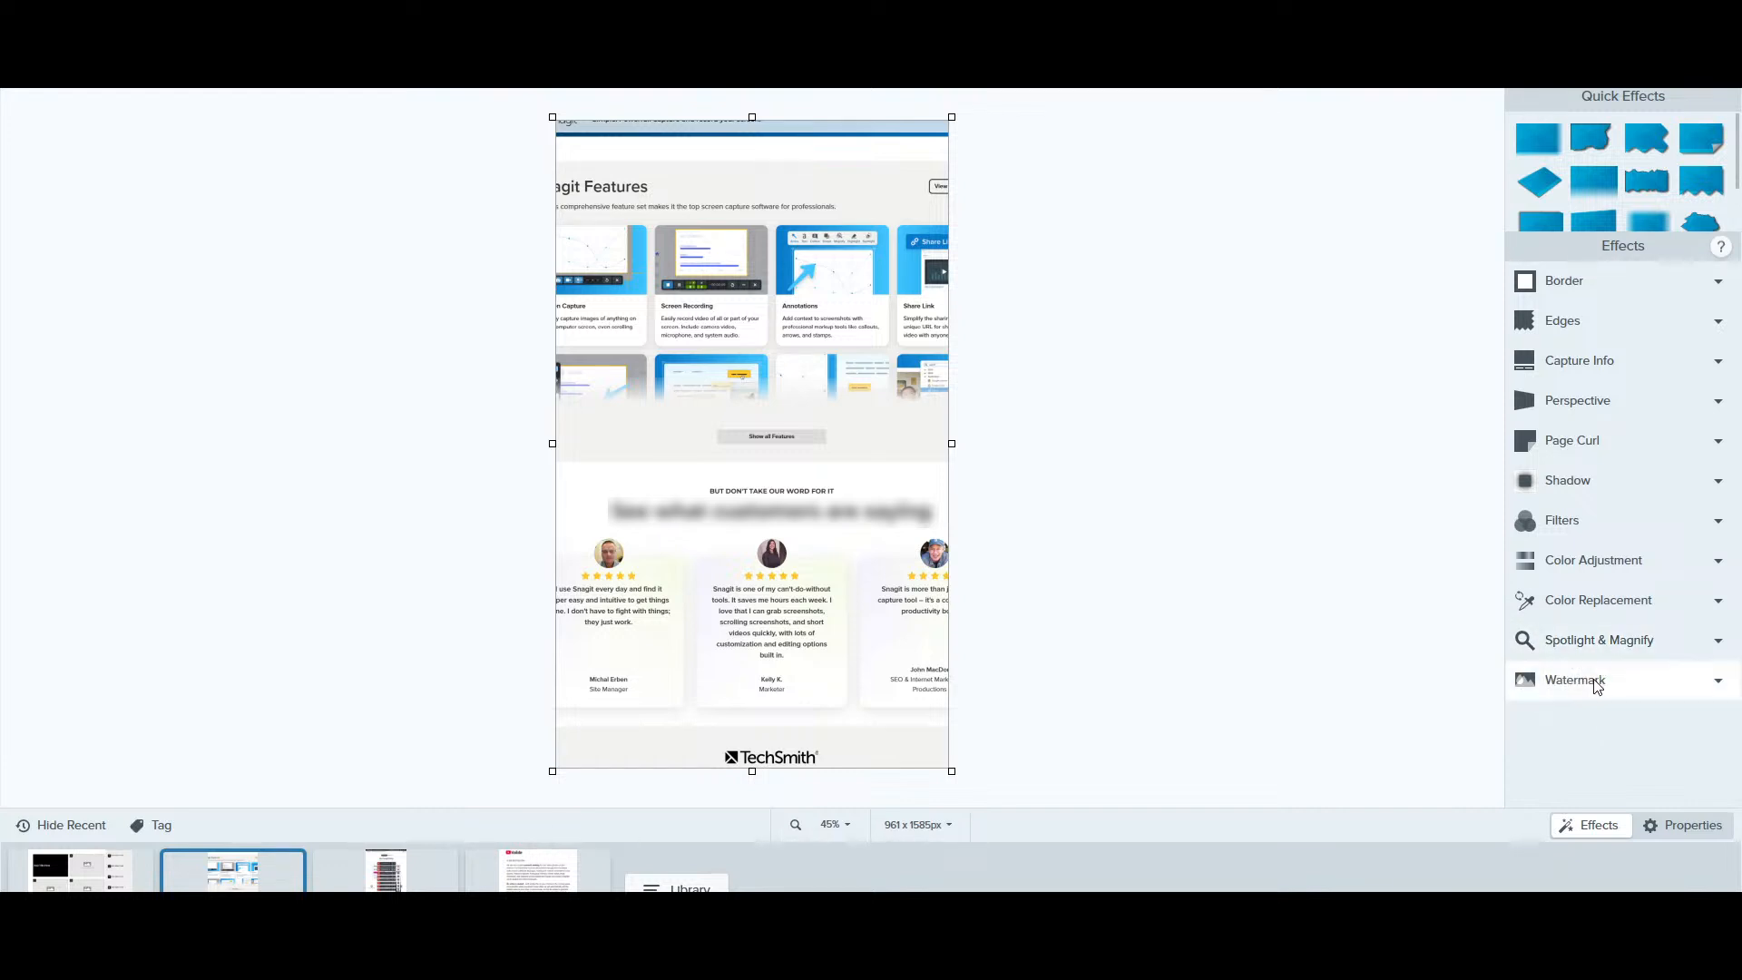
Try the Watermark effect moved to the upper middle of the image at 200% scale, and close it without applying
click(1594, 680)
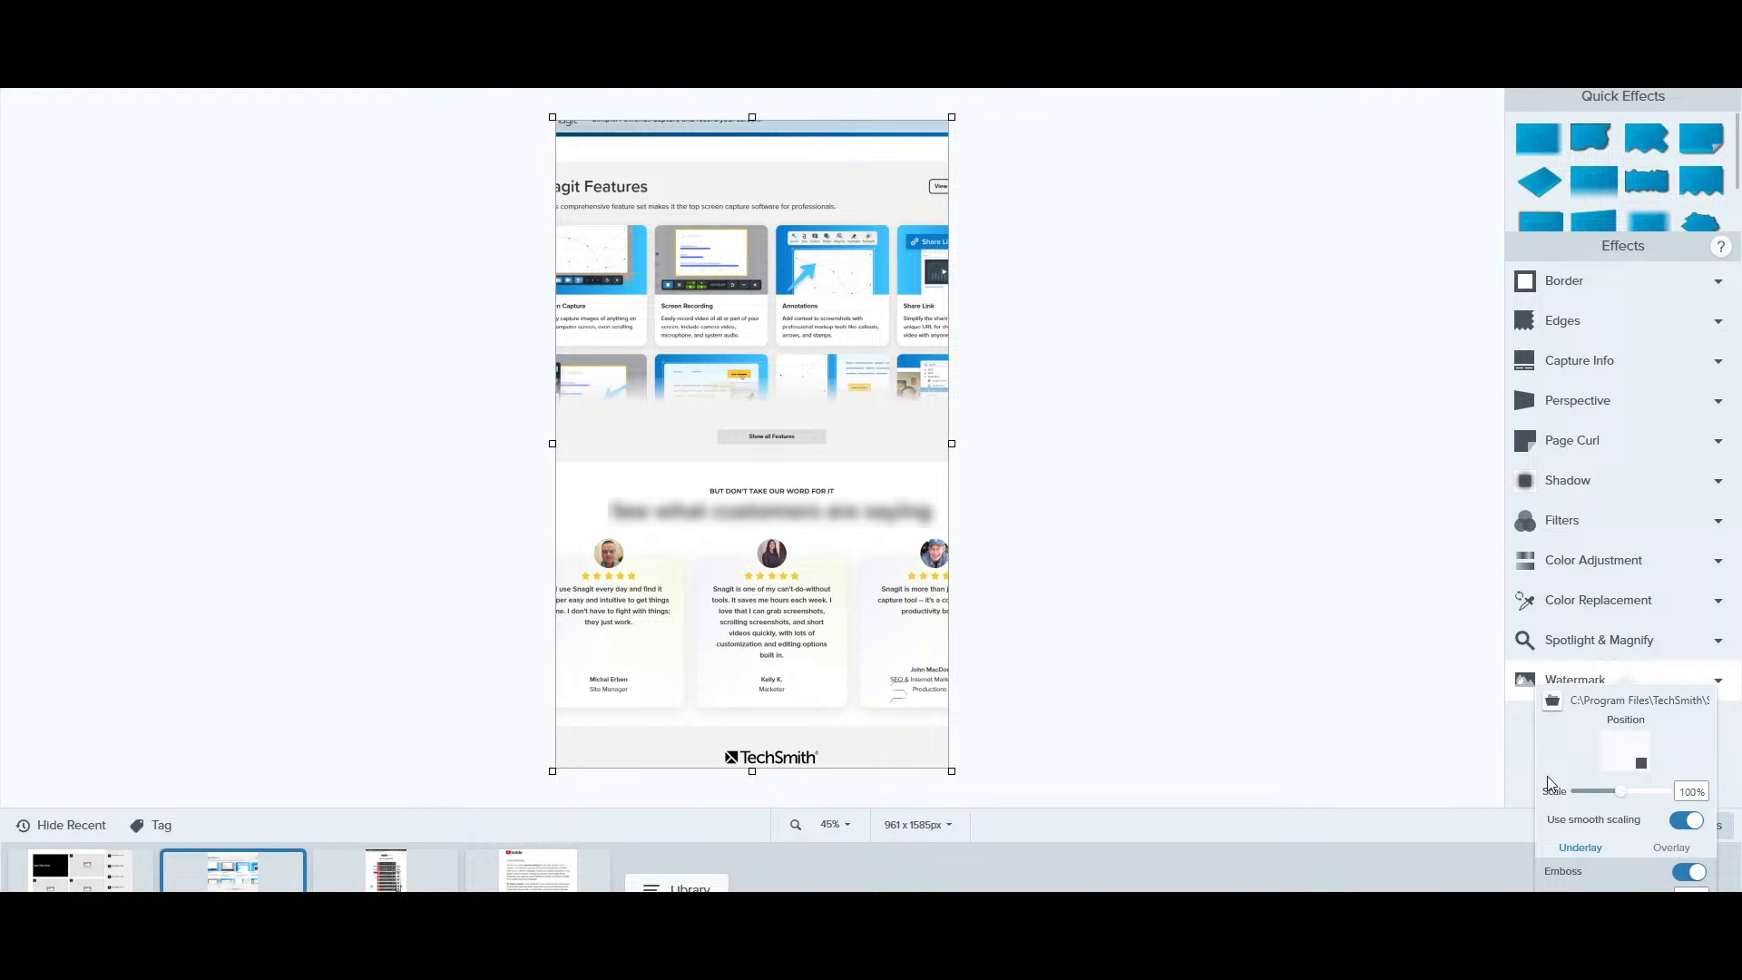
click(1615, 794)
drag(1615, 797, 1606, 792)
click(1594, 685)
drag(1641, 764, 1620, 745)
drag(1664, 793, 1674, 792)
drag(706, 299, 795, 422)
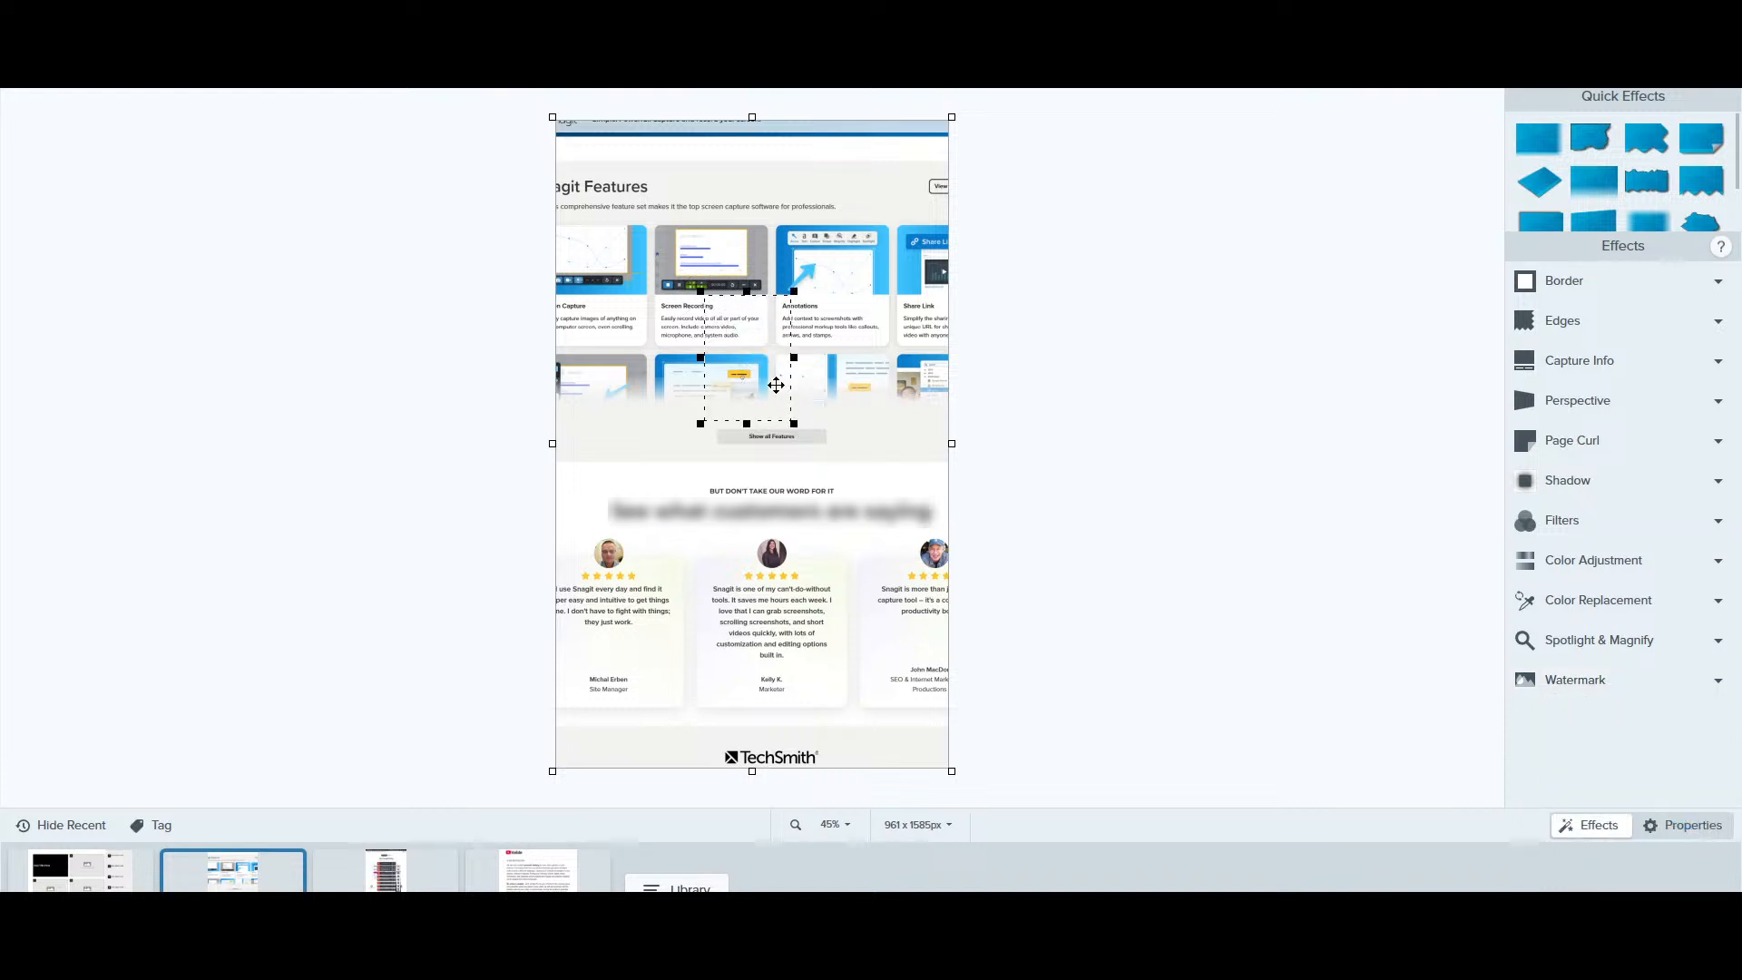
click(1041, 500)
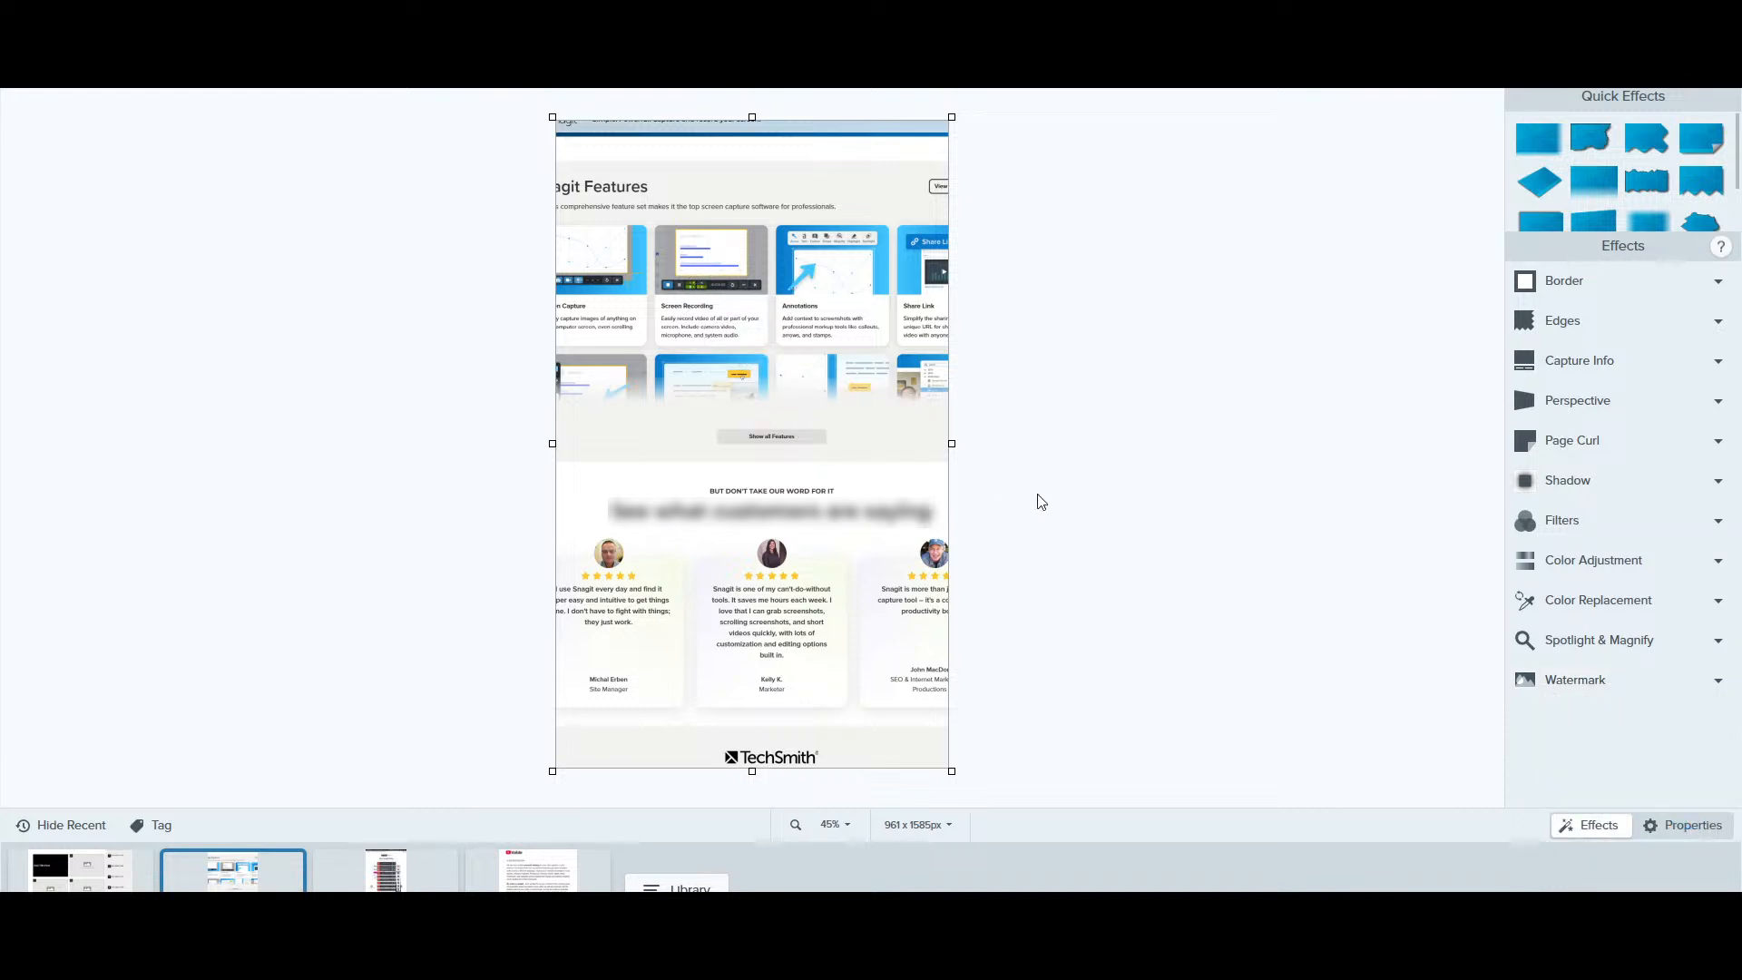
Try the Watermark effect with smooth scaling and Emboss turned off, and close it without applying
click(1576, 678)
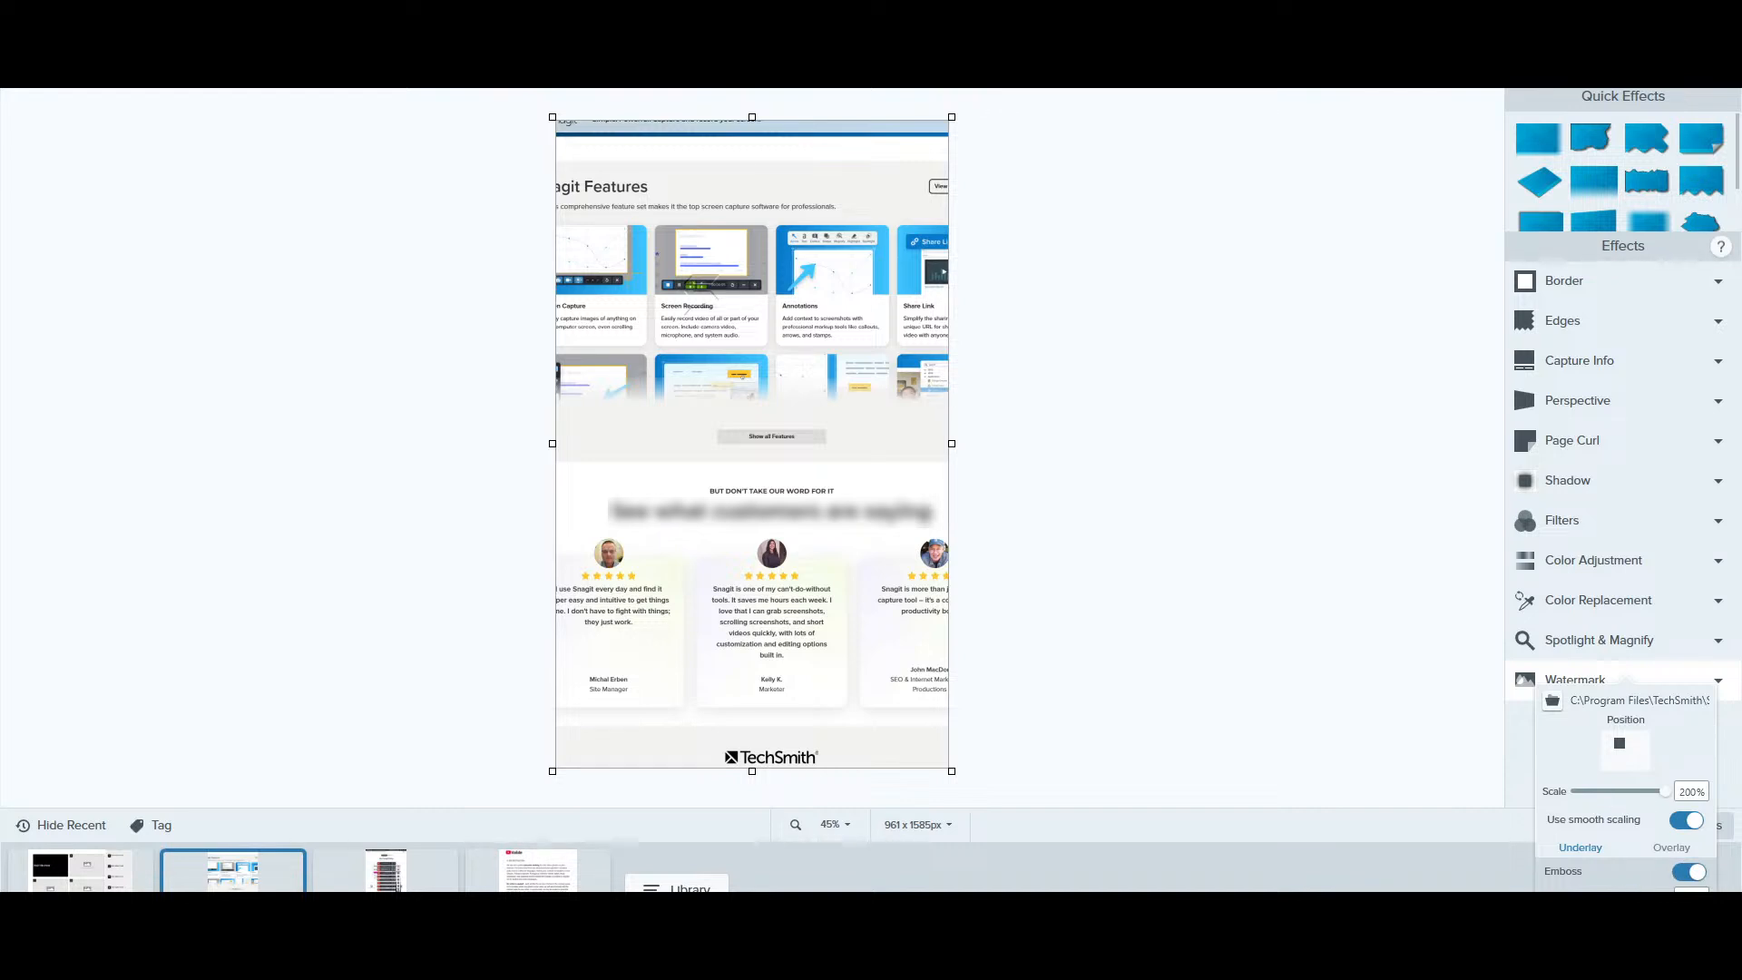
click(1722, 681)
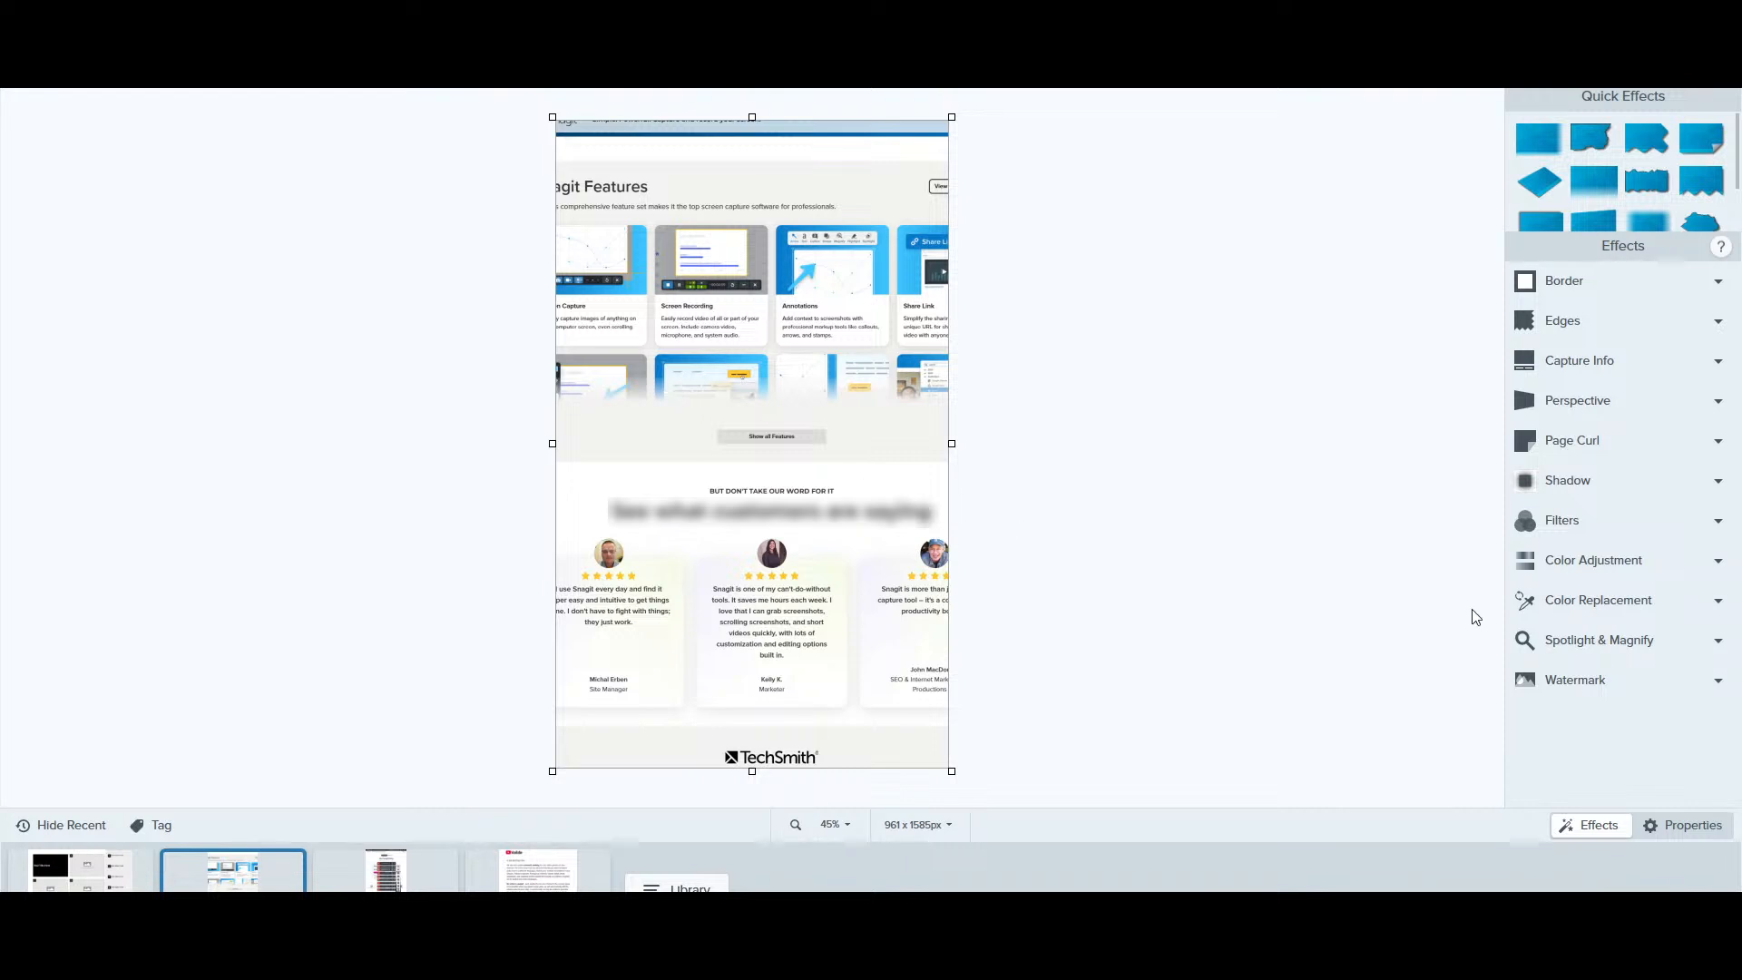
click(1598, 678)
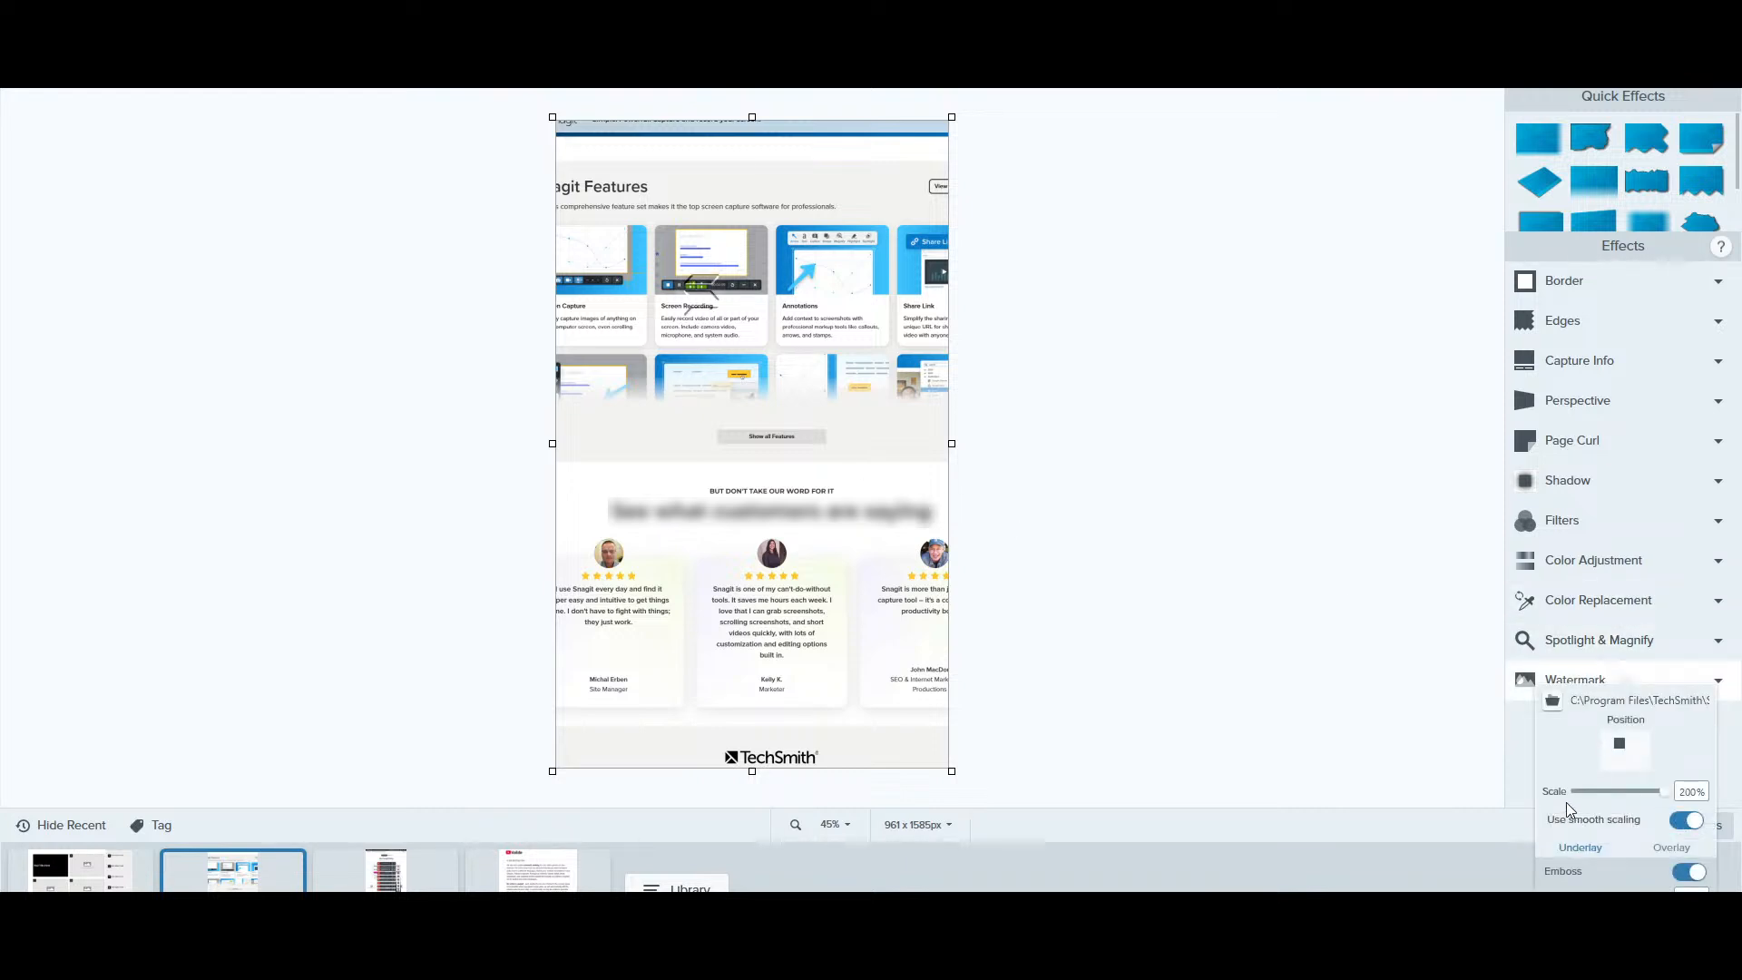
click(1684, 820)
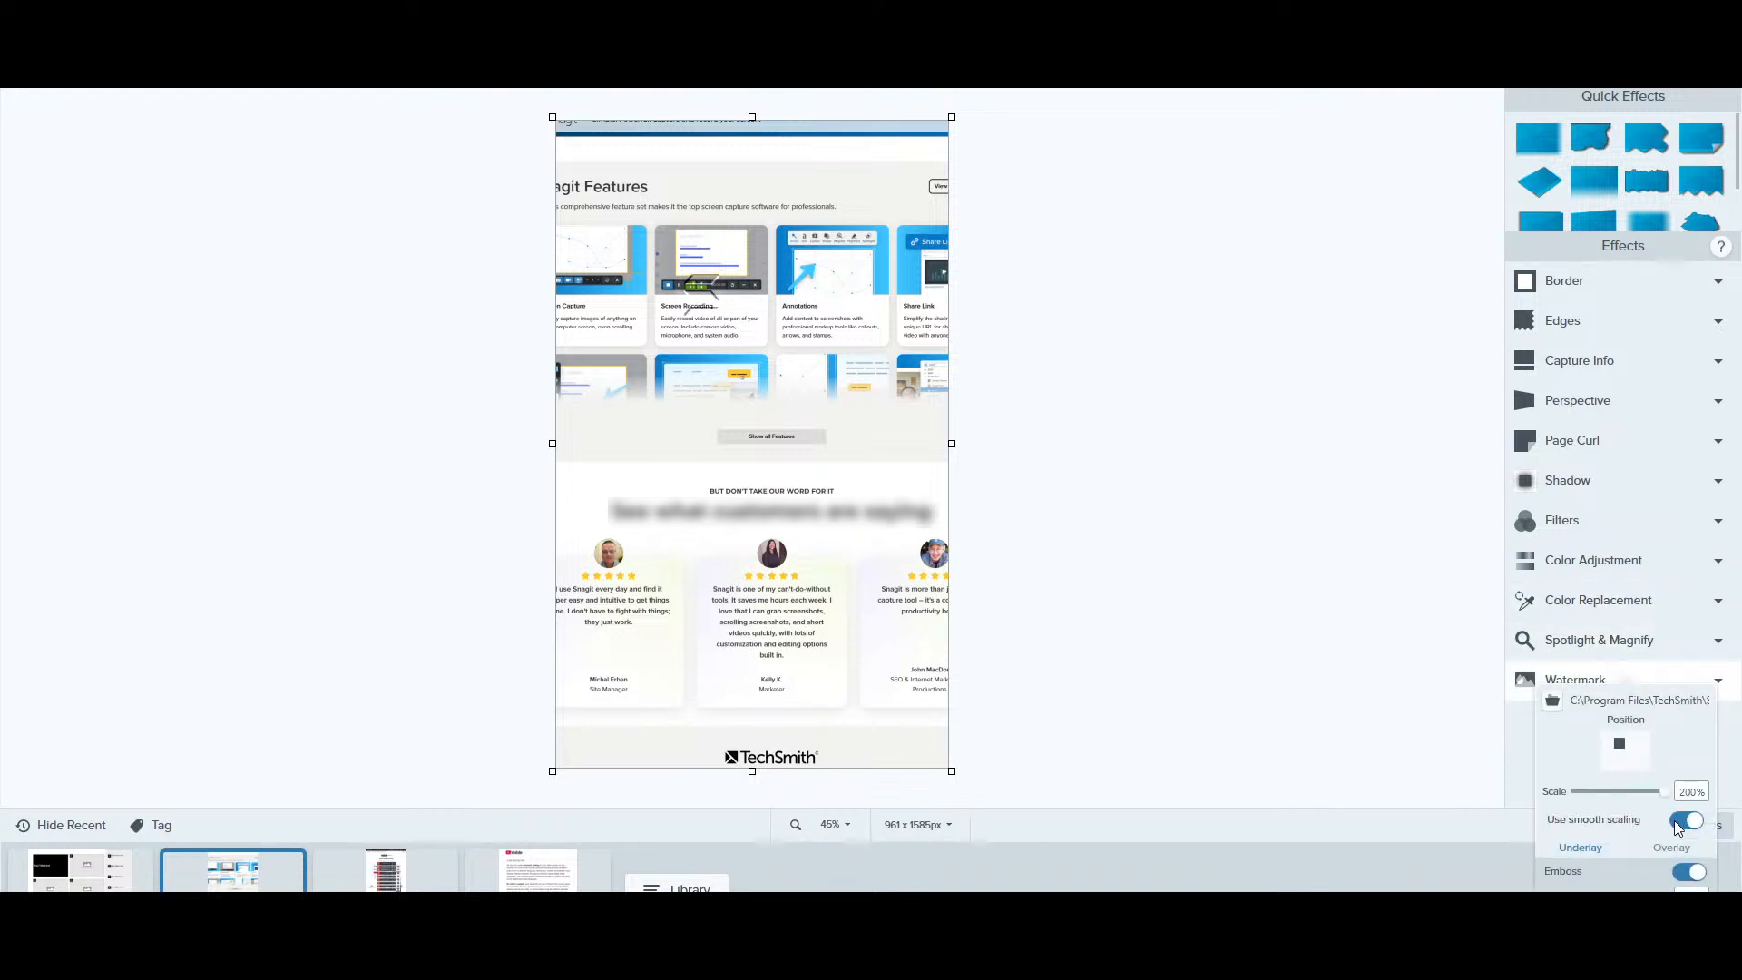
click(1686, 872)
click(1680, 875)
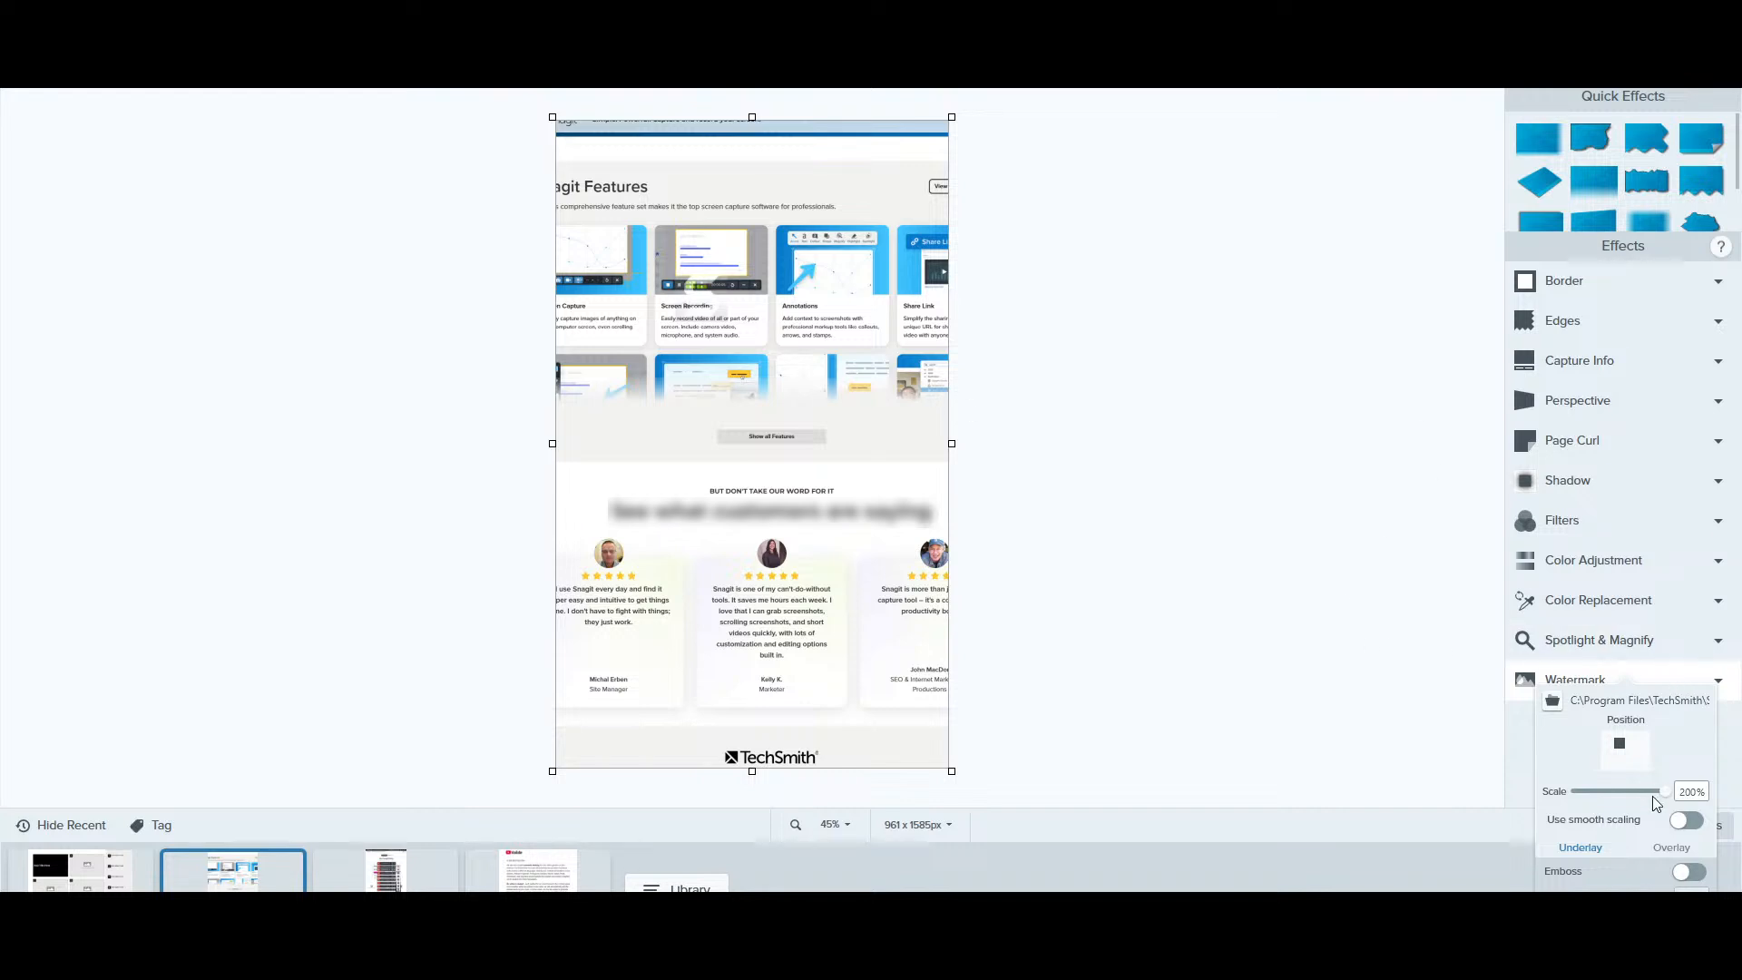
click(1424, 671)
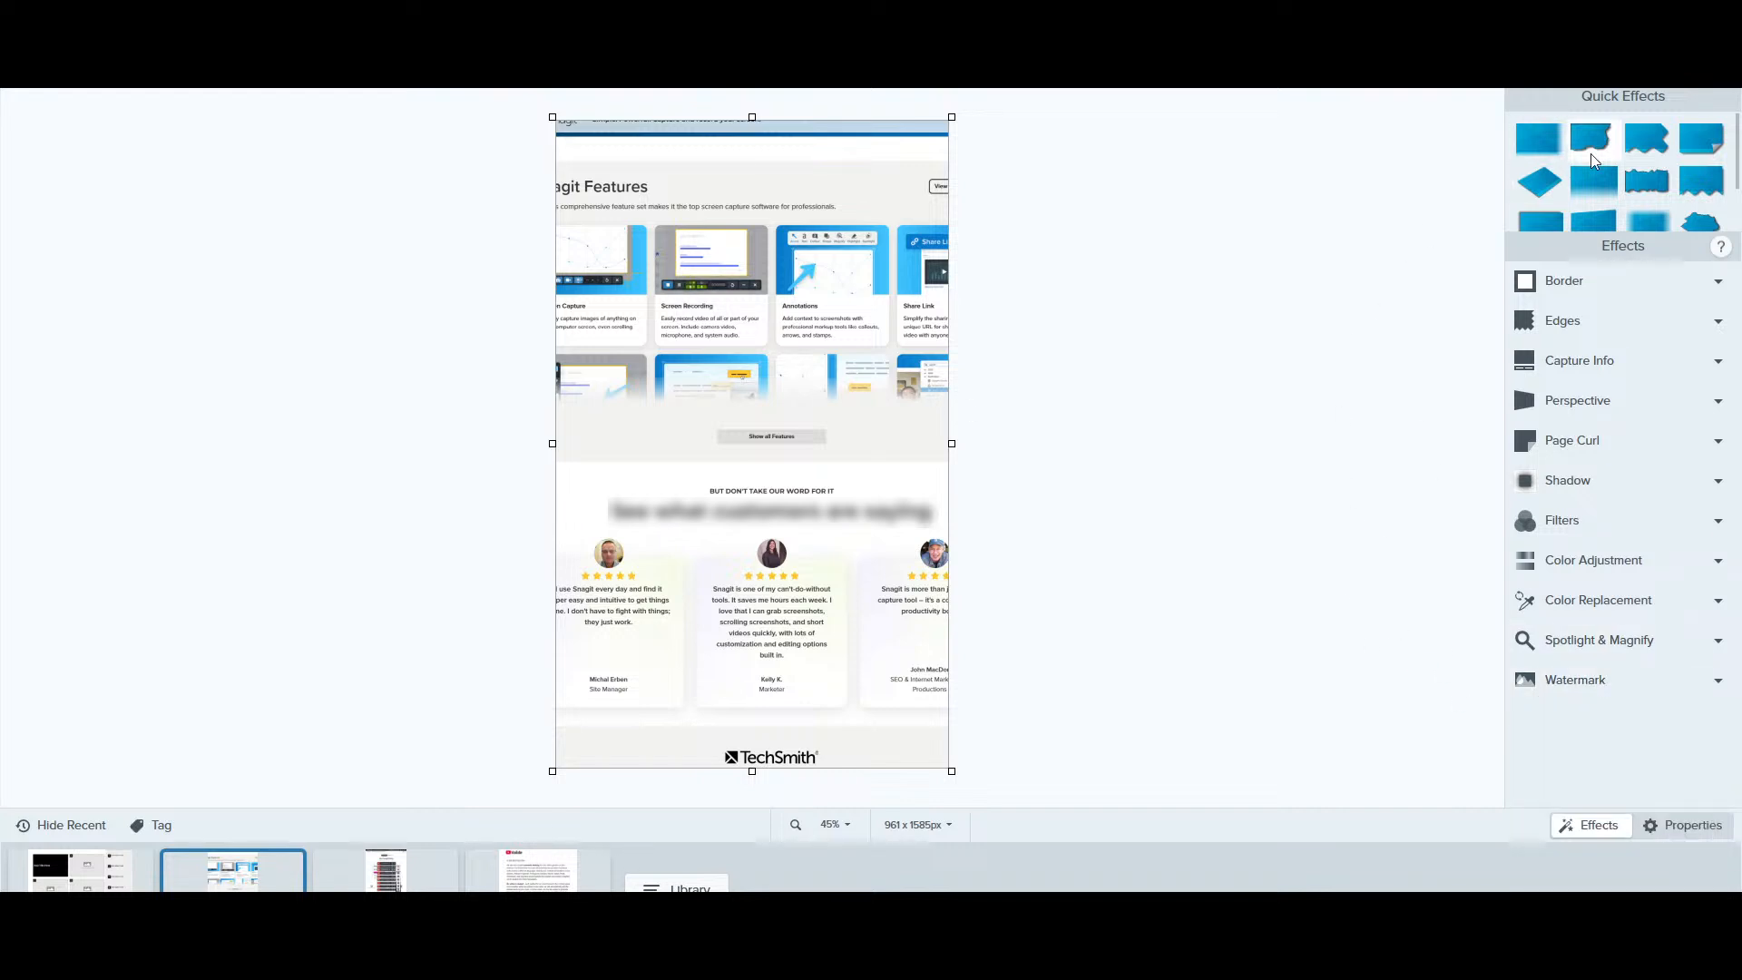